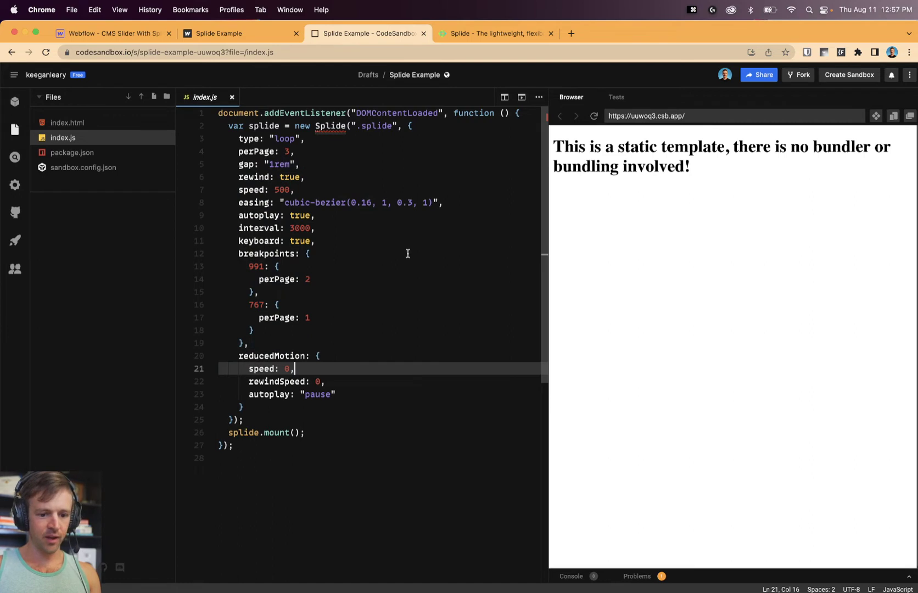
Switch to the Webflow project and examine the page's element structure in the Navigator.
click(148, 39)
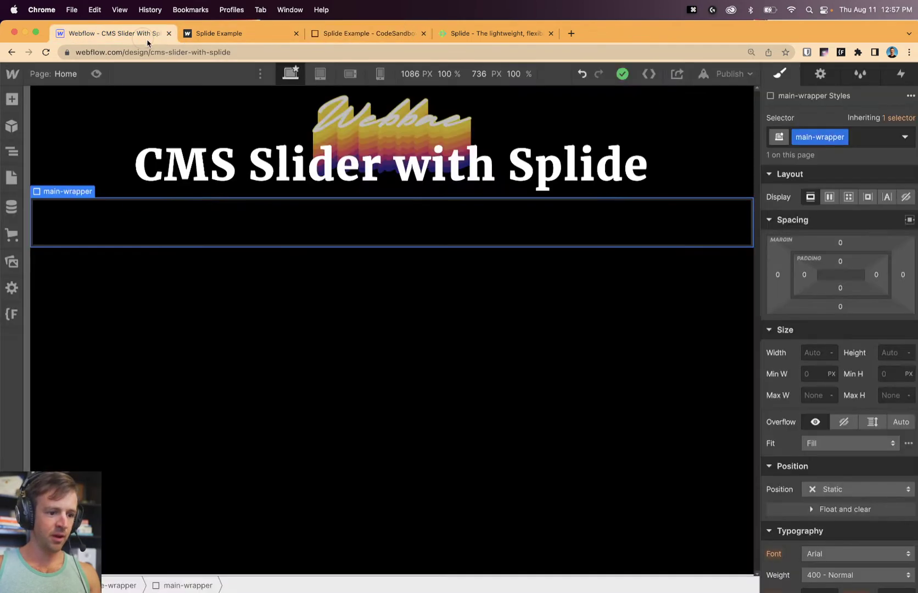
click(10, 170)
click(12, 152)
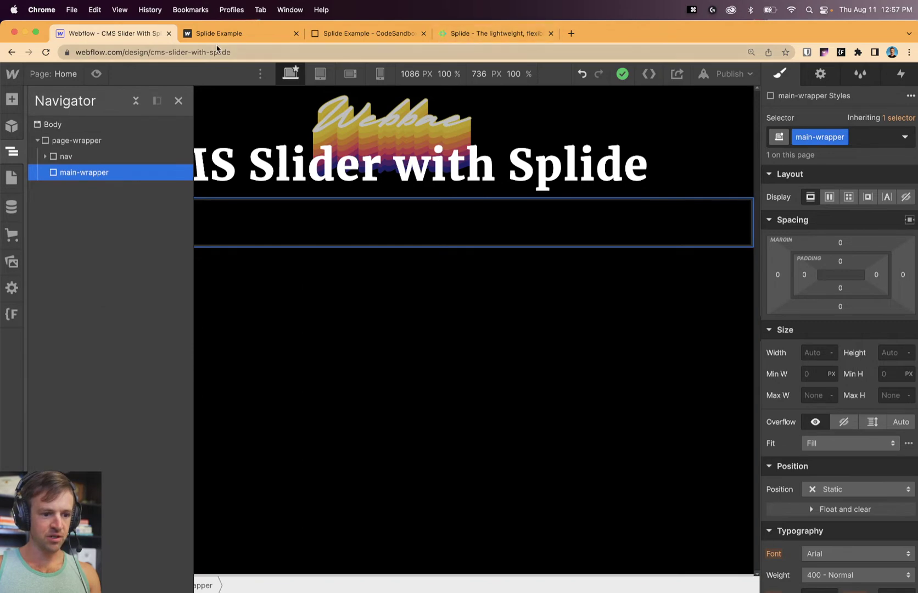
Switch to the Splide website and look at the introduction on its home page.
click(484, 36)
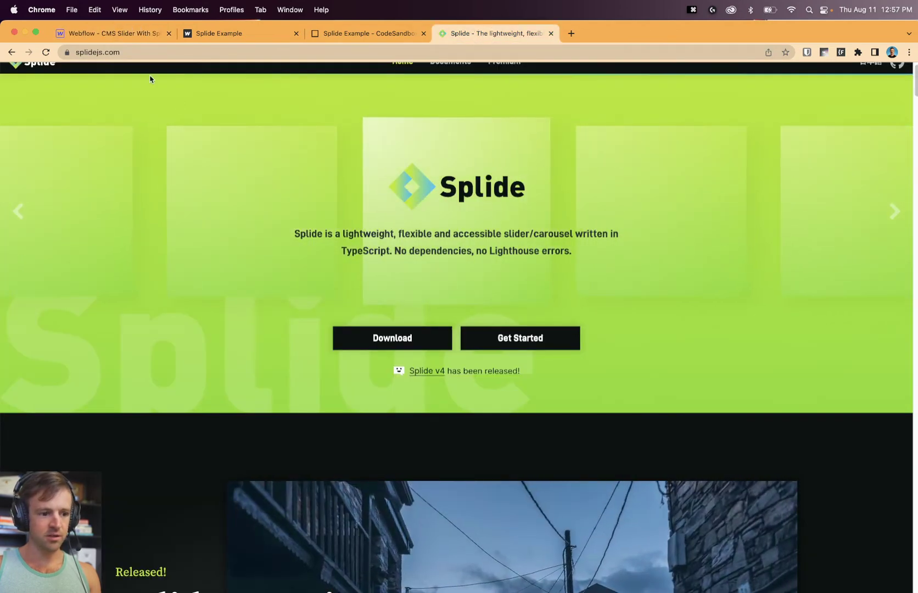
click(128, 56)
click(601, 280)
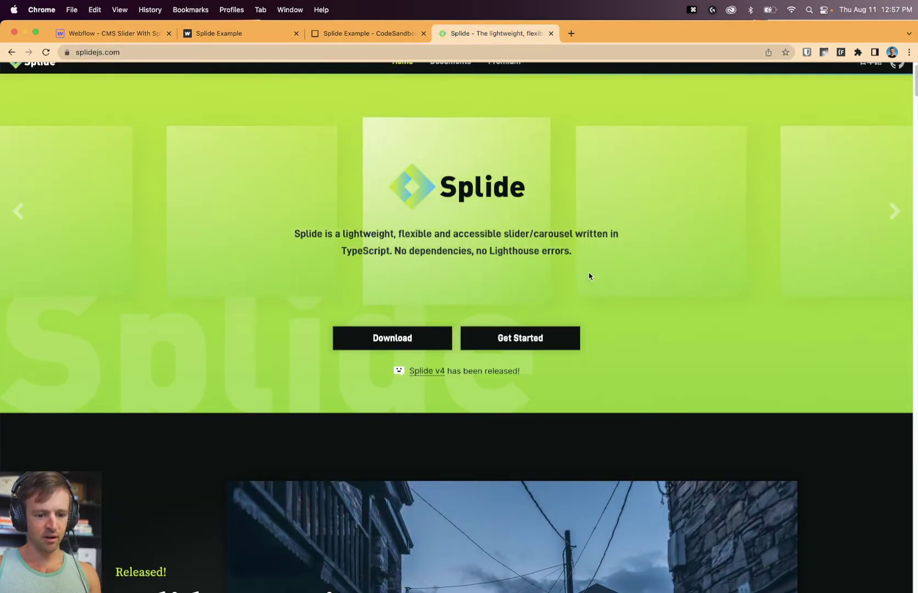
scroll(591, 276, up, 1)
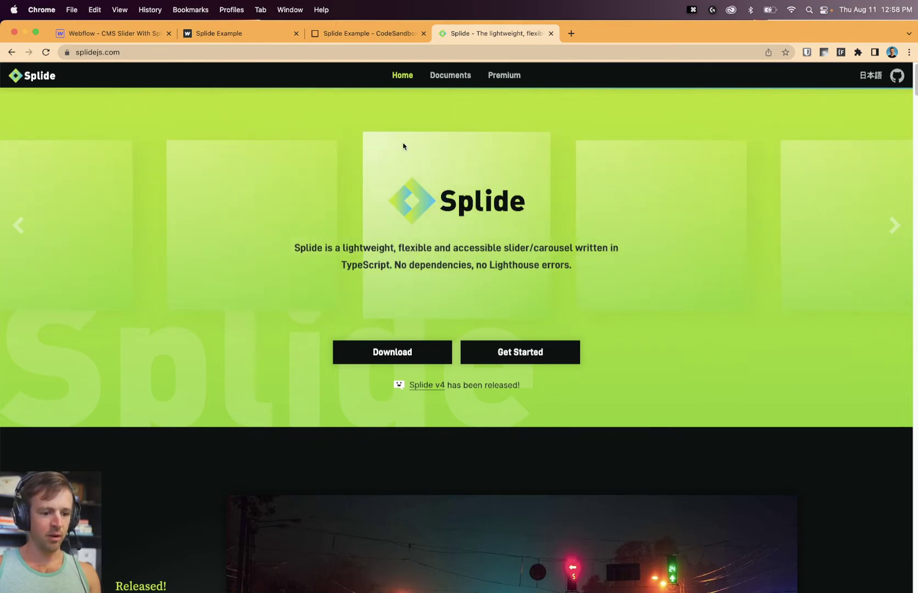
Return to the Webflow project and examine the name, image and job fields of the first item in the Teams CMS collection.
click(143, 40)
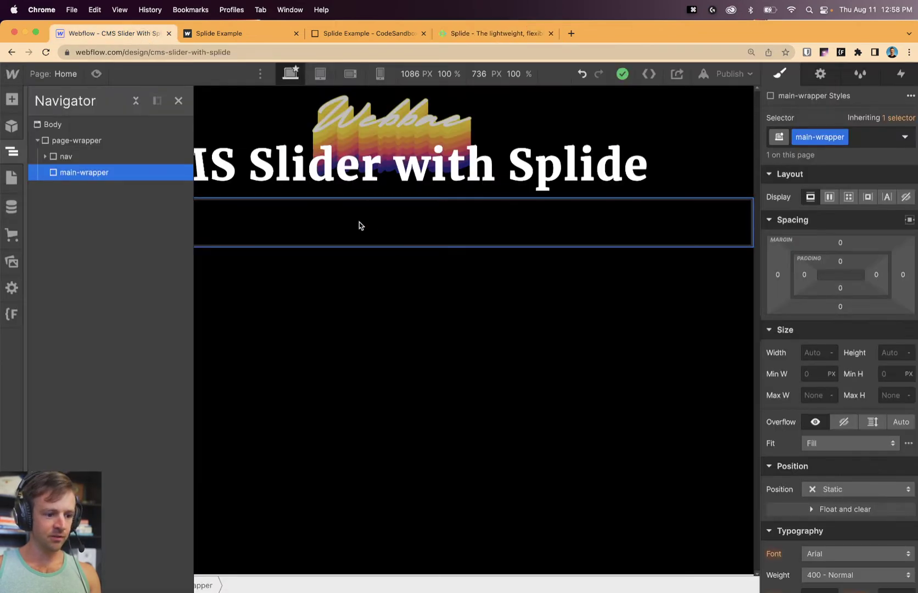
click(12, 207)
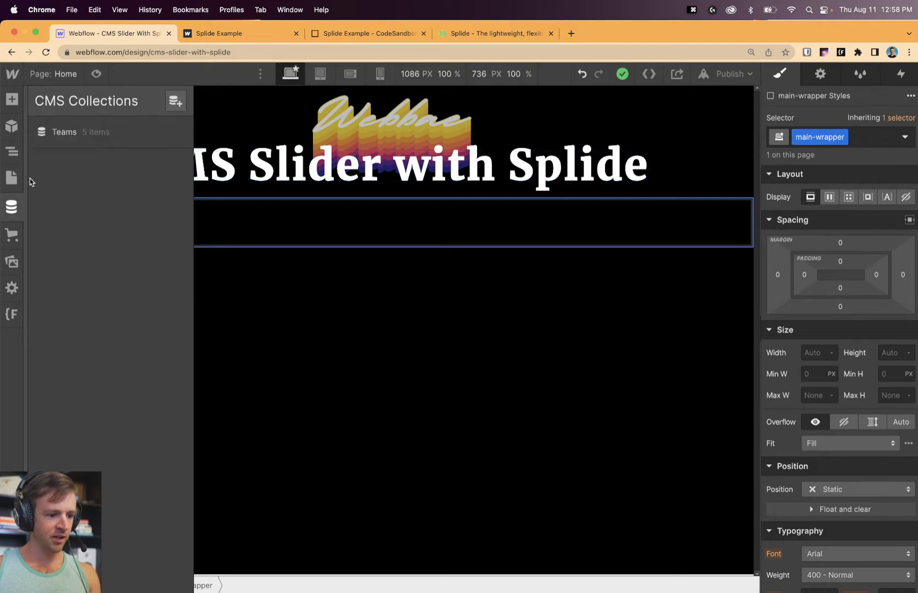
click(68, 142)
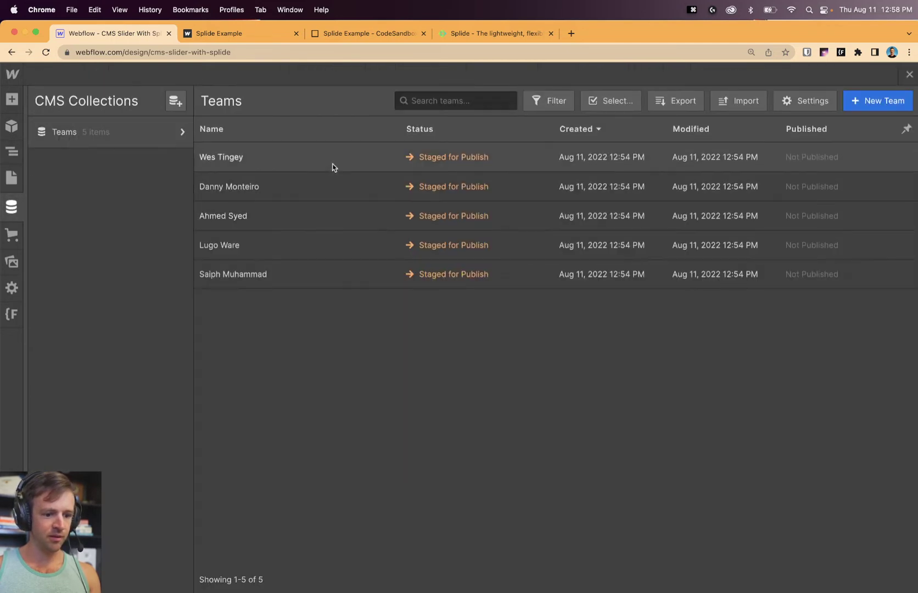
click(272, 162)
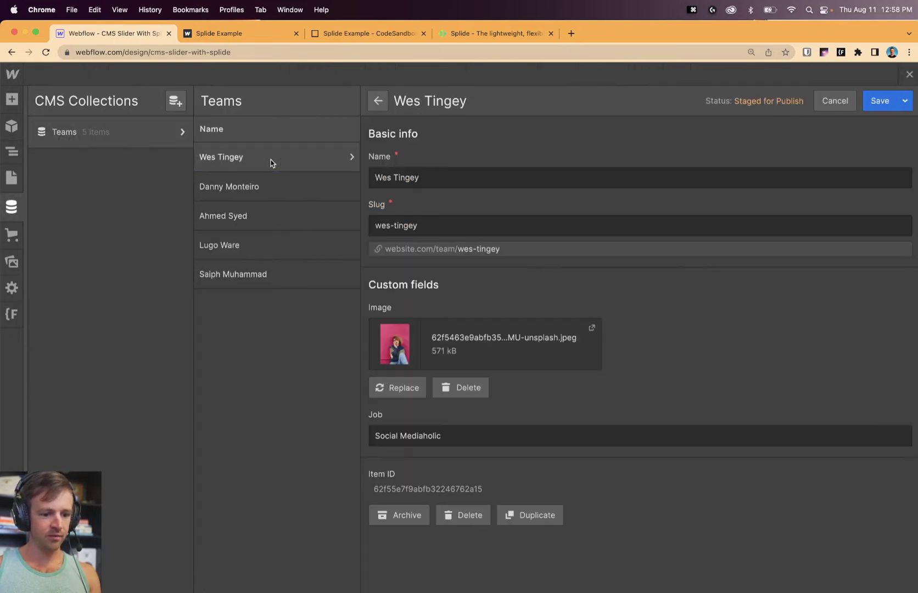
click(424, 178)
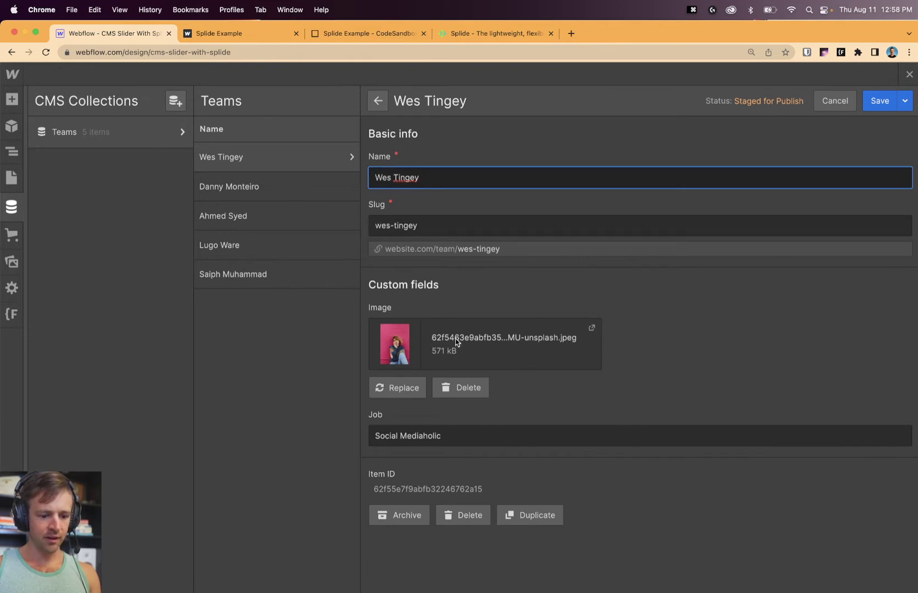
click(433, 434)
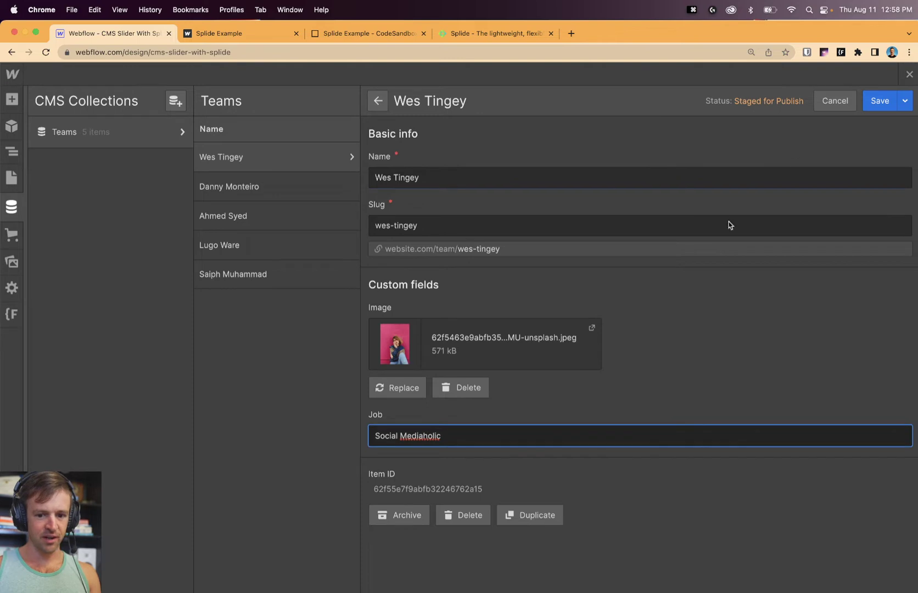
Look through further items in the Teams collection and return to the collection's item list.
click(270, 204)
click(269, 189)
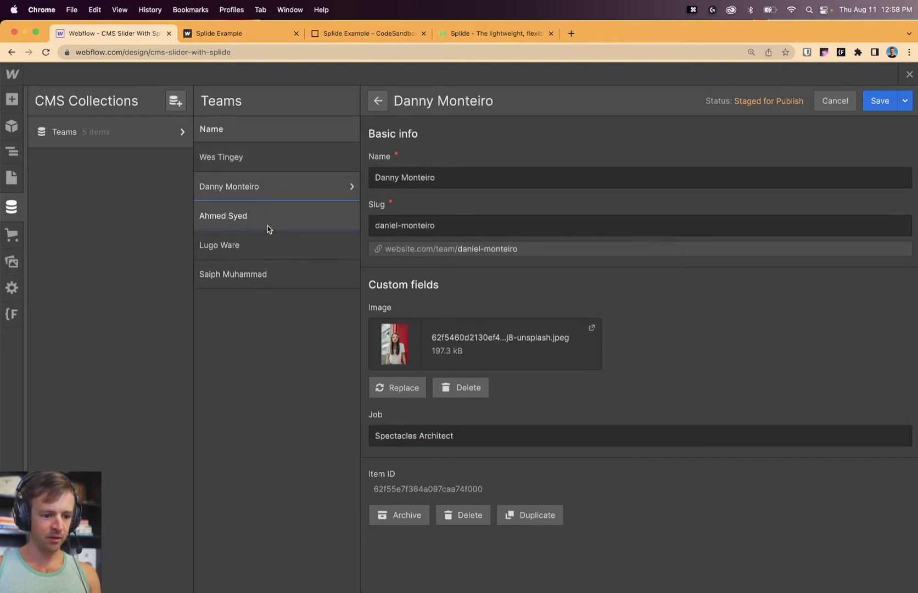
click(268, 248)
click(273, 276)
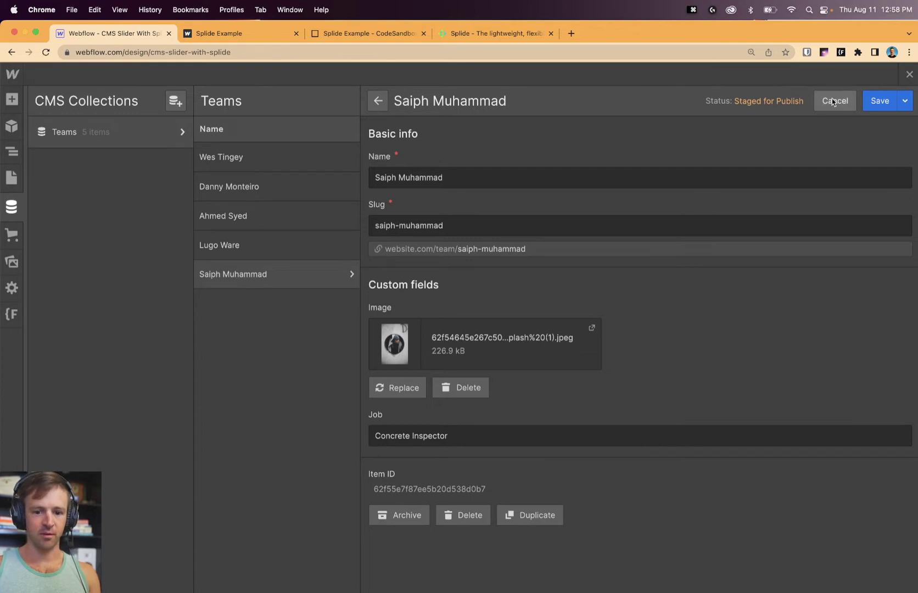
click(374, 107)
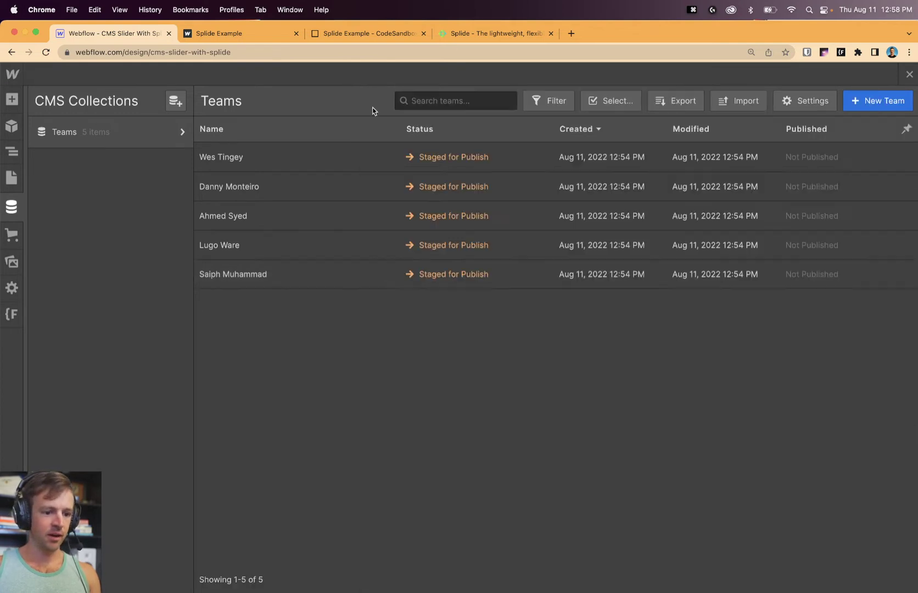
Add a div block inside main-wrapper and give it the new class section.
click(12, 152)
click(11, 100)
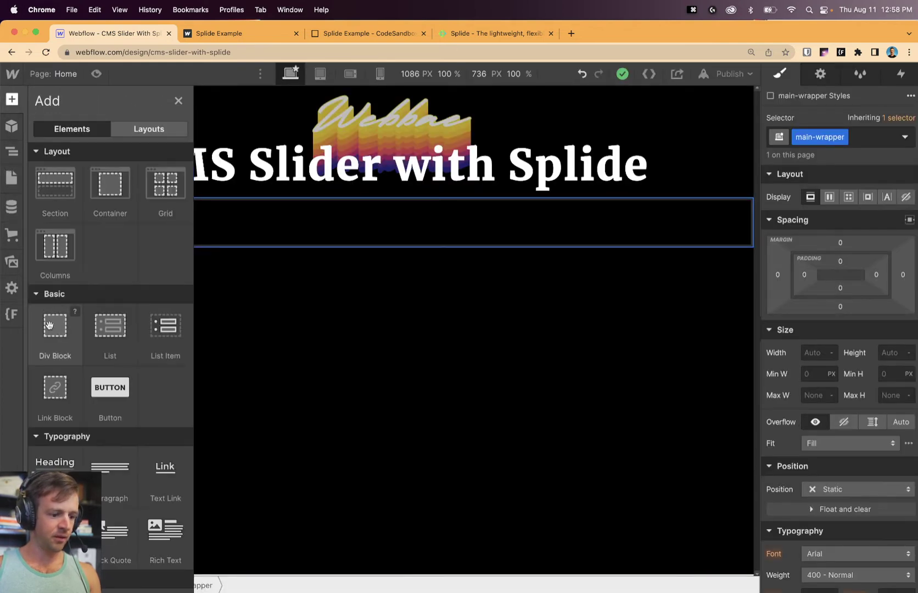
drag(54, 326, 430, 231)
click(833, 137)
text(se)
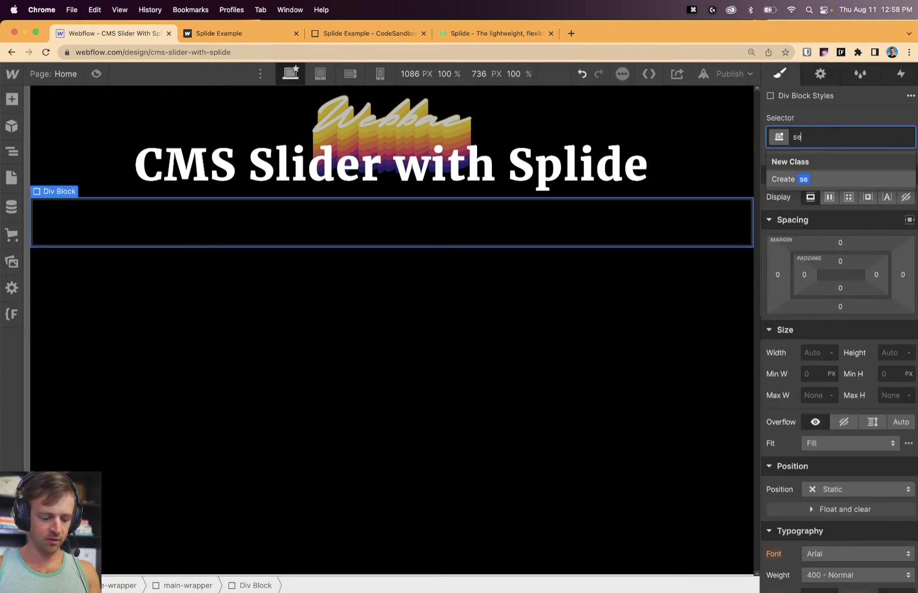
text(ction)
key(Return)
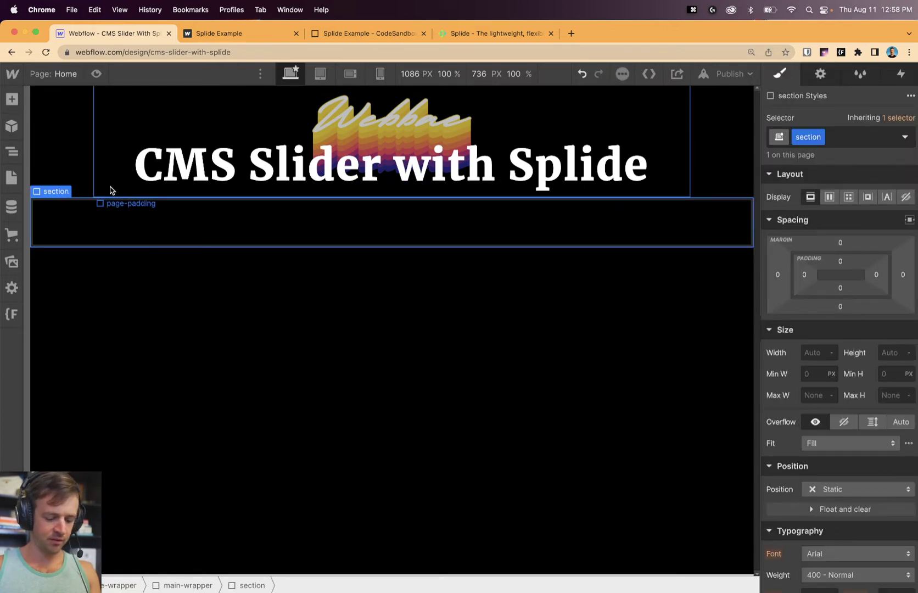
Add a div block inside the section, apply the existing container class and check its width settings.
key(super+k)
text(div)
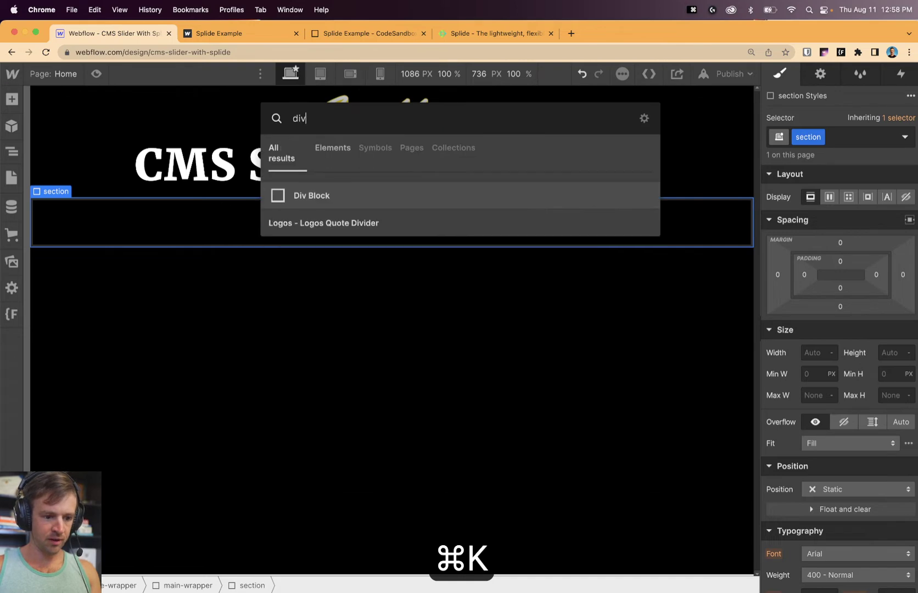
key(Return)
key(super+Return)
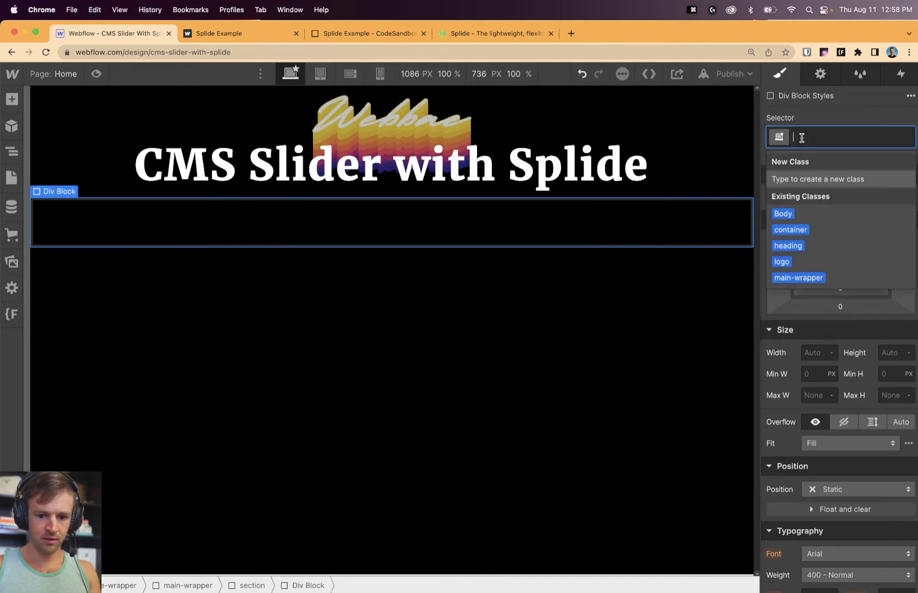
text(container)
key(Return)
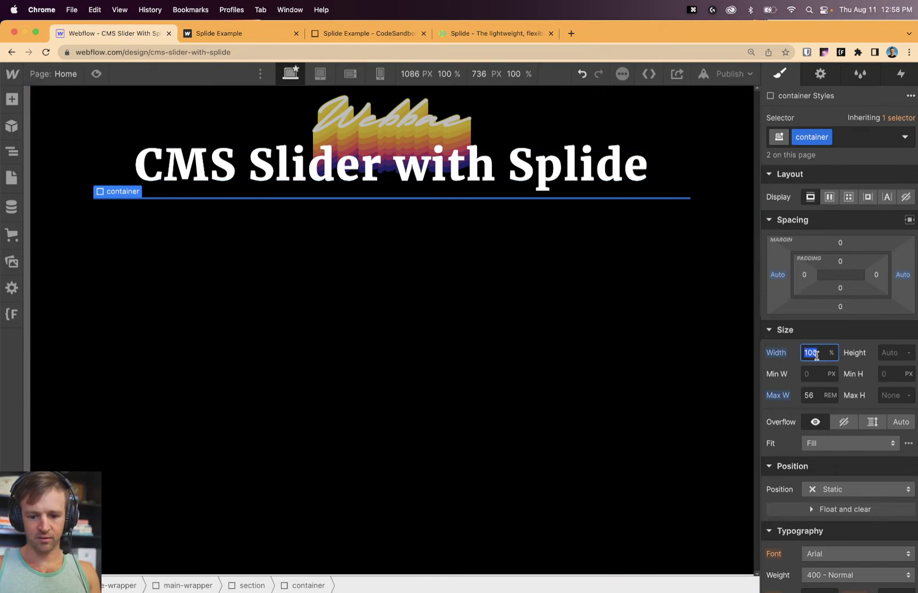
click(829, 395)
click(795, 397)
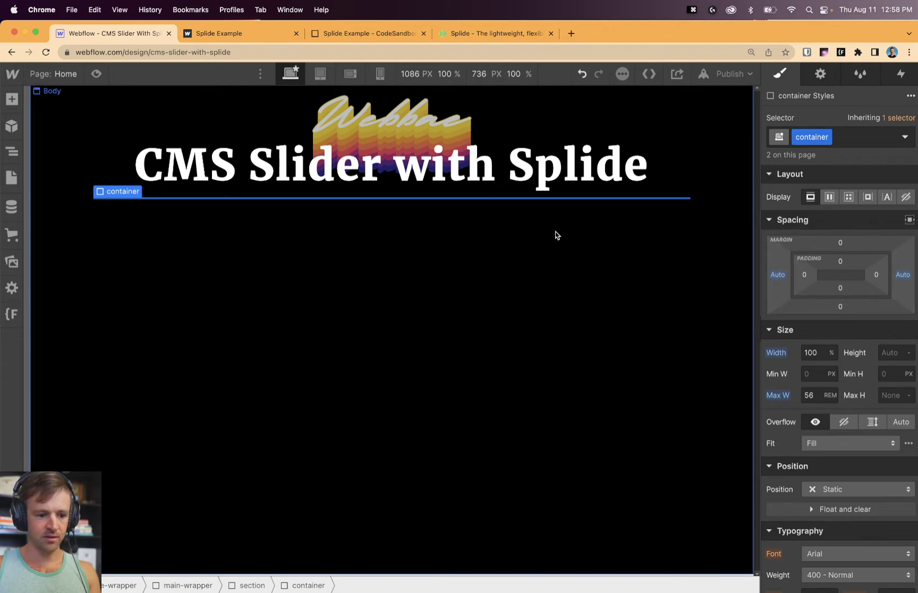
Add a div block, nest it inside the section's container and apply the existing page-padding class.
key(a)
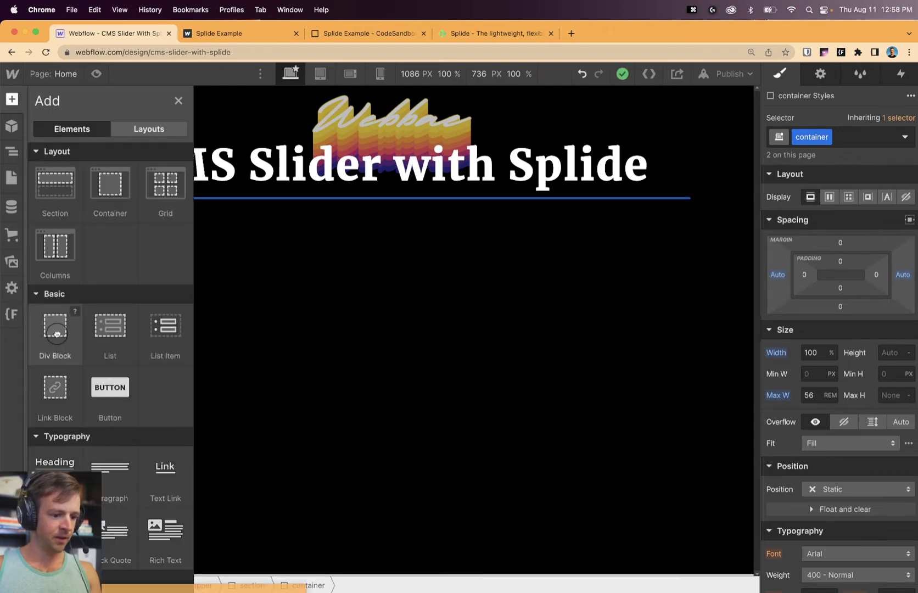
drag(64, 329, 98, 287)
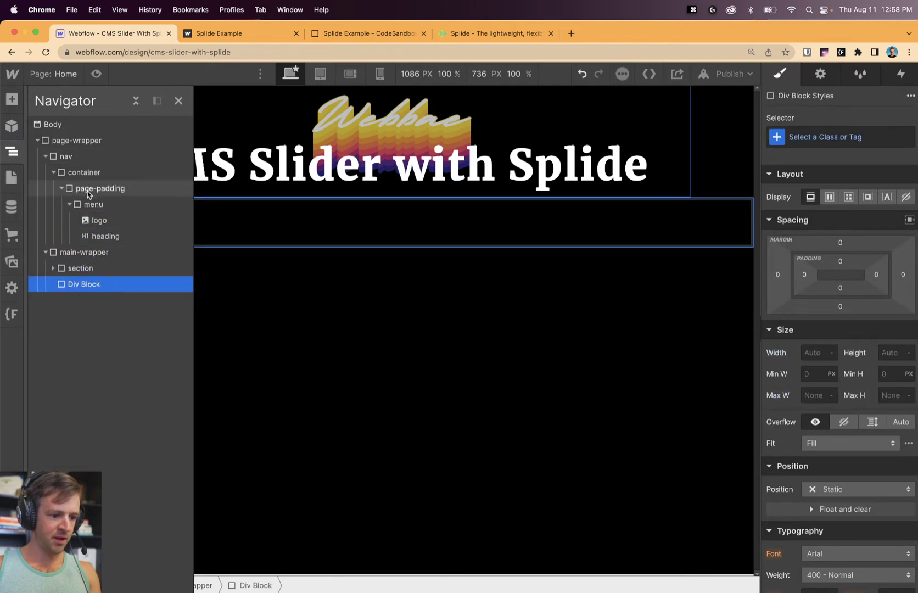
click(88, 191)
click(67, 284)
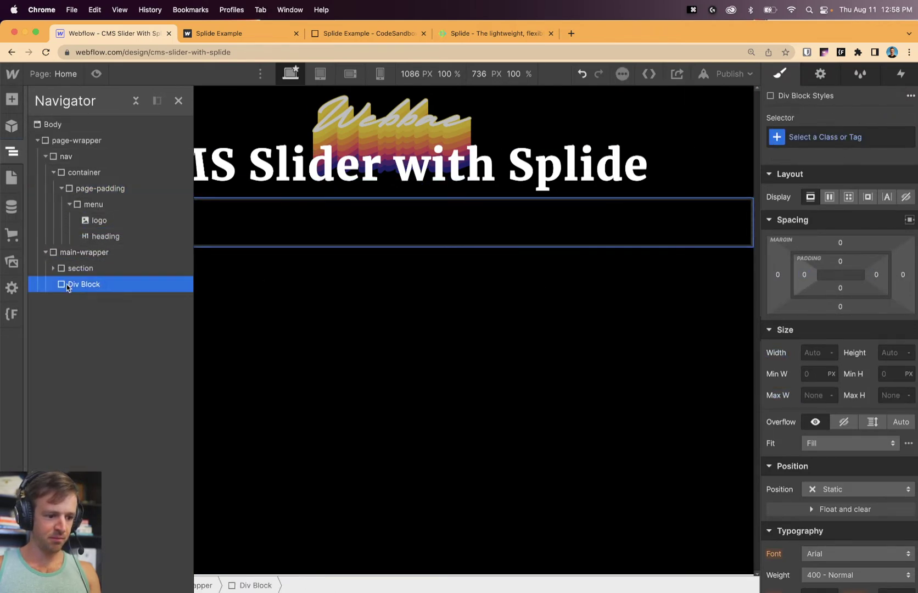
drag(67, 284, 90, 299)
click(818, 133)
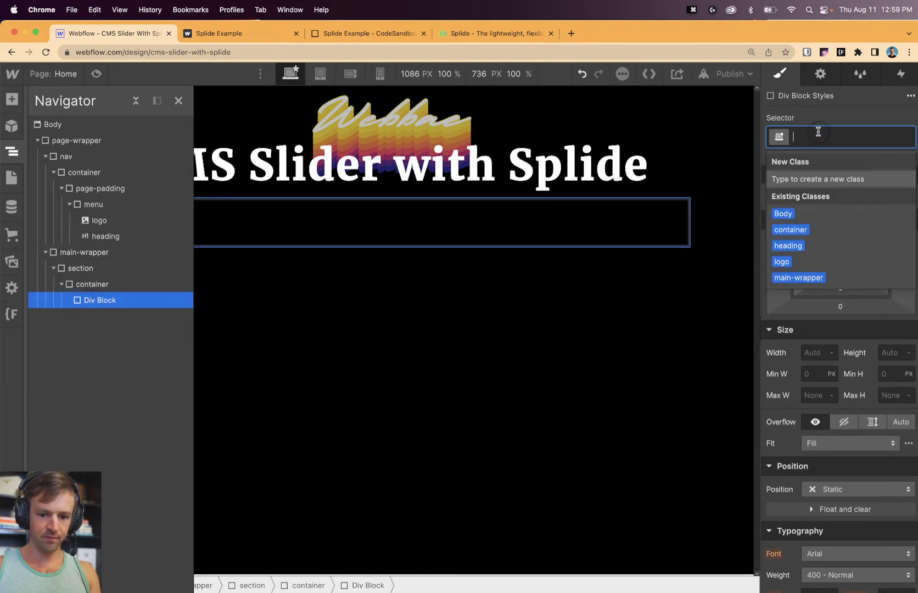
text(page-pad)
key(Return)
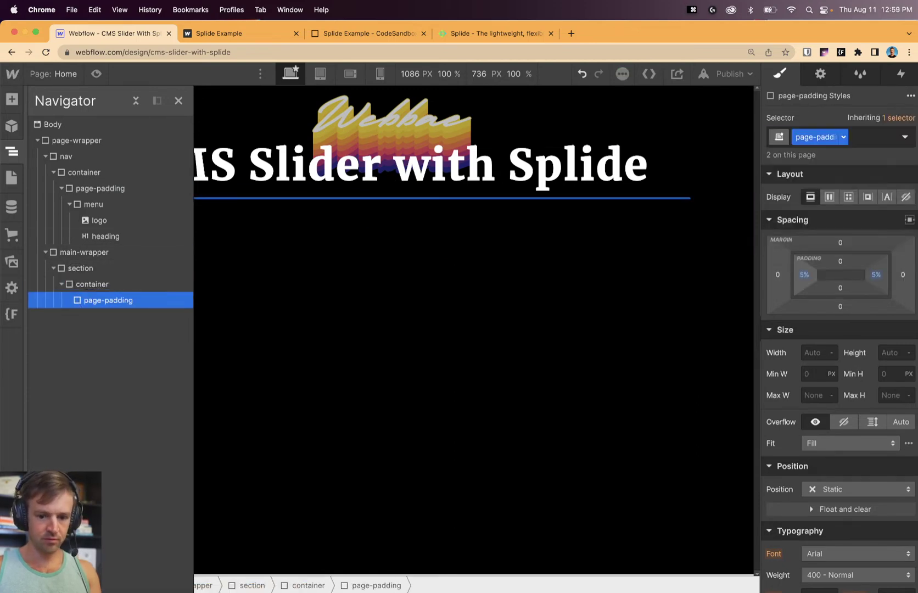
Add a div block inside the section's page-padding element and give it the new class padding-vert.
click(12, 98)
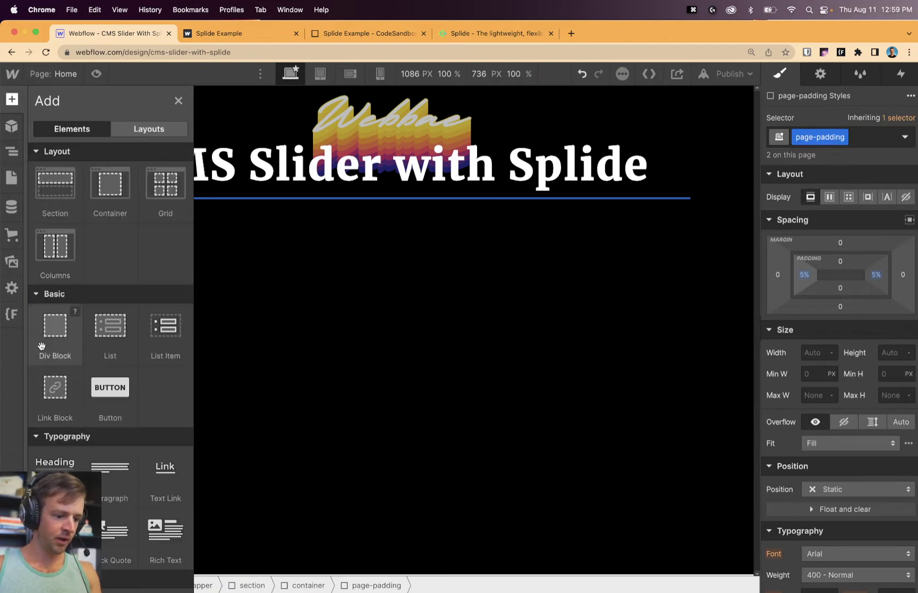
drag(52, 336, 120, 318)
click(868, 138)
text(paggin)
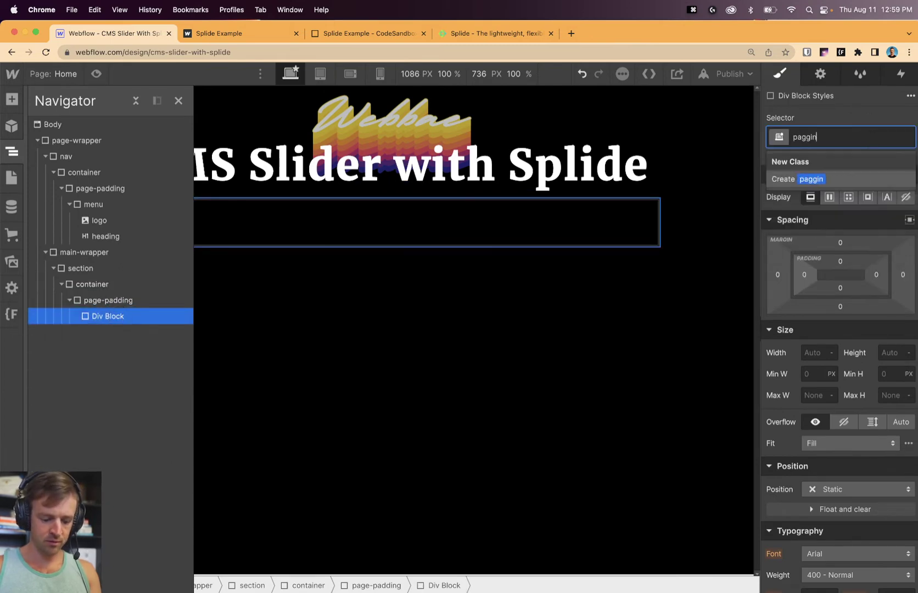
key(BackSpace)
key(BackSpace)
text(dding)
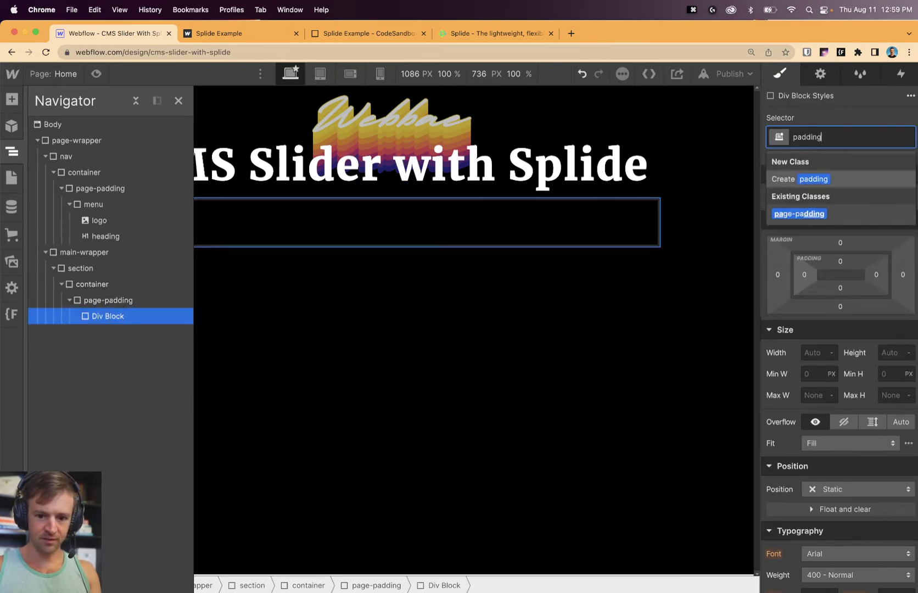
text(-vert)
key(Return)
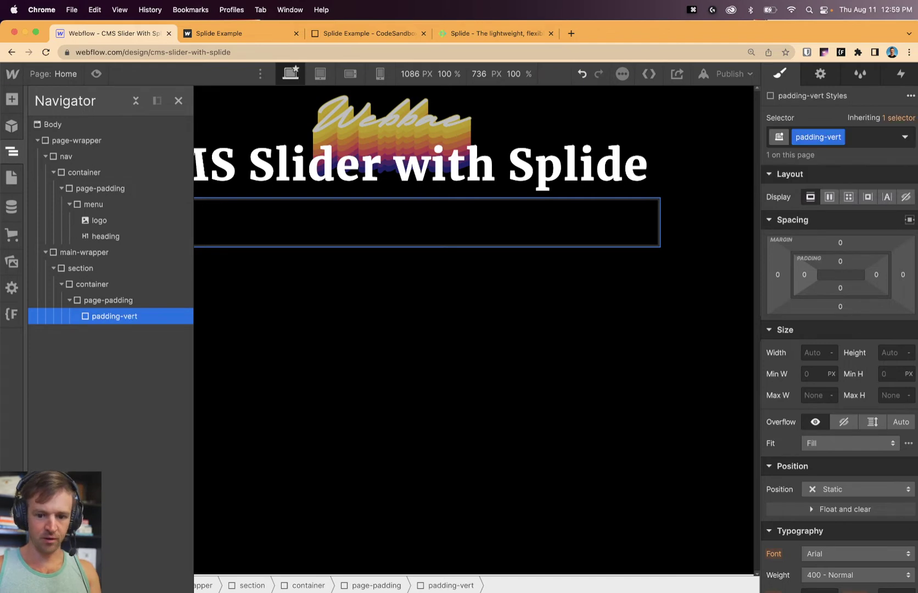
Set the top and bottom padding of the padding-vert class to 4rem.
click(840, 265)
text(4rem)
key(Return)
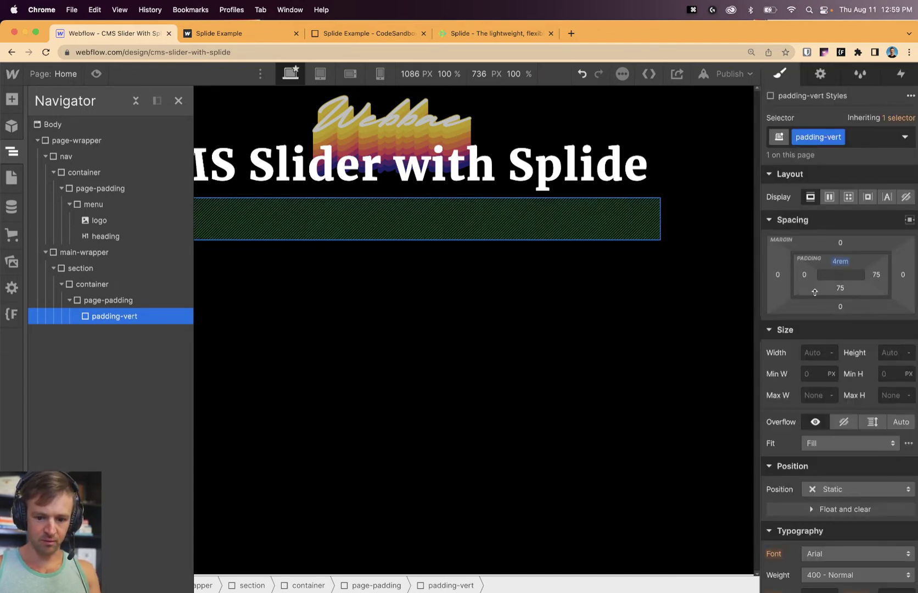
click(839, 289)
text(4rem)
key(Return)
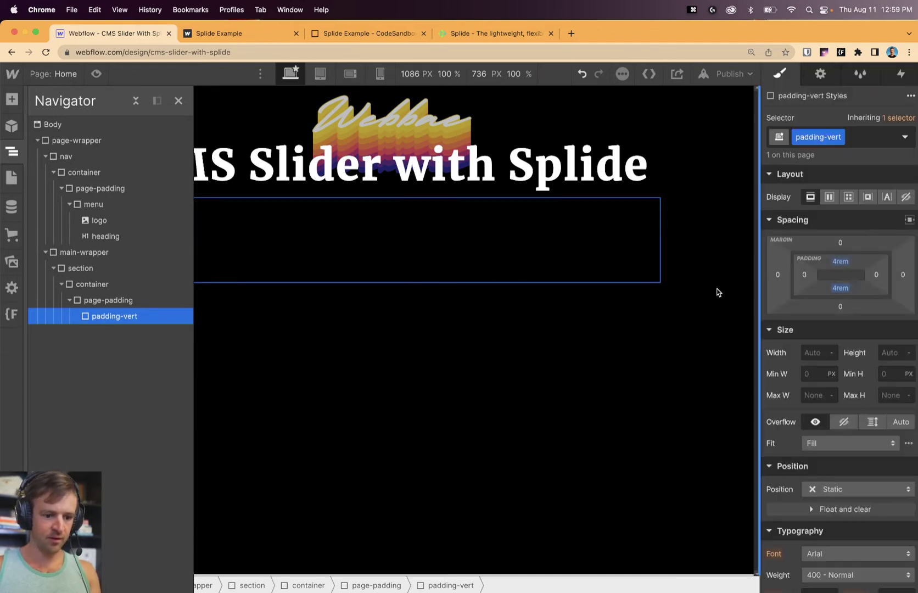
Add a div block inside the padding-vert element and check its nesting in the page structure.
click(12, 99)
drag(47, 347, 321, 240)
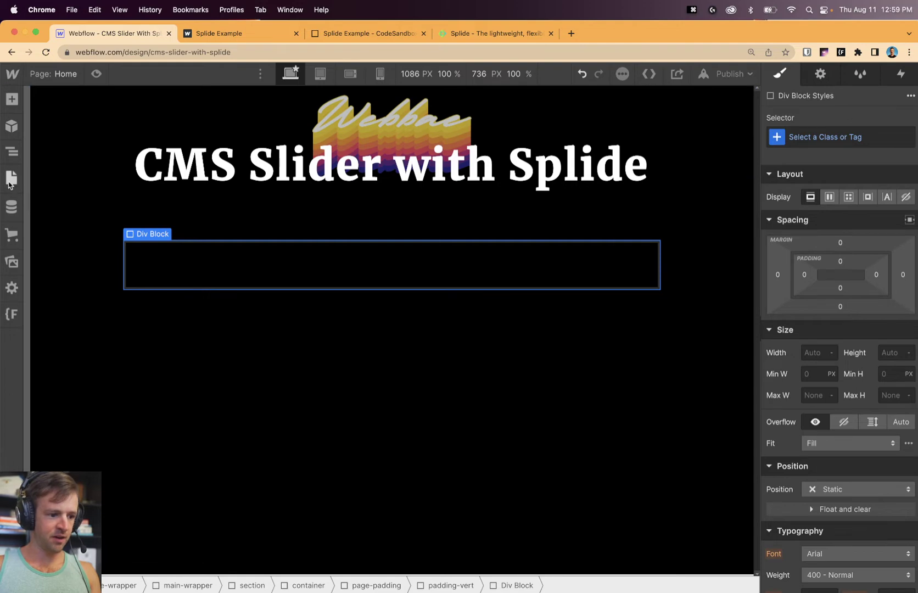
click(12, 156)
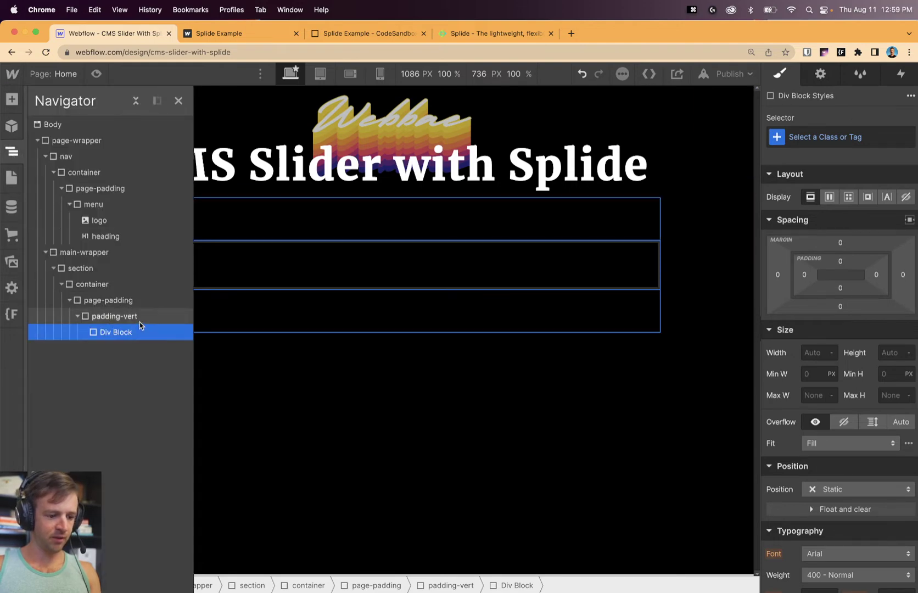
Add a Collection List inside the new div block and connect it to the Teams collection.
click(13, 102)
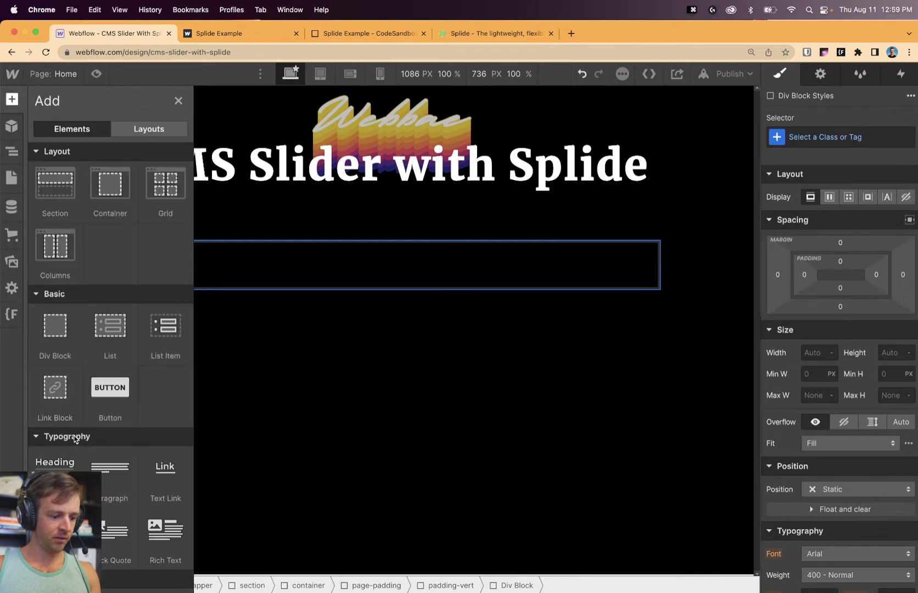
scroll(75, 442, down, 3)
drag(69, 462, 299, 279)
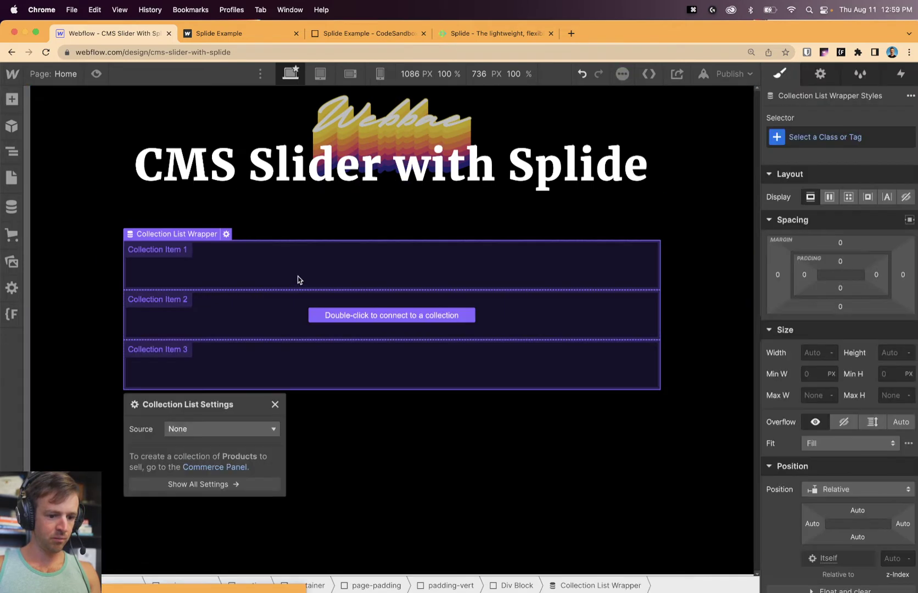
click(257, 431)
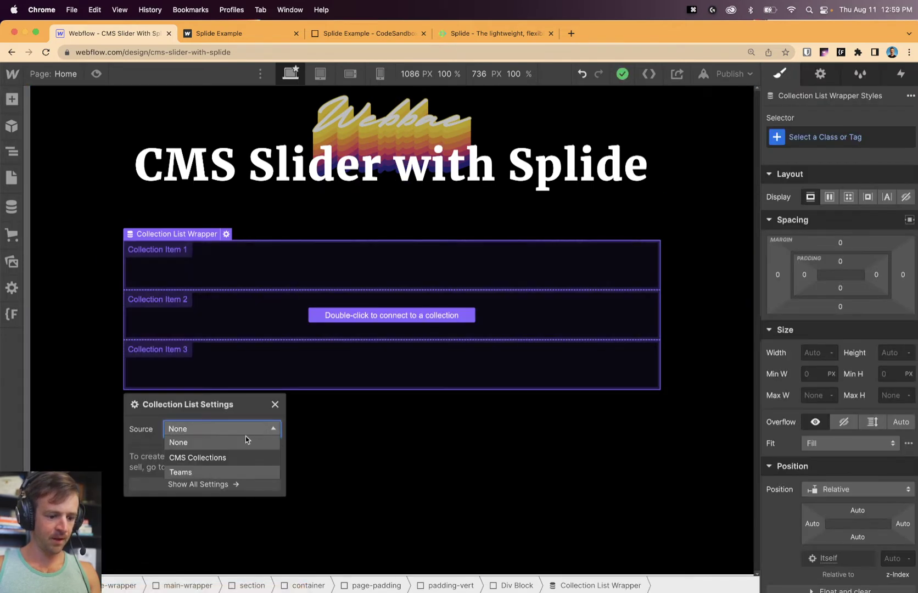
click(220, 474)
click(274, 277)
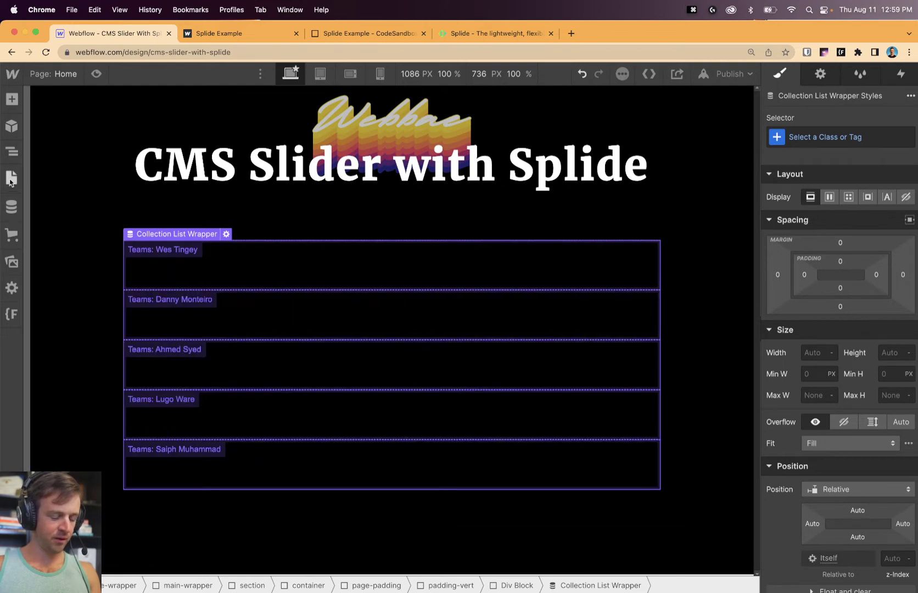
Add an image element to the collection item and bind it to the Image field of Teams.
click(11, 100)
scroll(72, 330, down, 10)
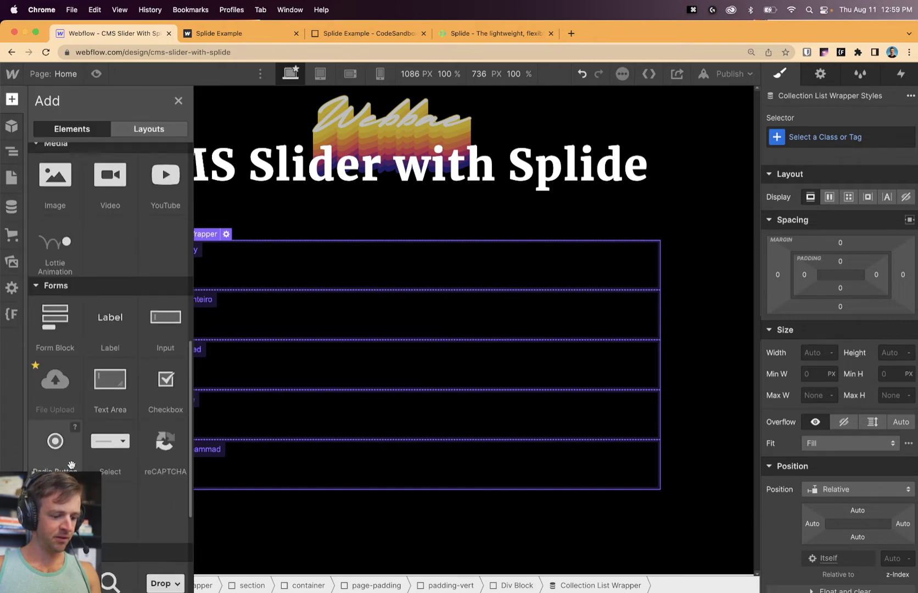
scroll(71, 465, down, 3)
scroll(71, 465, up, 15)
scroll(110, 308, down, 6)
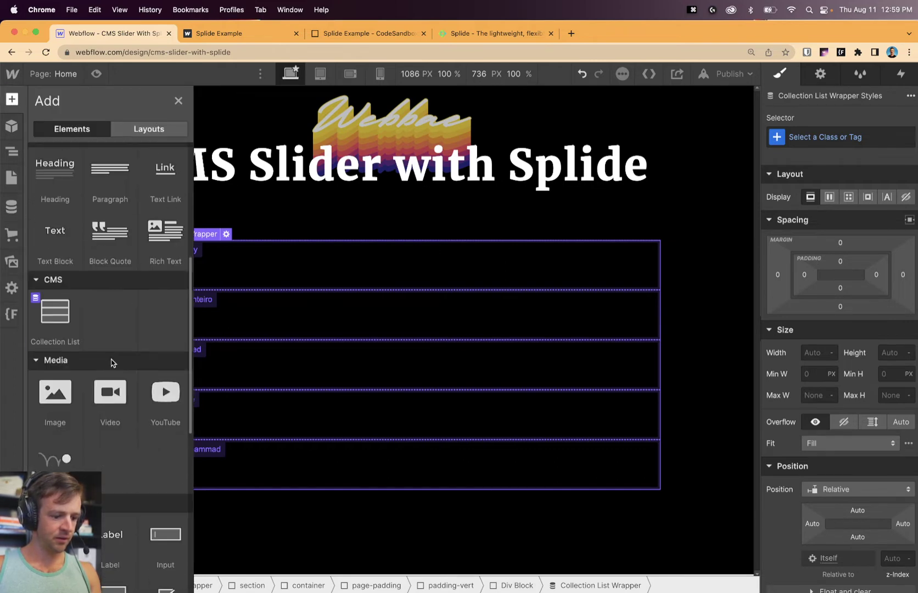
drag(60, 398, 352, 252)
click(138, 333)
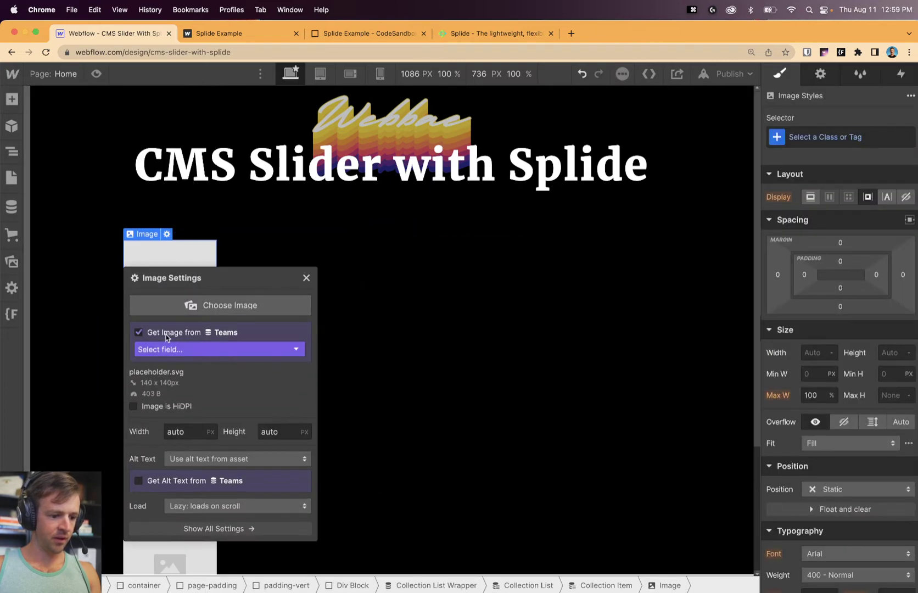
click(212, 350)
click(212, 375)
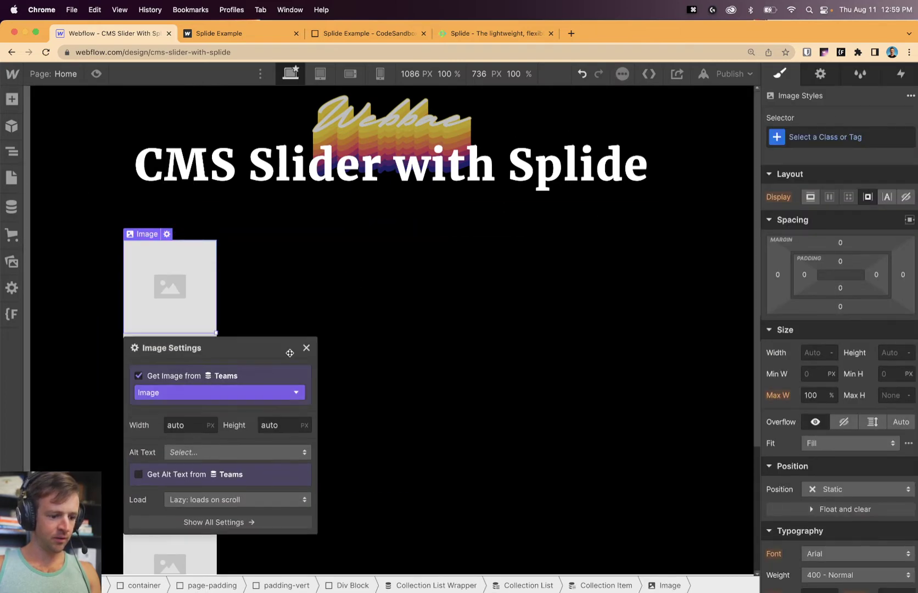
click(305, 347)
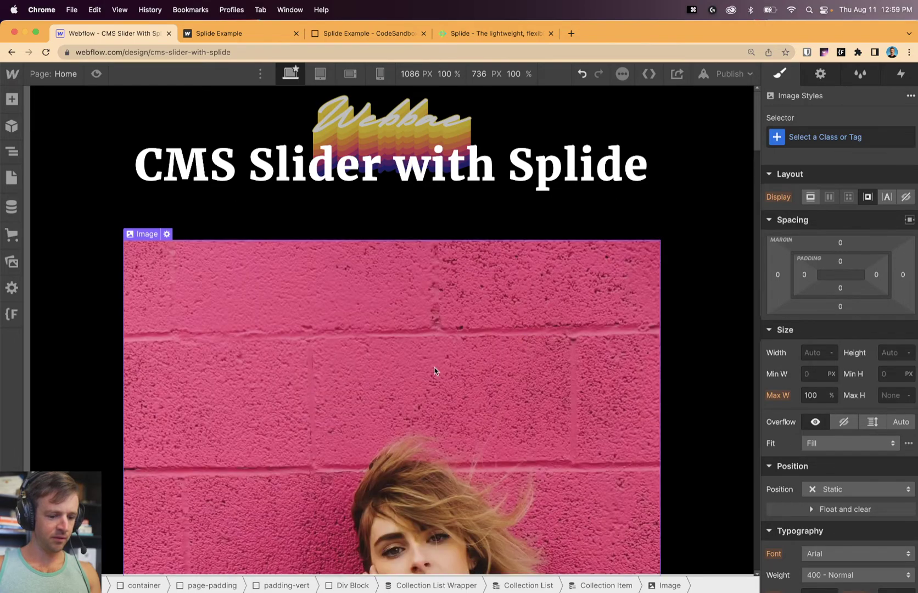
Look through the stacked team images rendered by the collection list on the canvas.
scroll(434, 370, down, 8)
scroll(416, 350, up, 8)
scroll(416, 351, down, 10)
scroll(410, 368, up, 5)
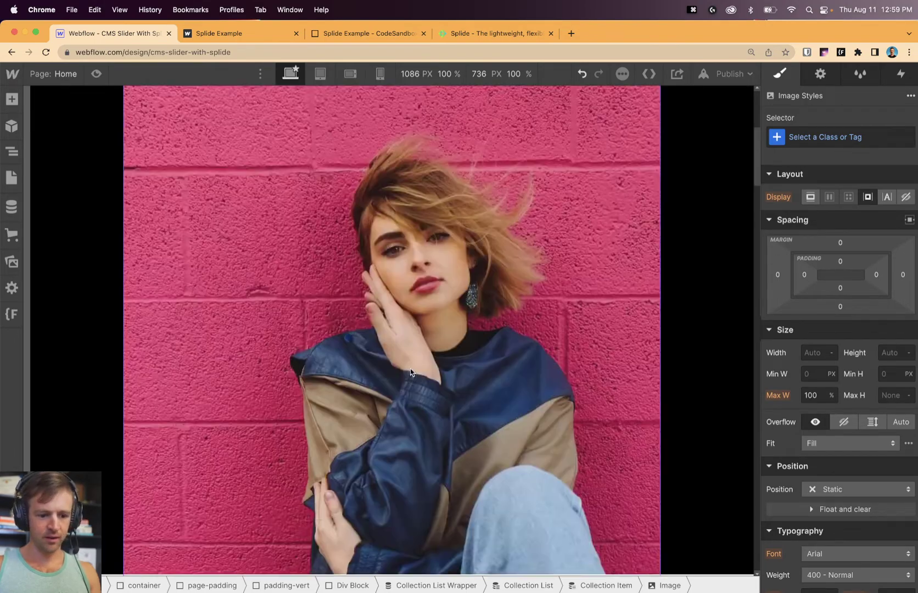
scroll(410, 369, down, 15)
scroll(410, 367, up, 12)
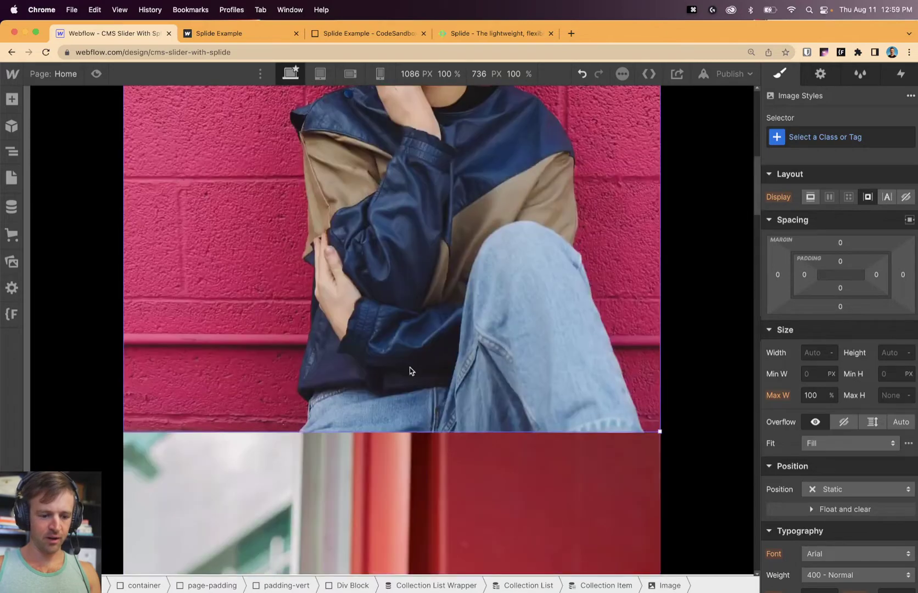
scroll(412, 367, up, 9)
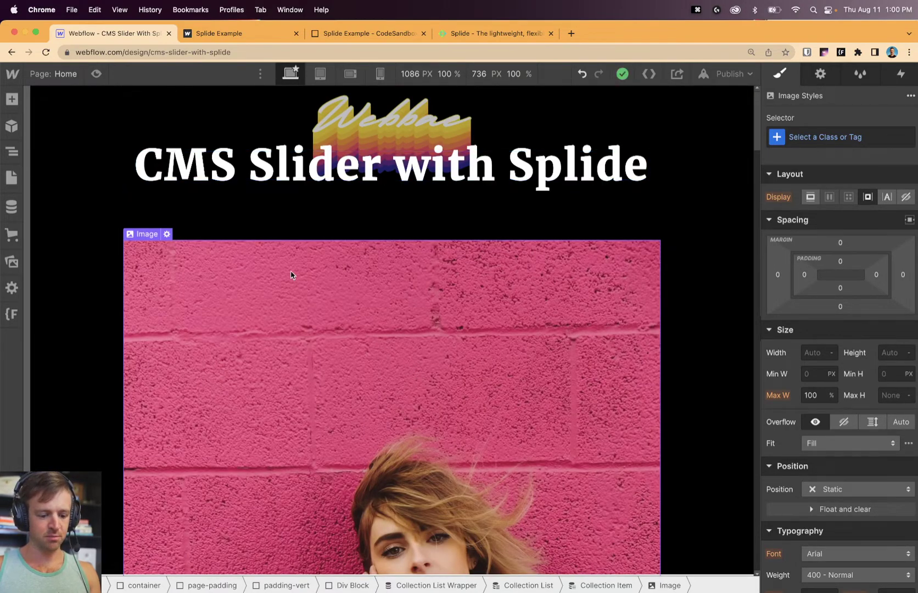
Change the Collection List's display setting to flex so its items line up horizontally.
click(12, 156)
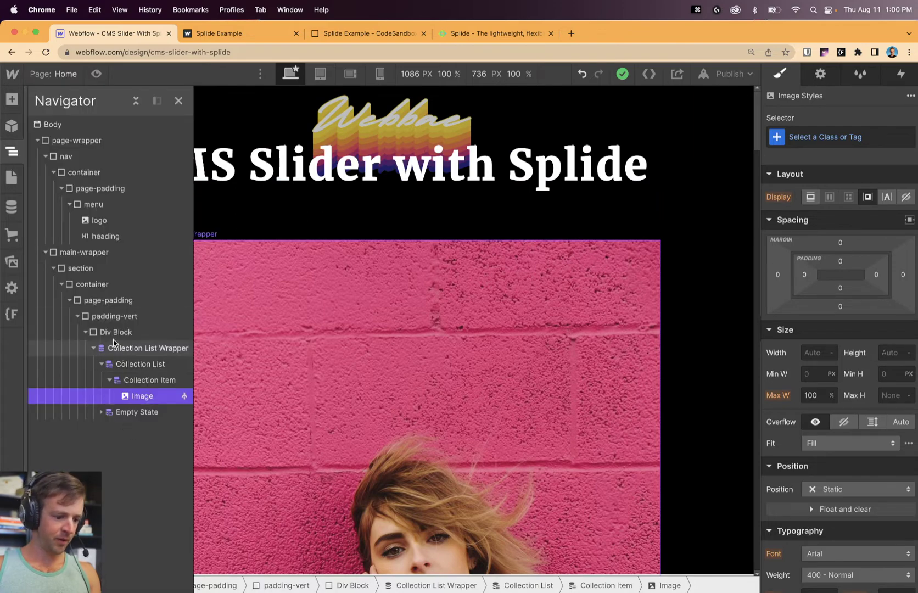
click(130, 367)
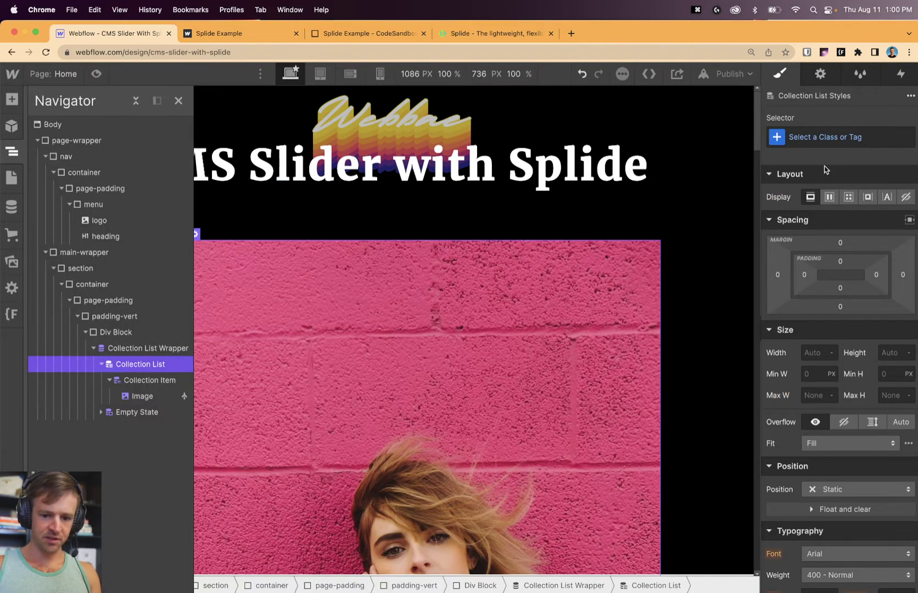
click(832, 198)
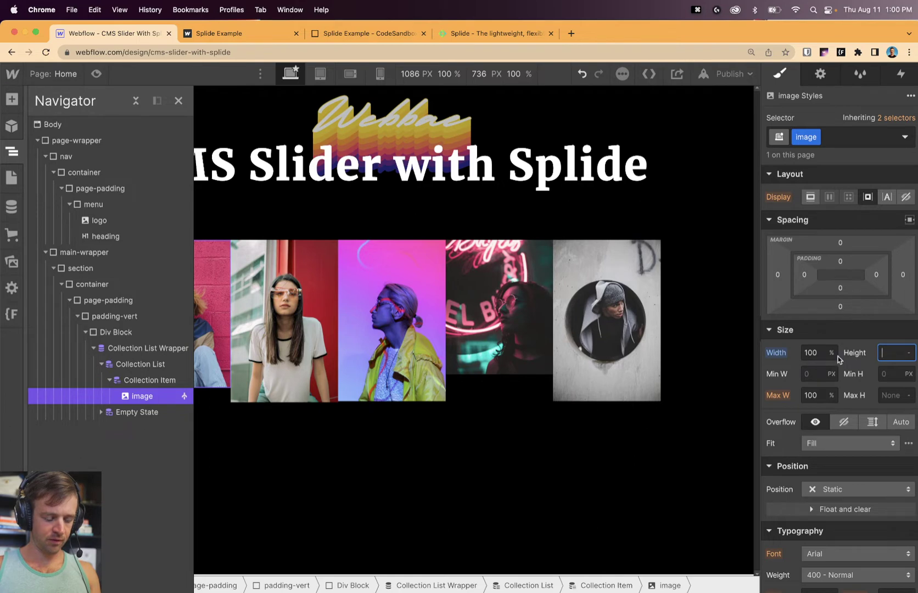
Set the image class to a height of 20rem with Cover fit and a 100vw border radius.
text(12)
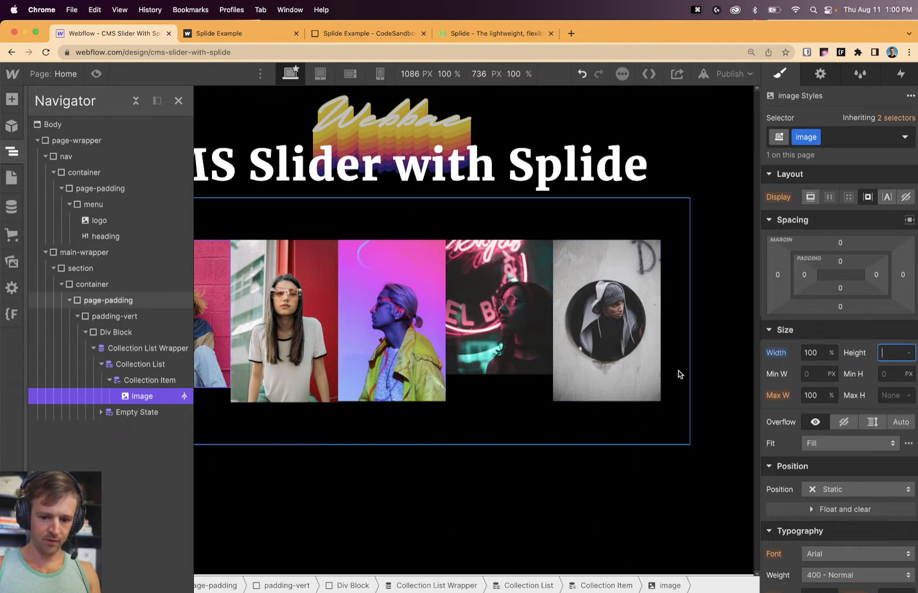
text(rem)
key(Return)
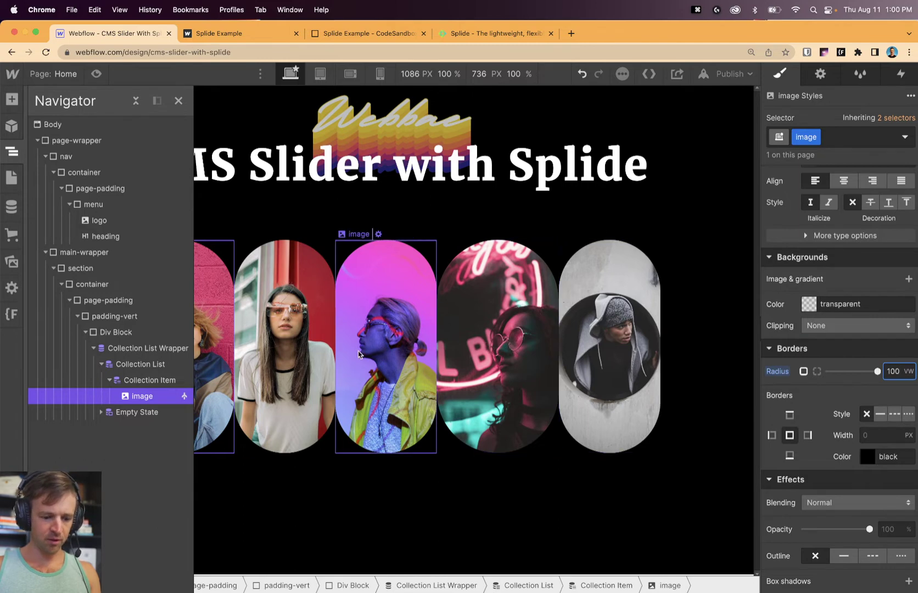
Set the Collection Item's width to 33% and its flex child sizing to neither shrink nor grow.
click(524, 356)
click(415, 362)
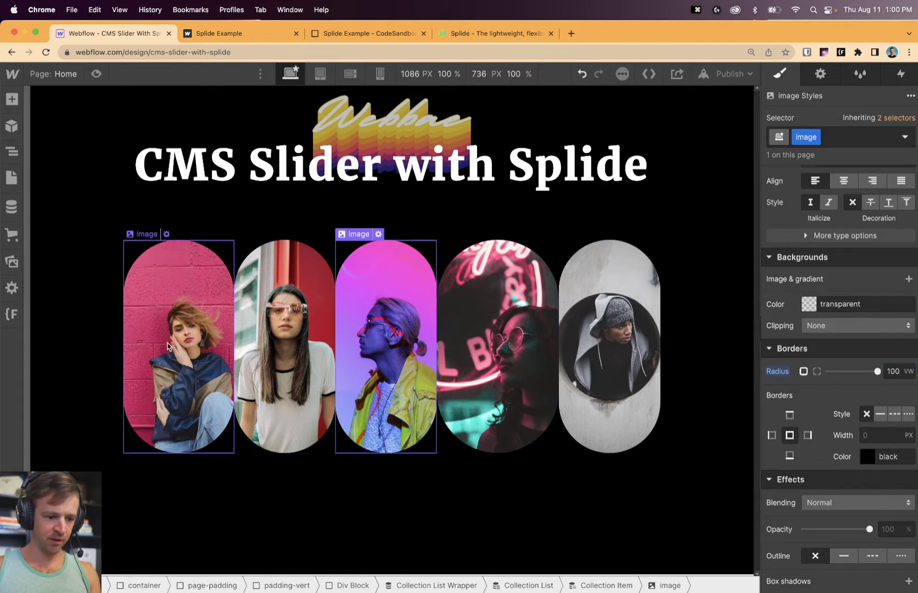
click(187, 357)
click(11, 152)
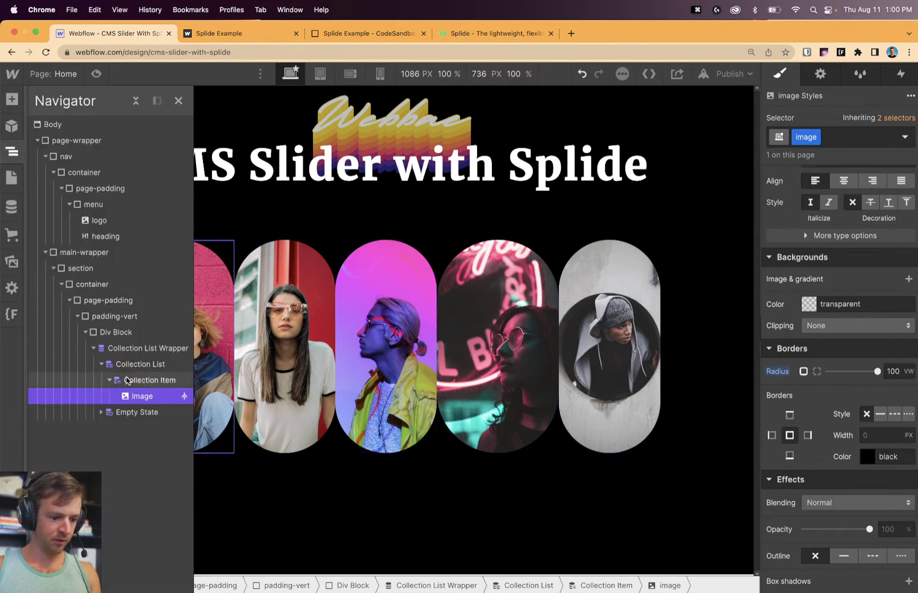
click(150, 380)
scroll(834, 280, up, 6)
click(819, 258)
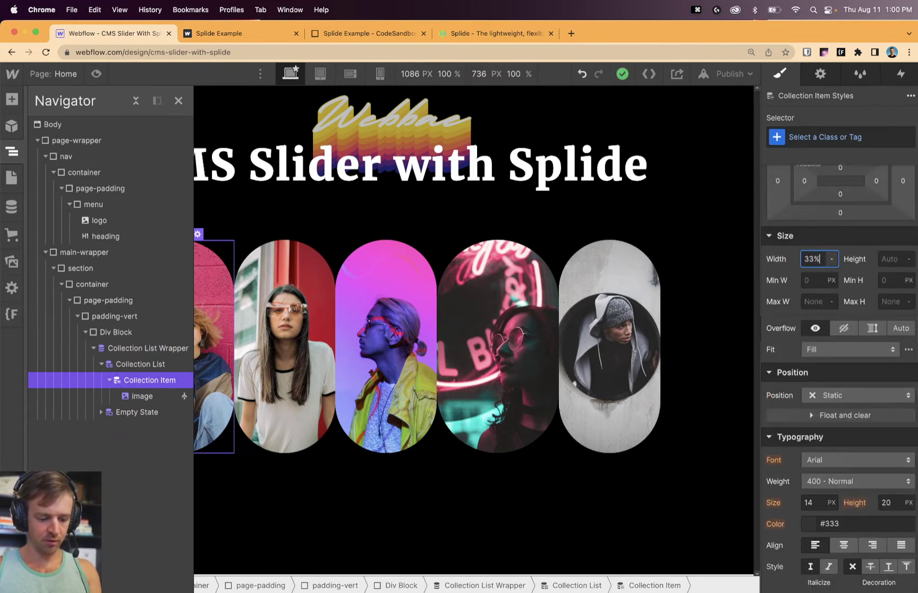
key(Return)
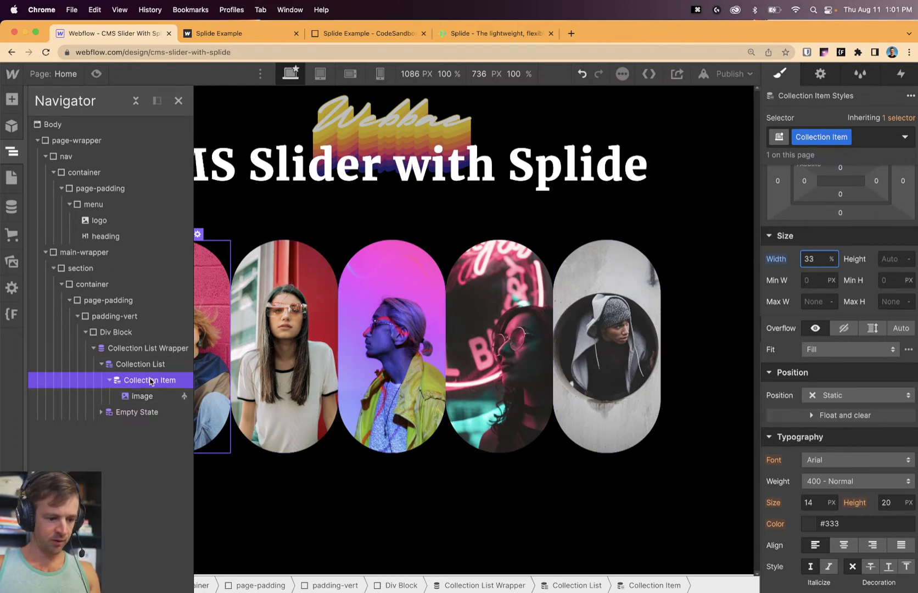
scroll(840, 214, up, 3)
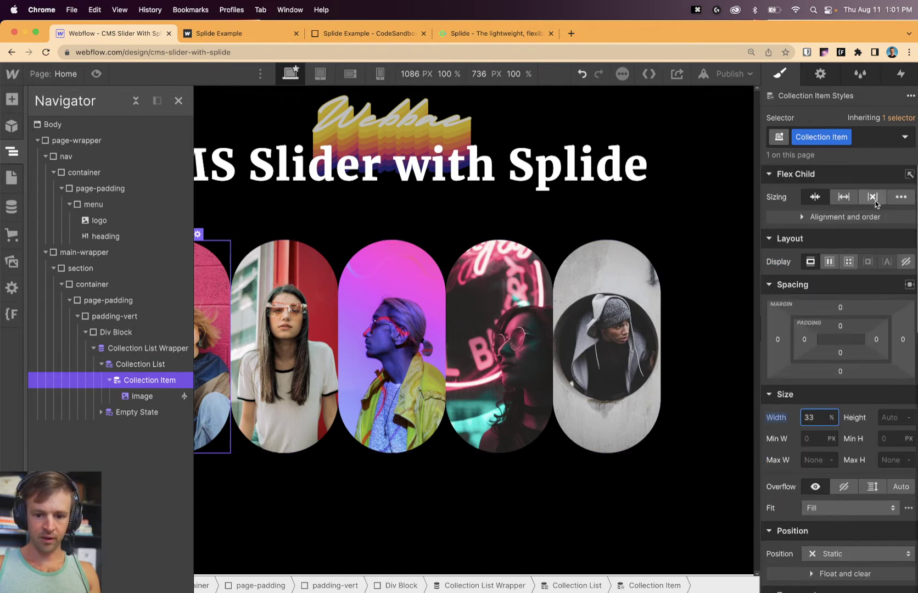
click(873, 196)
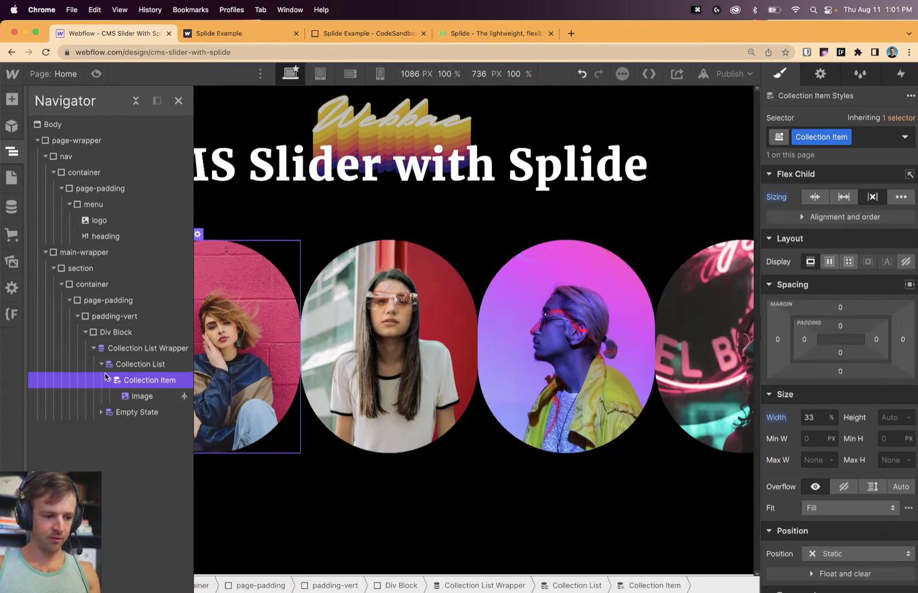
click(126, 365)
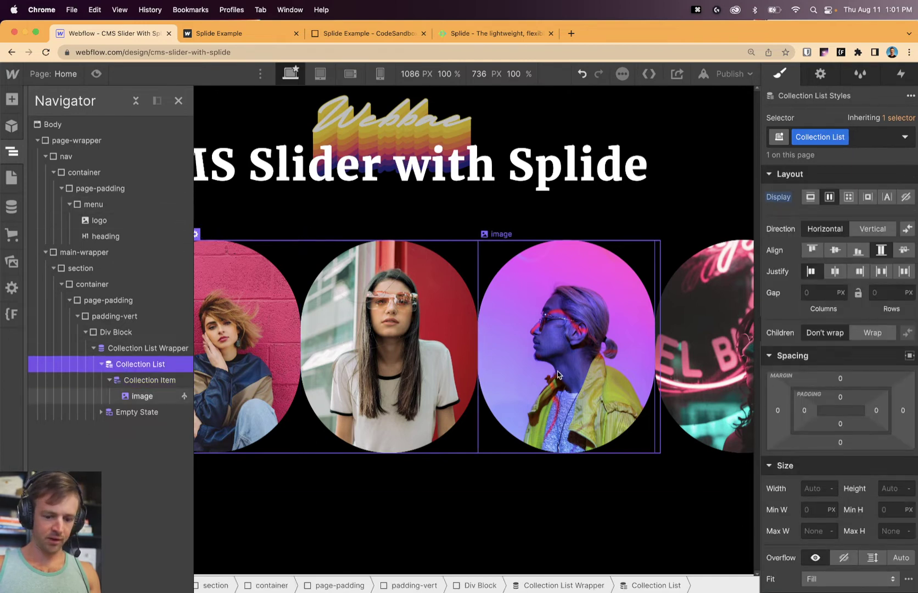
click(539, 399)
click(218, 393)
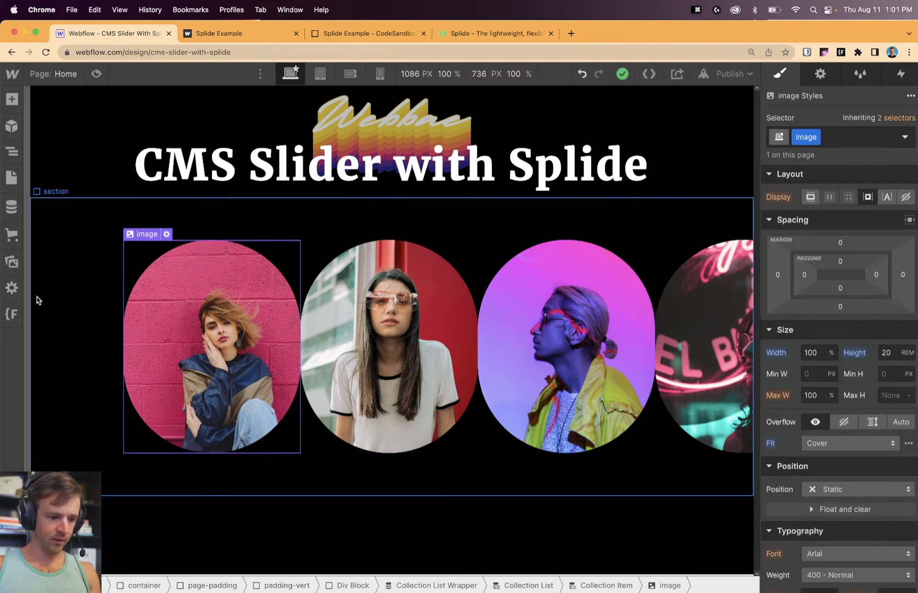
click(380, 327)
click(550, 336)
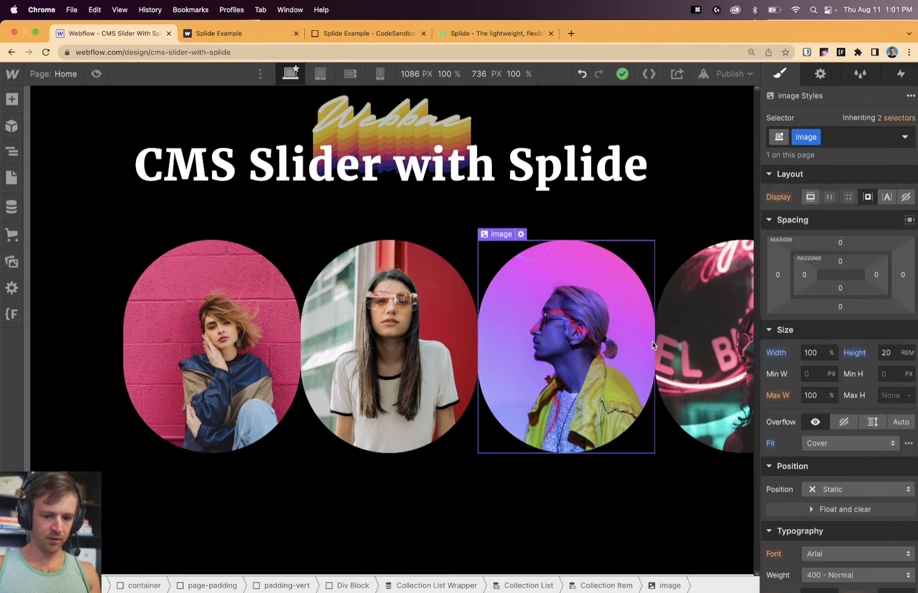
Set the Collection Item's width to exactly one third by entering 100/3 percent.
click(12, 151)
click(129, 380)
click(131, 365)
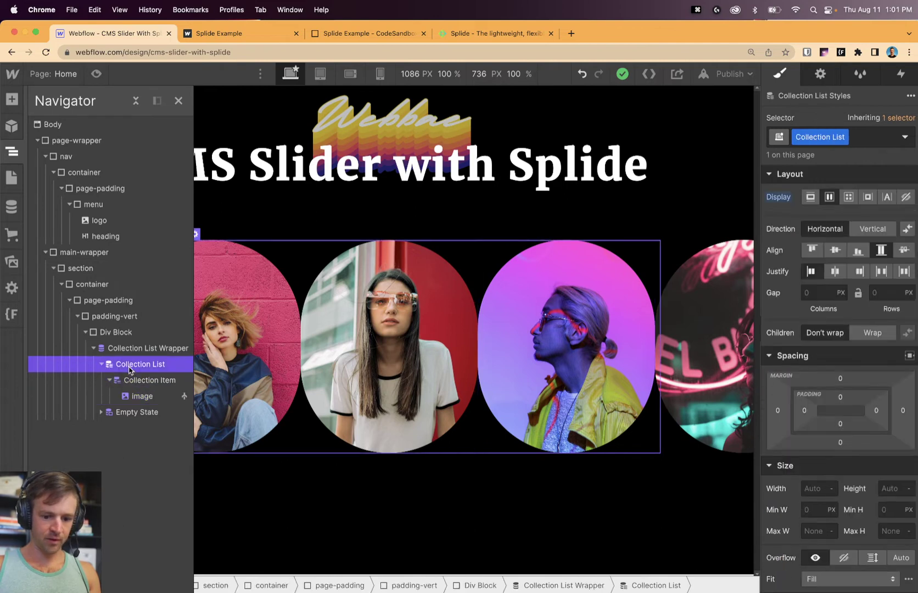
click(132, 380)
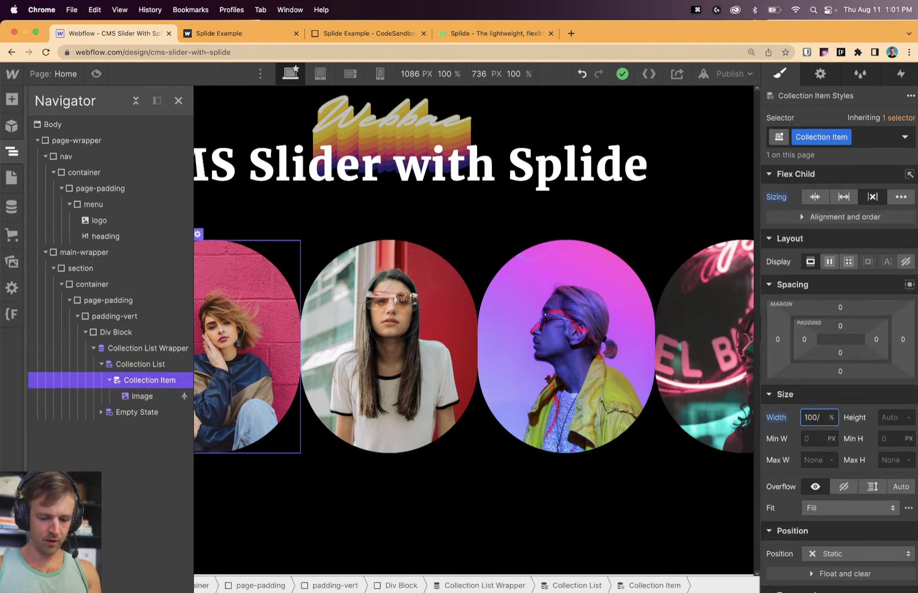
text(100/3)
key(Return)
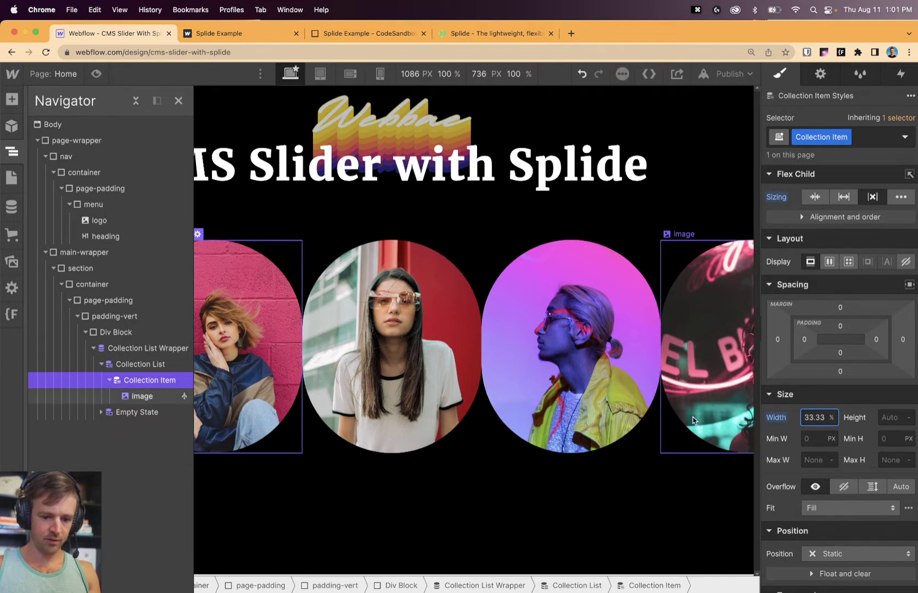
Try hiding the overflow of the div block around the Collection List Wrapper and undo it.
click(135, 365)
click(132, 349)
click(123, 332)
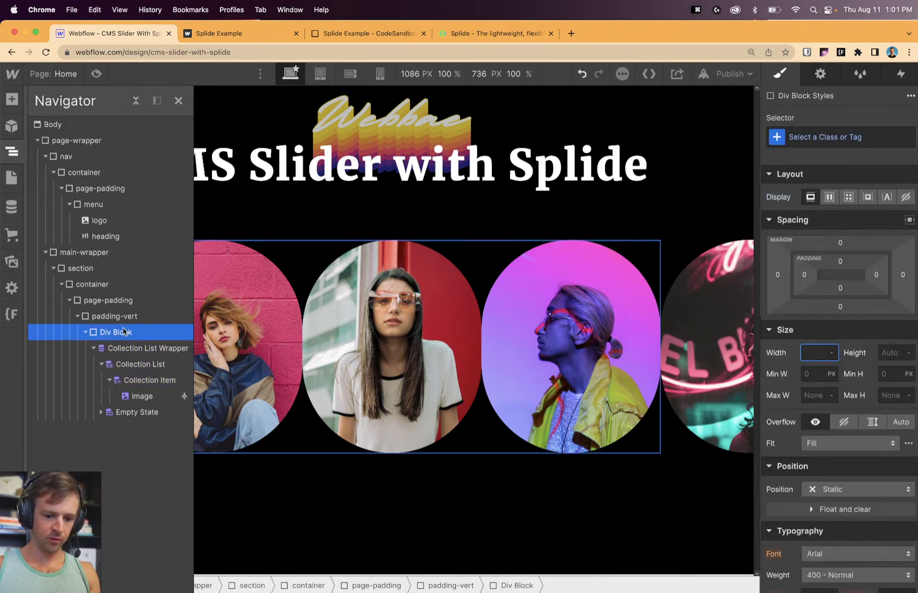
click(842, 423)
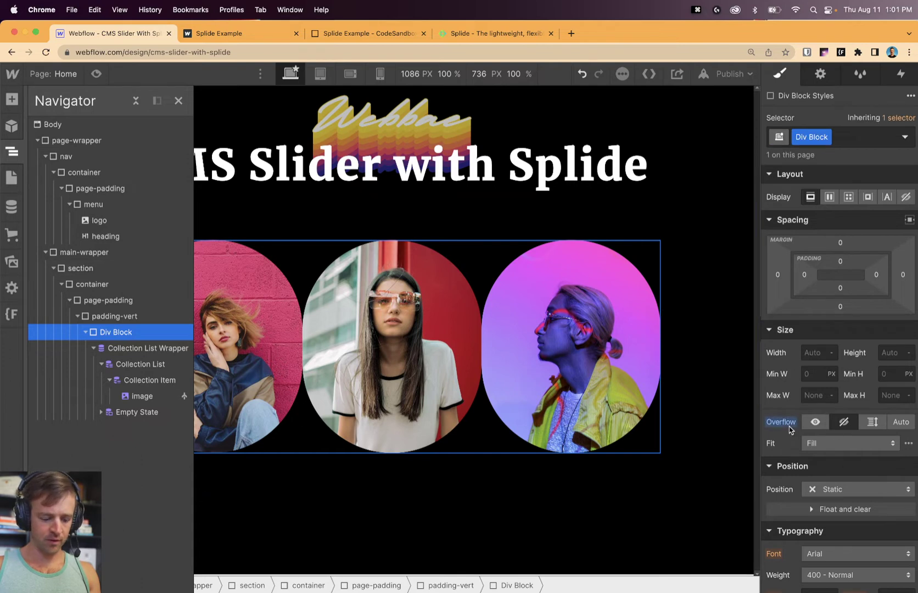
key(super+z)
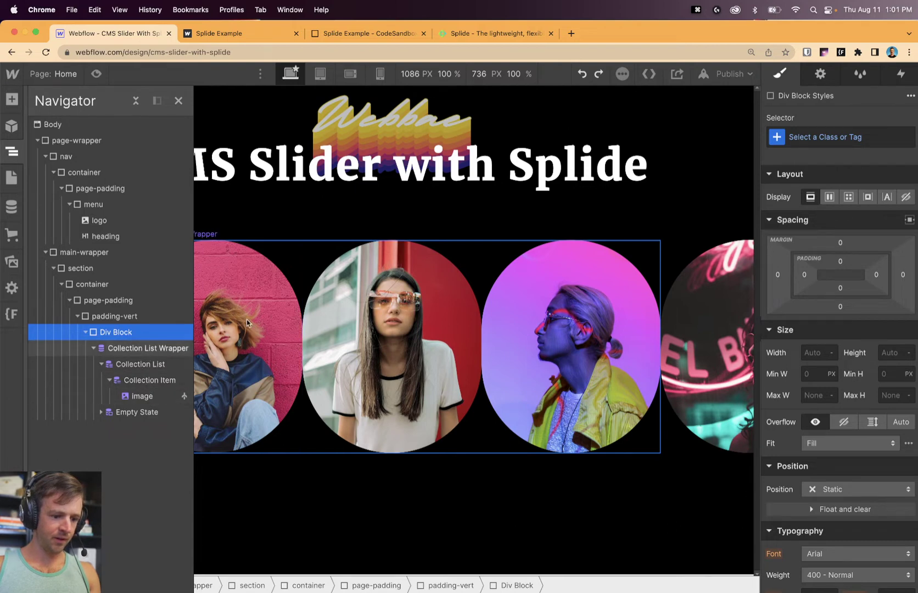
Publish the site to its webflow.io staging domain.
click(728, 75)
click(703, 240)
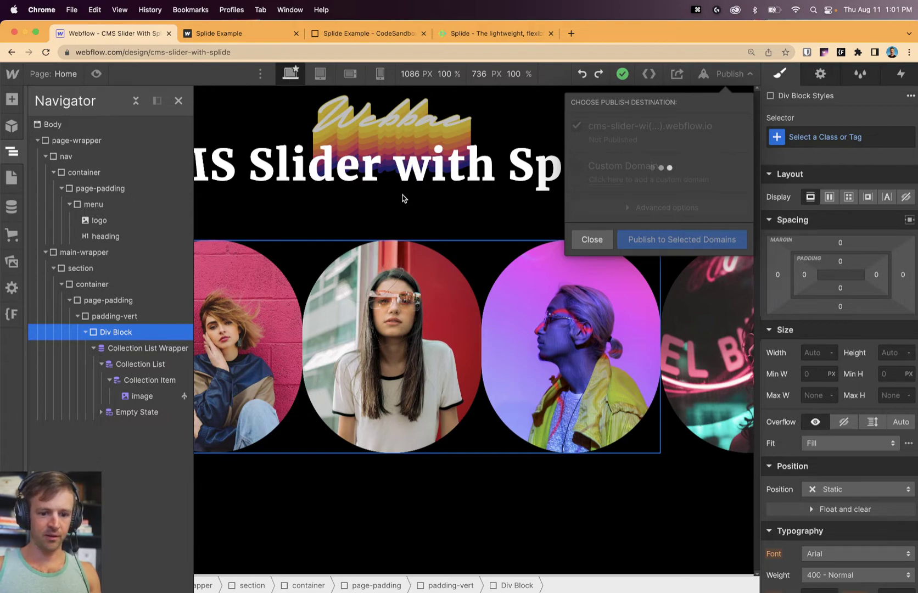
Open the Splide website's Getting Started guide and review its NPM, hosted-file and CDN installation options.
click(491, 33)
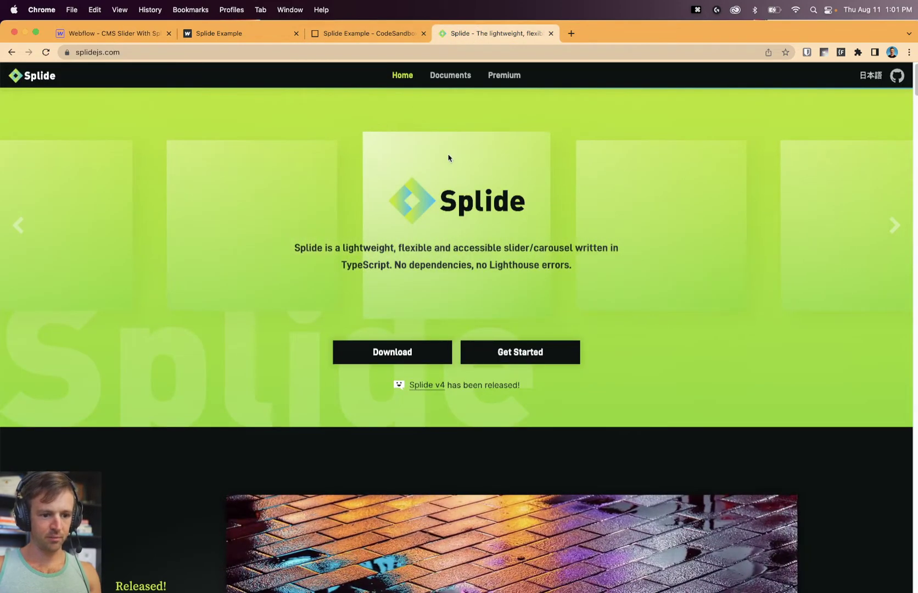
click(526, 352)
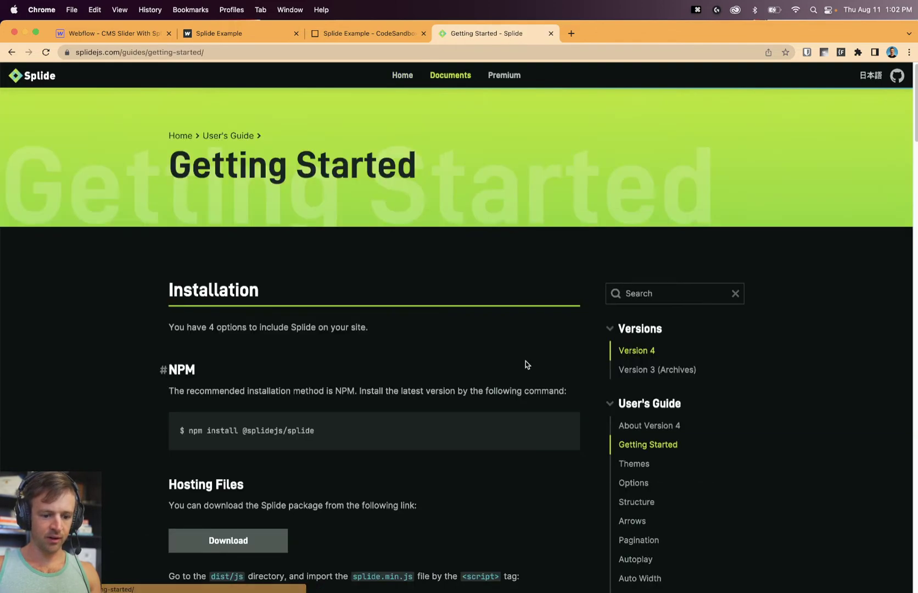
scroll(412, 335, down, 4)
scroll(379, 319, down, 1)
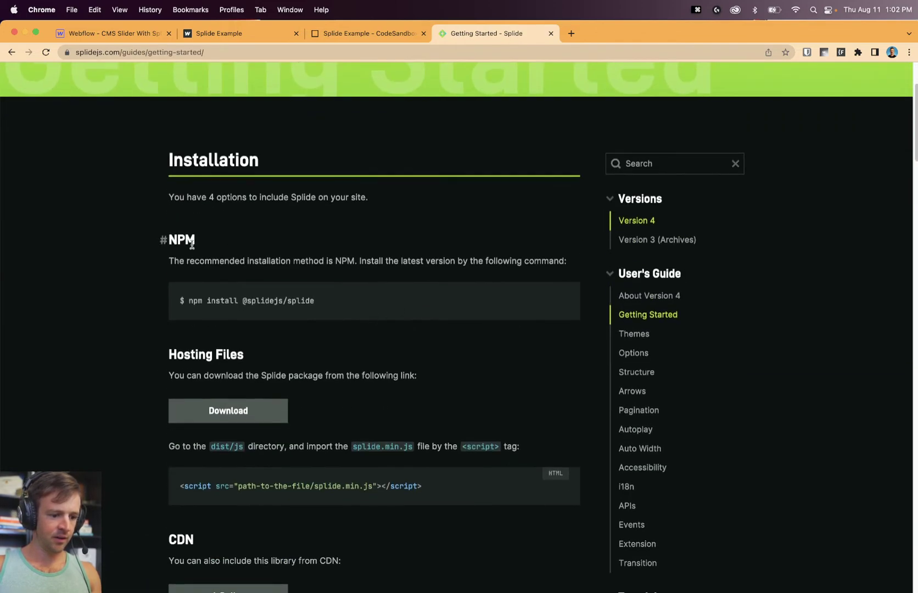
scroll(321, 344, down, 2)
drag(185, 180, 234, 240)
click(205, 297)
drag(206, 296, 301, 316)
click(330, 316)
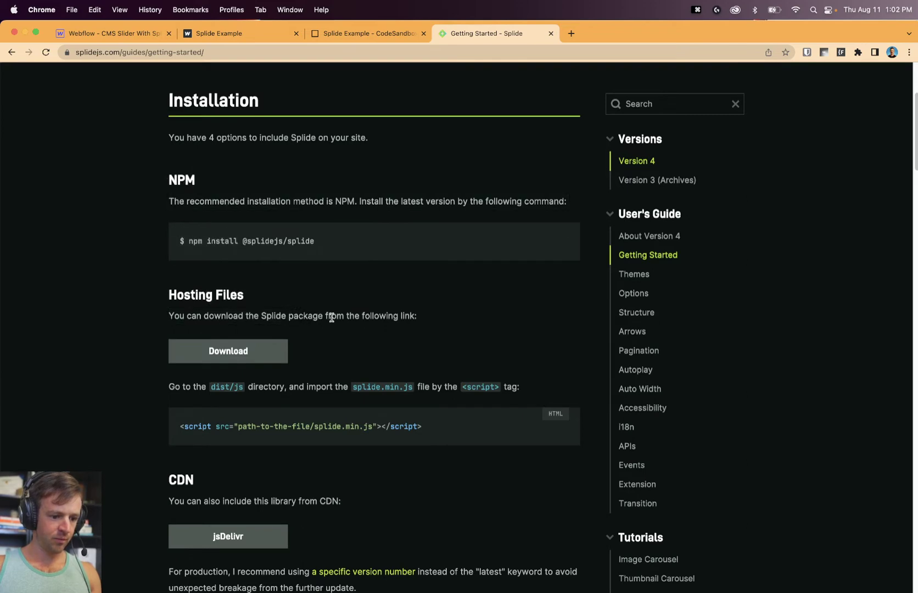
scroll(365, 324, down, 4)
scroll(287, 264, down, 5)
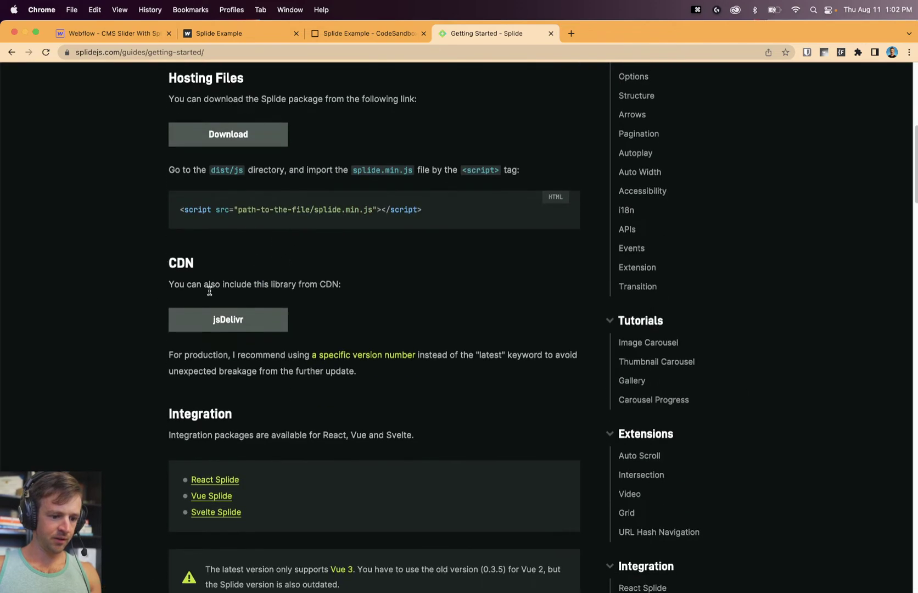
Open Splide's jsDelivr package page from the guide and copy the HTML script tag for splide.min.js version 4.0.7.
click(220, 325)
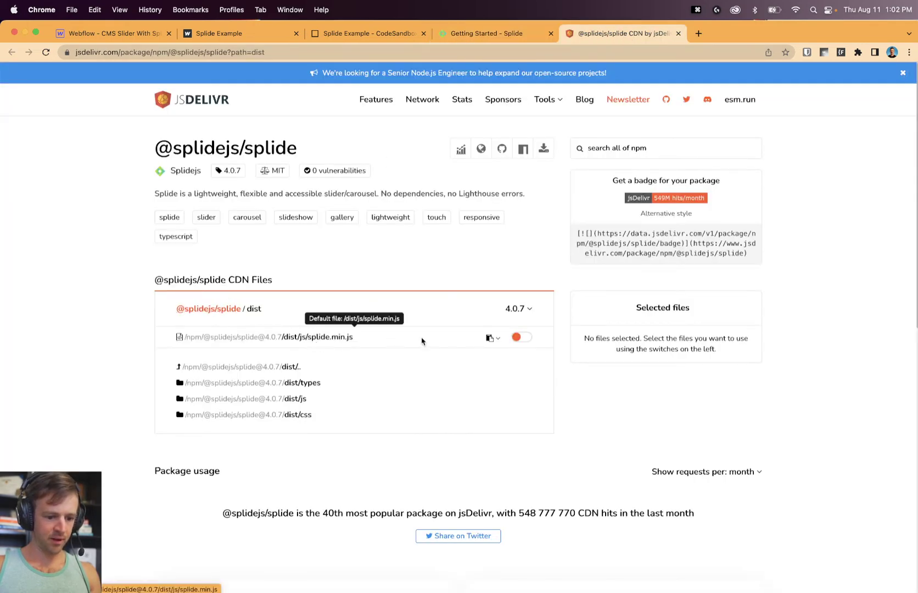
click(491, 338)
click(462, 383)
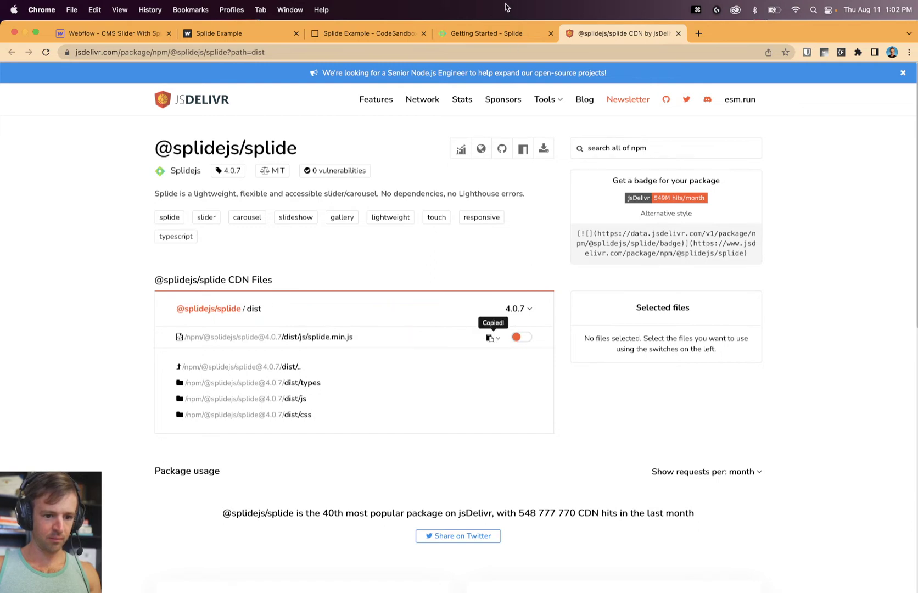
Reorder the browser tabs so the Splide Example site and its CodeSandbox sit at the end, after the jsDelivr tab.
click(224, 40)
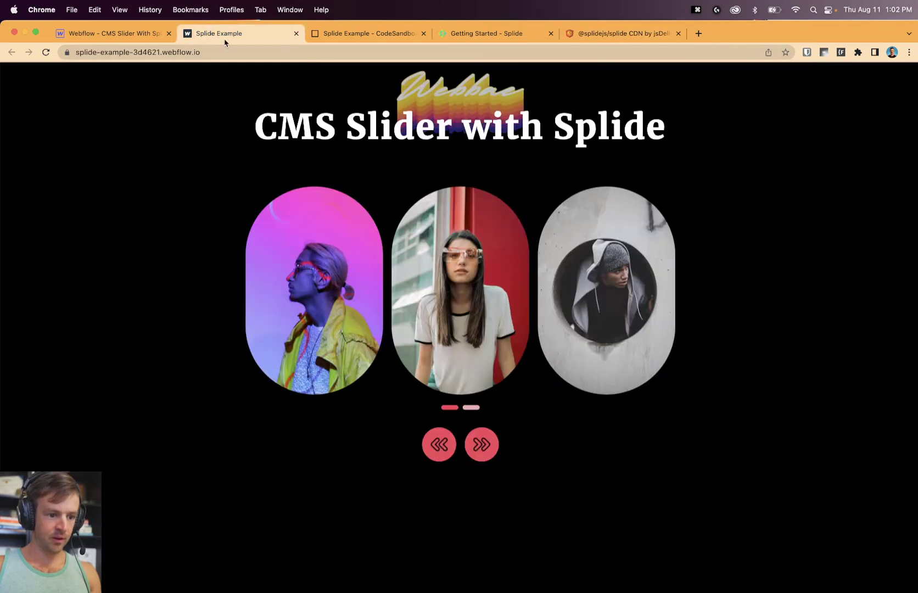
click(105, 33)
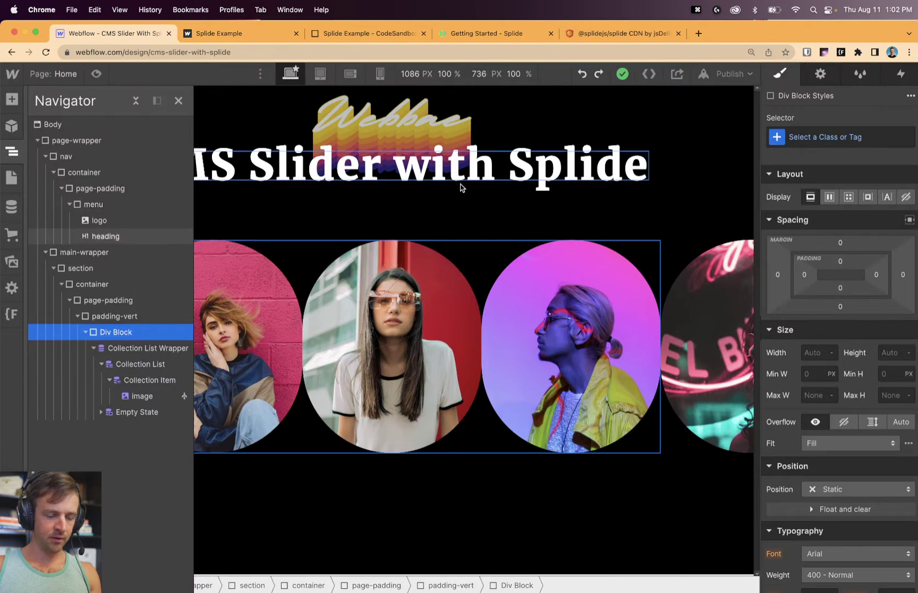
drag(231, 33, 648, 32)
drag(206, 41, 660, 34)
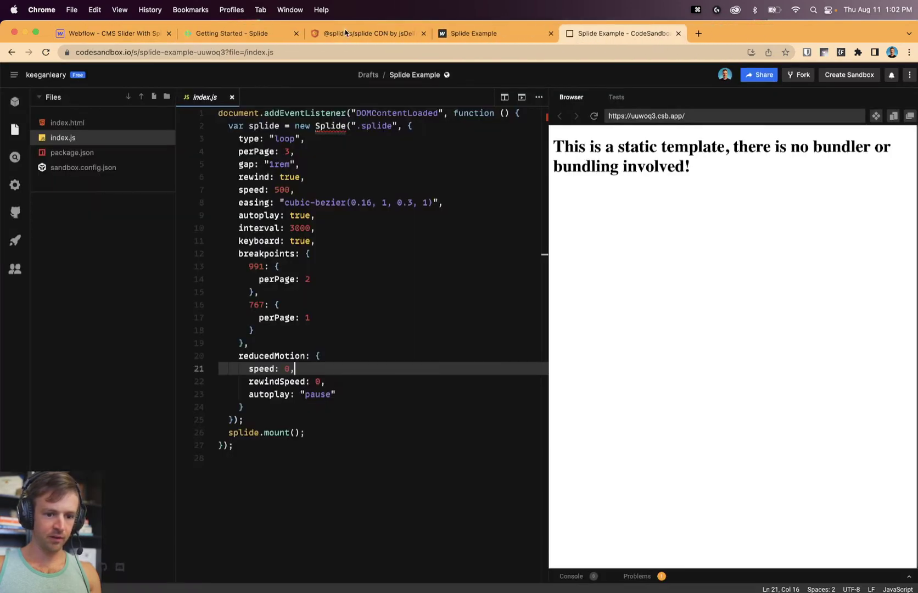
In Webflow, paste the Splide script tag into the Home page's custom code before the closing body tag and save the page settings.
click(110, 36)
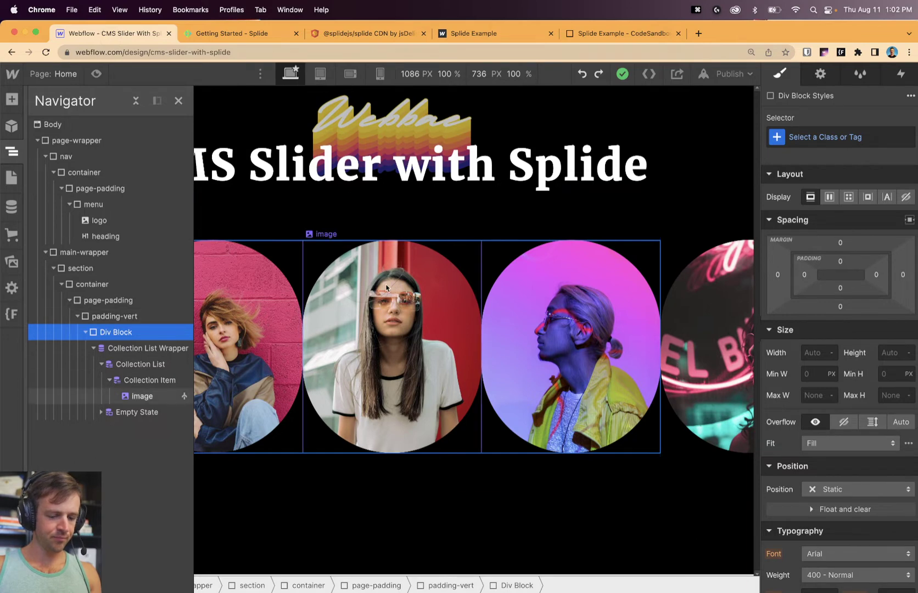
click(11, 183)
click(176, 174)
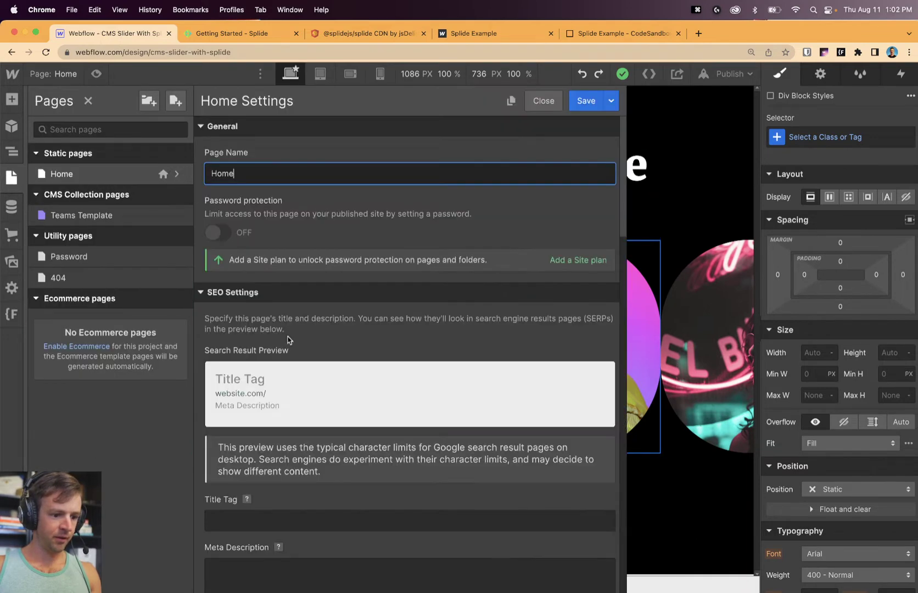
scroll(330, 363, down, 10)
scroll(329, 401, down, 15)
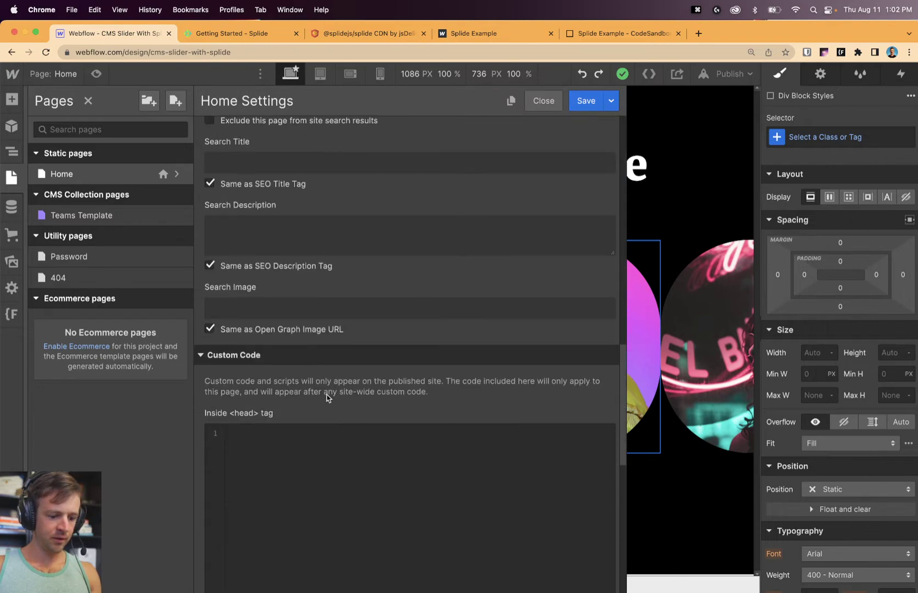
click(300, 446)
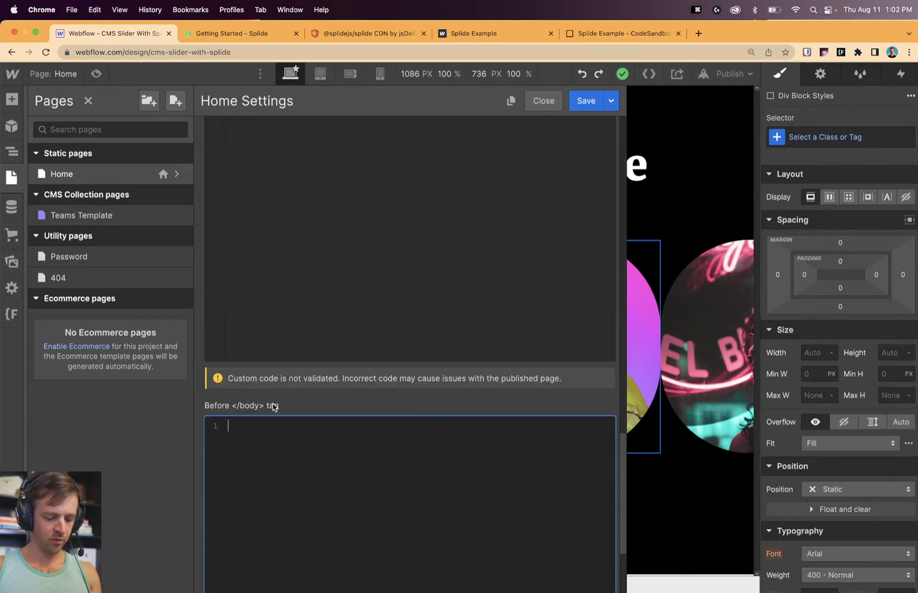
key(super+v)
drag(395, 431, 191, 428)
click(421, 436)
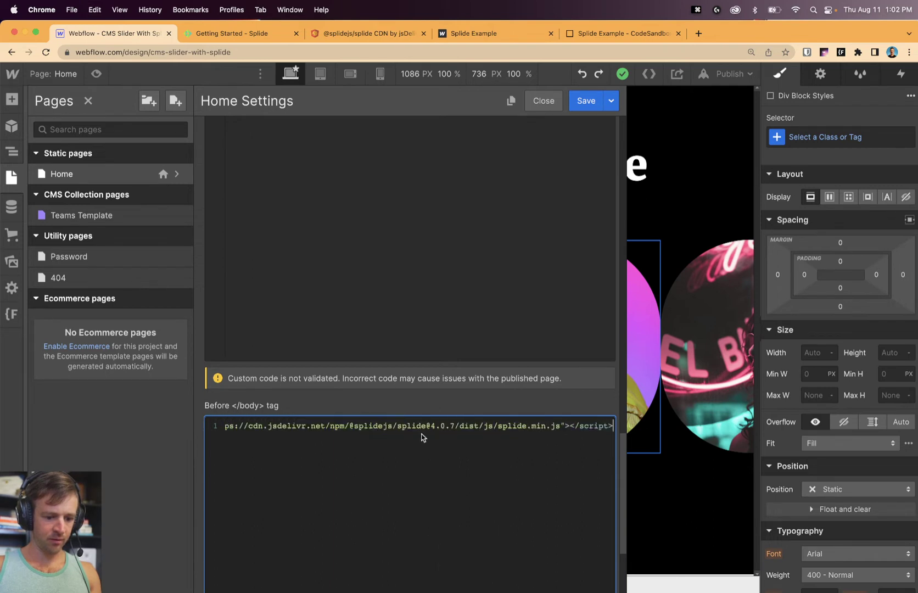
drag(432, 427, 457, 429)
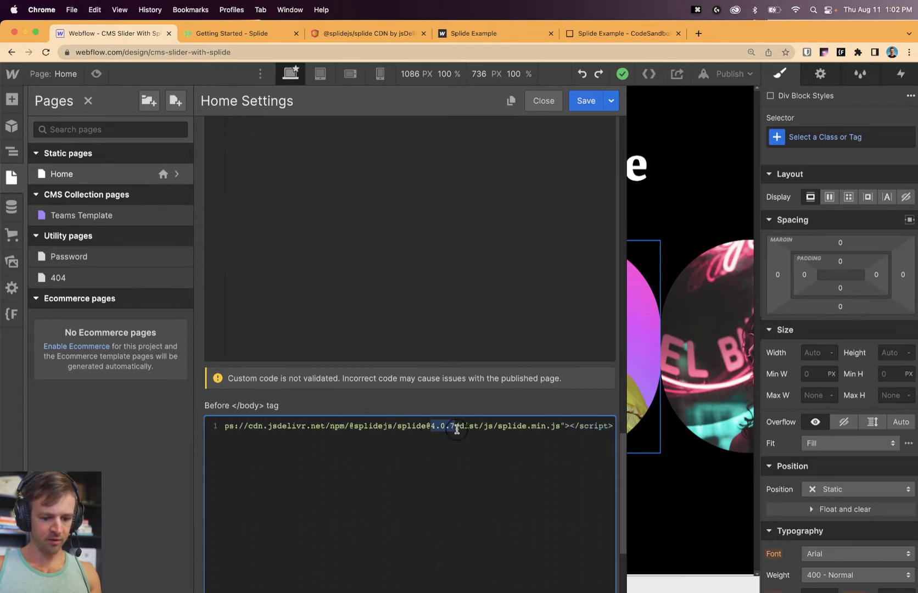
click(586, 104)
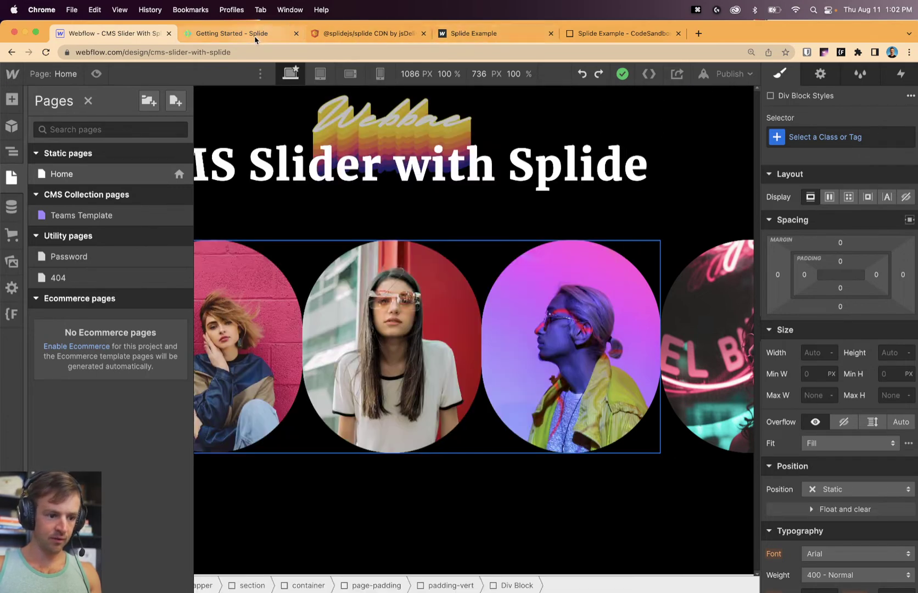
Open the published webflow.io site from Webflow and inspect the row of team images across its full width.
click(732, 74)
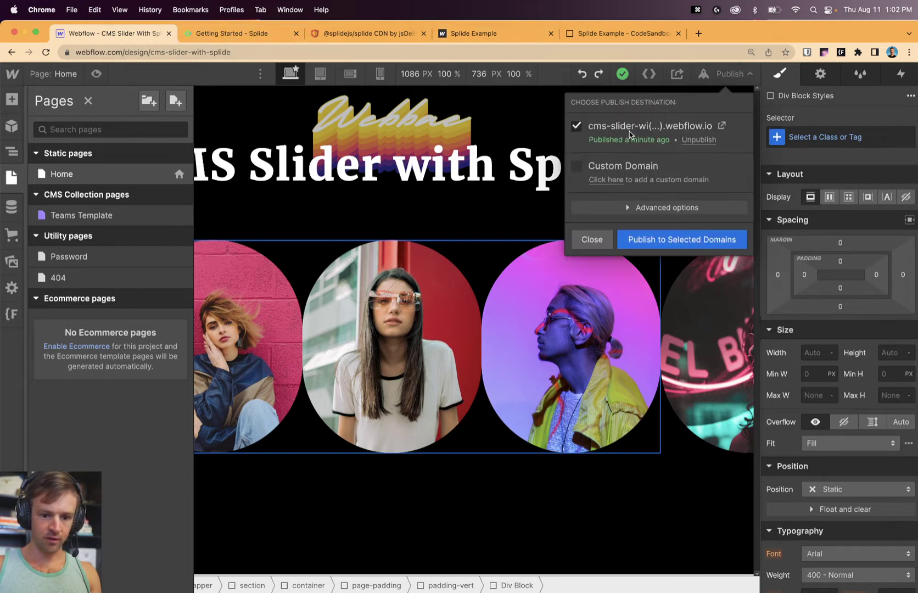
click(723, 127)
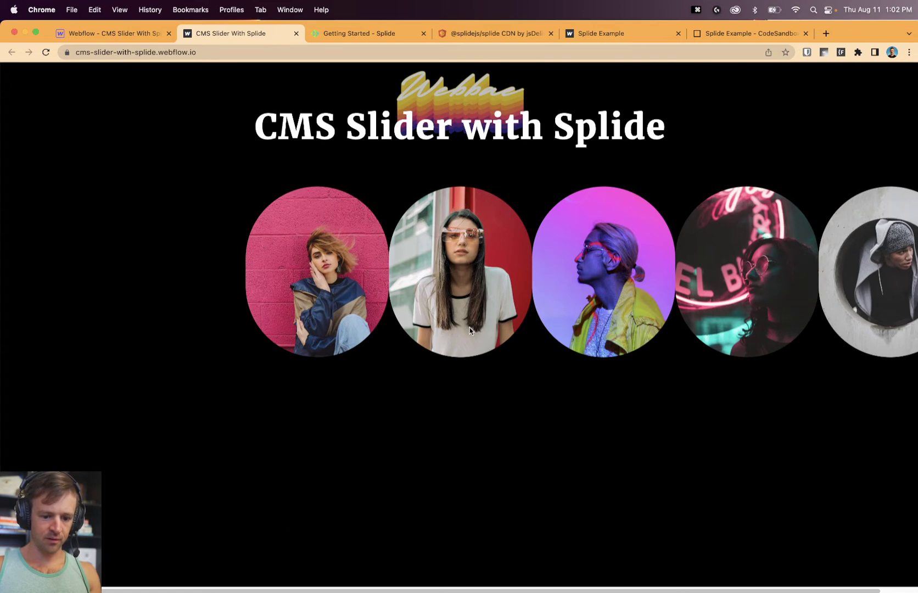
scroll(485, 328, right, 3)
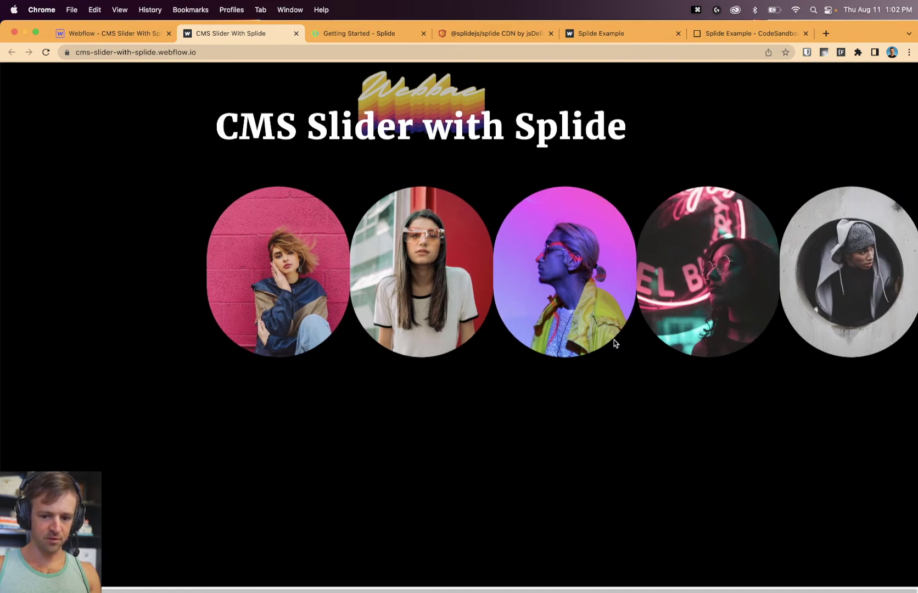
scroll(614, 343, left, 3)
Read the Importing CSS section of the Splide guide, covering the available CSS files and how to link the style sheet.
click(347, 34)
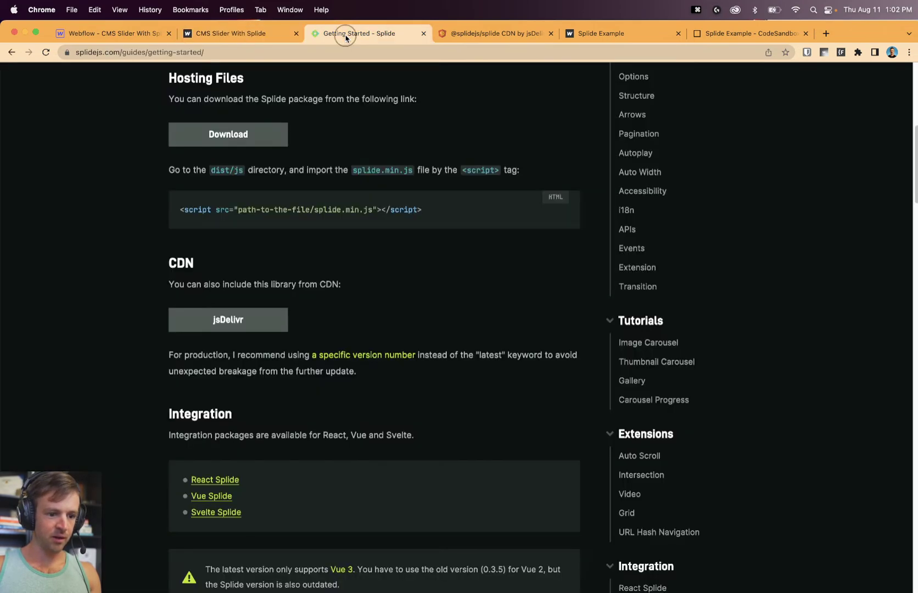
scroll(407, 329, down, 5)
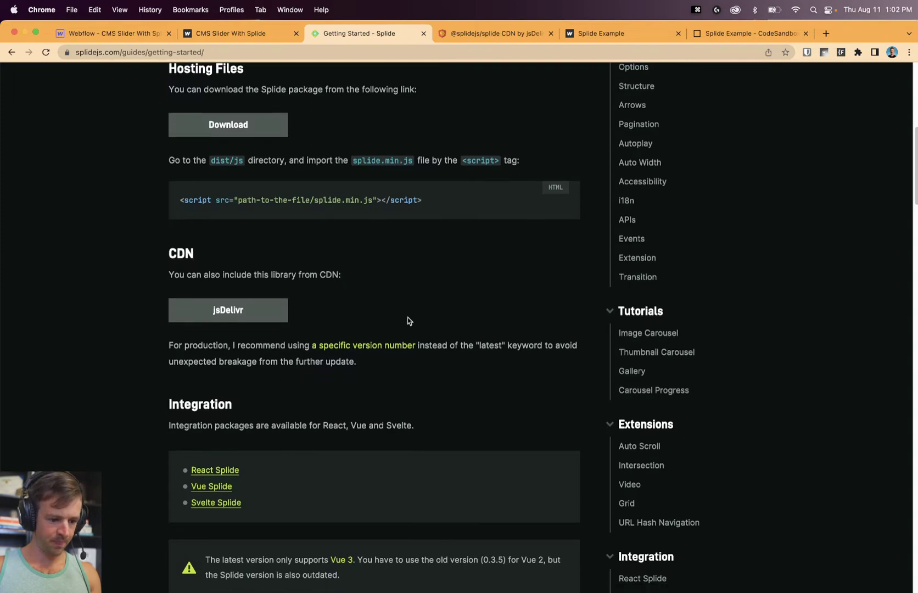
scroll(379, 299, down, 3)
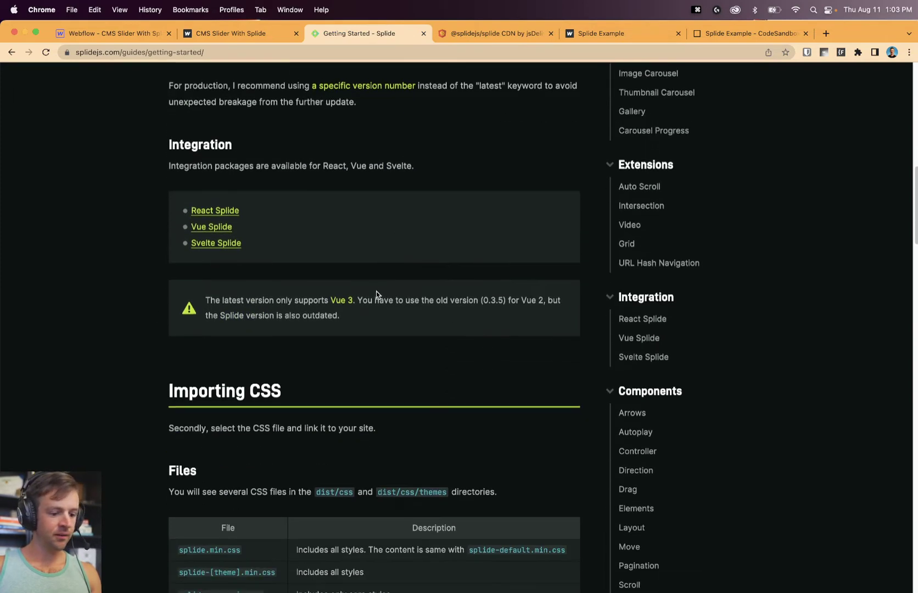
scroll(330, 238, up, 3)
scroll(337, 245, down, 7)
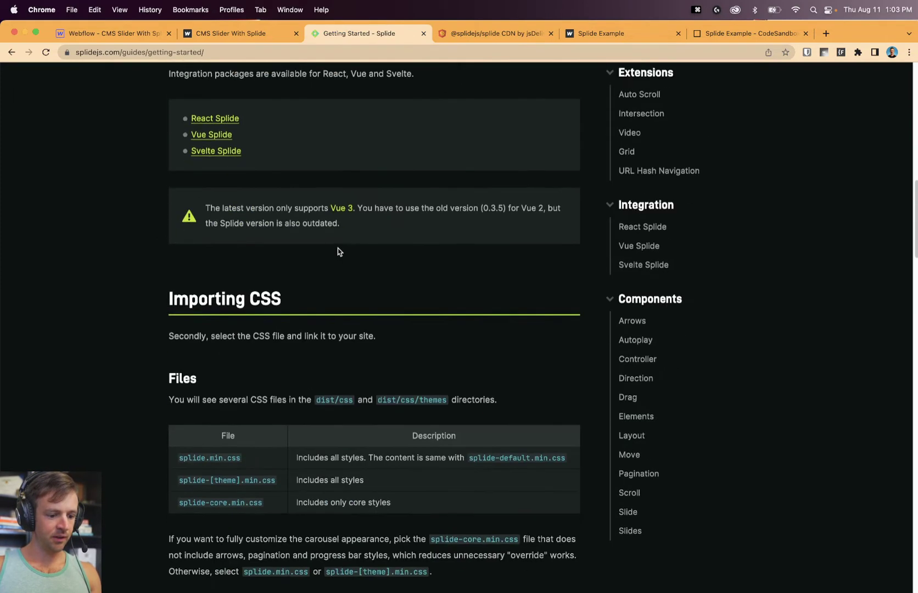
triple_click(286, 235)
click(326, 225)
scroll(325, 224, down, 4)
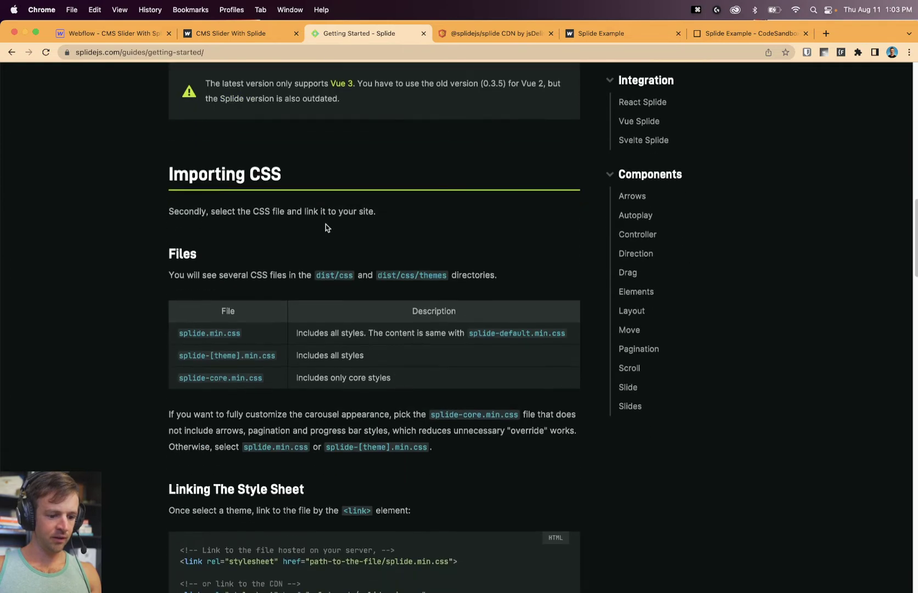
scroll(328, 227, down, 3)
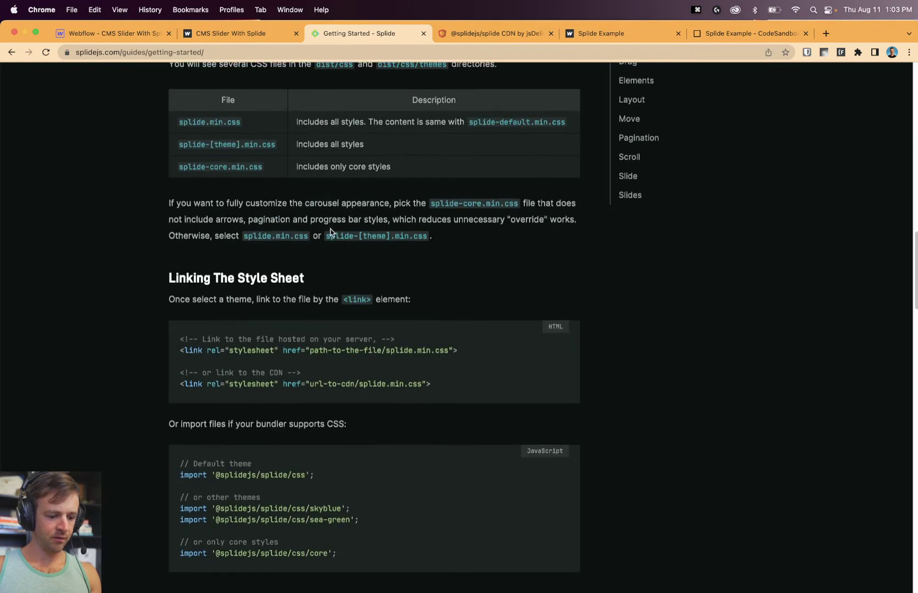
scroll(359, 281, up, 4)
scroll(360, 279, up, 3)
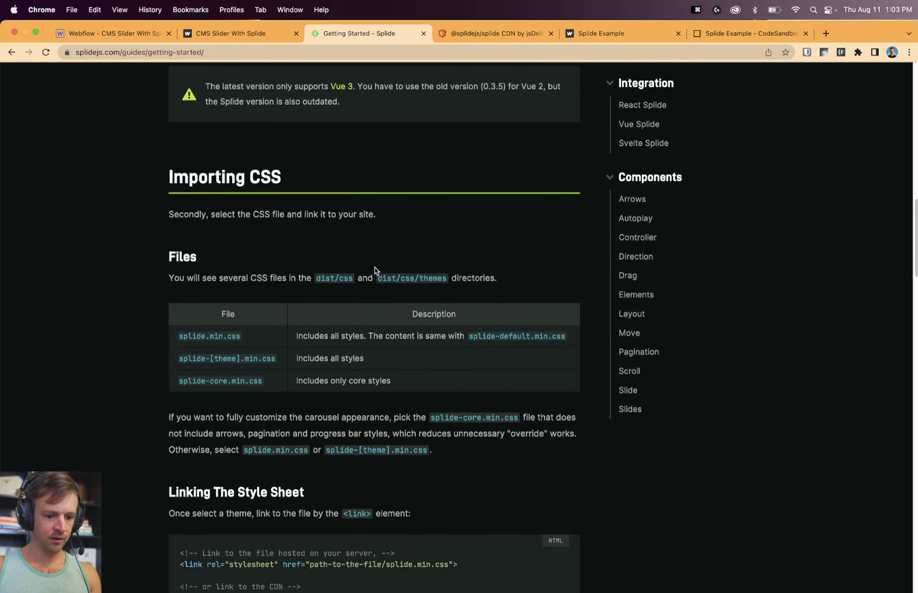
scroll(363, 234, down, 3)
scroll(396, 215, down, 2)
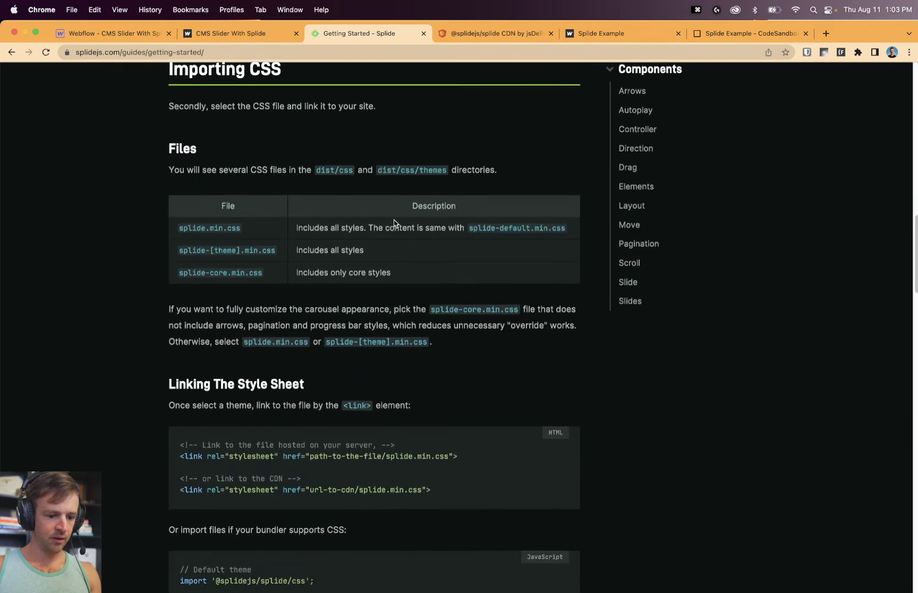
scroll(393, 222, down, 10)
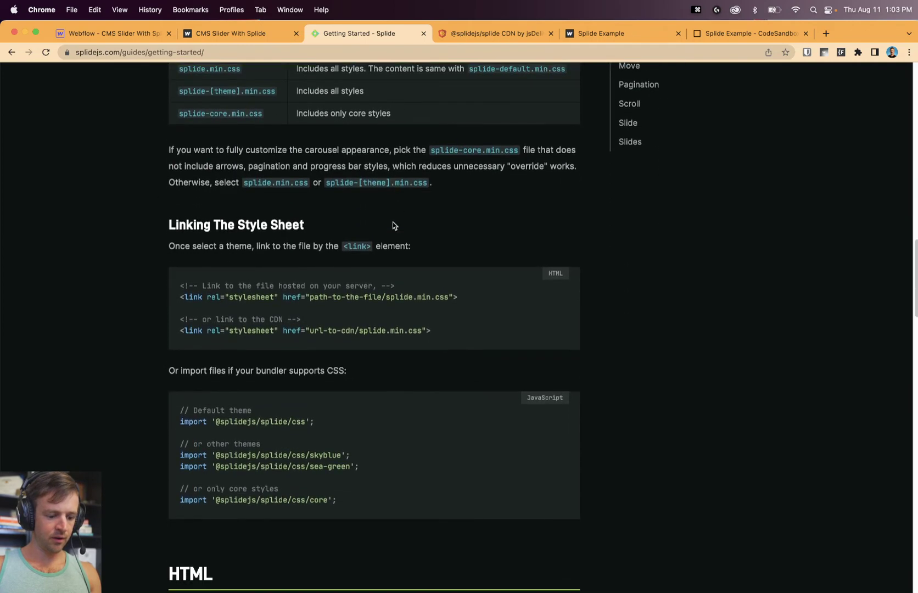
Compare the CSS directories named in the Splide guide with the dist folders on the jsDelivr package page.
click(482, 34)
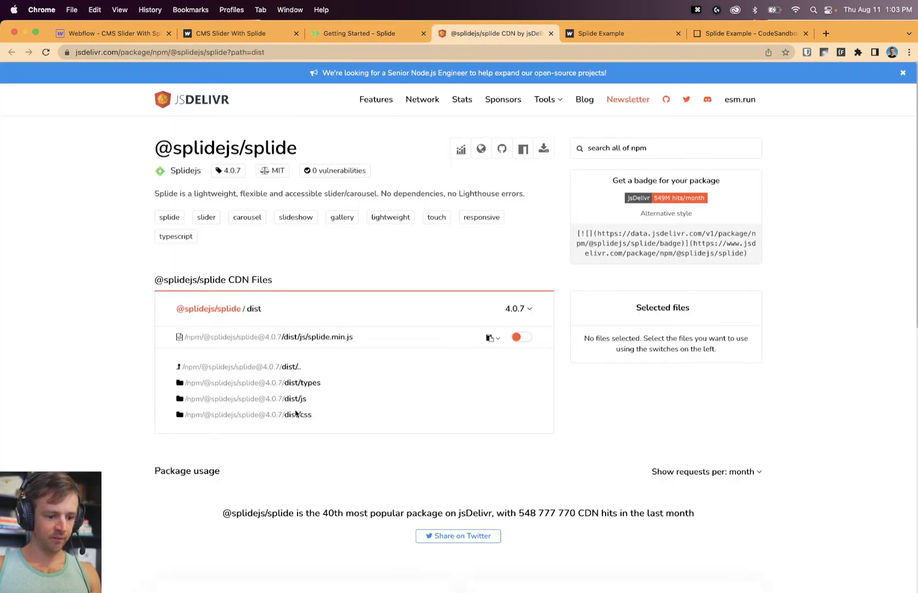
click(362, 33)
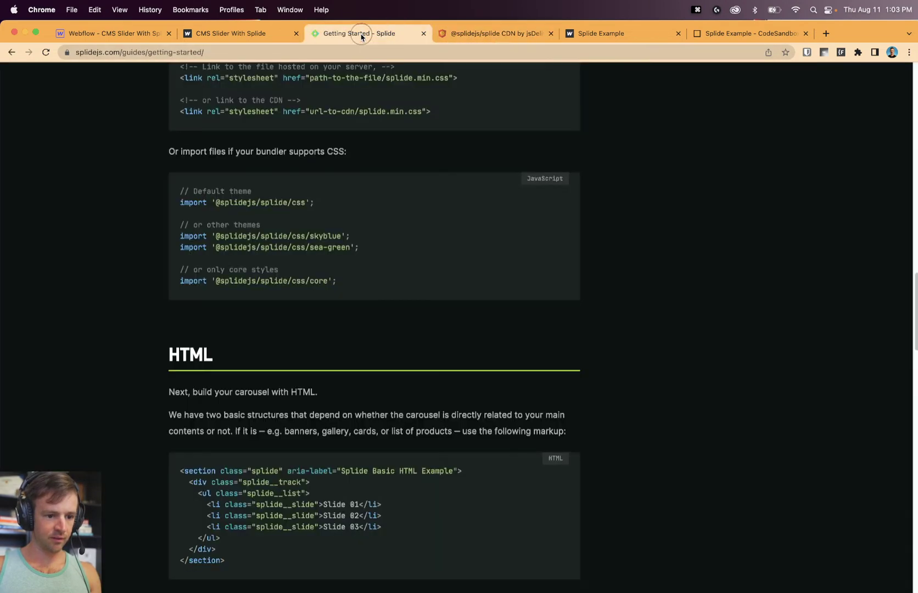
scroll(341, 236, up, 5)
scroll(347, 206, up, 4)
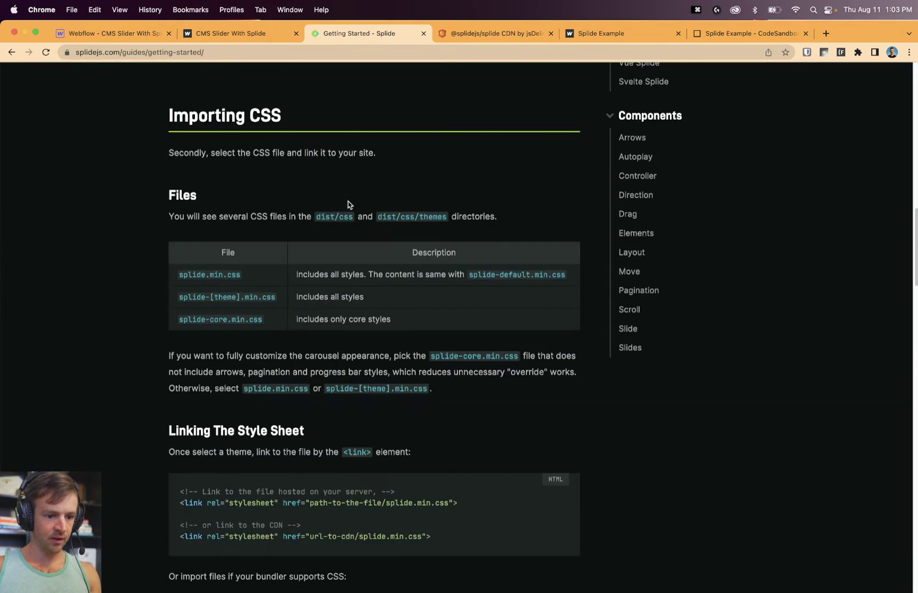
drag(180, 217, 356, 219)
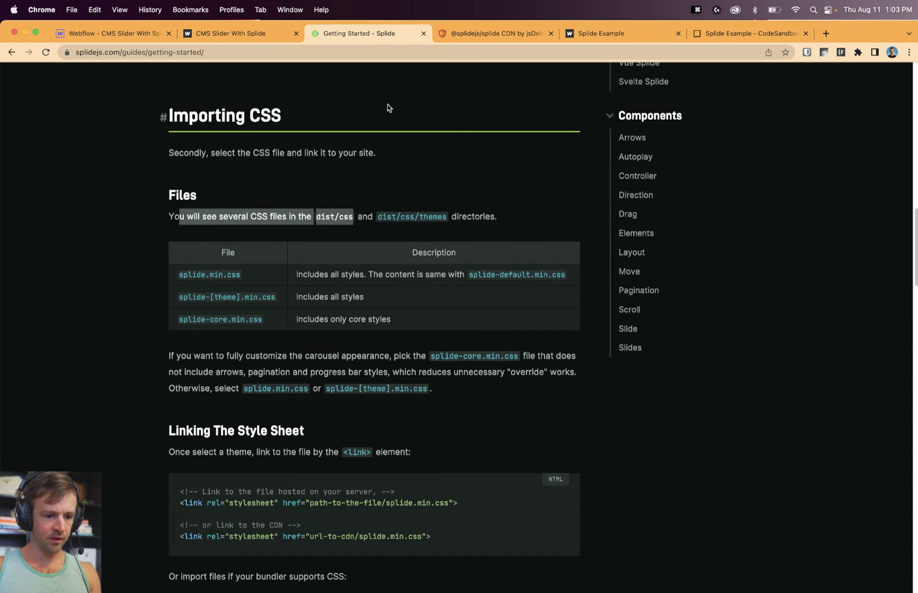
click(311, 213)
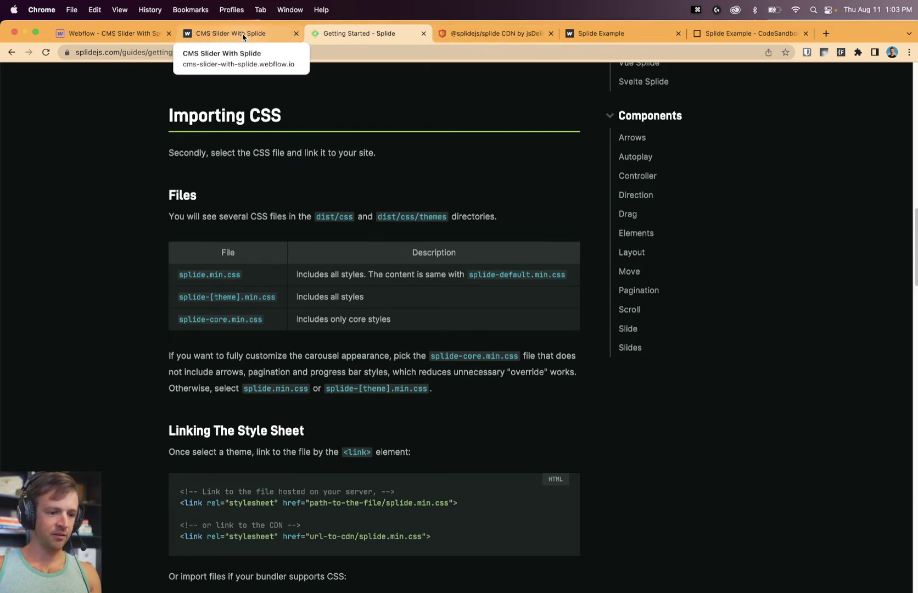
click(452, 37)
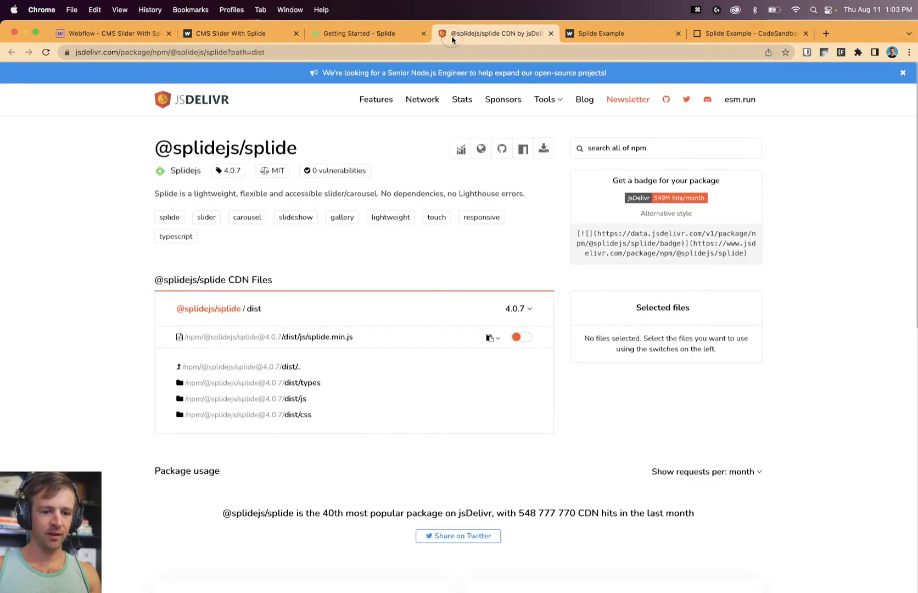
Open the package's dist/css folder on jsDelivr and copy the HTML link tag for splide-core.min.css.
click(298, 416)
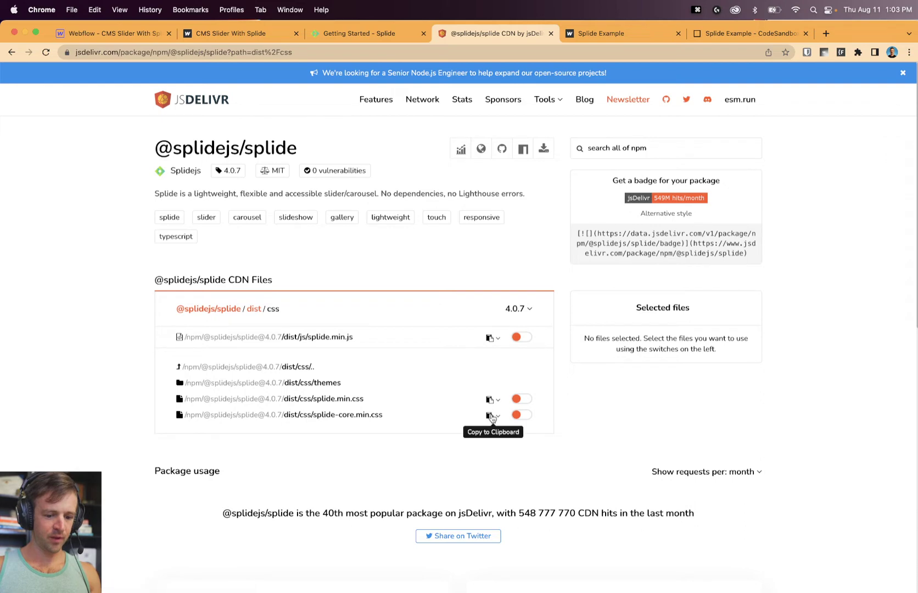
mouse_move(492, 416)
click(459, 383)
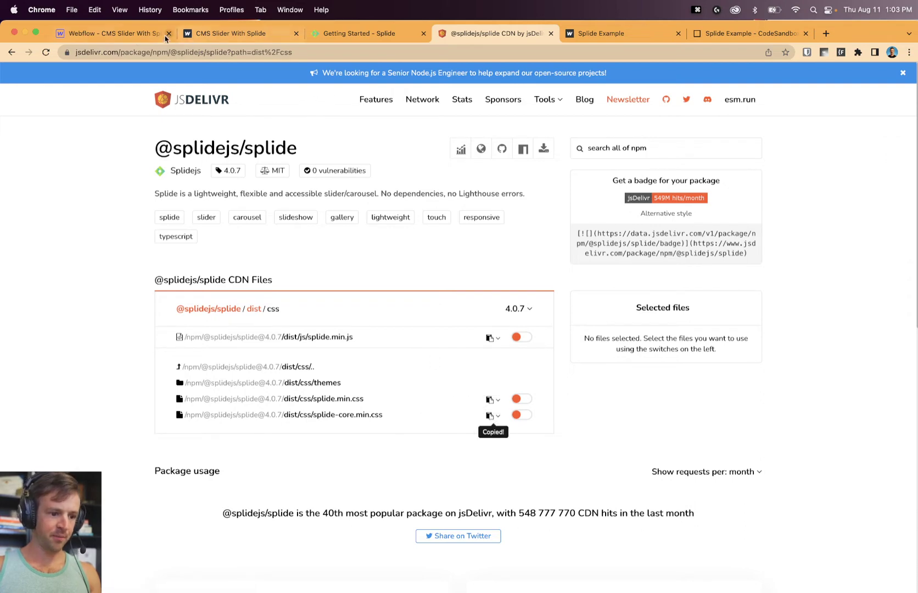
In Webflow, paste the splide-core.min.css link tag into the Home page's custom code inside the head tag and save the page settings.
click(99, 34)
click(593, 239)
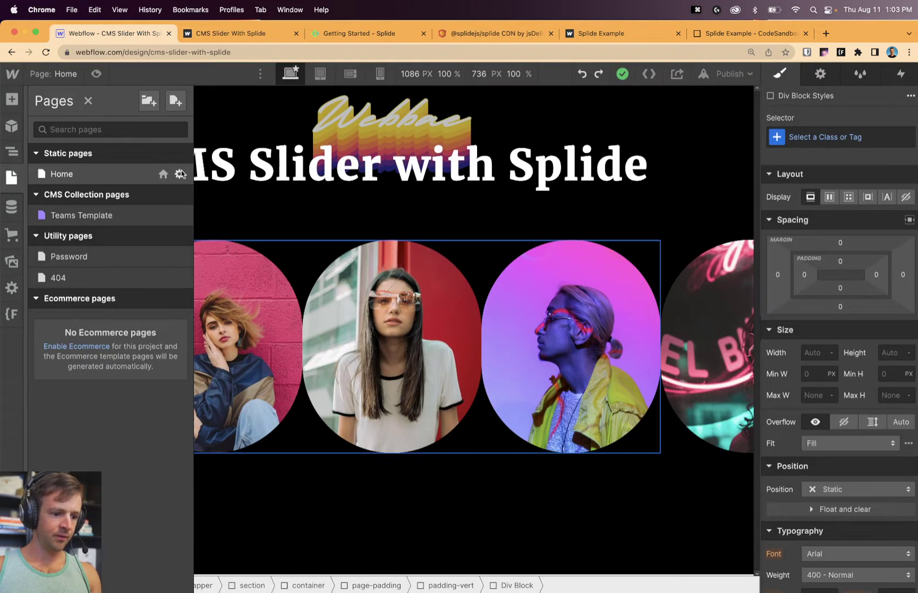
click(177, 173)
scroll(400, 385, down, 10)
scroll(324, 360, down, 8)
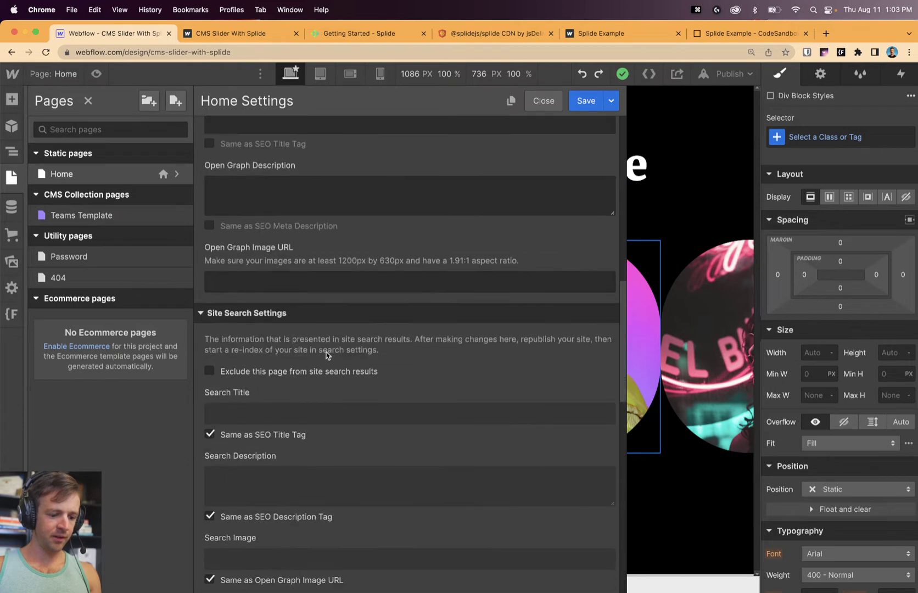
click(291, 420)
key(super+v)
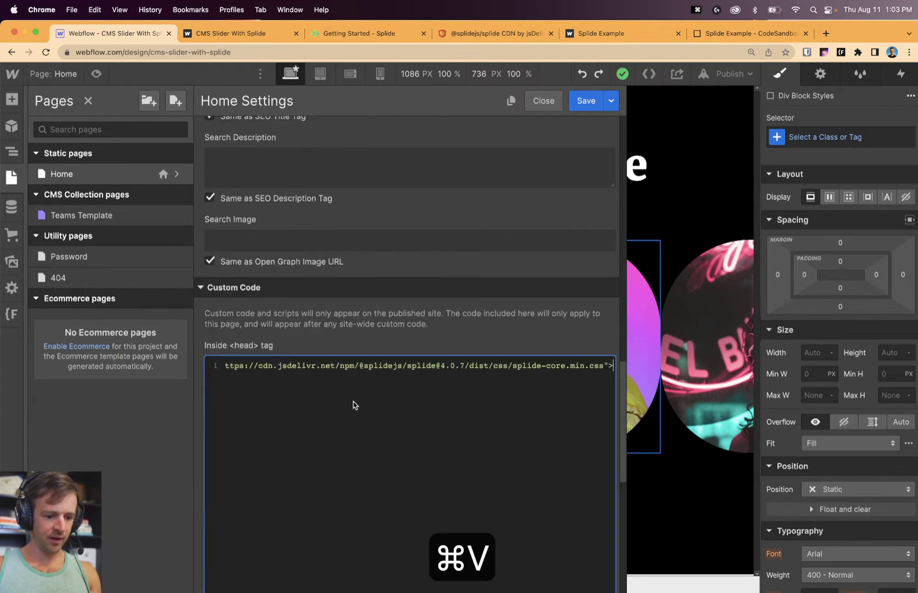
drag(499, 367, 604, 367)
click(352, 379)
drag(320, 366, 171, 365)
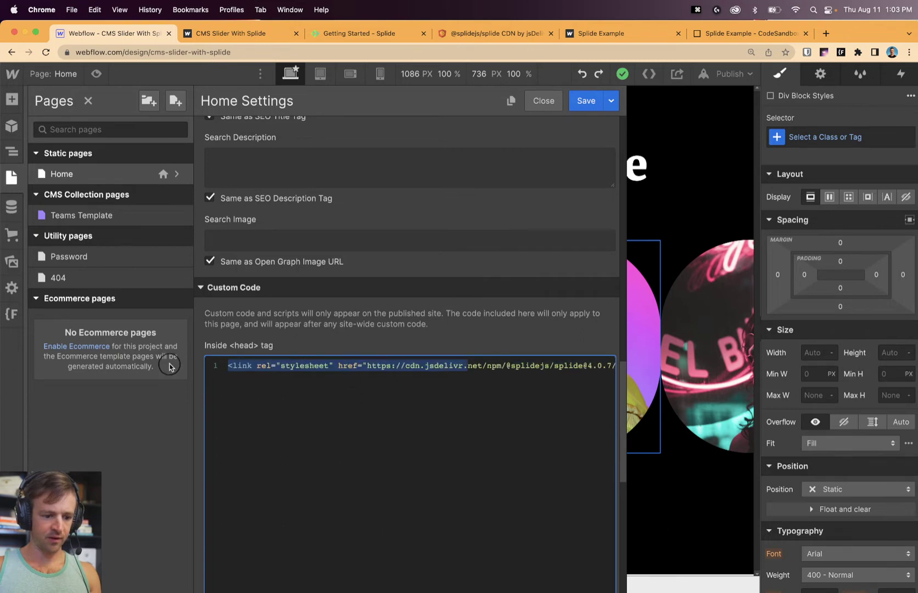
click(329, 384)
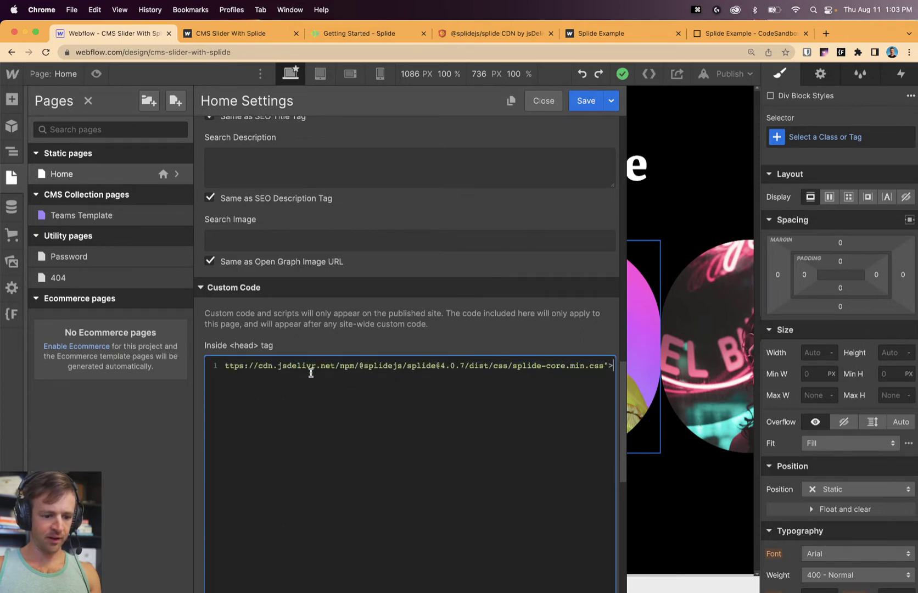
click(576, 106)
Return to the Splide guide and read the HTML section introducing the basic carousel markup.
click(378, 34)
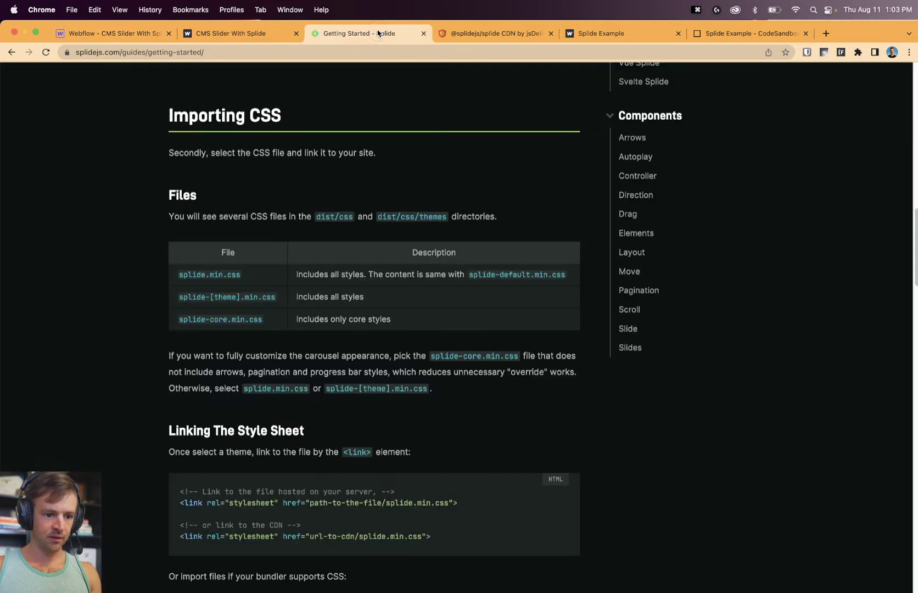
scroll(439, 307, down, 10)
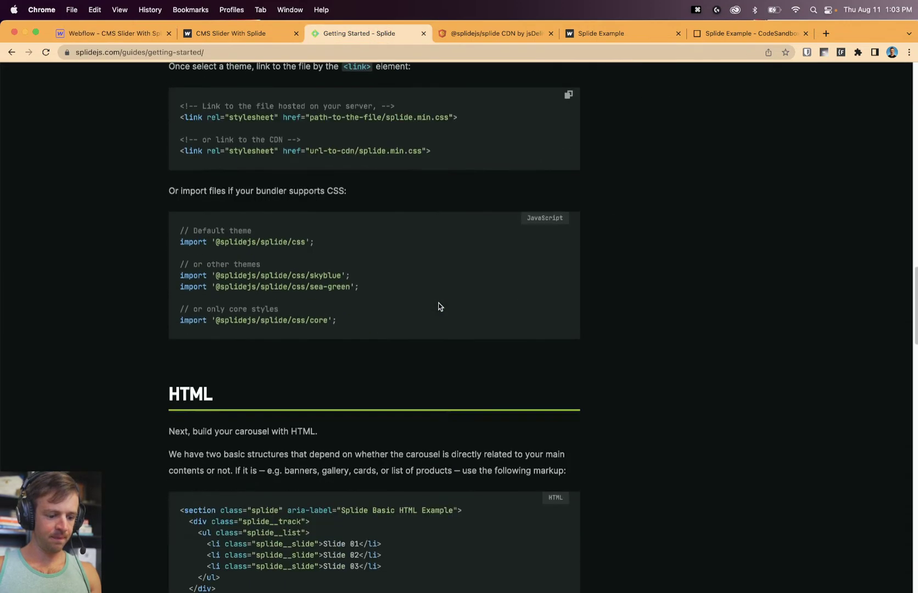
drag(213, 202, 371, 363)
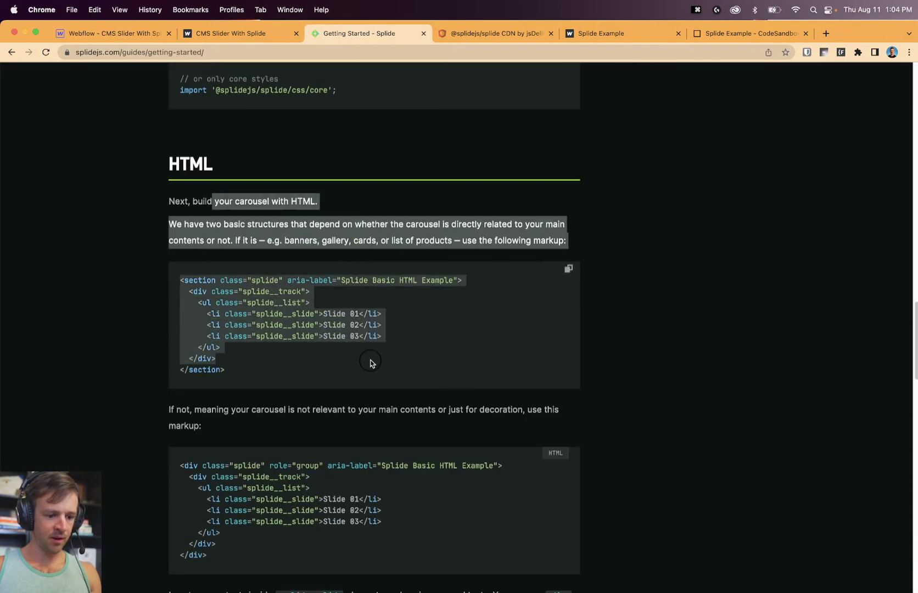
click(293, 373)
drag(251, 280, 285, 357)
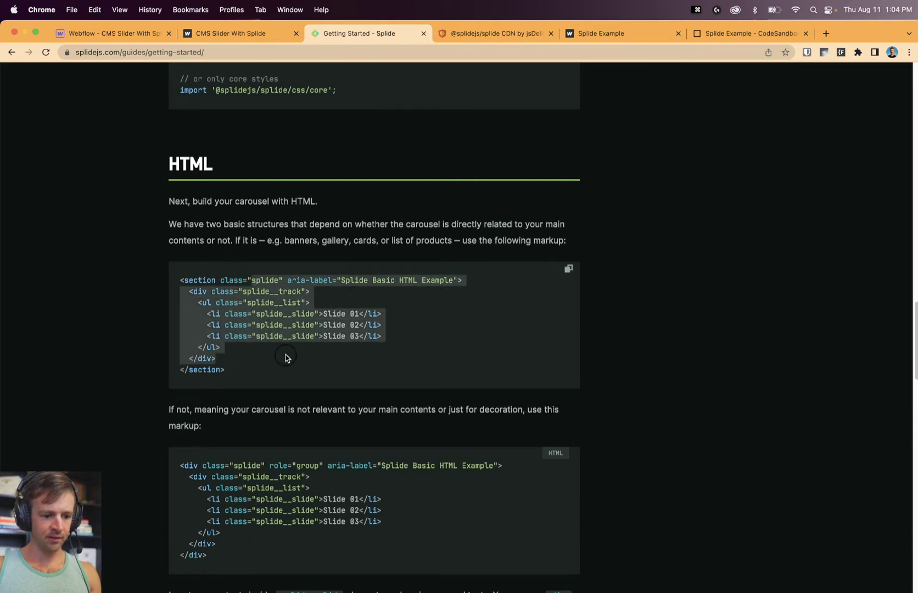
click(286, 357)
scroll(369, 301, down, 1)
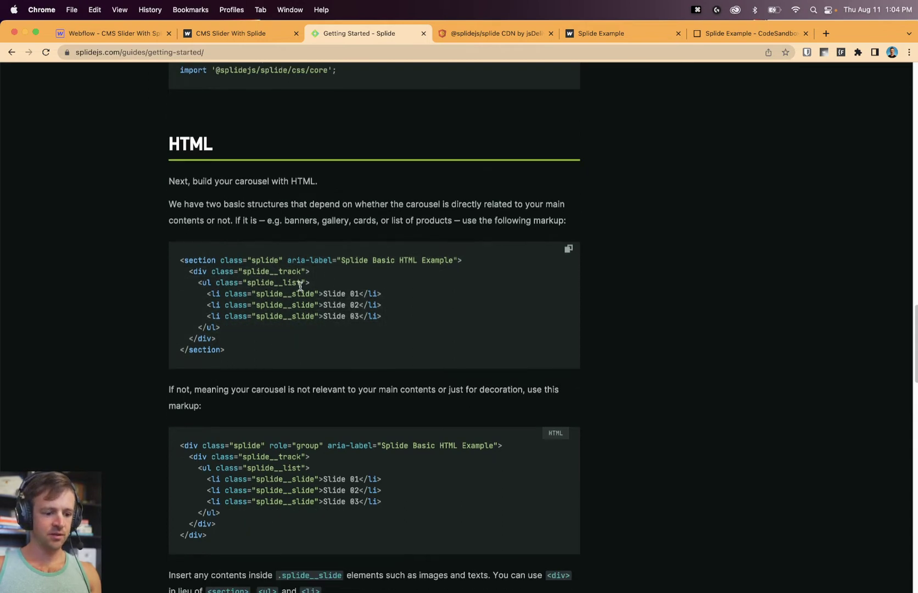
drag(223, 271, 295, 280)
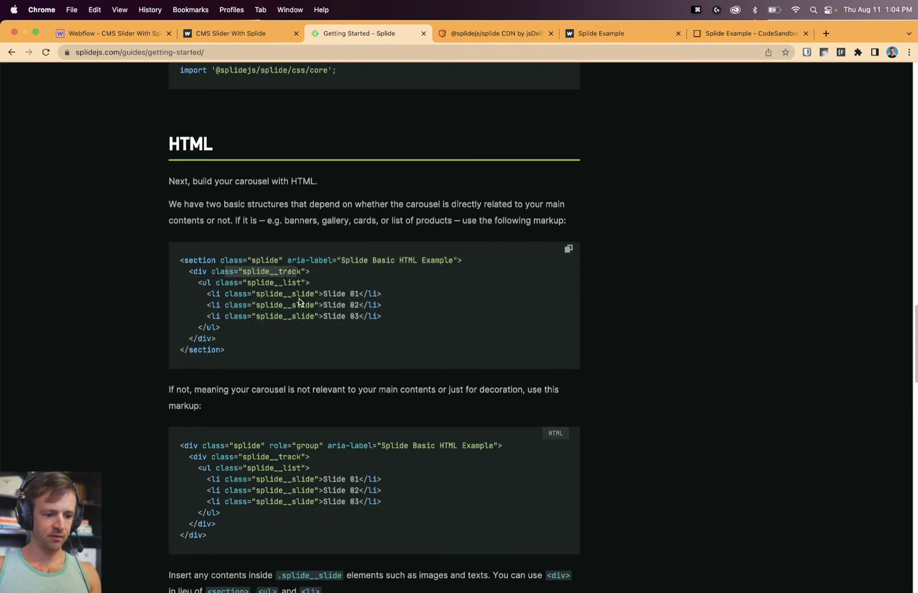
click(299, 302)
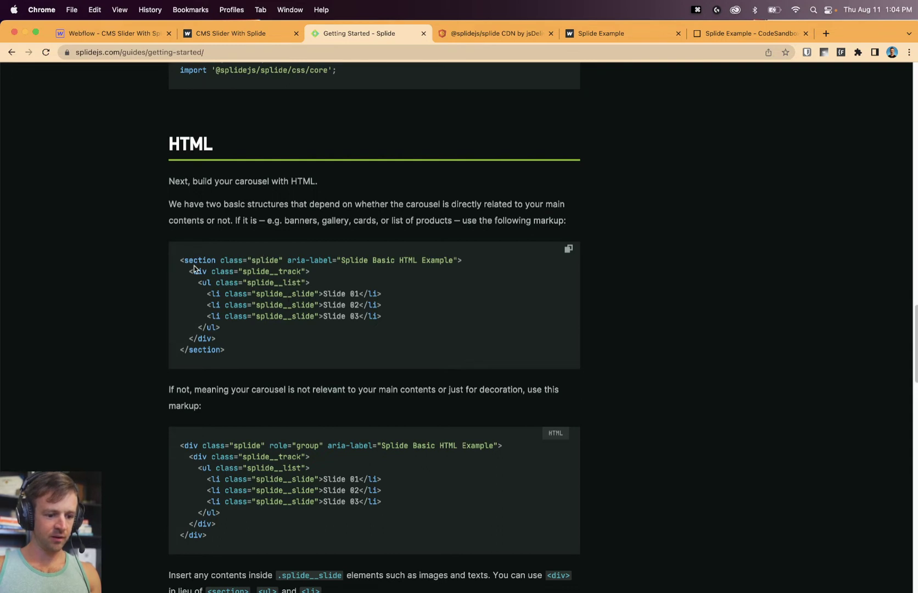
Examine the first markup example level by level, from the splide section through splide__track and splide__list to the splide__slide items.
drag(185, 260, 441, 260)
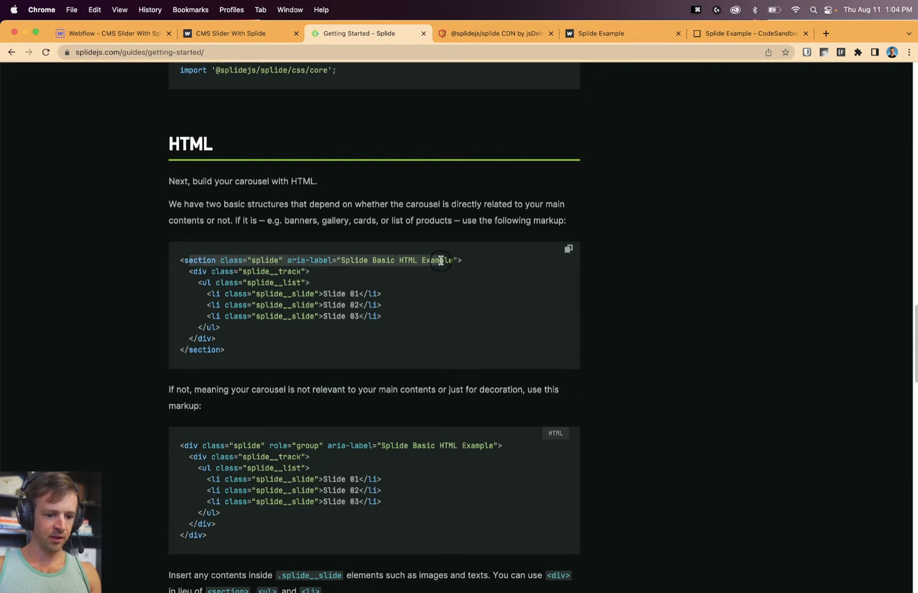
click(236, 270)
drag(202, 271, 301, 270)
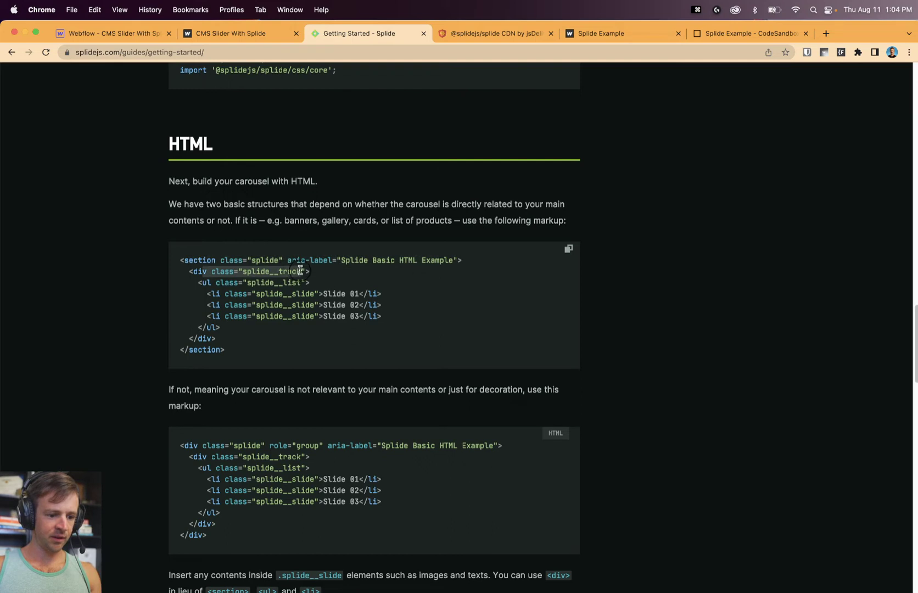
click(235, 290)
drag(200, 284, 301, 283)
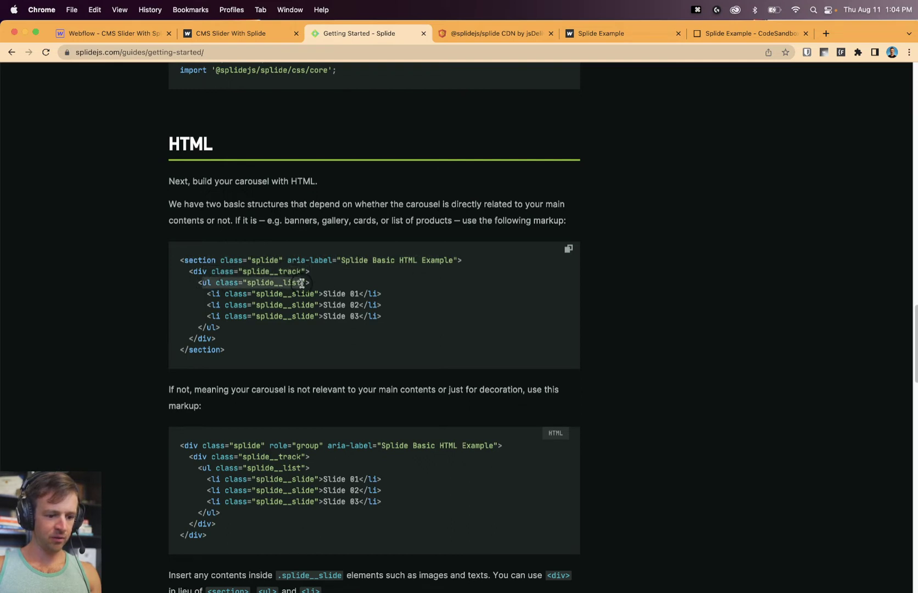
click(231, 297)
drag(212, 295, 381, 294)
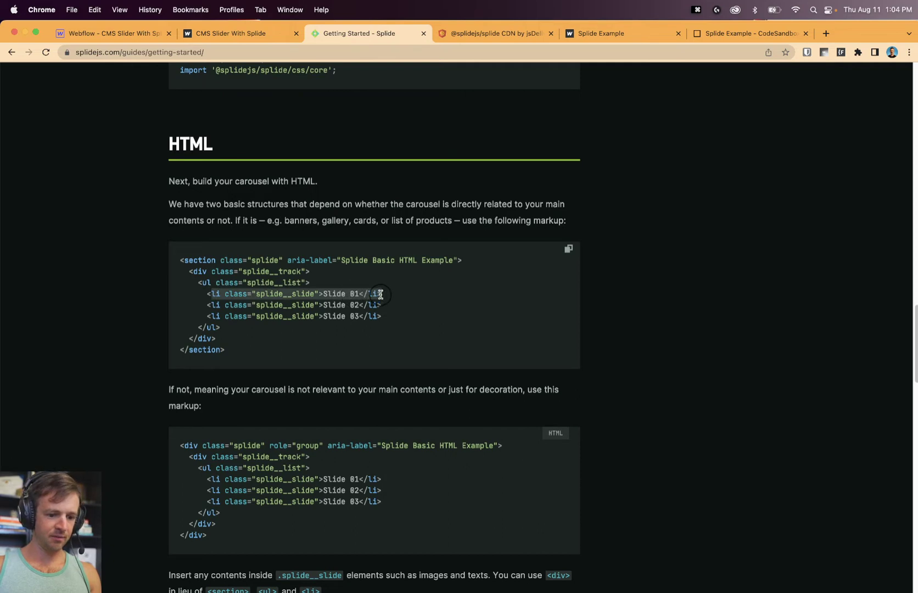
drag(204, 283, 251, 295)
click(284, 295)
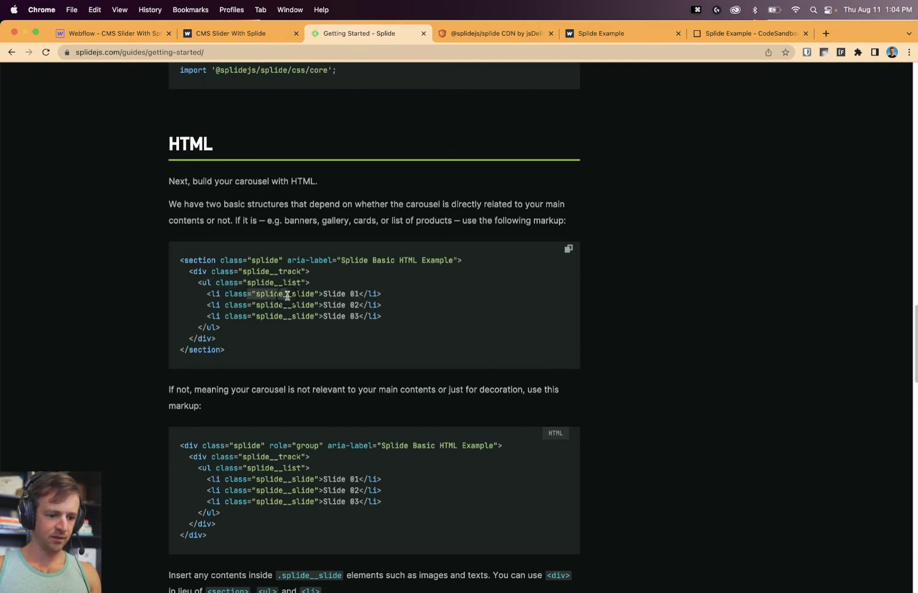
Read the guide's notes on placing content inside splide__slide elements and using div in place of section, ul and li.
scroll(267, 296, down, 3)
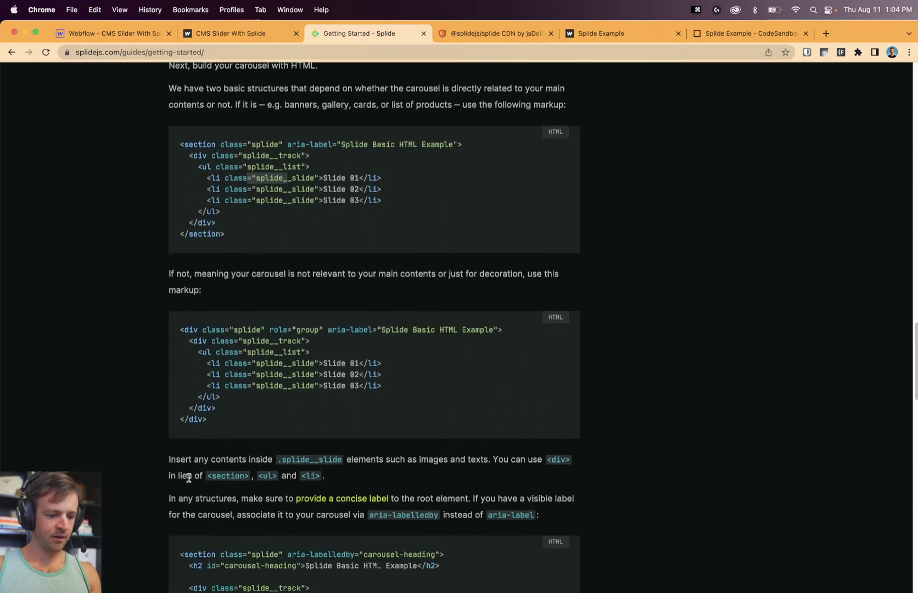
drag(186, 459, 323, 461)
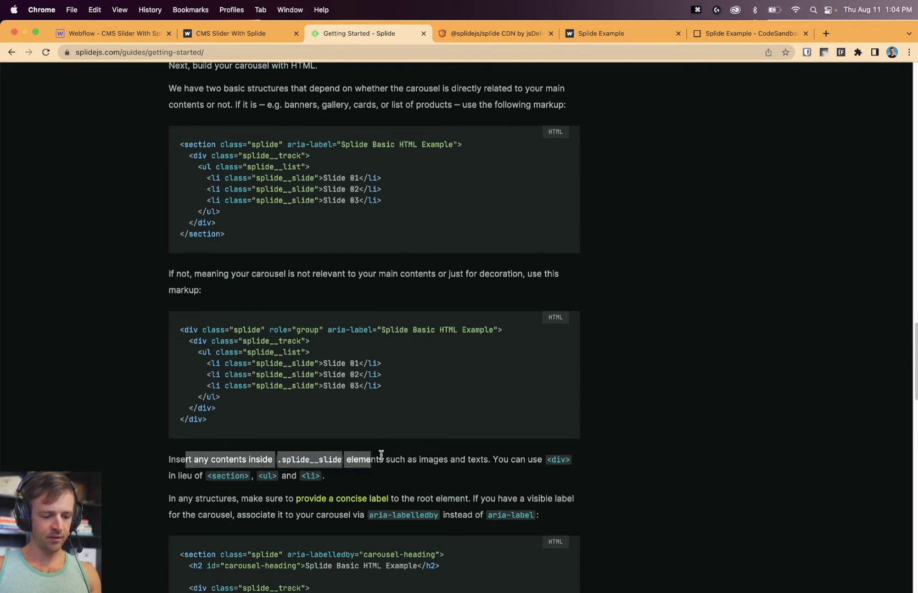
click(354, 456)
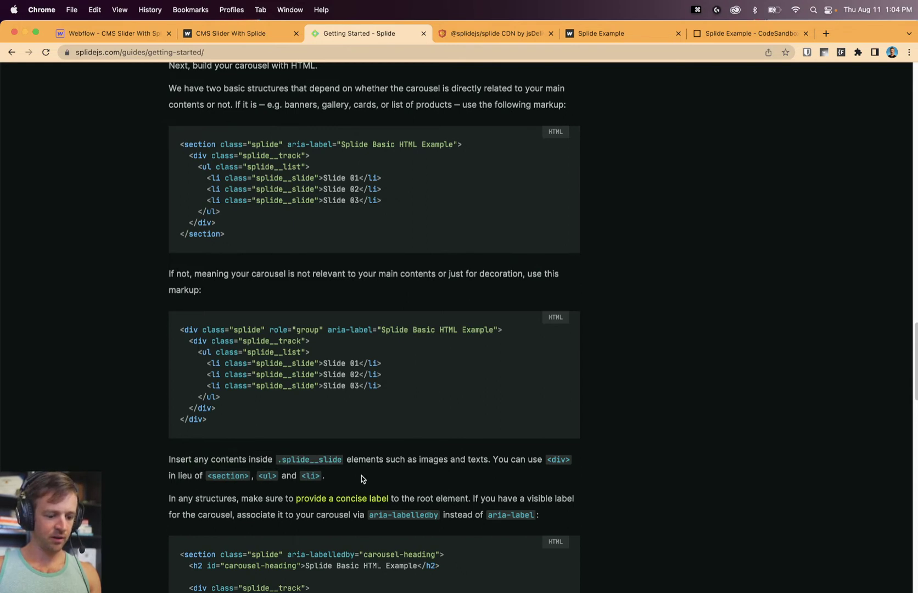
scroll(343, 480, up, 1)
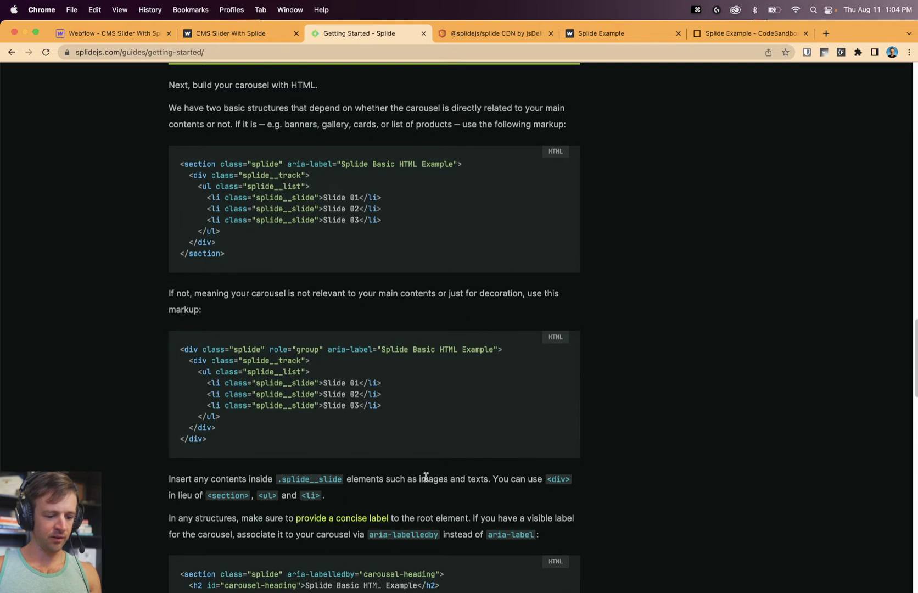
scroll(395, 472, up, 2)
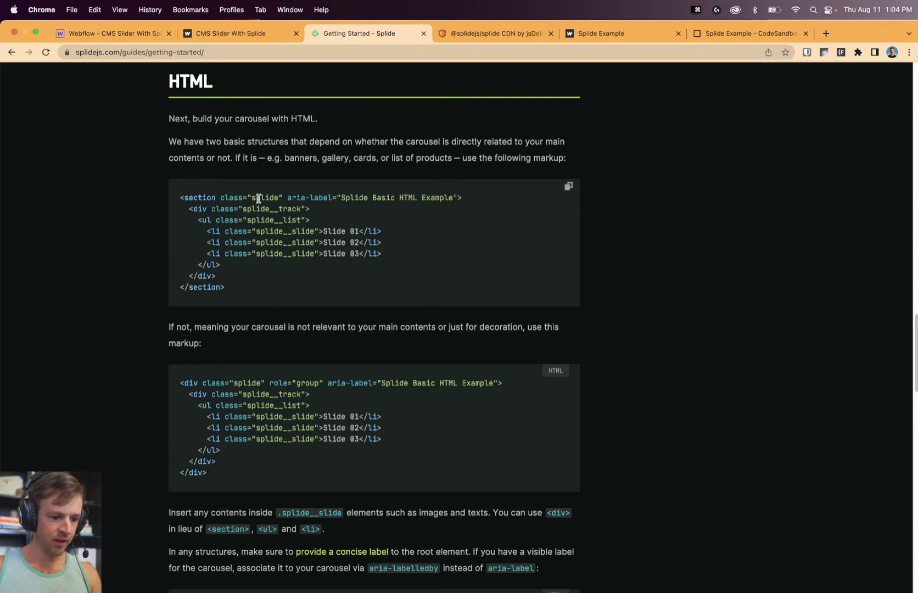
Copy the class name splide__track from the guide and apply it as a new class to the Collection List Wrapper in Webflow.
double_click(256, 209)
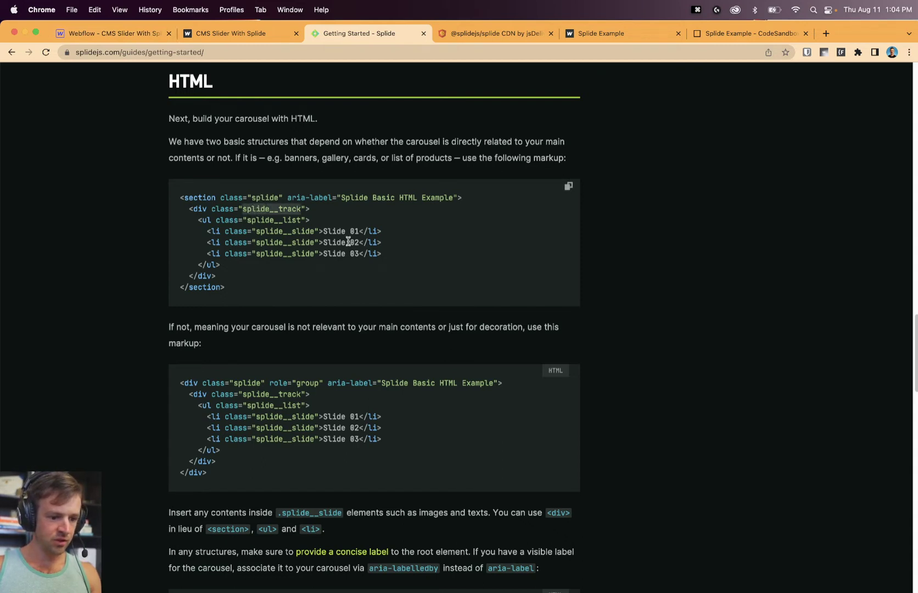
key(super+c)
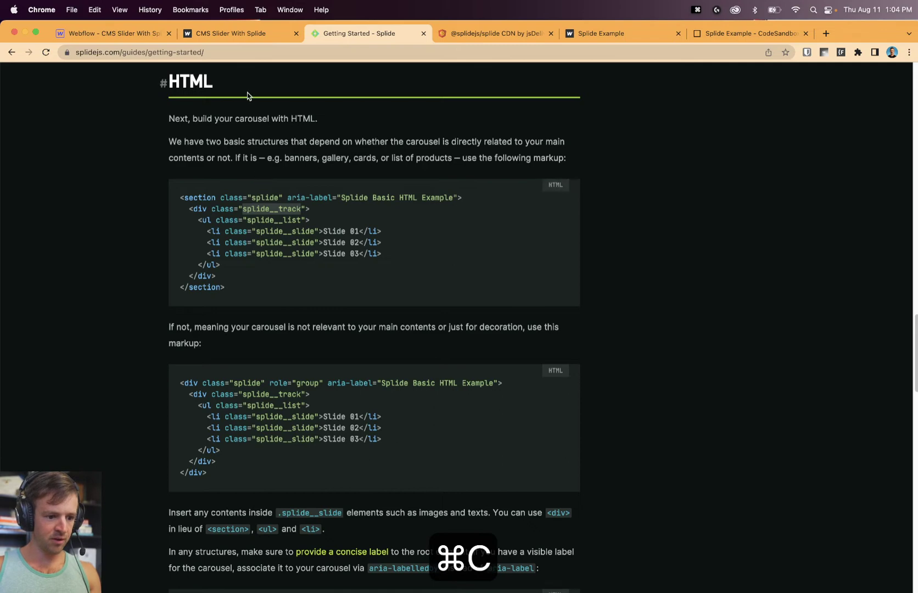
click(107, 33)
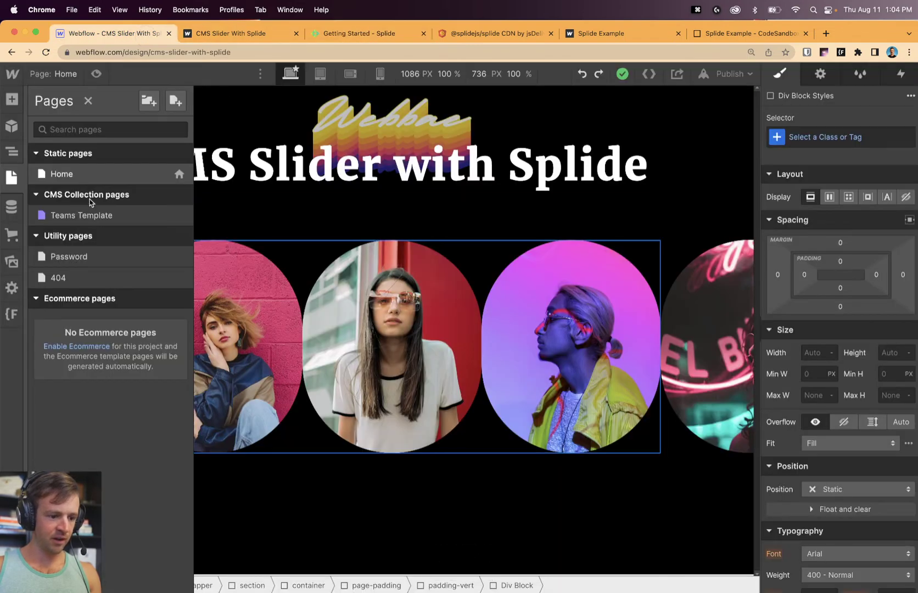
click(10, 155)
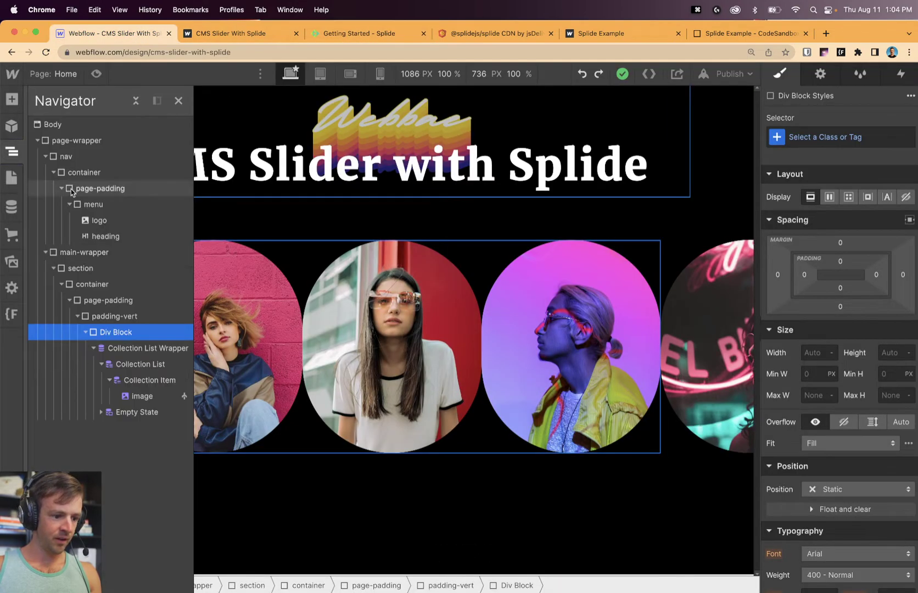
click(141, 350)
click(820, 138)
key(super+v)
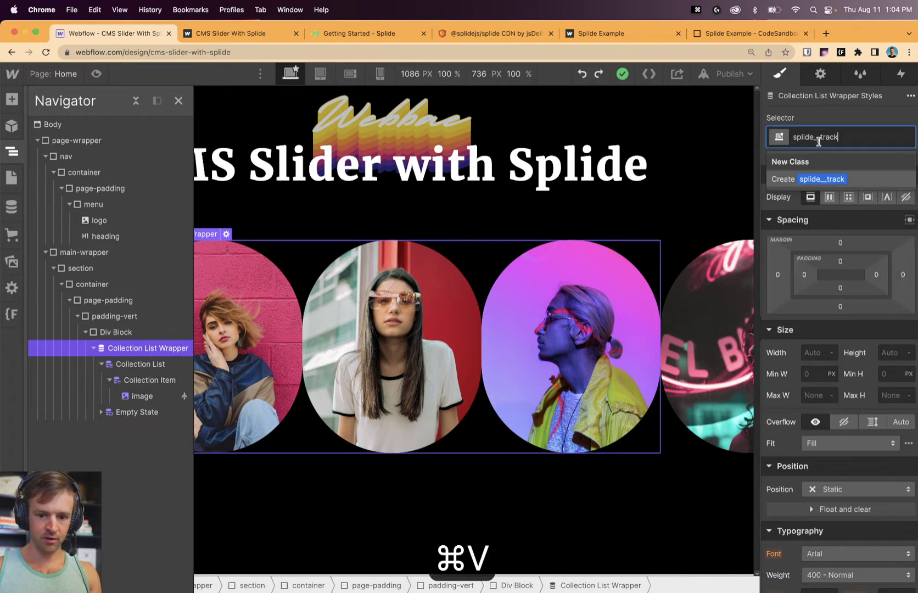
key(Return)
Rename the Collection List's existing class to splide__list.
click(142, 364)
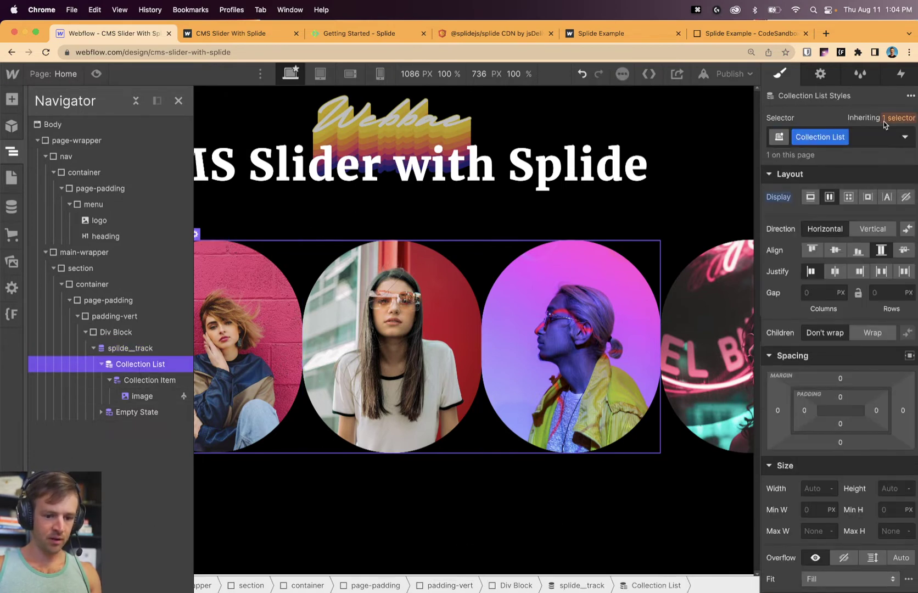
double_click(832, 136)
click(872, 137)
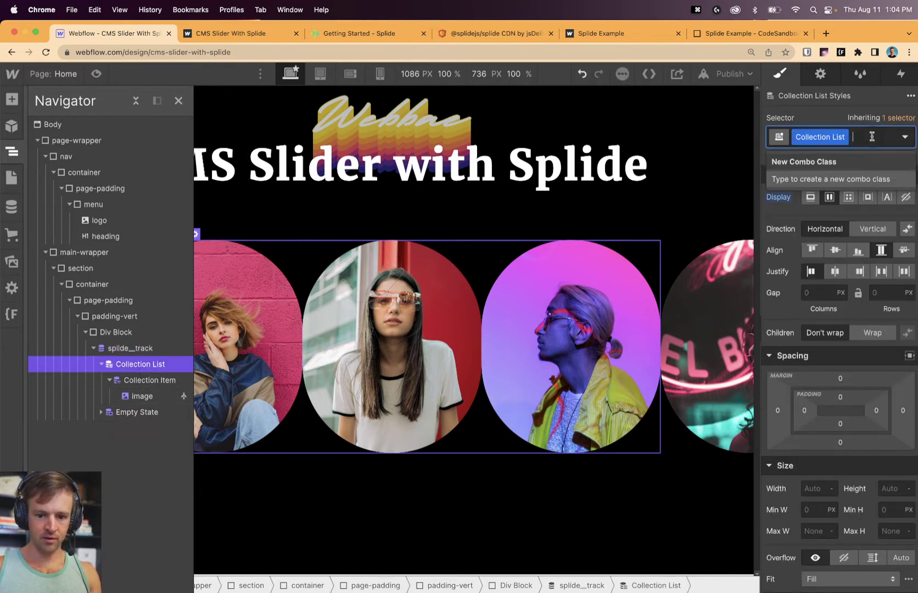
double_click(815, 137)
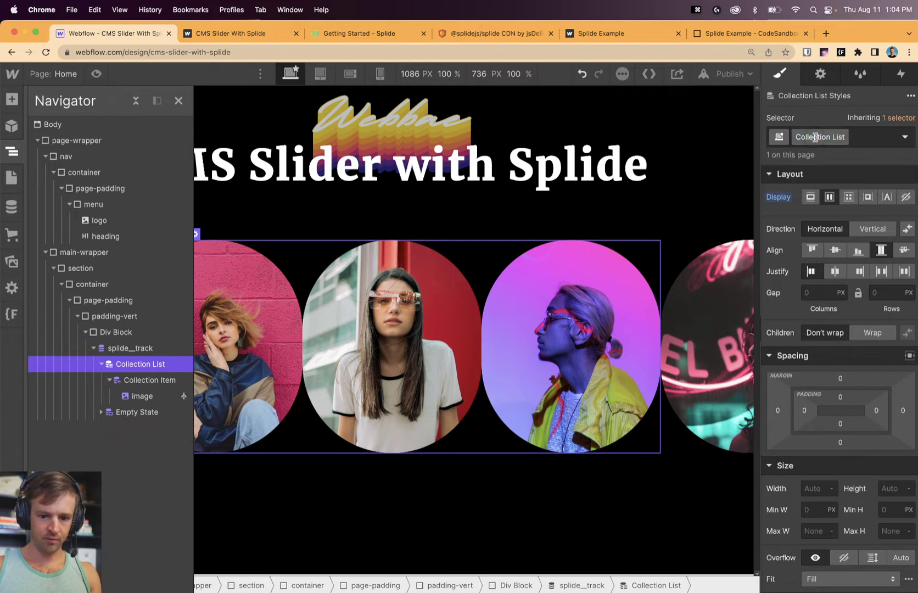
key(super+v)
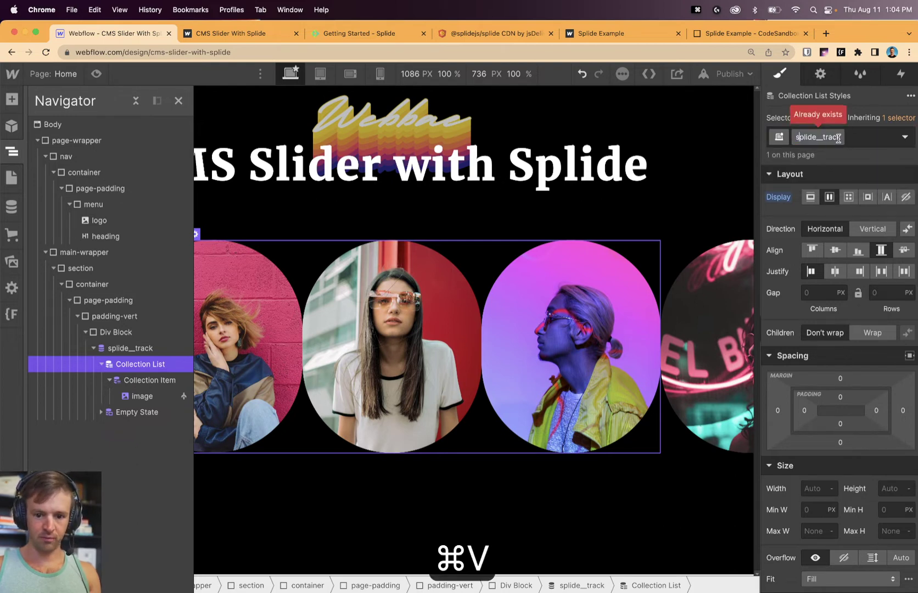
key(BackSpace)
key(BackSpace)
key(BackSpace)
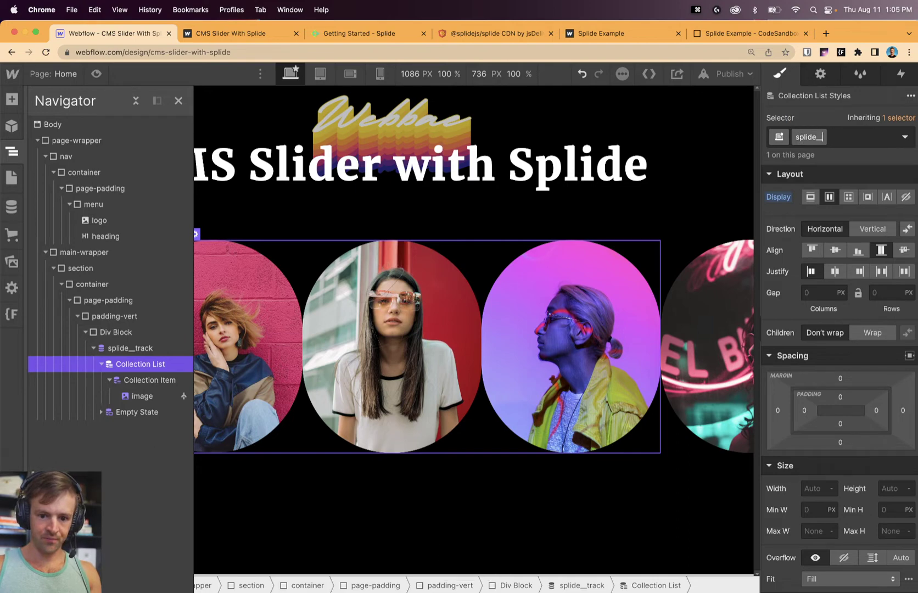
text(list)
key(Return)
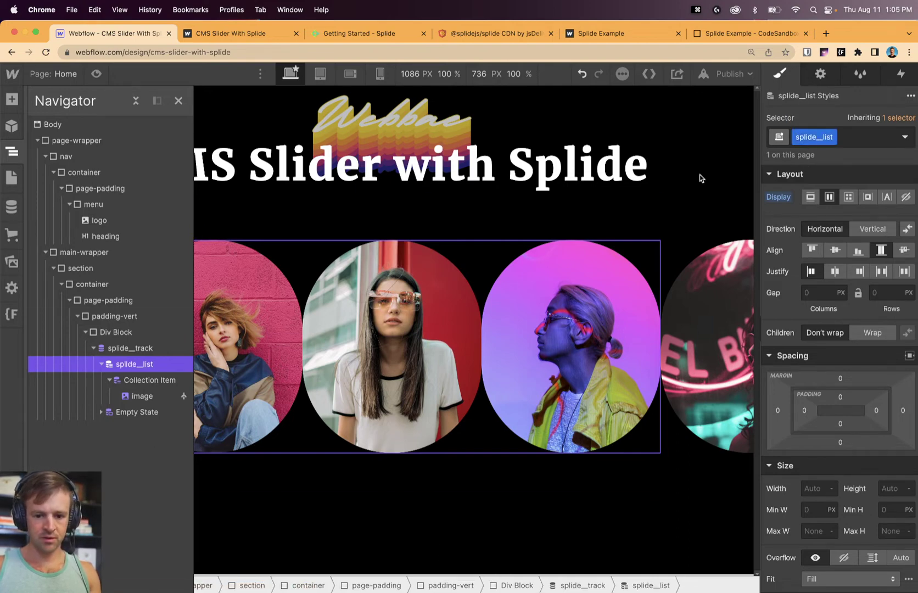
Rename the Collection Item's existing class to splide__slide.
click(165, 380)
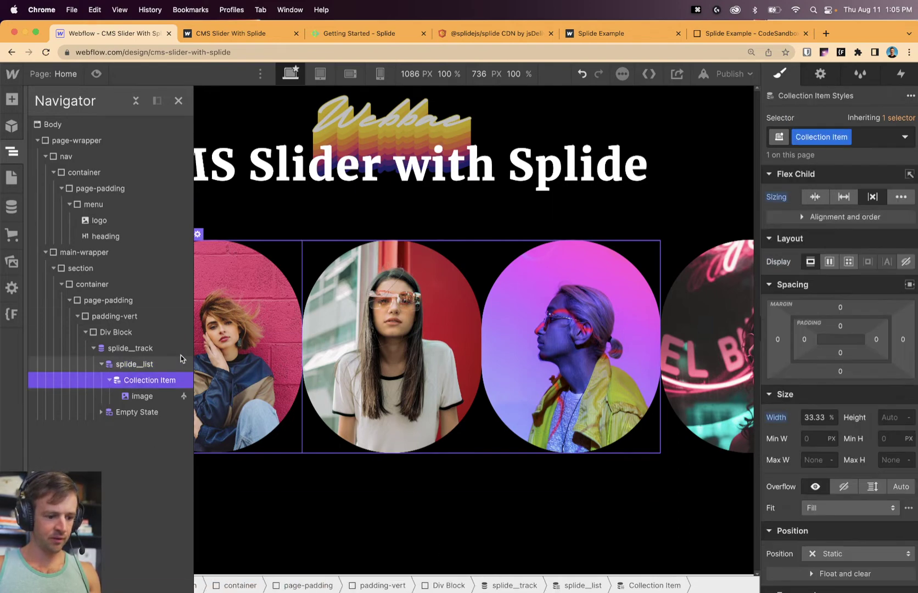
click(332, 34)
click(129, 34)
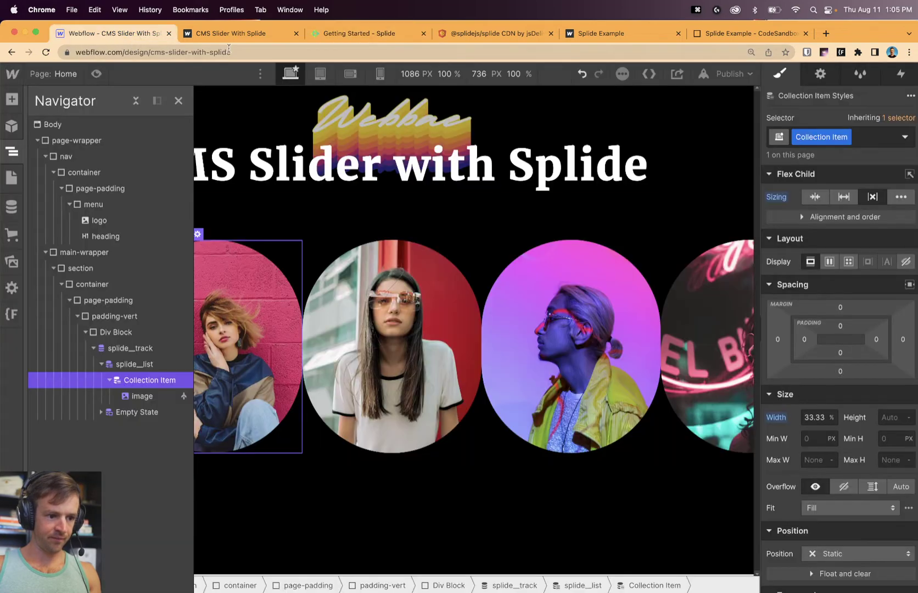
double_click(797, 136)
key(super+v)
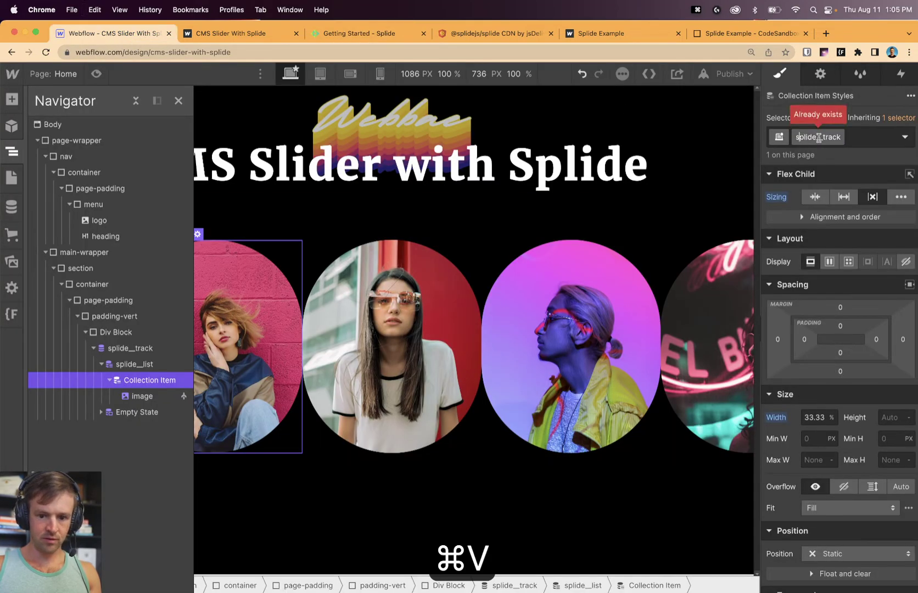
key(BackSpace)
key(BackSpace)
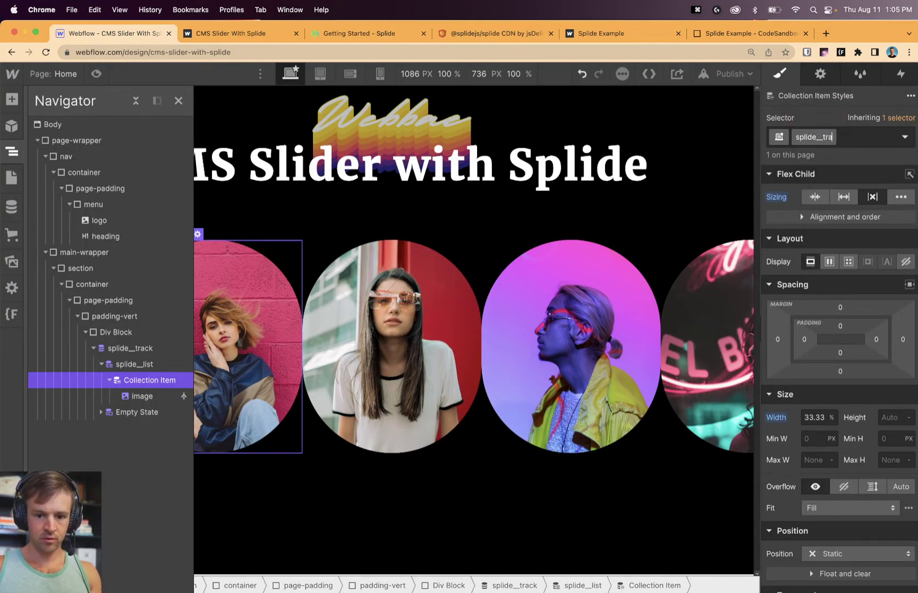
text(slide)
key(Return)
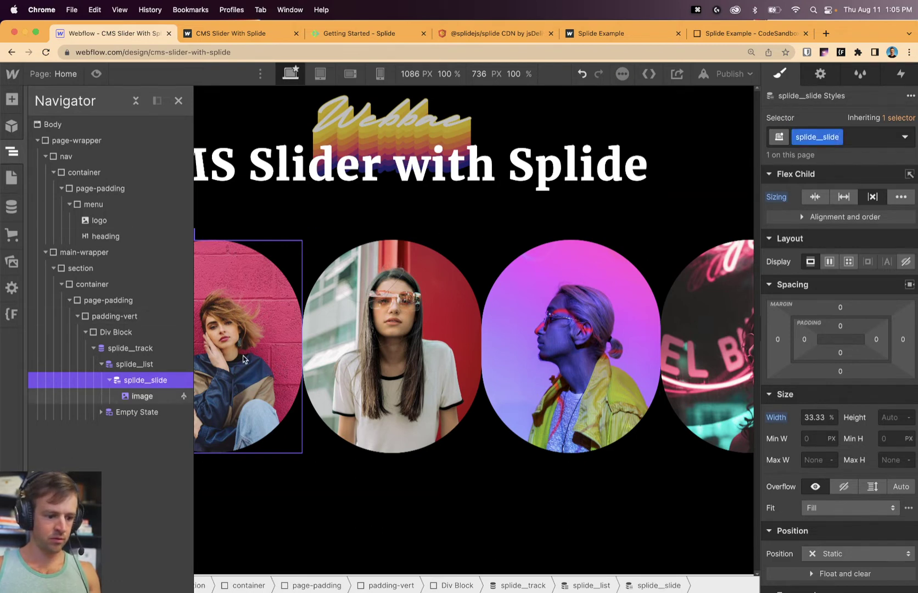
Apply a new class named splide to the Div Block that wraps the splide__track element.
click(107, 333)
click(824, 138)
key(super+v)
key(BackSpace)
key(BackSpace)
key(BackSpace)
key(BackSpace)
key(BackSpace)
key(BackSpace)
key(BackSpace)
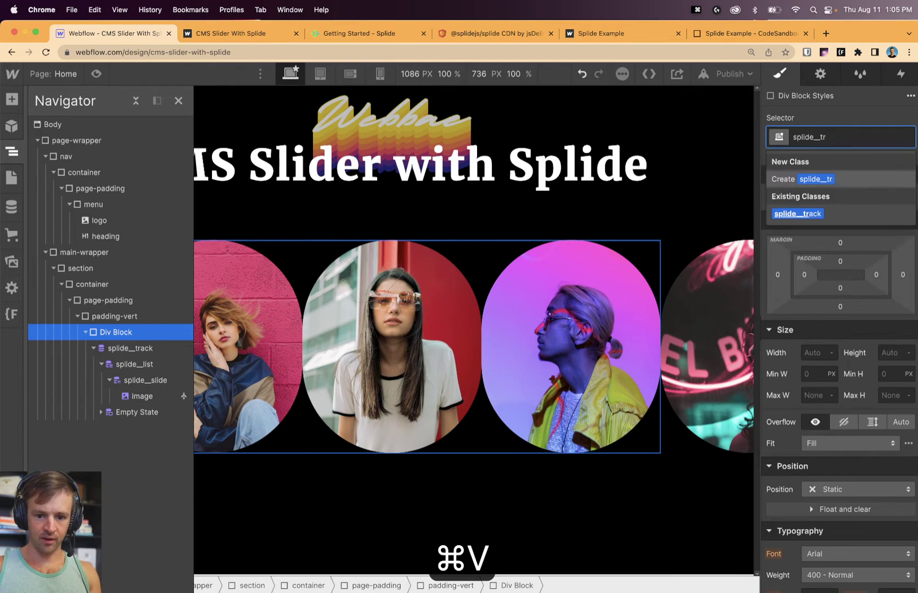
key(Return)
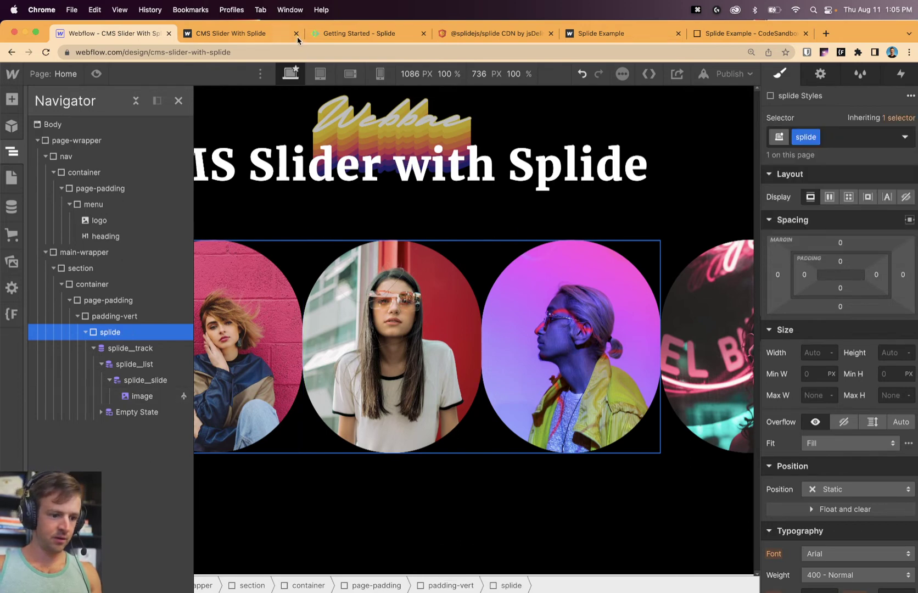
Review the Splide guide's HTML markup examples and read on to its Applying Splide section.
click(355, 33)
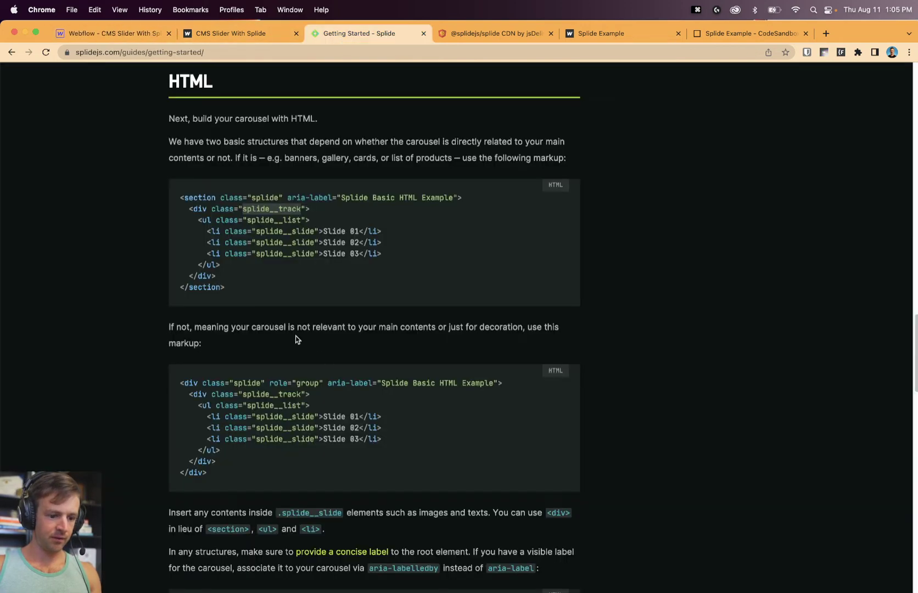
click(233, 204)
drag(224, 201, 337, 252)
click(336, 252)
scroll(313, 253, down, 1)
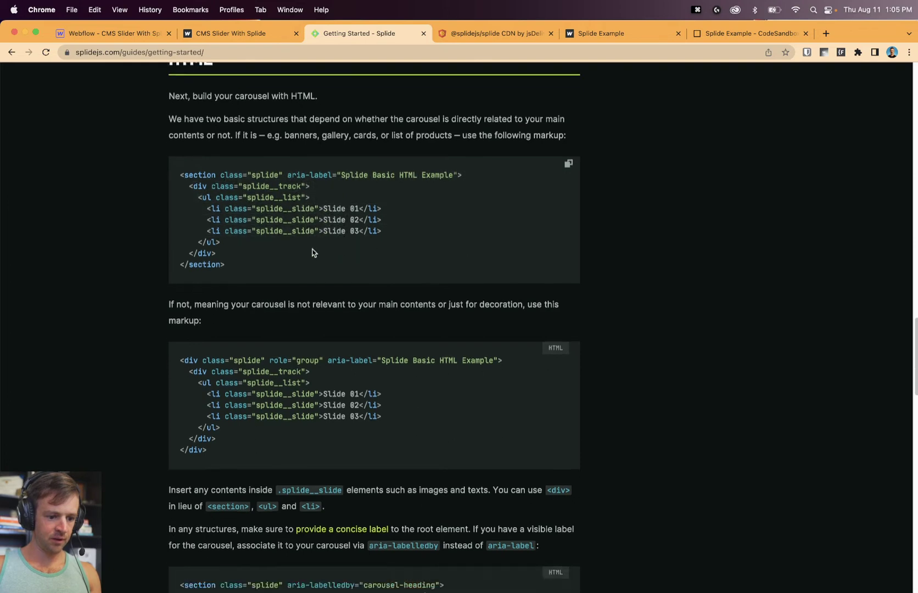
scroll(313, 252, down, 5)
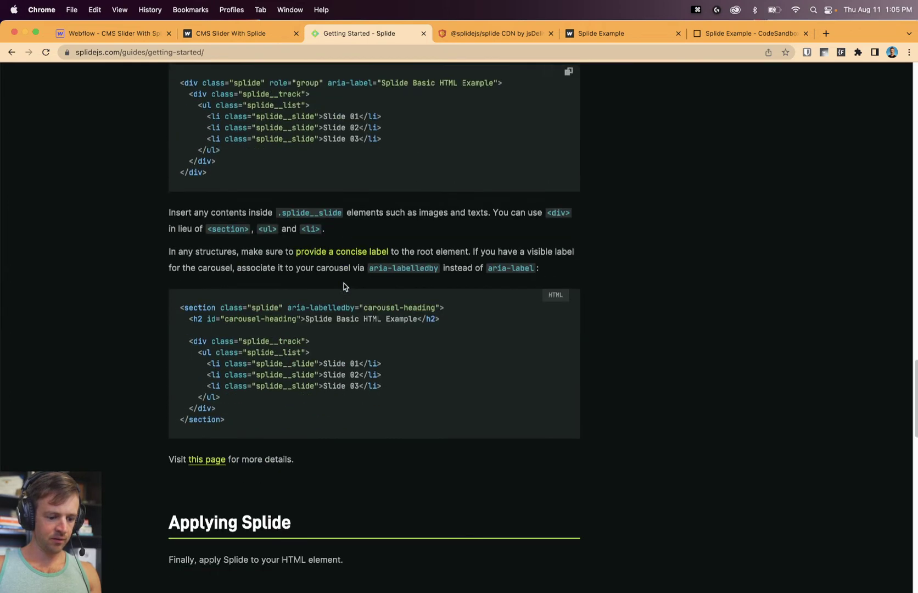
scroll(344, 285, down, 7)
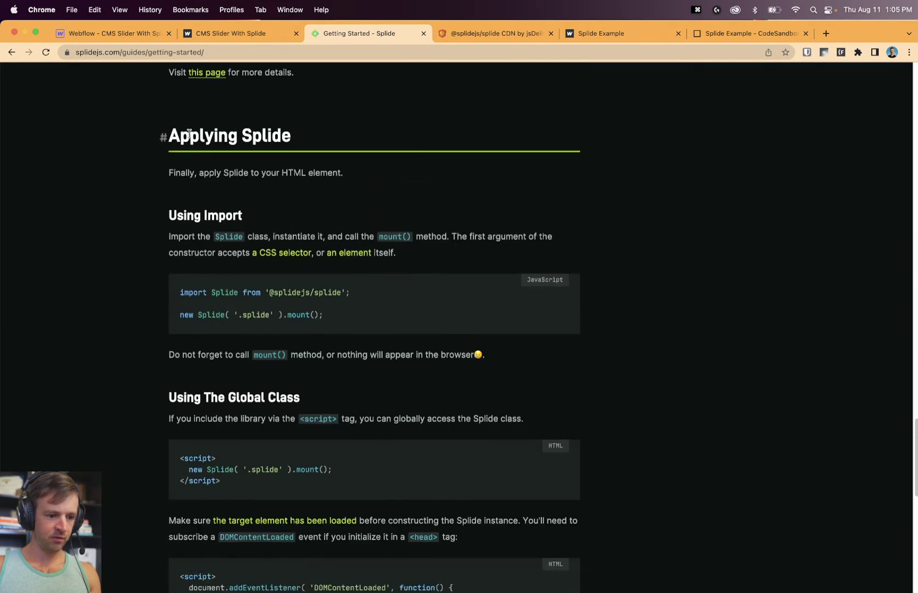
drag(189, 133, 358, 212)
click(358, 211)
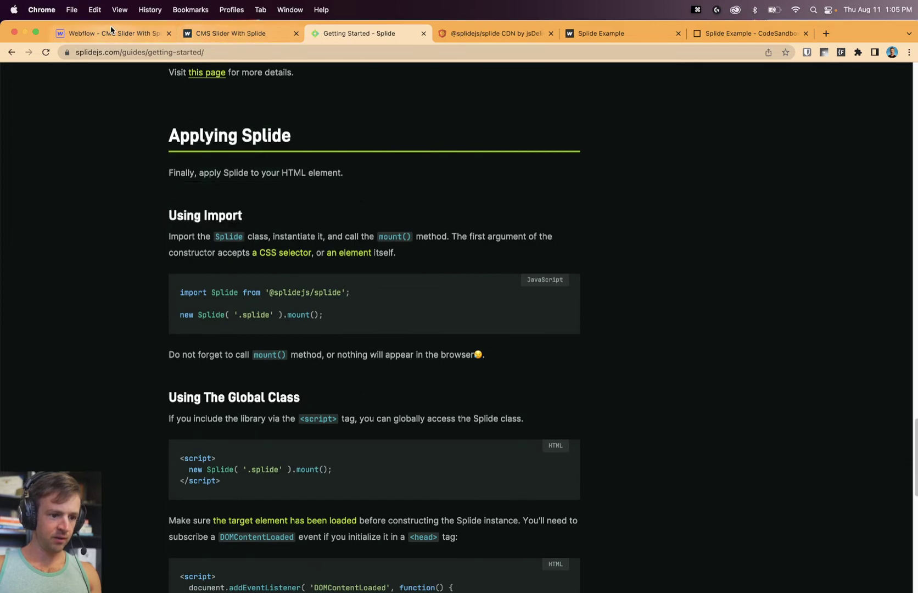
click(123, 34)
click(738, 76)
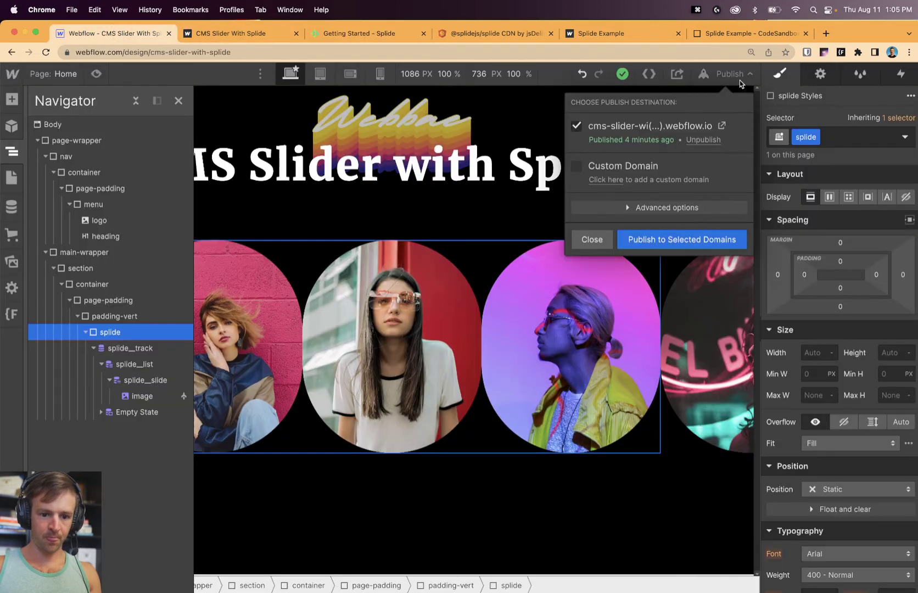
click(592, 239)
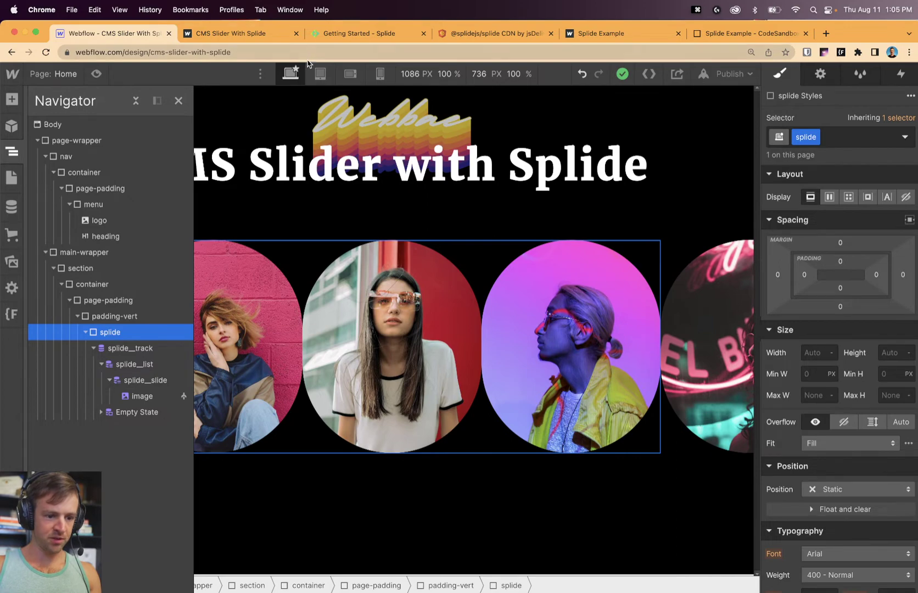
Open the CodeSandbox dashboard in a new browser tab and place that tab directly after the published site's tab.
key(super+t)
text(copdes)
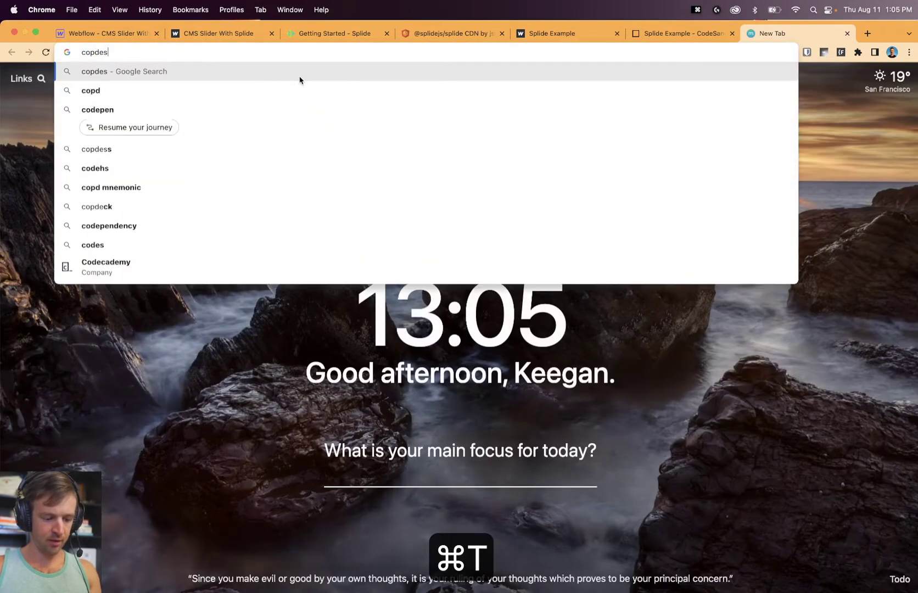
key(BackSpace)
key(BackSpace)
key(BackSpace)
key(BackSpace)
text(de)
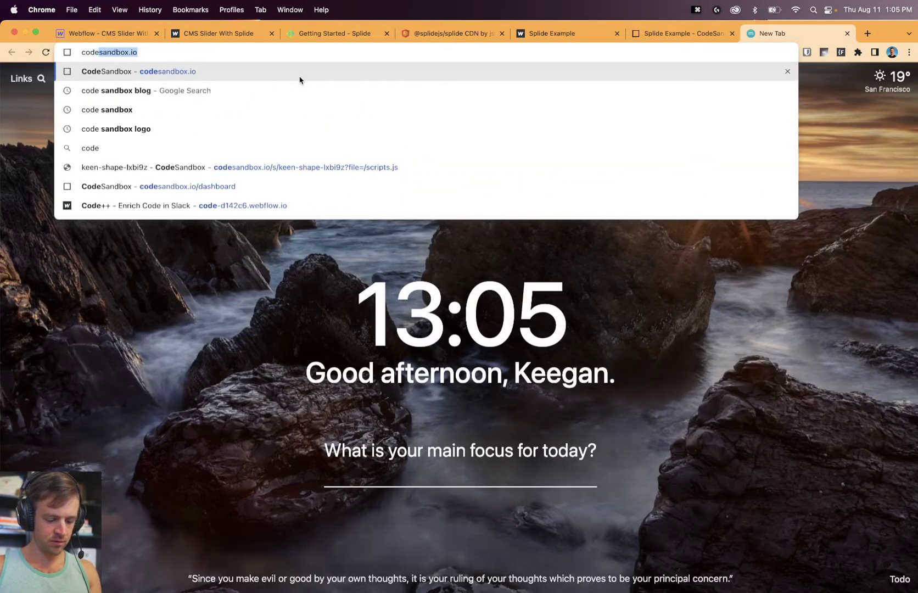
text(sand)
key(Return)
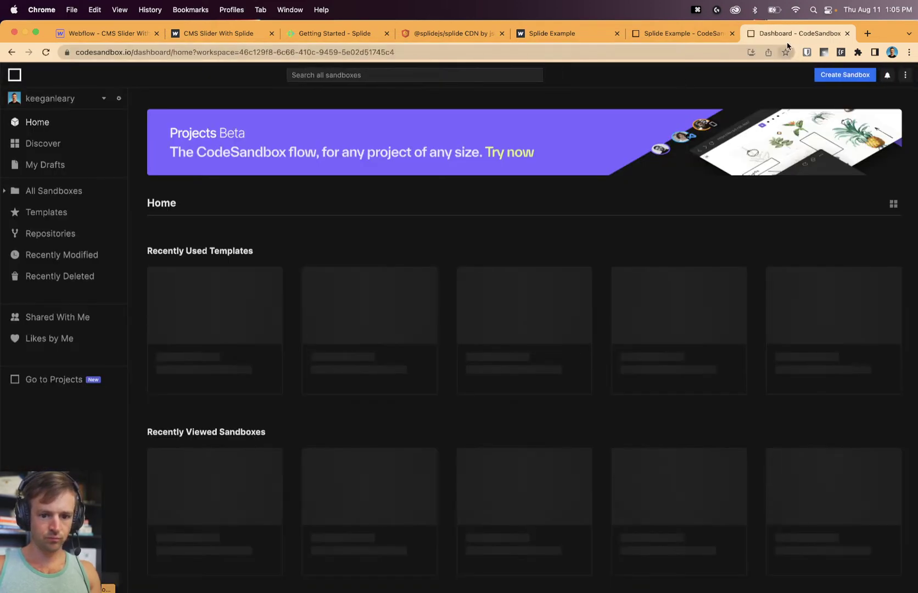
drag(787, 42, 319, 34)
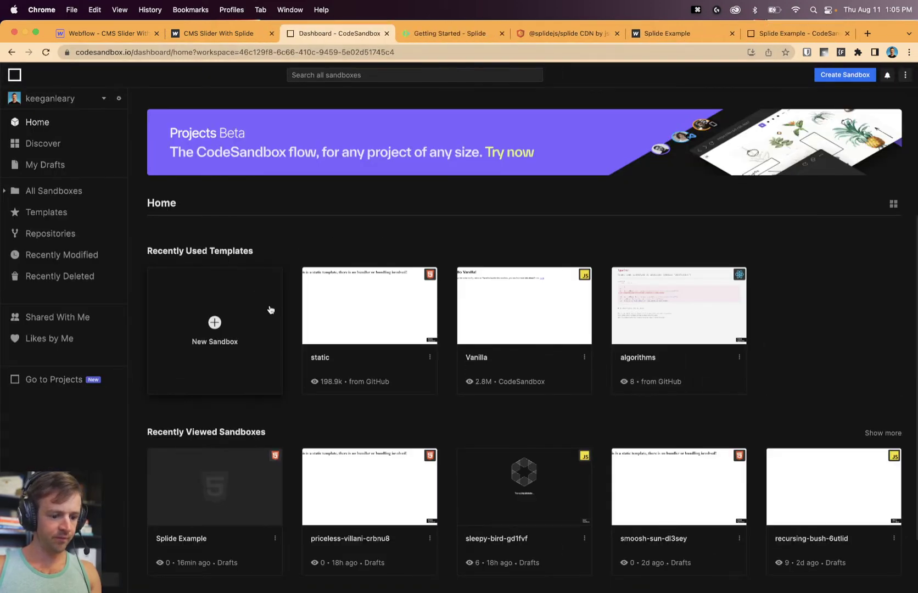
Create a new sandbox from the static template and add a file named index.js to it.
click(214, 323)
click(303, 281)
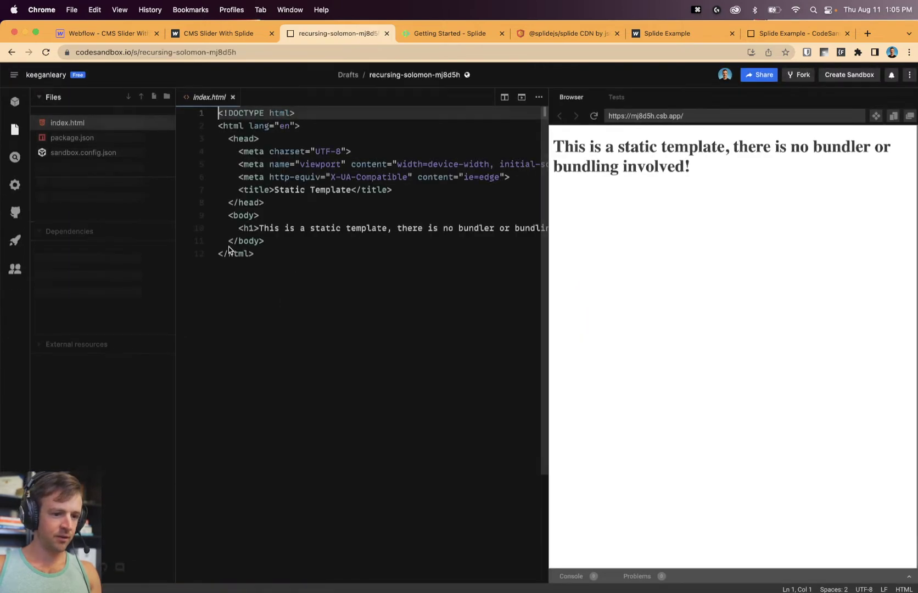
click(154, 96)
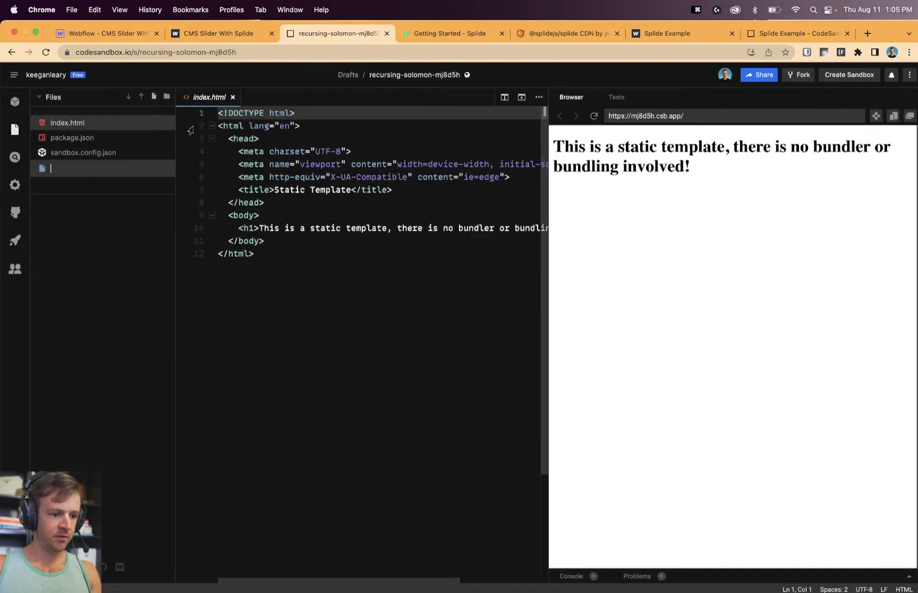
text(index.js)
key(Return)
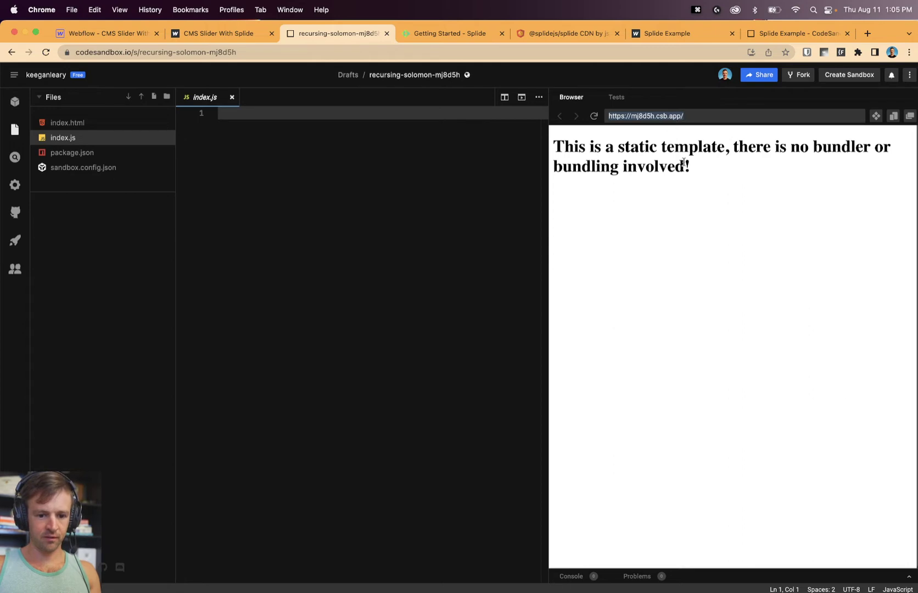
key(super+c)
click(98, 36)
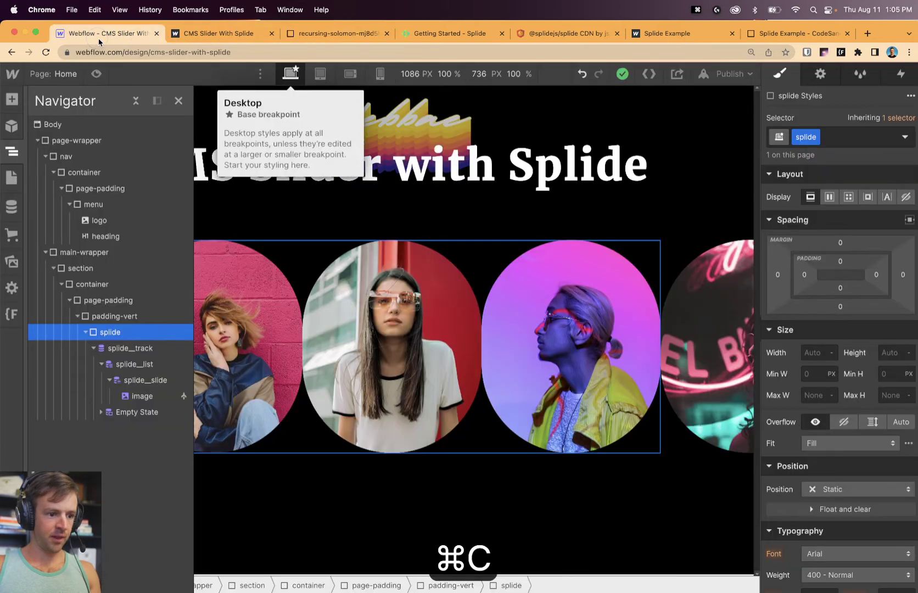
click(11, 176)
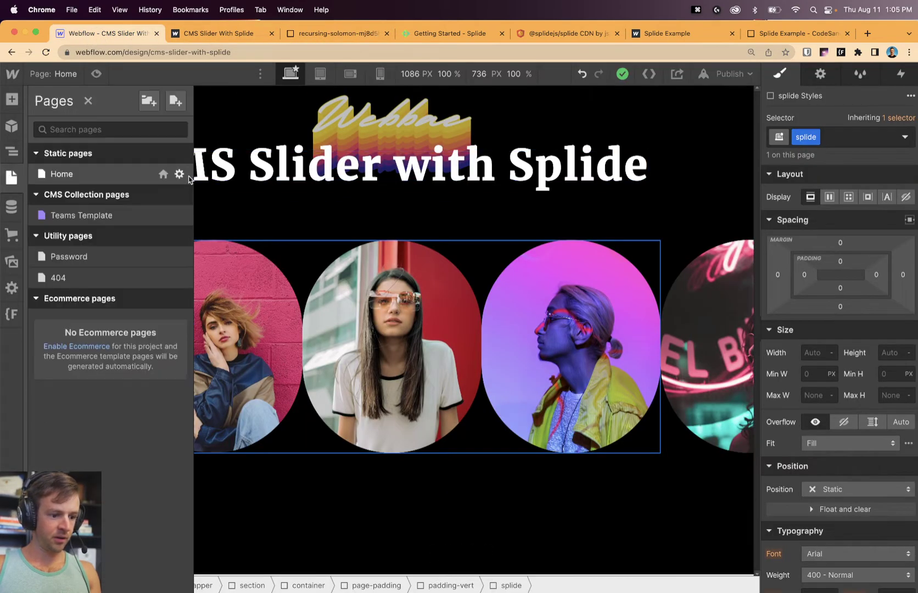
click(179, 175)
scroll(389, 312, down, 20)
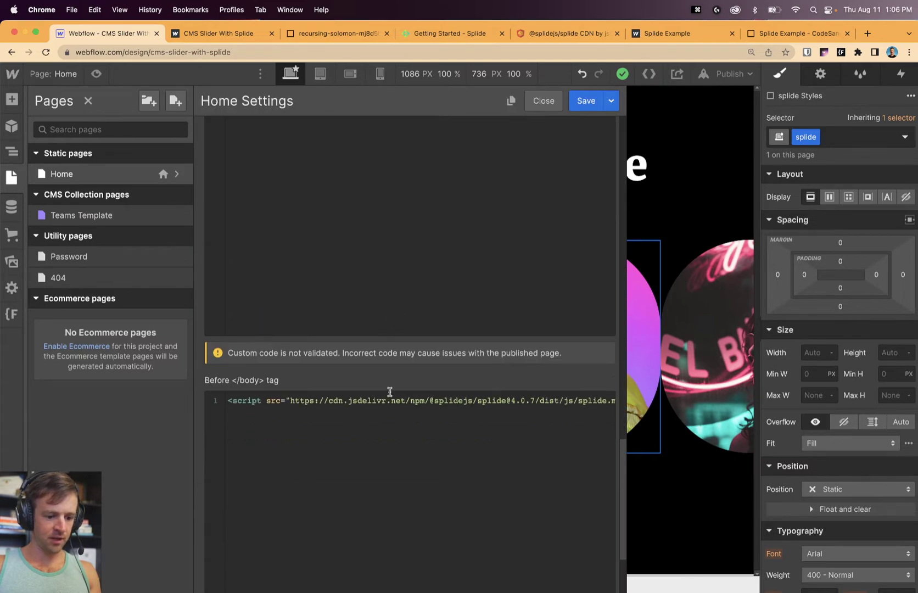
key(Return)
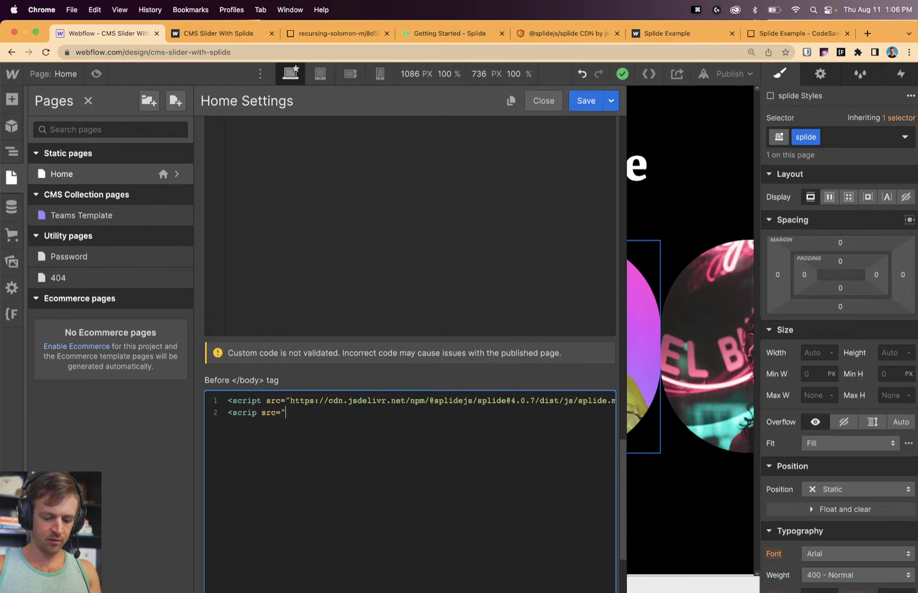
text(<scrip src=")
key(super+v)
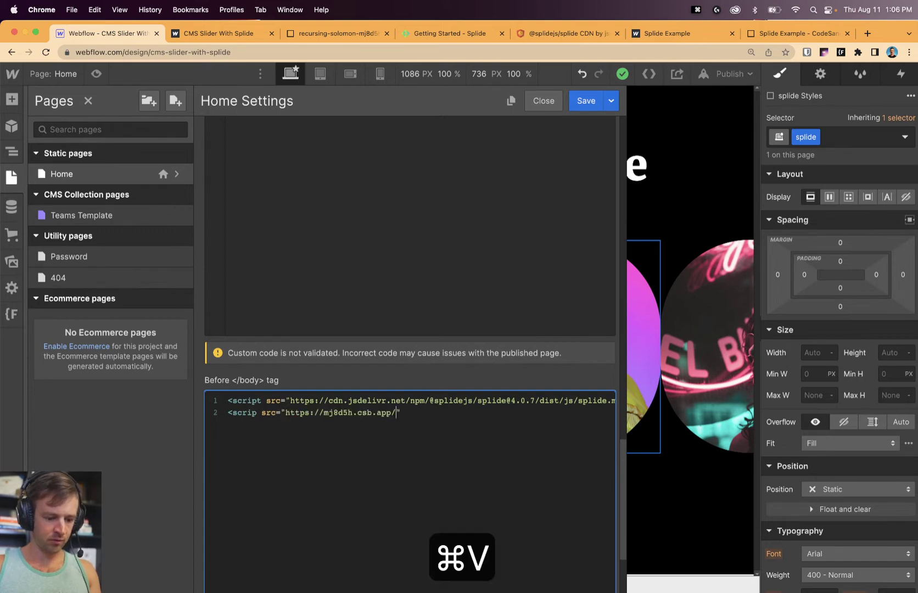
text(index.js)
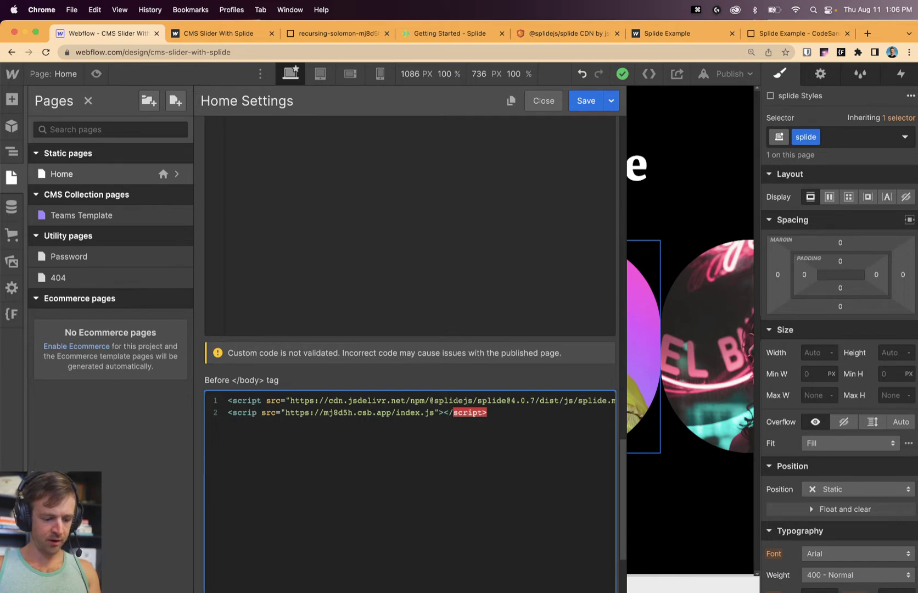
text(t)
click(531, 426)
click(585, 101)
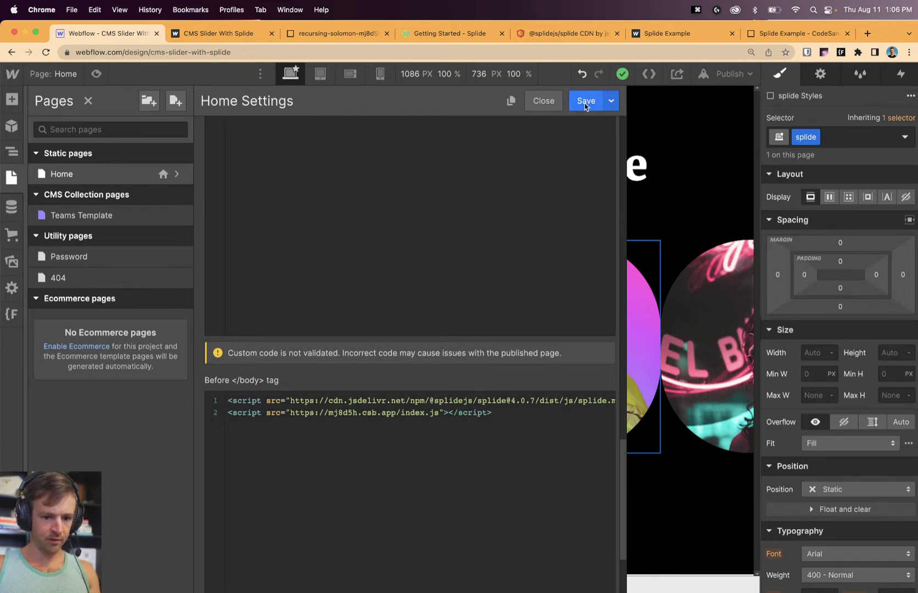
Publish the site to its webflow.io domain and reload the published page.
click(720, 76)
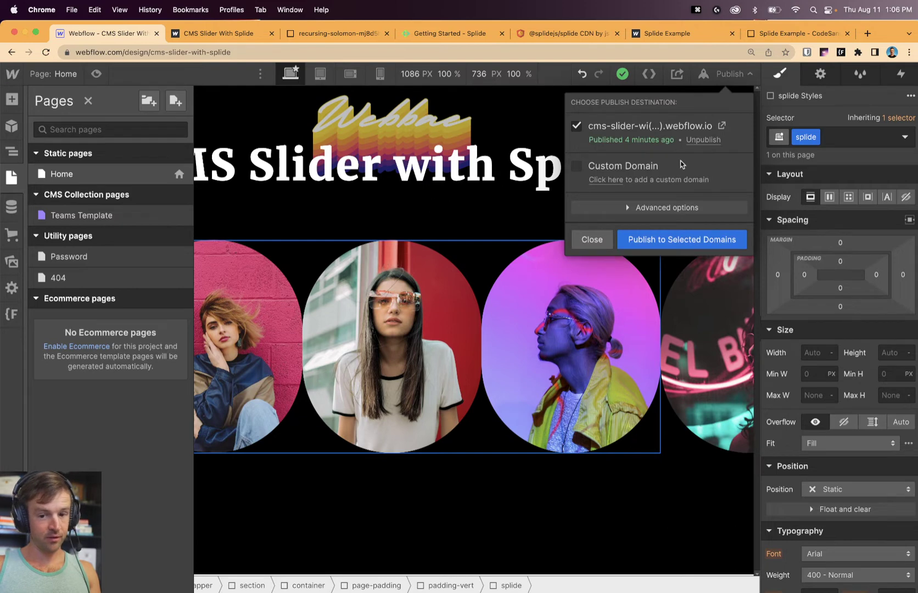
click(640, 239)
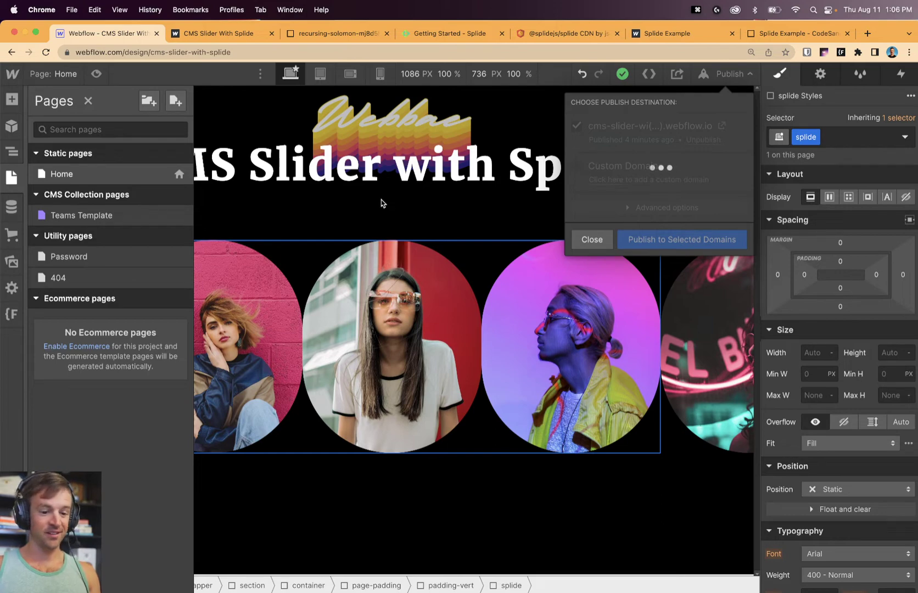
click(451, 207)
click(219, 33)
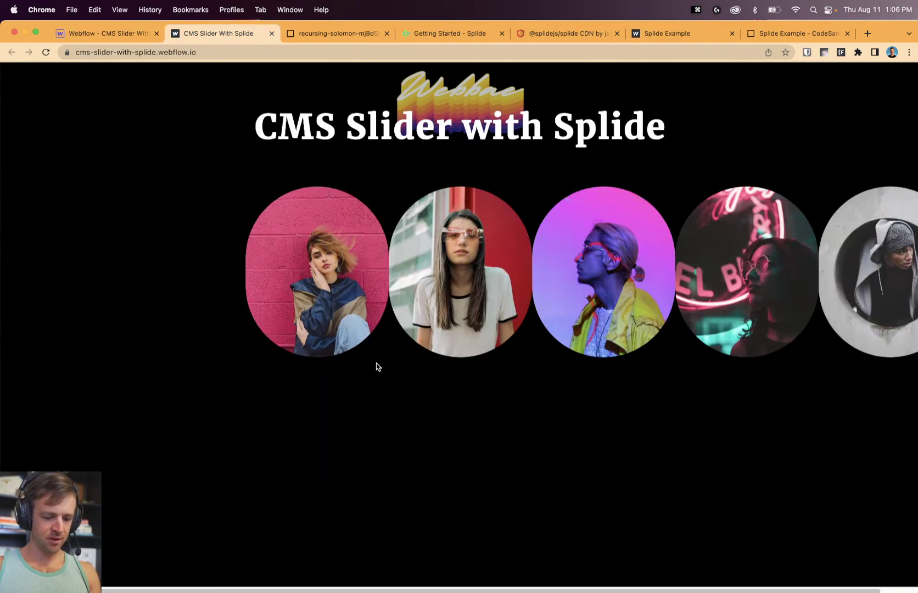
key(super+r)
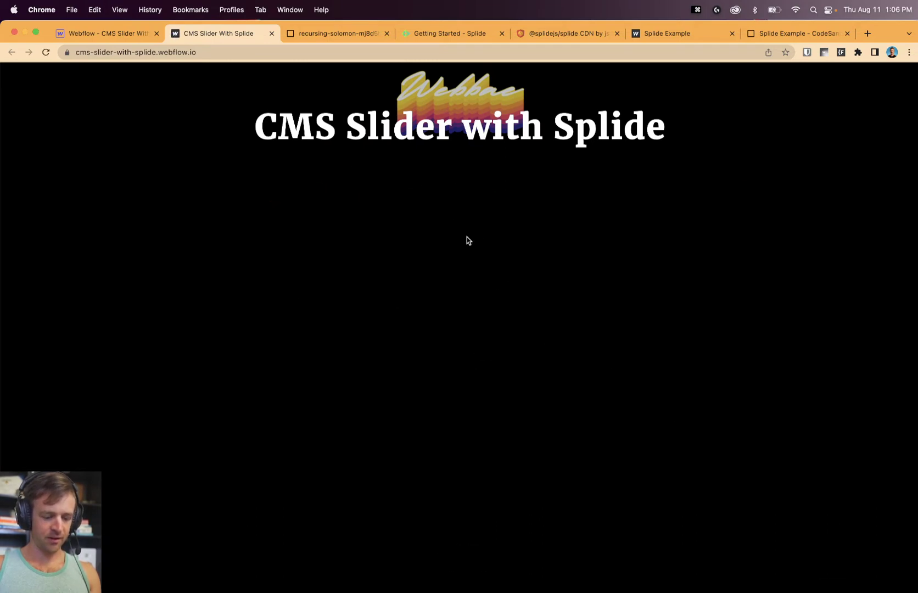
Open the developer tools on the published site, widen them and inspect the element in the empty slider area.
click(106, 31)
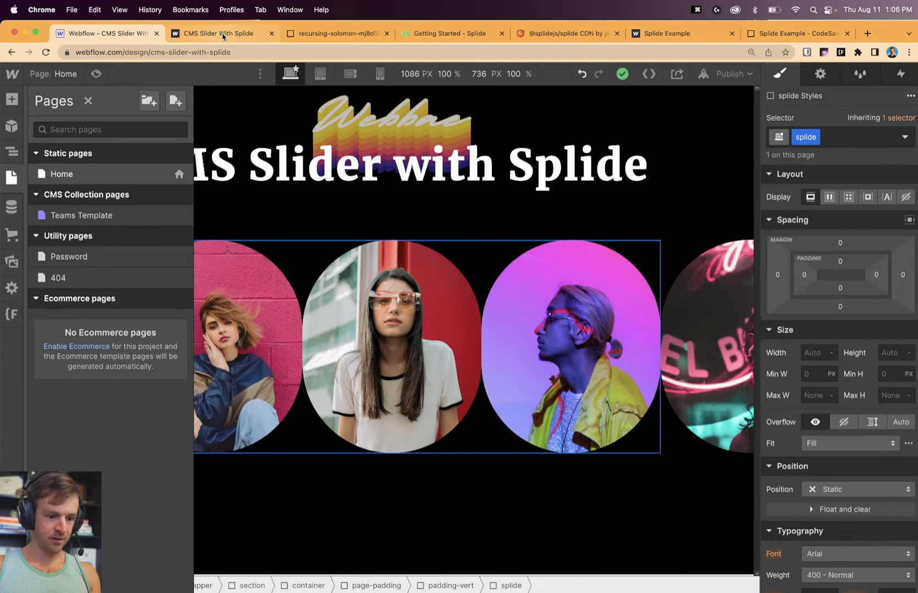
click(222, 34)
key(alt+super+i)
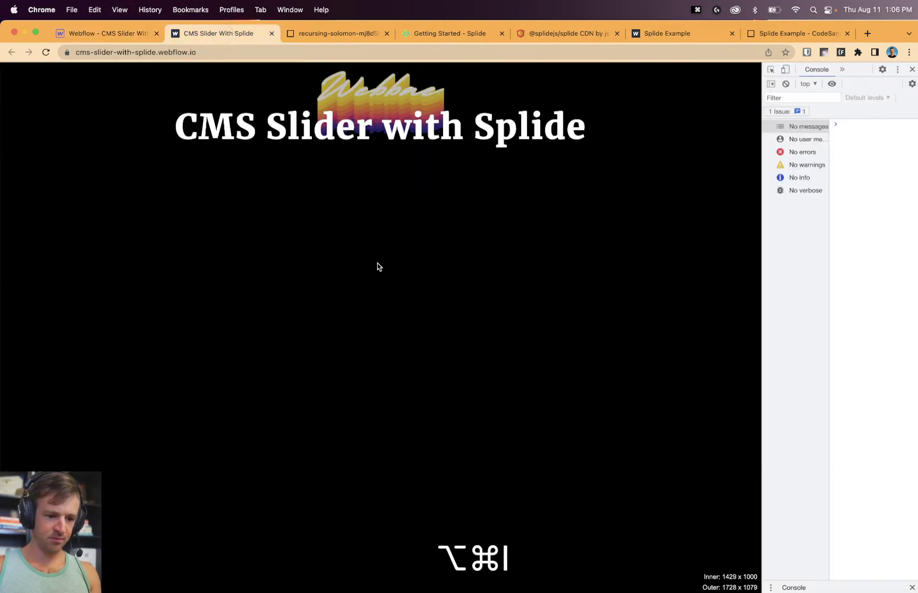
drag(764, 94, 617, 99)
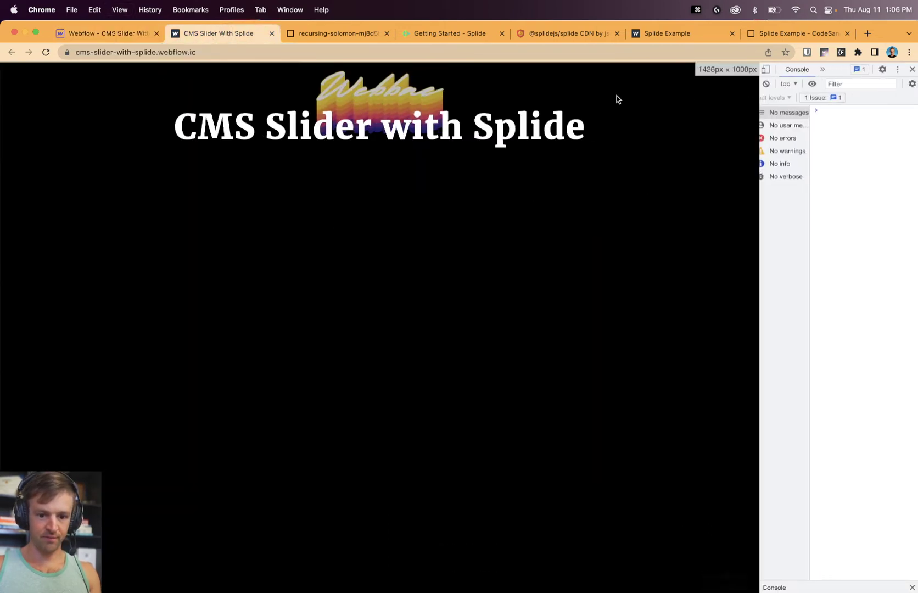
click(622, 69)
click(373, 191)
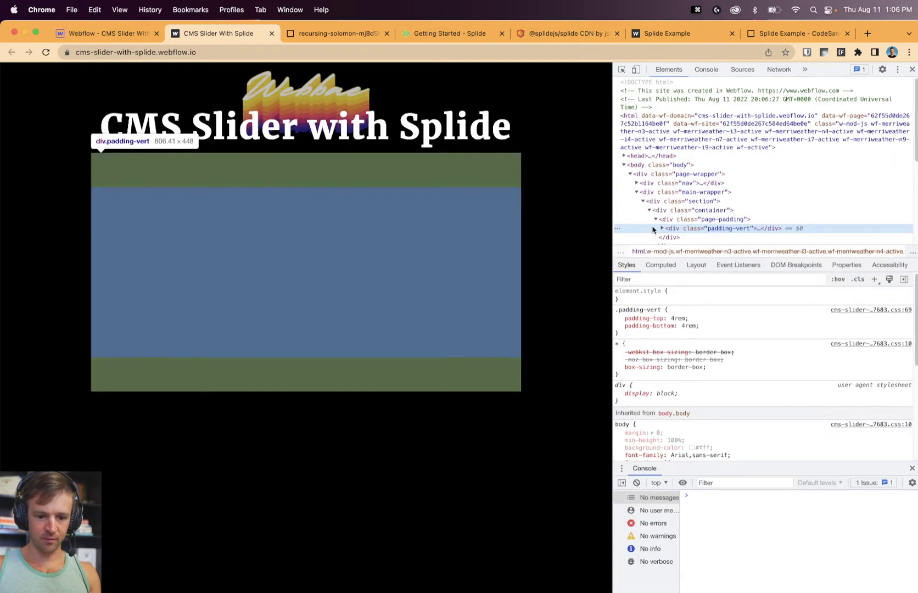
Expand the padding-vert element's markup down through splide to the contents of splide__track.
click(662, 228)
scroll(692, 235, down, 2)
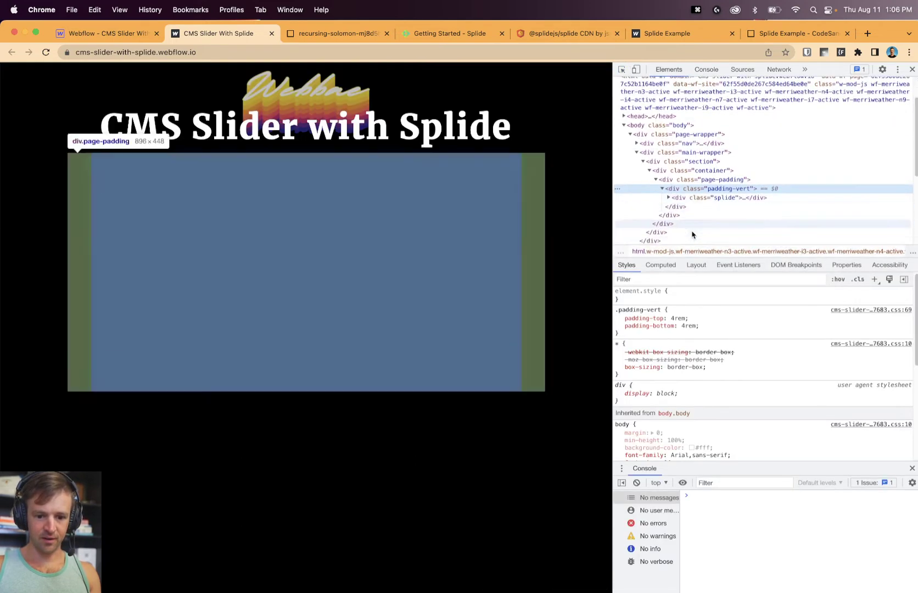
scroll(692, 220, down, 2)
click(668, 155)
click(695, 163)
click(675, 164)
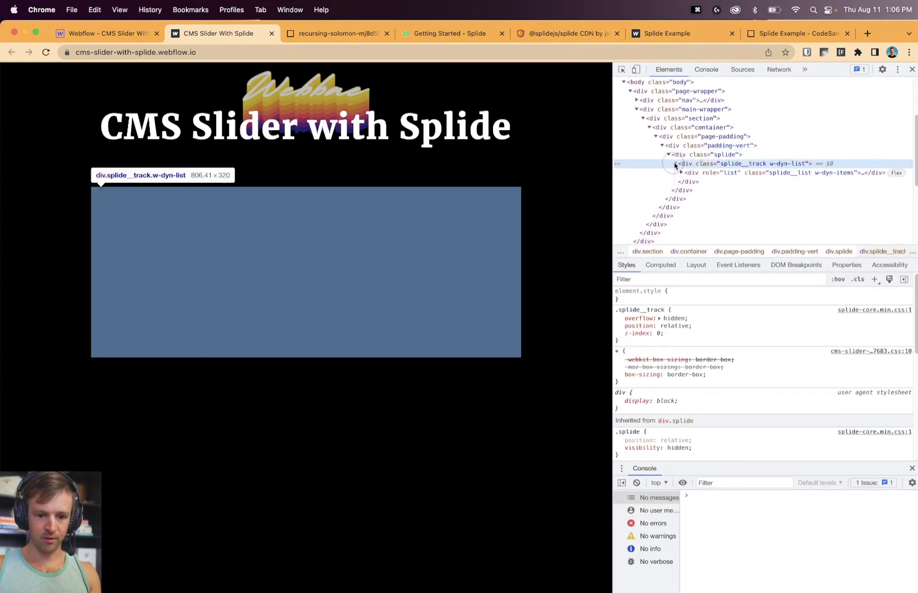
scroll(687, 177, up, 3)
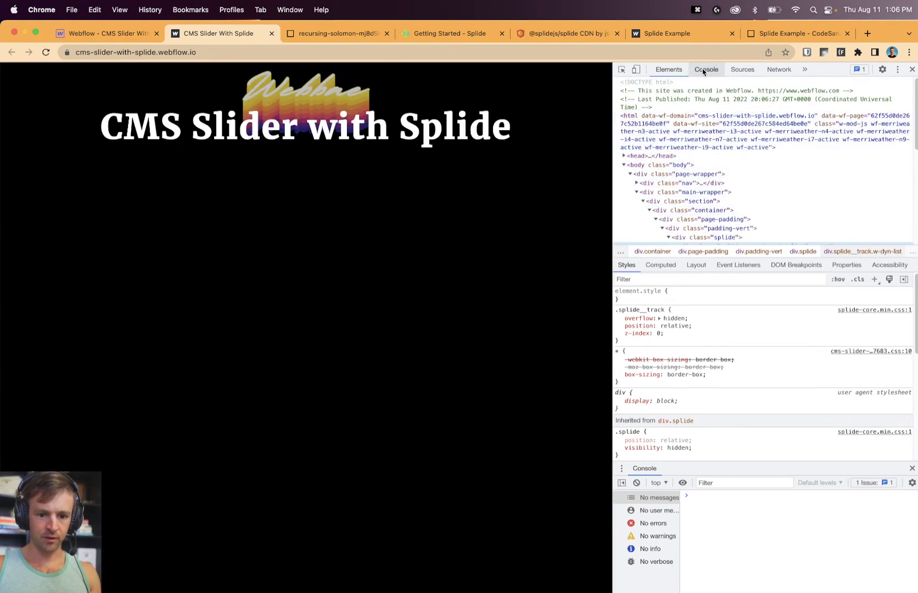
View the index.js source loaded from mj8d5h.csb.app in the published page's developer tools.
click(742, 70)
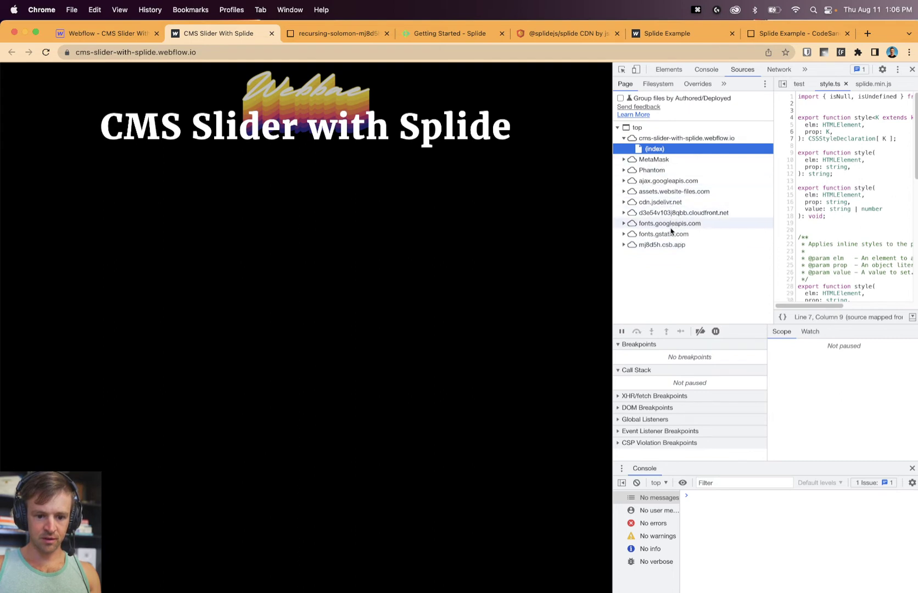
click(672, 245)
click(638, 245)
click(651, 255)
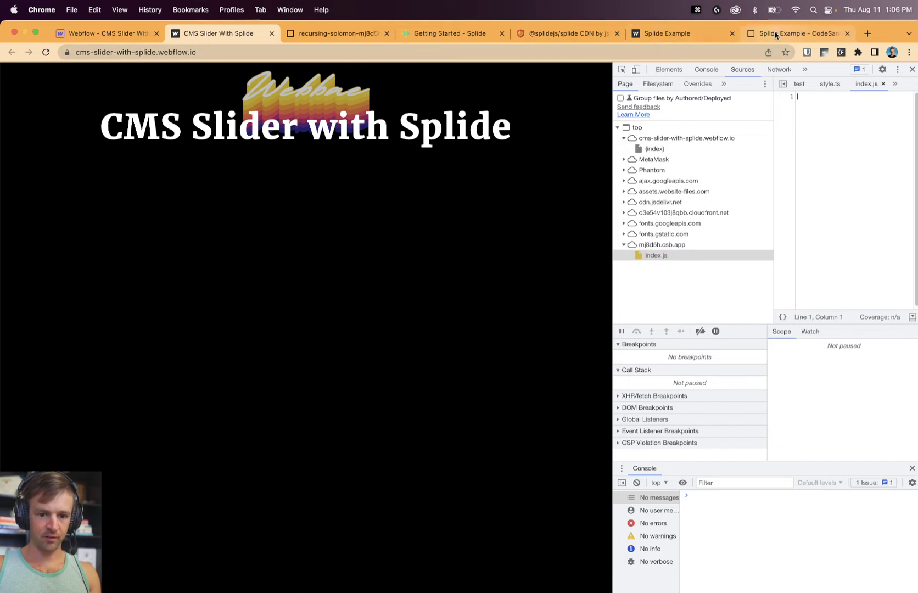
In the new CodeSandbox sandbox's index.js, write console.log('loaded') and save the file.
click(799, 33)
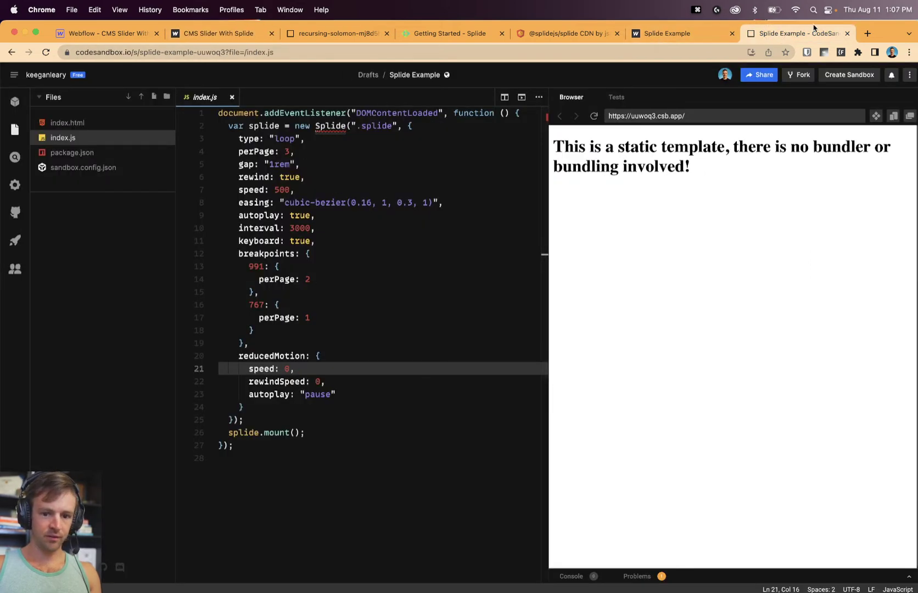
click(347, 34)
click(312, 113)
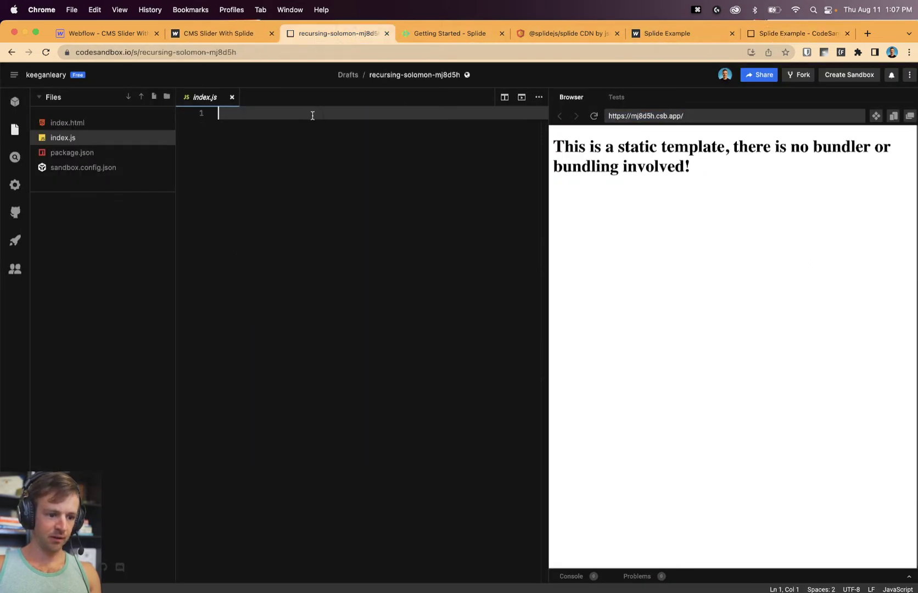
text(console.log(')
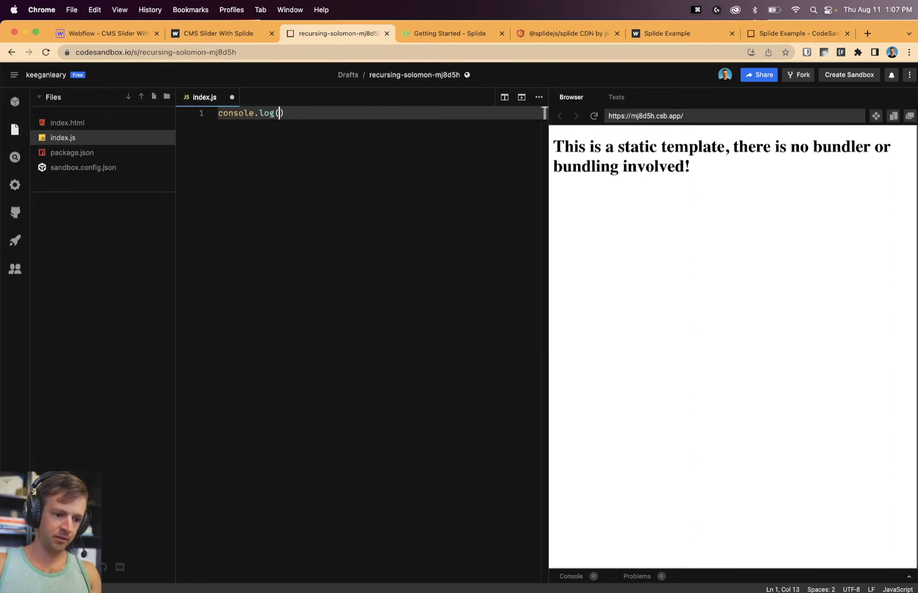
text(loaded)
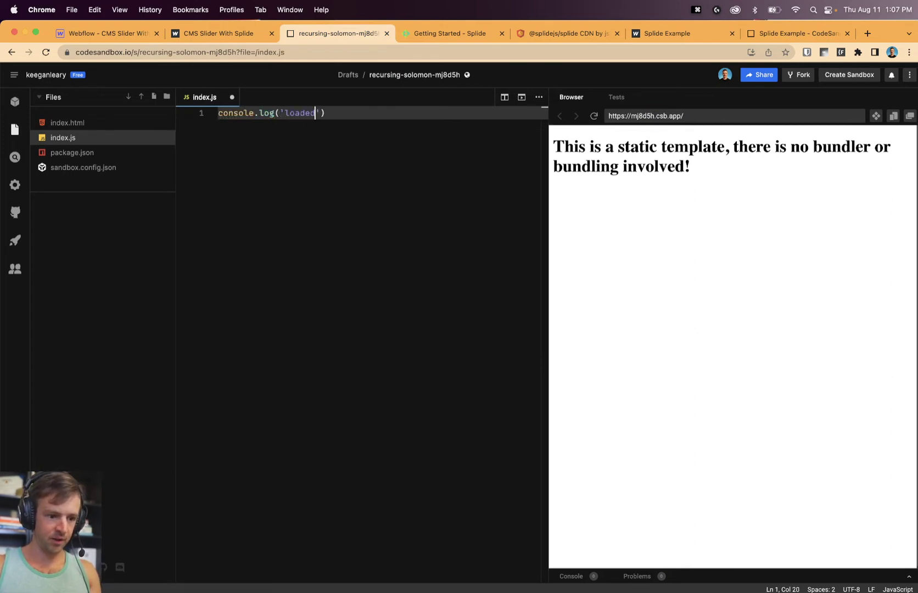
key(End)
key(Return)
key(super+s)
Reload the published site and check its console for the message logged by index.js.
click(240, 35)
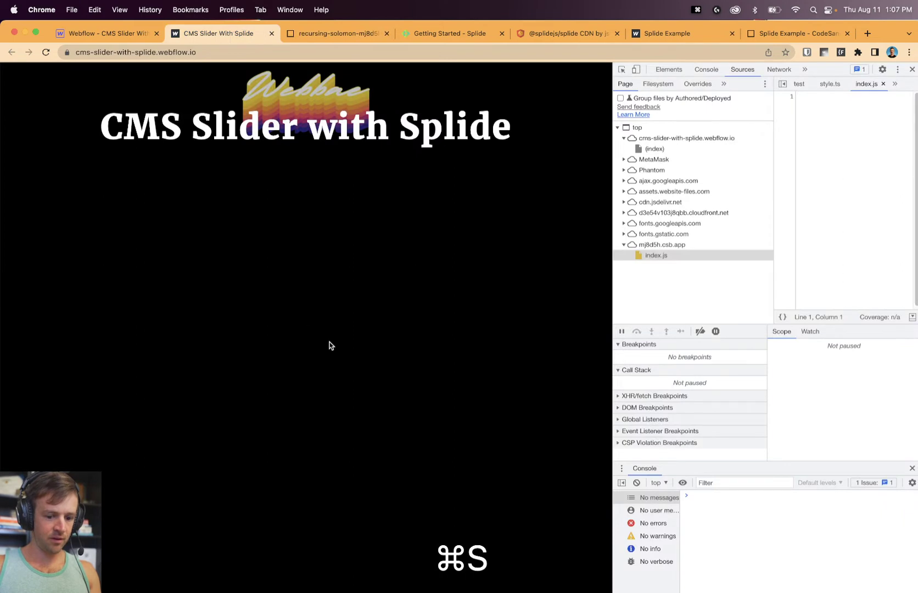
key(super+r)
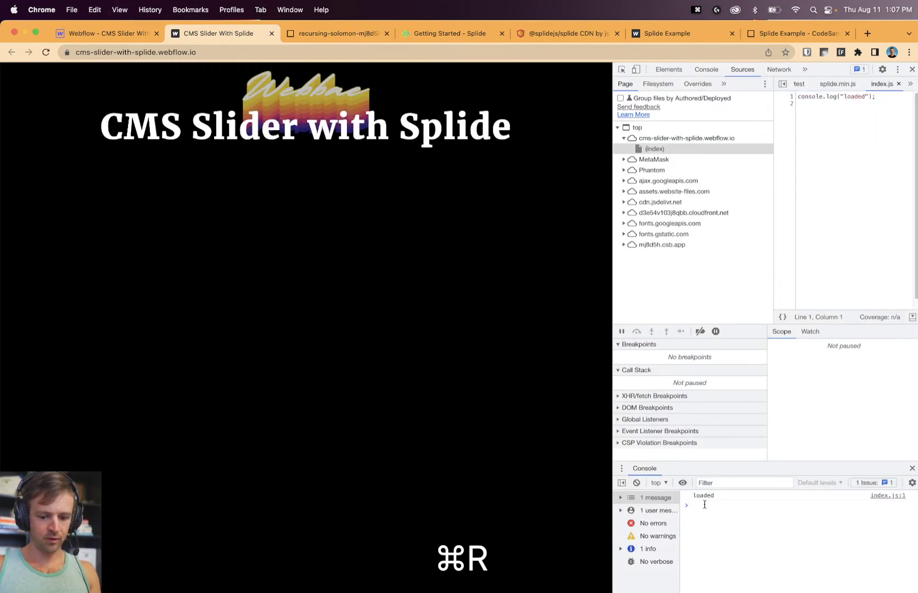
double_click(699, 496)
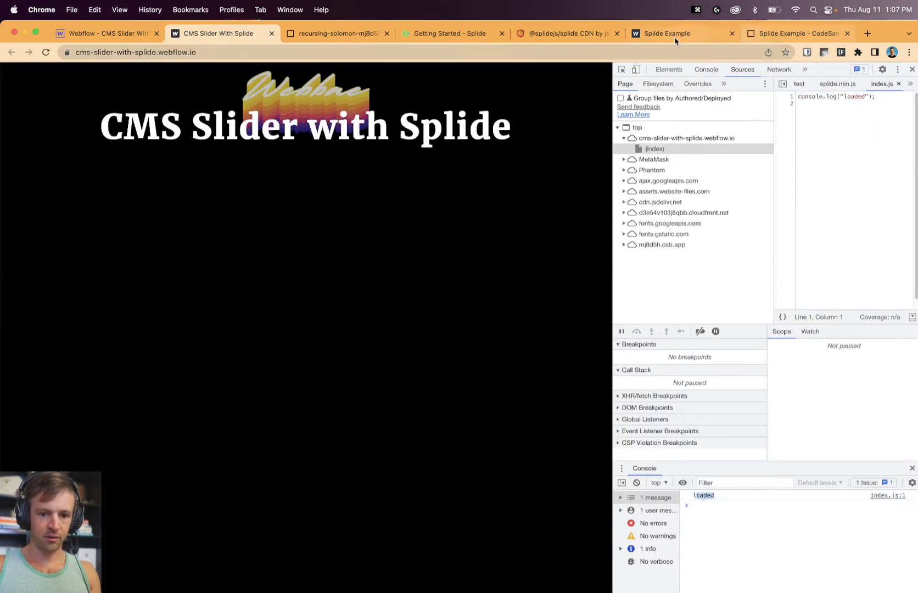
In Splide's Getting Started guide, examine the DOMContentLoaded initialisation snippet under Using The Global Class.
click(453, 31)
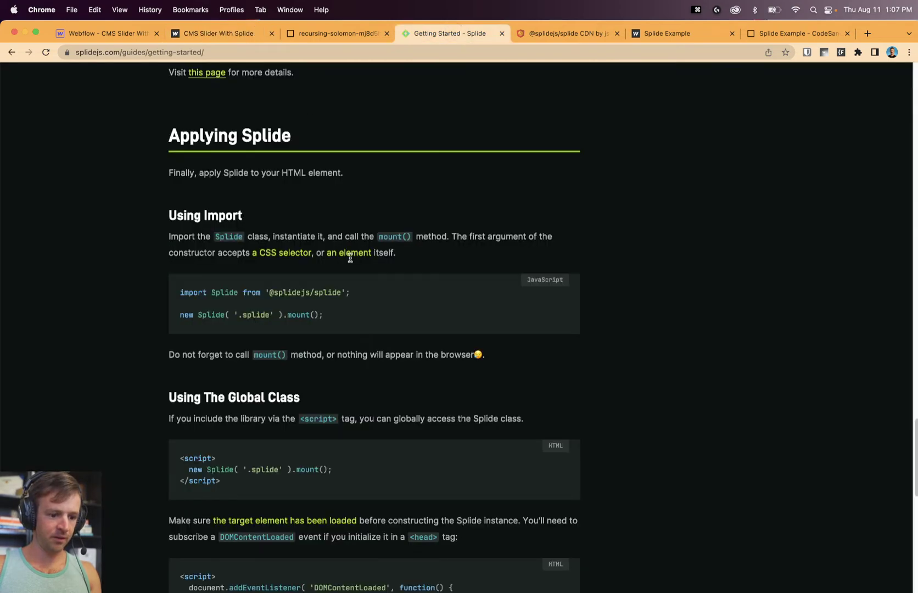
scroll(350, 258, down, 5)
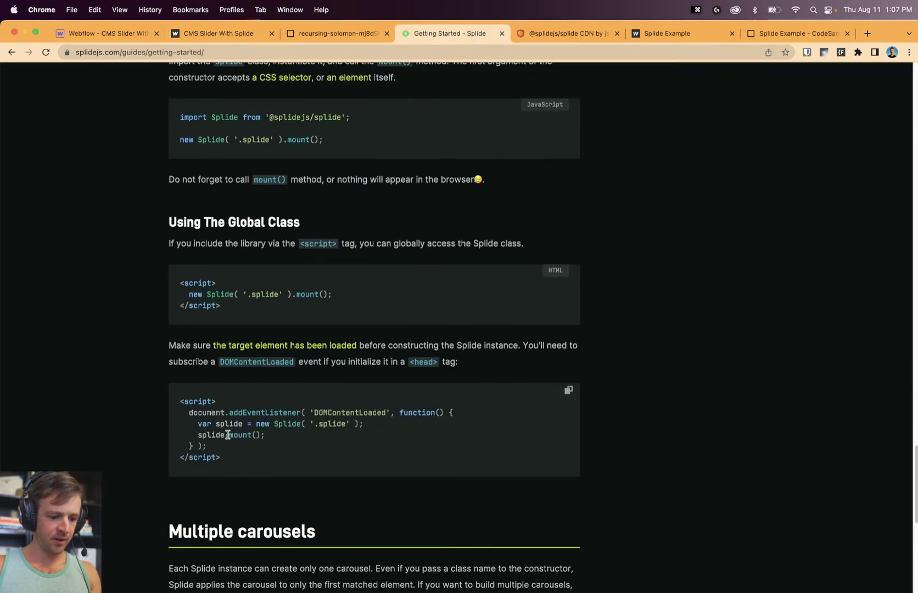
drag(224, 461, 192, 418)
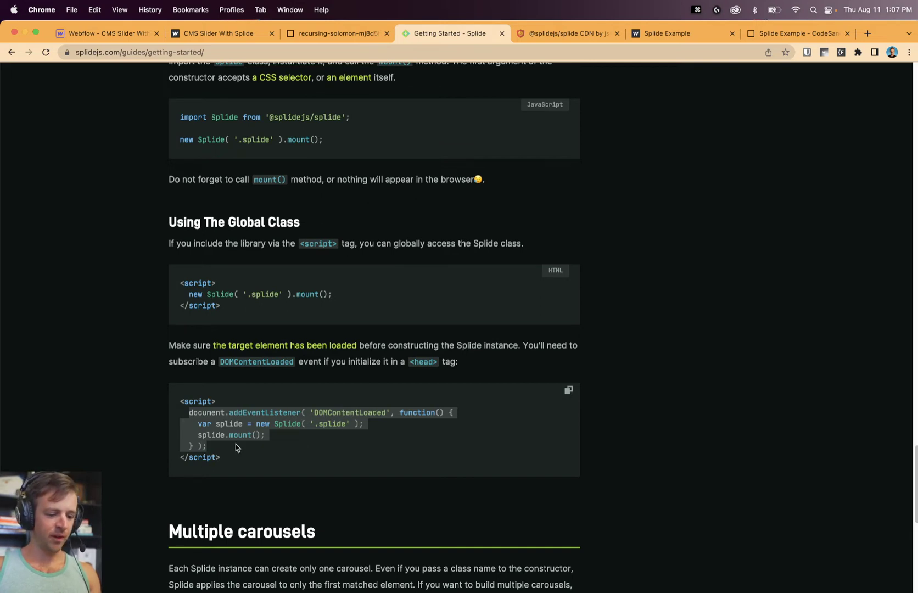
drag(400, 412, 453, 413)
click(401, 412)
double_click(245, 414)
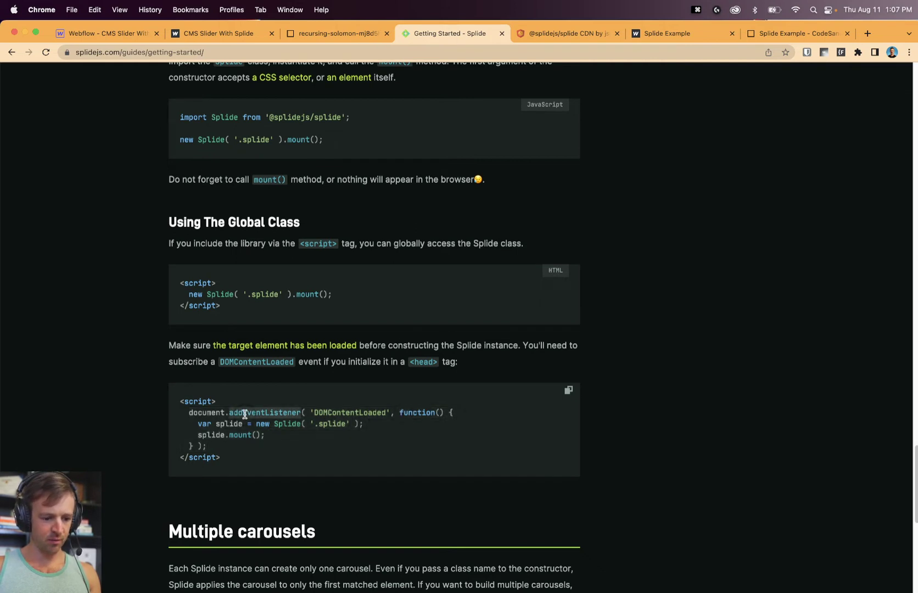
click(400, 412)
drag(401, 412, 360, 425)
click(197, 426)
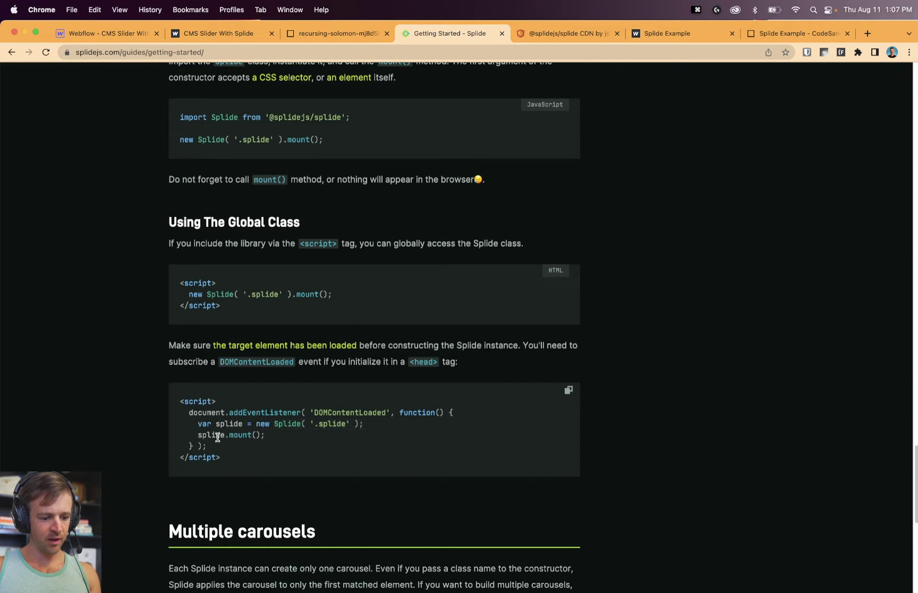
click(220, 436)
double_click(223, 435)
Copy the DOMContentLoaded snippet without its script tags, replace all code in the new sandbox's index.js with it, and save.
drag(215, 446, 190, 412)
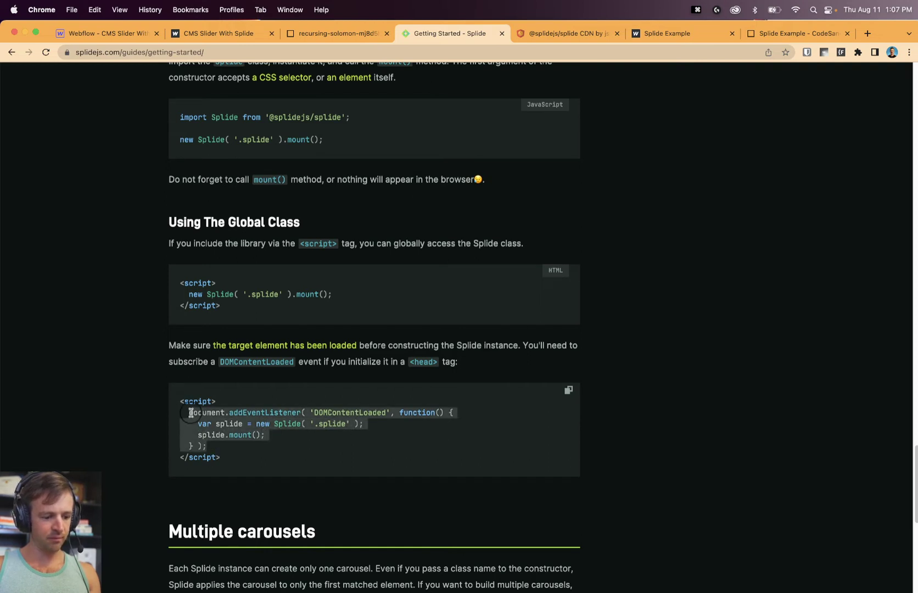
key(super+c)
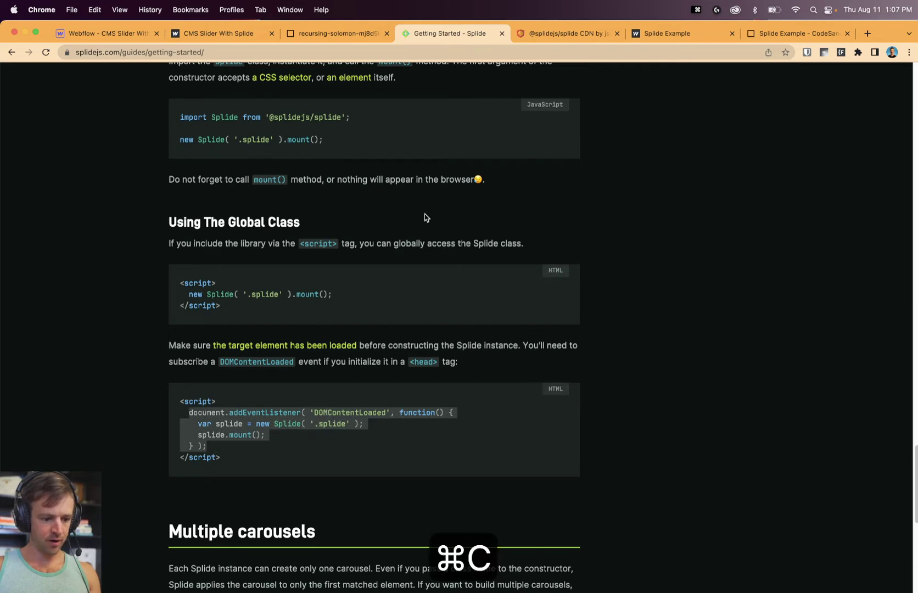
click(763, 33)
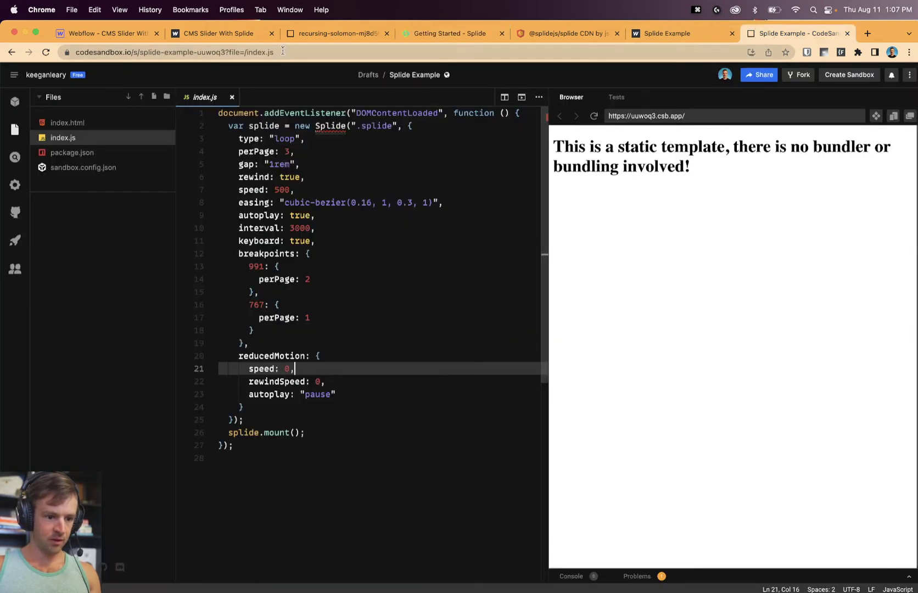
click(319, 33)
key(super+a)
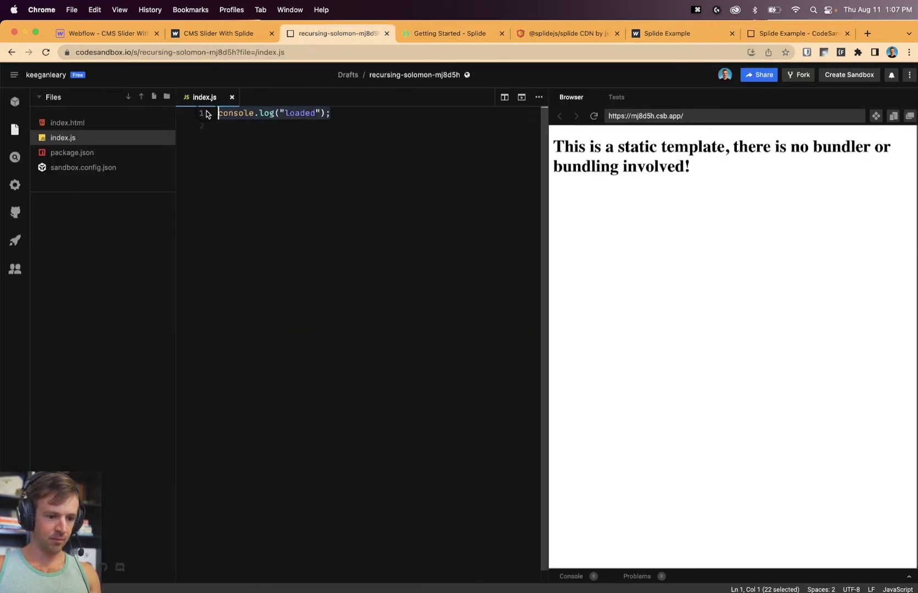
key(super+v)
key(Return)
key(super+s)
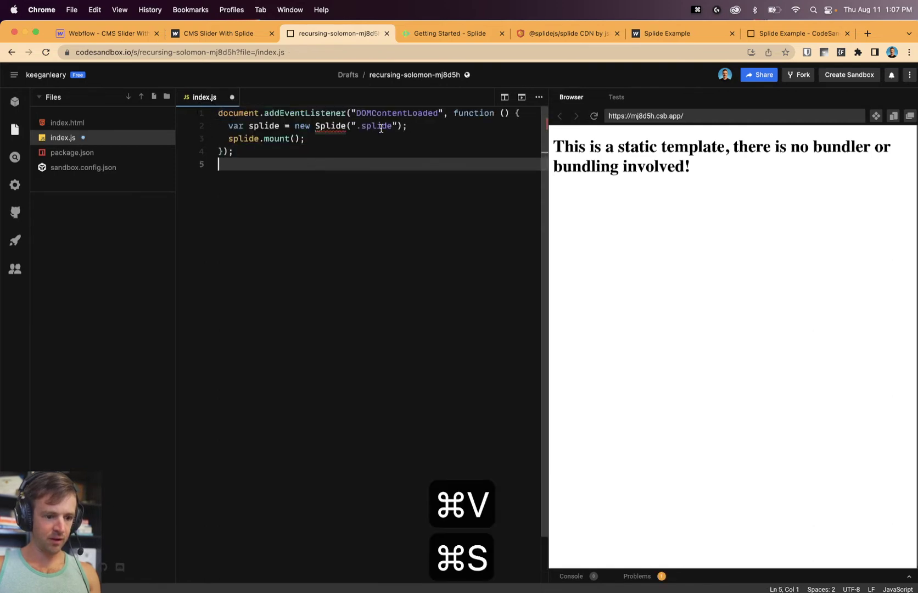
Reload the published site and test the slider's previous and next arrows across the slides.
click(219, 34)
key(super+r)
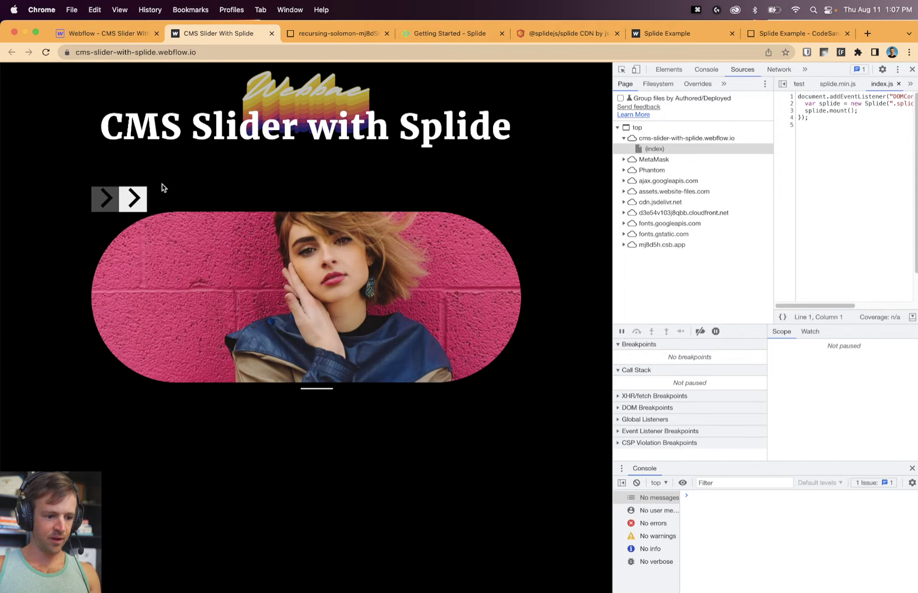
click(140, 203)
click(138, 202)
click(100, 203)
click(99, 203)
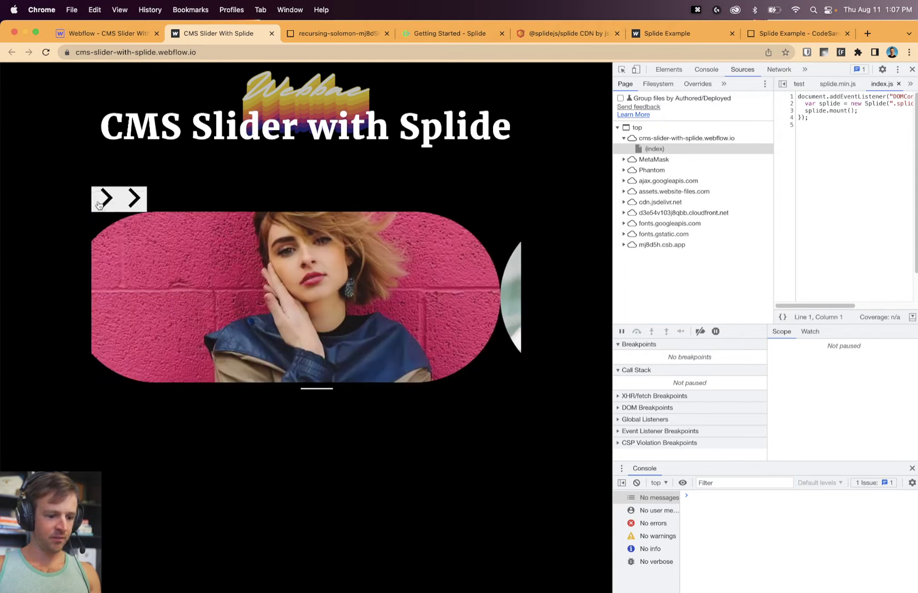
click(126, 202)
click(126, 202)
click(126, 202)
click(126, 202)
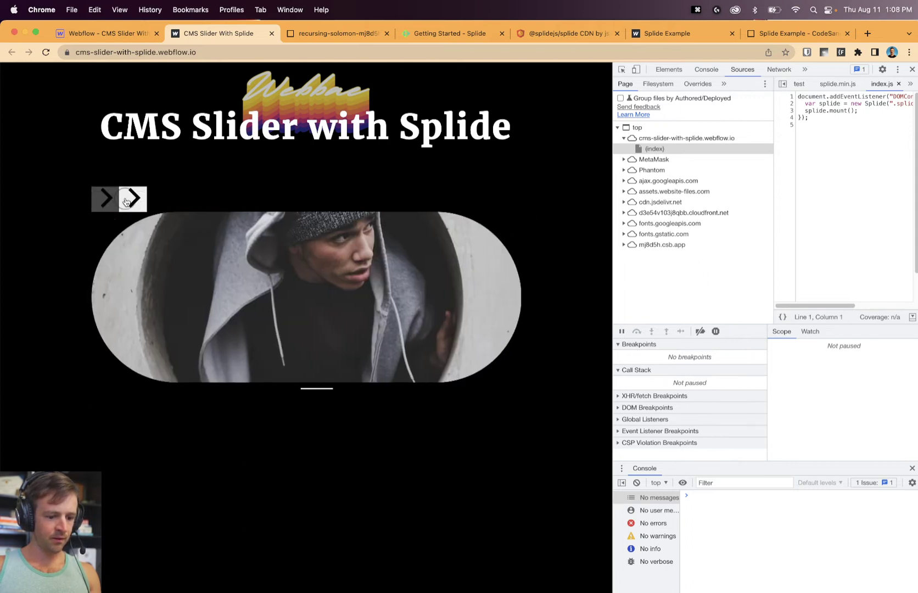
click(110, 204)
click(117, 204)
click(119, 205)
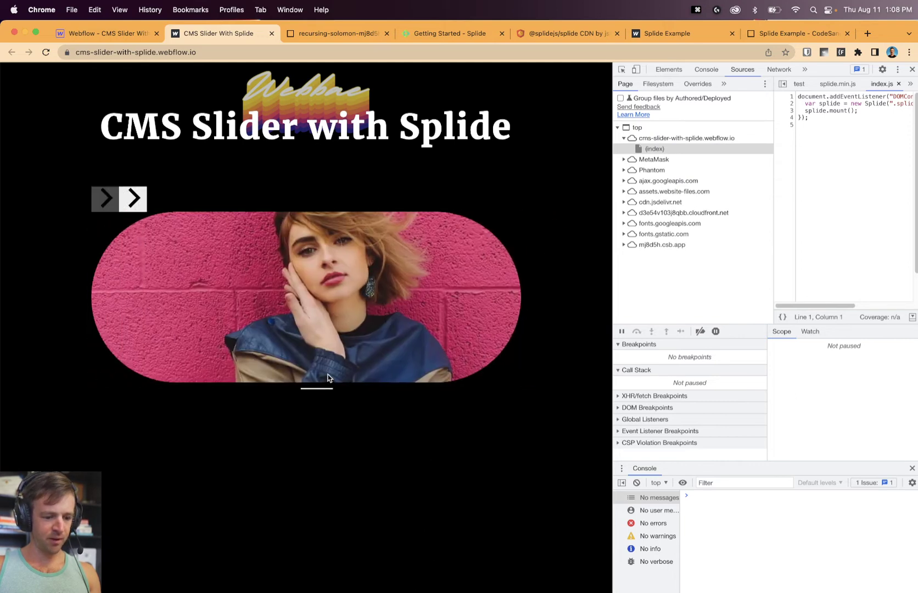
click(138, 199)
click(110, 201)
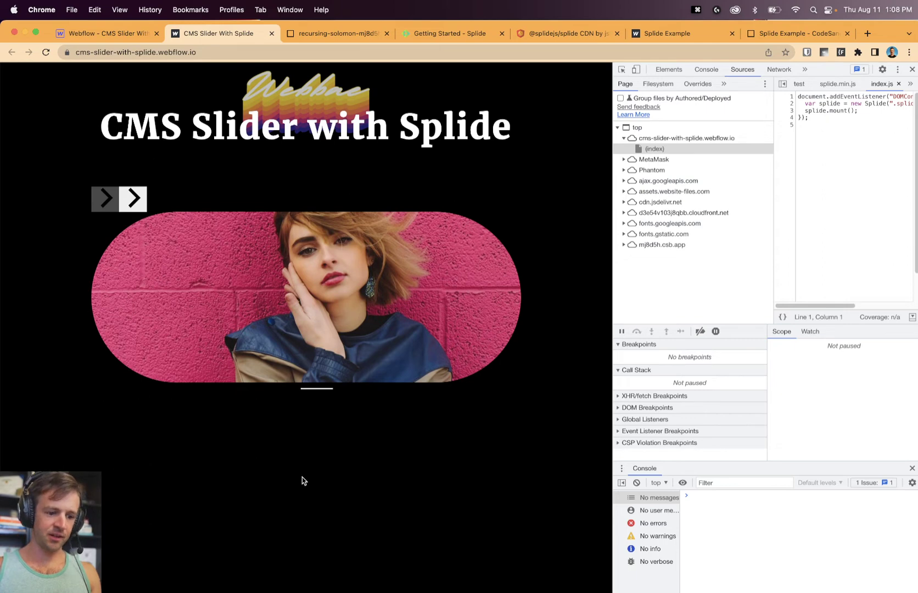
Check the splide__slide element's width in the Webflow Designer and return to the published site.
click(105, 34)
click(416, 350)
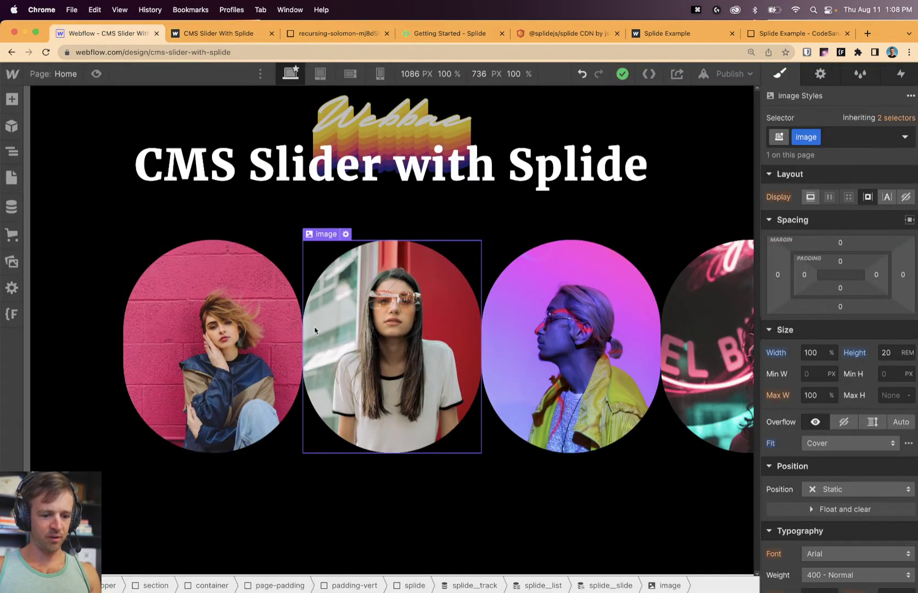
click(290, 366)
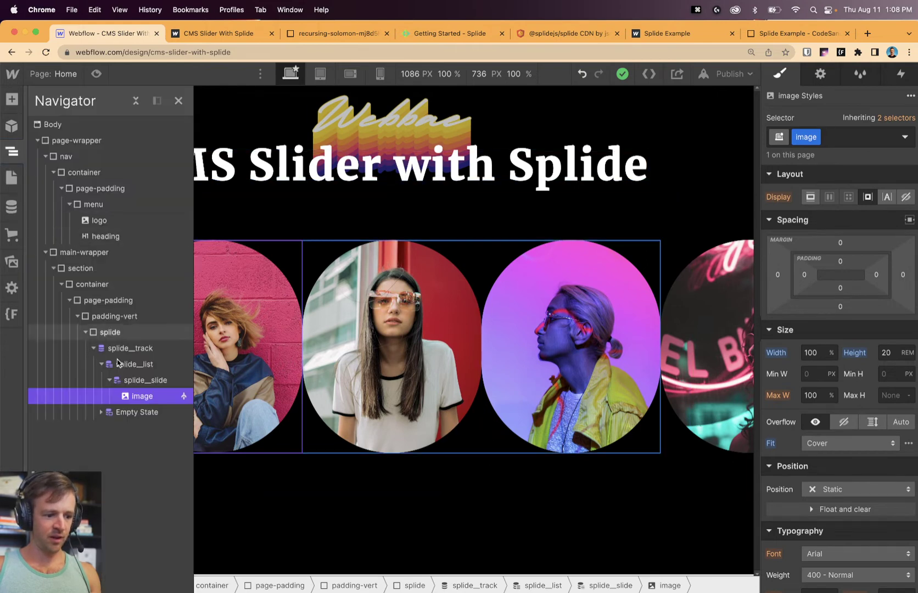
click(139, 380)
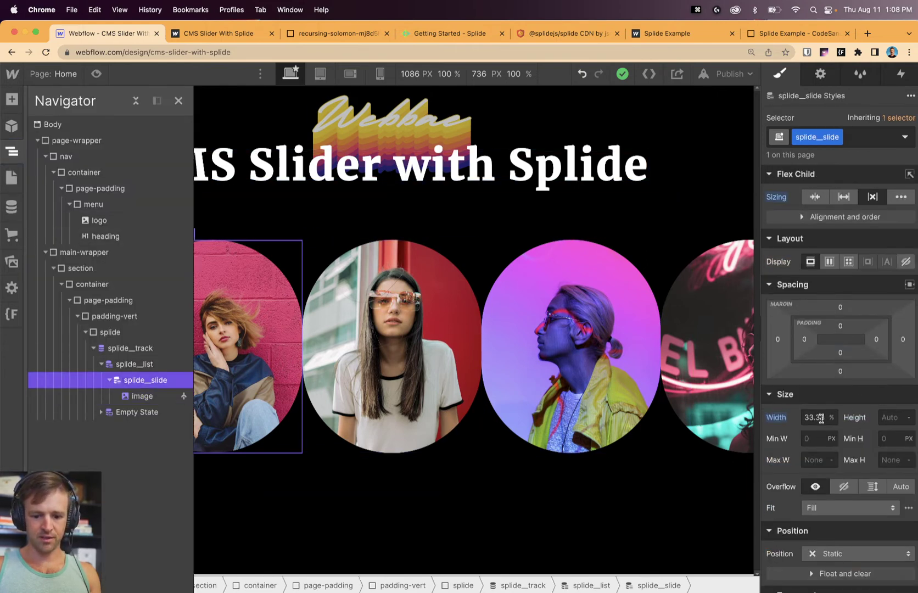
click(228, 35)
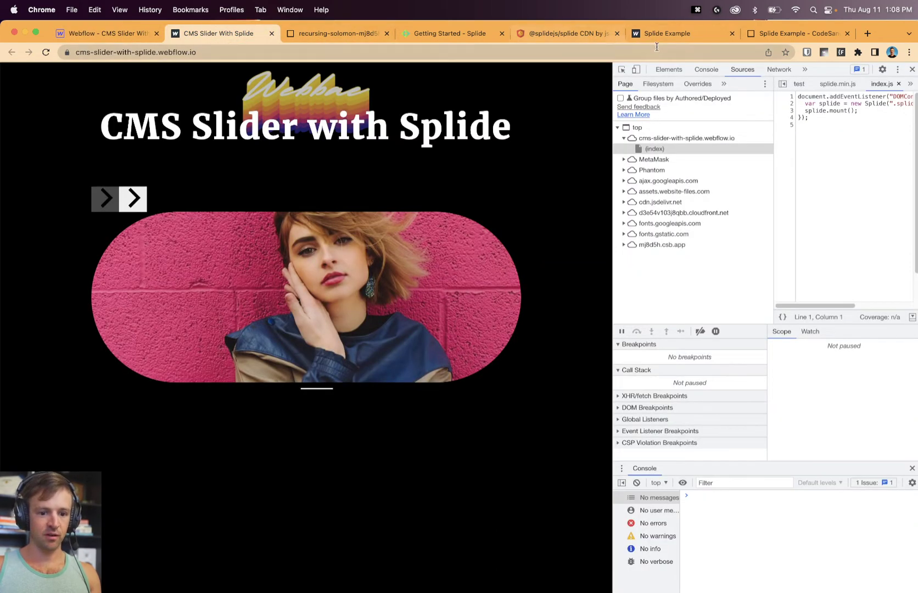
Open the Themes page of Splide's guide and step through the Default theme's preview carousel.
click(428, 35)
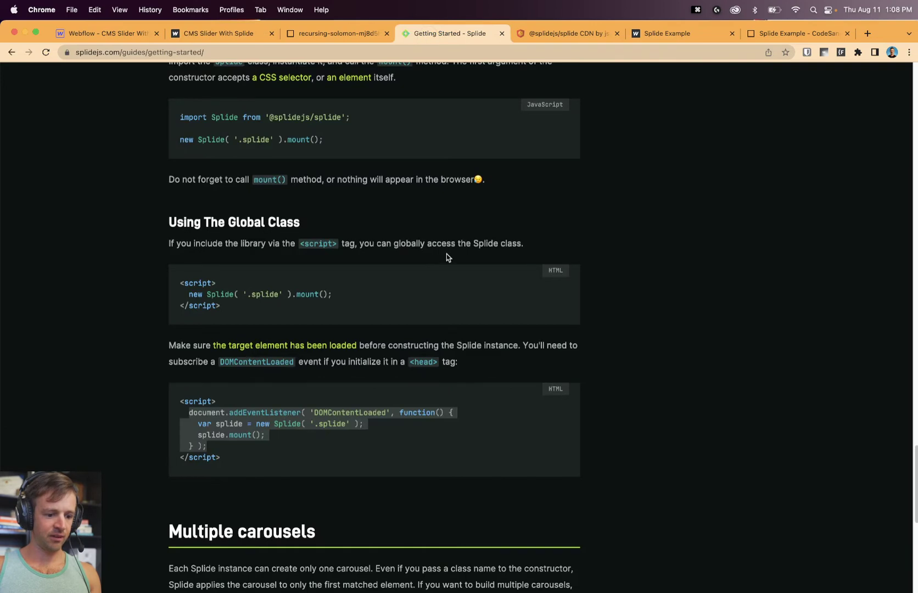
scroll(446, 258, down, 7)
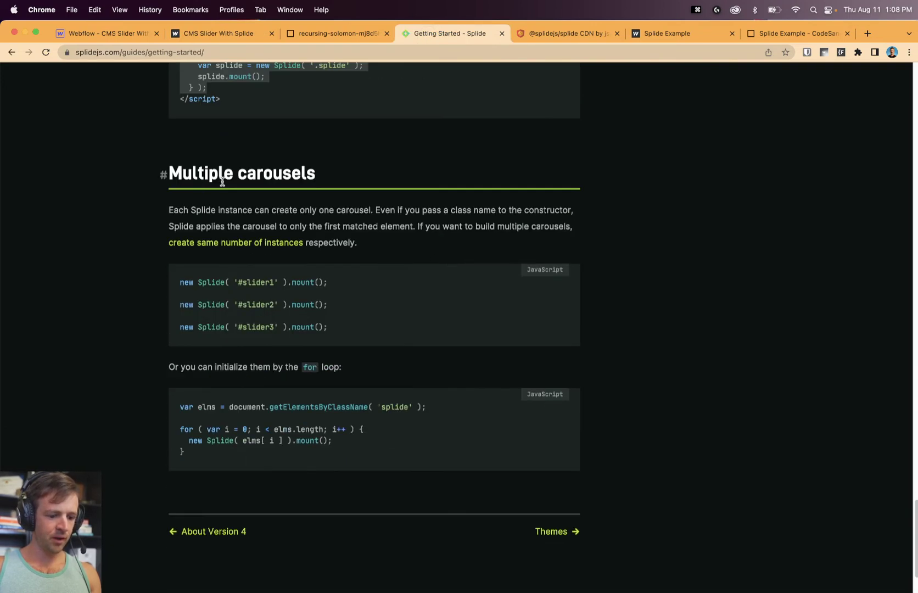
click(551, 532)
scroll(529, 250, down, 10)
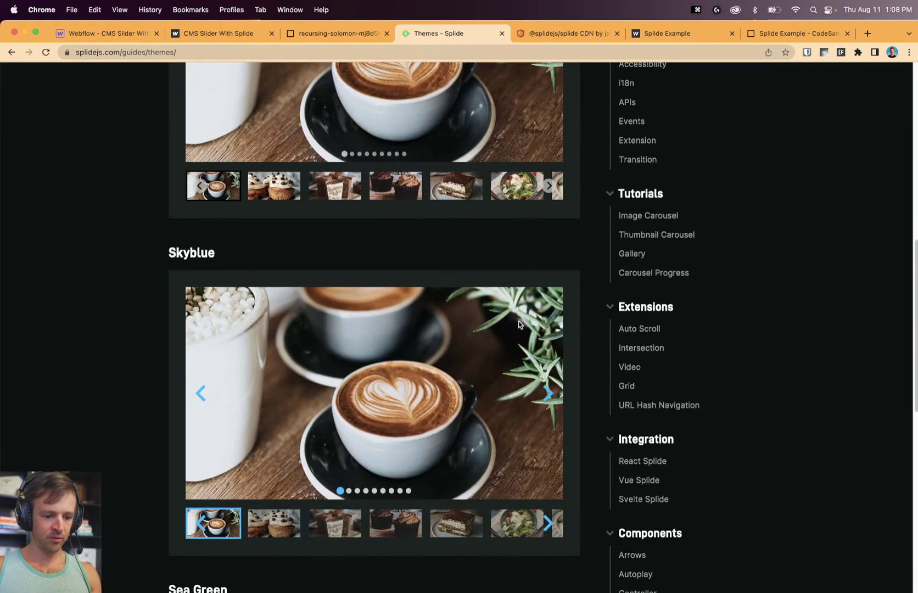
scroll(377, 331, down, 4)
scroll(491, 309, up, 7)
scroll(451, 217, up, 4)
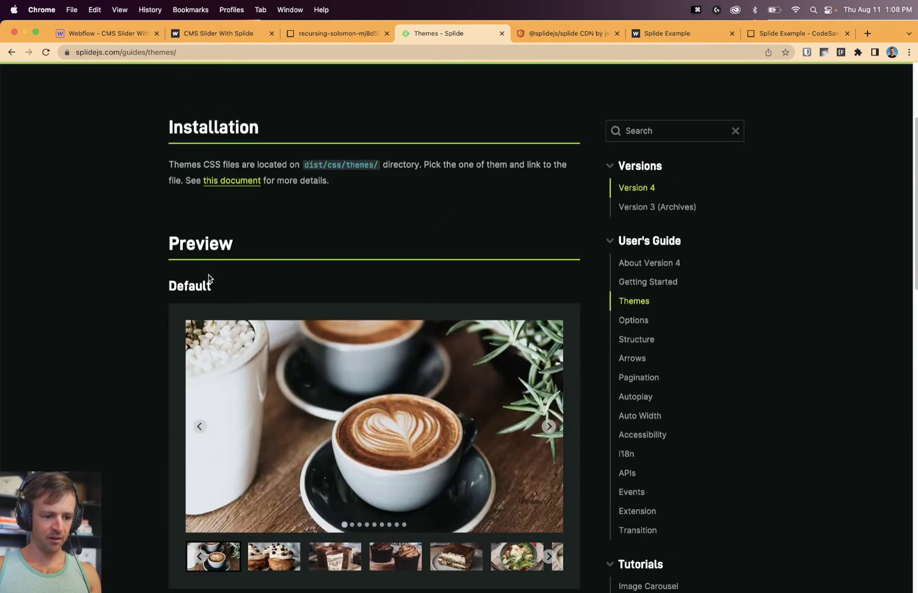
scroll(482, 300, down, 4)
click(548, 232)
click(549, 232)
scroll(532, 330, down, 5)
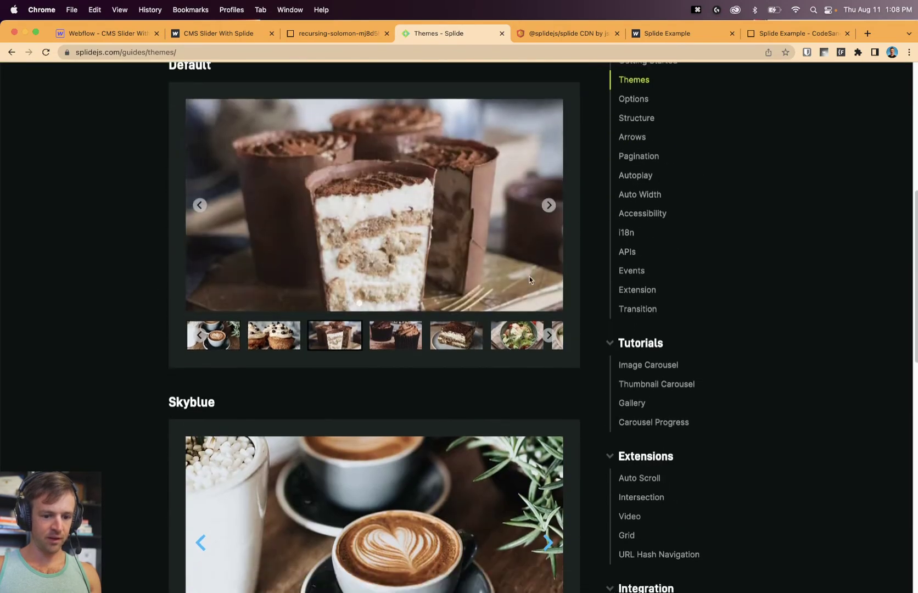
Try the Skyblue theme's preview carousel using its next arrow and several thumbnails.
click(545, 455)
scroll(525, 361, down, 6)
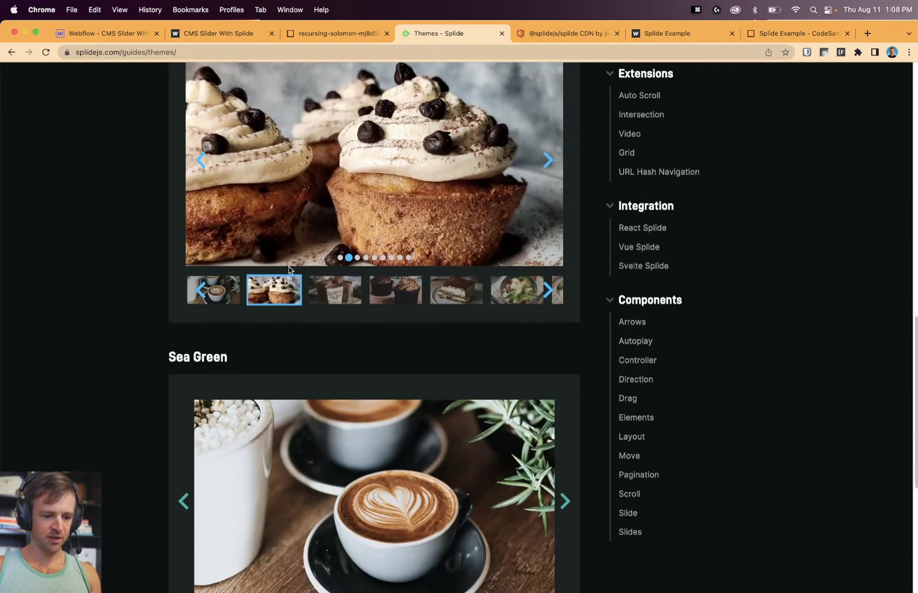
click(324, 290)
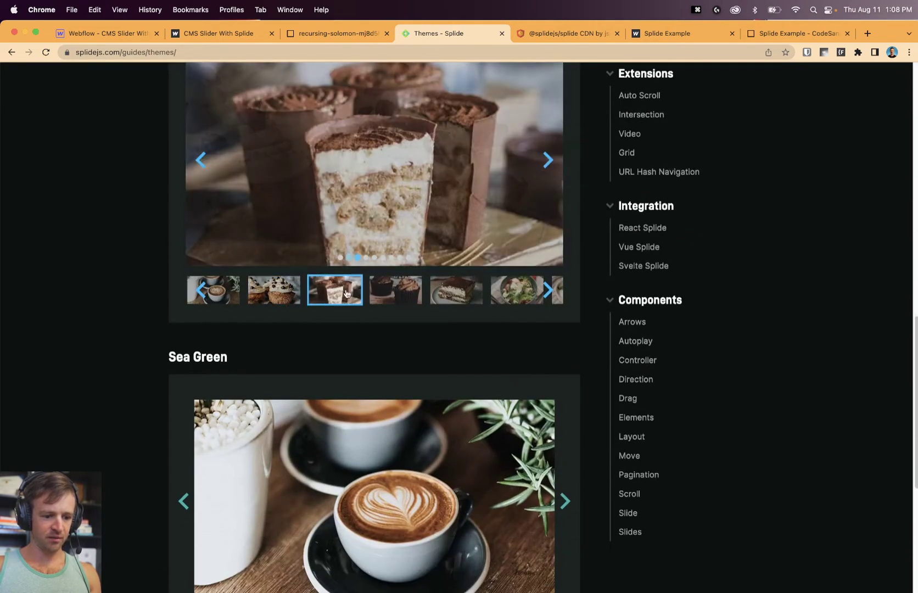
click(395, 291)
click(448, 297)
click(448, 297)
Try the Sea Green theme's preview carousel using its next arrow and thumbnails.
scroll(506, 327, down, 4)
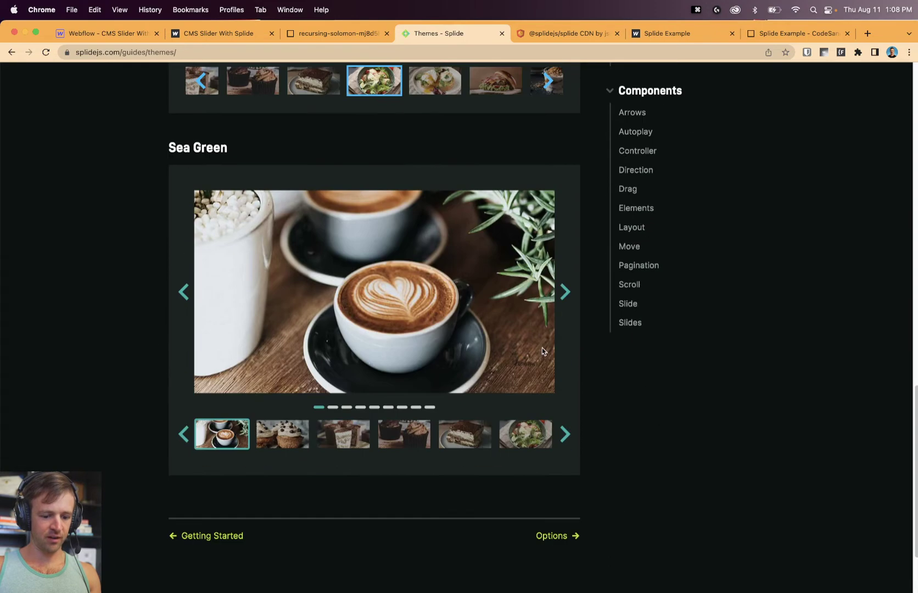
click(563, 294)
click(563, 295)
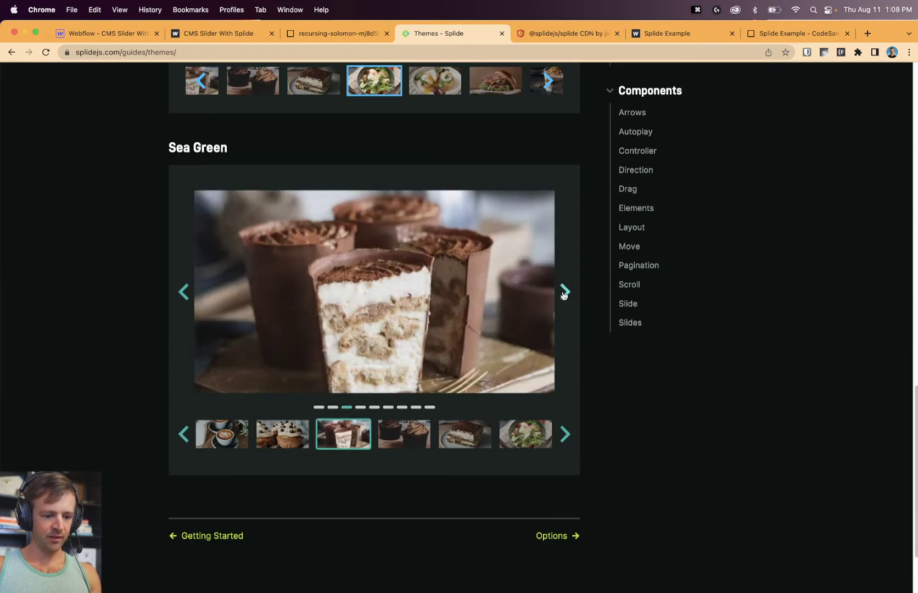
click(563, 295)
click(434, 431)
click(450, 433)
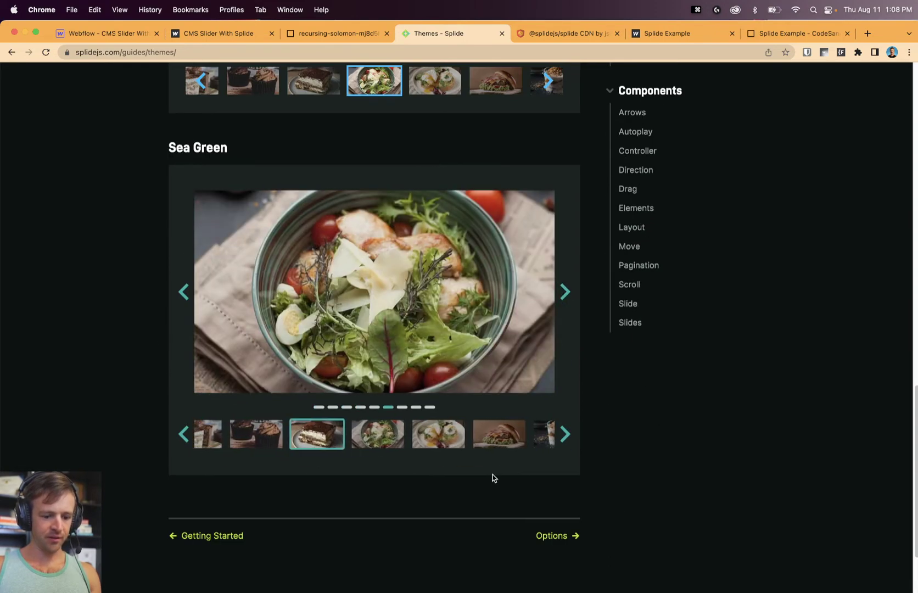
Open Splide's Options guide and examine the By JavaScript example that passes type and perPage to the constructor.
click(557, 538)
scroll(434, 311, down, 2)
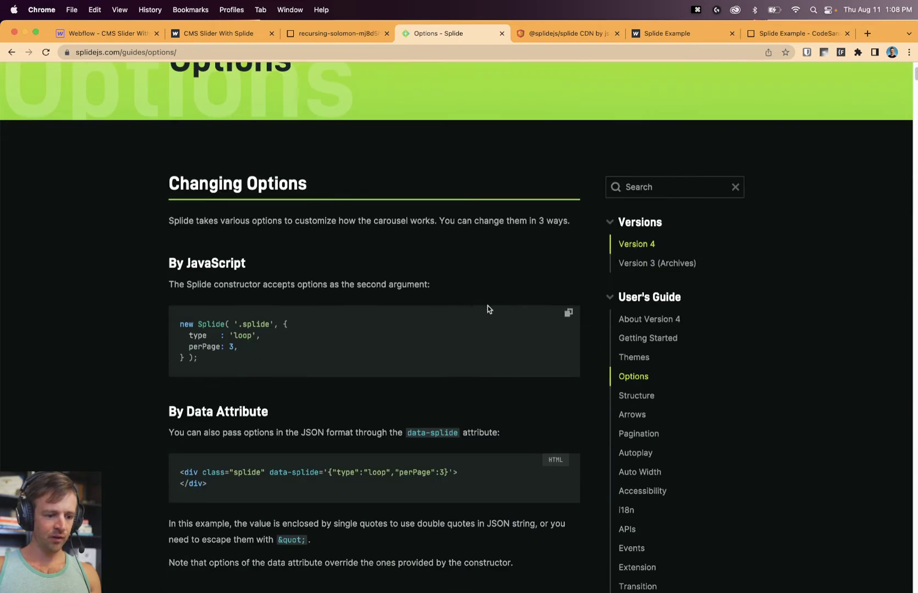
scroll(412, 289, down, 2)
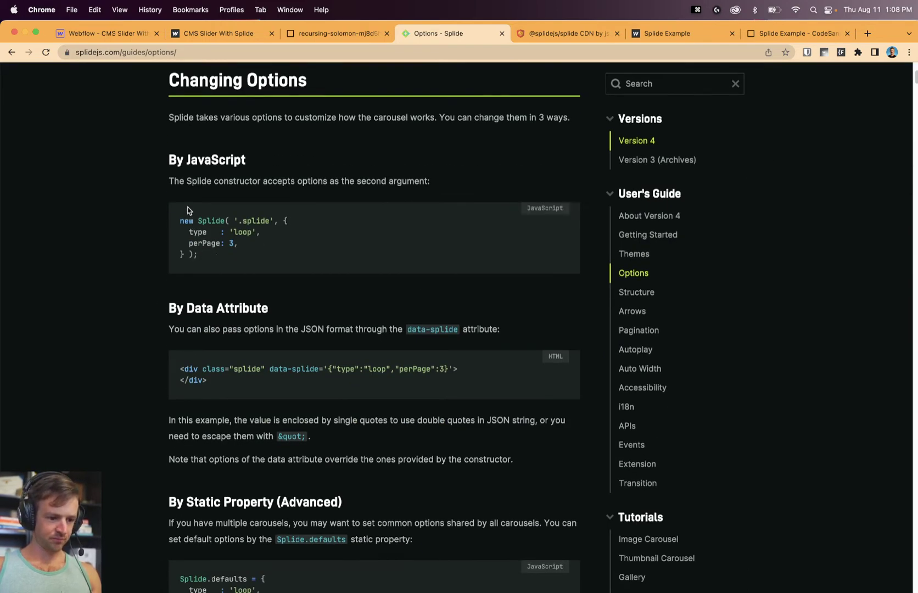
drag(202, 254, 180, 222)
click(283, 237)
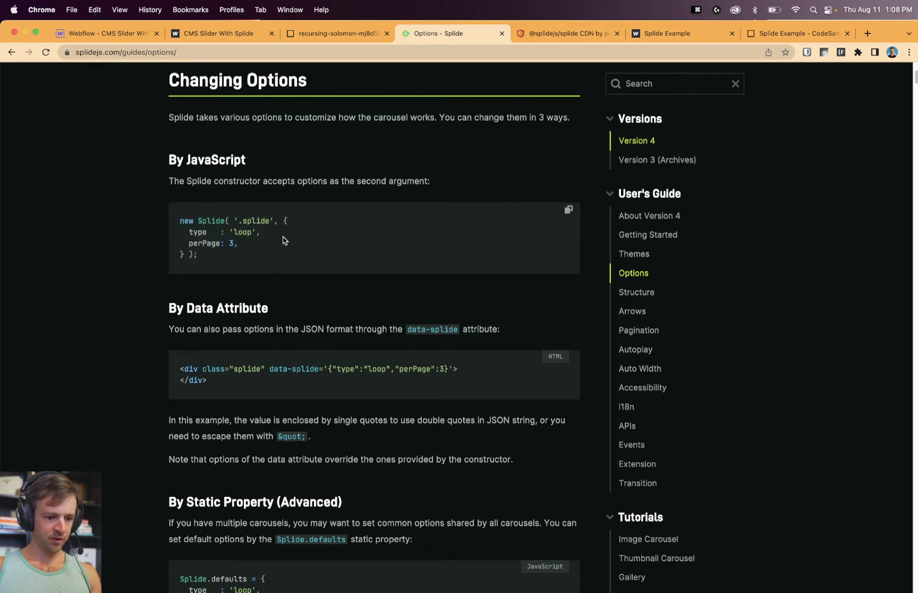
drag(284, 223, 212, 253)
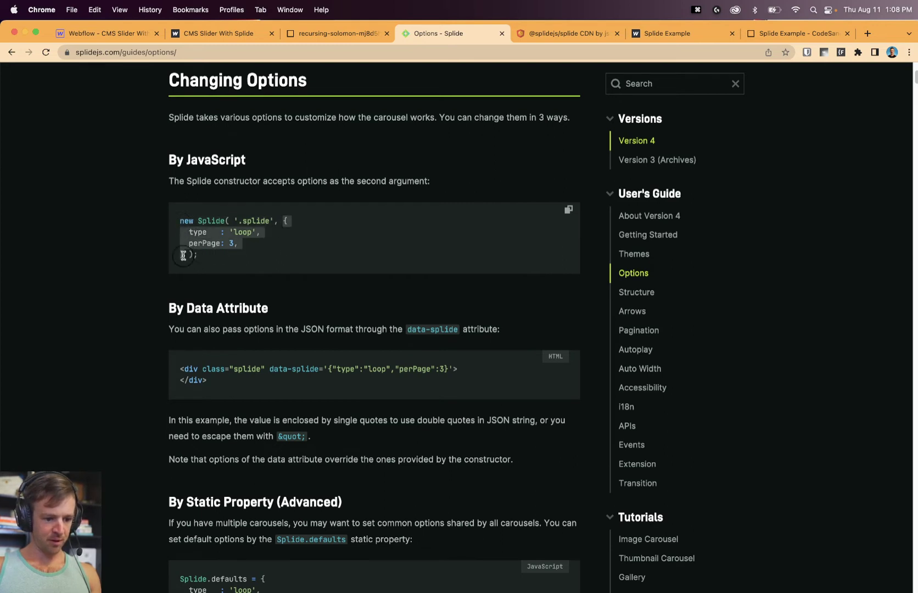
click(213, 244)
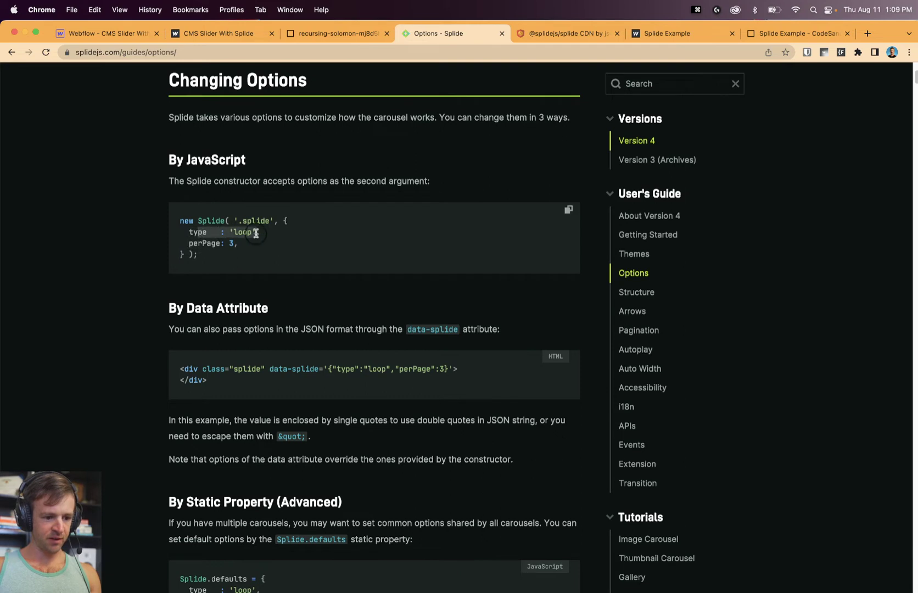
Replace the Splide constructor in the sandbox's index.js with the copied By JavaScript example (type loop, perPage 3), remove the extra semicolon, and save.
click(195, 246)
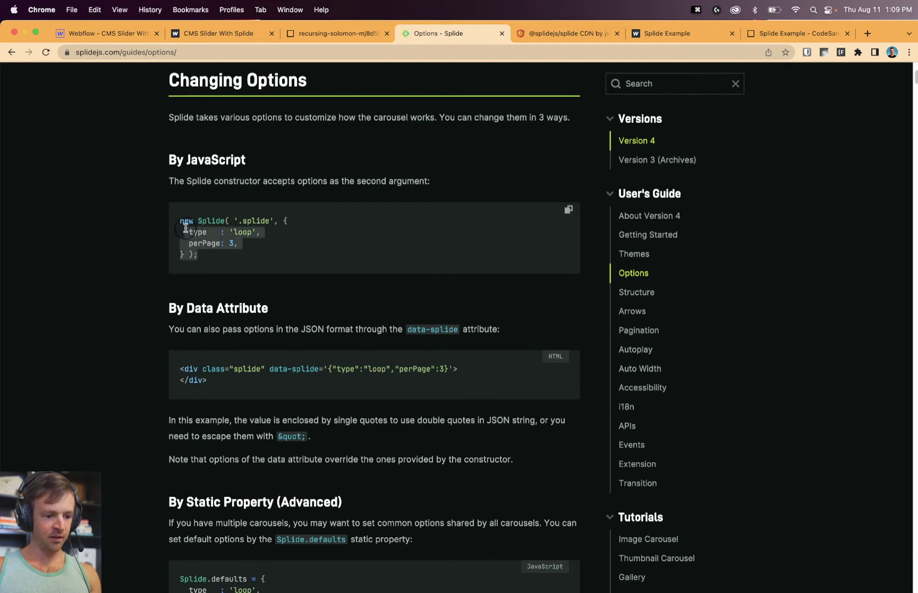
drag(186, 227, 182, 221)
key(super+c)
click(336, 34)
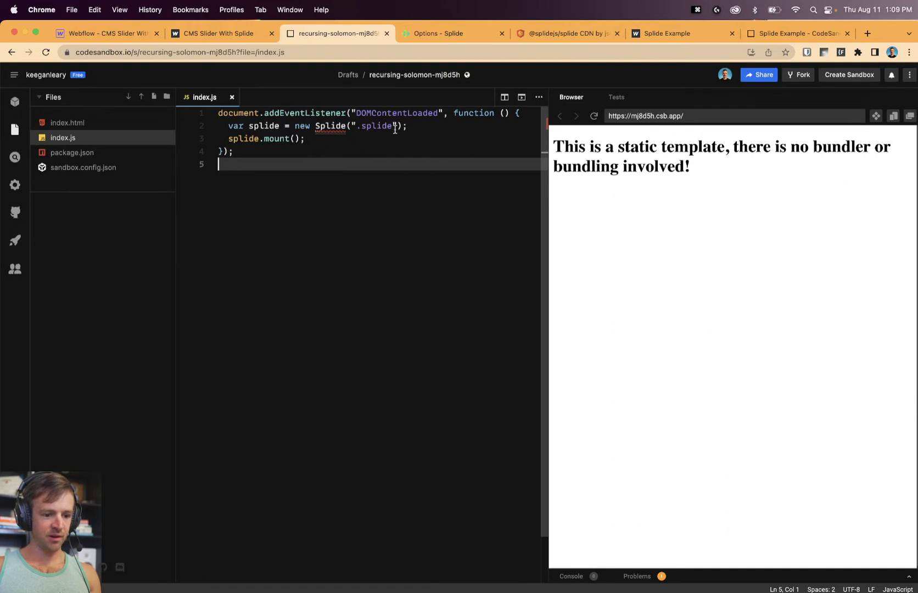
drag(403, 127, 295, 127)
key(super+v)
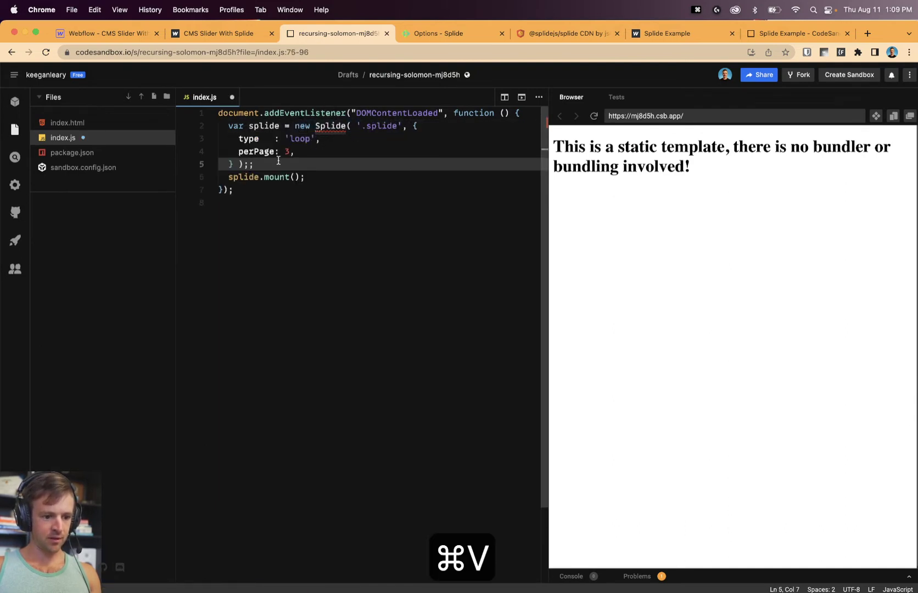
key(BackSpace)
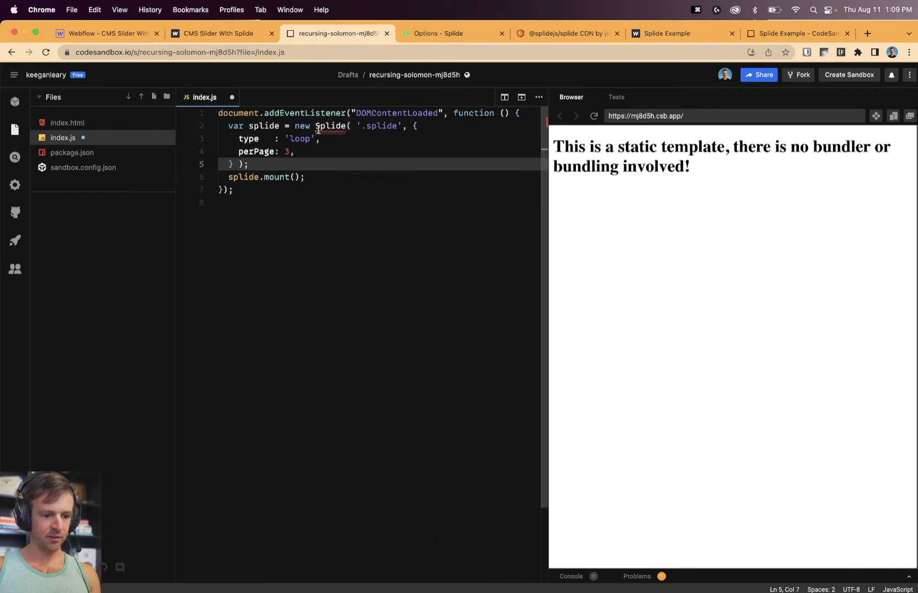
key(super+s)
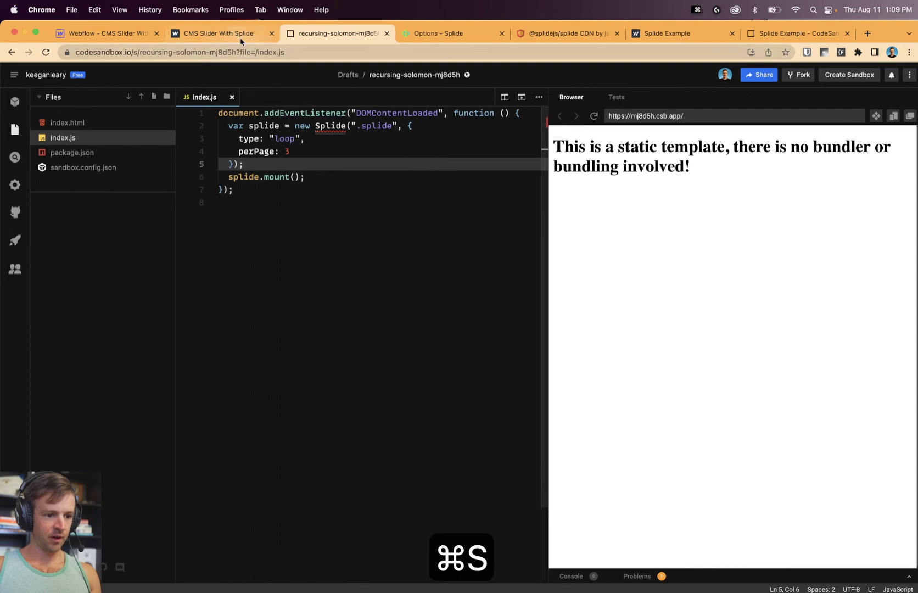
Reload the published site and test the slider's next arrow through the looping slides.
click(240, 34)
key(super+r)
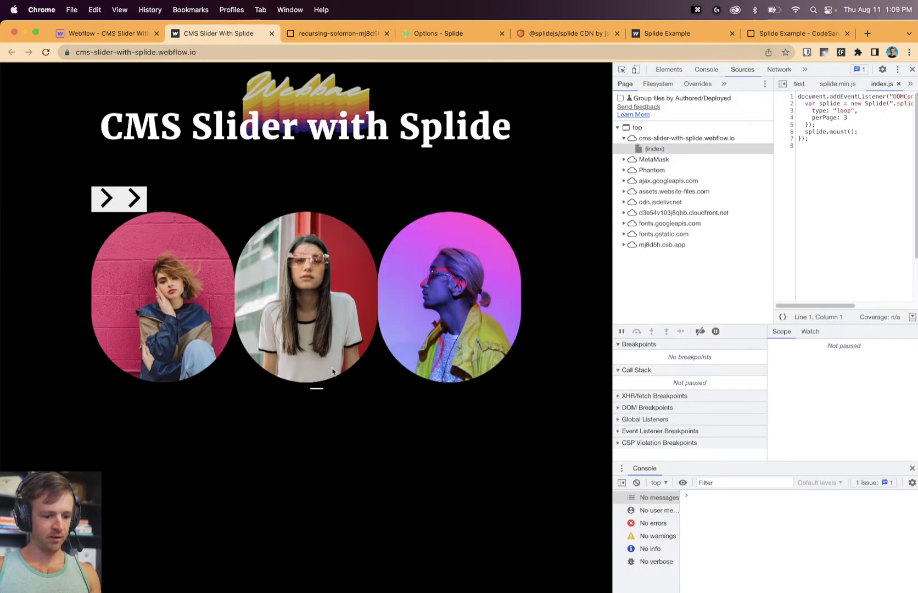
click(133, 192)
click(133, 192)
click(134, 192)
click(134, 193)
click(131, 195)
click(134, 195)
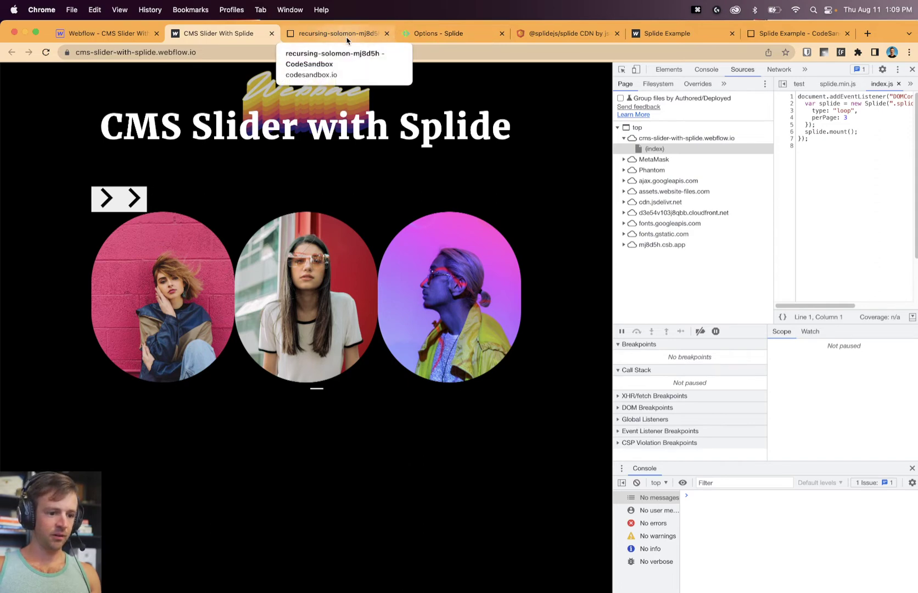
In Splide's Options guide, examine the list of all options and the values available for the type option.
click(423, 34)
scroll(357, 229, down, 3)
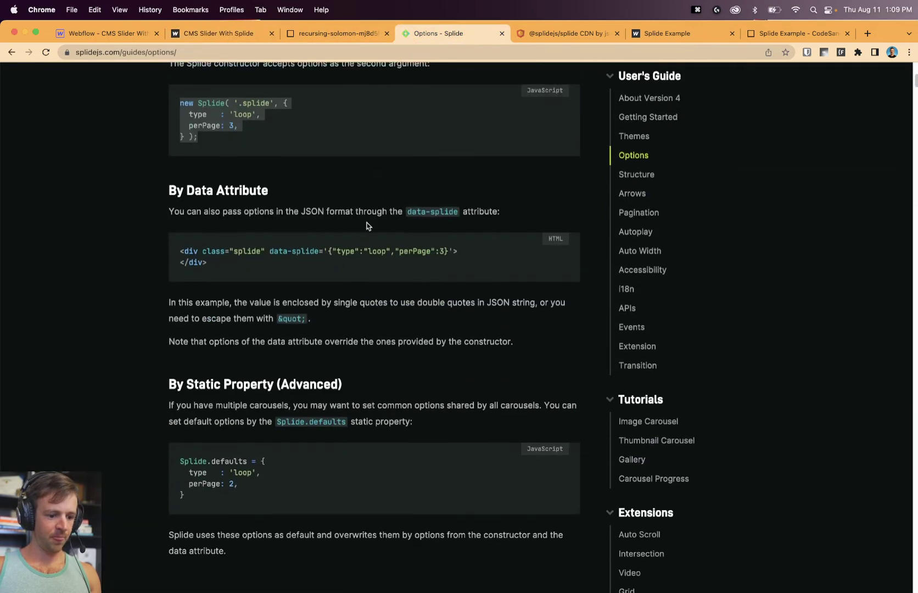
scroll(367, 225, down, 10)
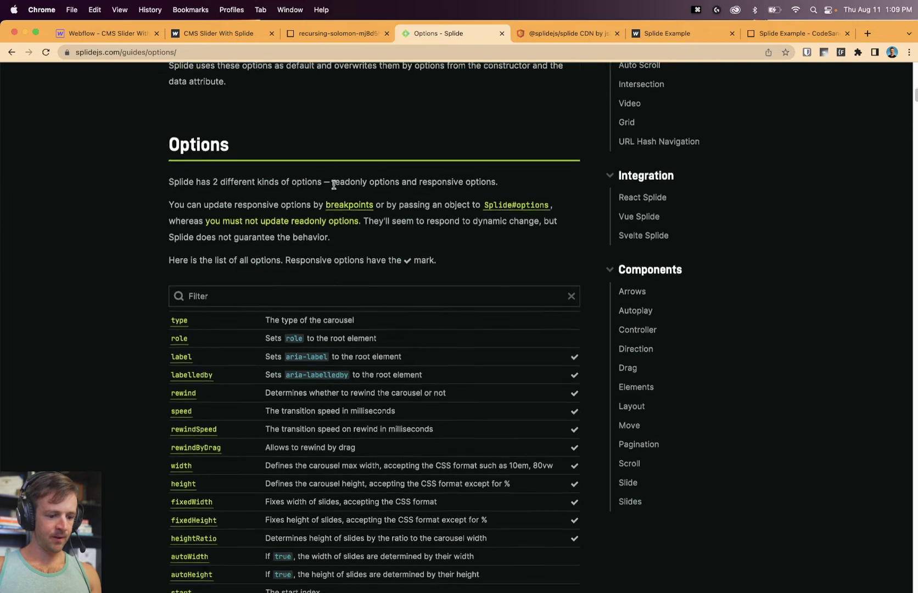
scroll(204, 135, down, 5)
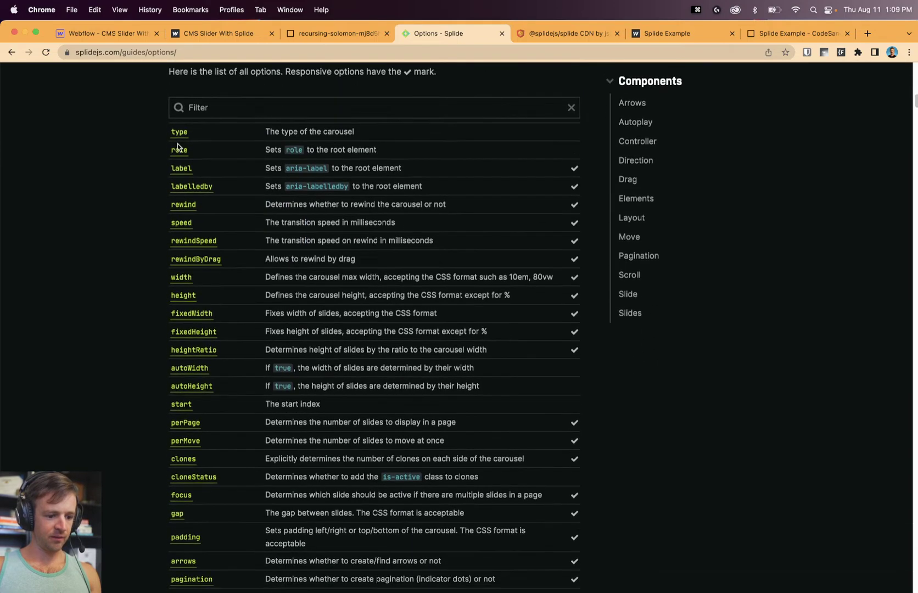
scroll(185, 258, down, 20)
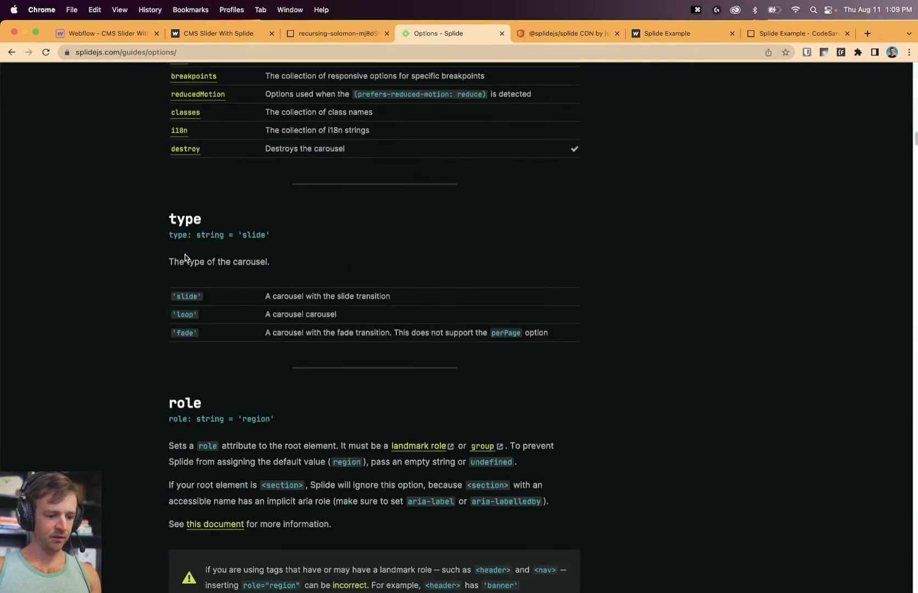
scroll(203, 239, down, 3)
scroll(222, 214, up, 3)
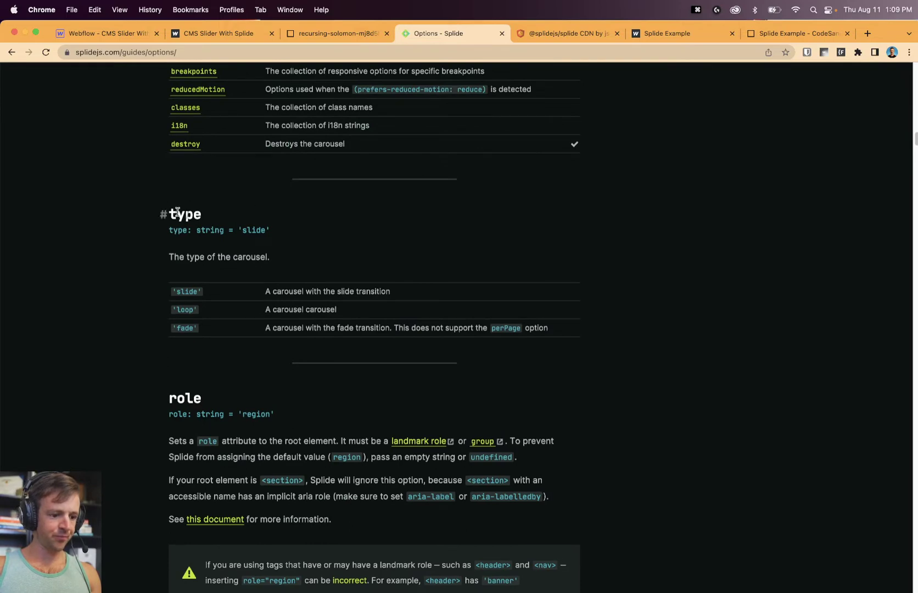
scroll(266, 270, down, 1)
drag(301, 290, 325, 290)
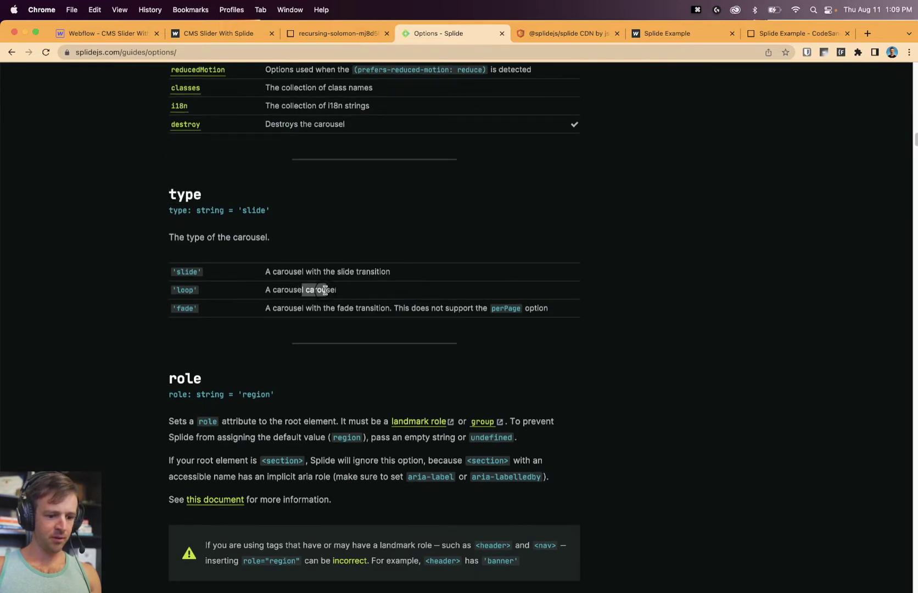
click(307, 288)
Find the rewind option in the Options guide and page its preview carousel past the last slide.
scroll(375, 195, down, 3)
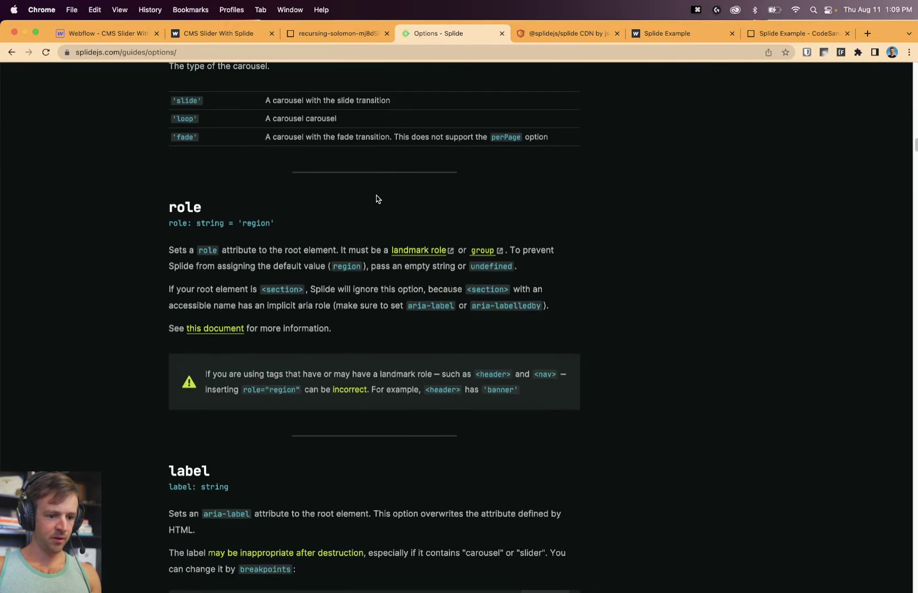
scroll(247, 207, down, 1)
scroll(354, 205, down, 8)
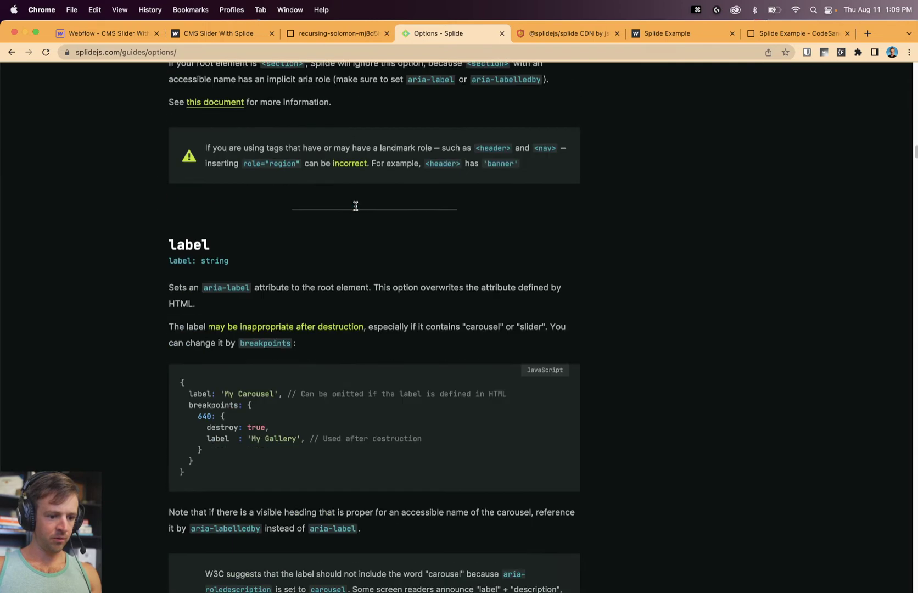
scroll(353, 207, down, 15)
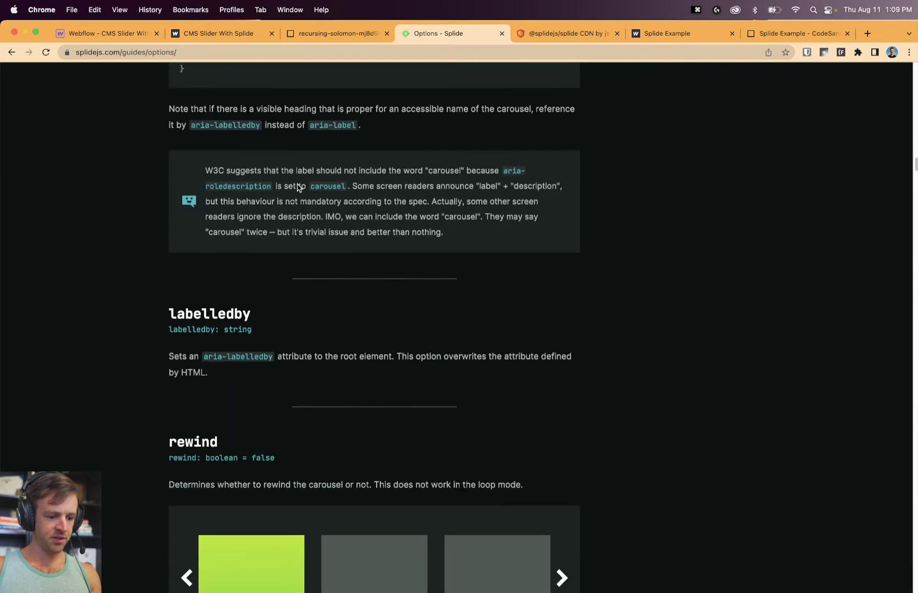
scroll(377, 196, up, 2)
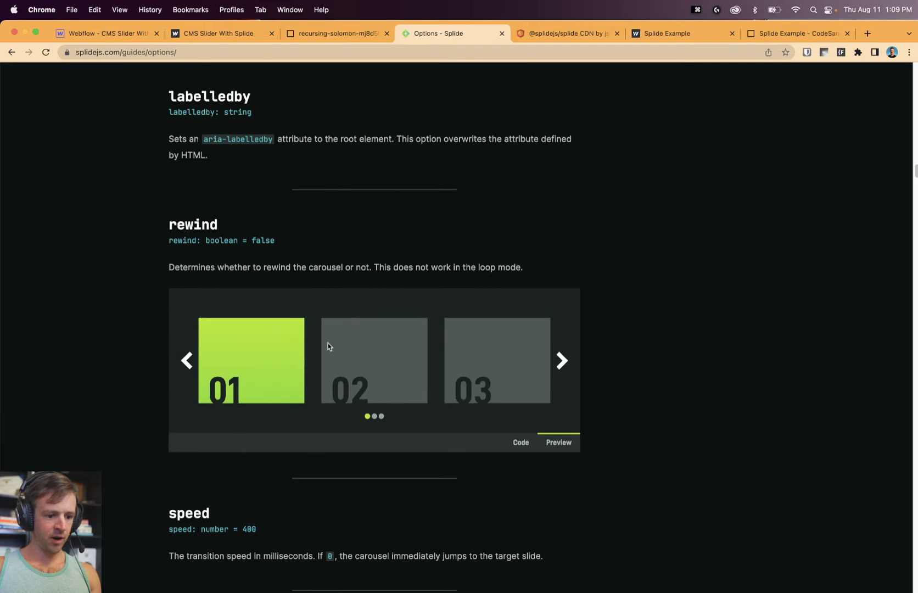
click(560, 361)
click(561, 361)
click(560, 360)
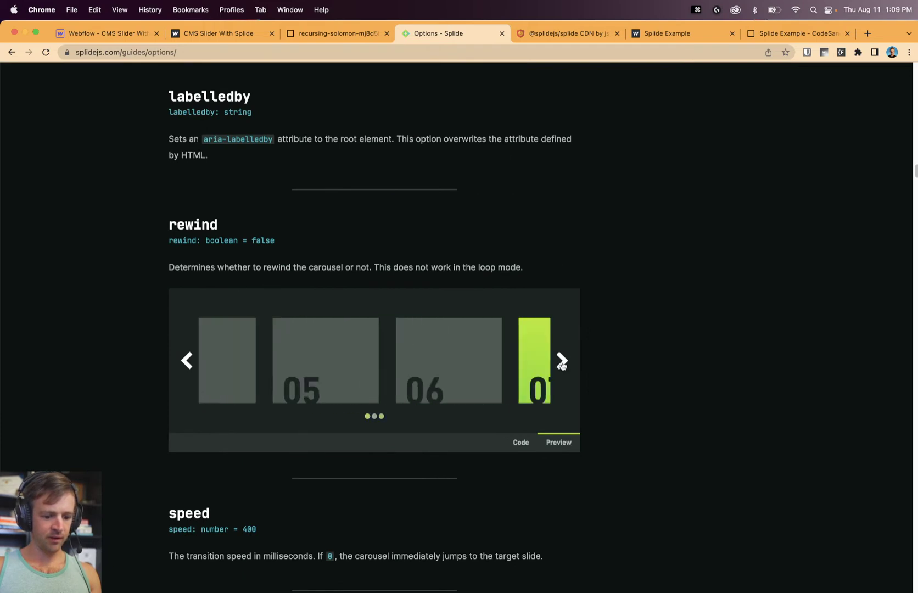
click(559, 371)
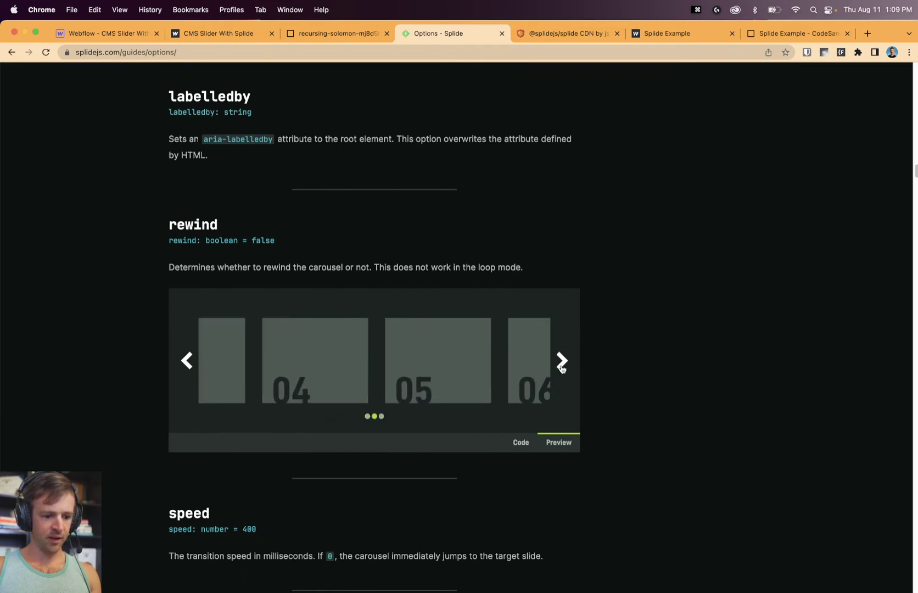
click(559, 371)
click(559, 372)
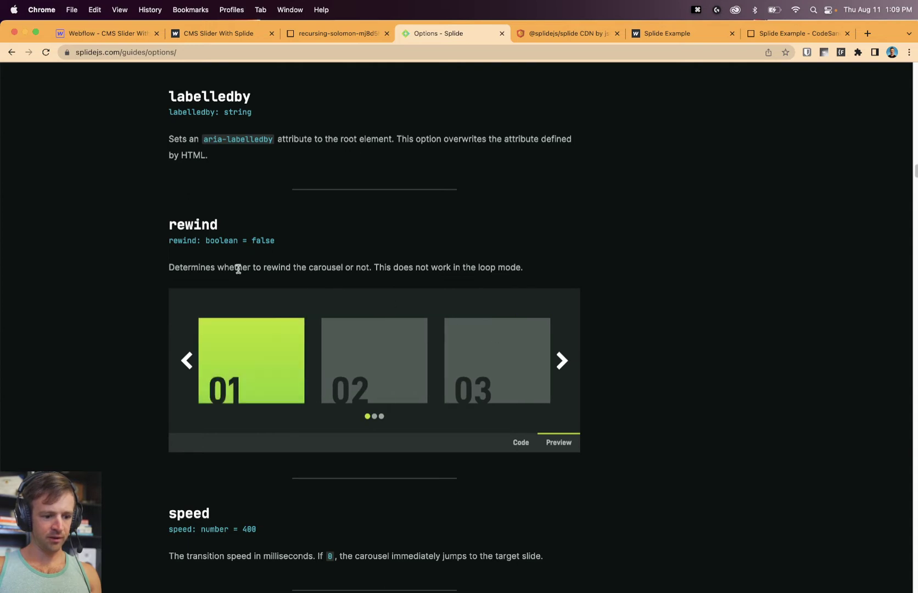
In the Options guide, read the rewind description, page its preview carousel, and review the speed option.
drag(238, 269, 455, 268)
click(459, 270)
triple_click(438, 268)
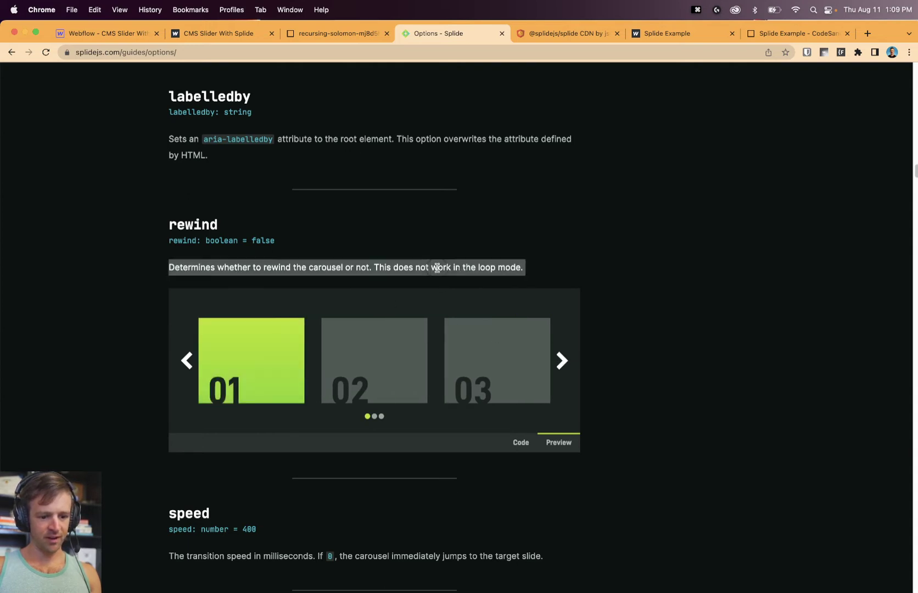
click(560, 364)
click(561, 365)
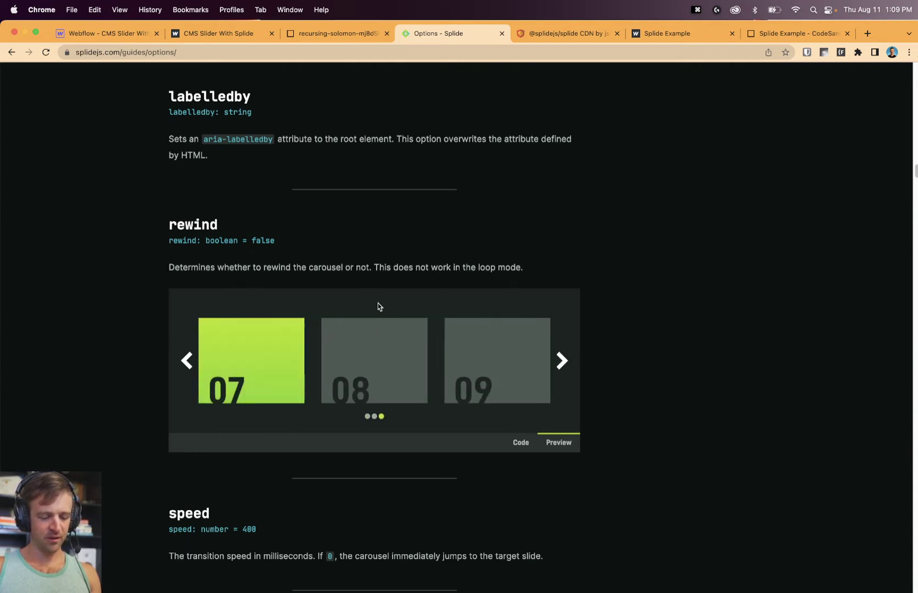
scroll(378, 305, down, 2)
scroll(403, 307, down, 4)
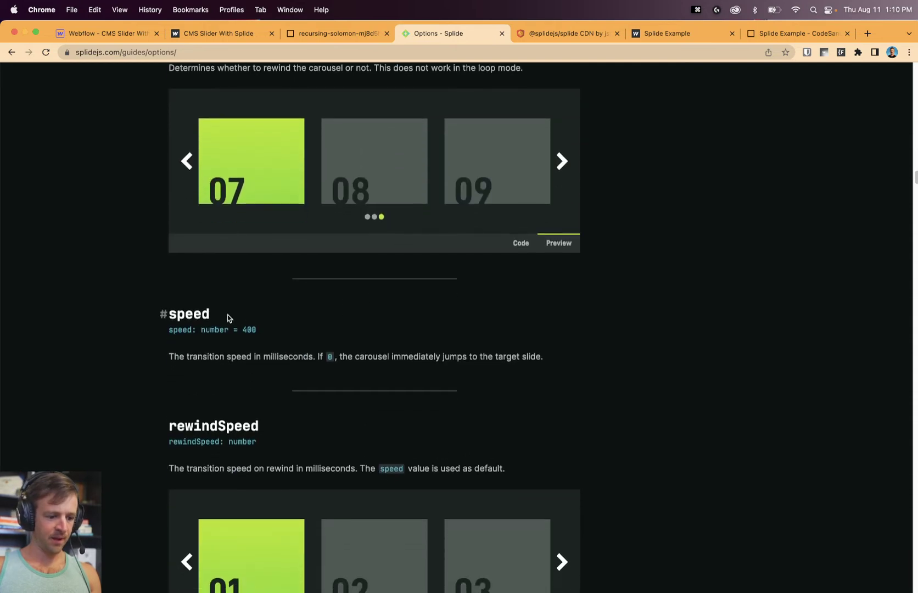
drag(246, 352, 367, 351)
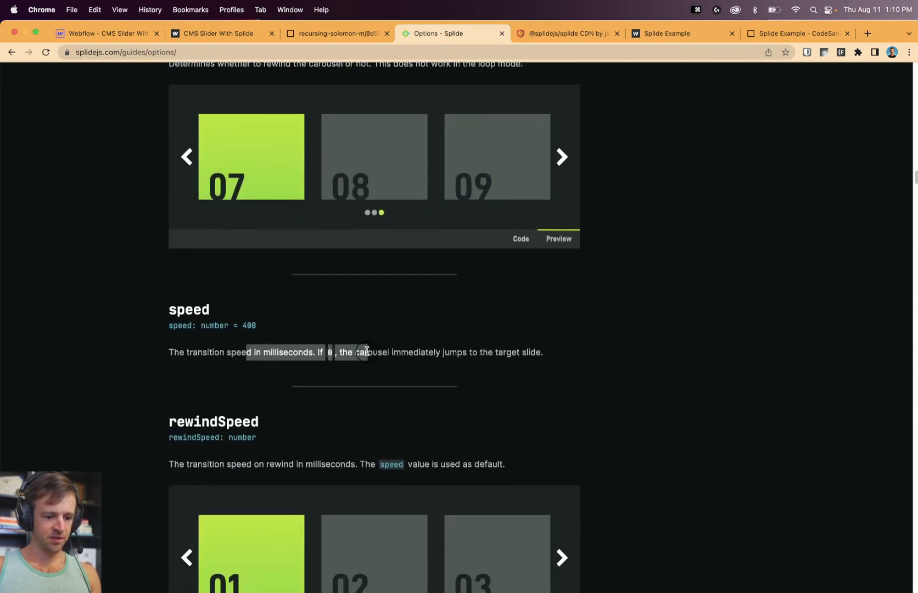
click(411, 350)
Add speed: 800 after perPage in the Splide options of the sandbox's index.js and save.
click(334, 34)
click(291, 152)
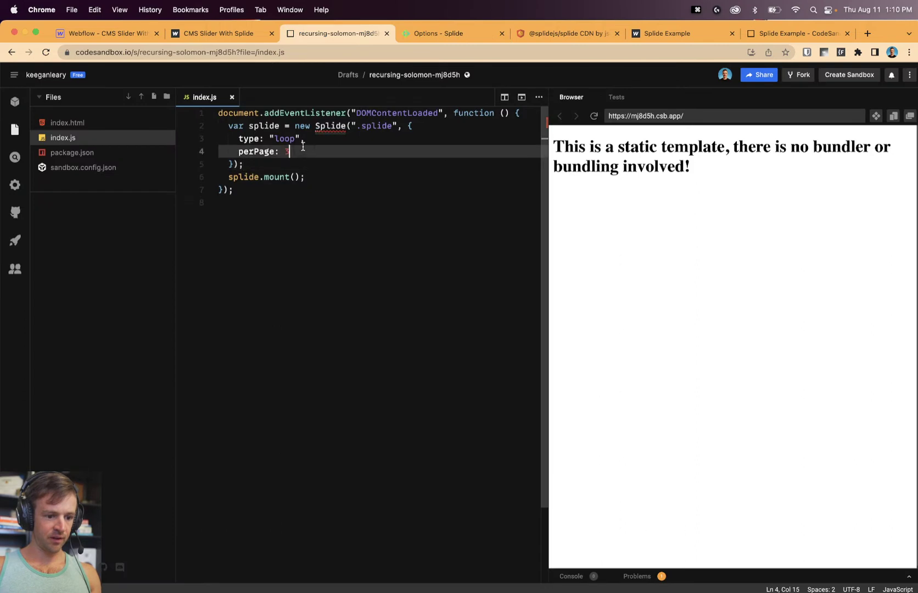
text(,)
key(Return)
text(speed:)
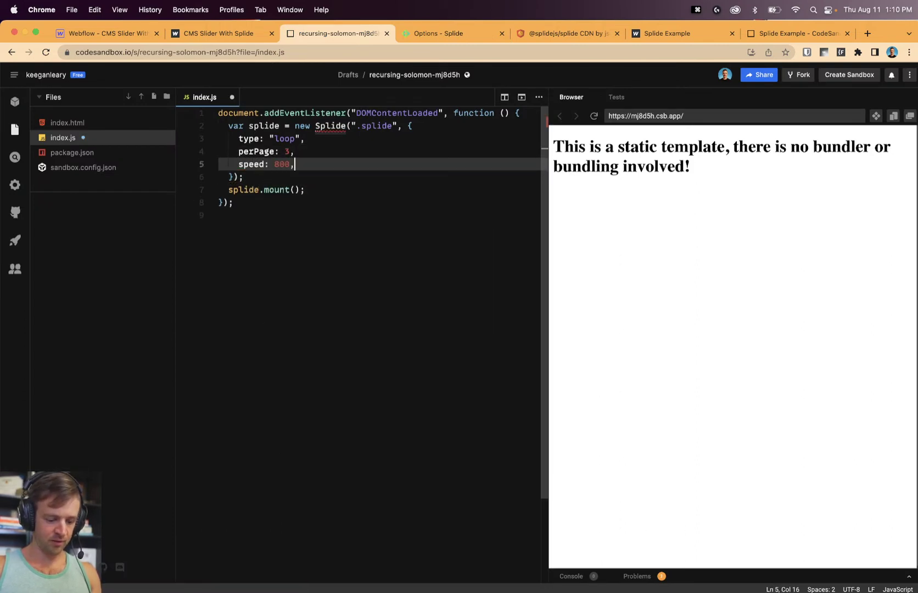
key(super+s)
Reload the published site and advance the slider once to test the 800 ms transition.
click(218, 33)
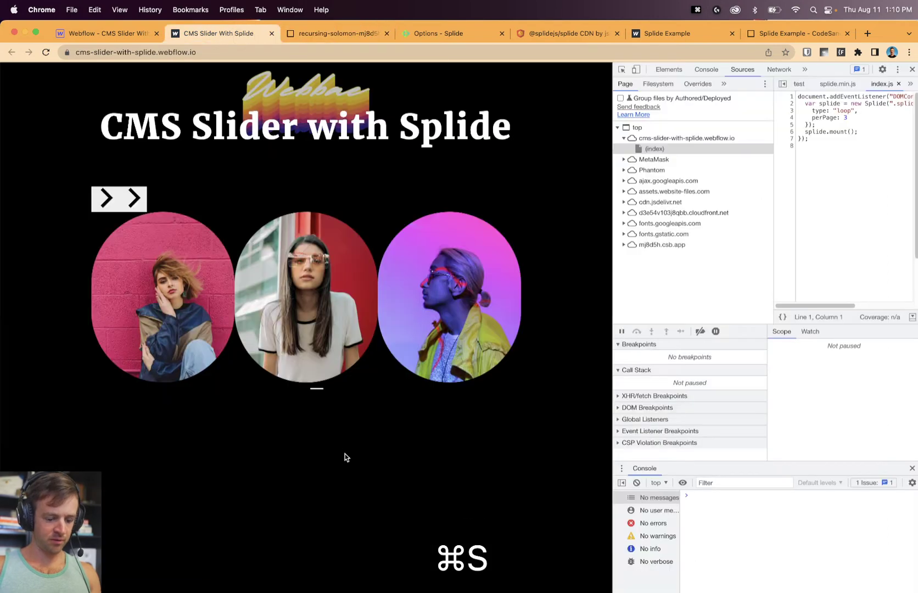
key(super+r)
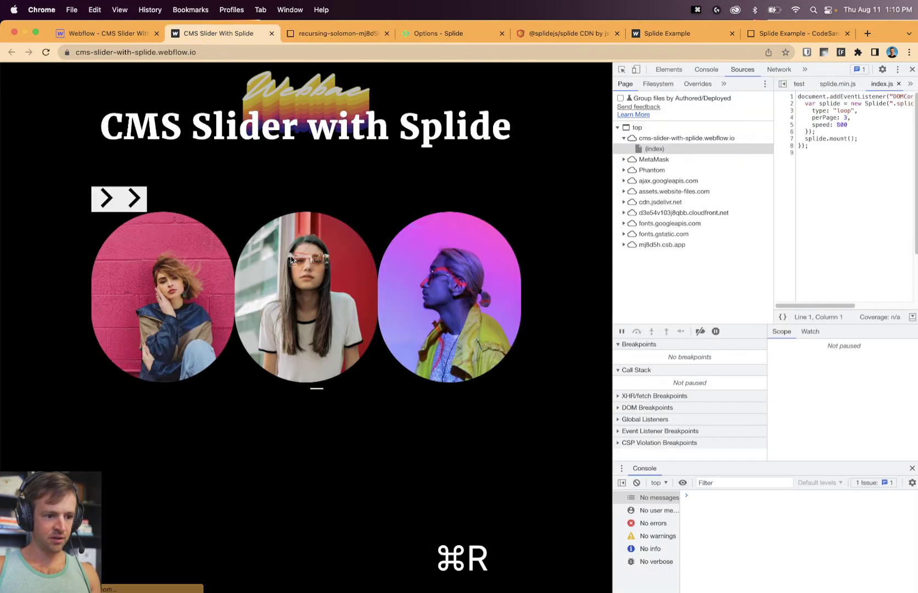
click(133, 199)
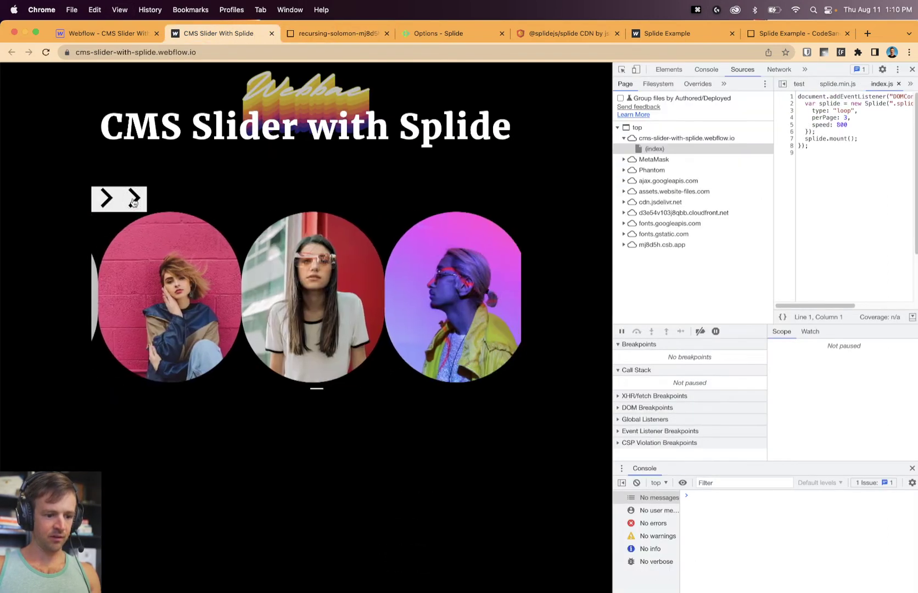
Set the speed option in the sandbox's index.js to 500 and save the file.
click(296, 34)
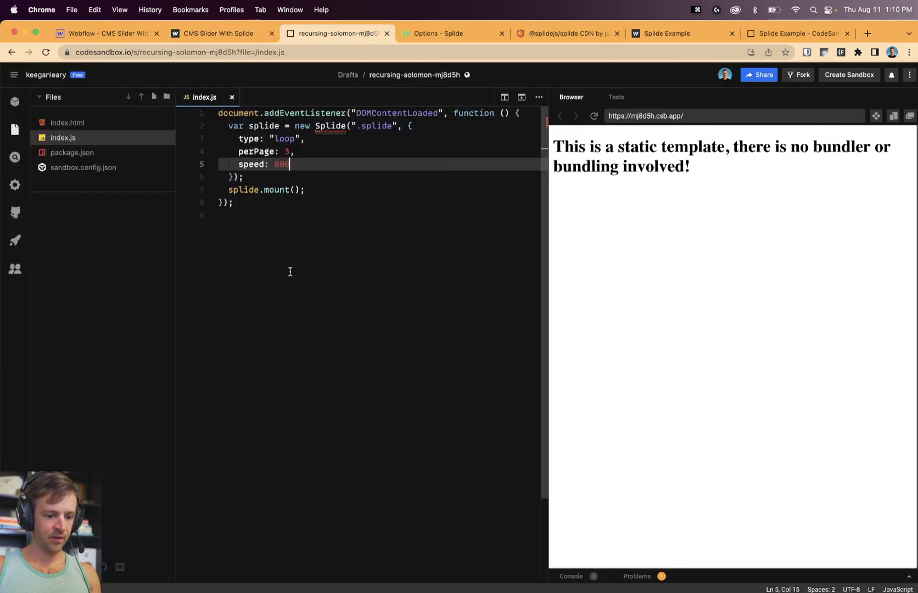
double_click(287, 165)
text(500)
key(super+s)
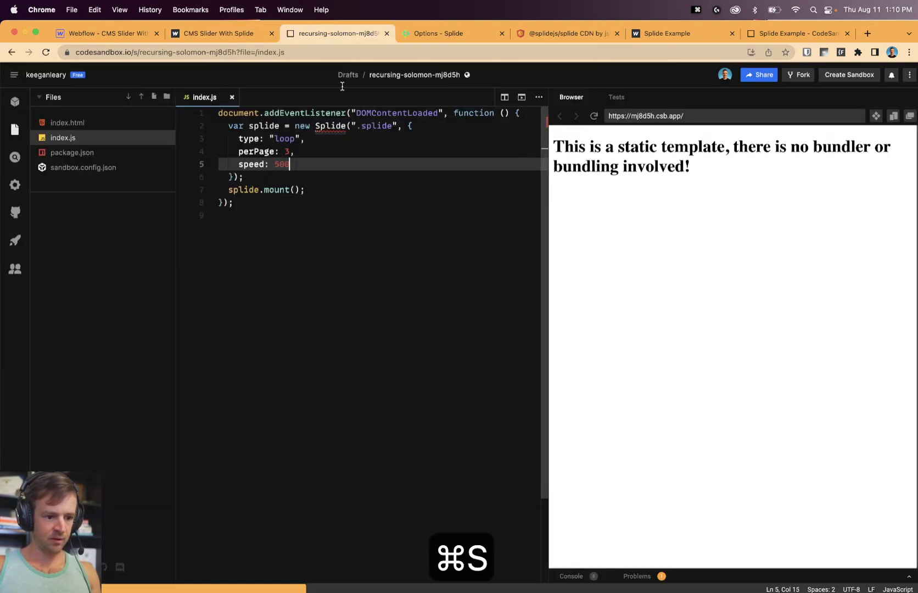
Reload the published site and advance the slider several times to test the 500 ms speed.
click(242, 34)
key(super+r)
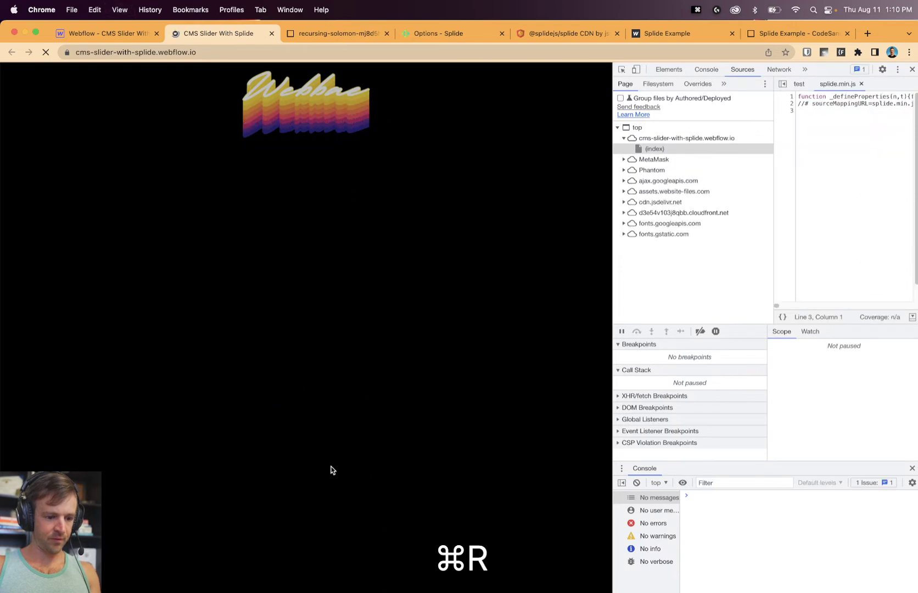
click(139, 202)
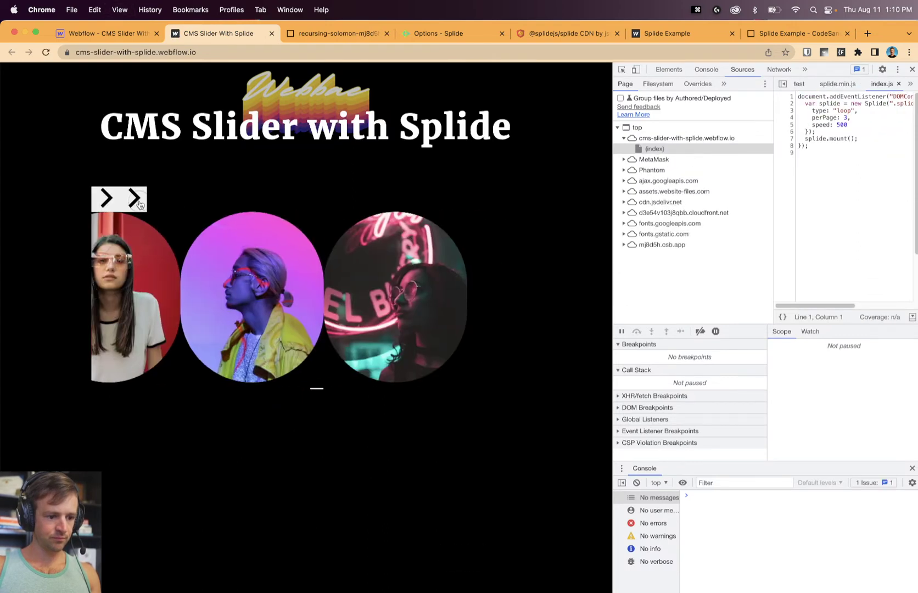
click(139, 202)
click(139, 202)
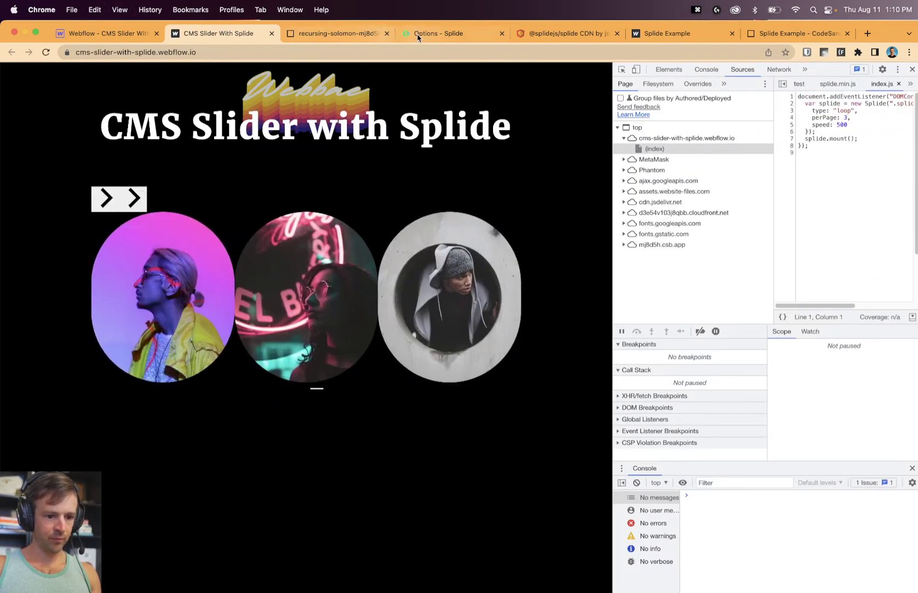
Examine the rewindSpeed option in Splide's Options guide and return to the rewind section.
click(418, 35)
scroll(307, 371, down, 3)
scroll(343, 253, down, 1)
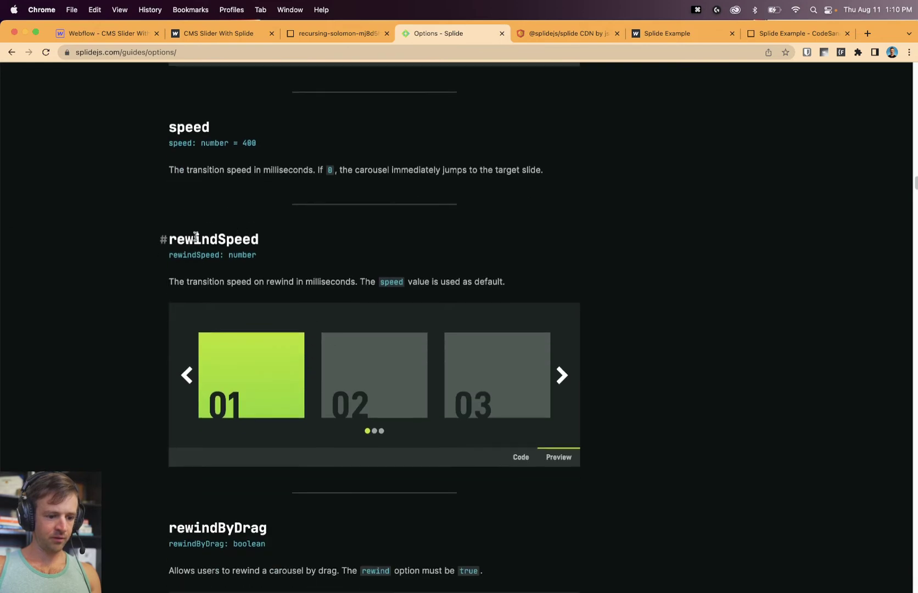
drag(193, 240, 264, 241)
click(353, 262)
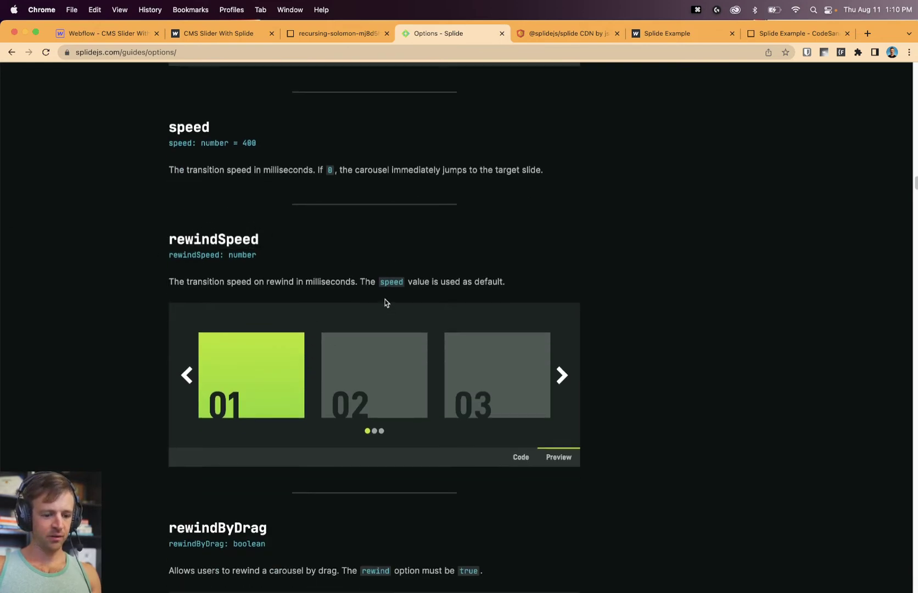
scroll(386, 301, up, 10)
scroll(388, 299, down, 2)
In index.js, add rewind: true after speed, change the type from loop to slide, and save.
click(324, 36)
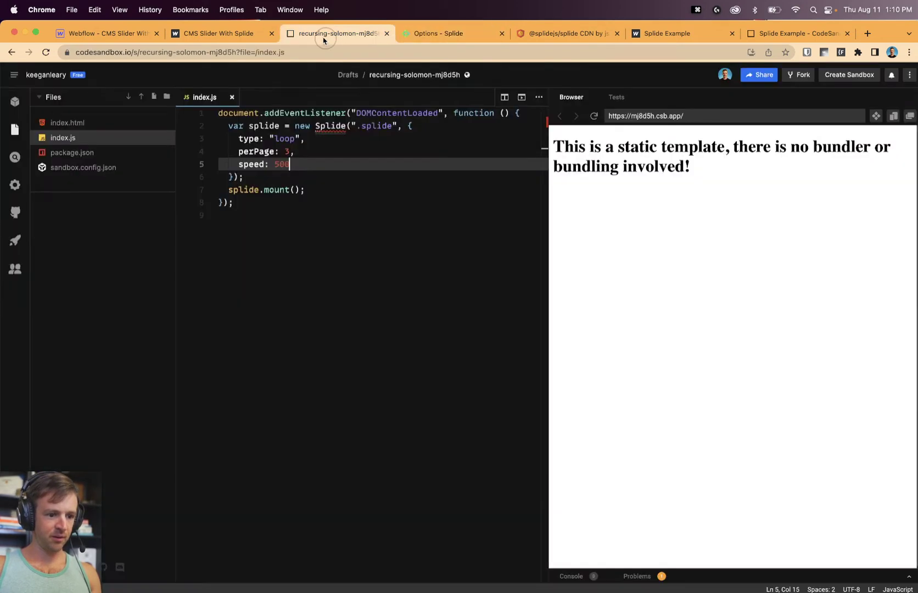
key(Return)
text(rewind)
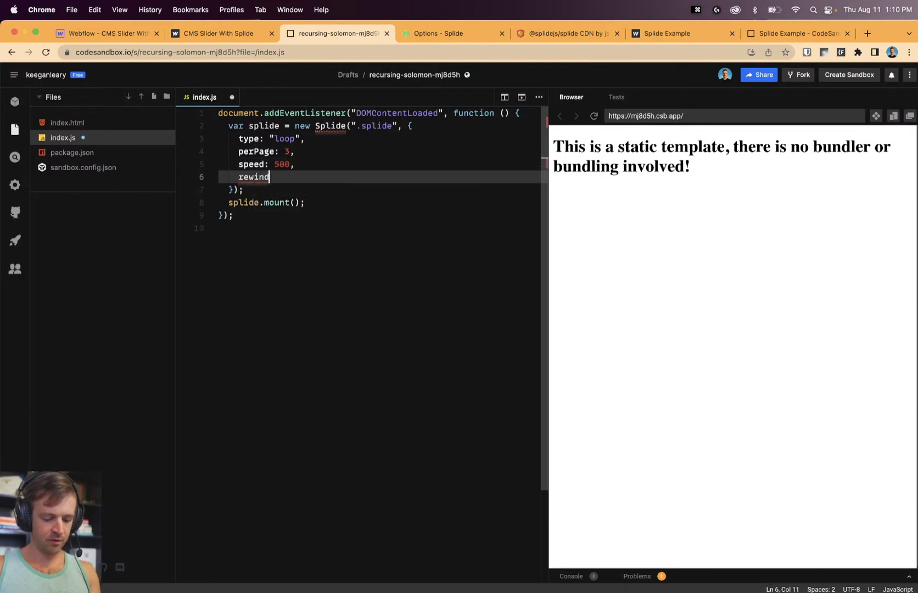
text(: true,)
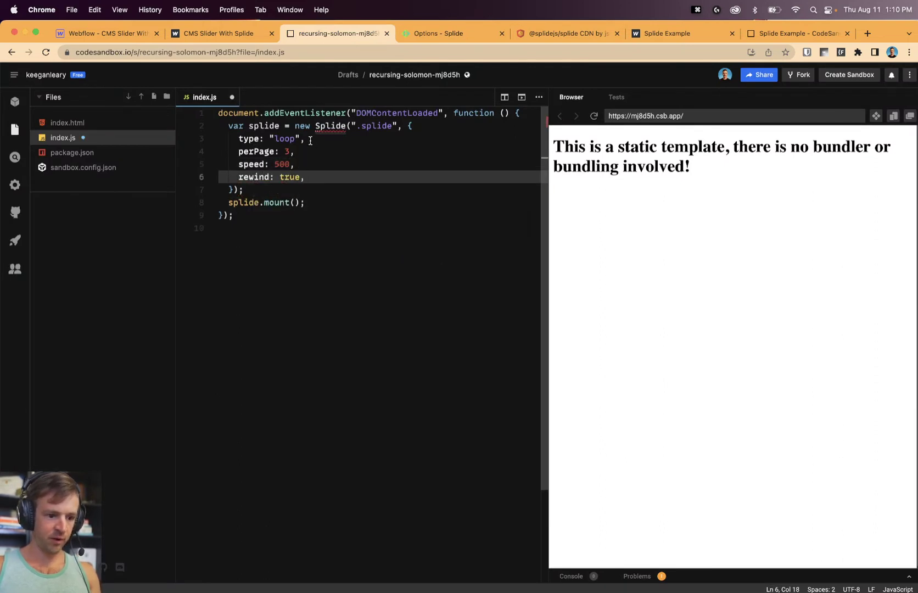
double_click(285, 139)
text(slide)
key(super+s)
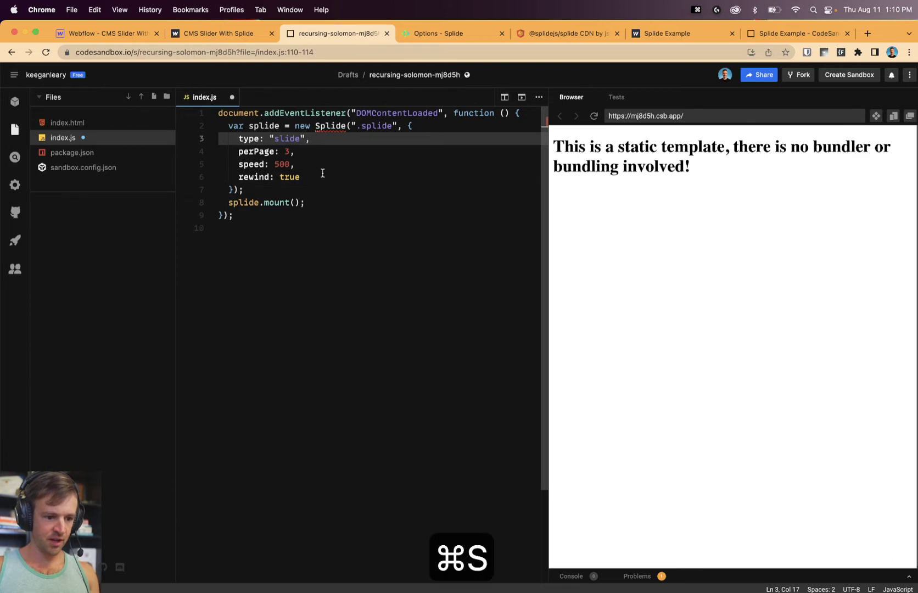
click(321, 175)
Reload the published site and advance the slider past its last slide to test rewinding.
click(218, 33)
key(super+r)
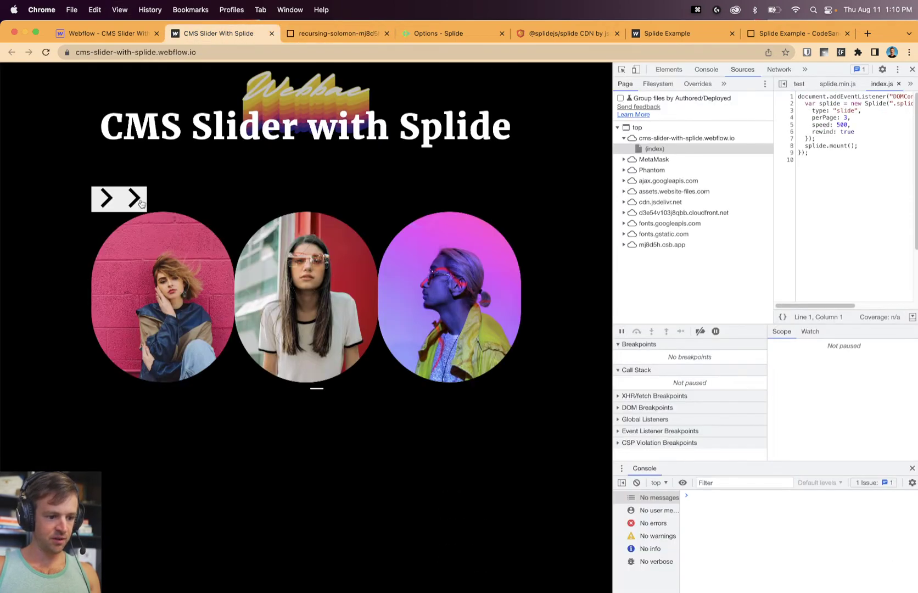
click(141, 201)
click(140, 201)
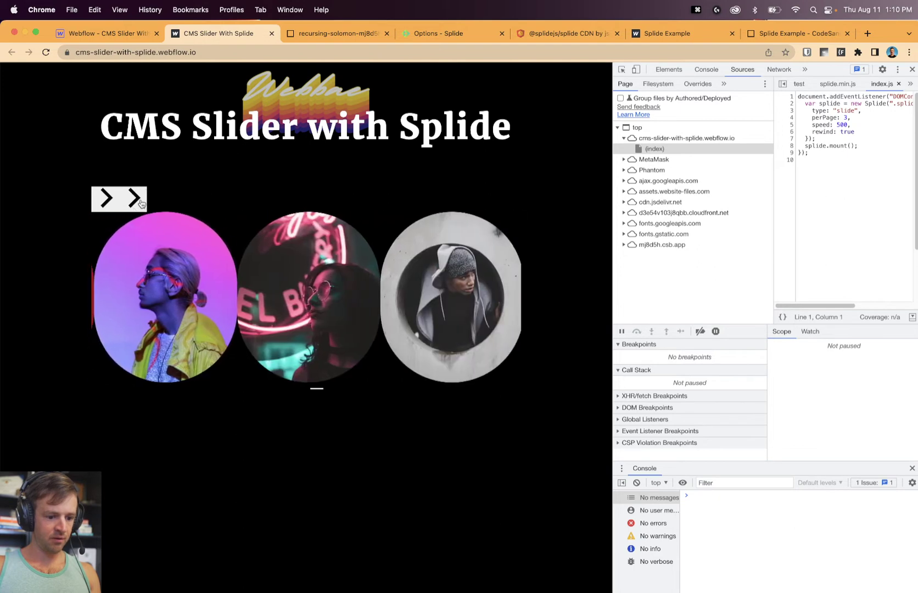
click(140, 201)
click(140, 201)
Add rewindSpeed: 200 after rewind in index.js, checking the option's description in the Options guide, and save.
click(307, 33)
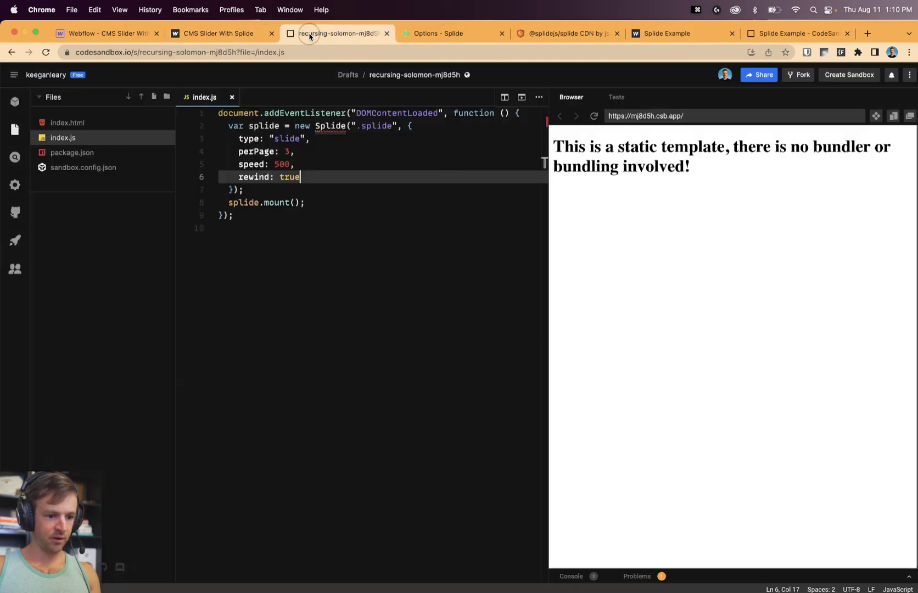
text(,)
key(Return)
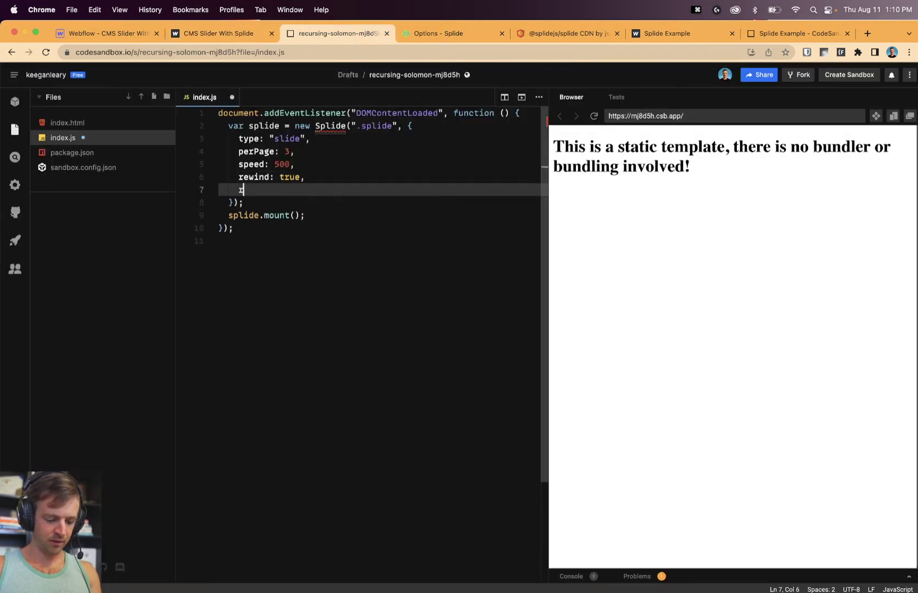
text(rewindSpeed:)
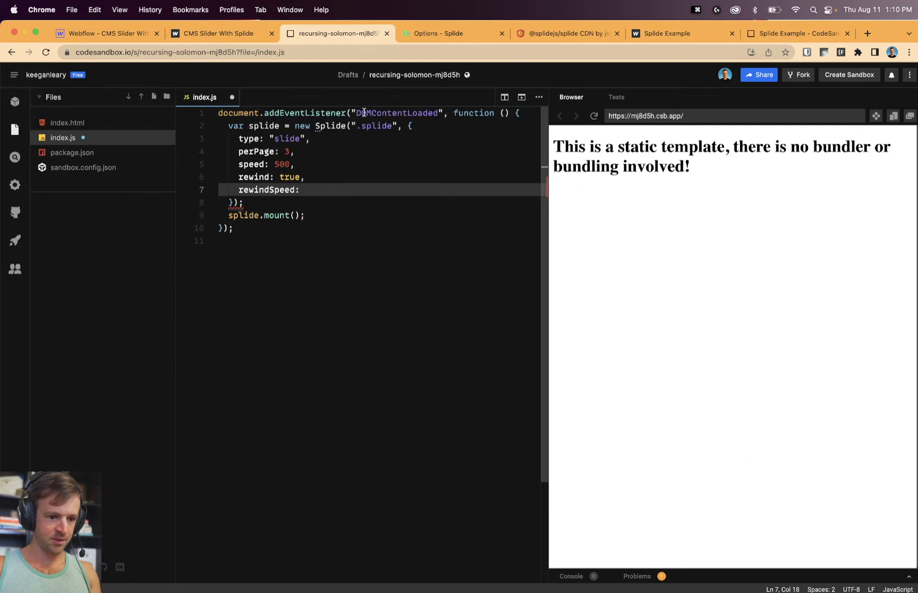
click(472, 33)
scroll(258, 293, down, 10)
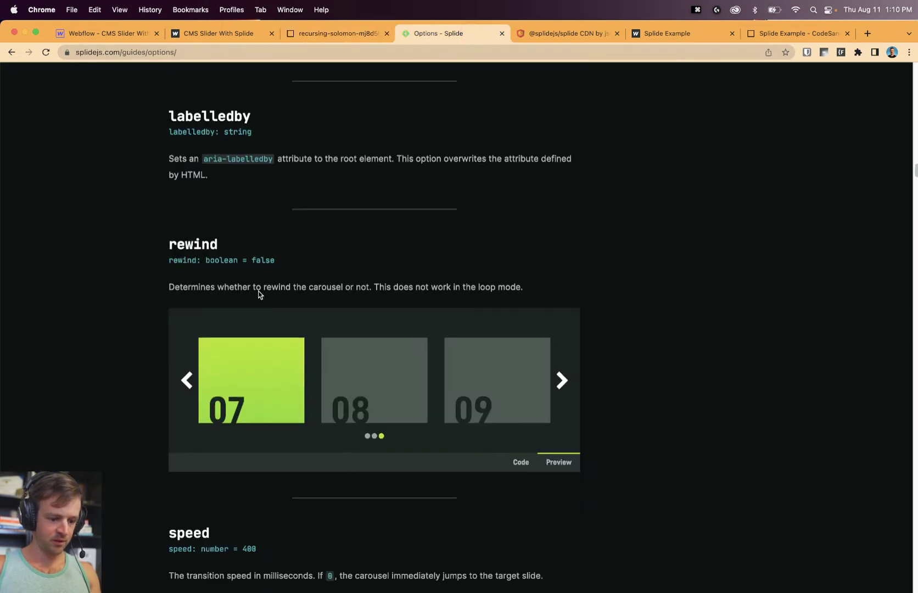
scroll(282, 299, up, 2)
drag(236, 218, 484, 219)
click(478, 220)
click(319, 34)
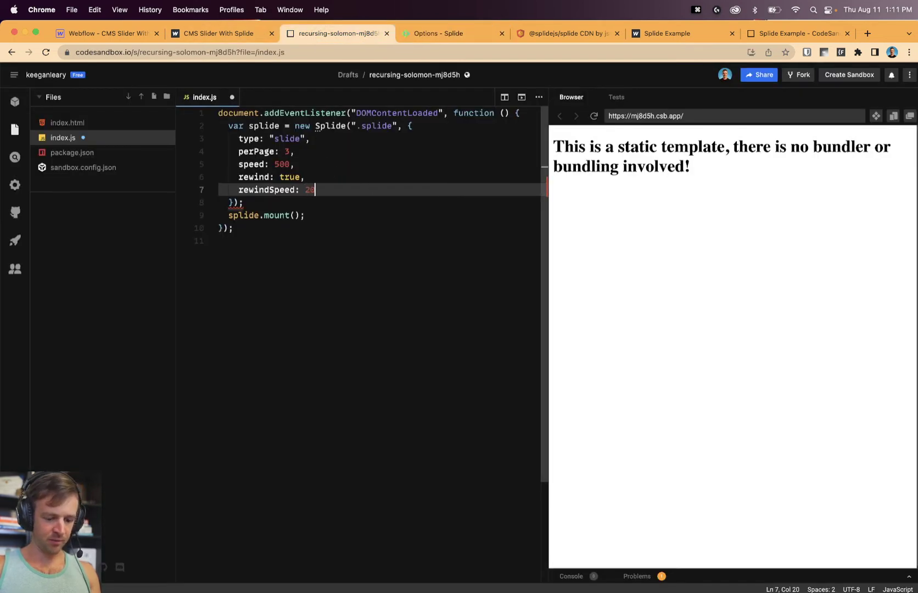
key(super+s)
Reload the published site and page the slider forward to test the 200 ms rewind speed.
click(217, 34)
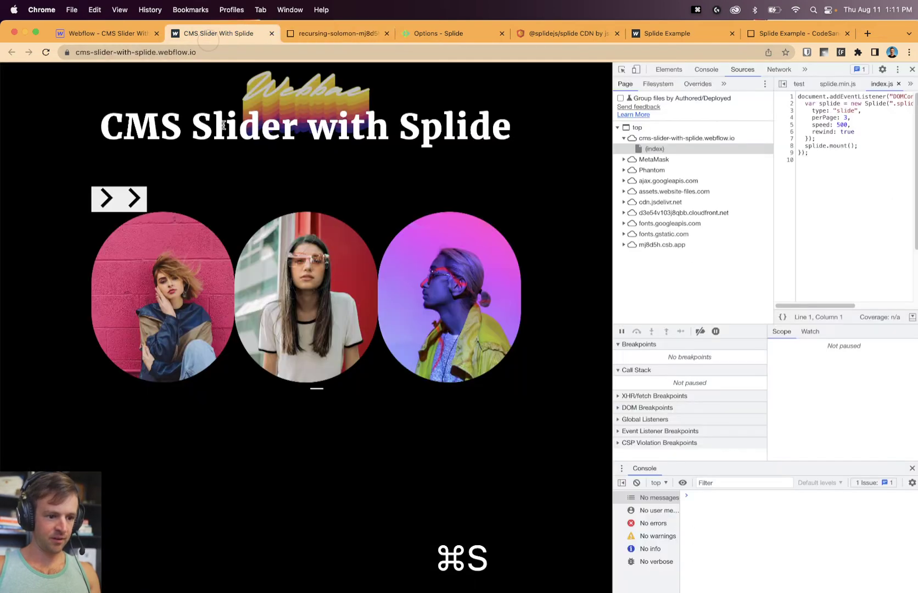
key(super+r)
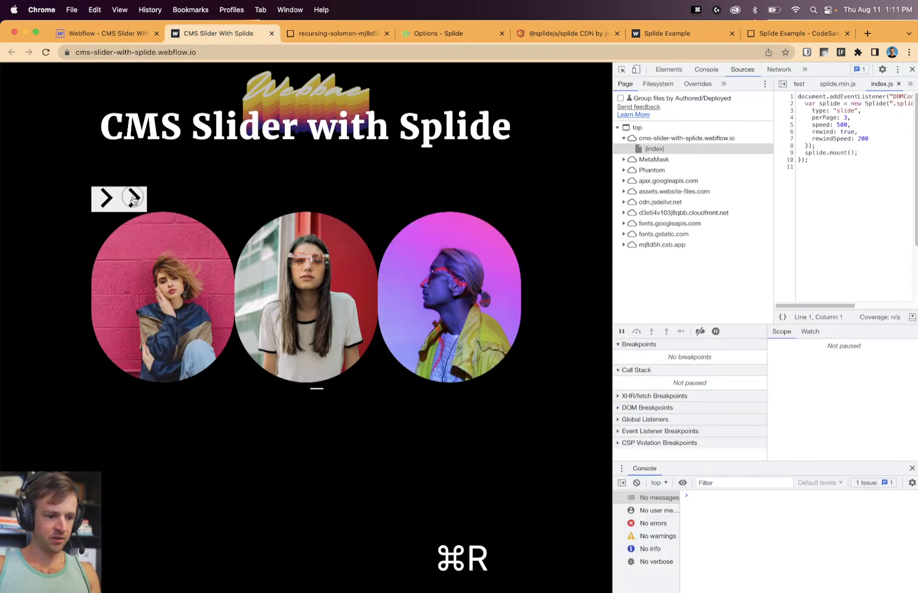
click(133, 200)
click(133, 198)
Find the rewindByDrag option in the Options guide and read what it requires.
click(339, 33)
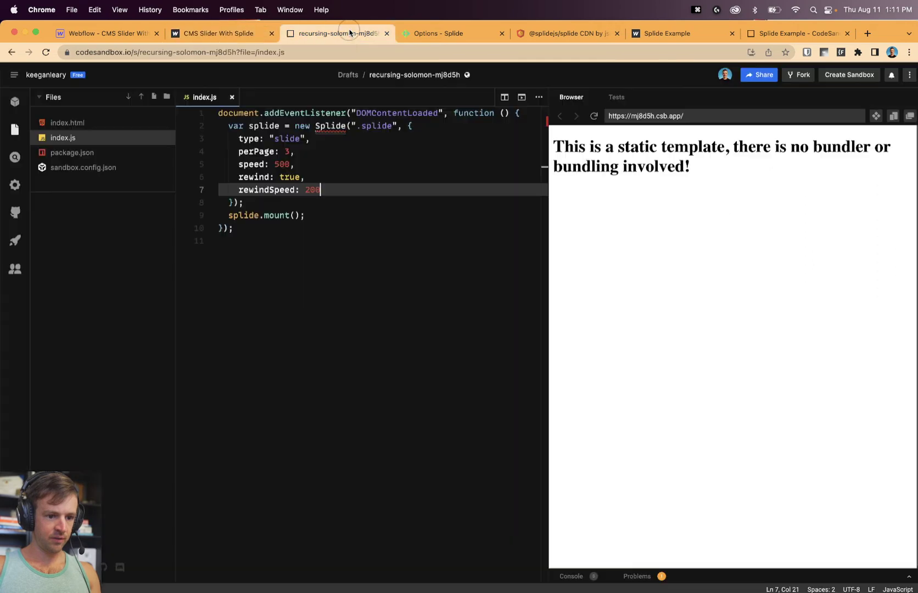
click(438, 33)
scroll(378, 288, down, 6)
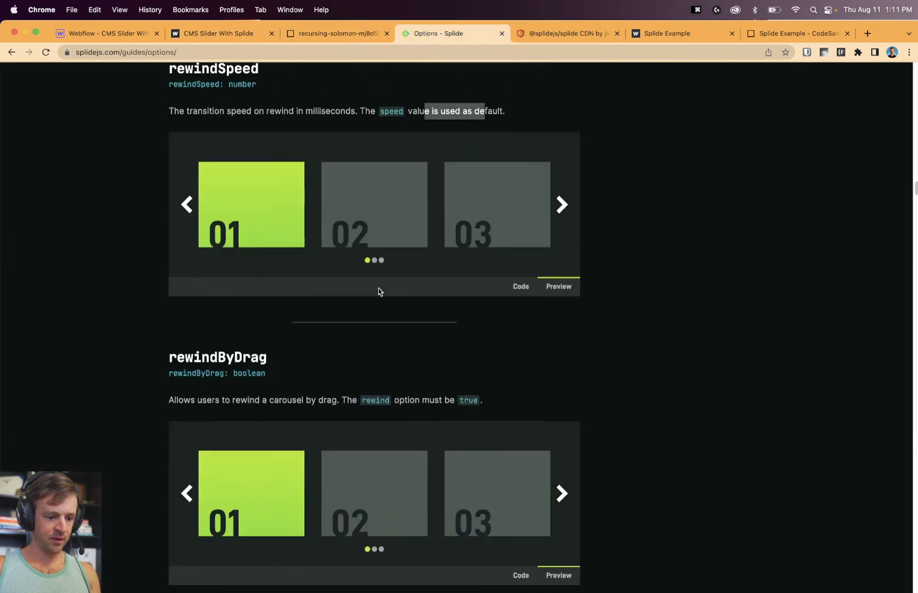
drag(281, 195, 317, 199)
click(322, 196)
click(328, 201)
On the published site, swipe the slider images sideways to test moving through the slides by dragging.
click(316, 34)
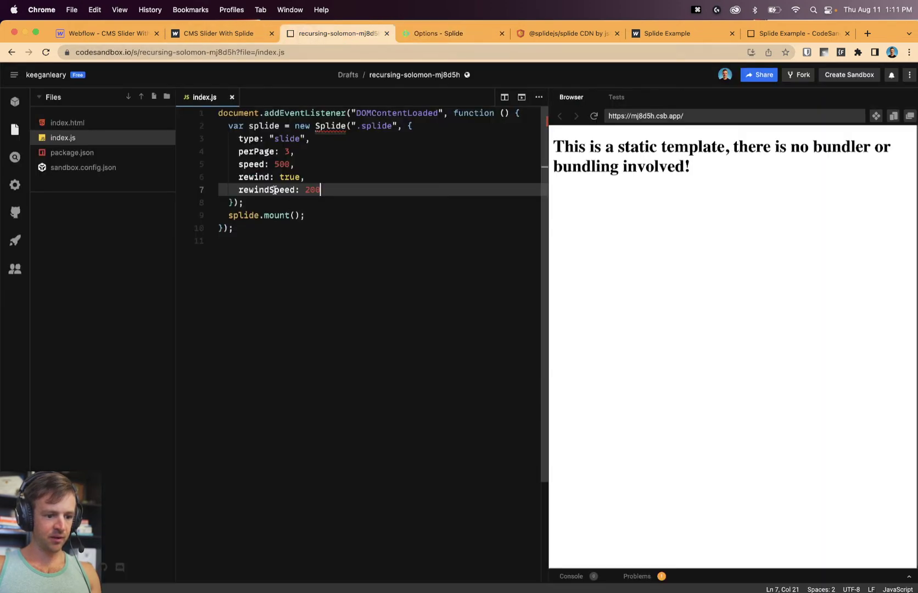
click(197, 38)
drag(383, 277, 198, 302)
drag(286, 299, 190, 304)
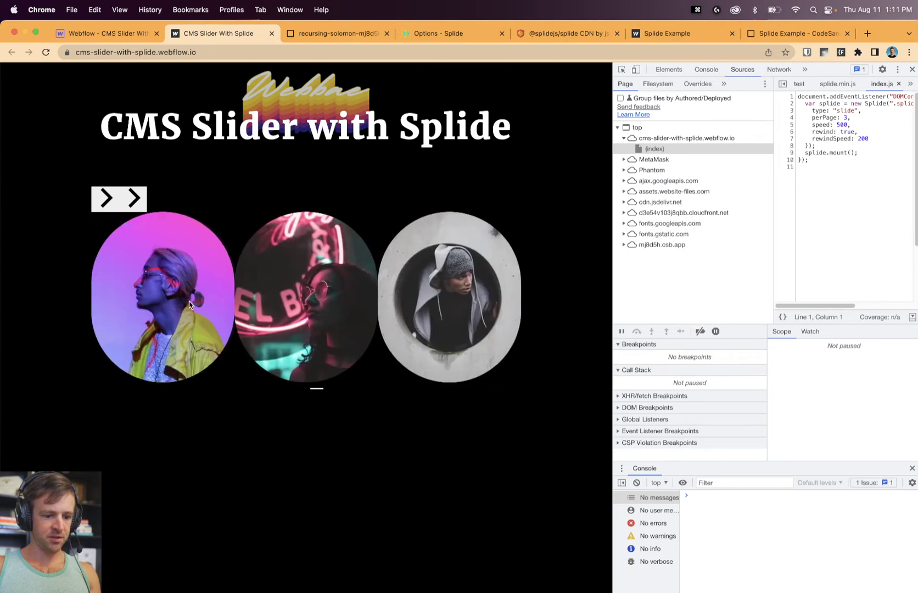
Read the width option in the Splide Options guide and page its example carousel forward to slide 04.
click(433, 33)
scroll(406, 291, down, 3)
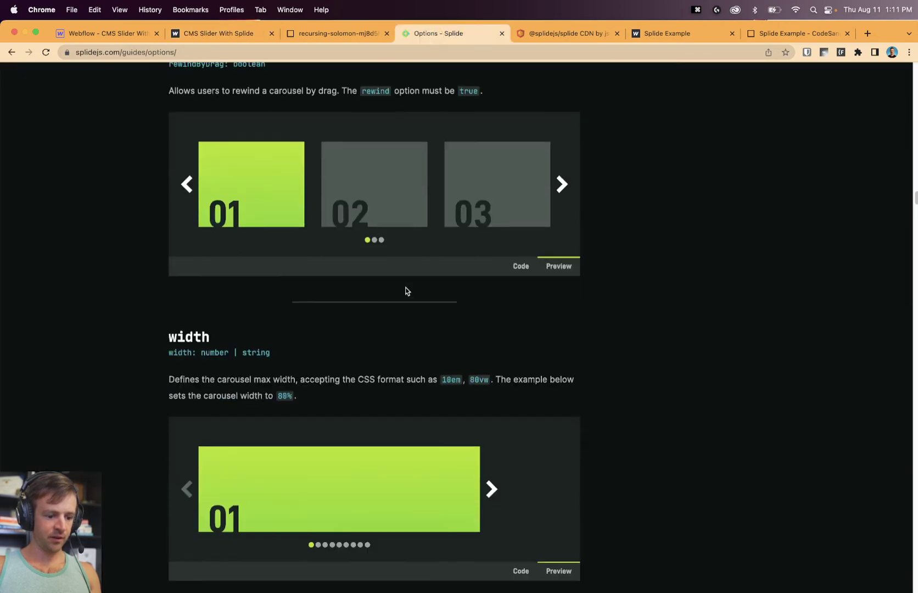
scroll(406, 291, down, 2)
drag(197, 289, 243, 297)
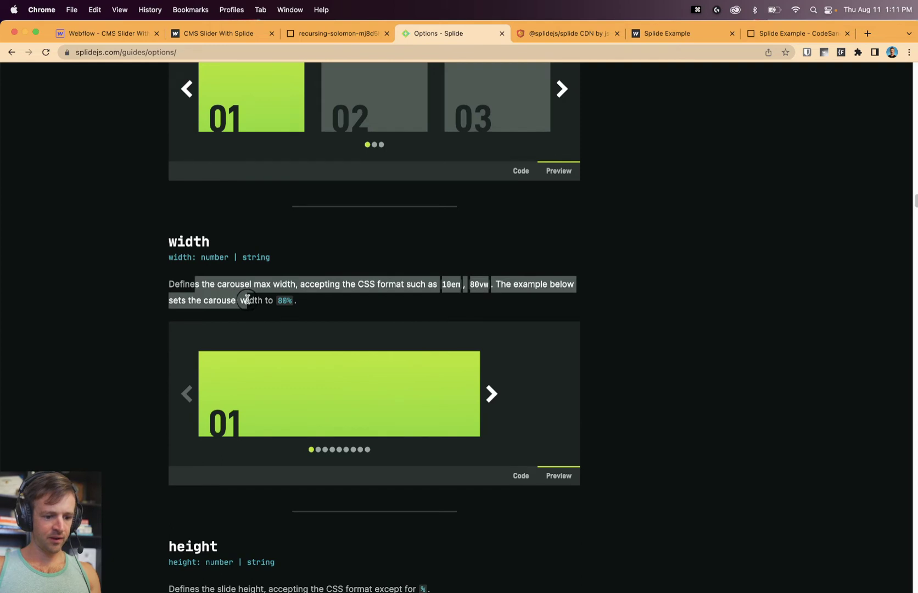
click(390, 292)
scroll(421, 293, down, 2)
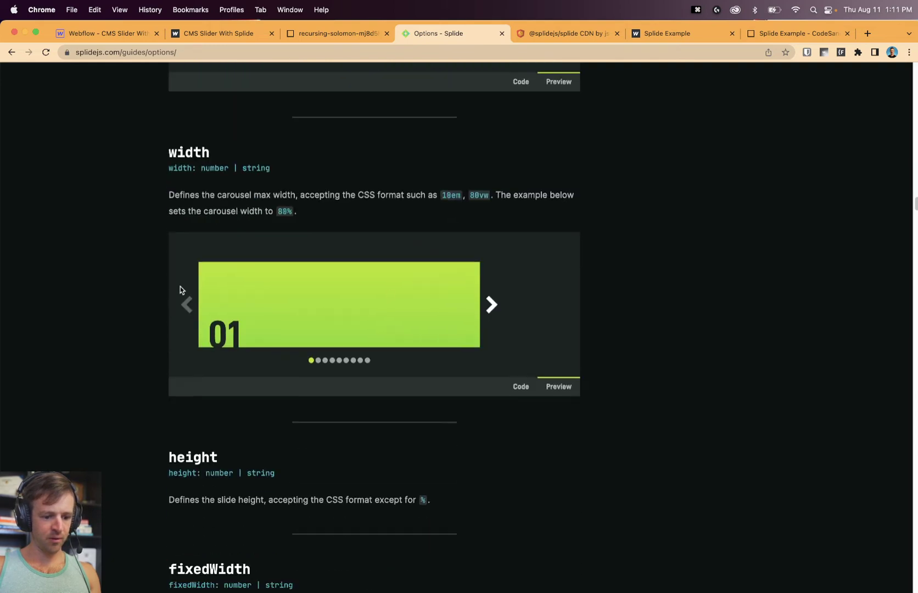
click(492, 305)
click(493, 306)
click(493, 306)
Review the height, fixedWidth, fixedHeight and heightRatio options in the Options guide, glancing at the published slider, and continue to start.
scroll(461, 335, down, 4)
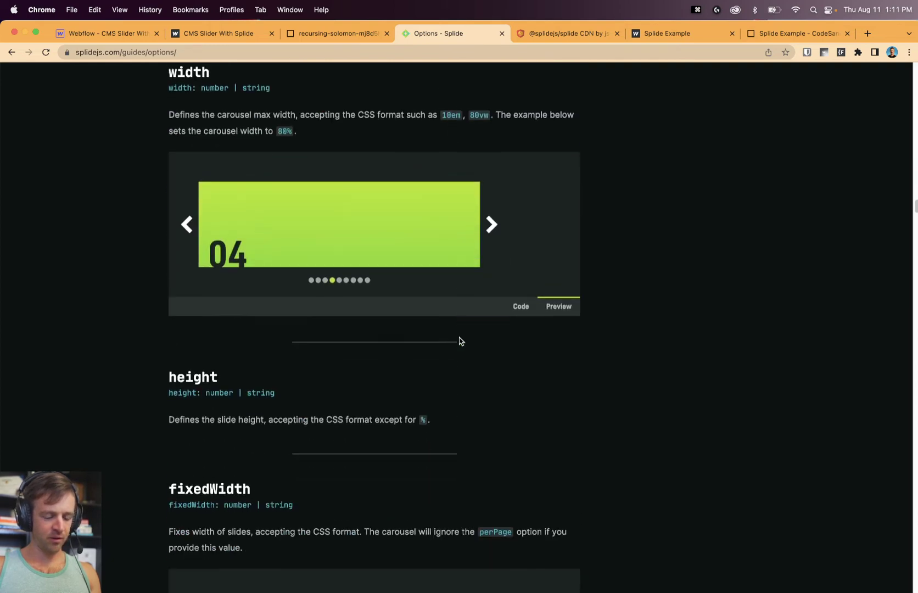
scroll(480, 314, down, 6)
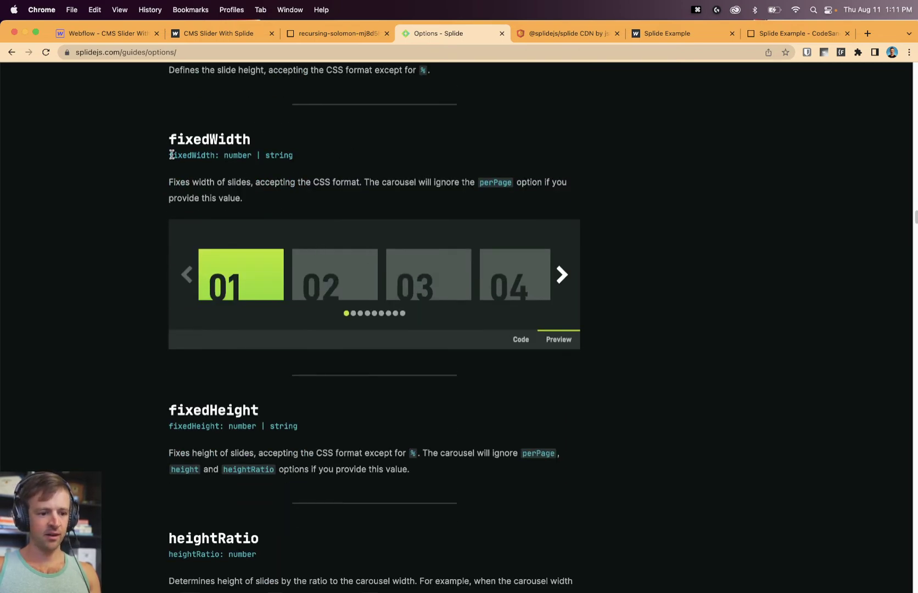
click(224, 34)
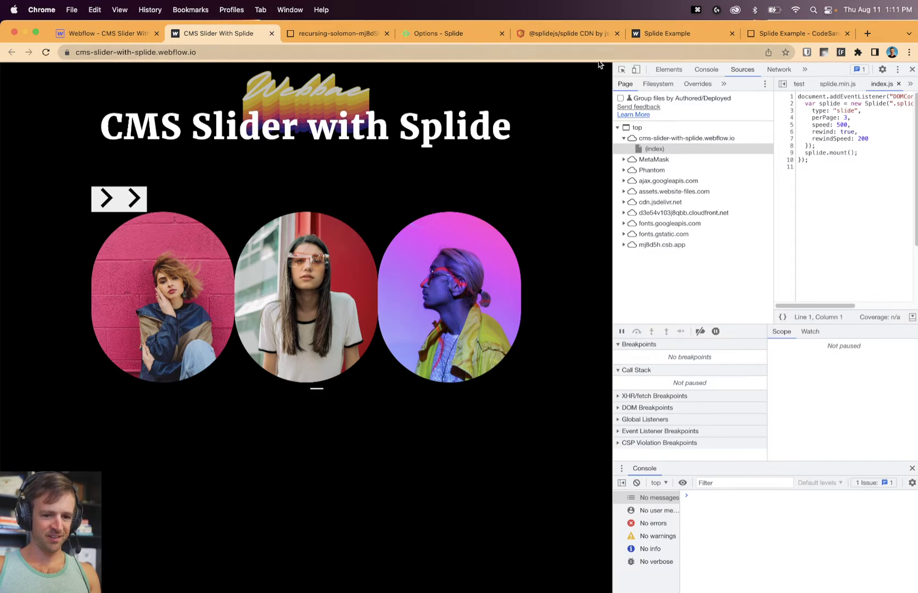
click(400, 36)
scroll(391, 288, down, 8)
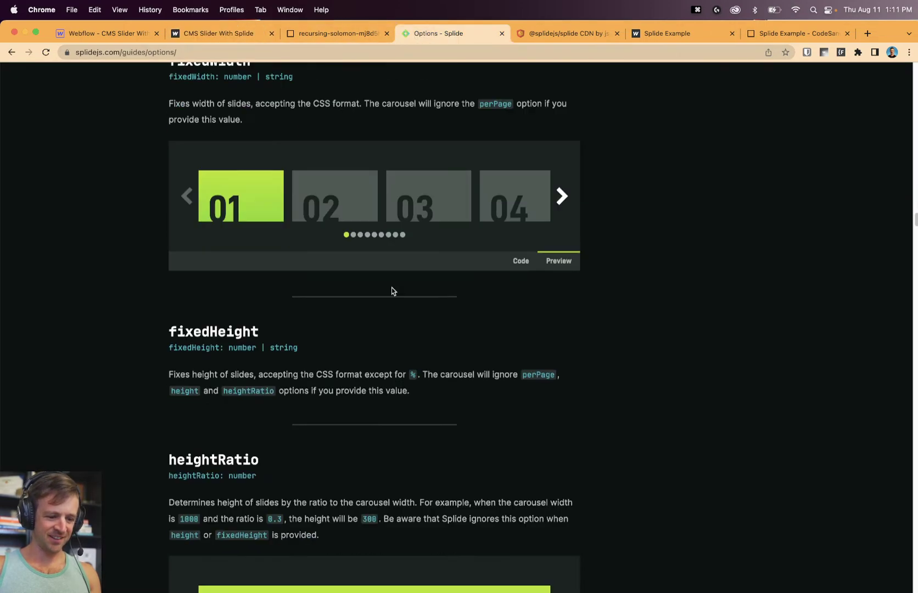
scroll(456, 234, down, 5)
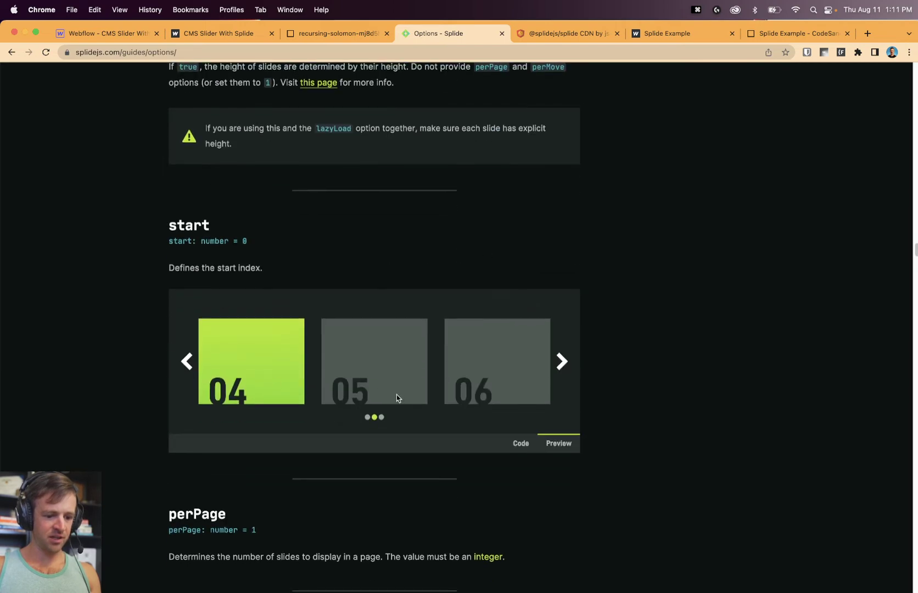
Check the start option's description, add start: 3 after rewindSpeed in index.js, and save.
triple_click(215, 268)
click(317, 34)
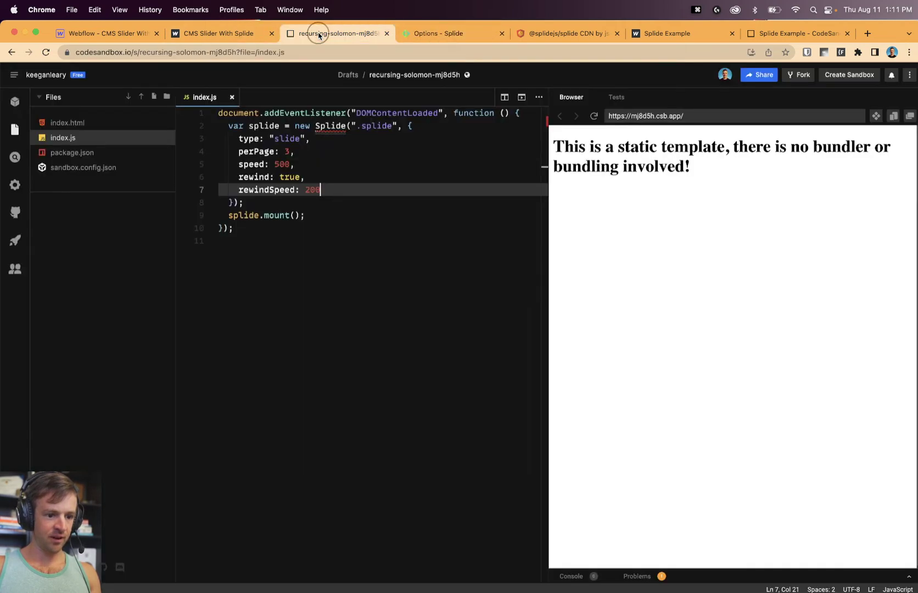
key(Return)
text(start: 3)
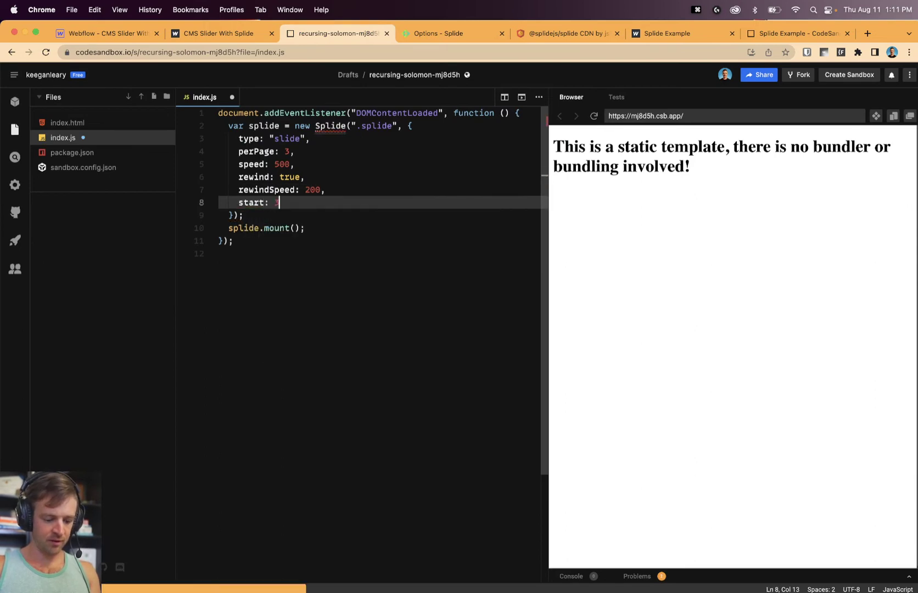
key(super+s)
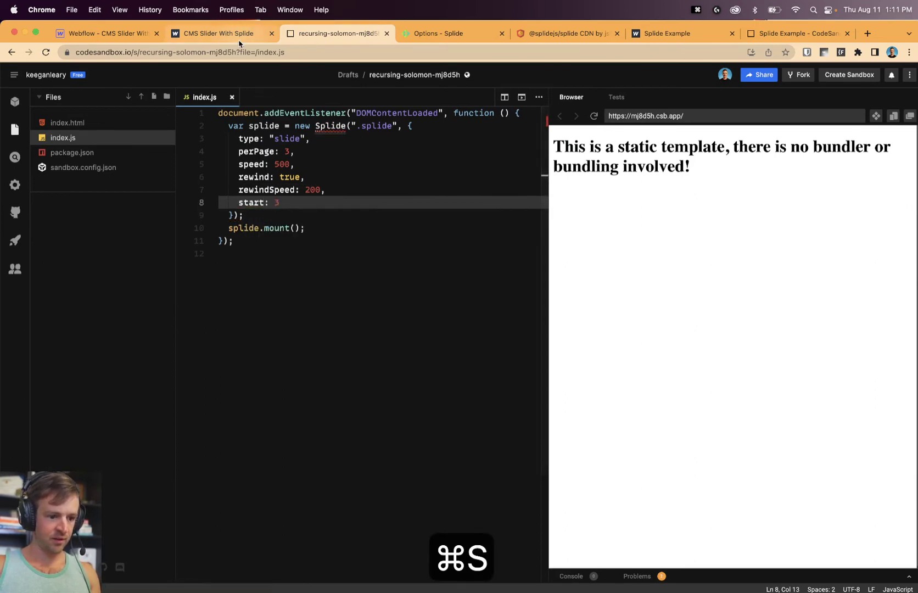
Reload the published site and page the slider forward to test the start index.
click(218, 33)
key(super+r)
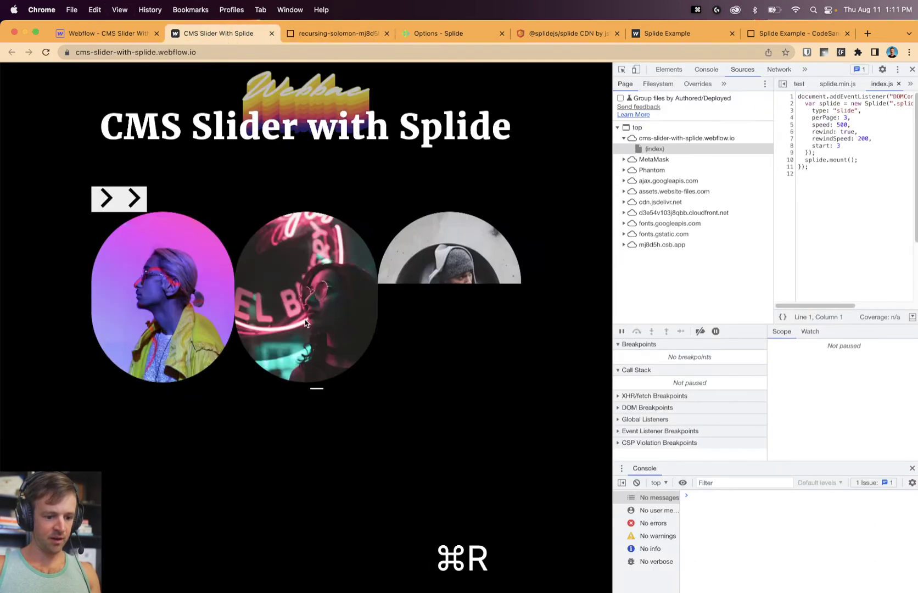
click(144, 203)
click(144, 204)
click(144, 203)
Remove the start option and the comma after rewindSpeed: 200 from index.js, and save.
click(335, 34)
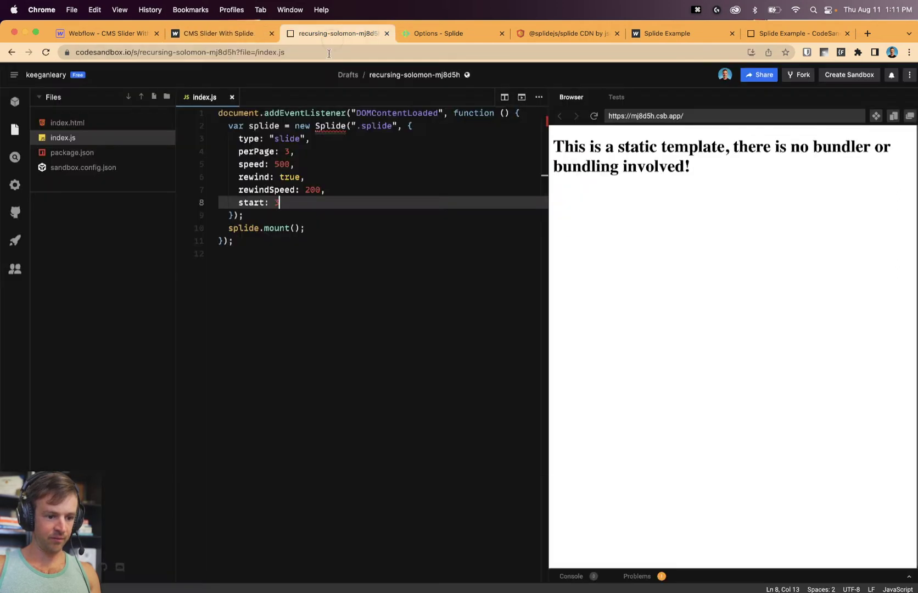
drag(285, 202, 173, 209)
key(BackSpace)
key(BackSpace)
key(BackSpace)
key(super+s)
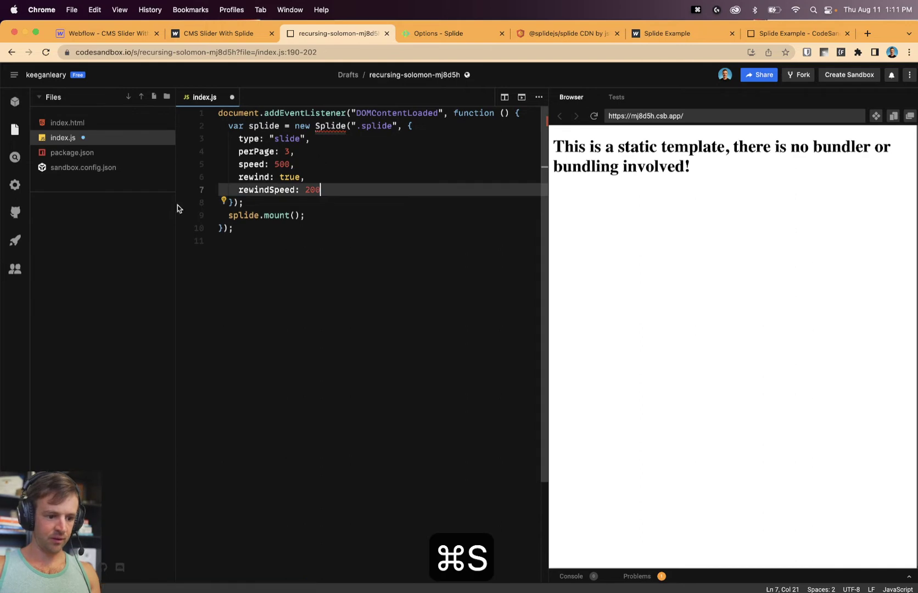
Look up perPage in the Options guide, try perPage: 2 in index.js, save, and reload the published site.
click(439, 33)
scroll(406, 348, down, 5)
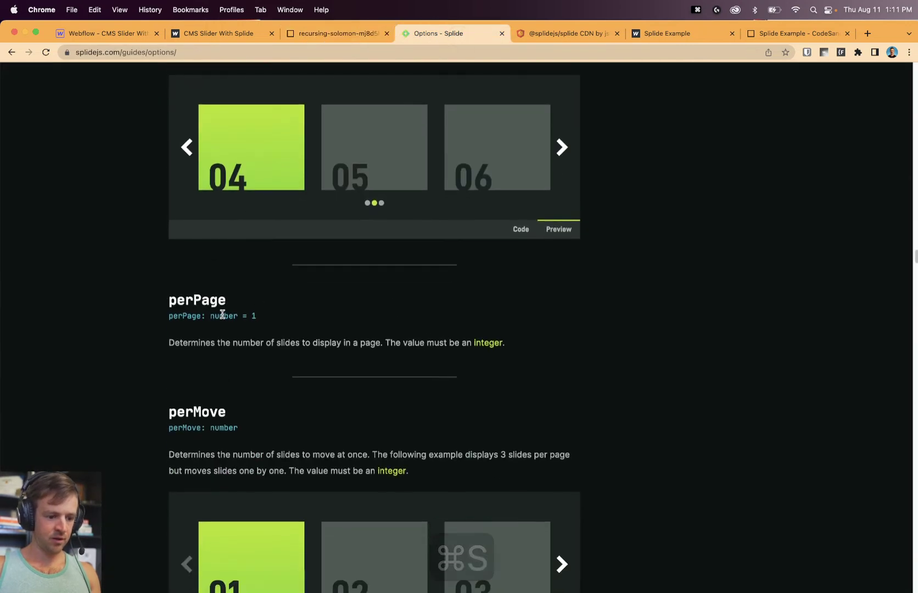
click(319, 33)
click(266, 151)
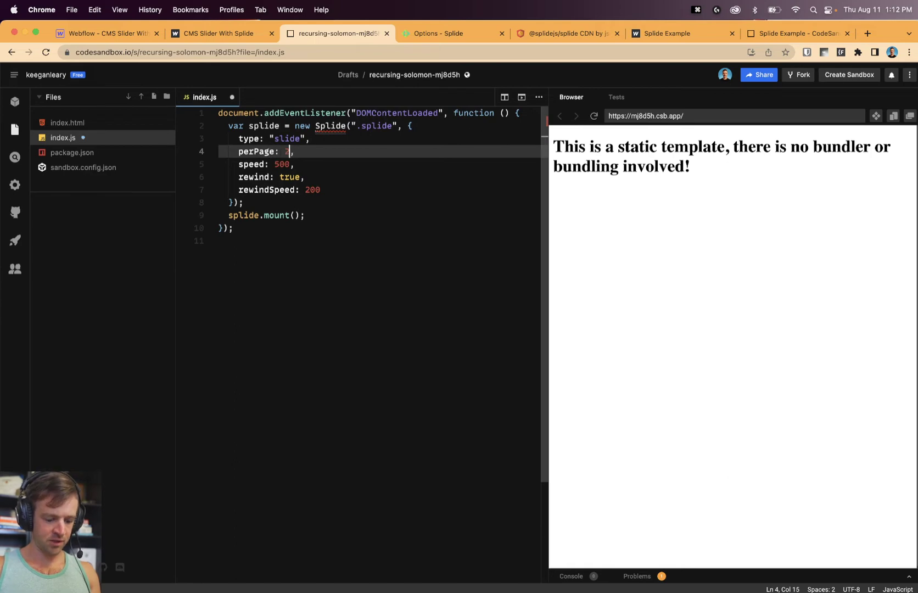
key(super+s)
click(225, 34)
key(super+r)
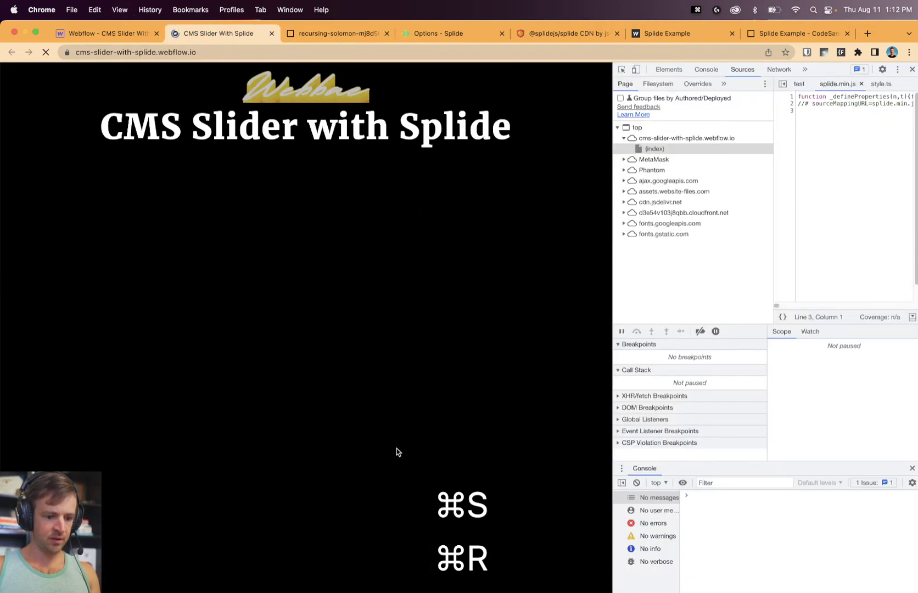
Set perPage back to 3 in index.js and save.
click(338, 34)
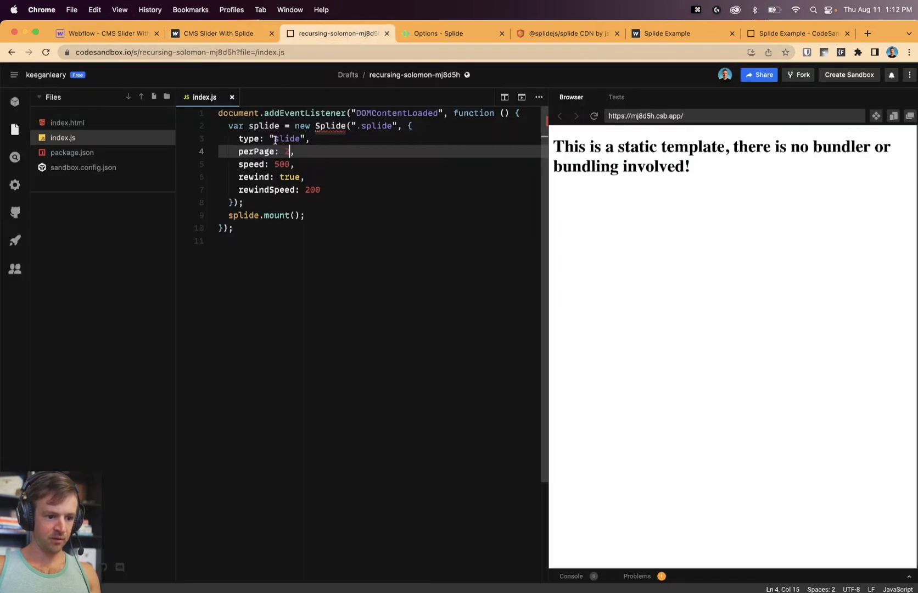
key(super+s)
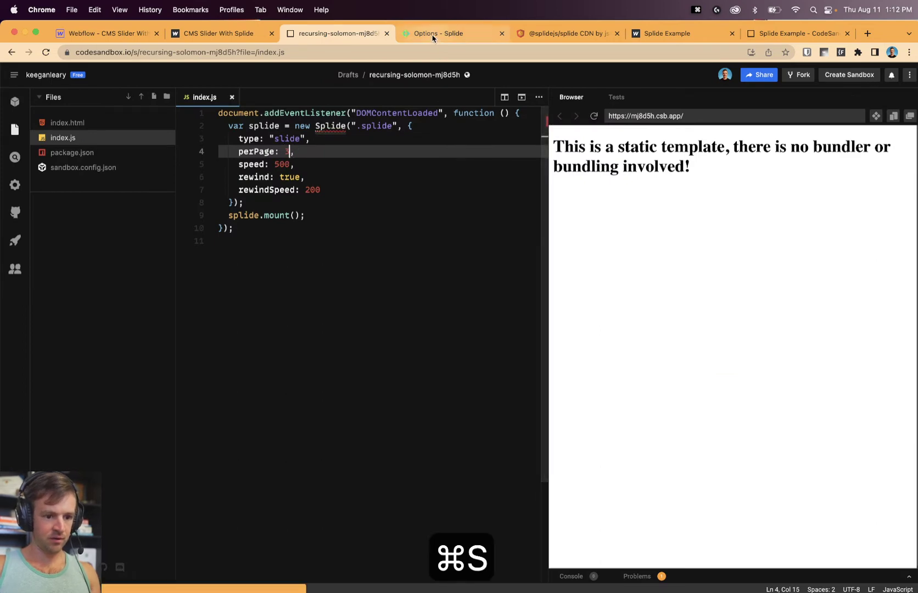
Read the perPage, perMove and neighbouring option descriptions in the Splide Options guide.
click(439, 33)
scroll(336, 267, down, 5)
drag(225, 214, 384, 221)
click(611, 218)
scroll(359, 324, down, 7)
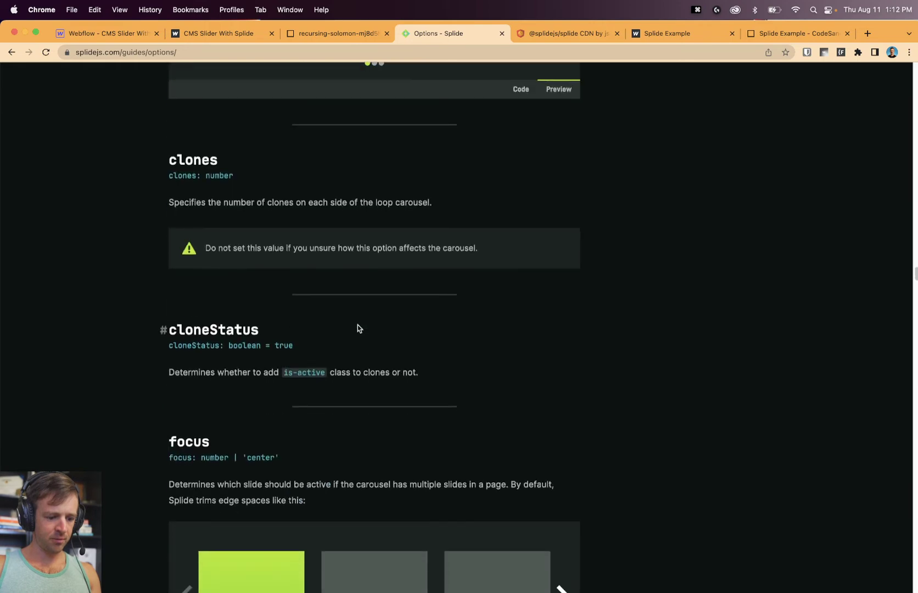
scroll(446, 344, up, 8)
Compare the published CMS slider with the perPage documentation, and reload the published page to check its slides per page.
click(219, 33)
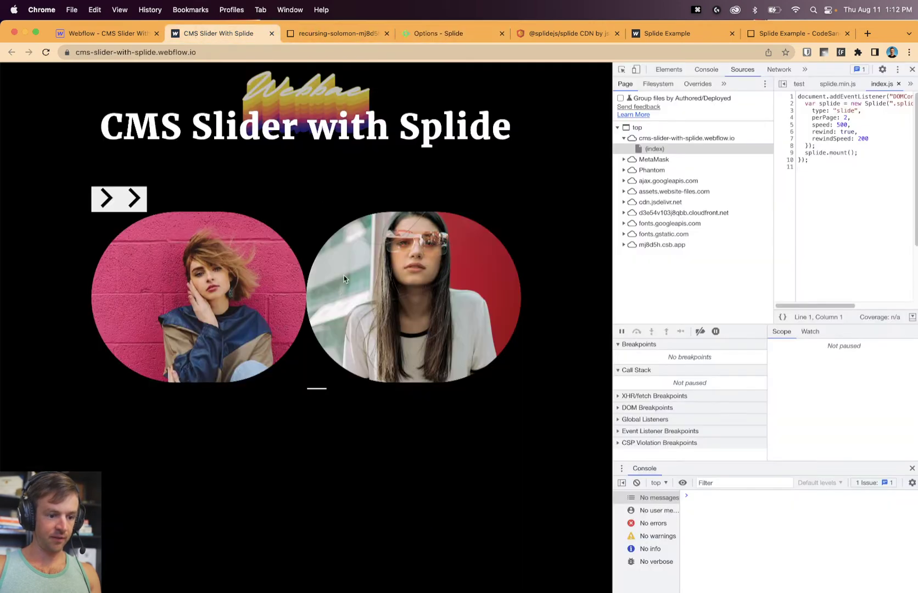
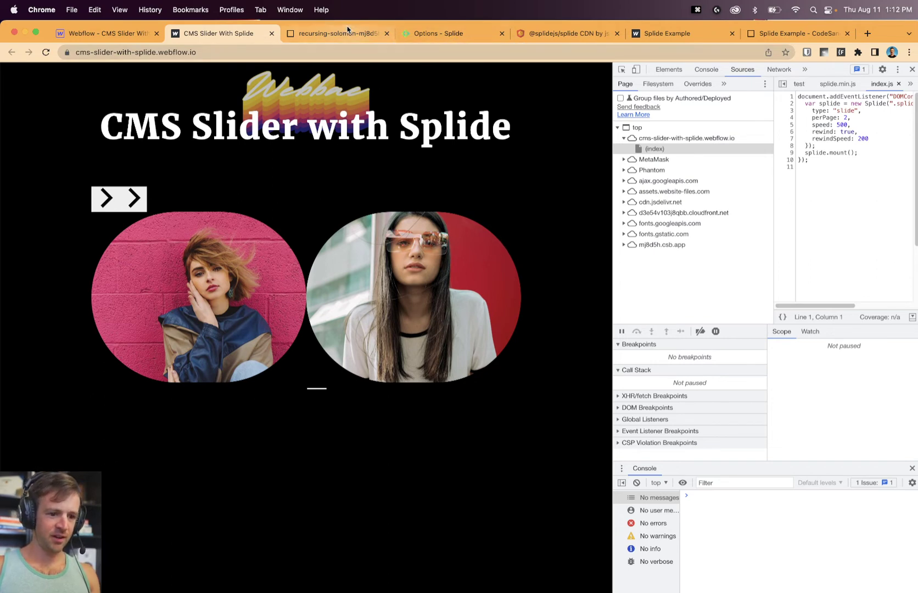
click(434, 35)
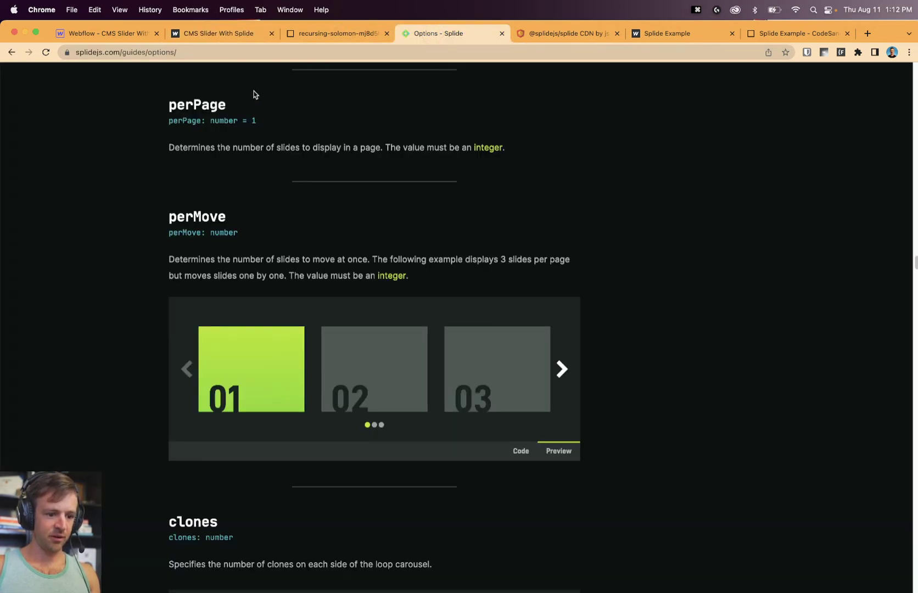
click(234, 34)
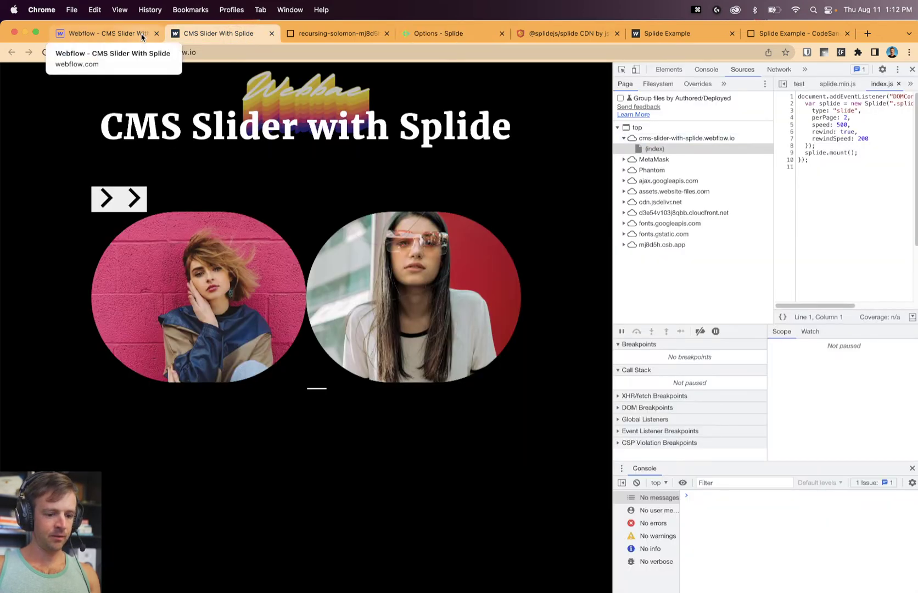
key(super+r)
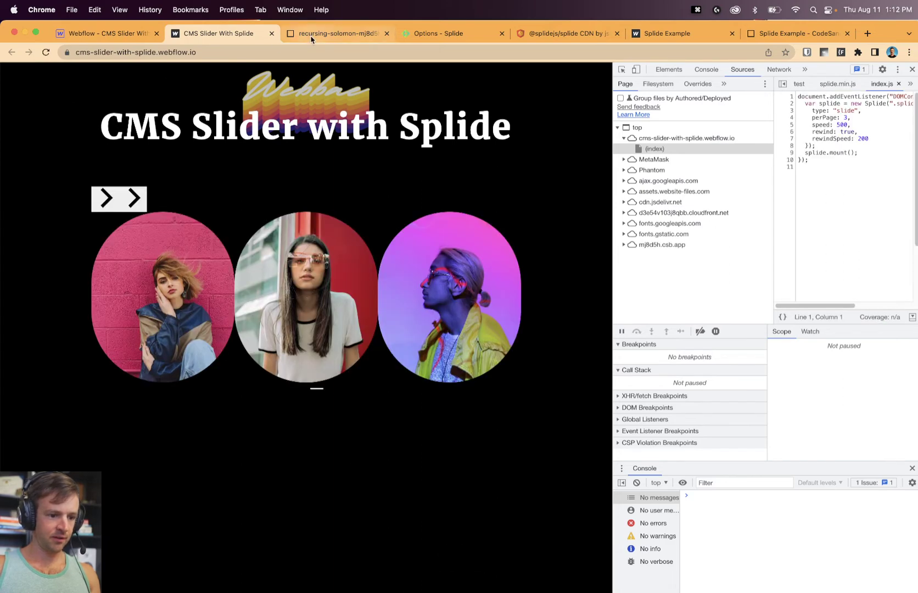
Add a gap option of "1rem" below perPage in the CodeSandbox index.js and save the file.
click(311, 36)
key(Return)
text(gap: '1rem)
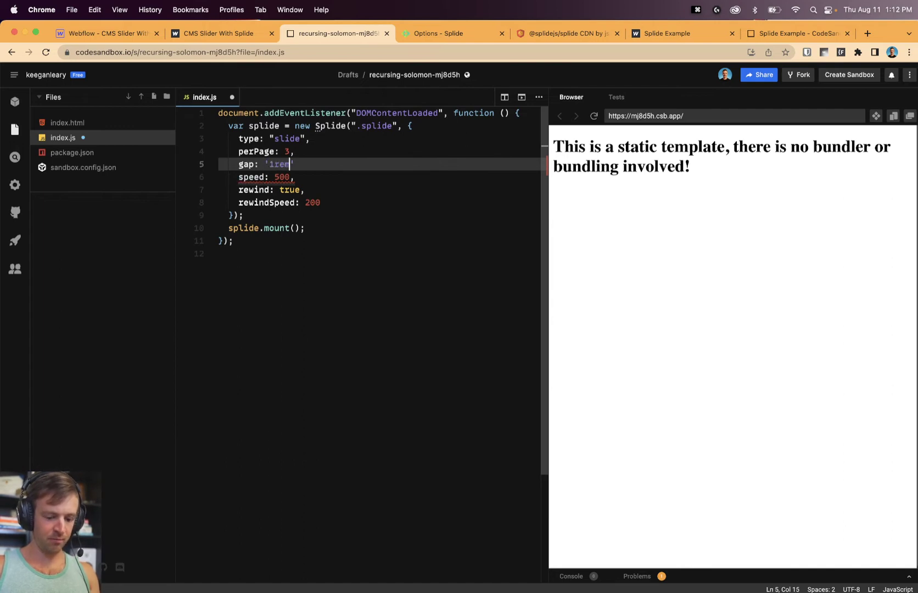
text(,)
key(super+s)
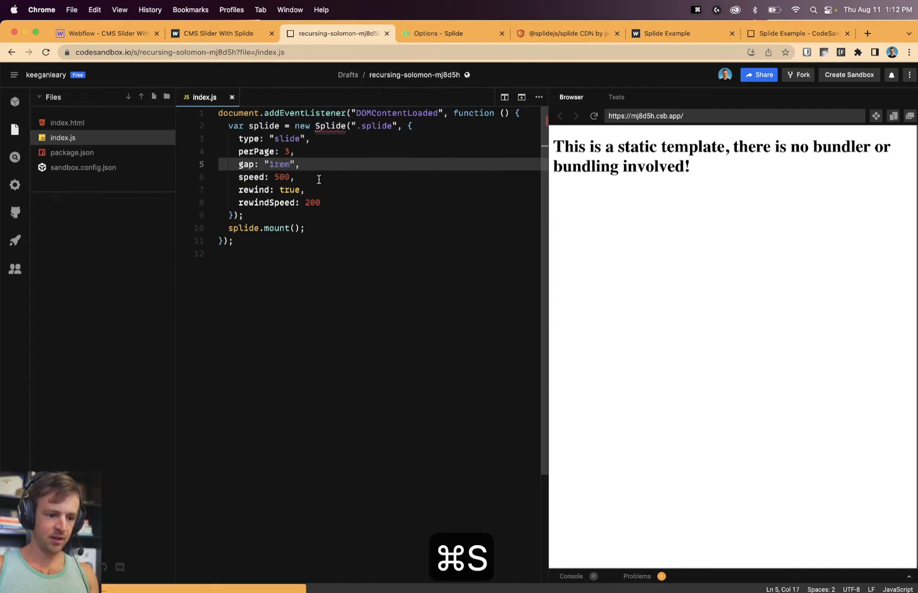
Reload the published CMS slider page to check the slide gap, and test the next and previous arrows.
click(196, 34)
key(super+r)
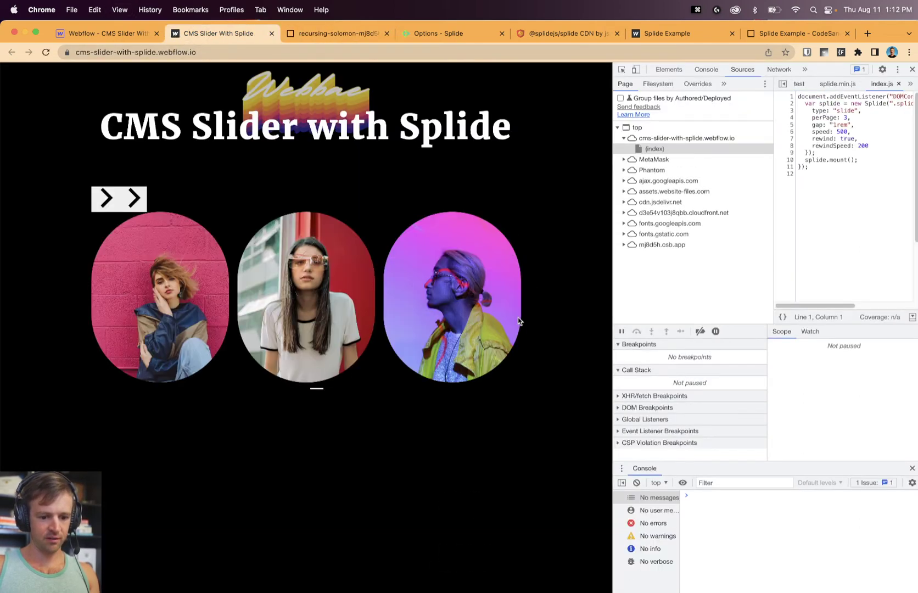
click(147, 199)
click(147, 199)
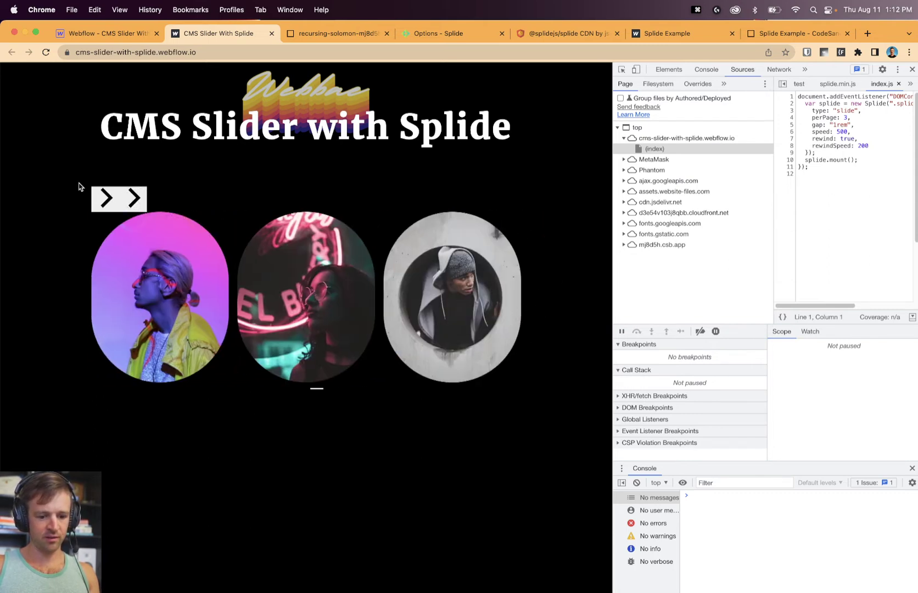
click(97, 205)
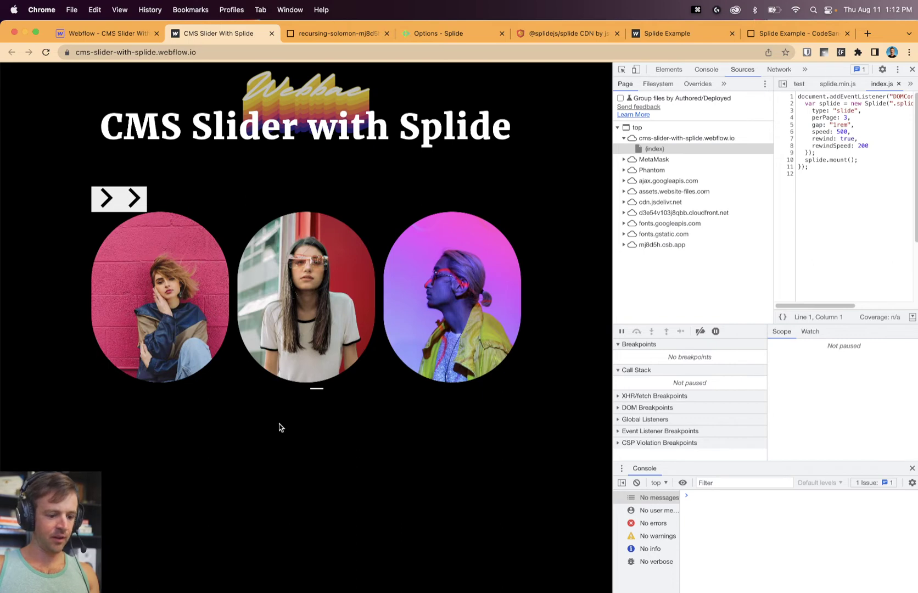
Look through the Splide Options, Structure and Arrows guides for the HTML that Splide generates for arrows.
click(135, 34)
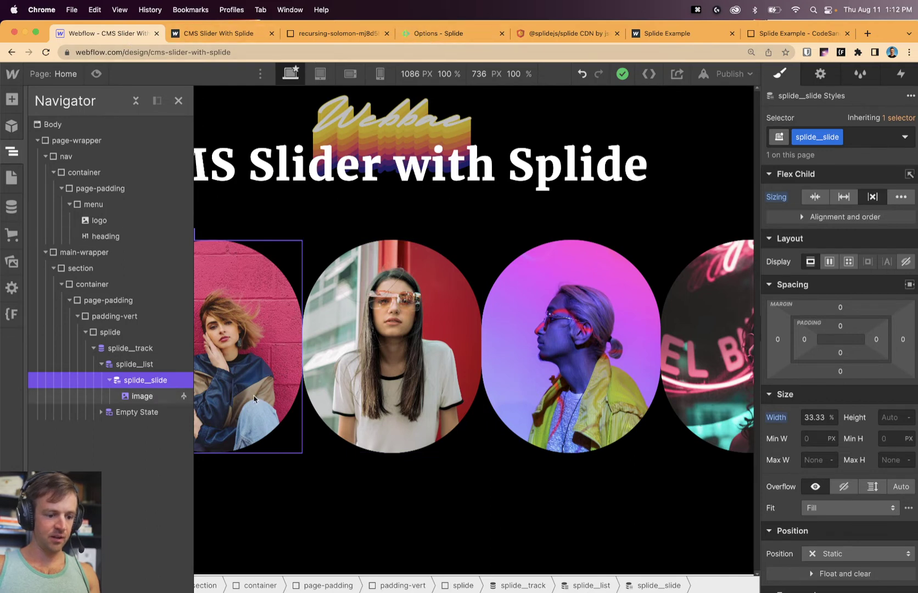
click(452, 34)
scroll(483, 333, down, 20)
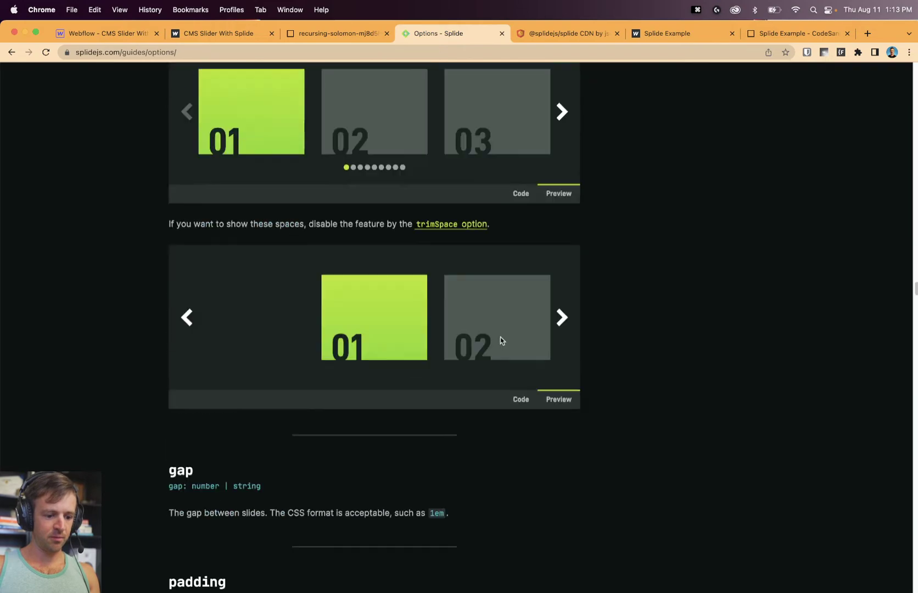
scroll(538, 384, down, 20)
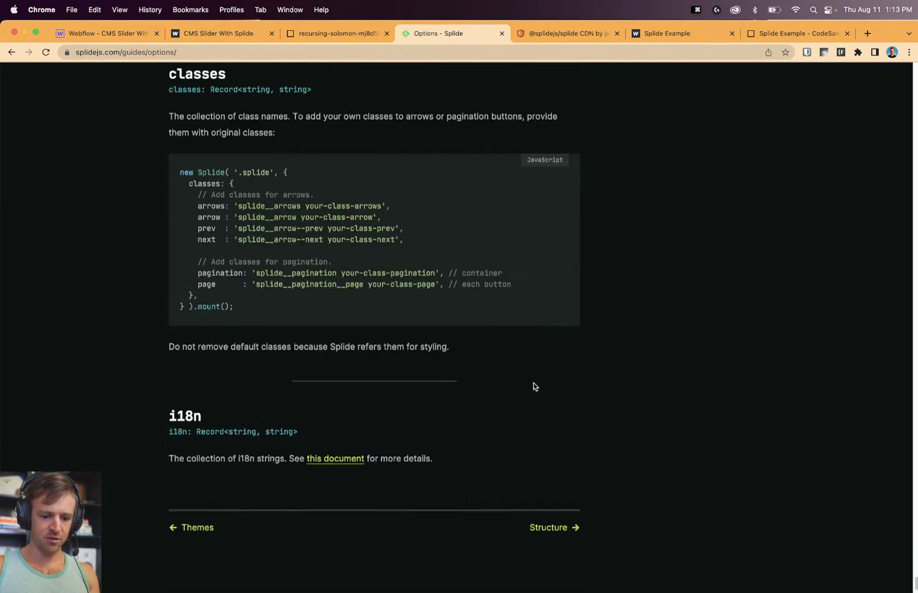
click(558, 434)
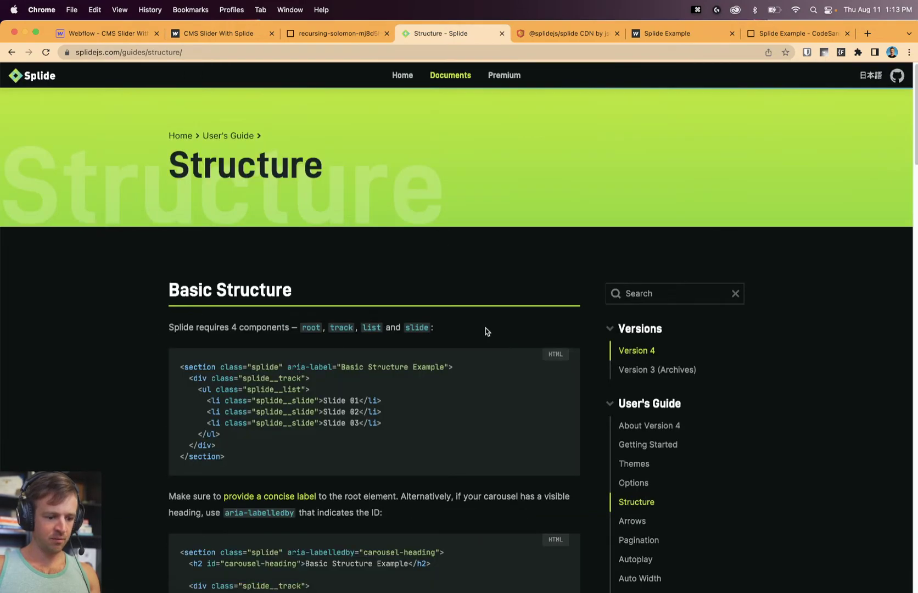
scroll(485, 328, down, 3)
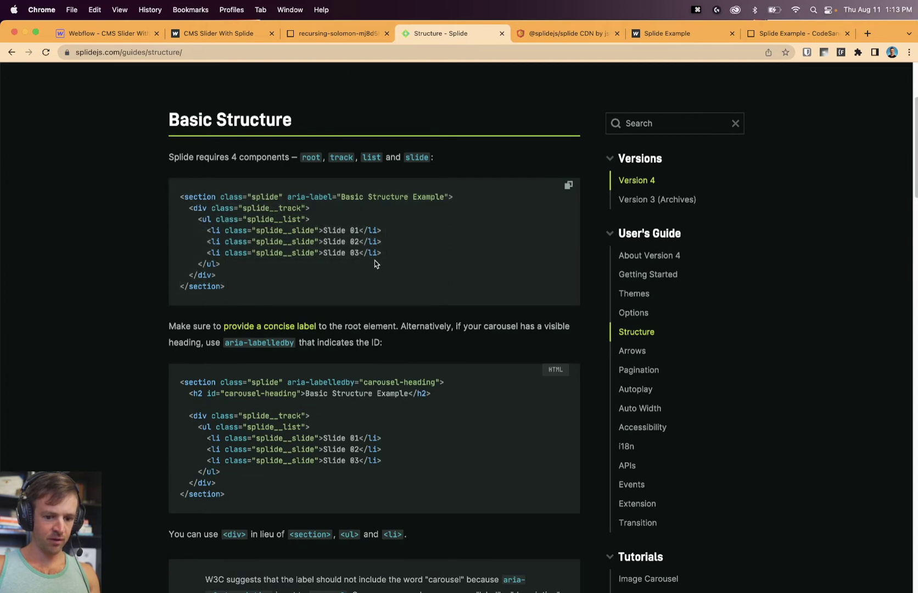
click(644, 356)
scroll(387, 280, down, 5)
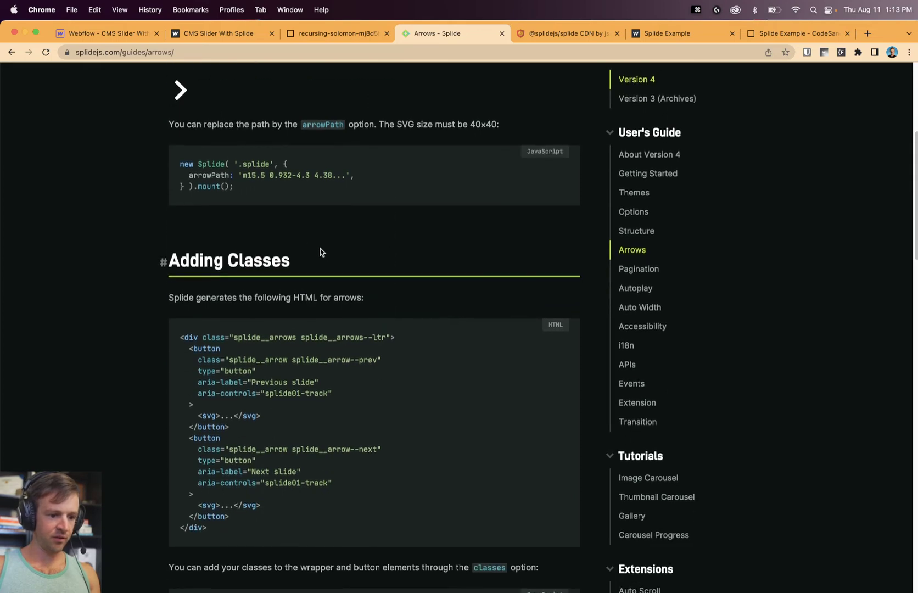
scroll(324, 252, down, 4)
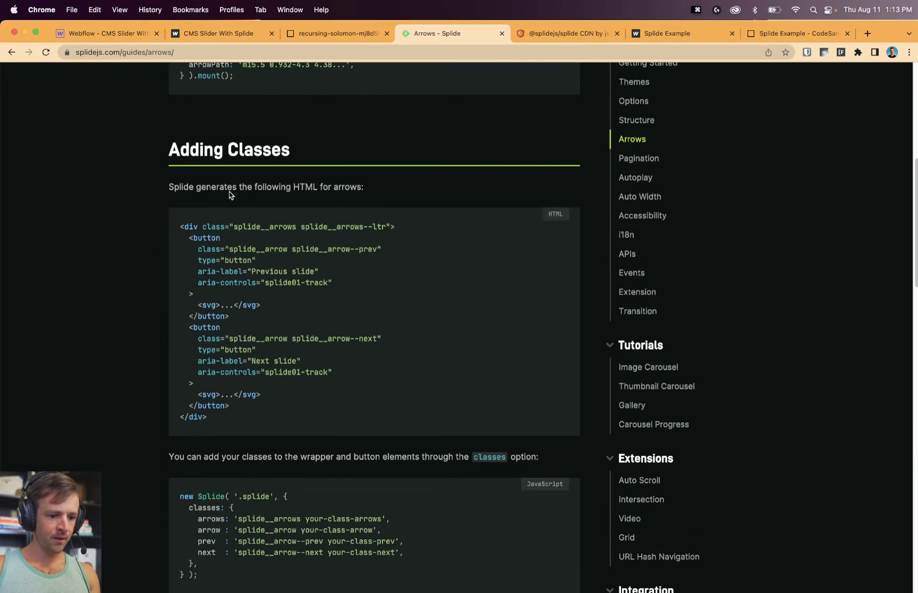
Examine the generated arrow HTML under Adding Classes and copy the wrapper's class names, splide__arrows splide__arrows--ltr.
drag(203, 226, 299, 407)
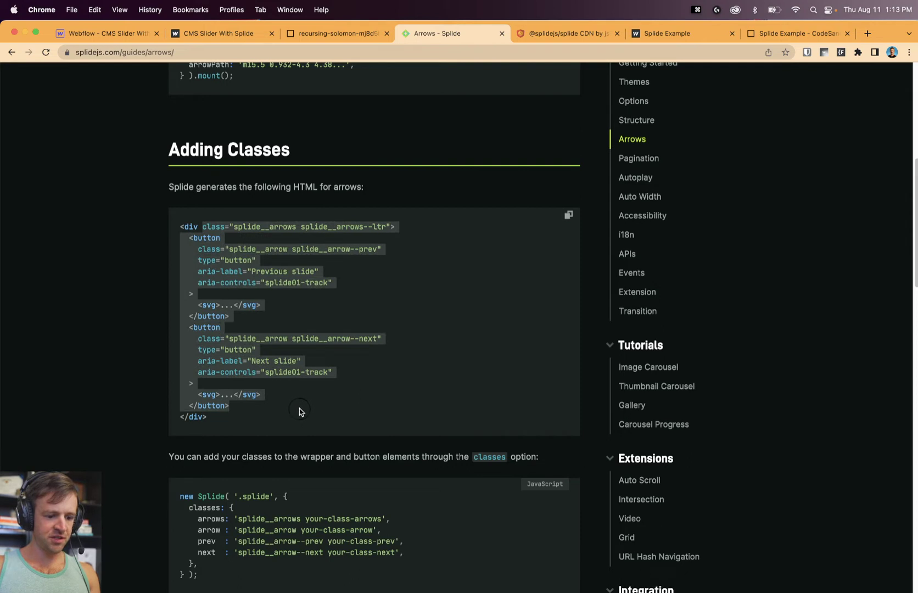
click(305, 392)
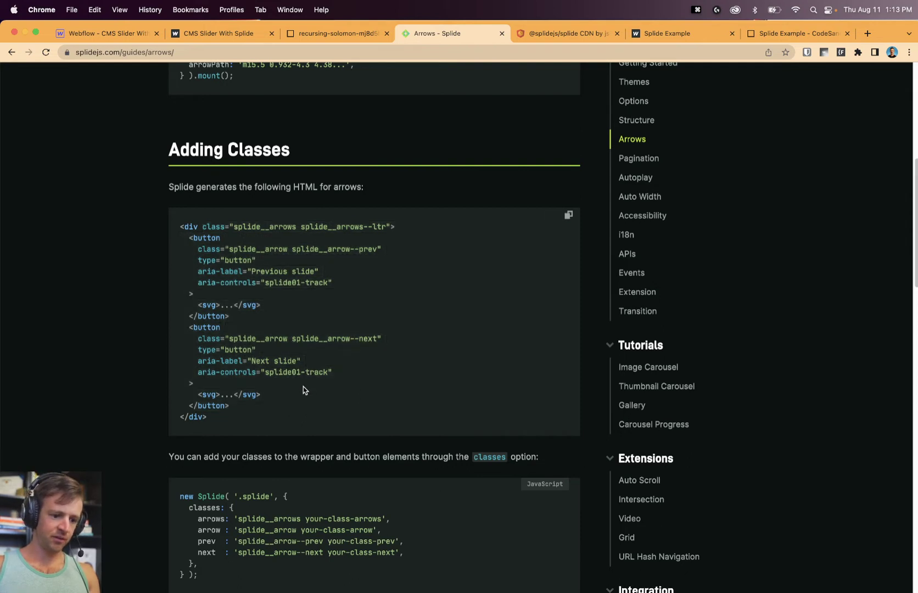
drag(212, 238, 236, 294)
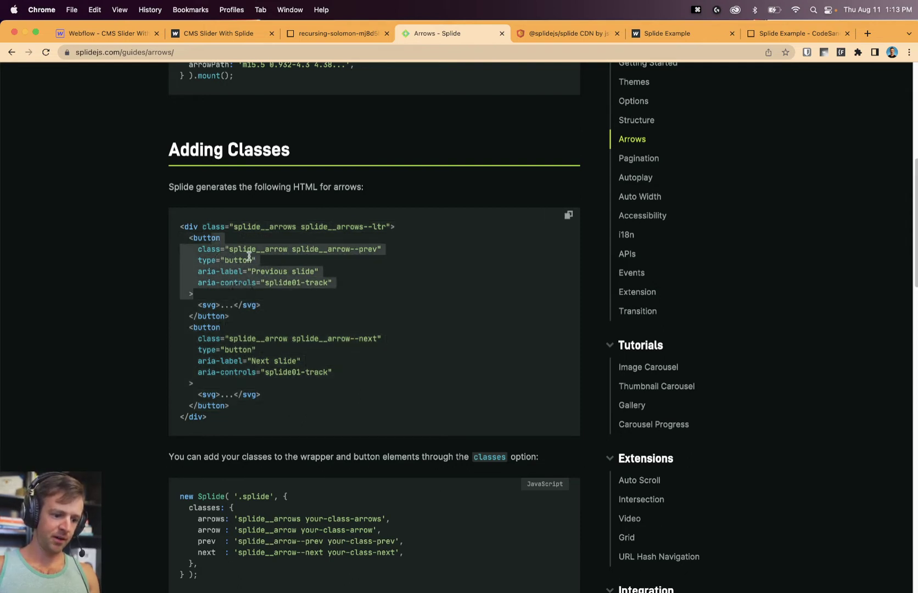
click(267, 226)
triple_click(252, 225)
click(231, 227)
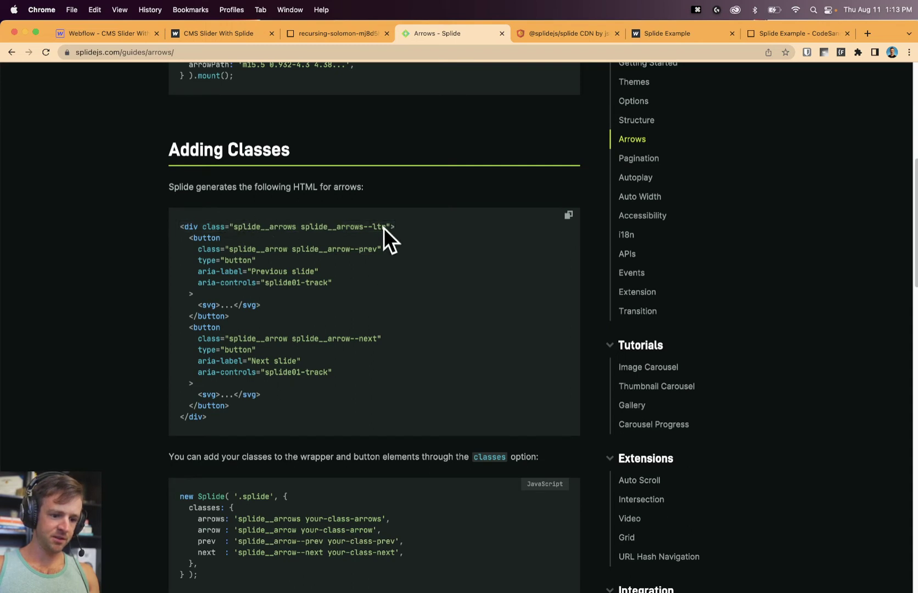
drag(385, 228, 246, 227)
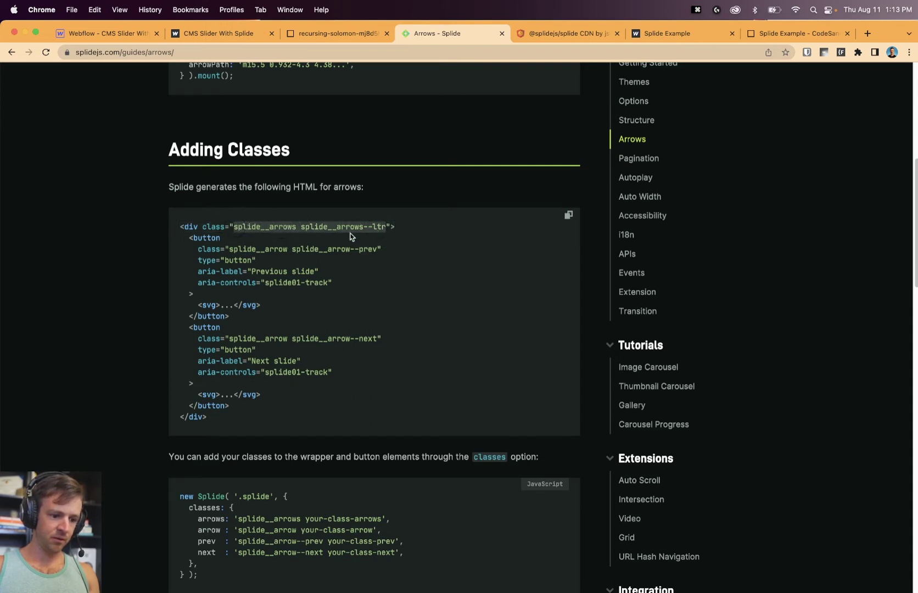
key(cmd+c)
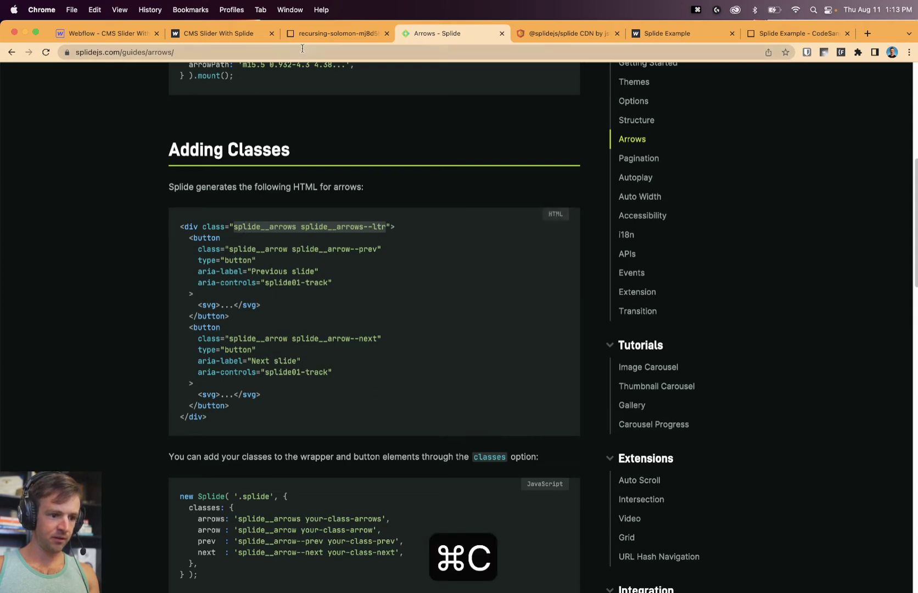
In the Webflow Designer, duplicate the slider's section inside main-wrapper by copying and pasting it.
click(102, 33)
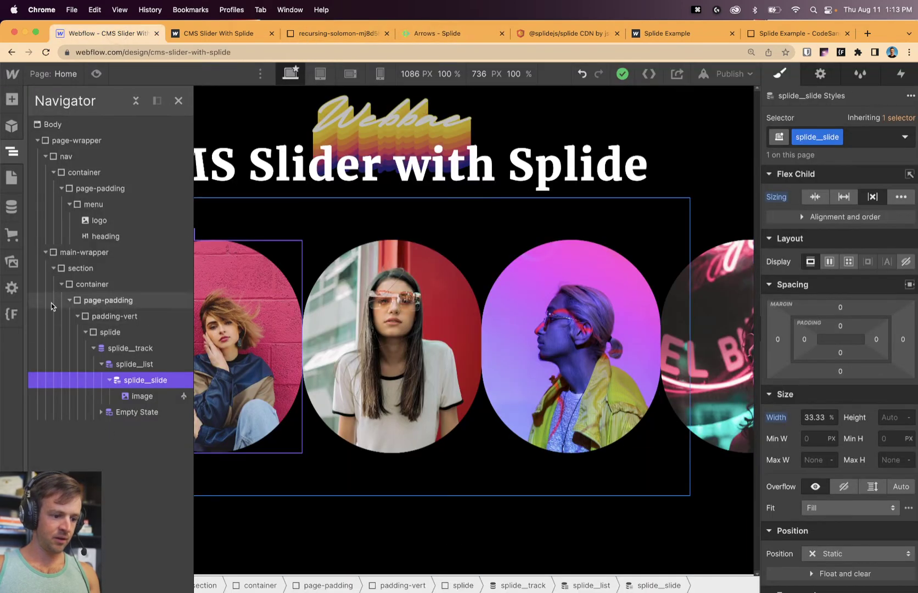
click(46, 252)
click(46, 252)
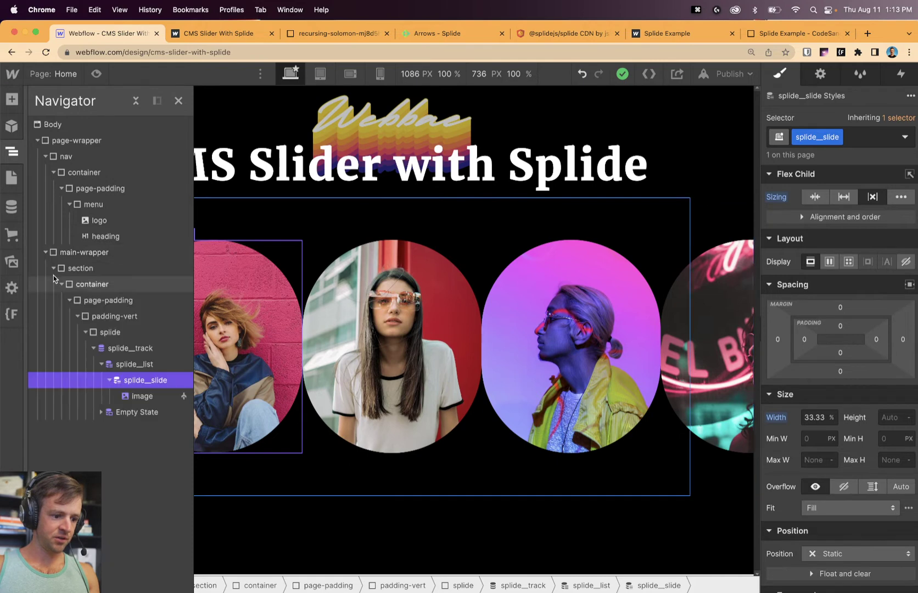
click(54, 268)
click(60, 273)
key(super+c)
key(super+v)
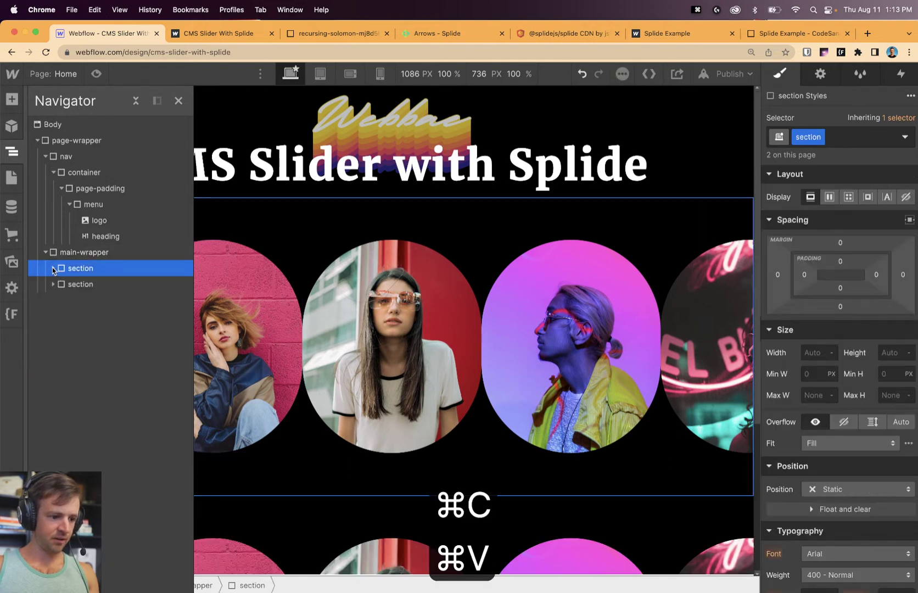
Expand the second section down to its splide element and delete the splide__track inside it.
click(53, 285)
click(61, 300)
click(69, 316)
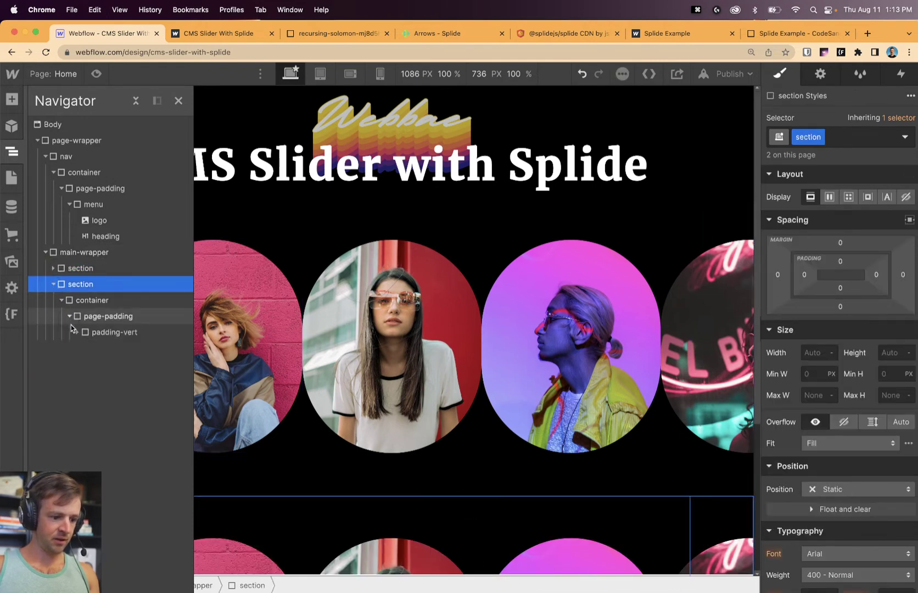
click(77, 331)
click(98, 344)
click(85, 348)
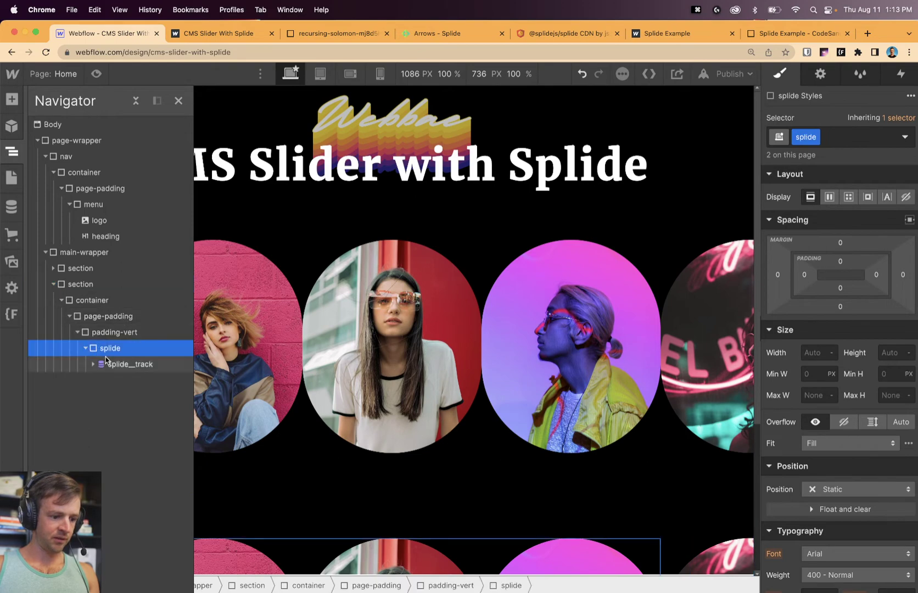
click(107, 364)
click(94, 364)
key(Delete)
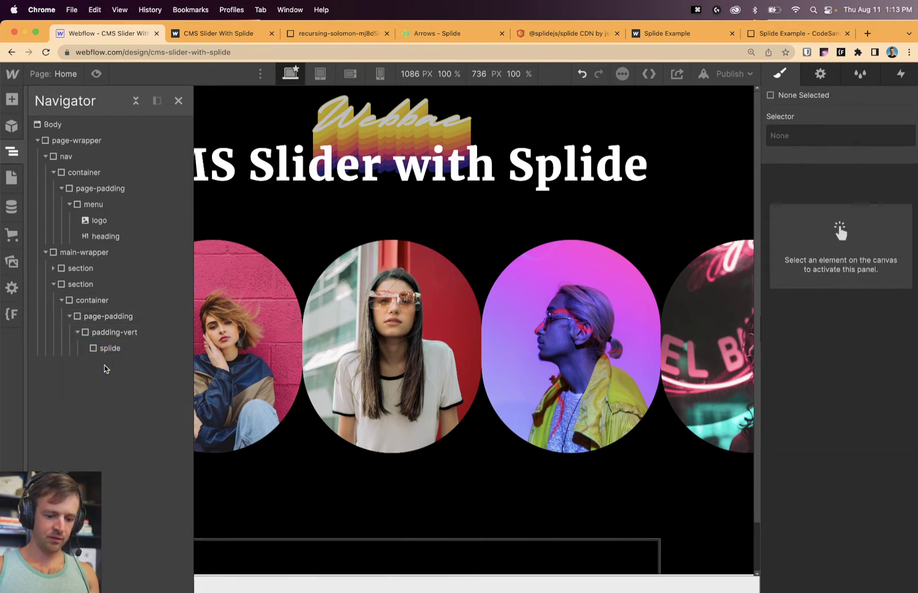
Add a div block inside the empty splide element of the second section.
scroll(466, 385, down, 2)
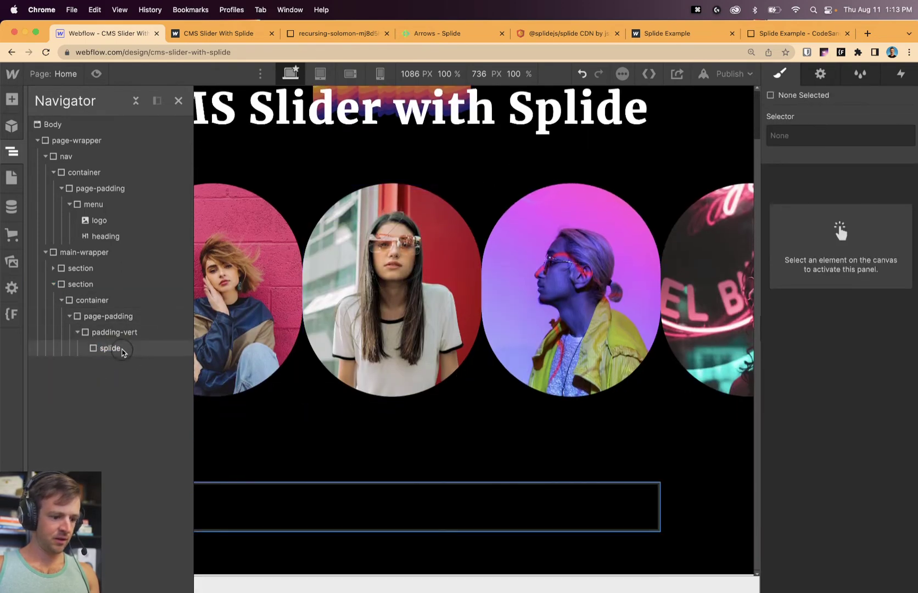
click(116, 348)
click(12, 99)
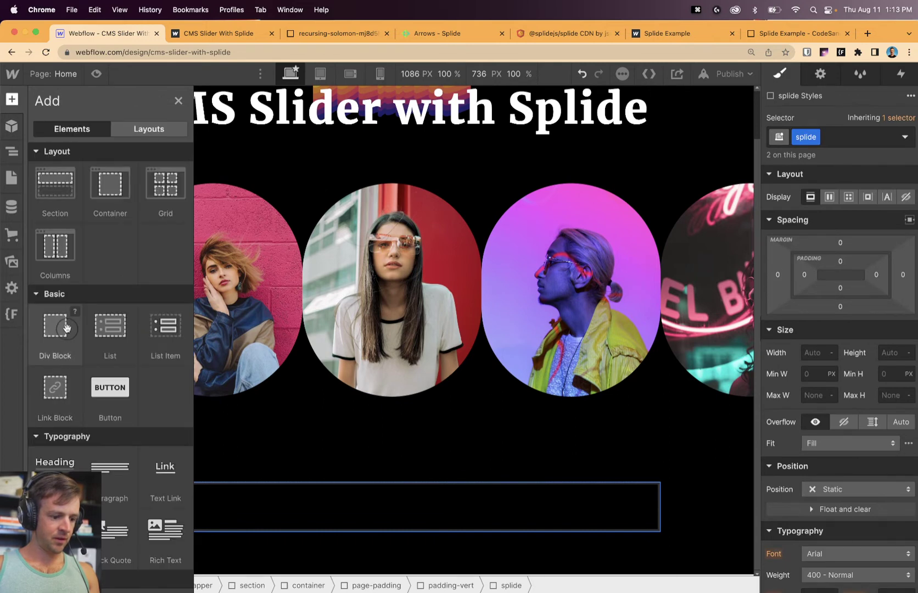
drag(55, 327, 363, 516)
Try to paste the arrow wrapper's class names as the class of the new div block.
click(864, 136)
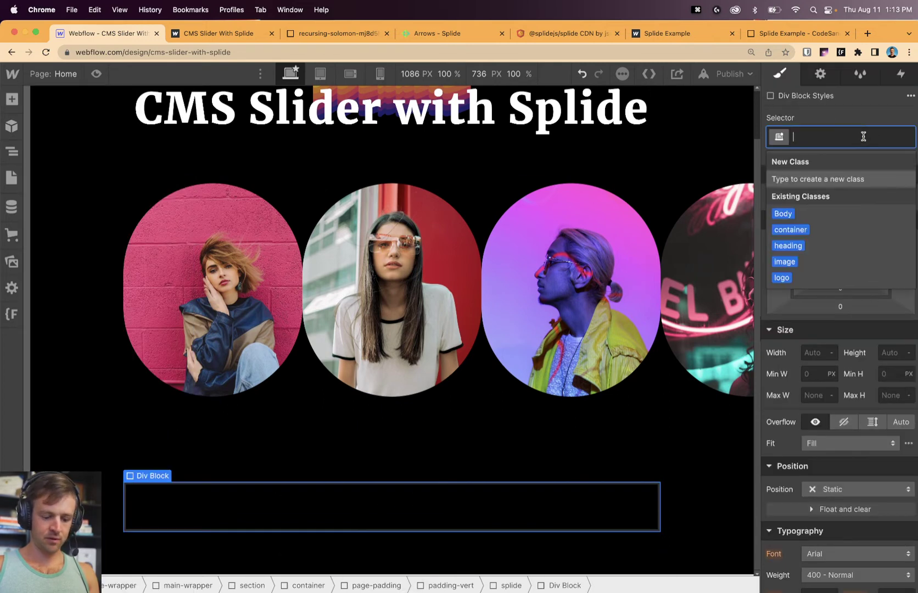
key(super+v)
key(super+v)
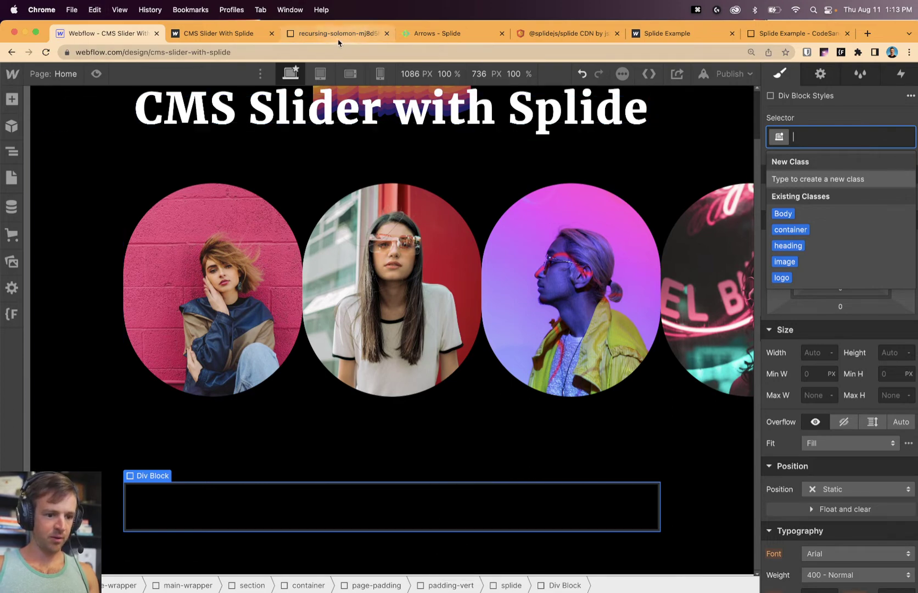
Copy the class names splide__arrows splide__arrows--ltr from the Splide arrows docs and apply them as the Webflow div block's class.
click(431, 33)
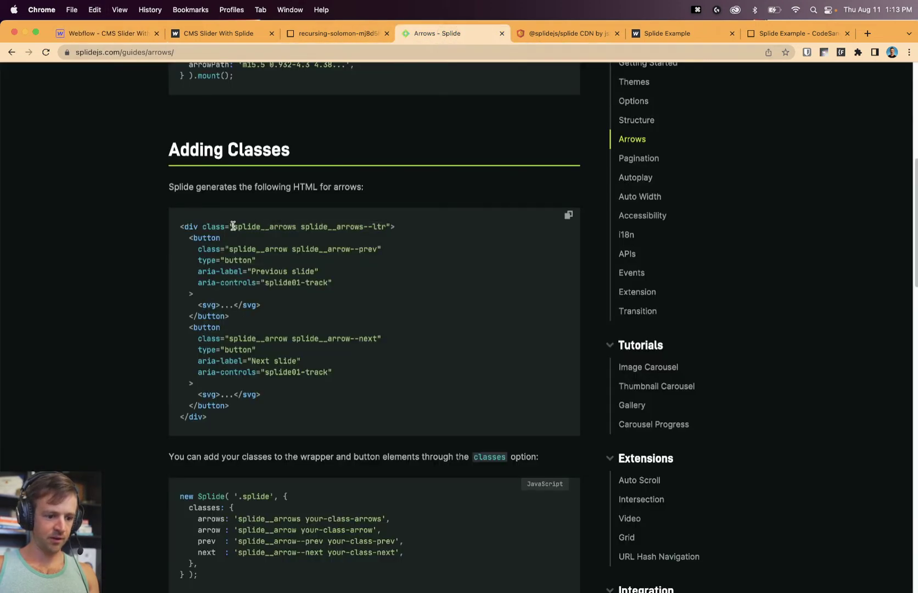
drag(232, 226, 374, 227)
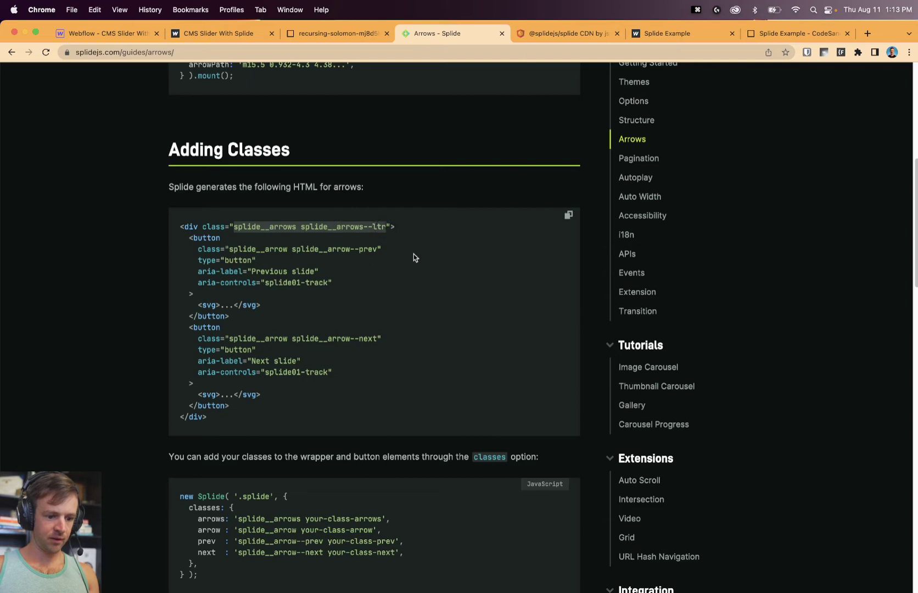
key(super+c)
click(220, 34)
click(140, 34)
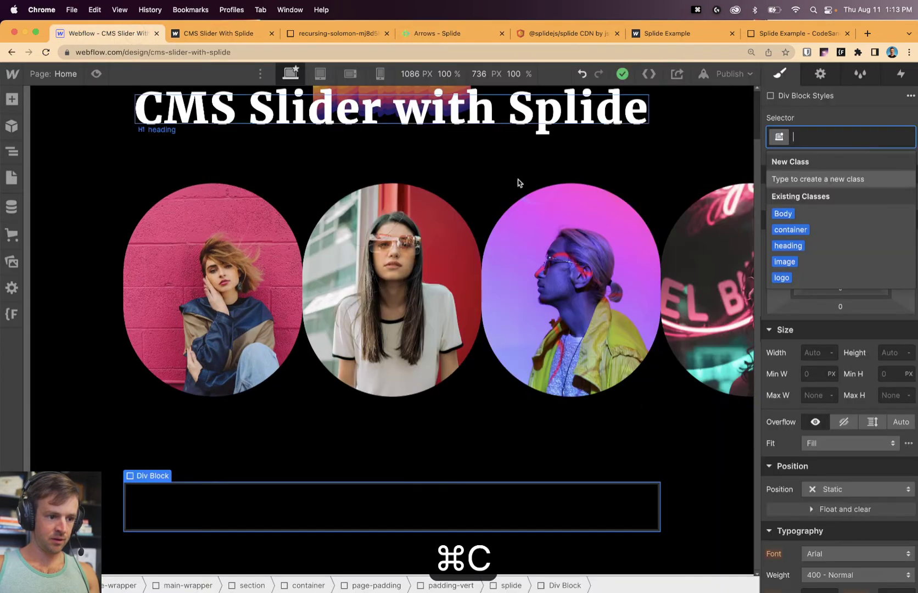
key(super+v)
key(Return)
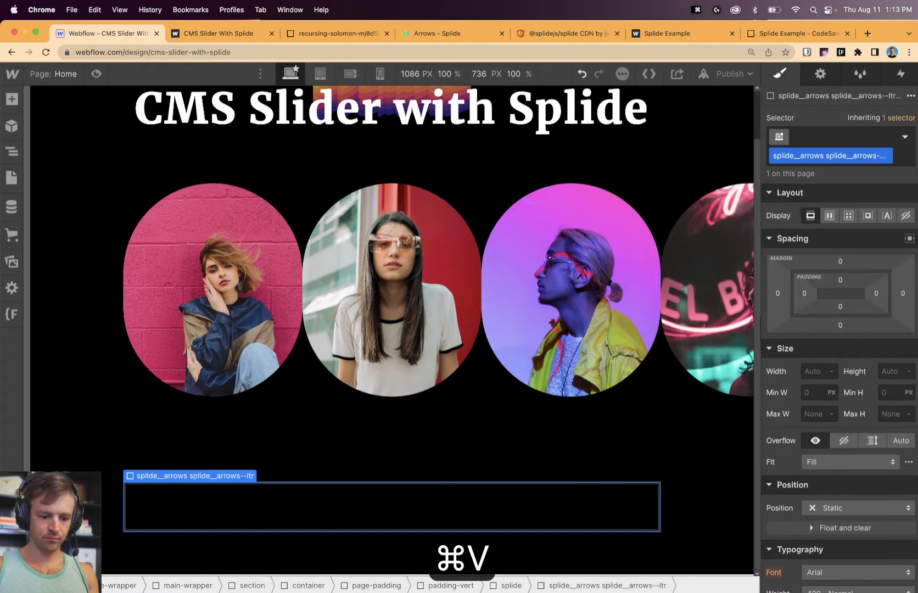
Switch to the Splide arrows docs and copy the splide__arrow class name from the previous button's markup.
click(429, 34)
drag(203, 239, 256, 363)
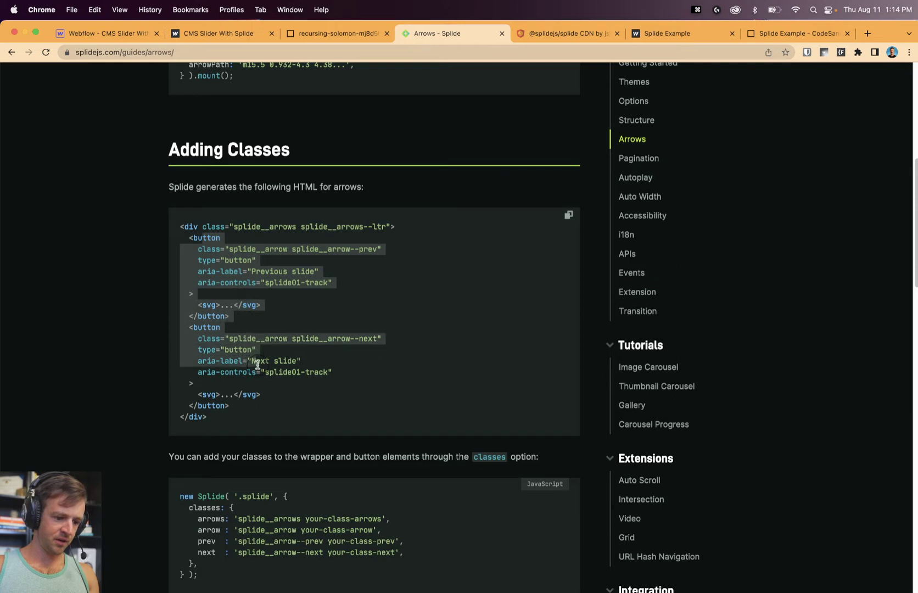
click(294, 357)
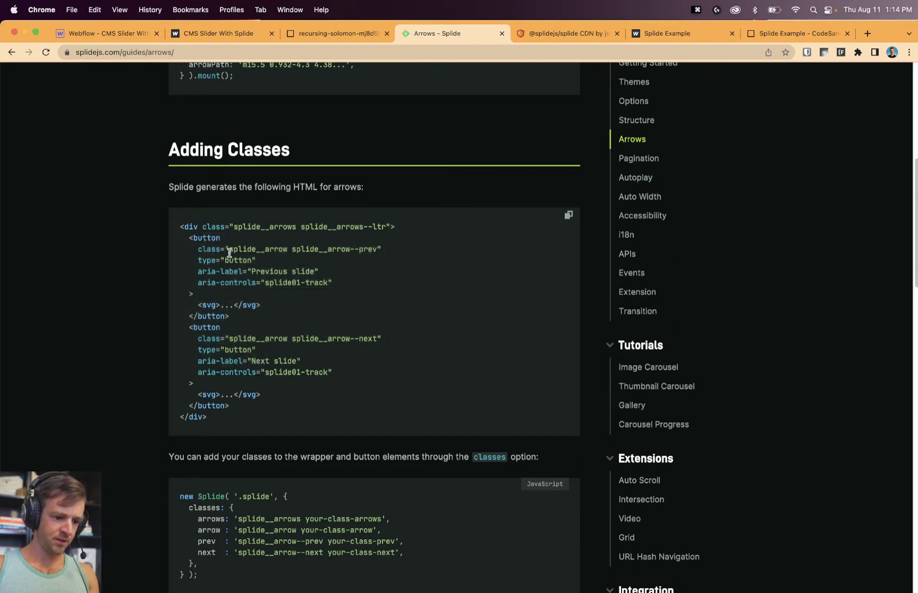
drag(231, 251, 287, 252)
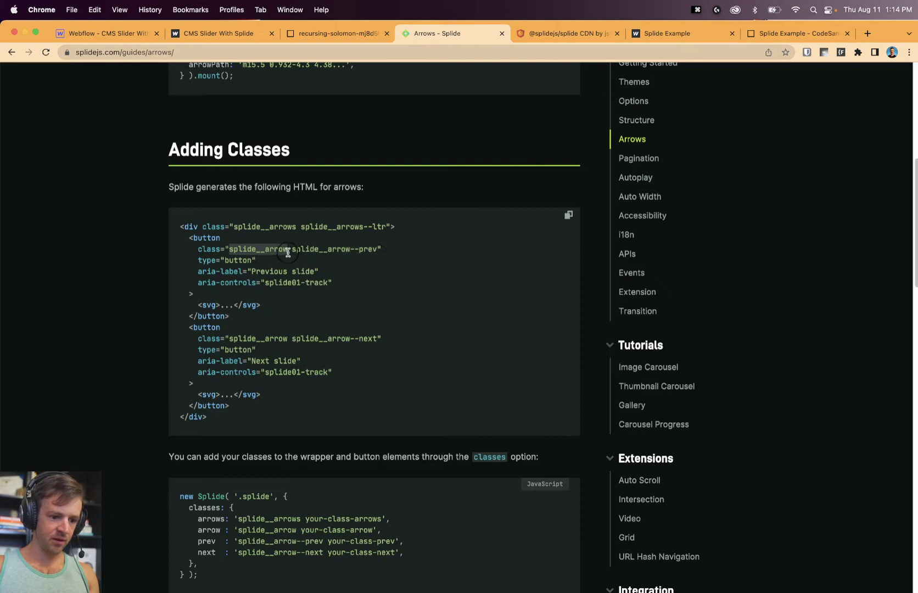
key(super+c)
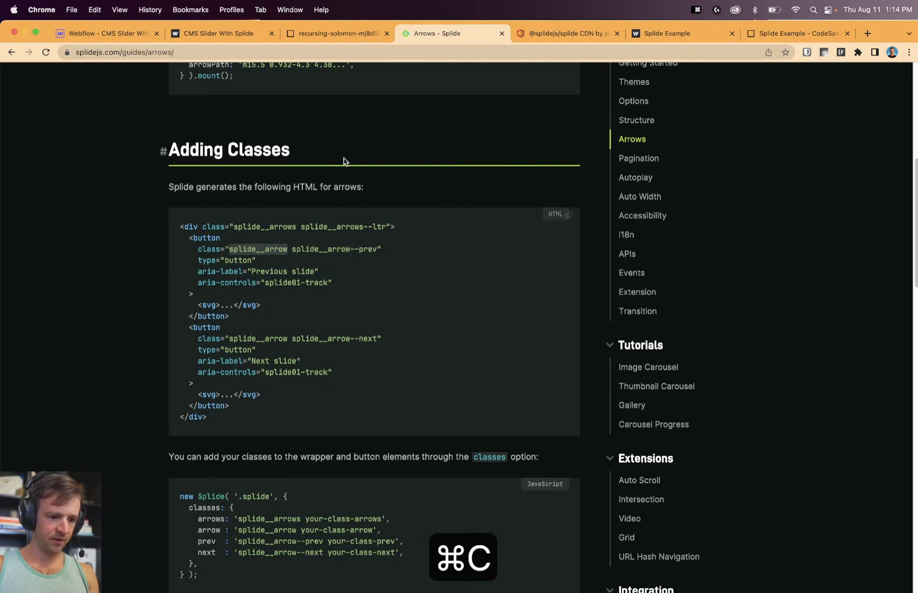
Back in the Webflow Designer, add a button inside the arrows wrapper and give it the class splide__arrow.
click(104, 33)
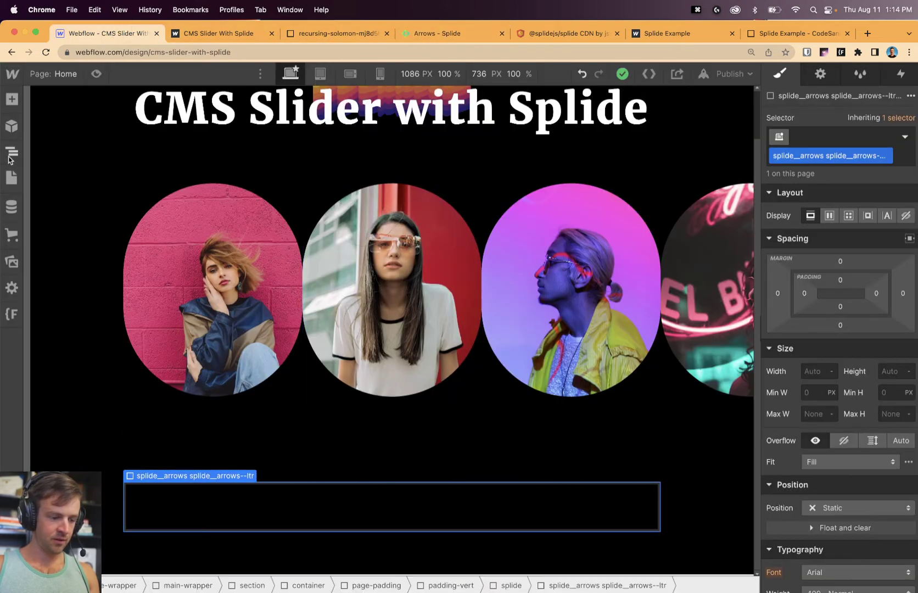
click(12, 100)
drag(100, 394, 324, 510)
click(821, 138)
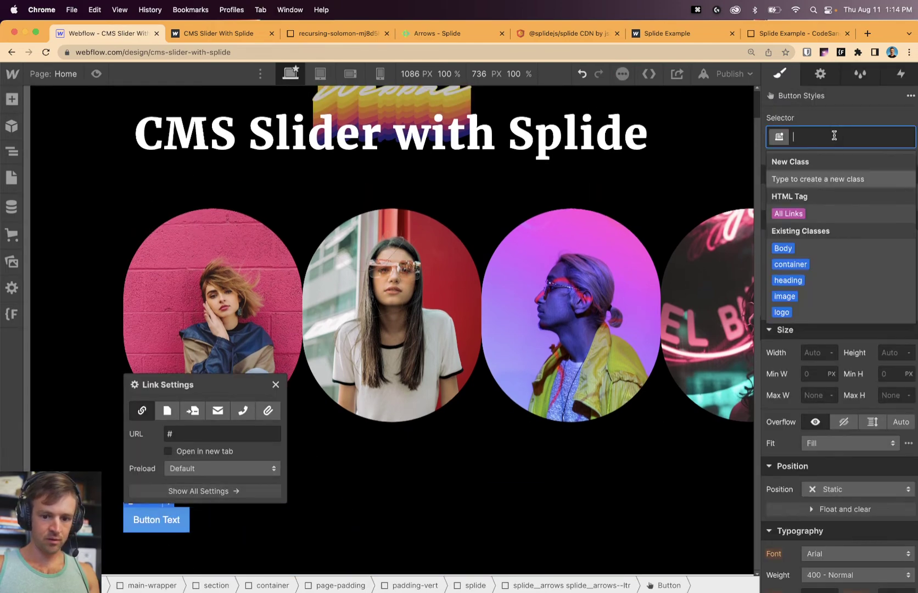
key(super+v)
key(Return)
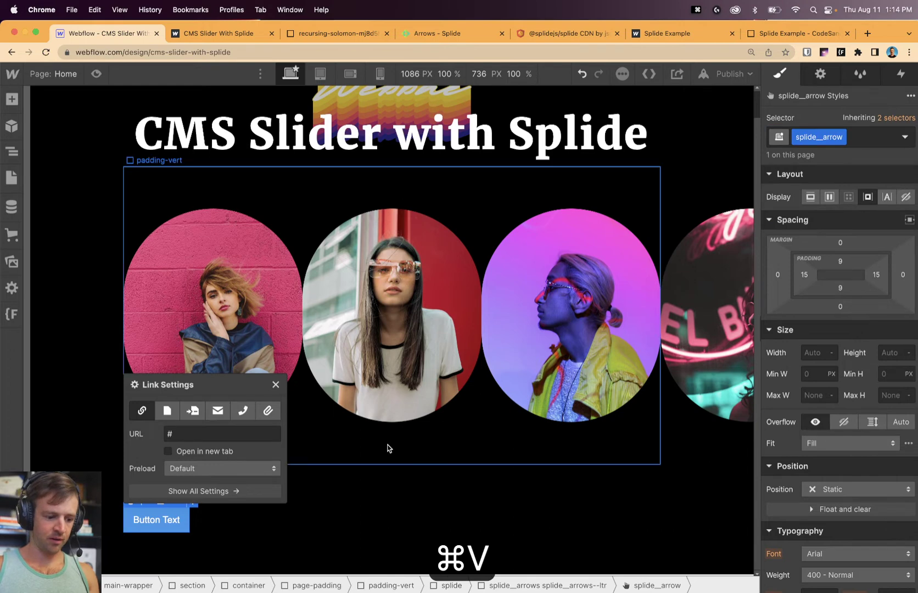
Duplicate the splide__arrow button within the wrapper and remove the text from both buttons.
key(super+c)
key(super+v)
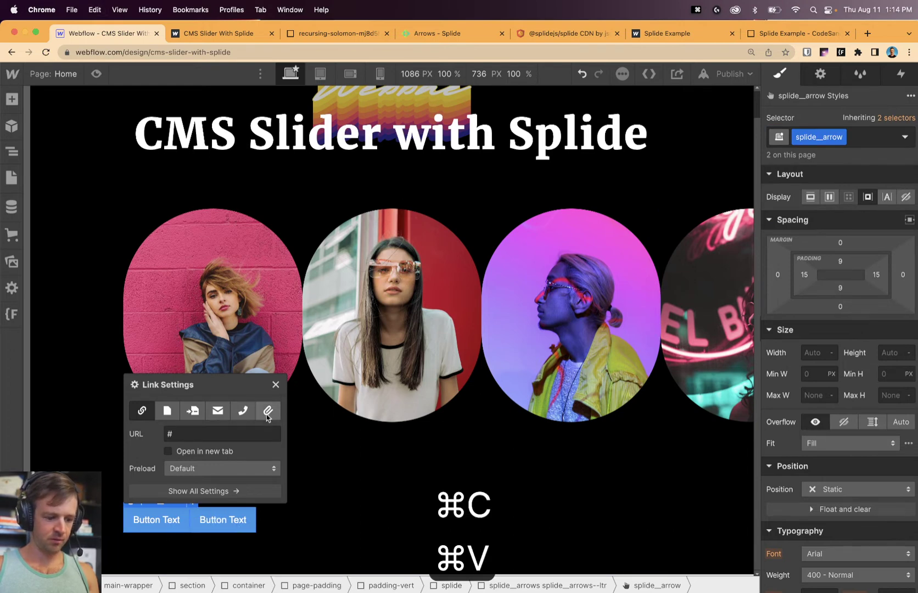
click(276, 385)
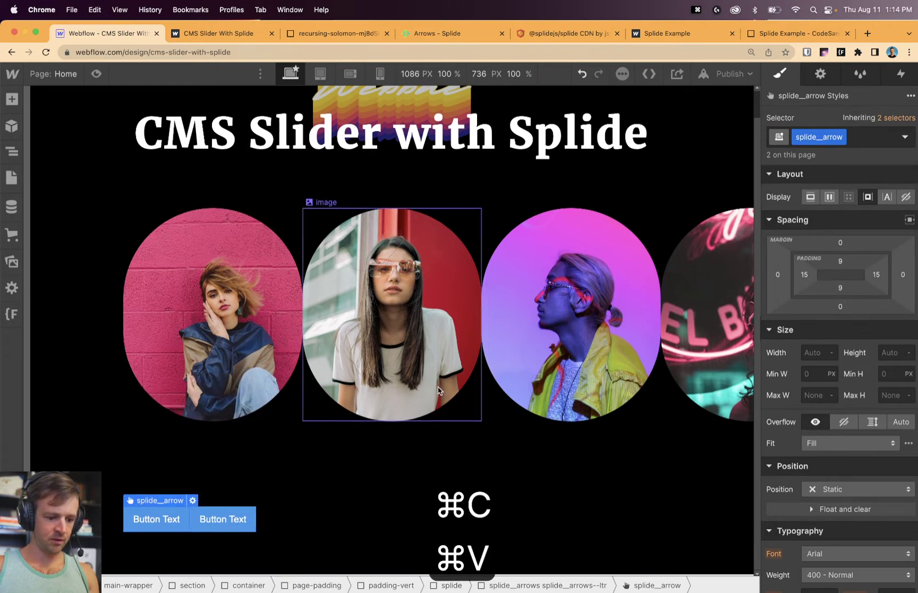
double_click(168, 521)
key(BackSpace)
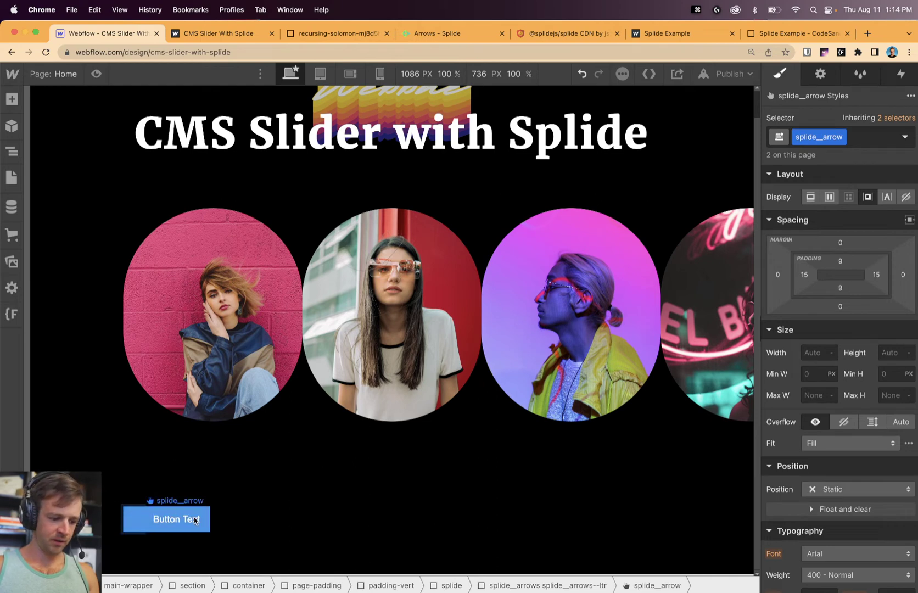
click(200, 521)
click(212, 533)
double_click(212, 533)
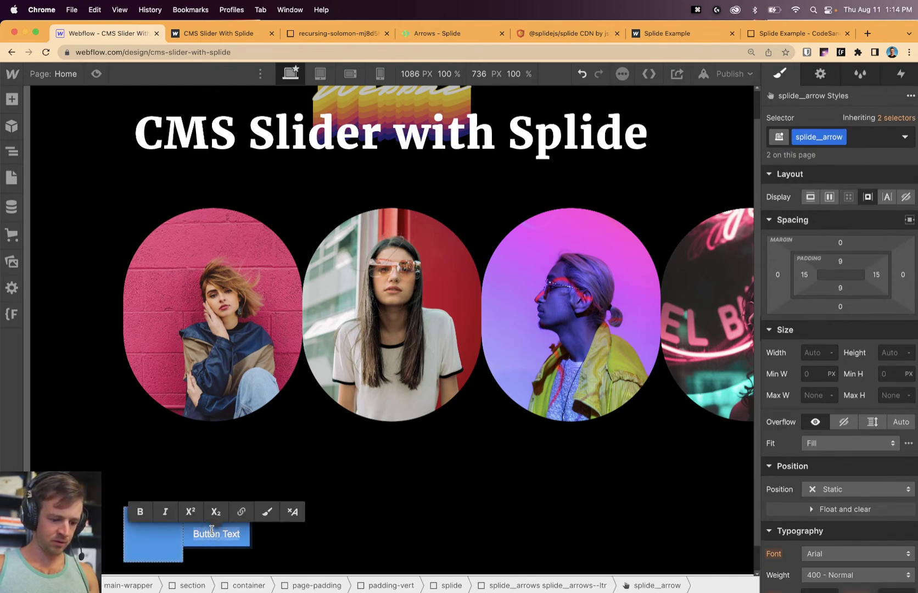
key(BackSpace)
Set the splide__arrow class to a width of 4rem and a height of 4rem.
click(177, 548)
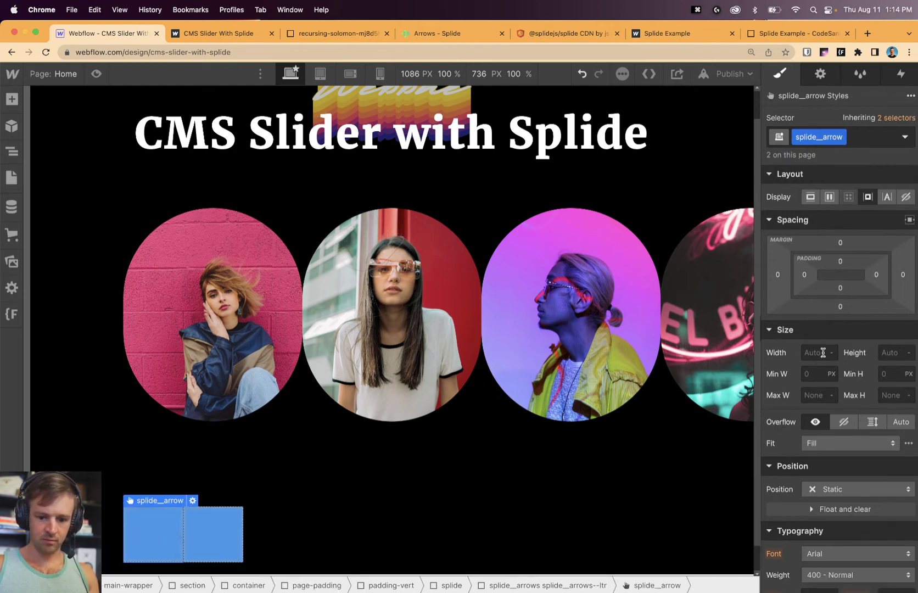
text(4rem)
key(Tab)
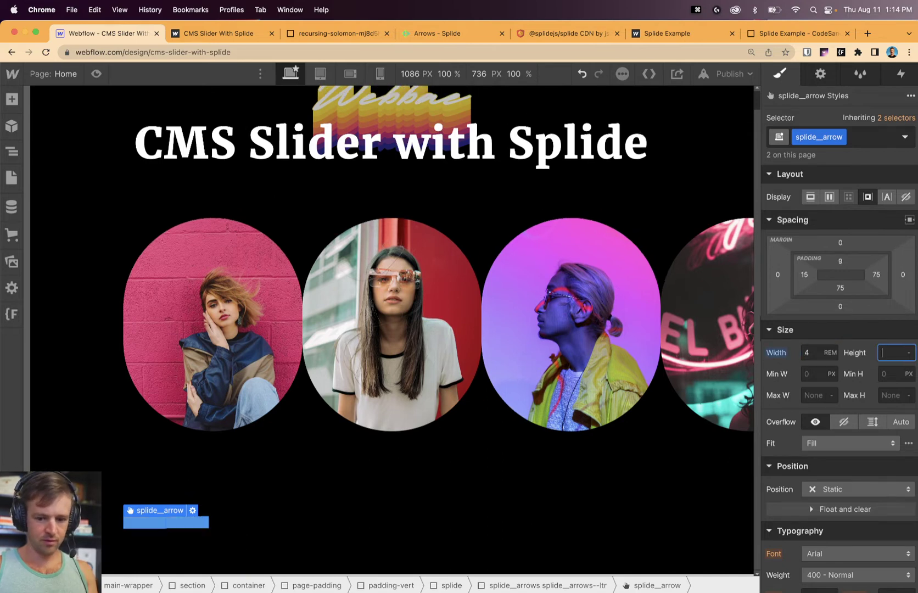
text(4rem)
key(Return)
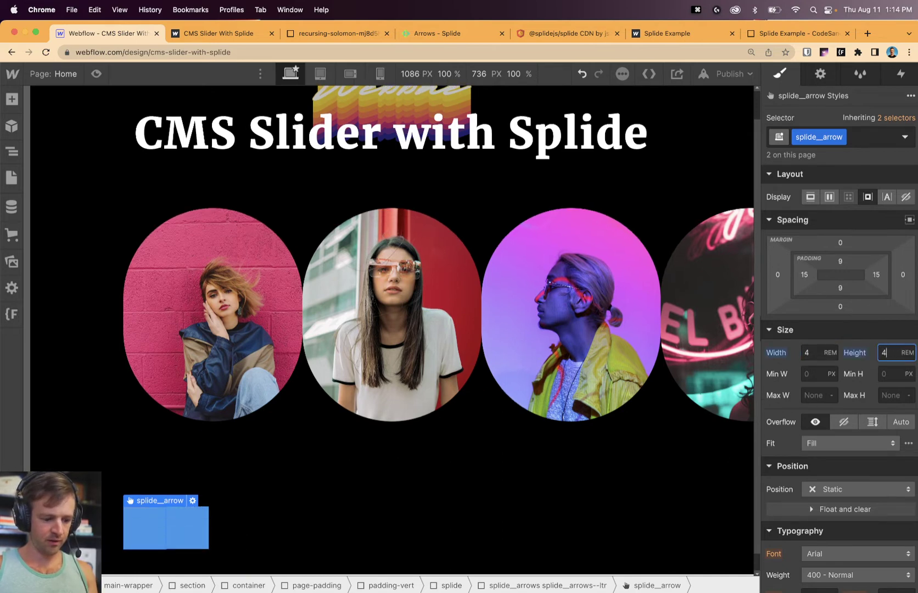
Try to place the next.png asset as an image inside the second arrow button.
click(11, 262)
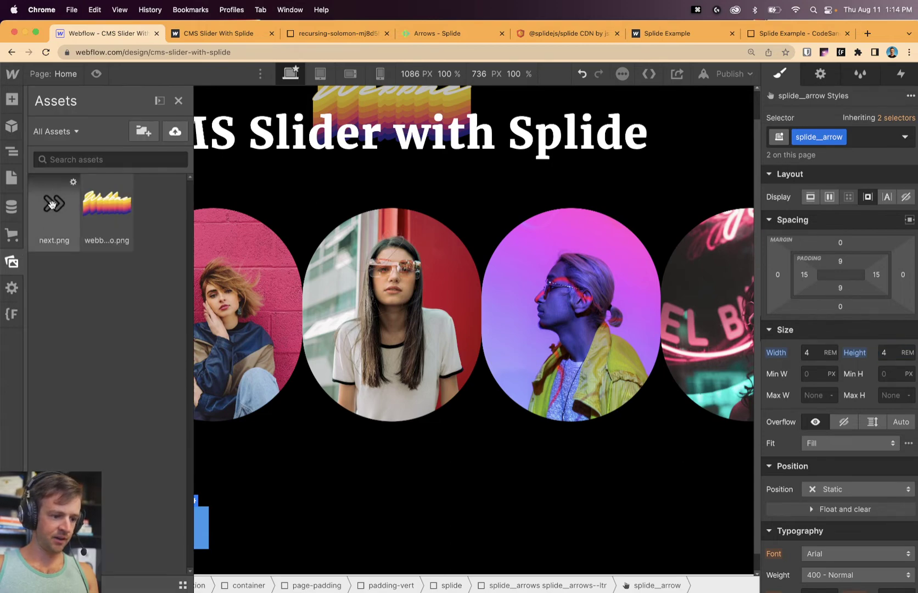
drag(73, 195, 218, 552)
click(391, 343)
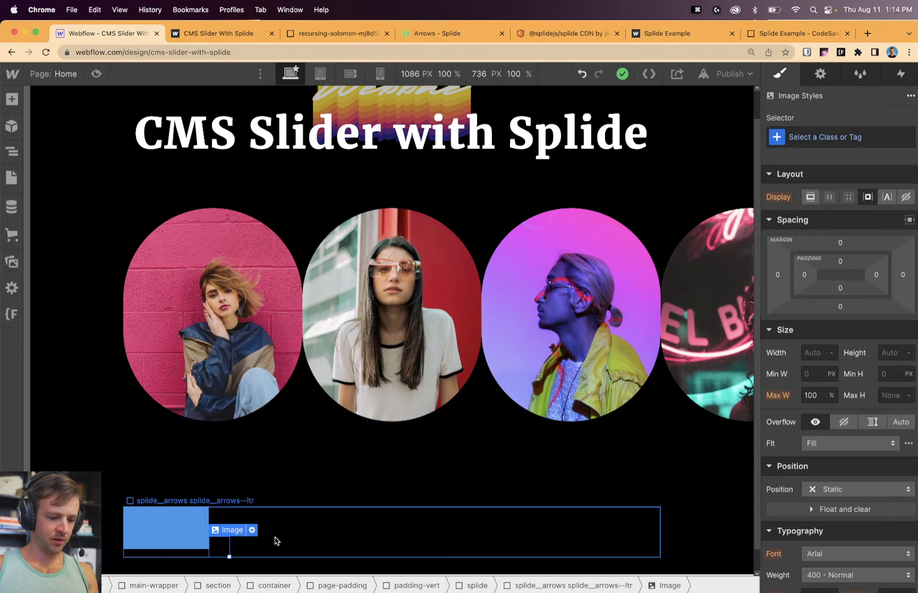
click(270, 537)
click(224, 555)
key(BackSpace)
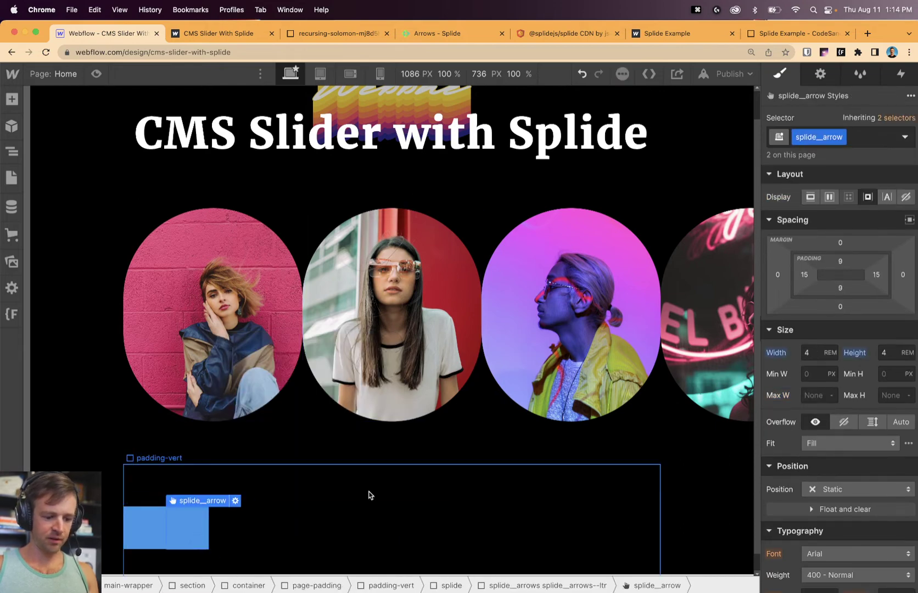
Add a background image to the splide__arrow class using the next.png asset.
scroll(859, 330, down, 10)
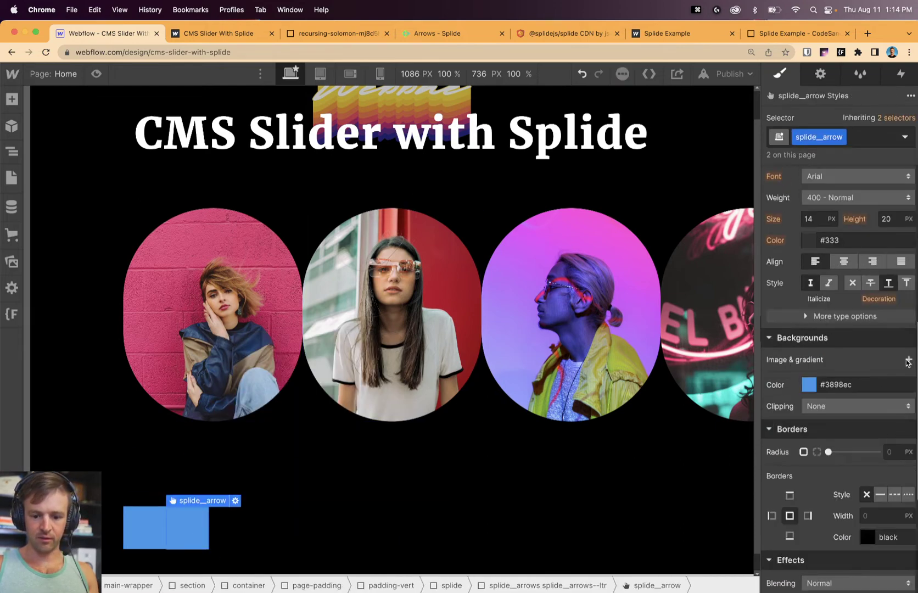
click(908, 360)
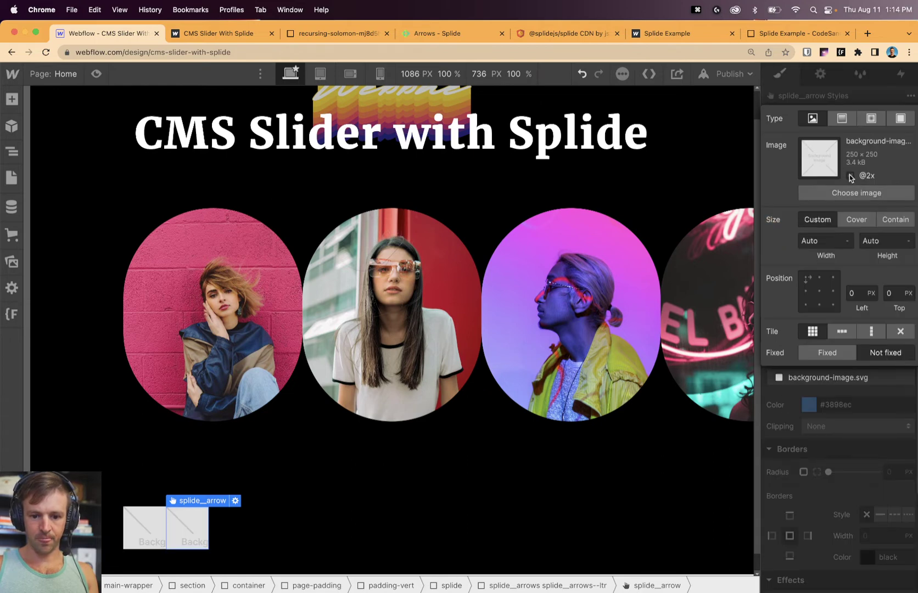
click(857, 193)
click(54, 204)
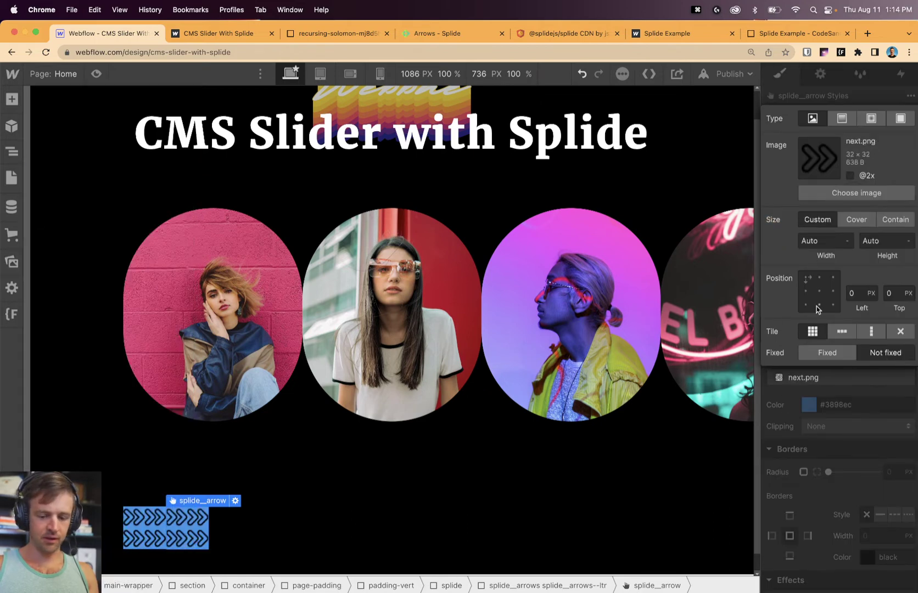
Turn off tiling for the arrow's background image, center it at 50% by 50%, and set its width to 50%.
click(900, 331)
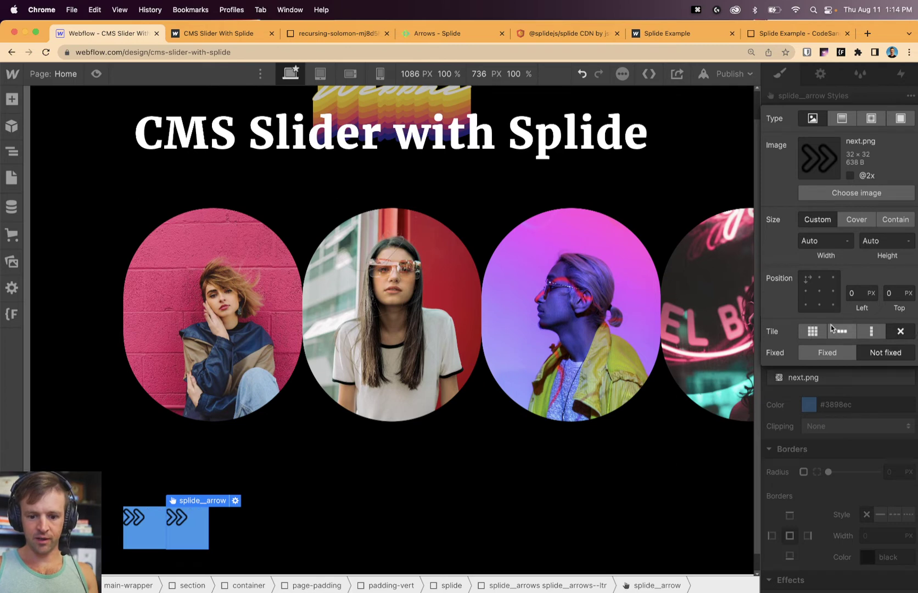
click(820, 291)
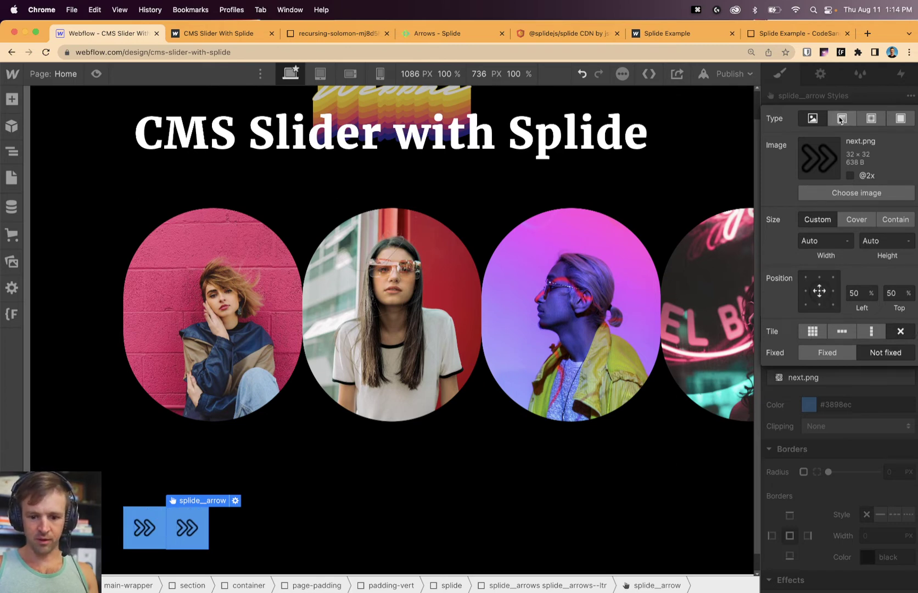
click(823, 244)
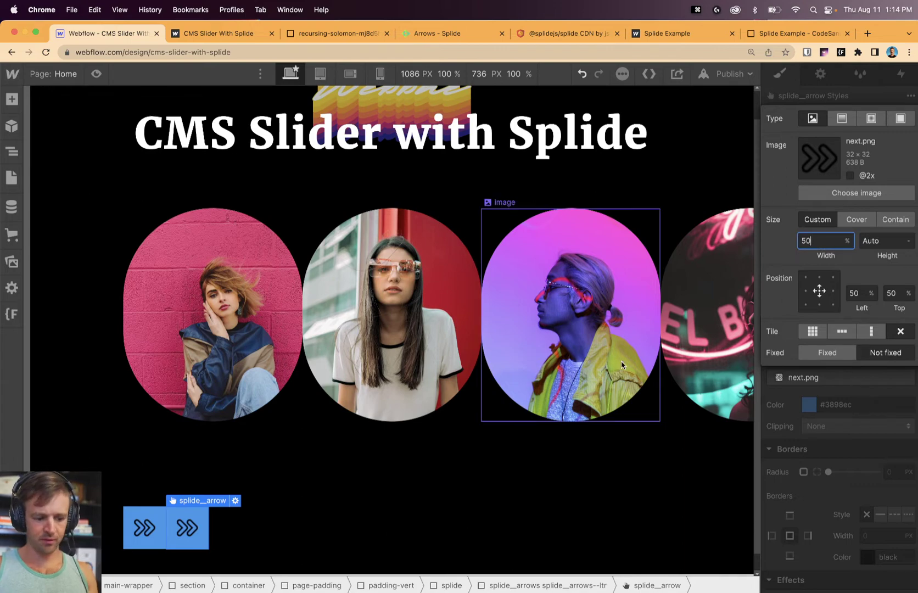
click(816, 439)
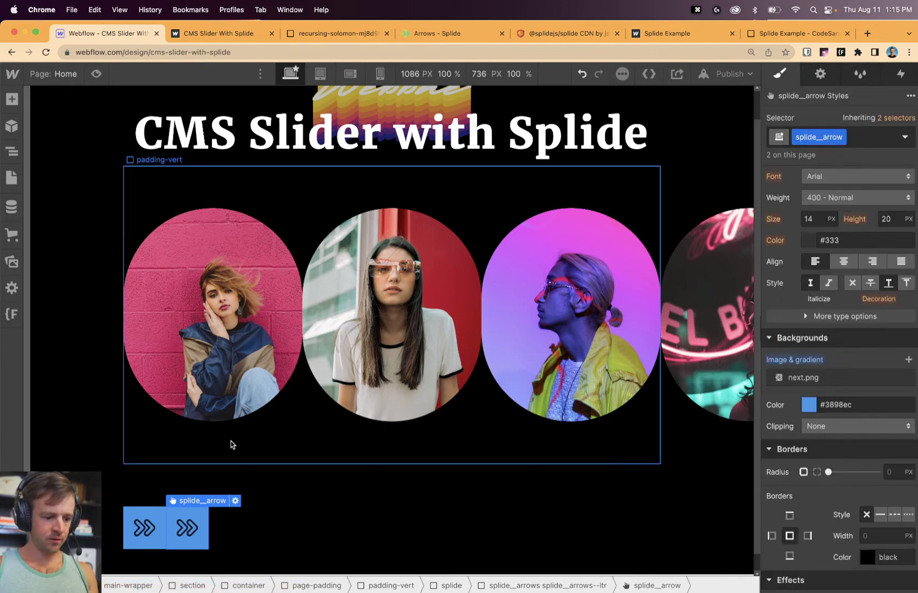
Set the splide__arrow background color to the purple #db4ffd, sampled from the third slide's image after trying other picks.
scroll(855, 324, up, 2)
scroll(855, 324, down, 3)
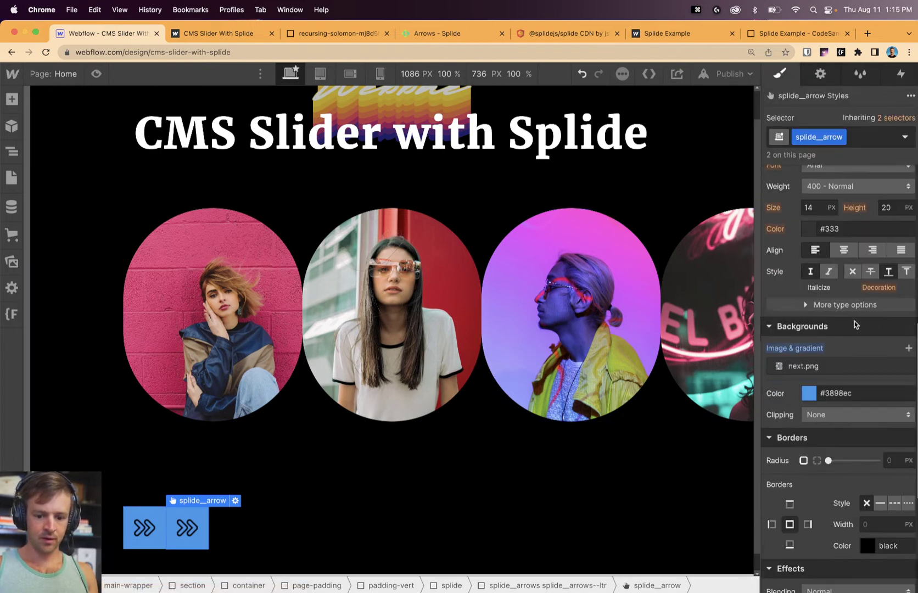
click(808, 393)
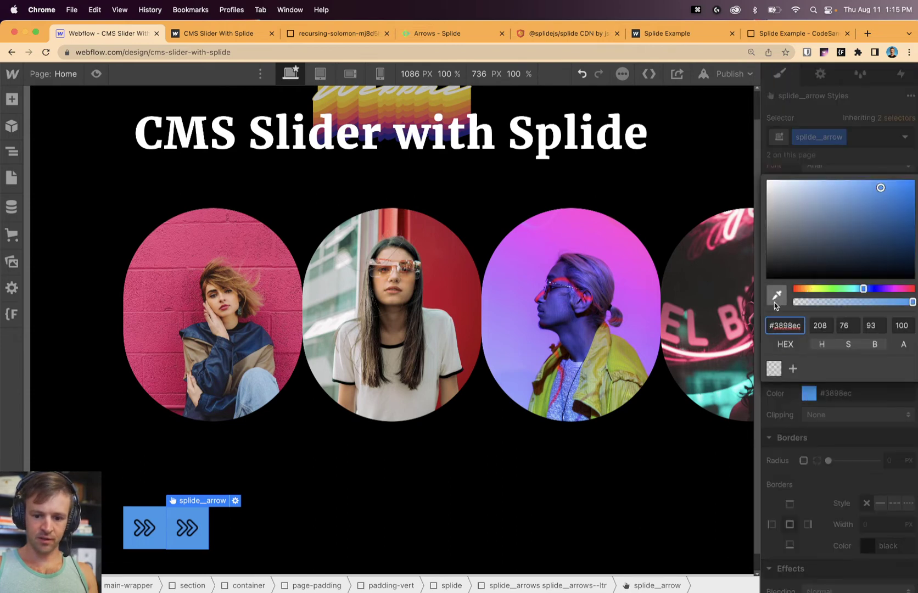
click(451, 236)
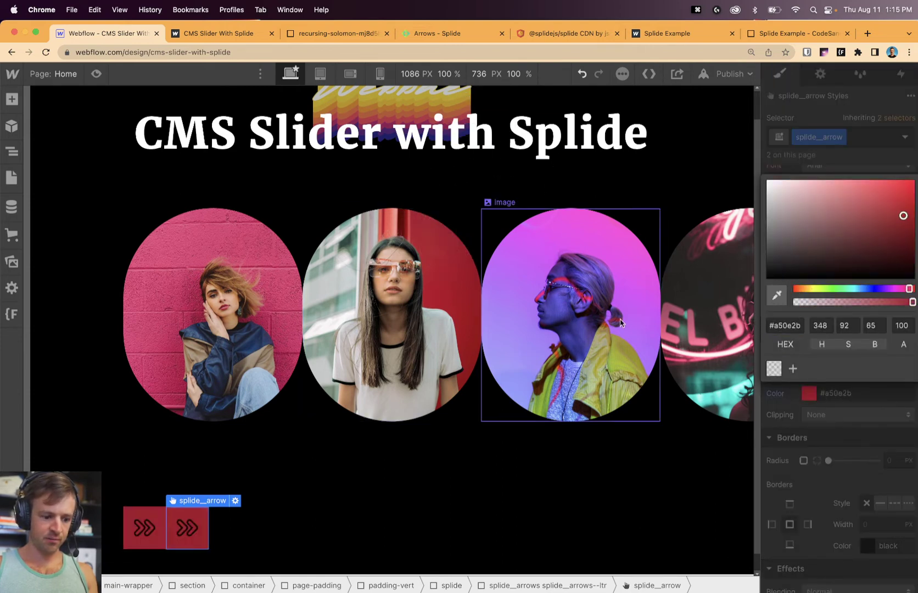
click(780, 299)
click(284, 286)
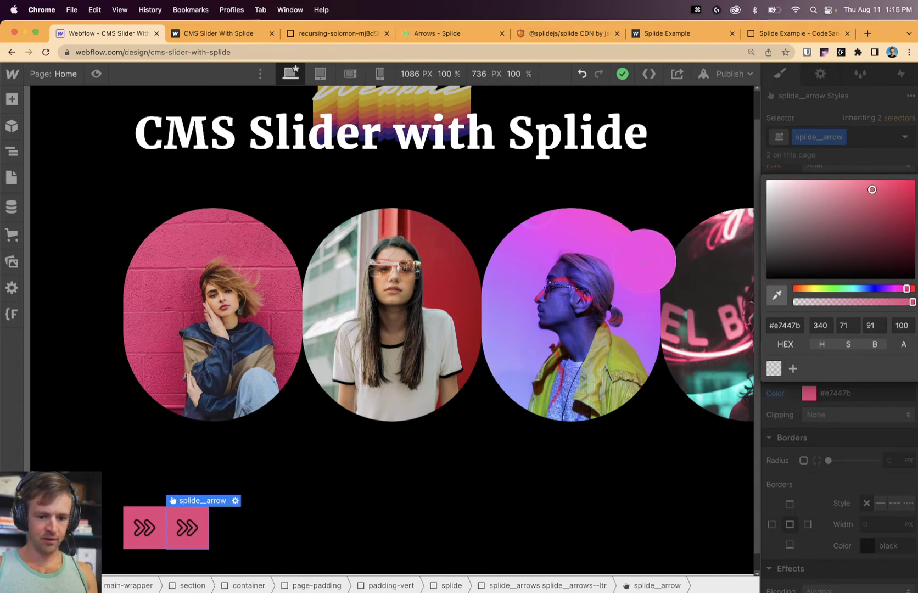
click(643, 299)
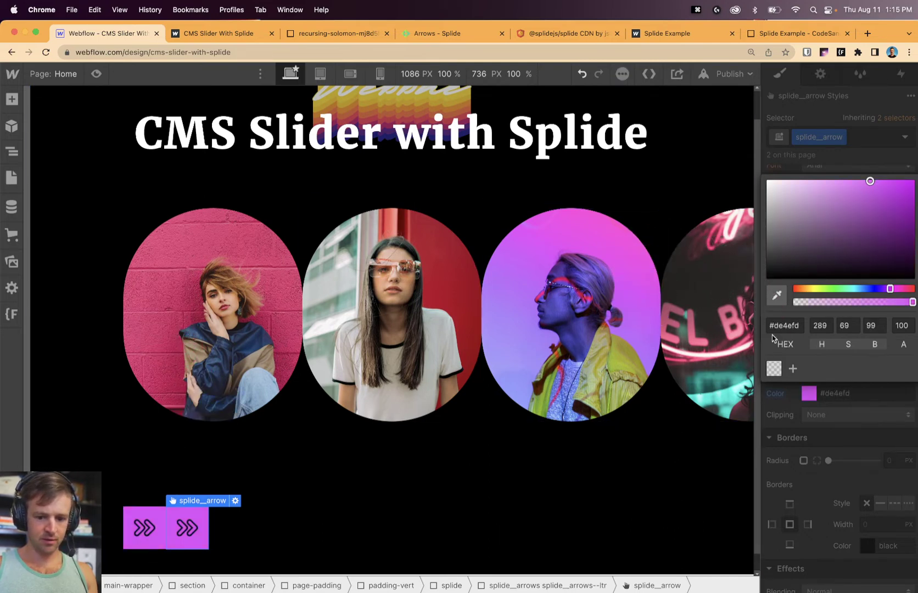
click(776, 302)
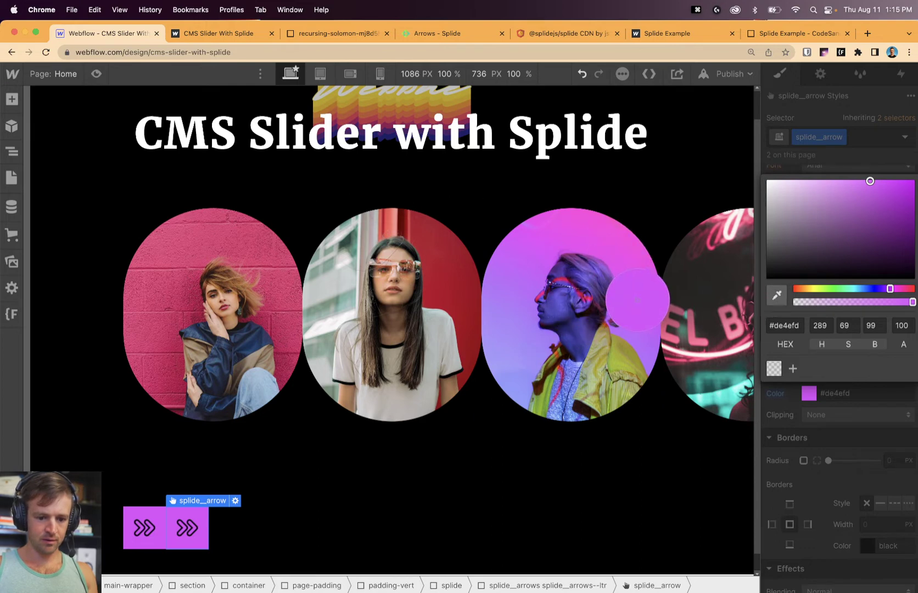
click(637, 299)
click(805, 129)
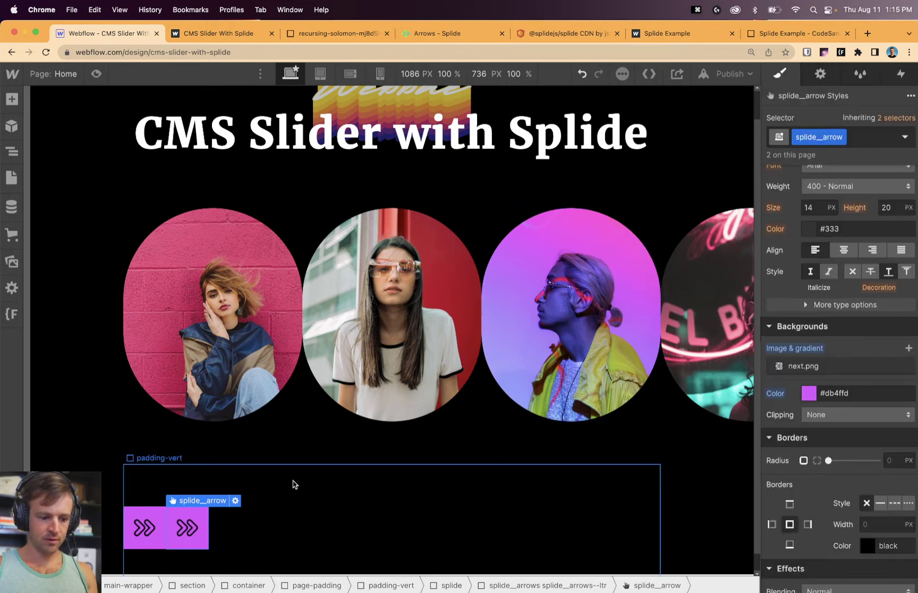
Set the splide__arrow border radius to 50% so both arrow buttons are round.
scroll(884, 324, down, 1)
scroll(901, 357, up, 8)
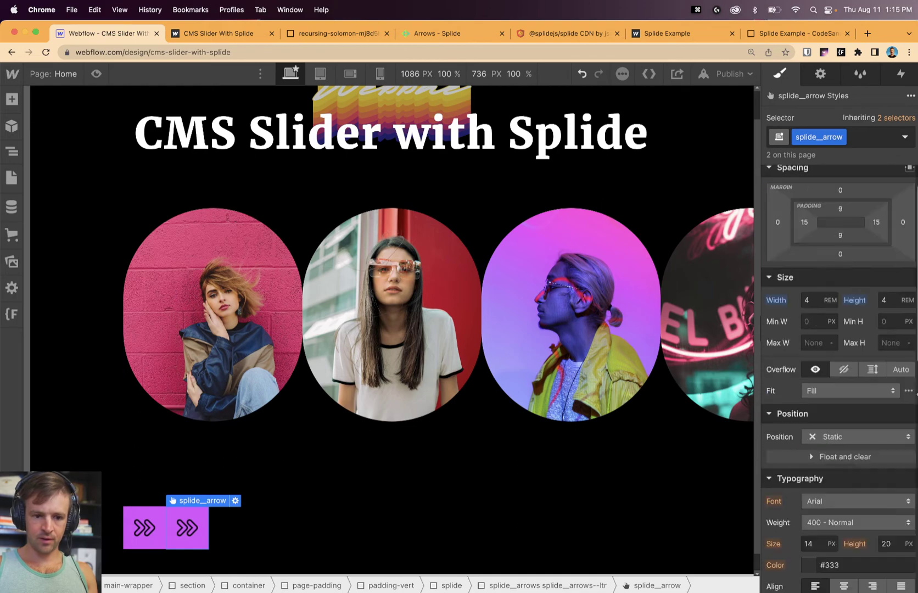
scroll(873, 418, down, 5)
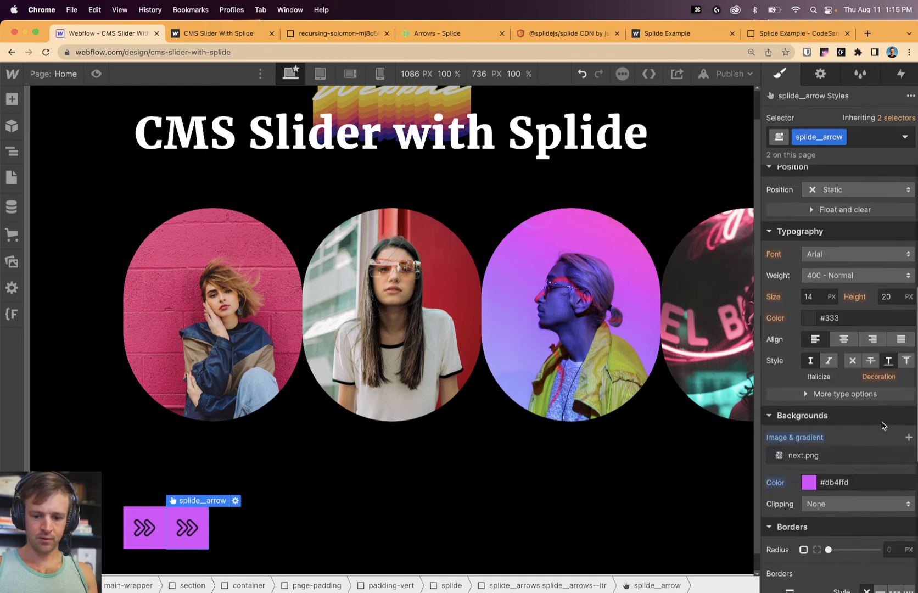
scroll(853, 440, down, 2)
click(895, 445)
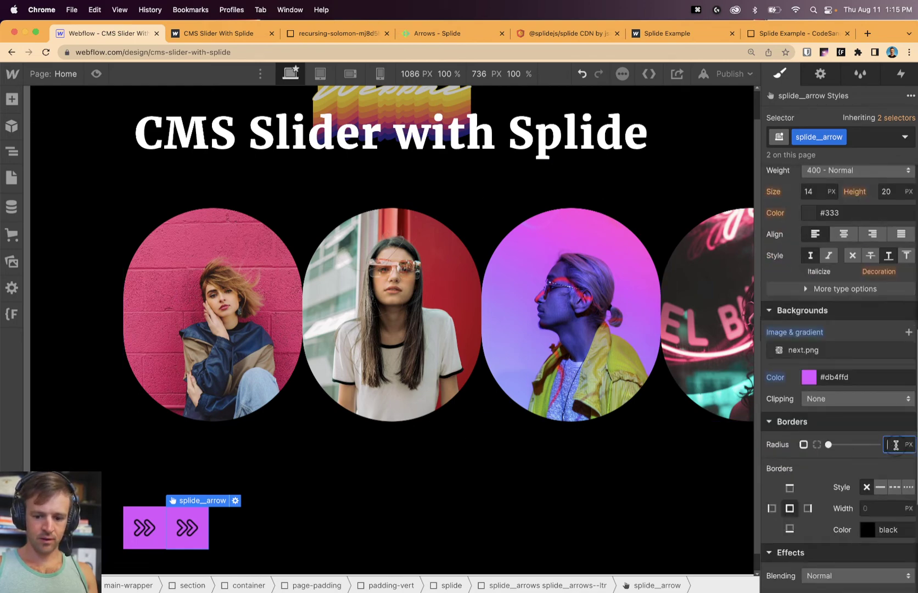
text(50)
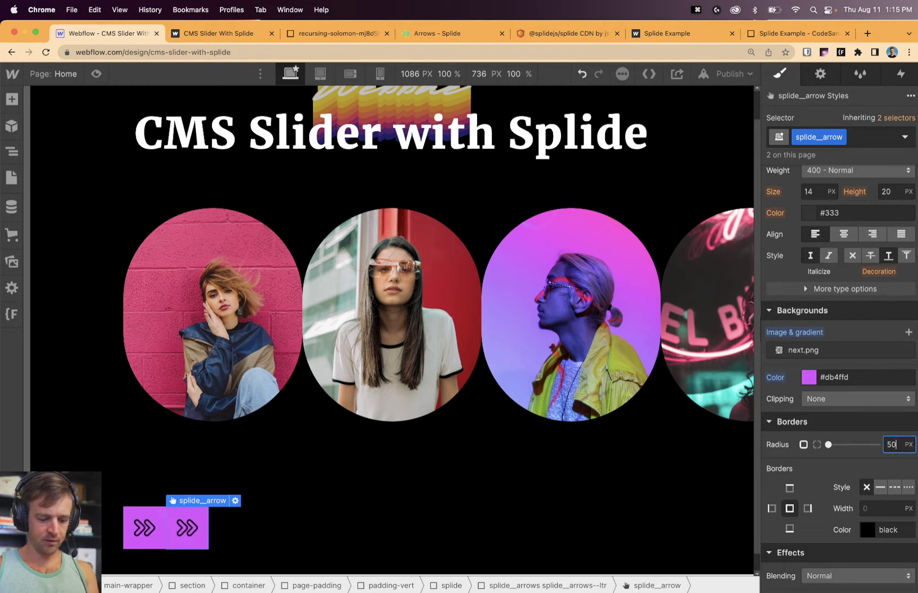
text(%)
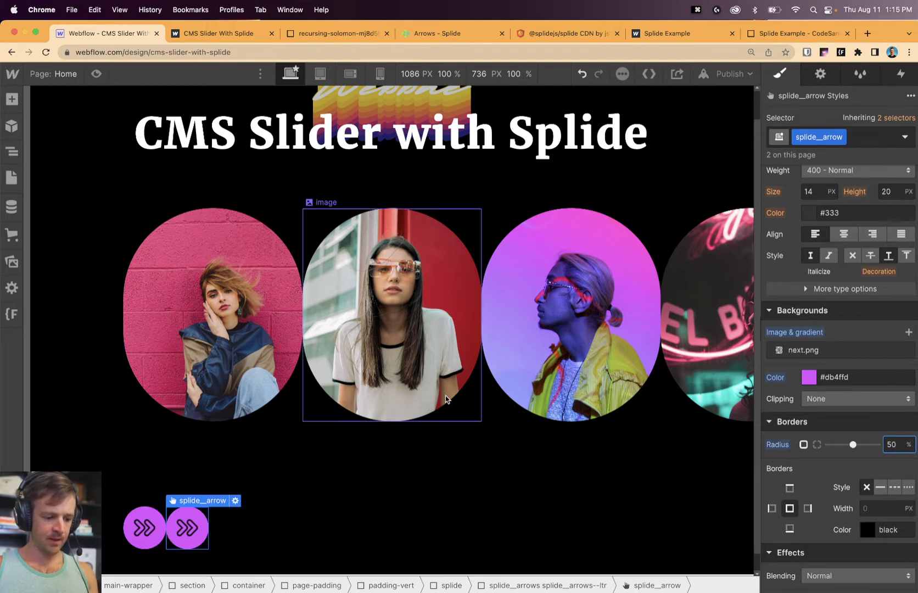
scroll(328, 473, down, 1)
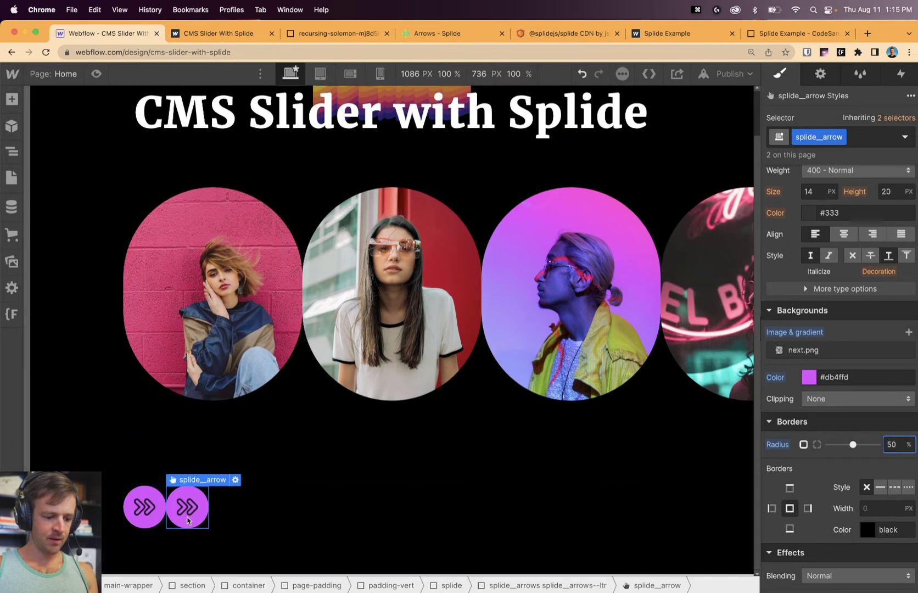
Add a Brightness filter of 120% to the Hover state of the splide__arrow class.
click(905, 137)
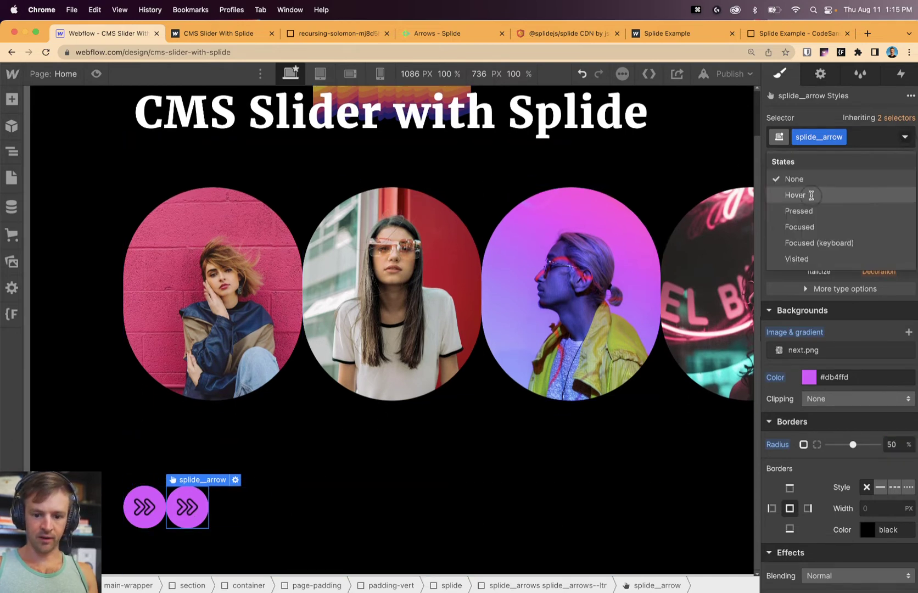
click(812, 195)
scroll(839, 292, down, 4)
scroll(847, 477, up, 3)
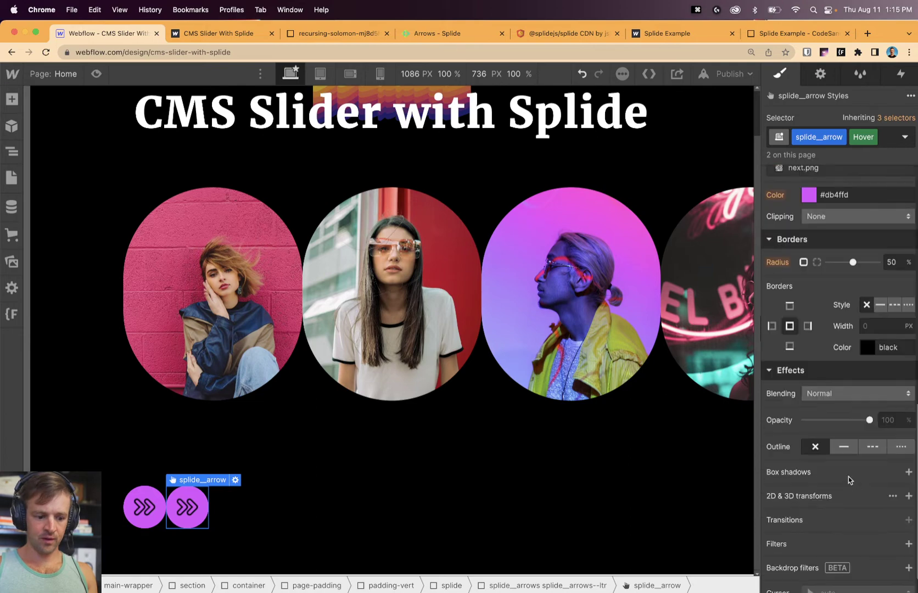
scroll(866, 422, down, 3)
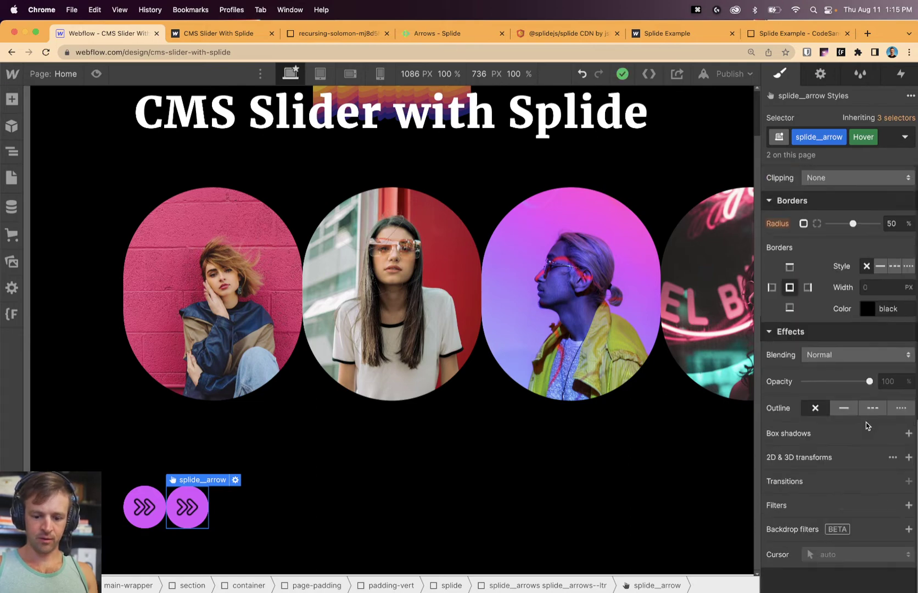
click(908, 506)
click(820, 548)
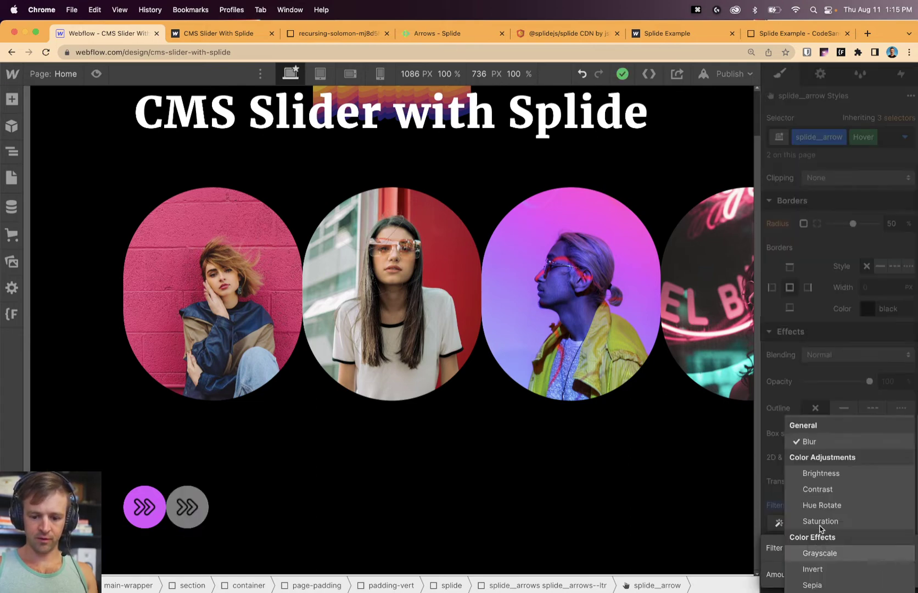
click(819, 475)
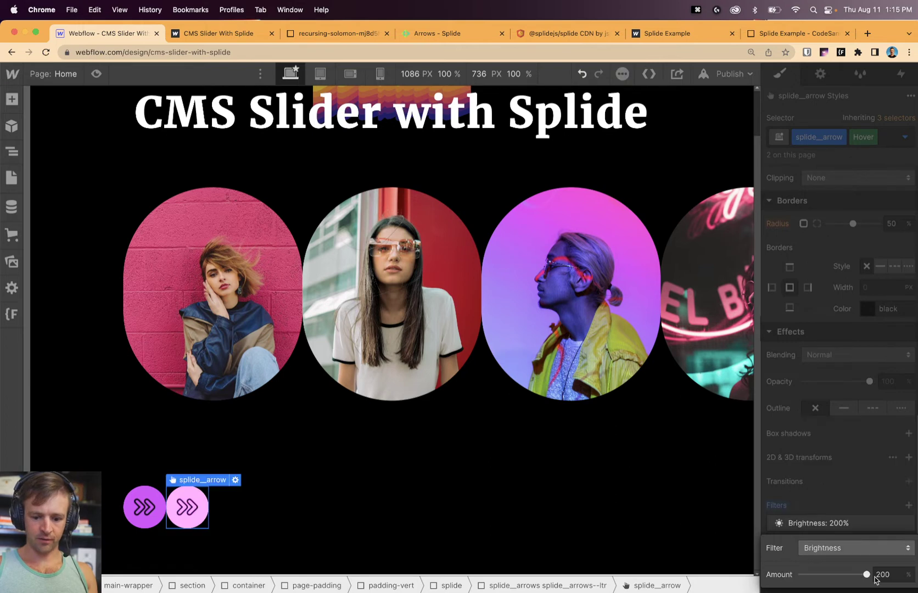
text(11)
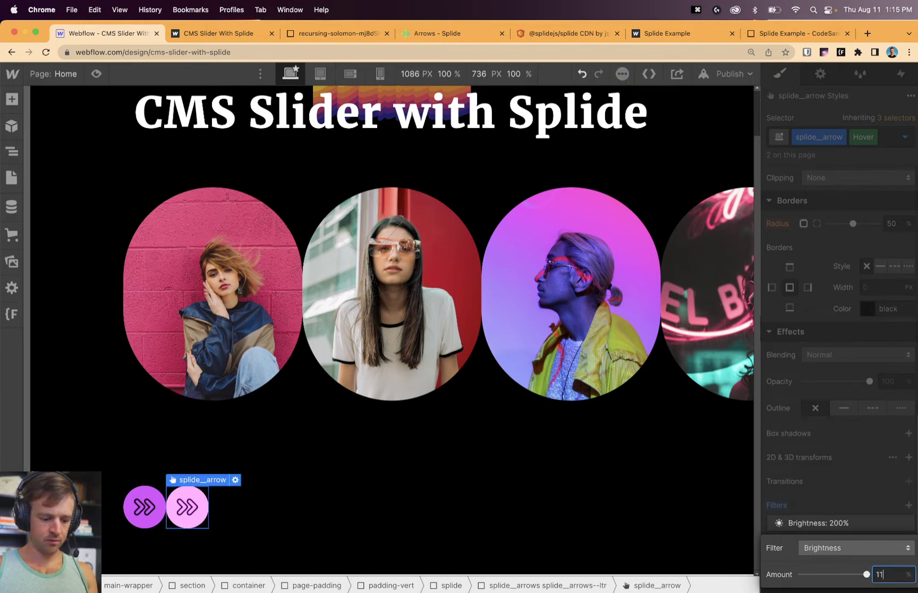
text(5)
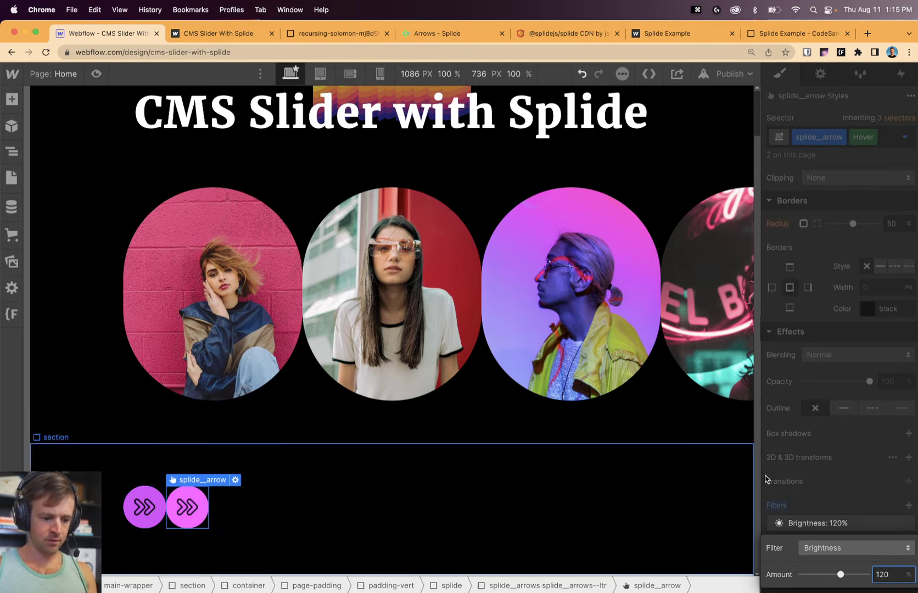
click(828, 482)
Return splide__arrow to the None state and add a 300 ms Background Color transition.
scroll(836, 483, up, 10)
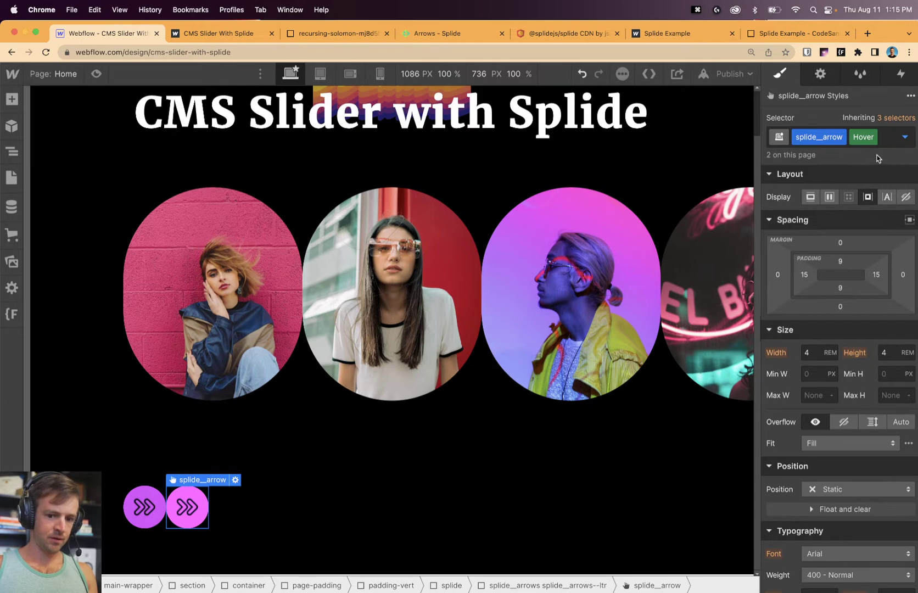
click(903, 138)
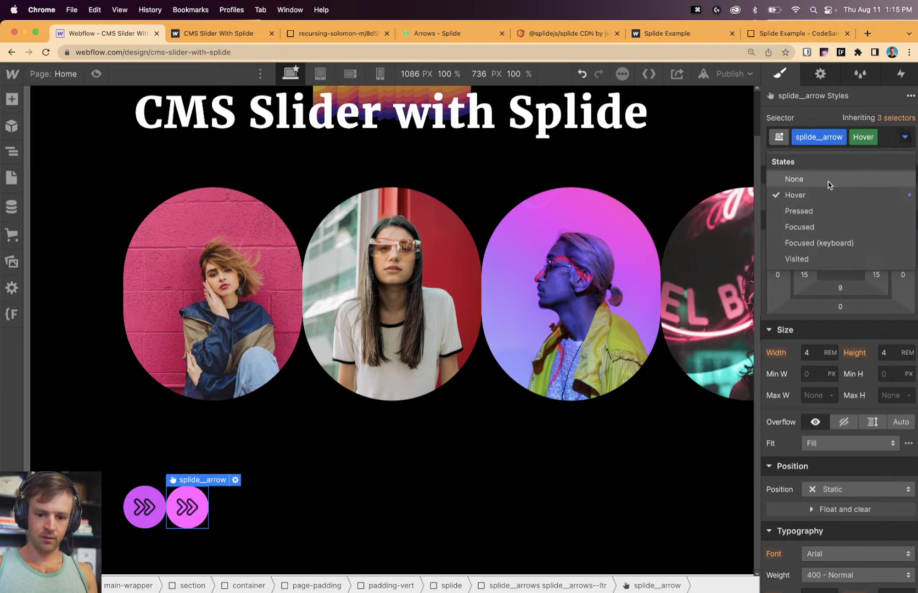
click(827, 181)
scroll(856, 424, down, 5)
scroll(855, 425, down, 6)
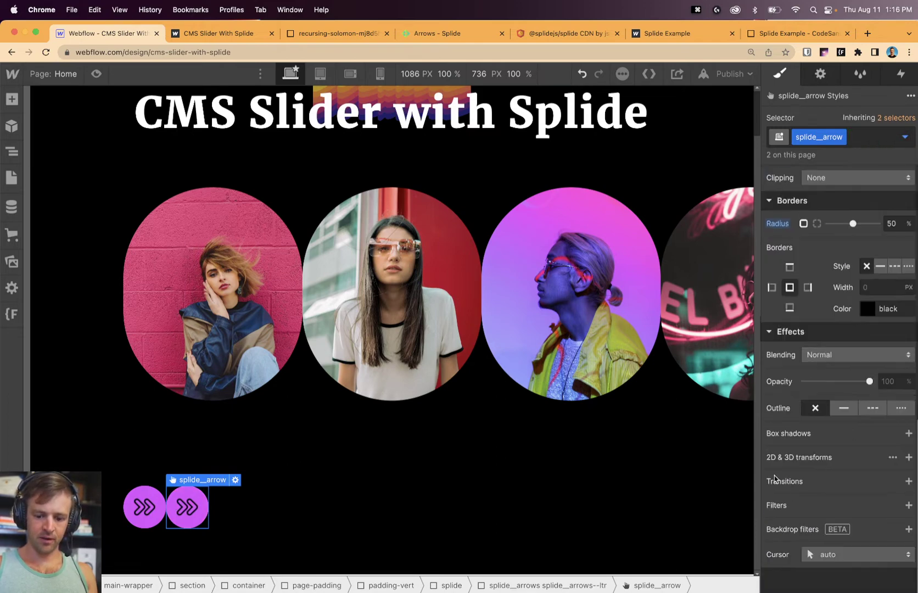
click(909, 481)
click(833, 523)
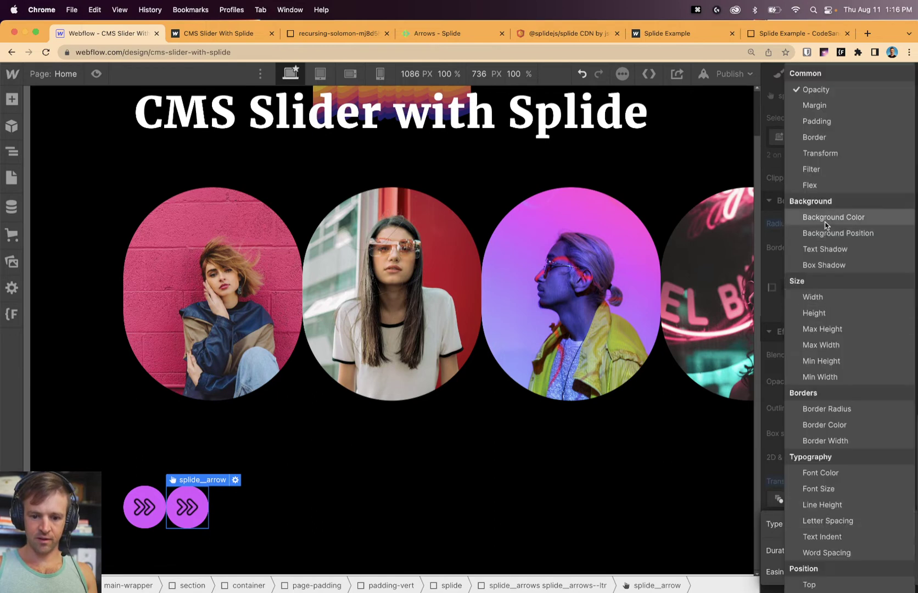
click(840, 215)
click(884, 546)
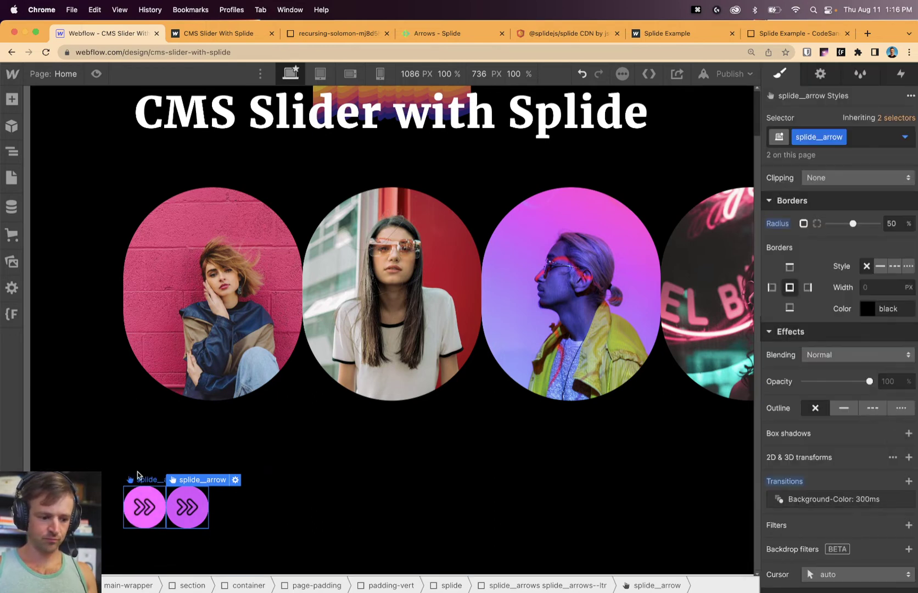
Preview the arrow buttons' hover effect and check the splide__arrow background and transition settings in the None and Hover states.
key(super+shift+p)
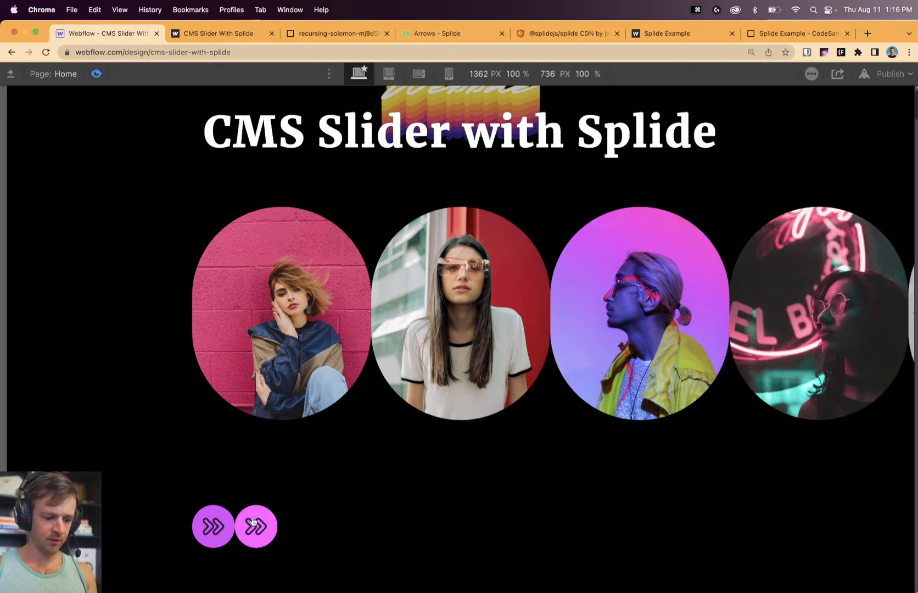
key(super+shift+p)
scroll(886, 480, down, 10)
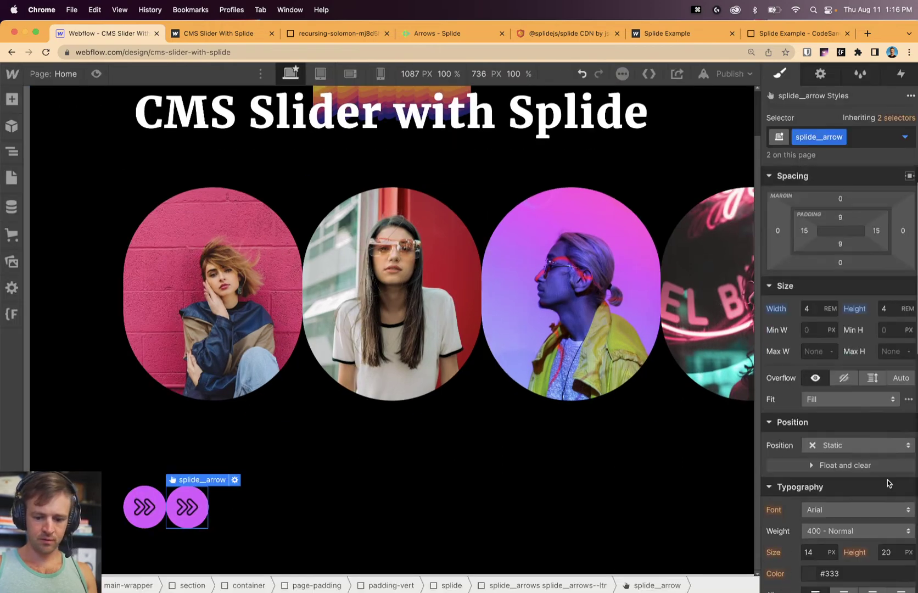
scroll(824, 373, up, 5)
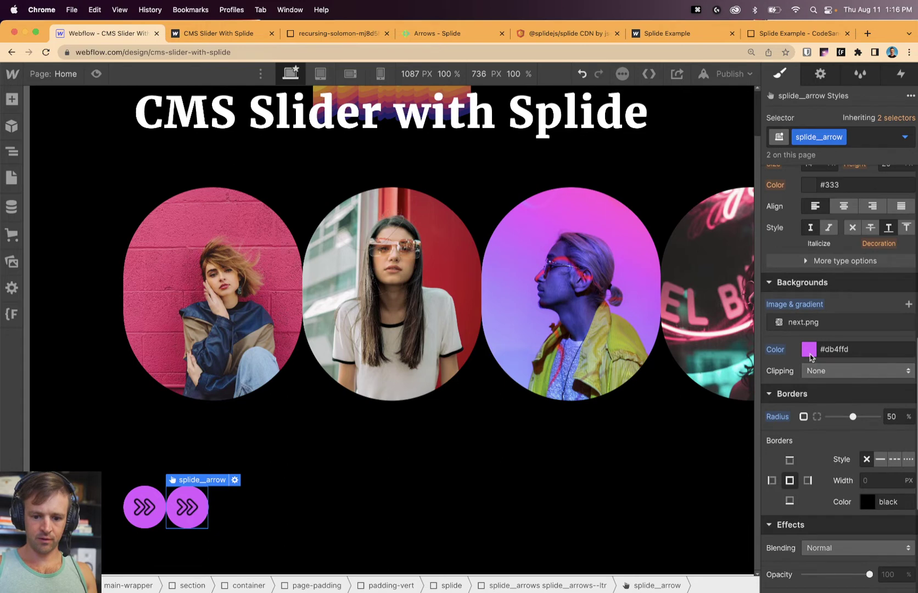
scroll(842, 391, down, 5)
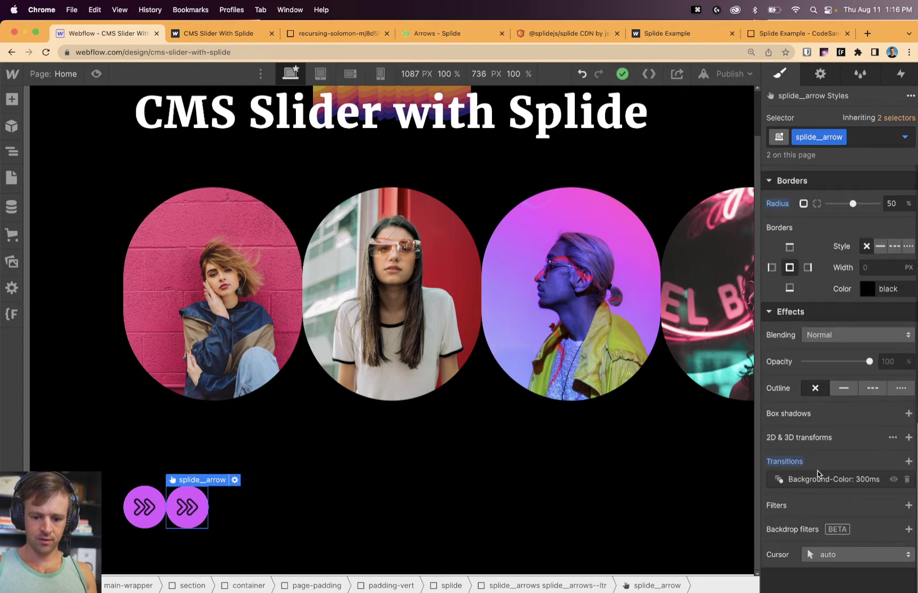
click(273, 496)
click(189, 503)
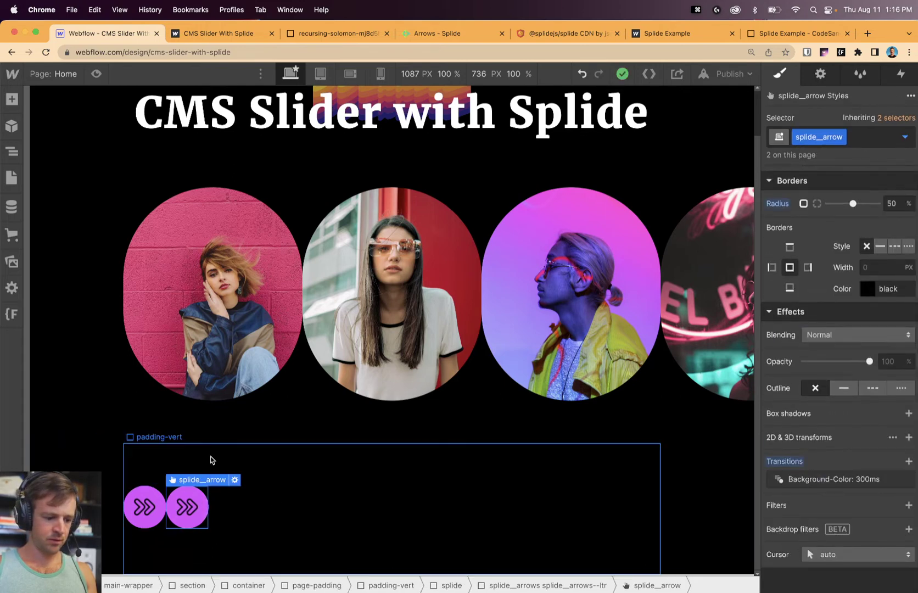
click(905, 137)
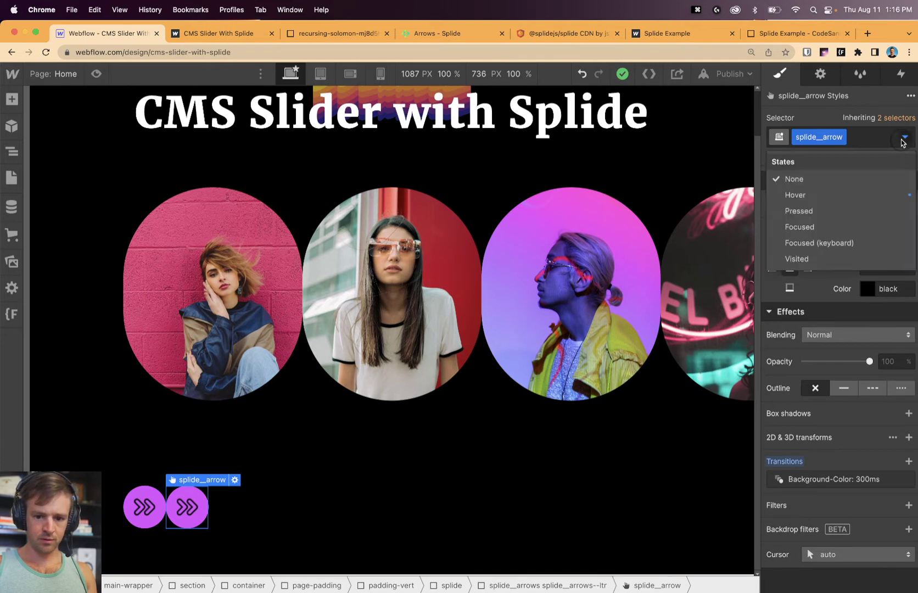
click(849, 191)
scroll(850, 427, down, 1)
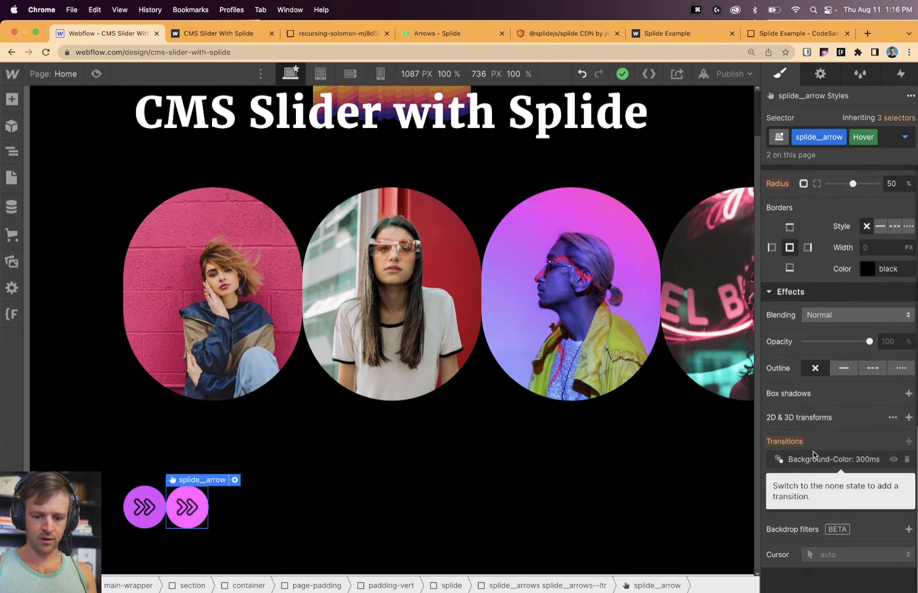
click(905, 137)
click(787, 178)
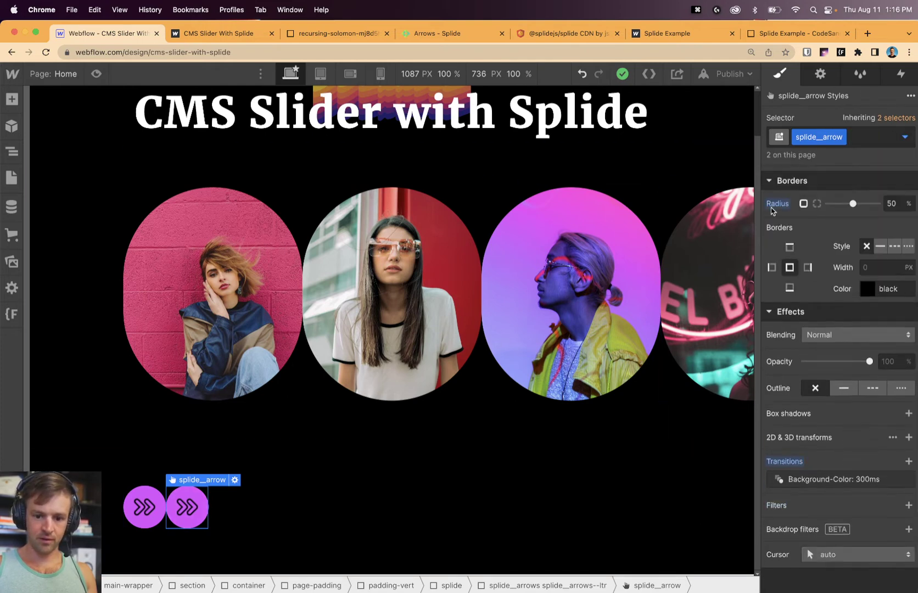
Try Transform as the type of the splide__arrow transition.
click(837, 481)
click(837, 509)
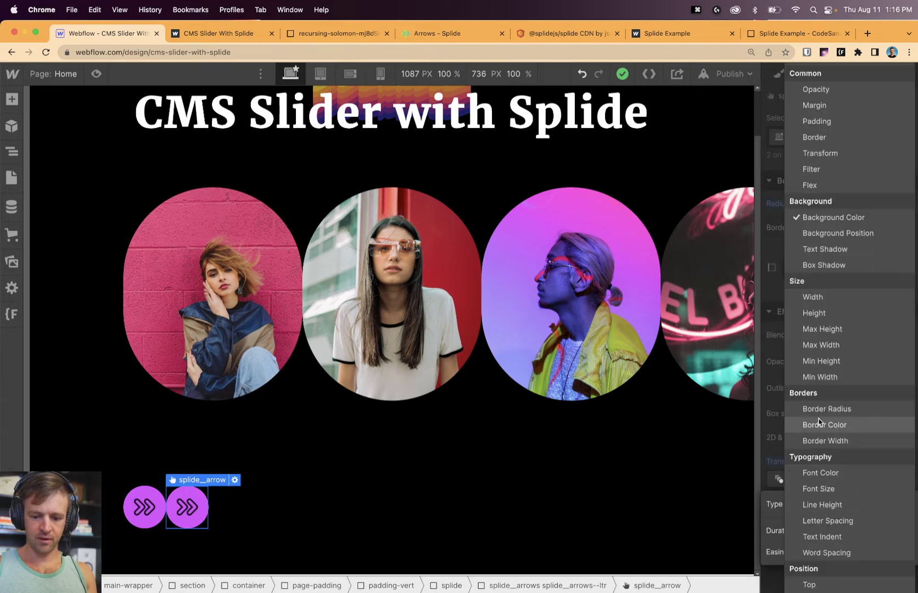
click(821, 154)
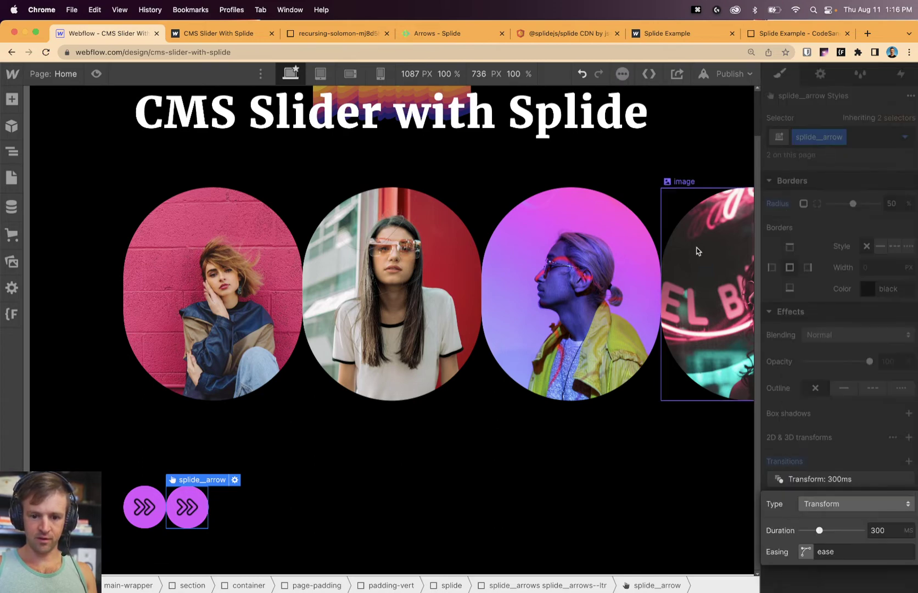
click(625, 393)
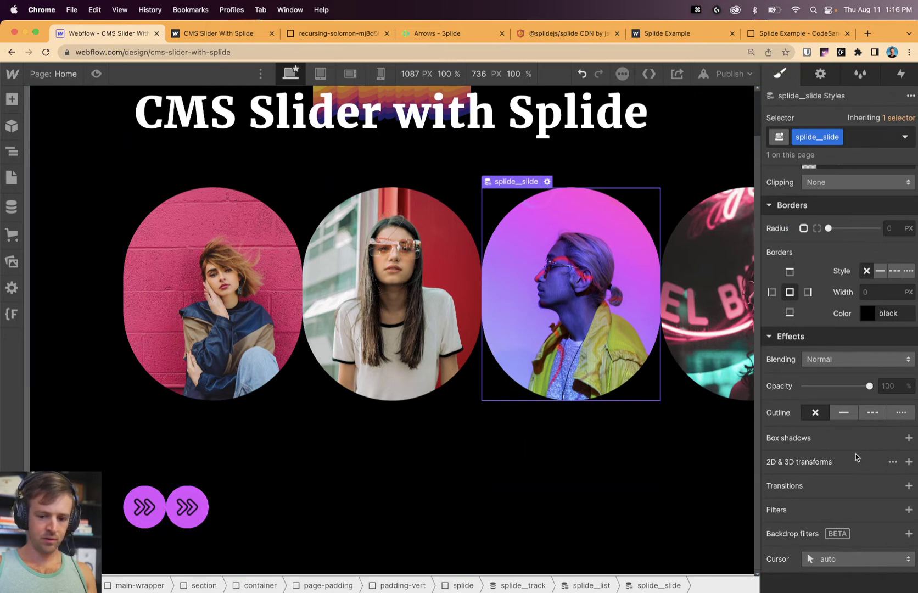
scroll(831, 250, down, 1)
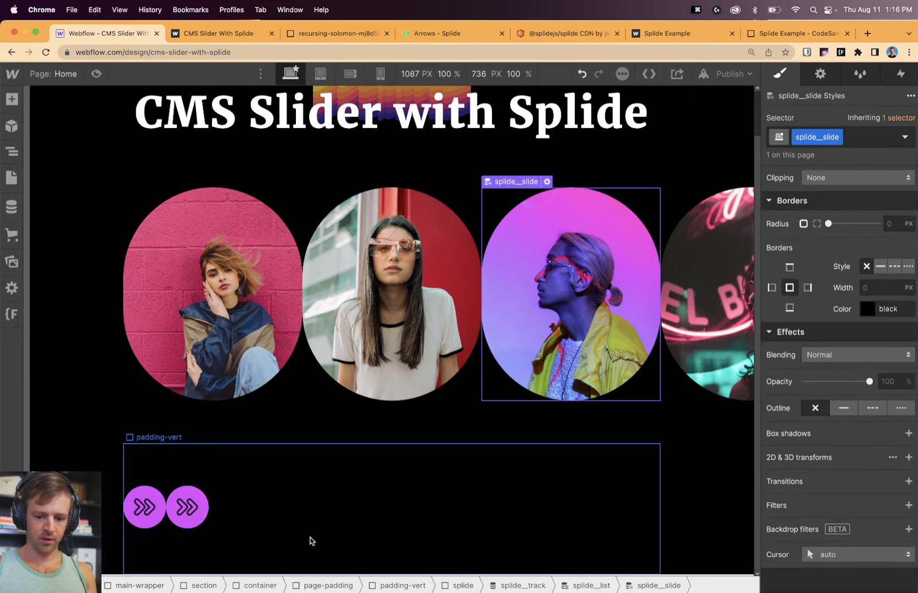
Set the splide__arrow transition type to Filter, then select the splide__arrows wrapper around the two buttons.
click(192, 513)
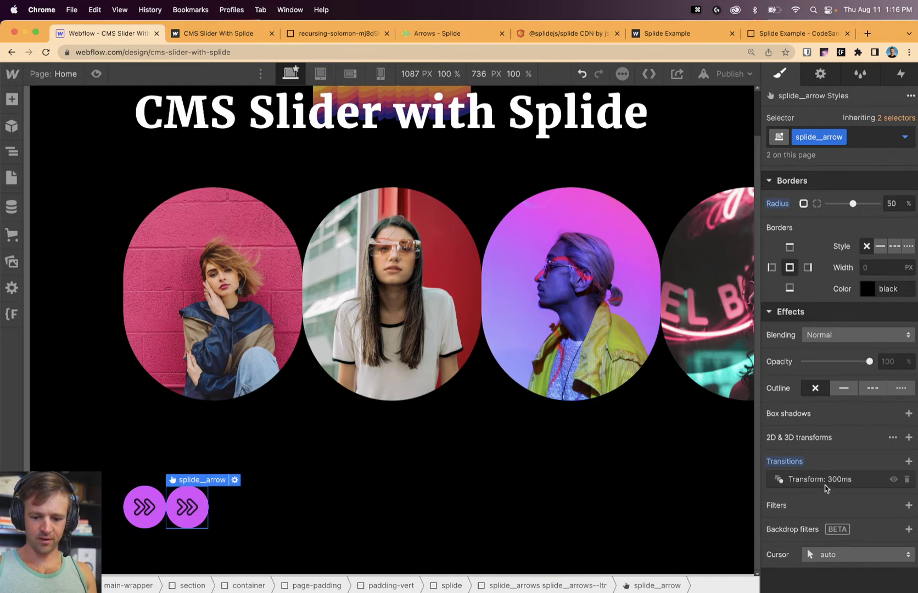
click(848, 481)
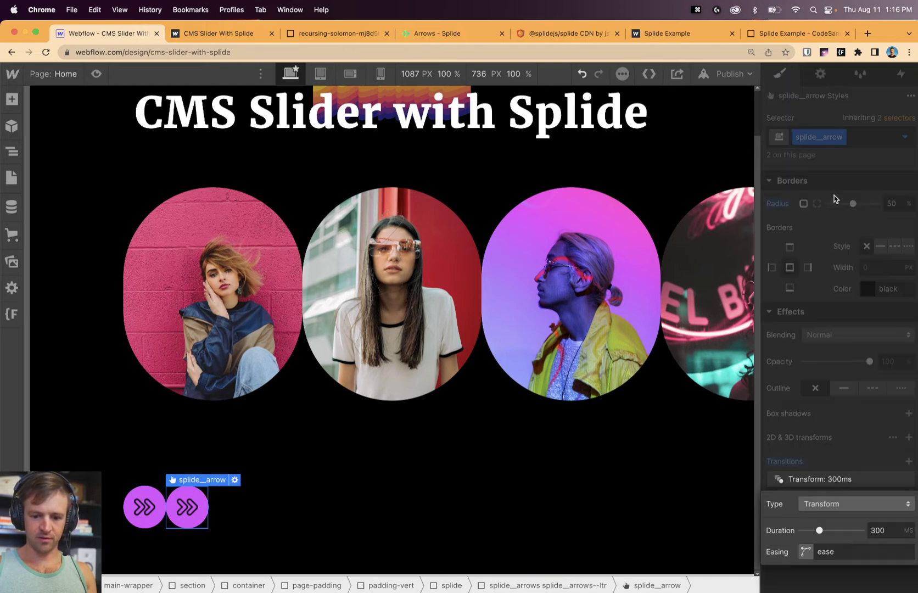
click(848, 505)
click(856, 170)
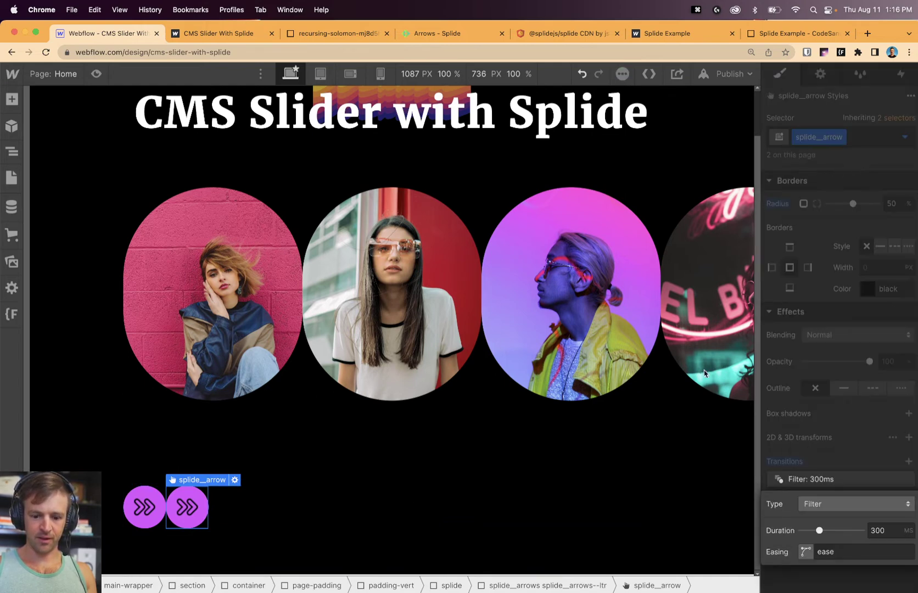
click(571, 478)
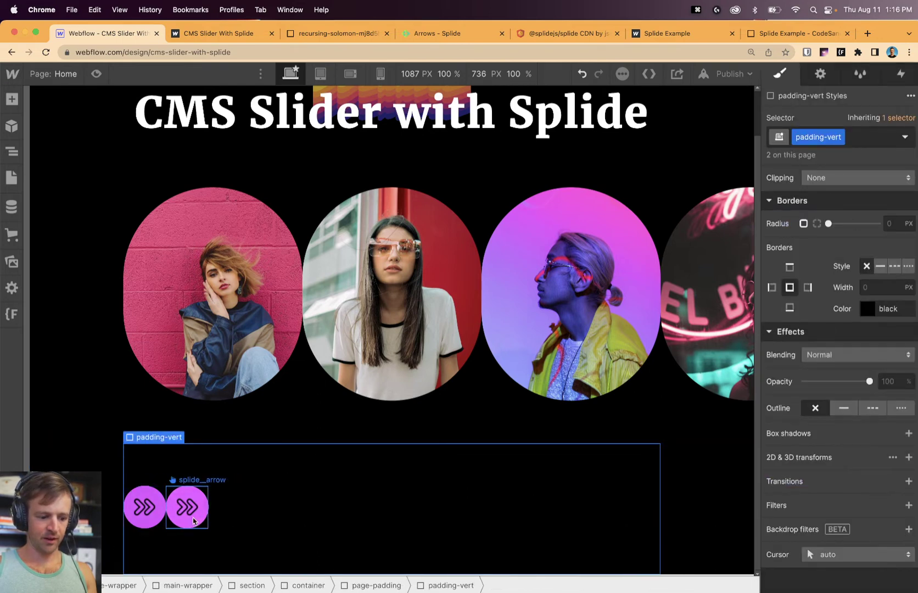
click(241, 516)
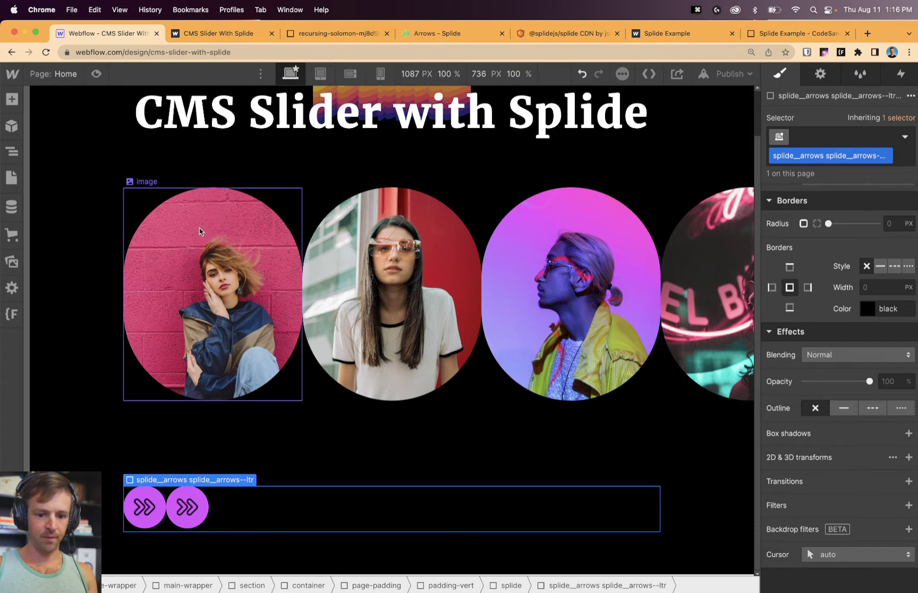
Make the splide__arrows wrapper a horizontal flex layout, centred in align and justify, with a 1 rem column gap.
click(11, 152)
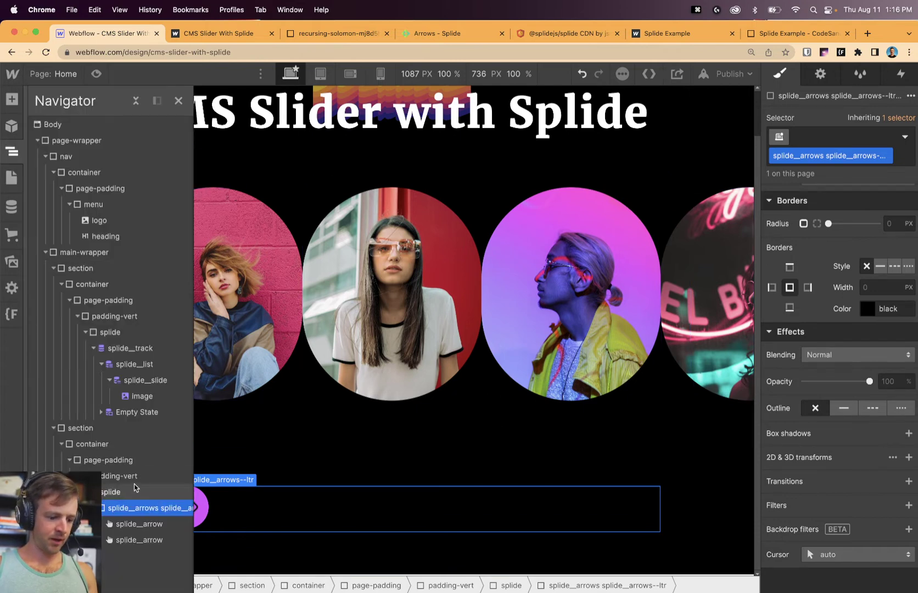
click(108, 494)
click(126, 508)
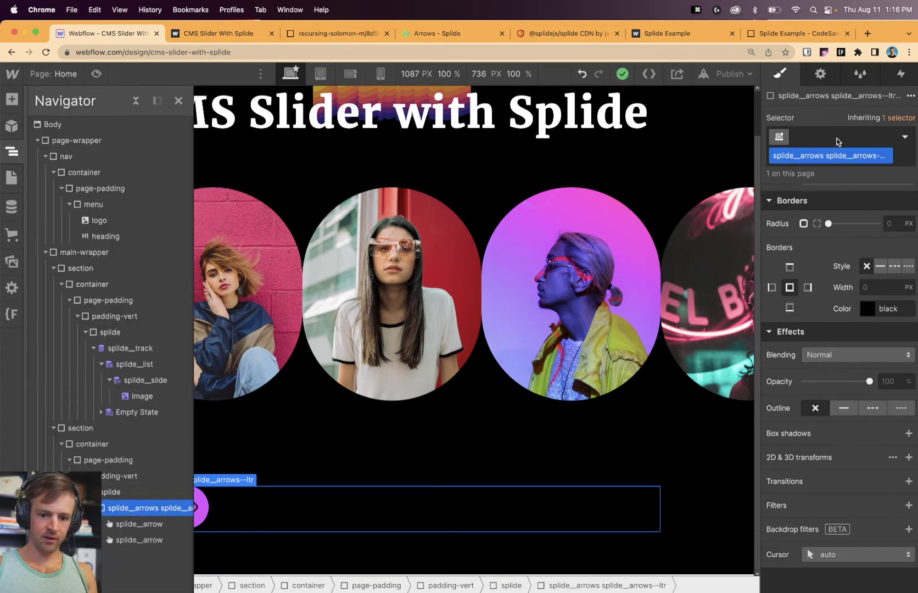
scroll(850, 194, up, 10)
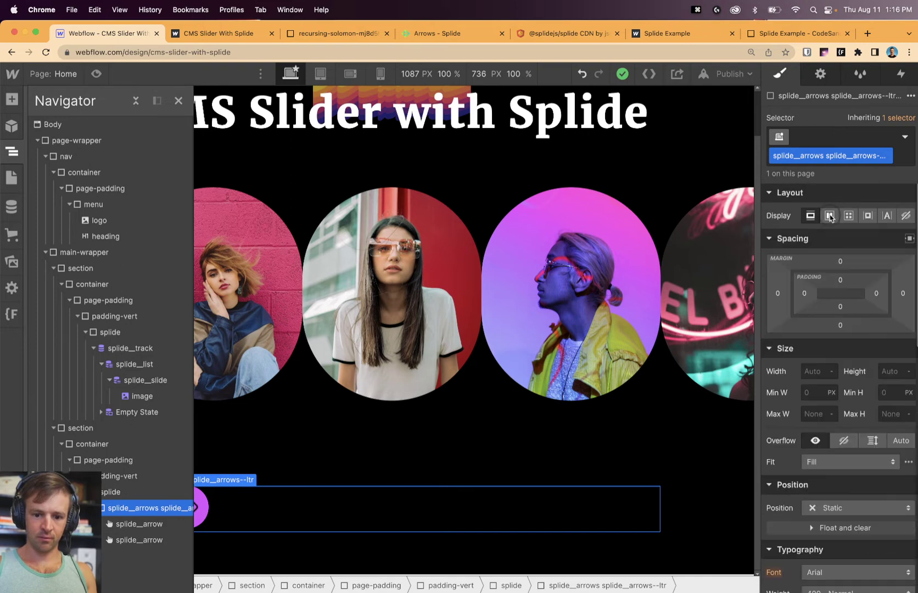
click(830, 215)
click(835, 290)
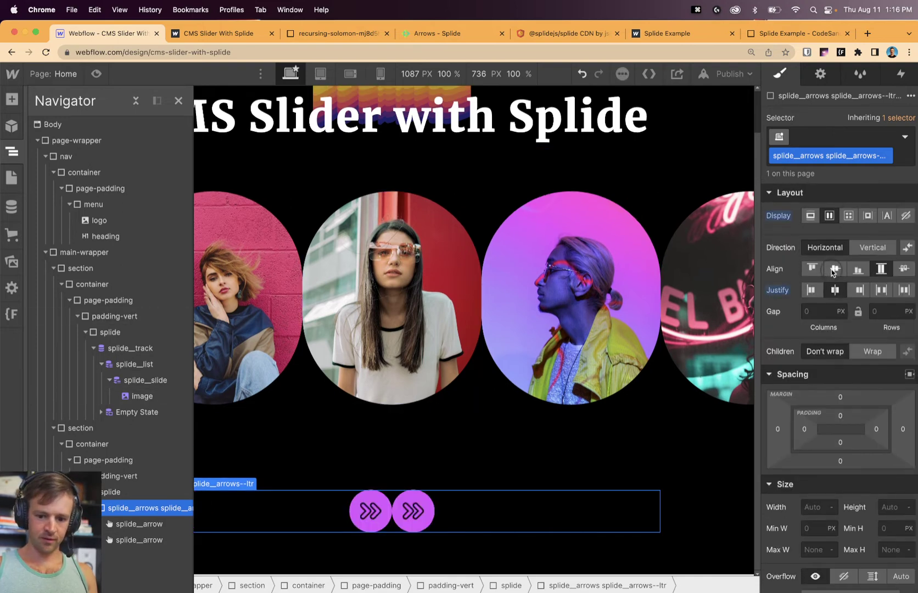
click(432, 458)
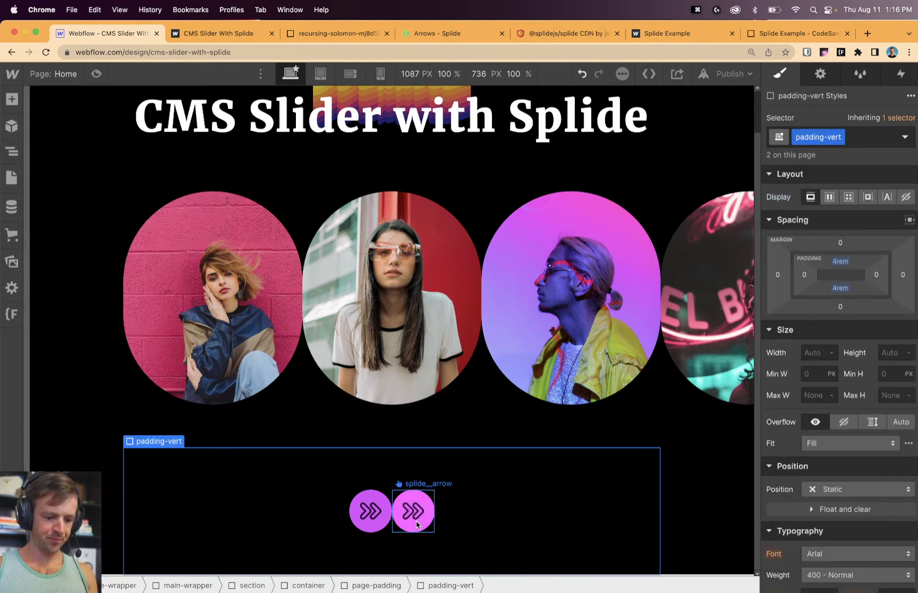
click(445, 524)
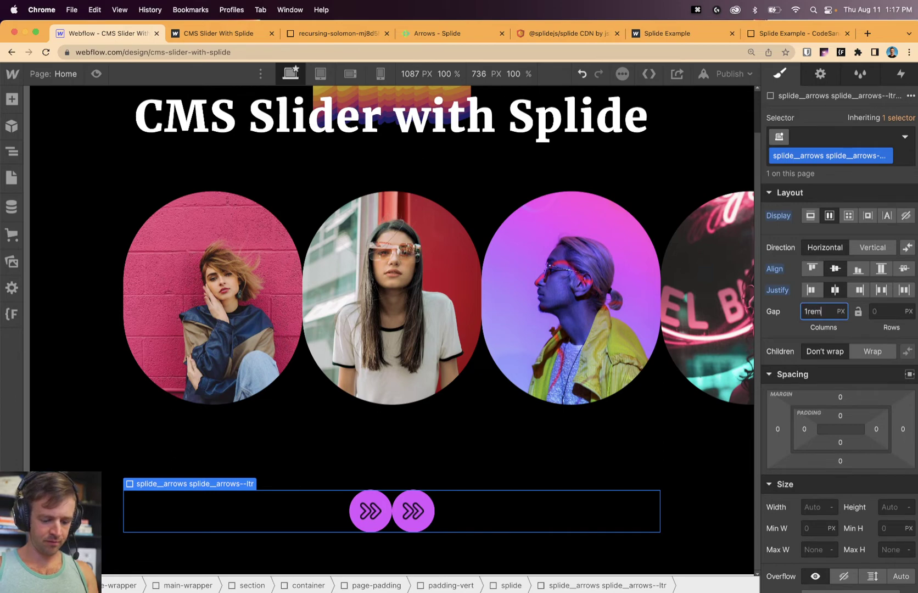
key(Return)
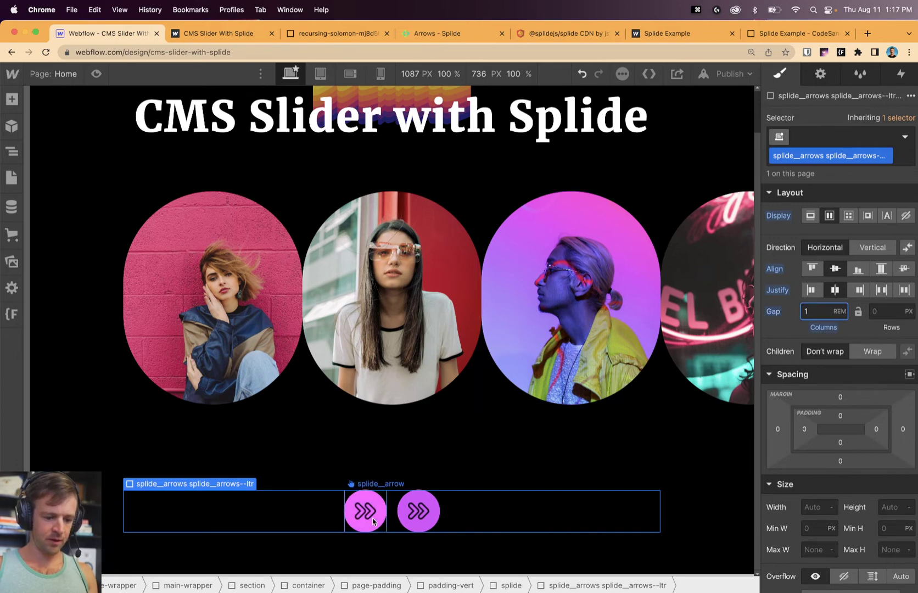
Copy the class splide__arrow--prev from Splide's Arrows guide and add it as a combo class to the first arrow button in Webflow.
click(417, 514)
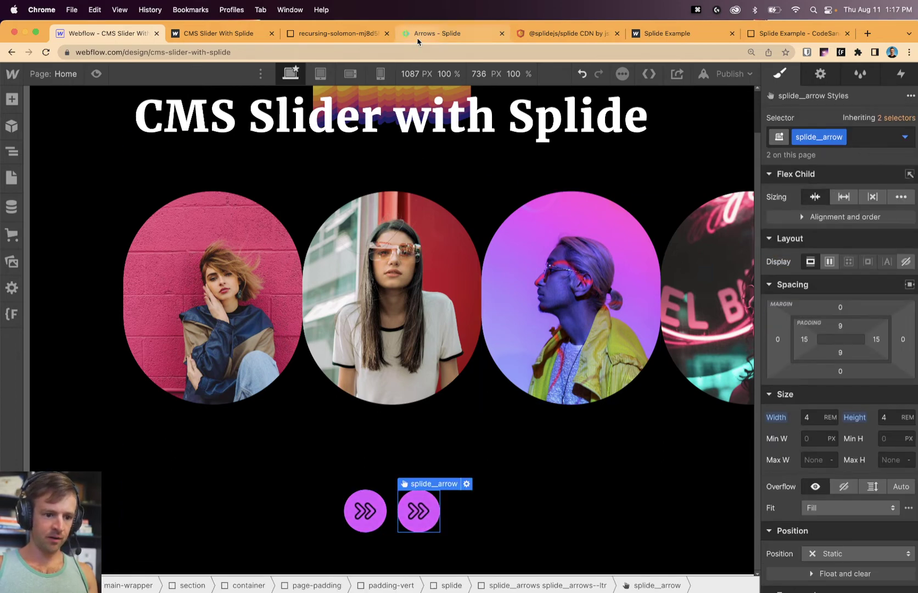
click(434, 33)
scroll(300, 251, down, 4)
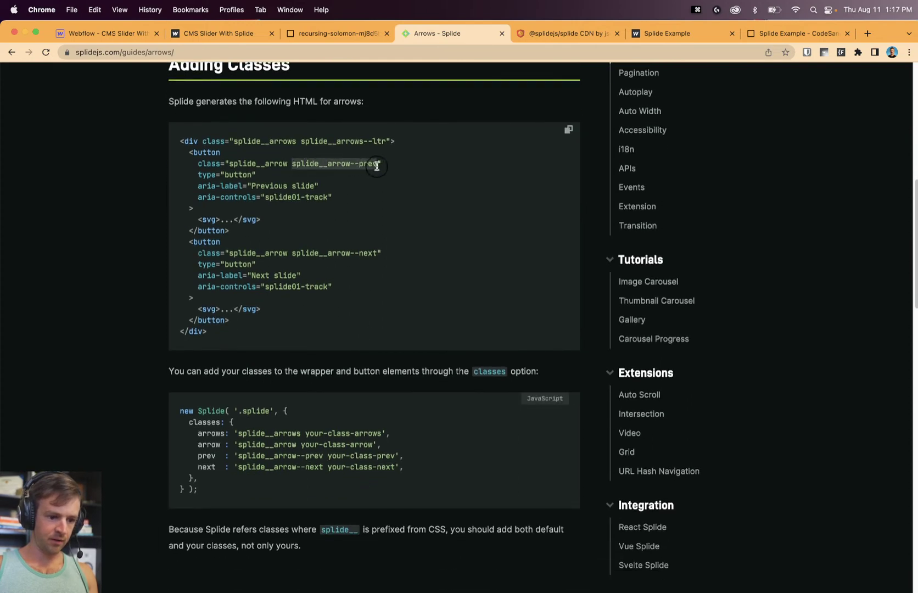
key(super+c)
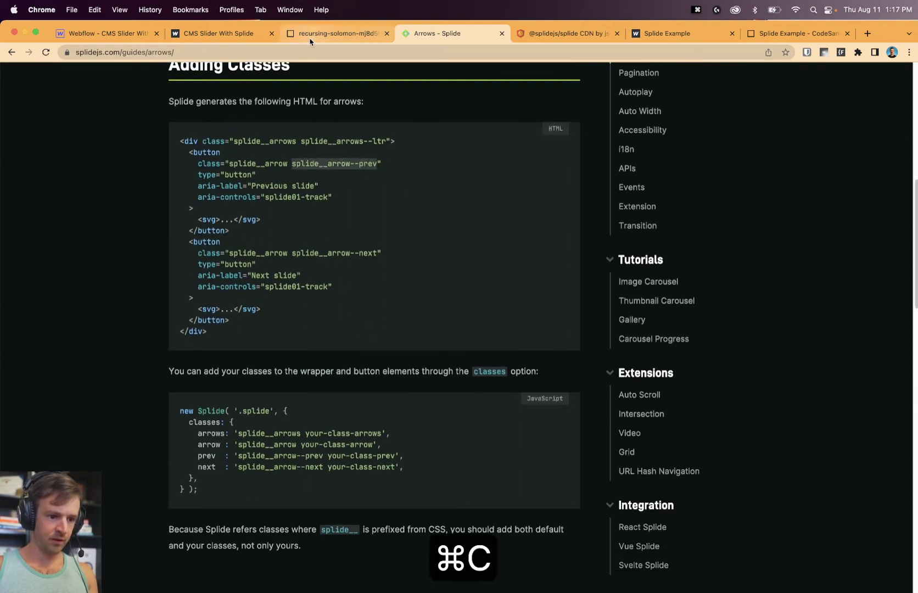
click(123, 34)
click(377, 531)
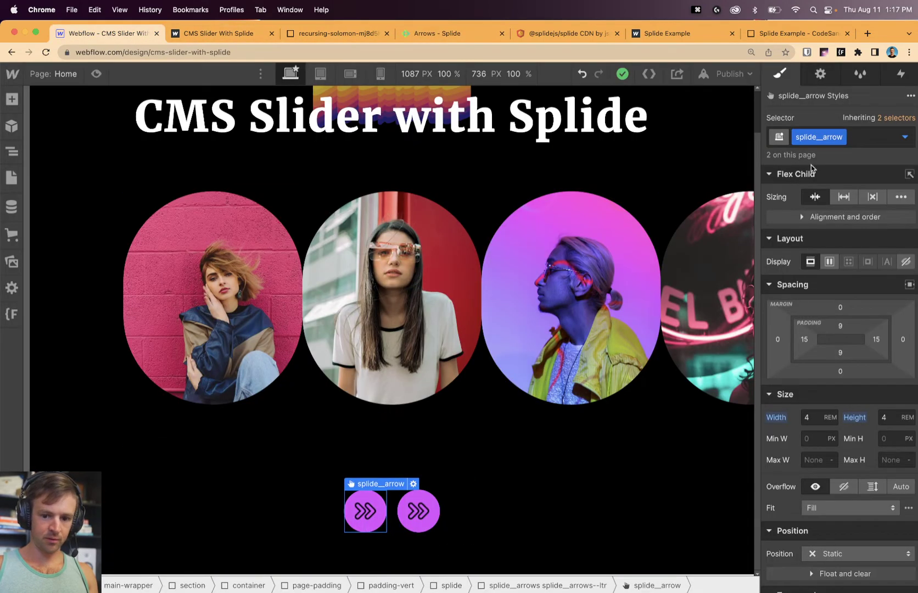
click(860, 137)
key(super+v)
key(Return)
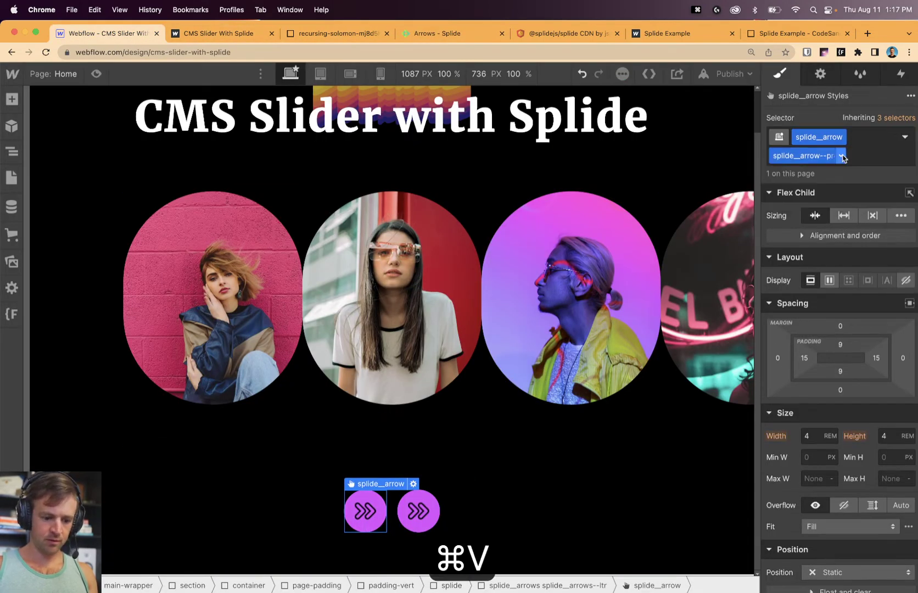
Add a Rotate transform of 180 degrees about the Z axis to the splide__arrow--prev combo class.
scroll(849, 448, down, 10)
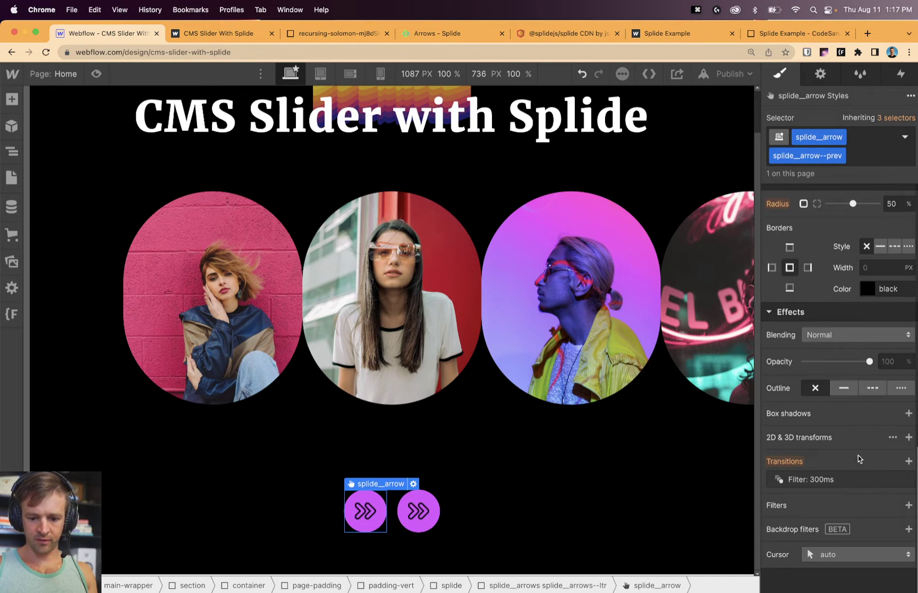
click(906, 438)
click(872, 480)
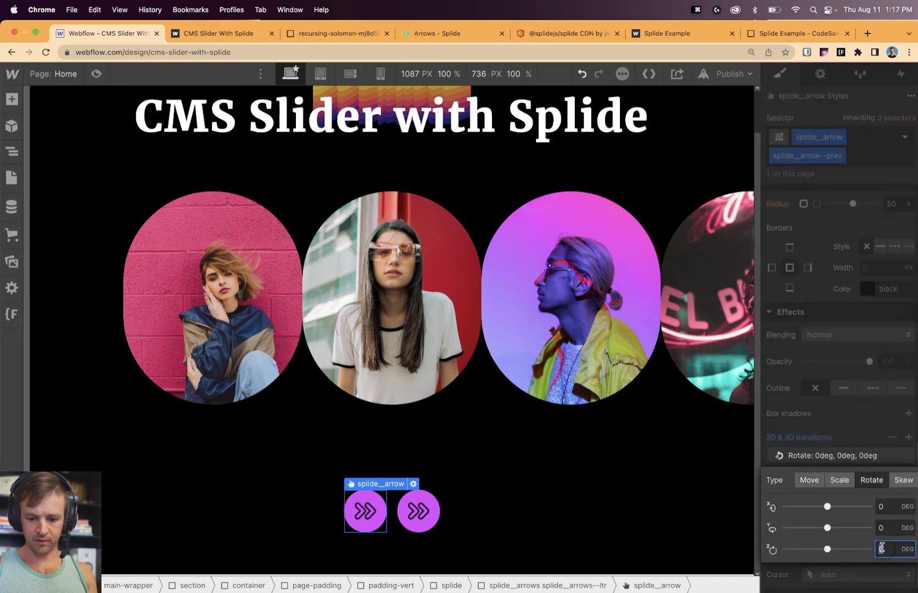
text(180)
key(Return)
click(445, 565)
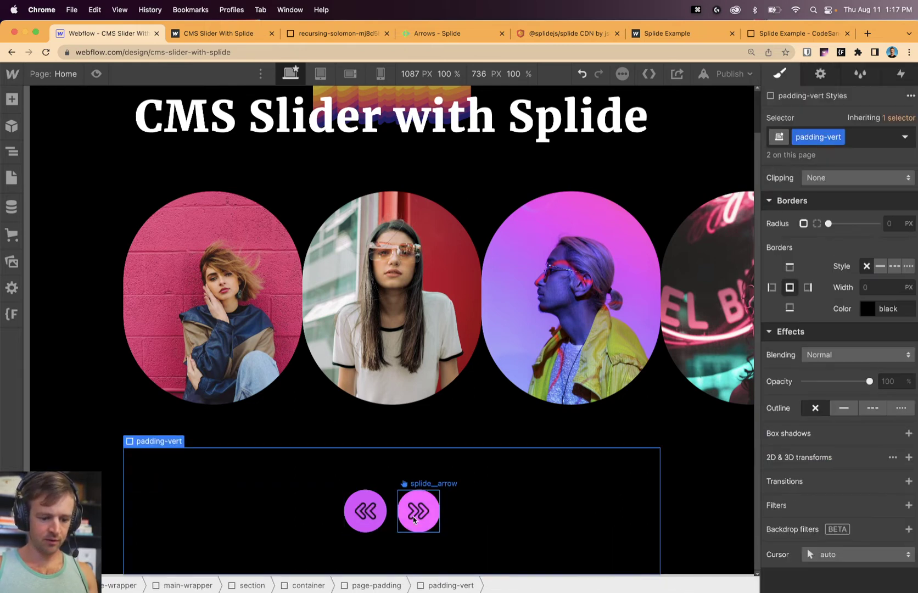
Create the combo class splide__arrow--next on the second arrow button.
click(417, 517)
click(863, 131)
key(super+v)
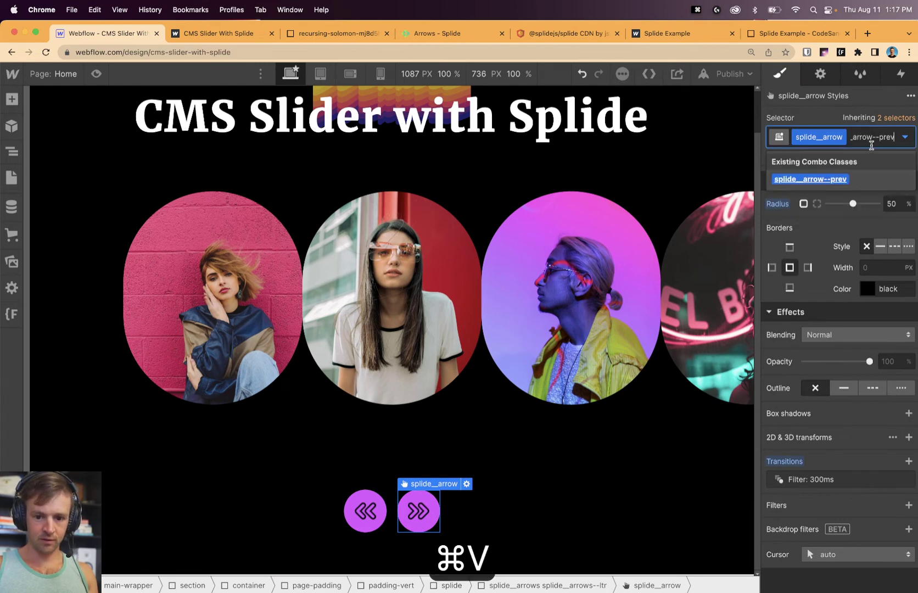
key(BackSpace)
key(BackSpace)
key(BackSpace)
key(BackSpace)
text(next)
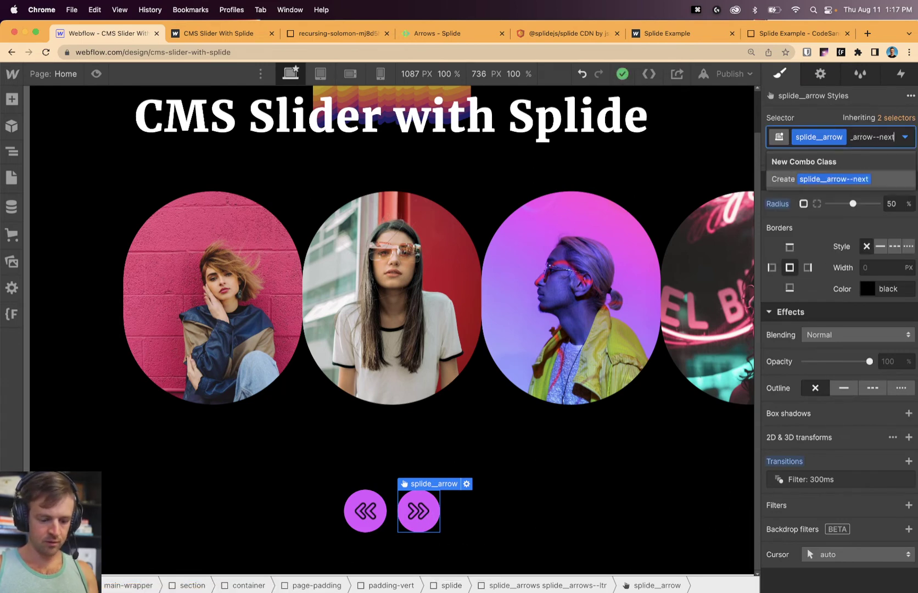
key(Return)
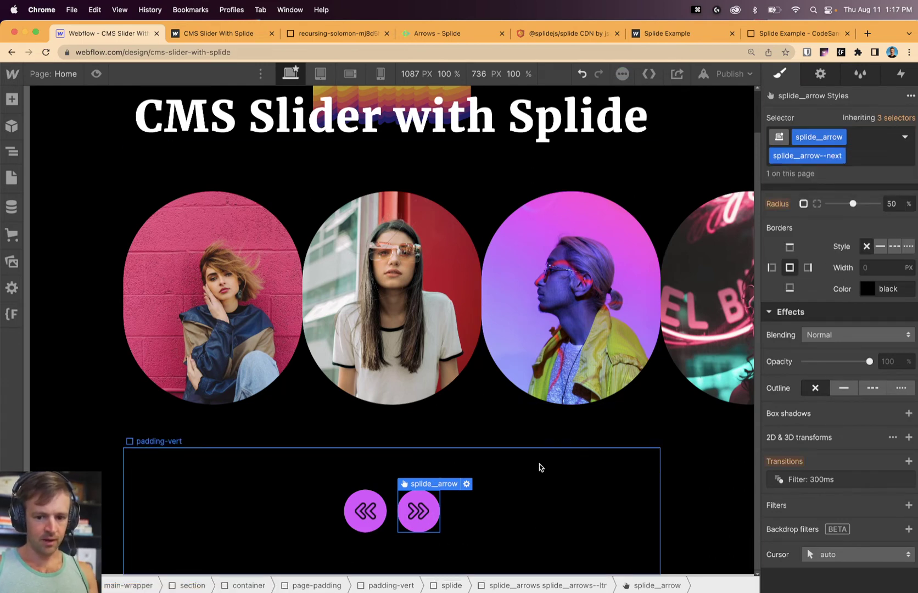
click(536, 445)
Review the generated arrow HTML in Splide's Arrows guide and look at the published slider page's arrows.
click(434, 33)
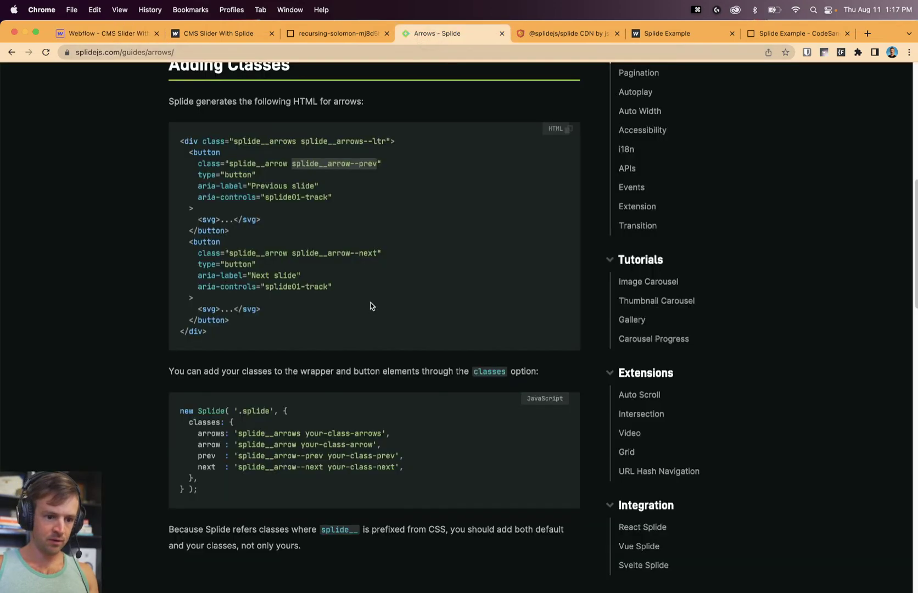
scroll(293, 270, down, 1)
drag(290, 314, 224, 157)
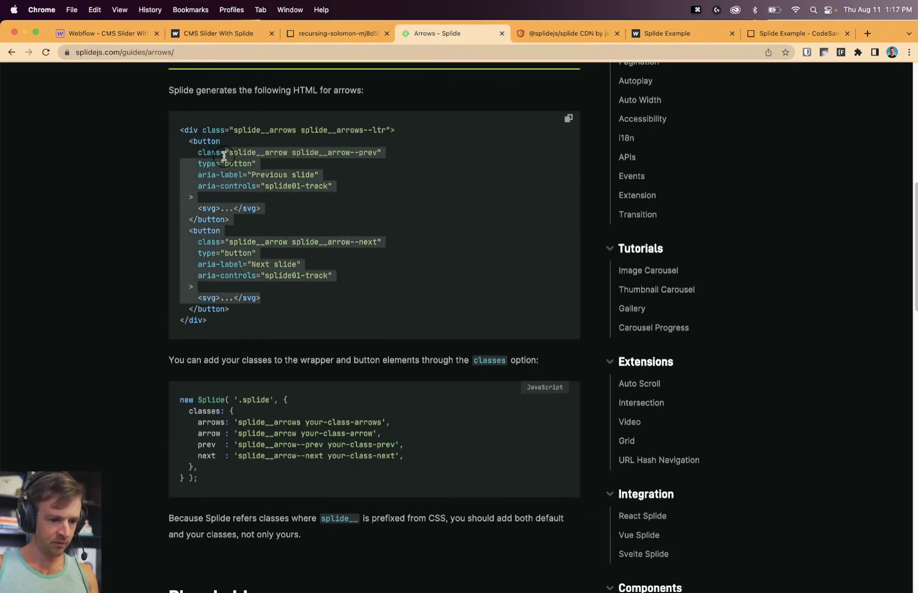
click(322, 211)
scroll(323, 220, down, 4)
scroll(345, 256, up, 4)
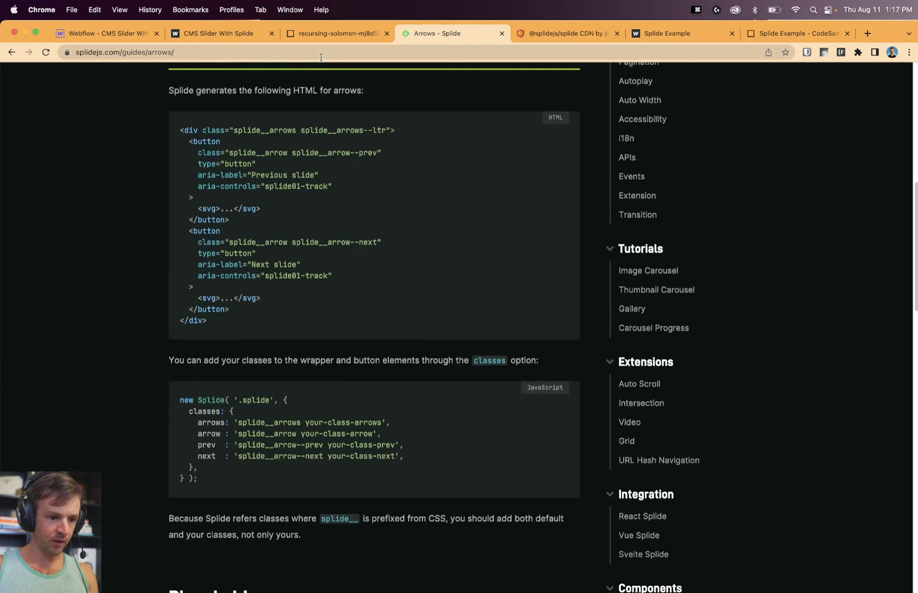
click(324, 33)
click(240, 35)
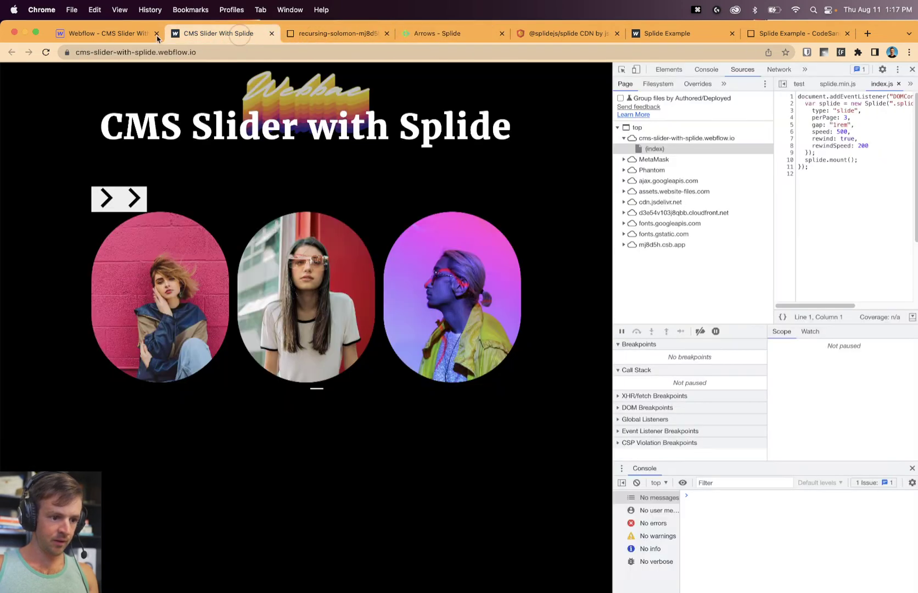
Return to the Webflow Designer and publish the site to its webflow.io domain.
click(101, 34)
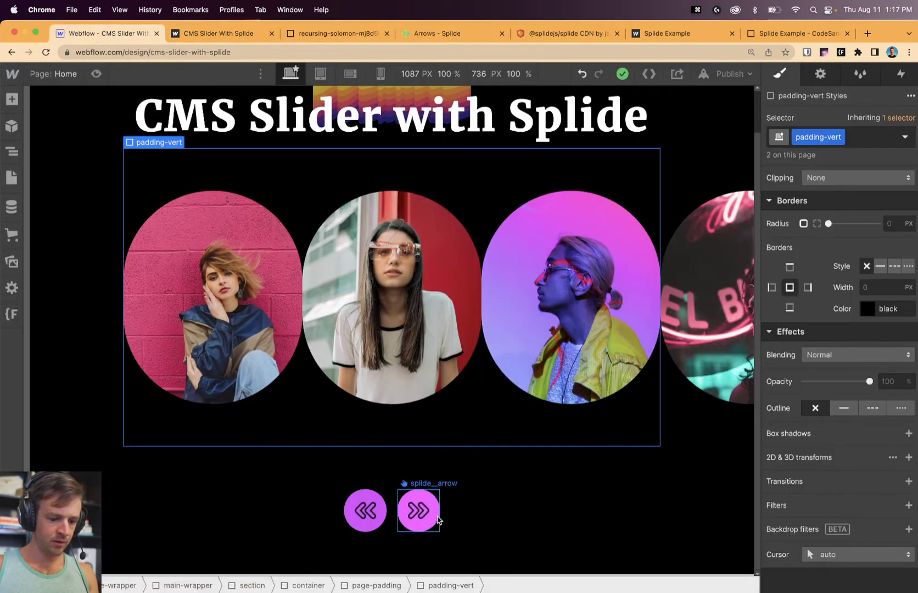
click(367, 510)
key(shift+p)
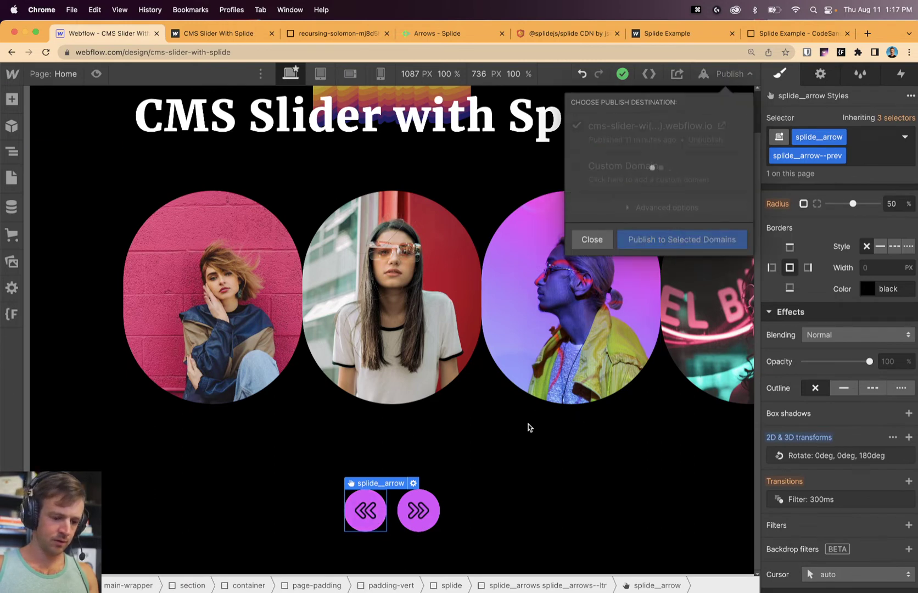
key(Escape)
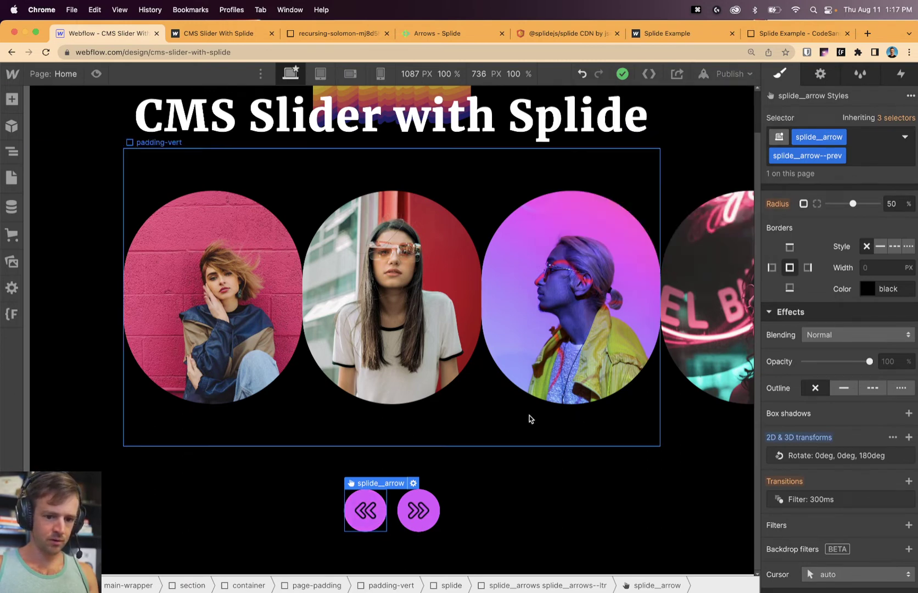
Reload the published CMS slider page and test its previous and next arrow buttons.
click(239, 33)
key(super+r)
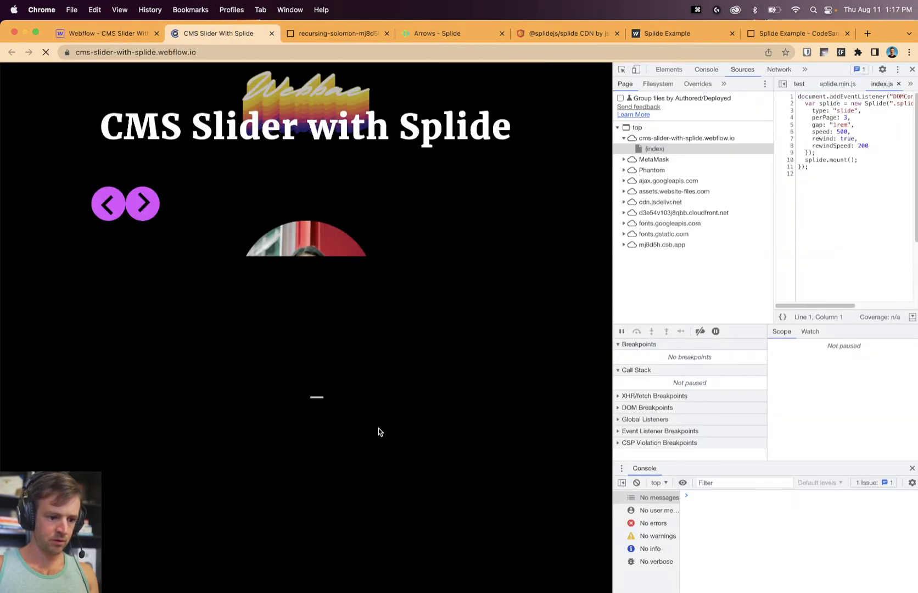
click(144, 205)
click(139, 203)
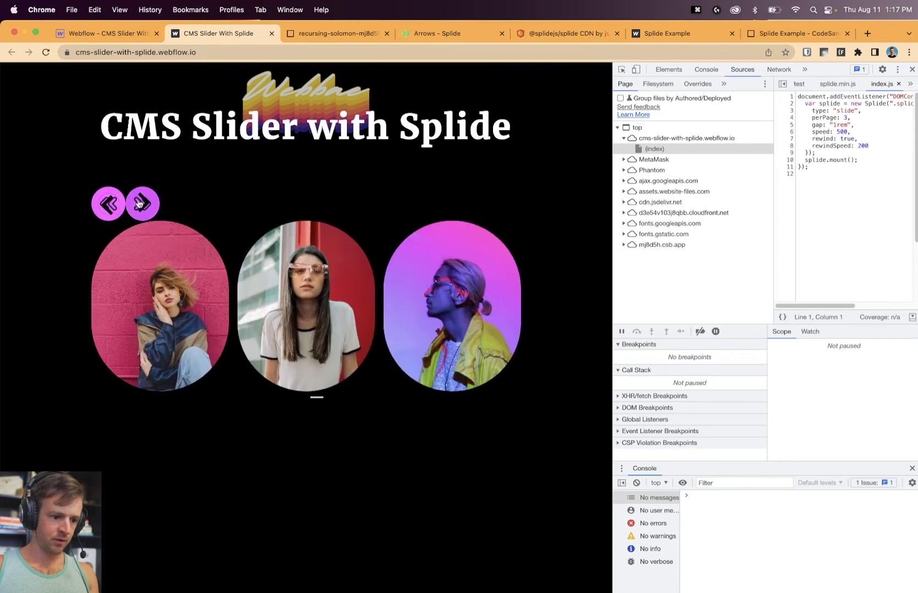
click(117, 208)
click(142, 207)
click(111, 210)
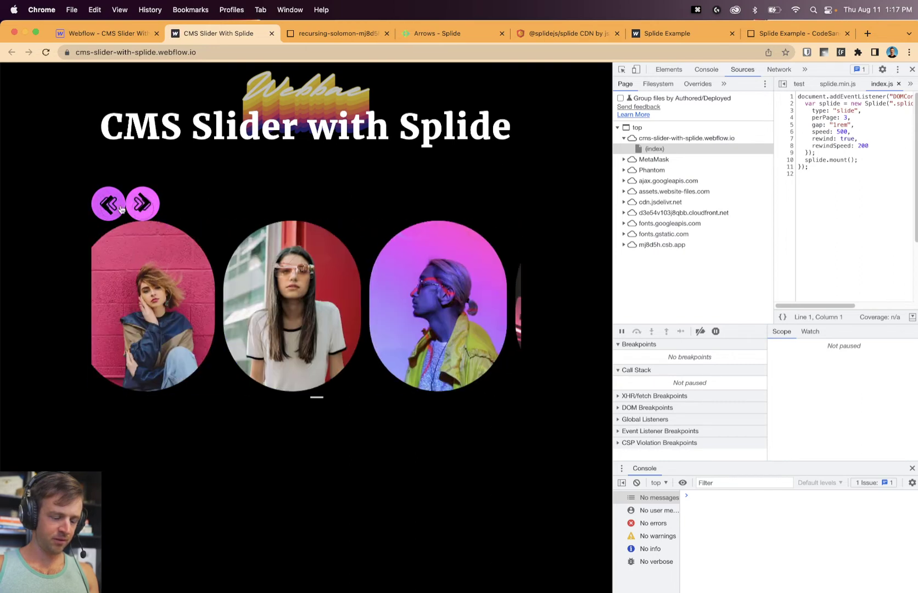
click(143, 204)
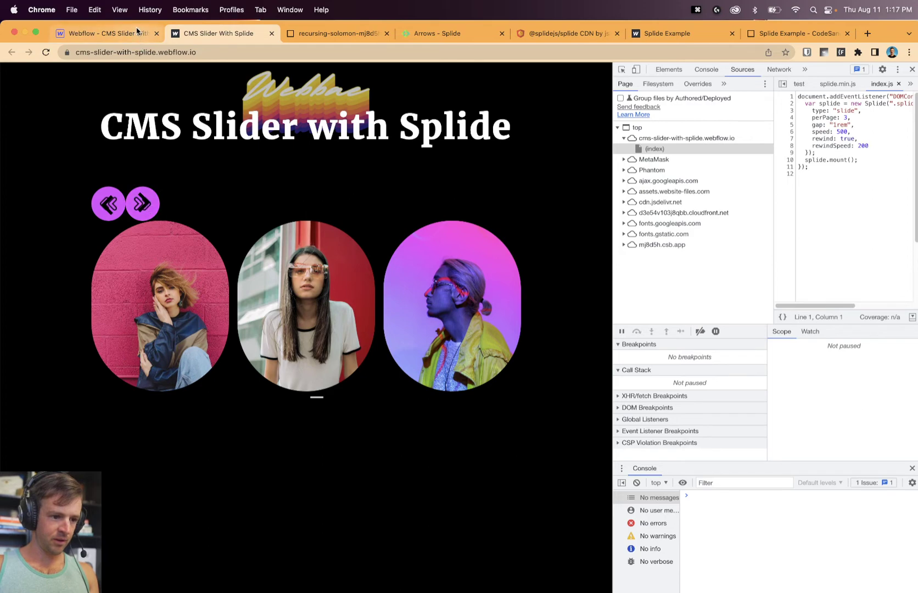
Compare the Designer's arrow buttons with the published page and inspect the next arrow's markup in the developer tools.
click(105, 33)
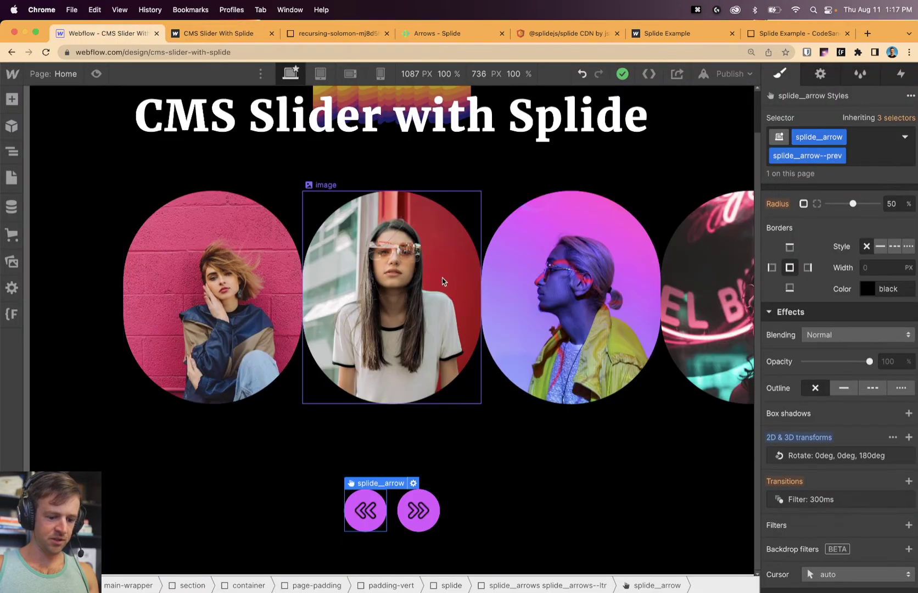
click(205, 34)
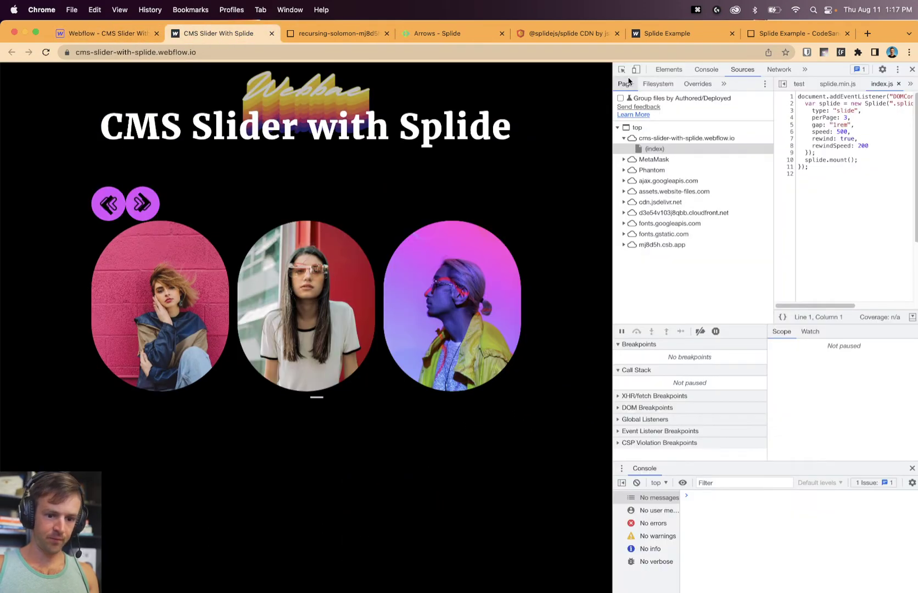
click(621, 70)
click(142, 204)
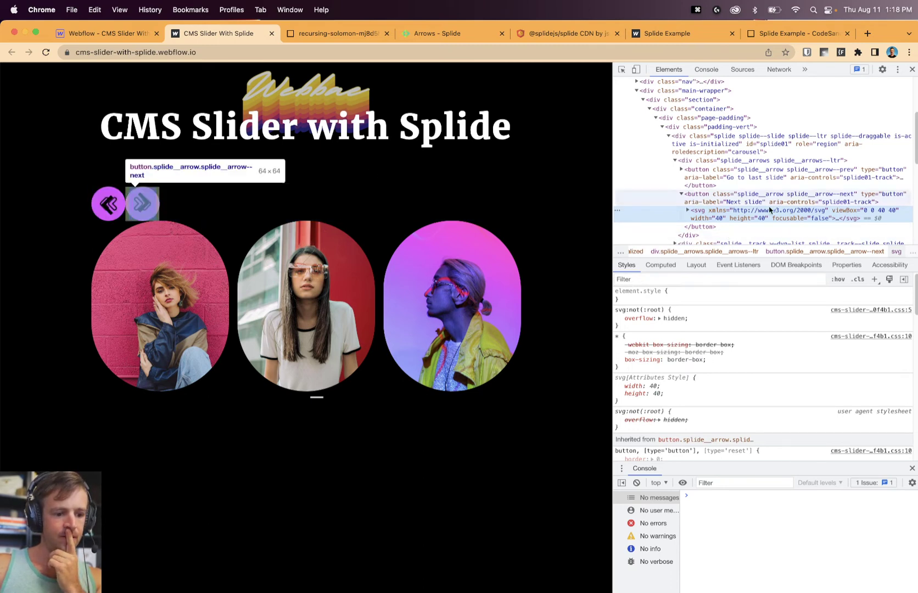
Recheck the arrow markup under Adding Classes in Splide's Arrows guide, then return to the published slider page.
click(337, 34)
click(430, 41)
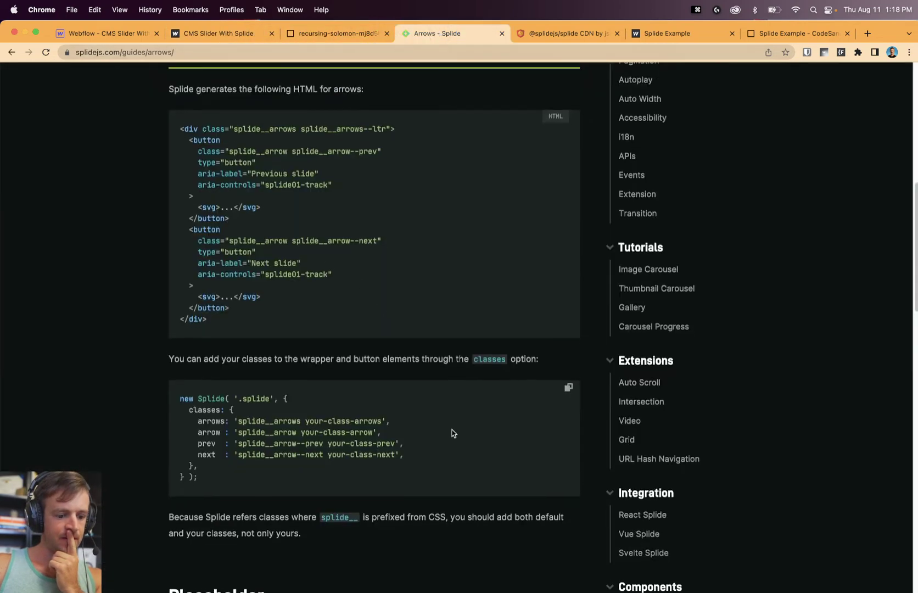
scroll(444, 435, down, 1)
scroll(471, 436, up, 1)
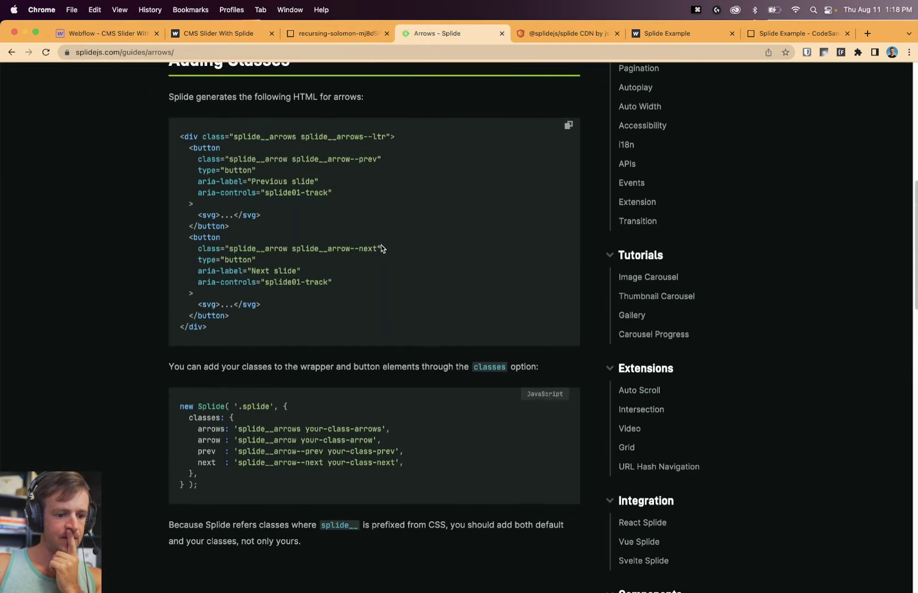
click(225, 35)
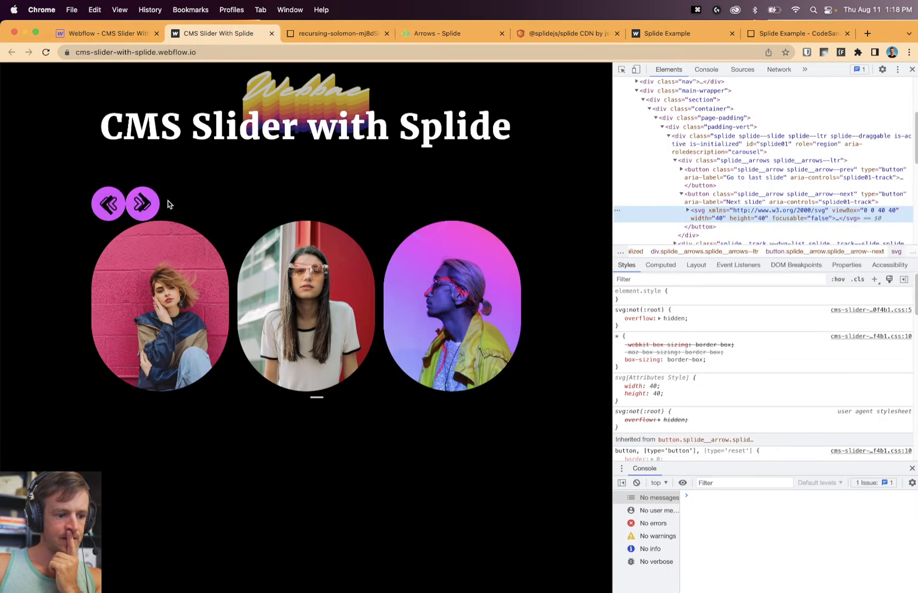
Review the next arrow's background styles in the Designer and inspect its svg icon on the published slider page.
click(109, 32)
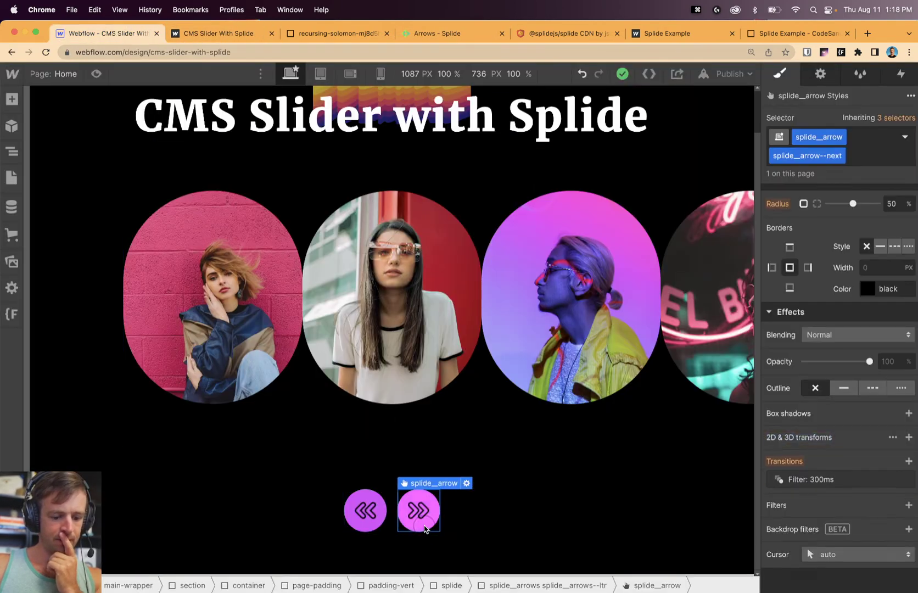
scroll(857, 410, up, 1)
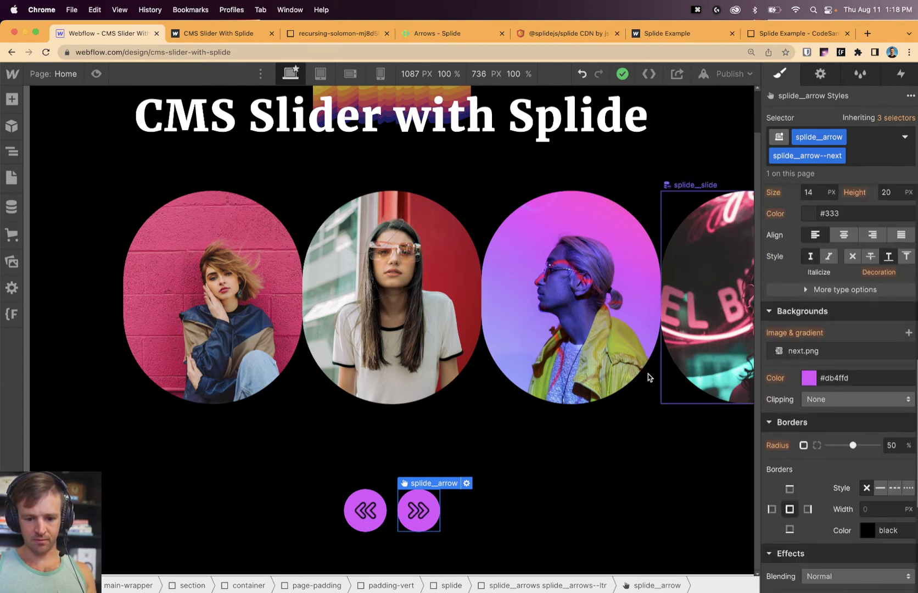
click(237, 34)
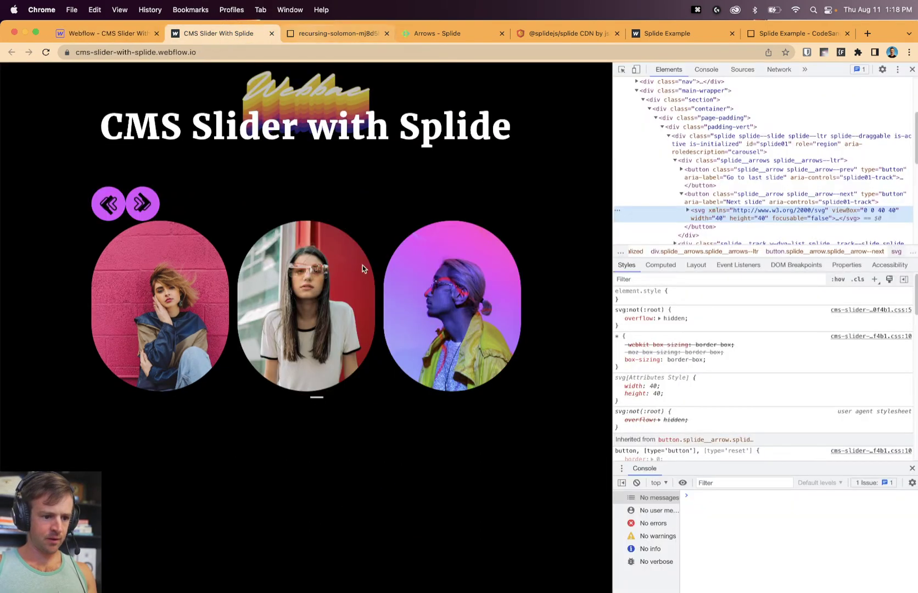
click(622, 69)
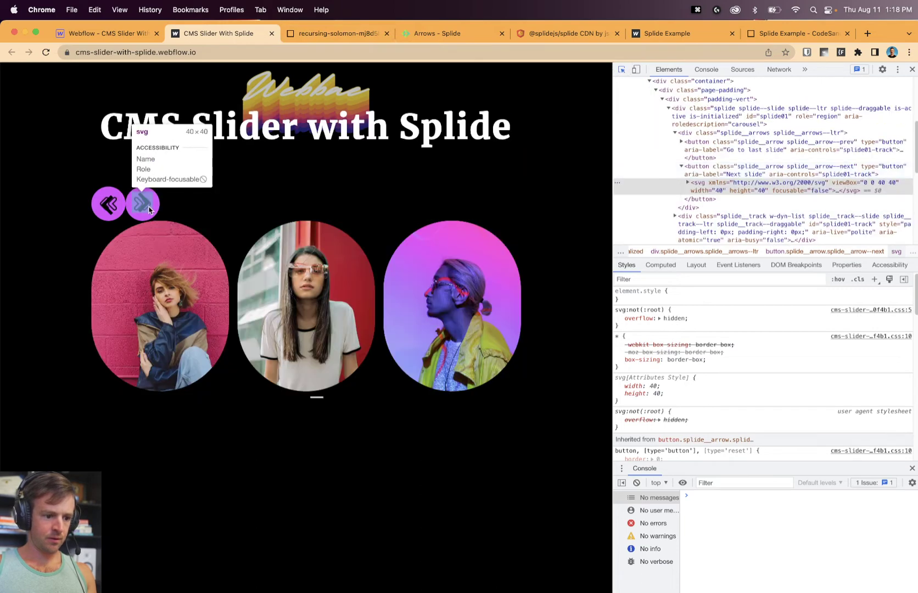
click(141, 204)
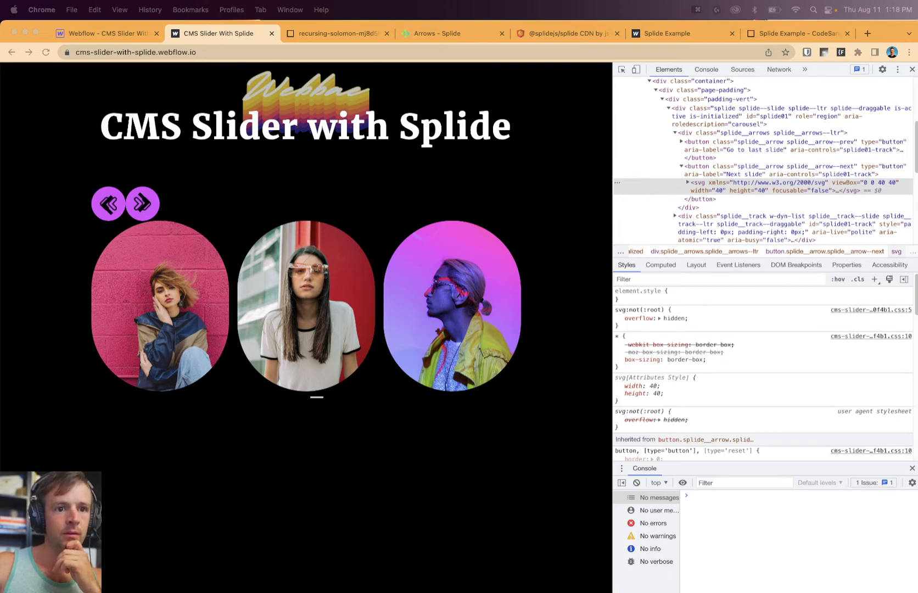
click(142, 210)
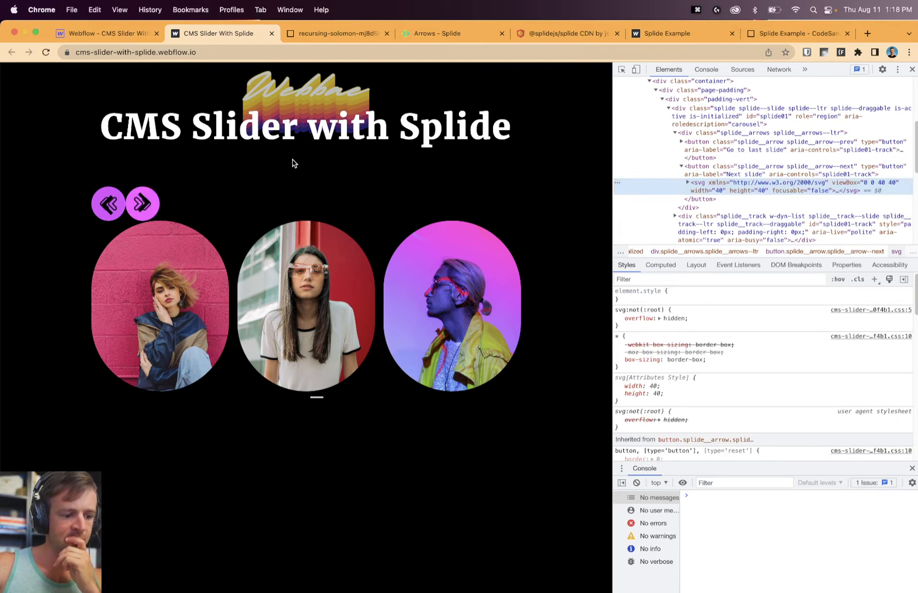
click(104, 33)
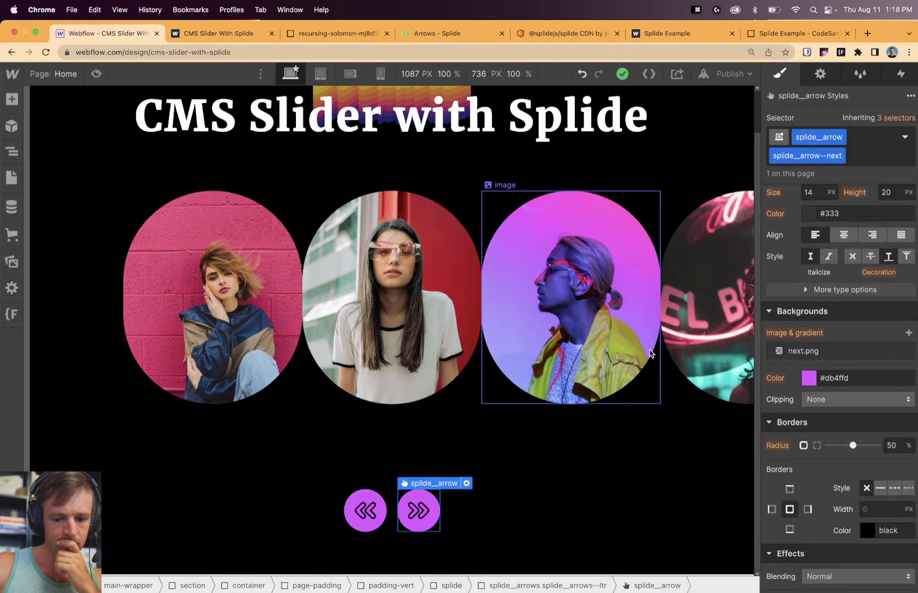
click(234, 39)
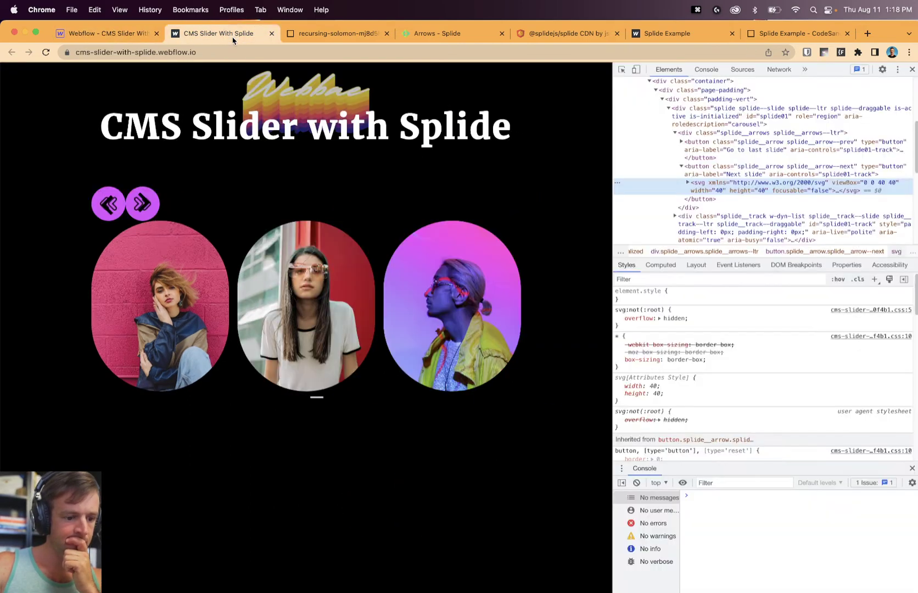
In the Designer, place a copy of the splide__arrows block below splide__track inside the first section's splide element.
click(104, 33)
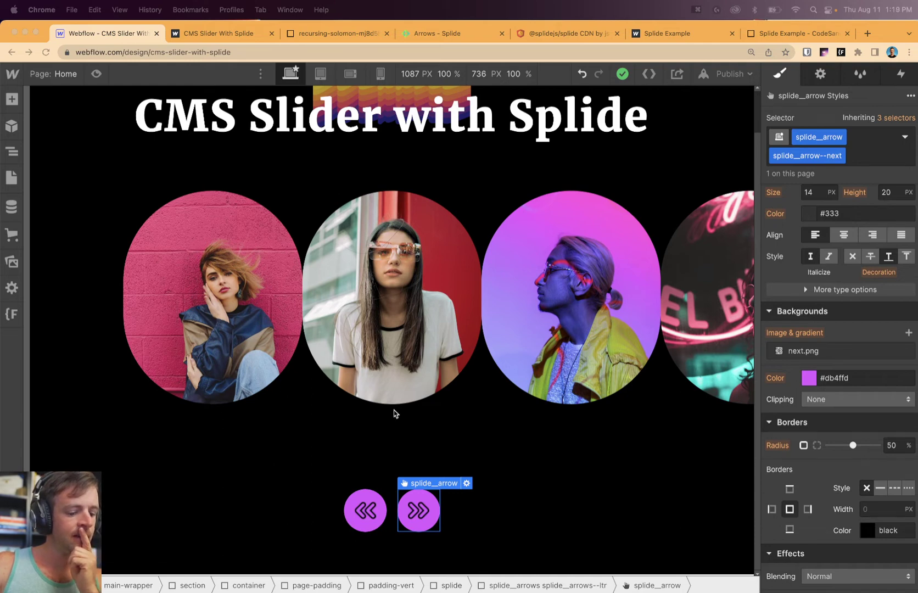
click(15, 156)
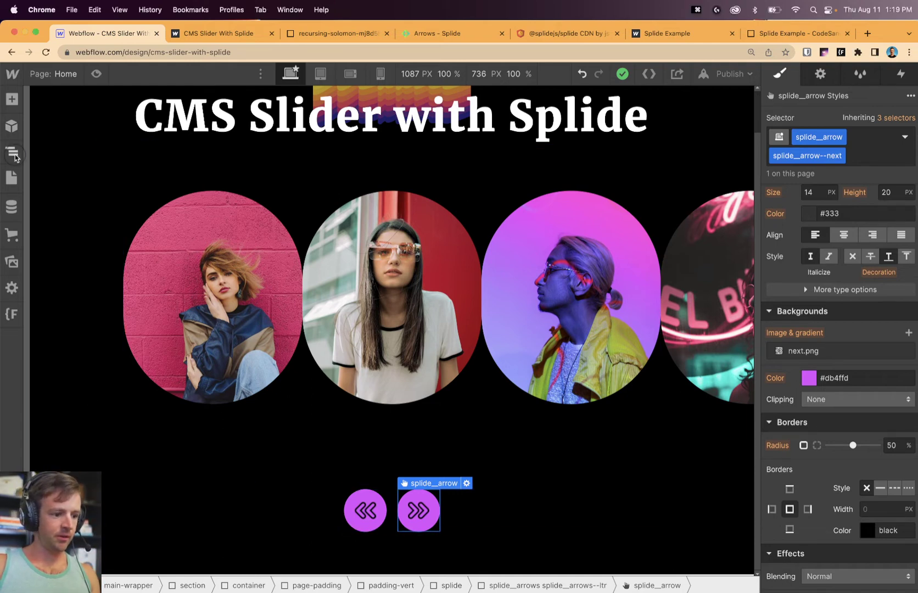
click(126, 508)
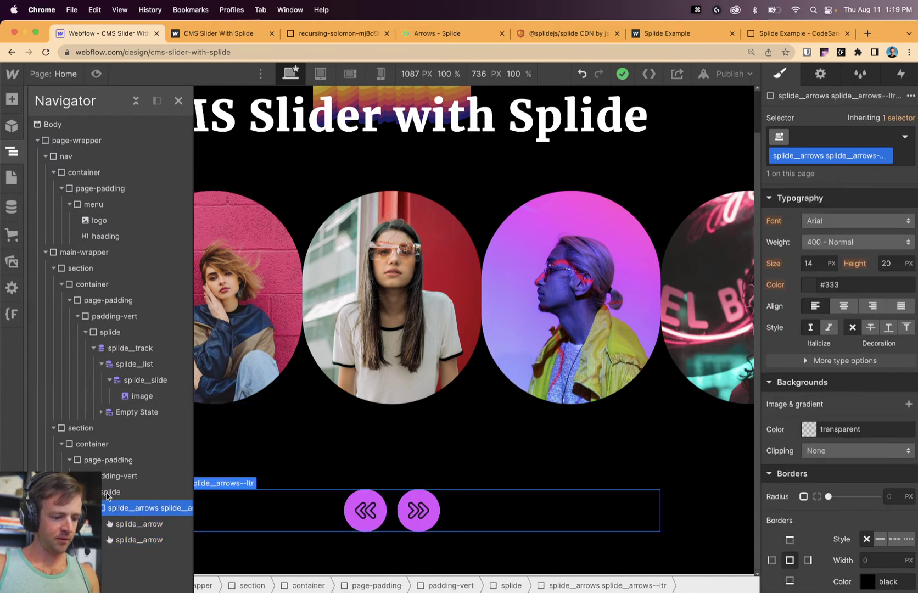
click(108, 493)
click(119, 510)
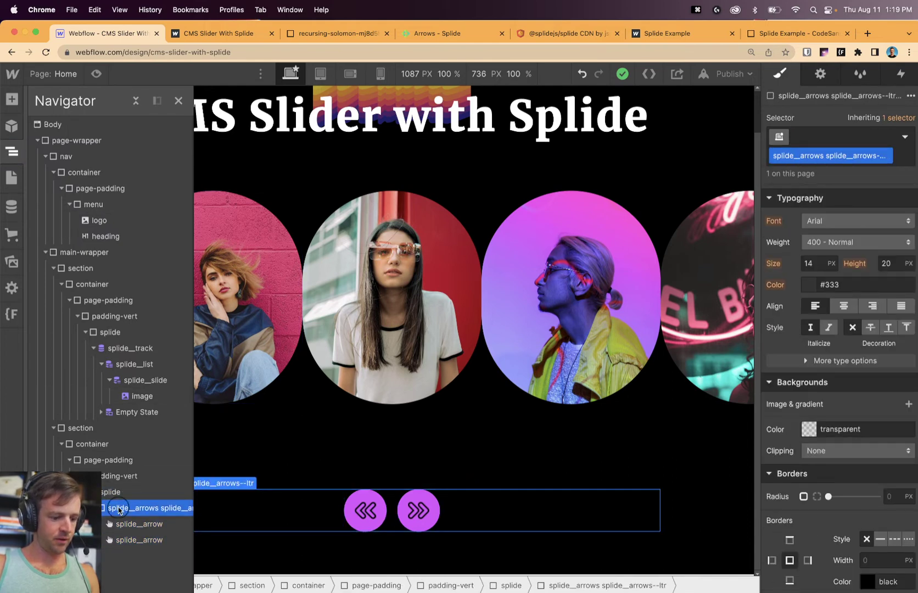
drag(119, 510, 106, 371)
click(94, 364)
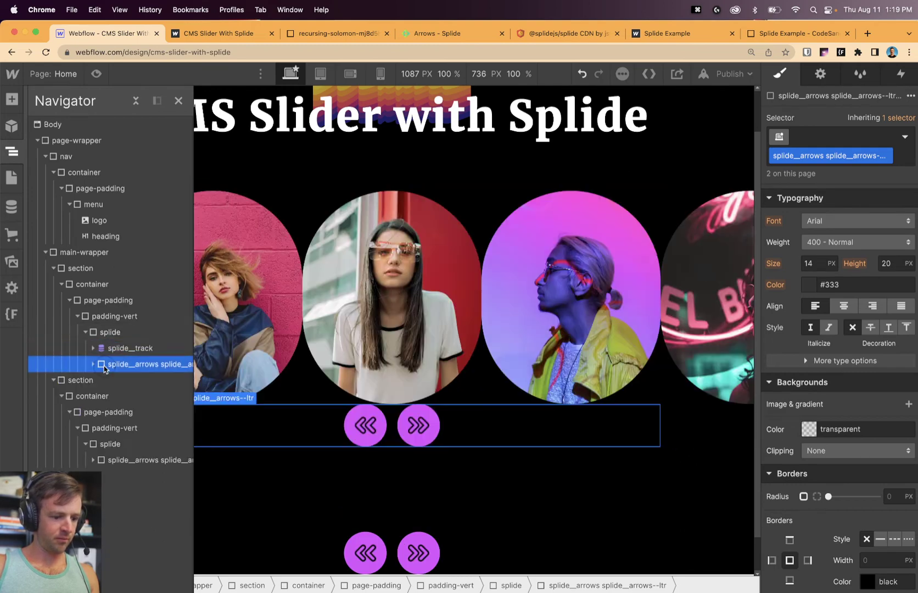
Set 1rem top and bottom padding on the arrows container below the slider images.
click(132, 348)
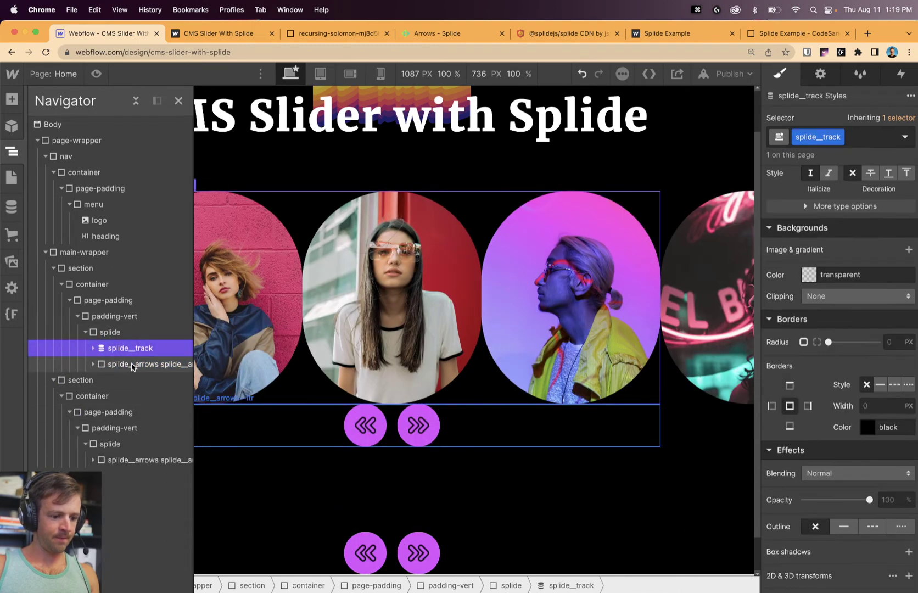
scroll(848, 305, up, 10)
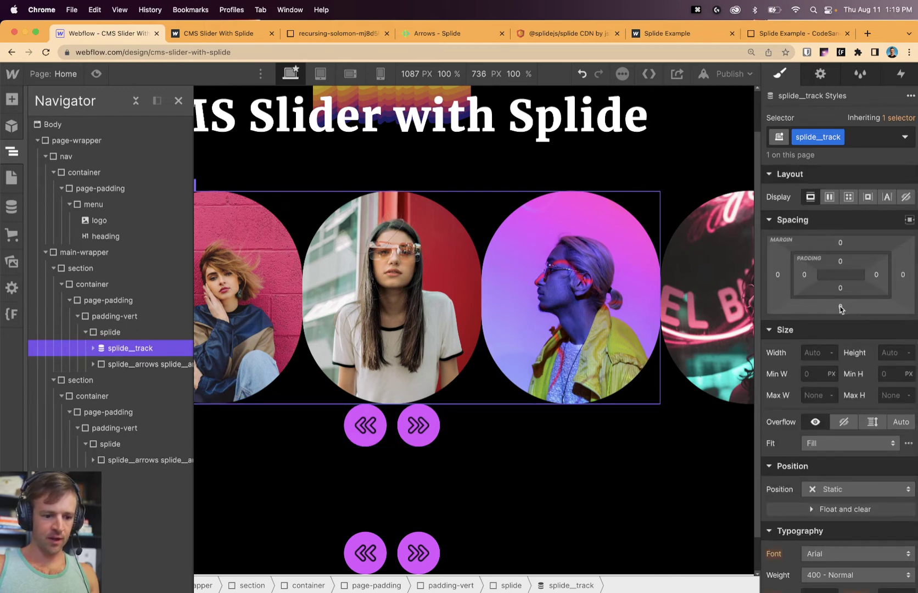
click(510, 427)
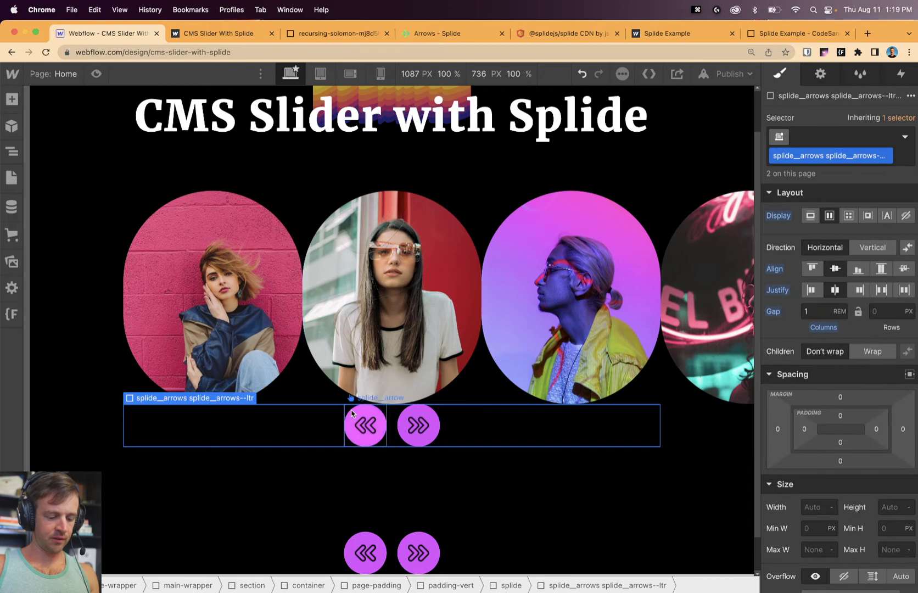
click(840, 416)
text(1rem)
key(Return)
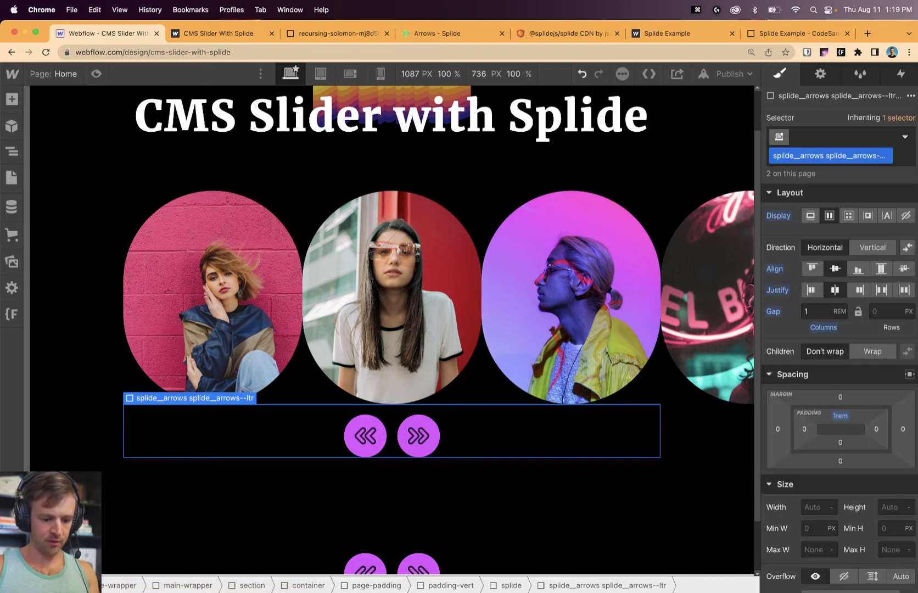
click(841, 442)
text(1rem)
key(Return)
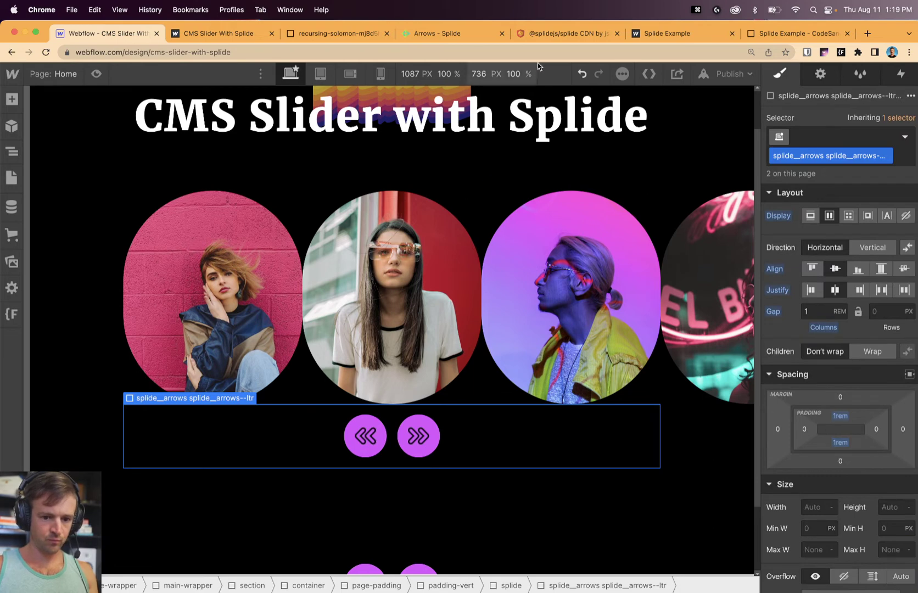
Publish the site to its webflow.io domain and reload the published slider page.
click(706, 77)
click(687, 234)
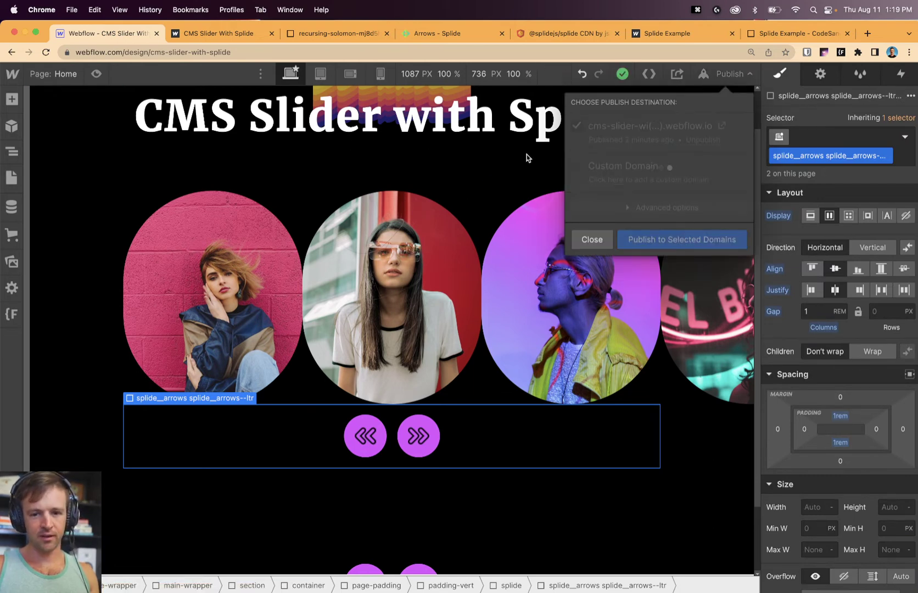
click(220, 33)
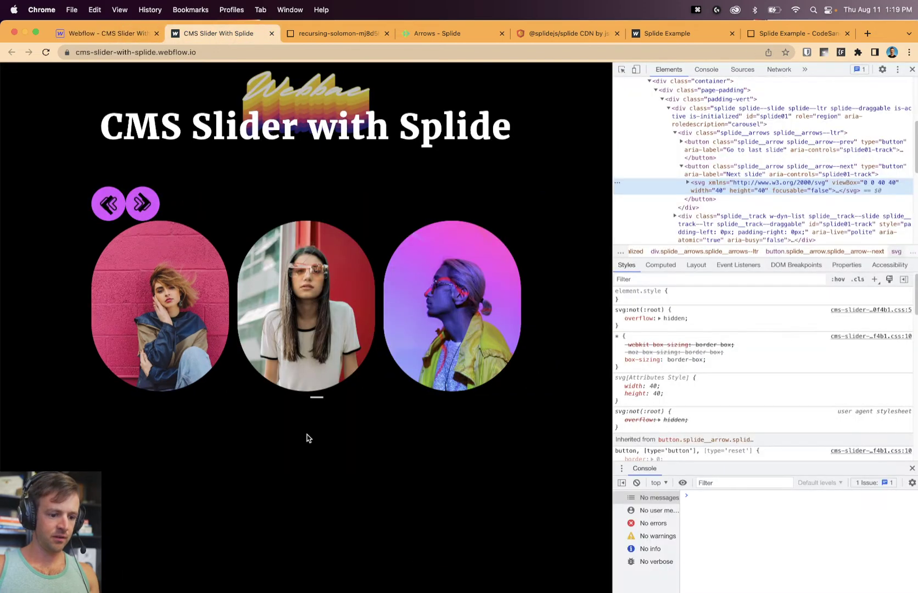
key(super+r)
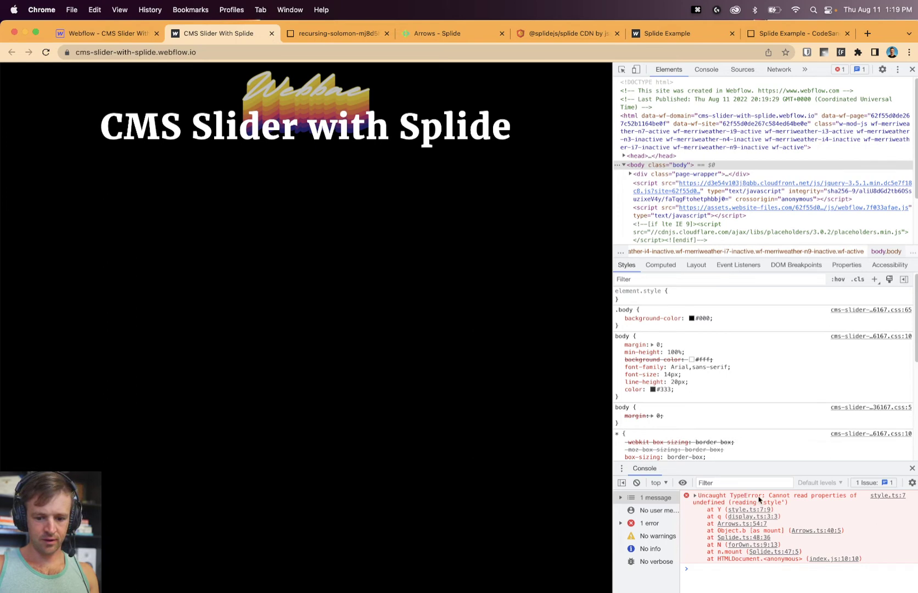
Back in the Designer, split the copied arrows container's class into splide__arrows plus the combo class splide__arrows--ltr.
click(127, 35)
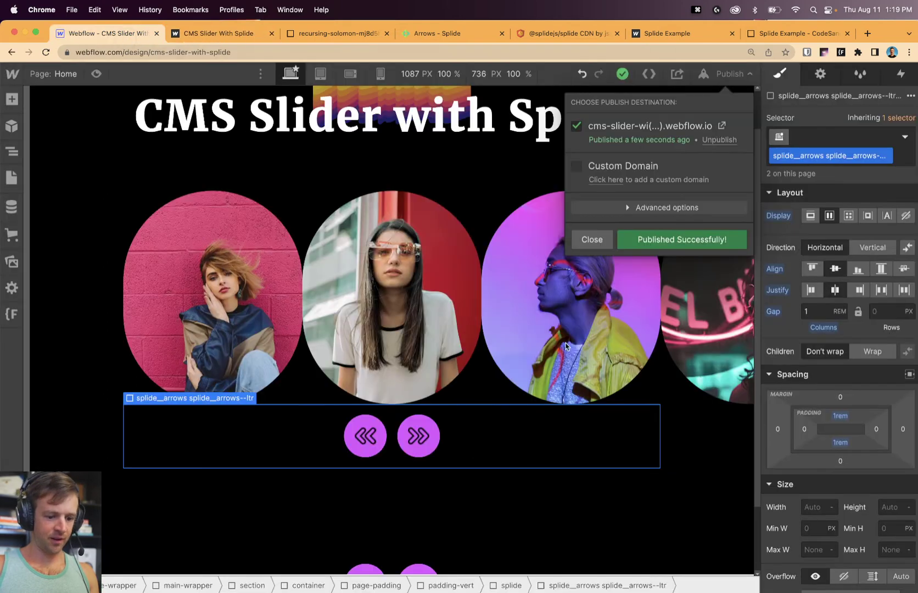
click(591, 239)
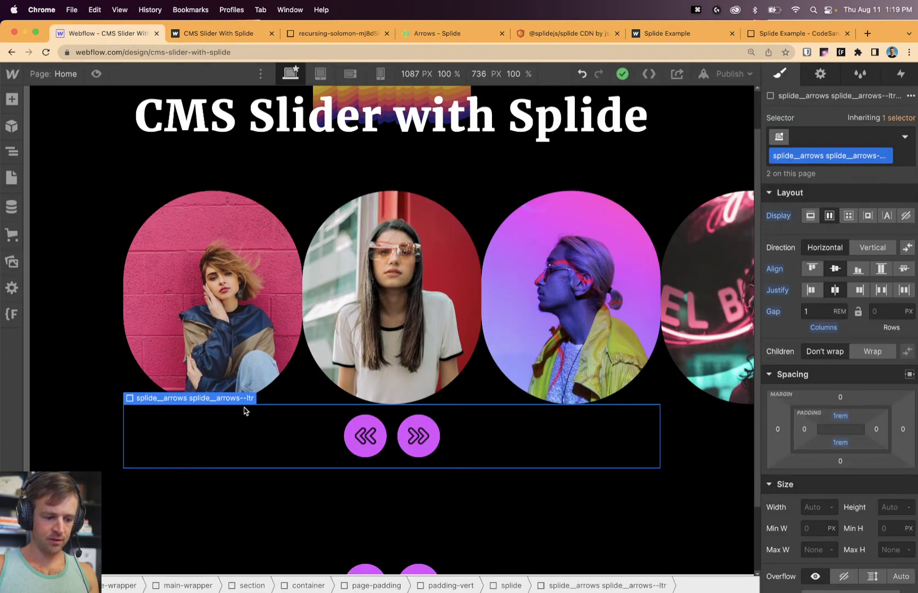
scroll(245, 411, down, 3)
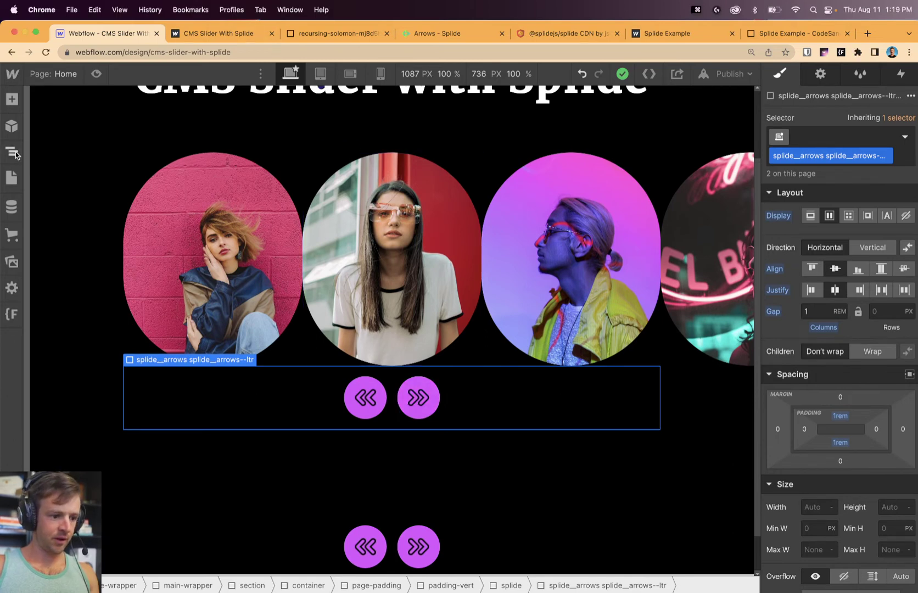
click(12, 151)
click(117, 333)
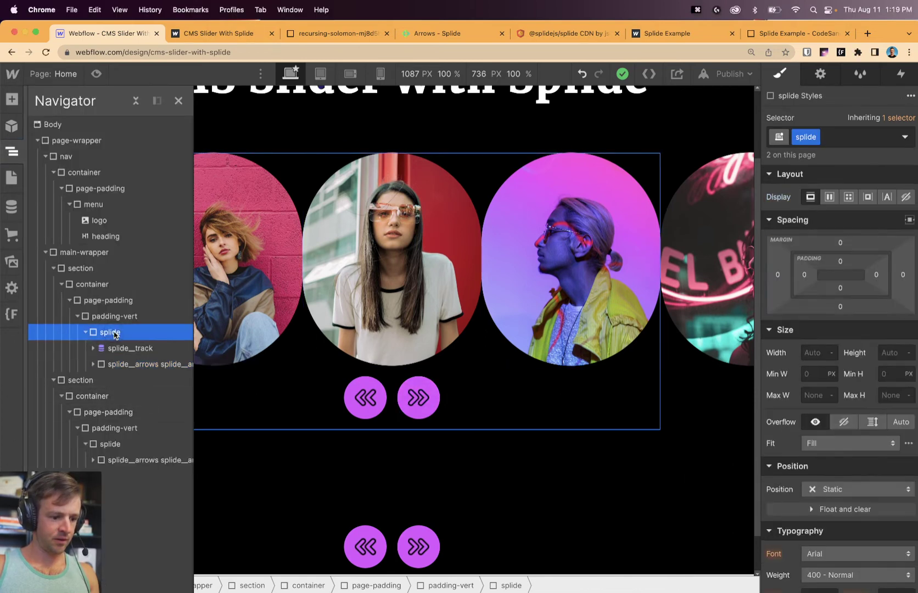
click(131, 348)
click(140, 364)
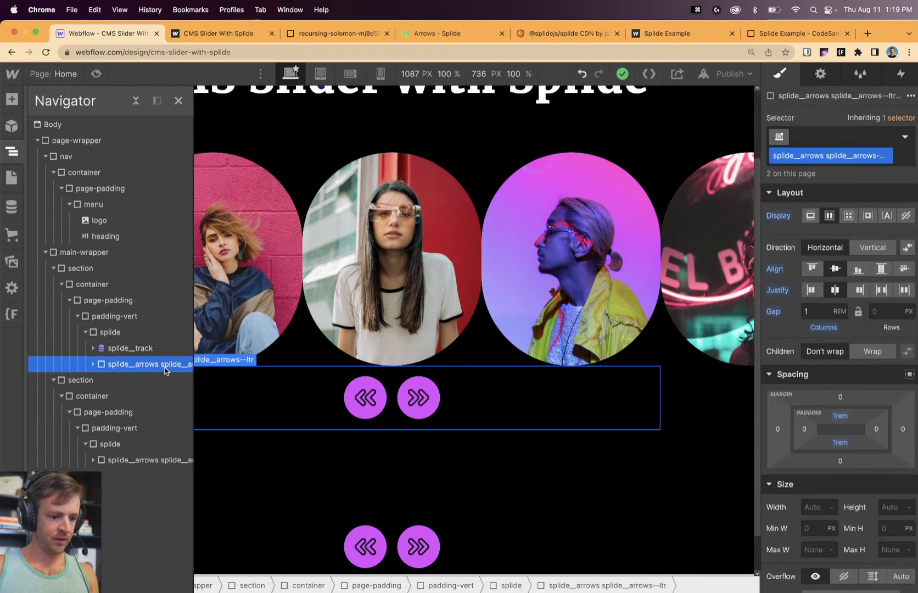
double_click(828, 156)
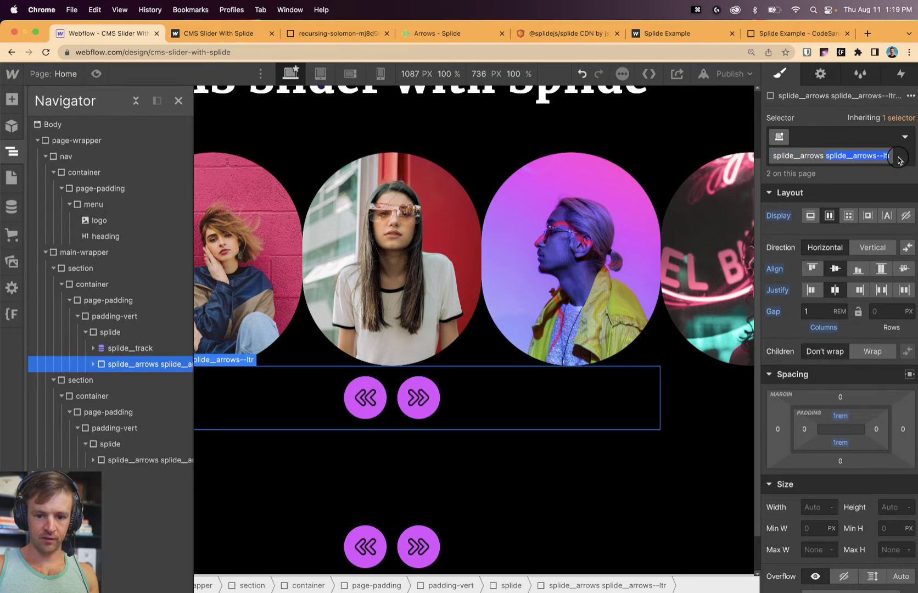
key(super+x)
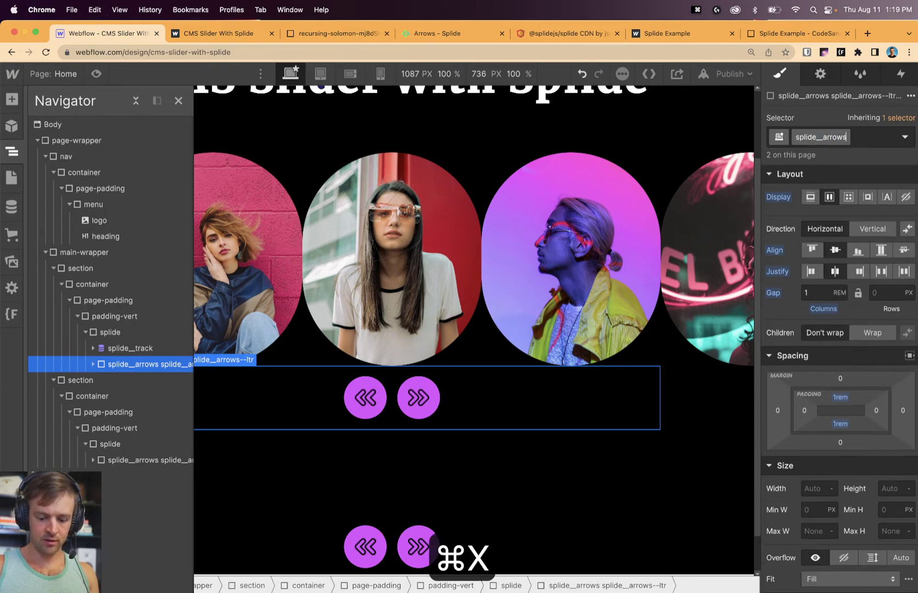
key(super+v)
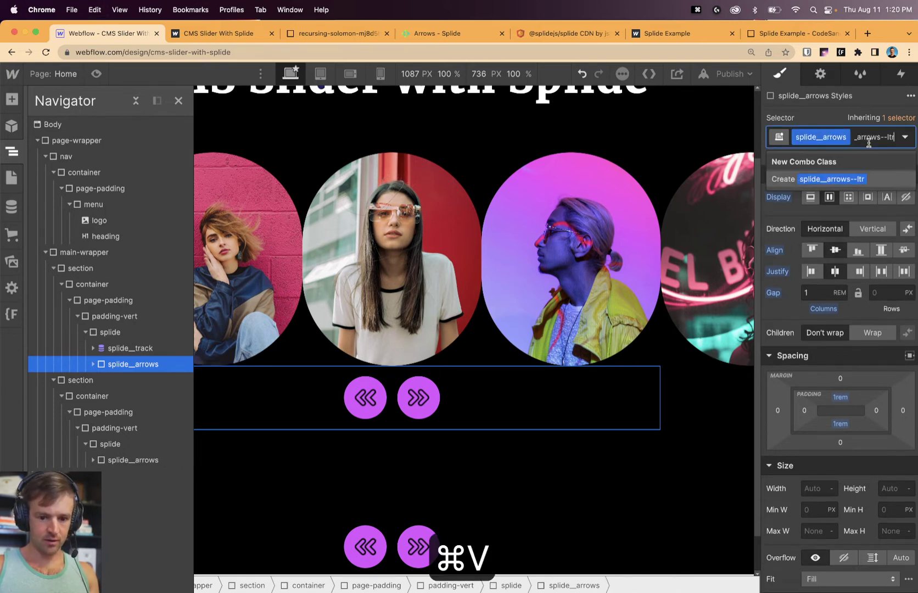
key(Return)
Republish the site to the webflow.io domain with the corrected arrow classes and refresh the live page.
click(726, 73)
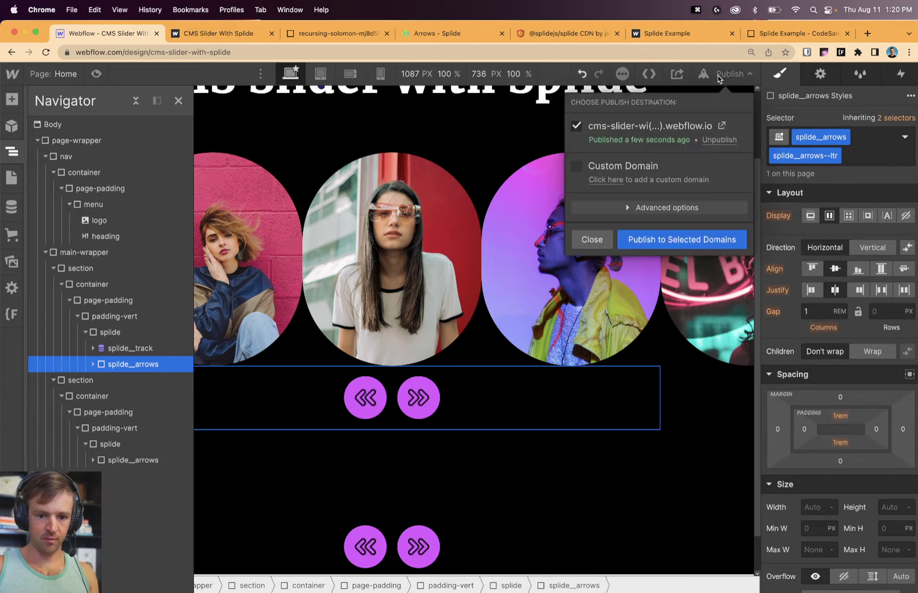
click(690, 243)
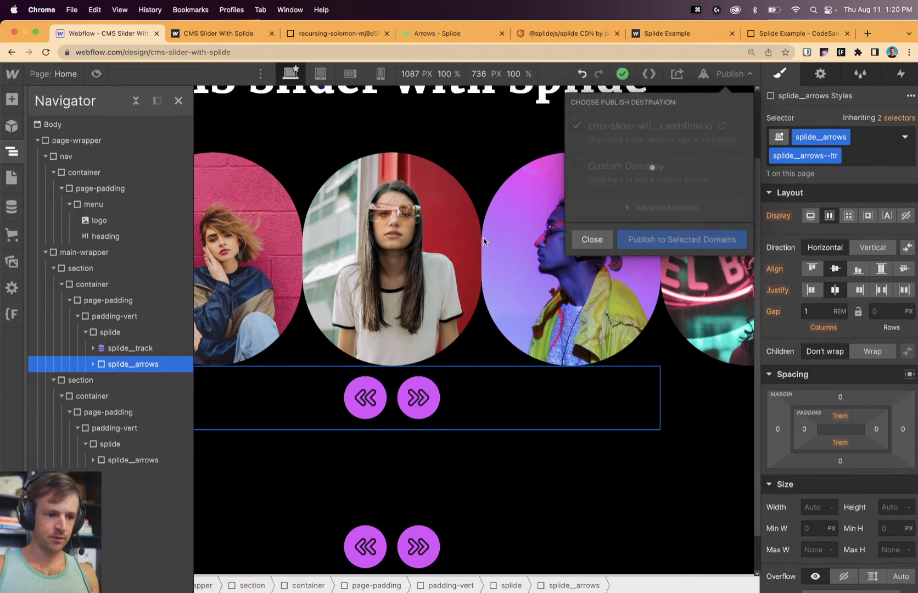
click(222, 37)
key(super+r)
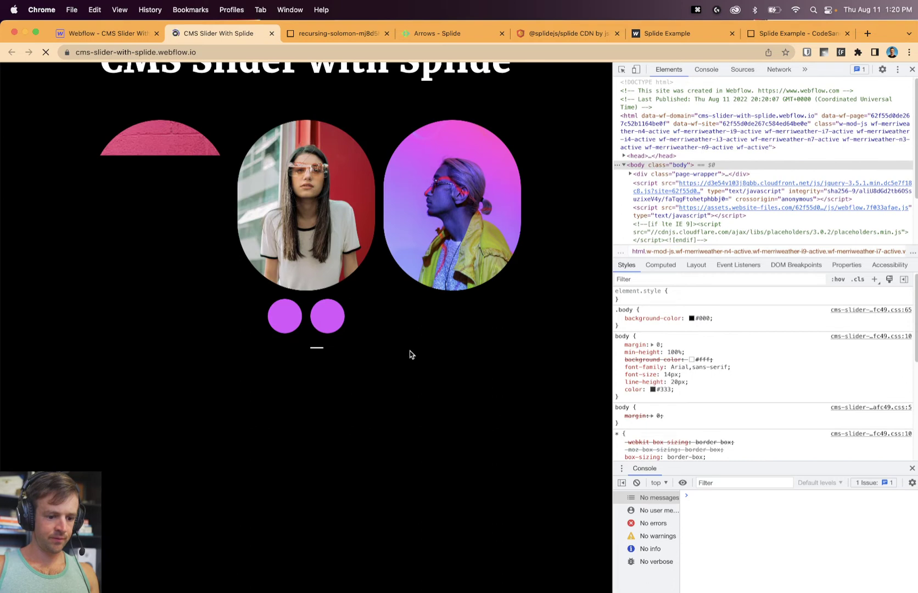
Test the custom next and previous arrow buttons below the slider on the published page.
click(325, 383)
click(299, 384)
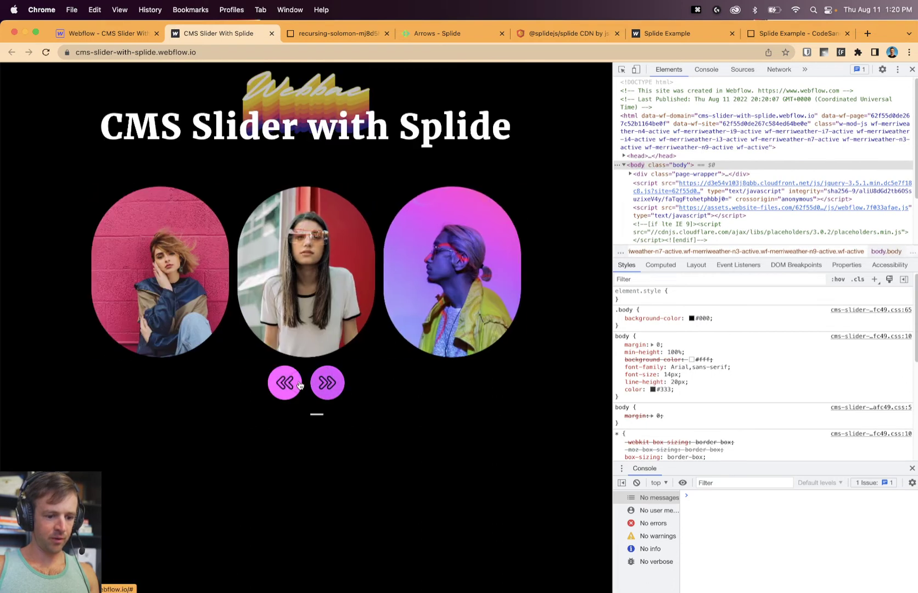
click(325, 385)
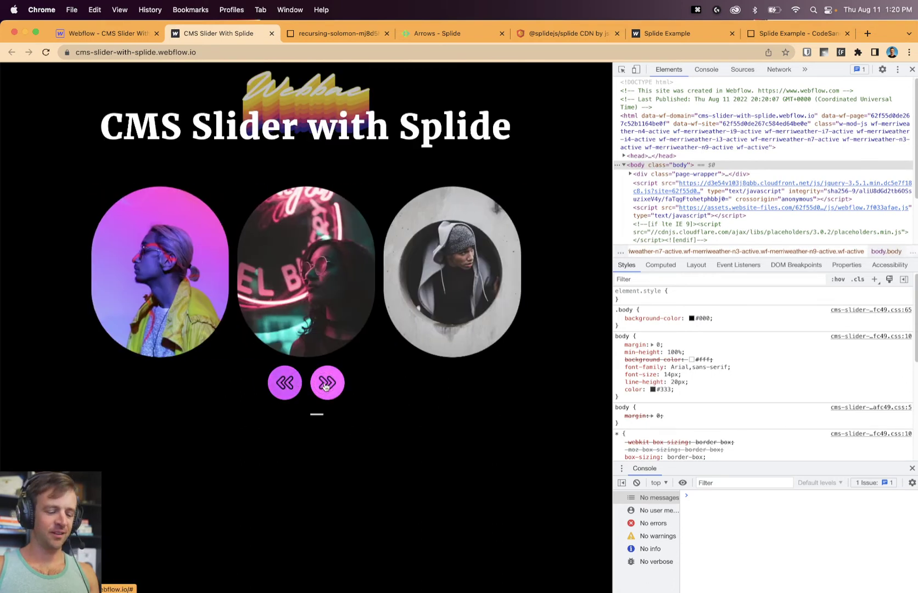
click(326, 383)
click(327, 383)
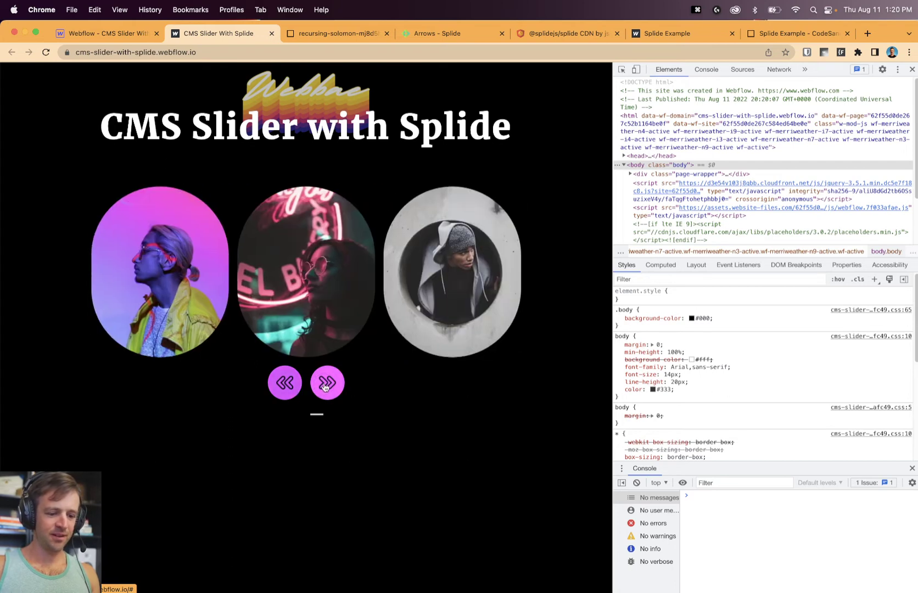
Compare the second section's copied arrows in the Webflow Designer with the arrows shown on the published slider page.
click(316, 388)
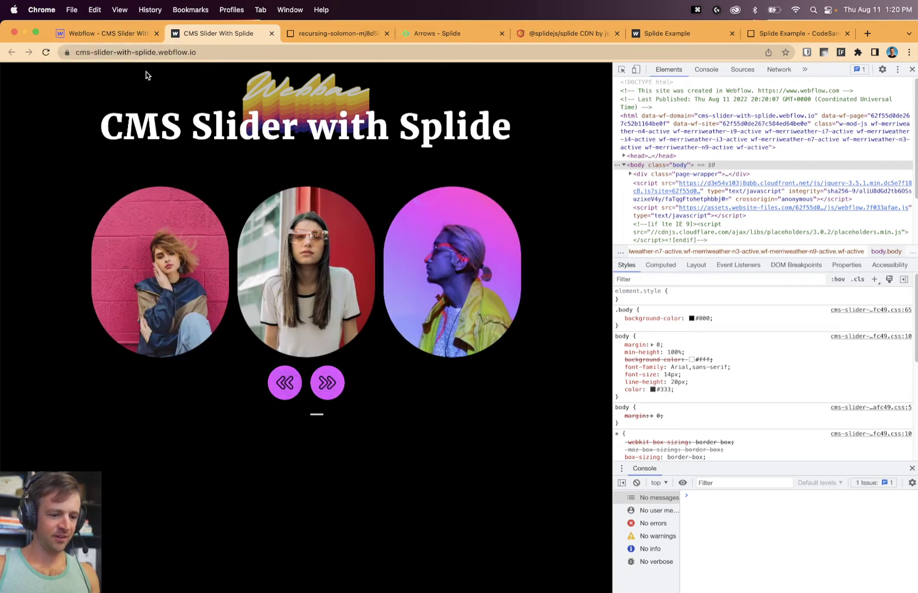
click(110, 34)
click(594, 240)
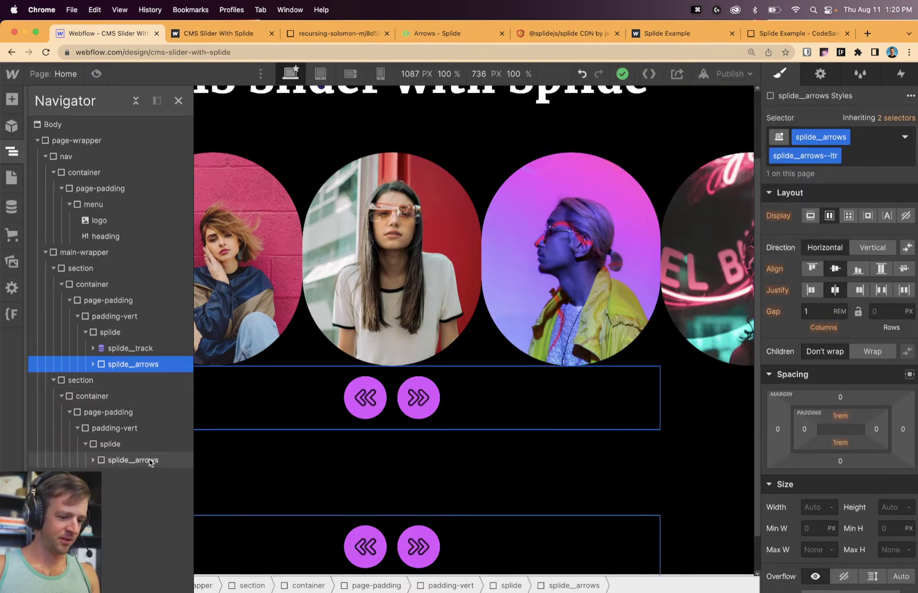
scroll(254, 448, down, 2)
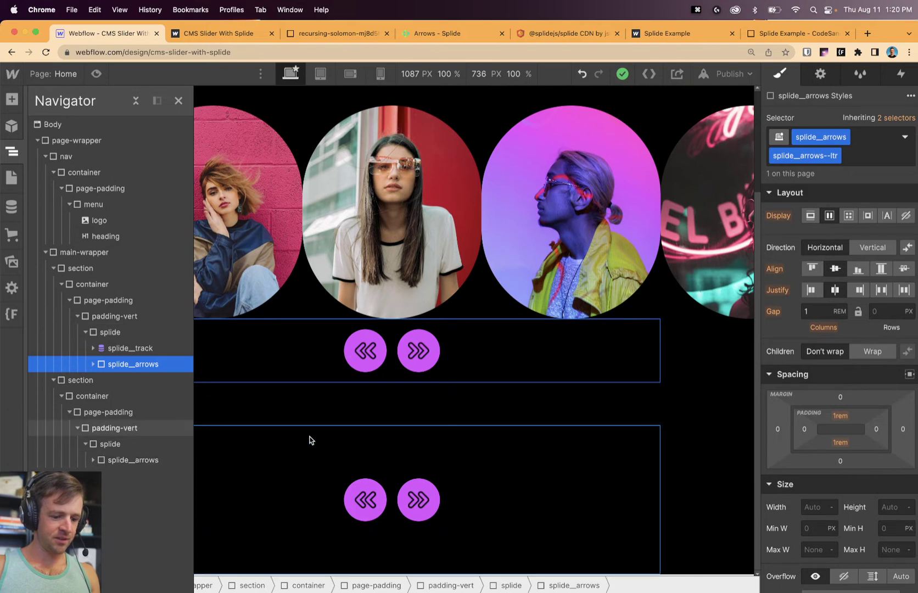
click(80, 380)
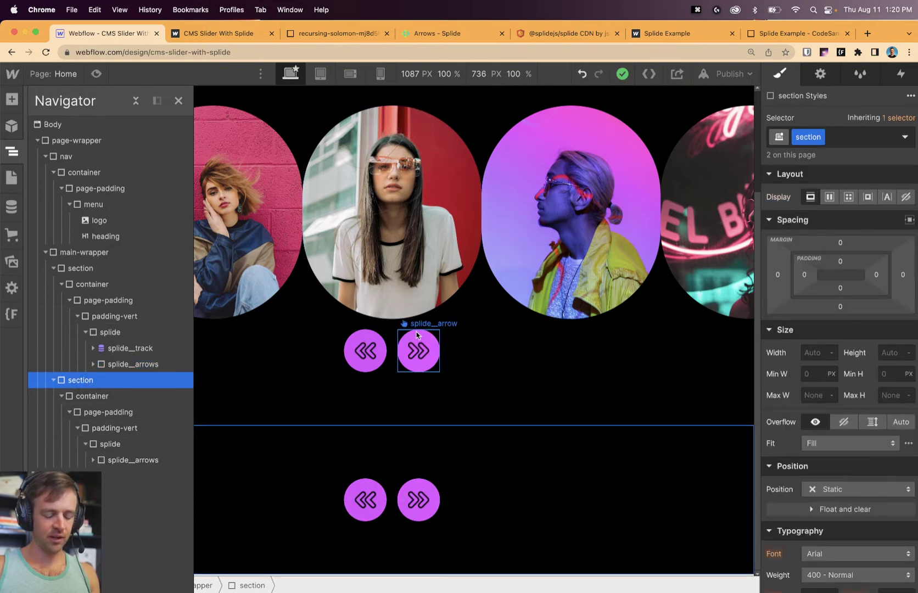
click(235, 43)
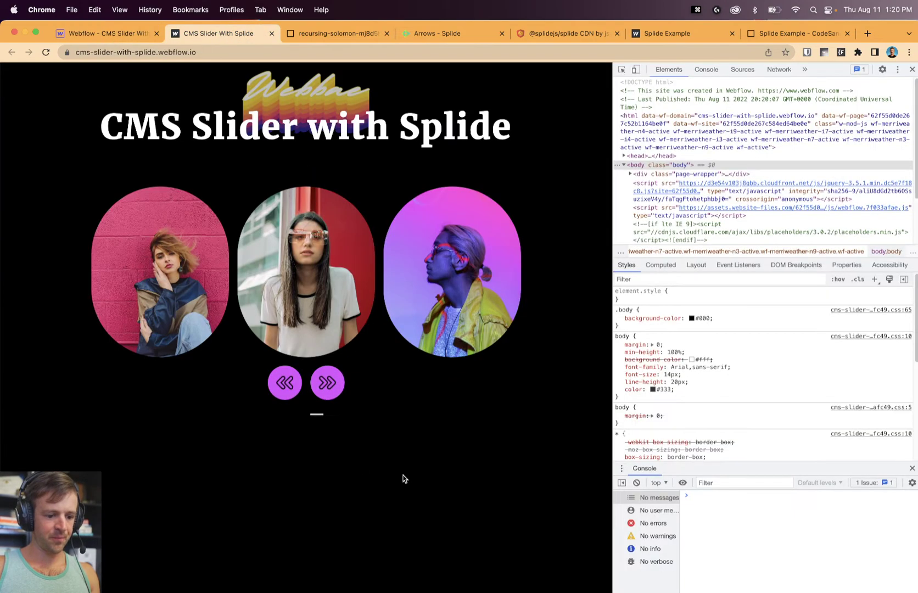
click(135, 32)
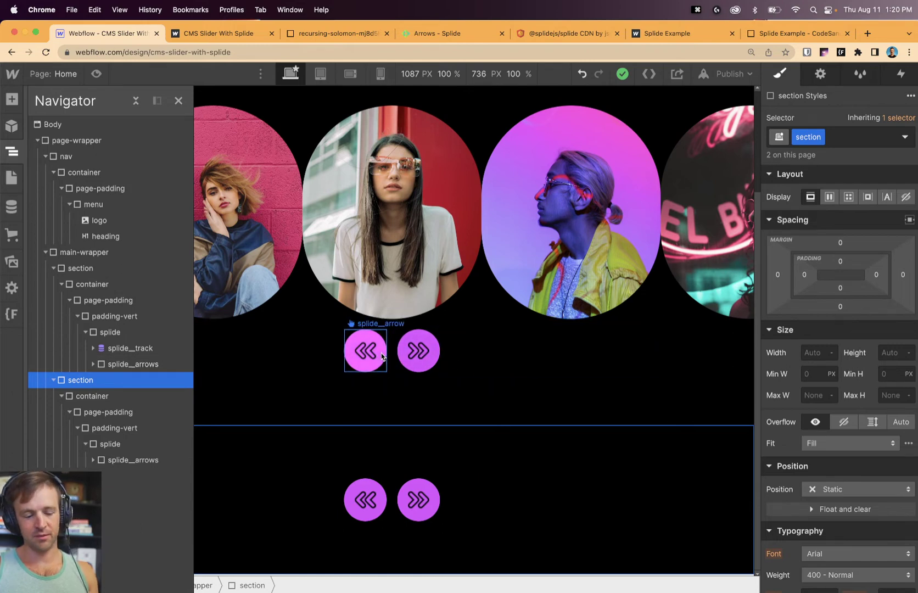
On the published page, step repeatedly backward and forward with the custom arrows to check how the slider rewinds at its ends.
click(238, 37)
click(328, 383)
click(296, 392)
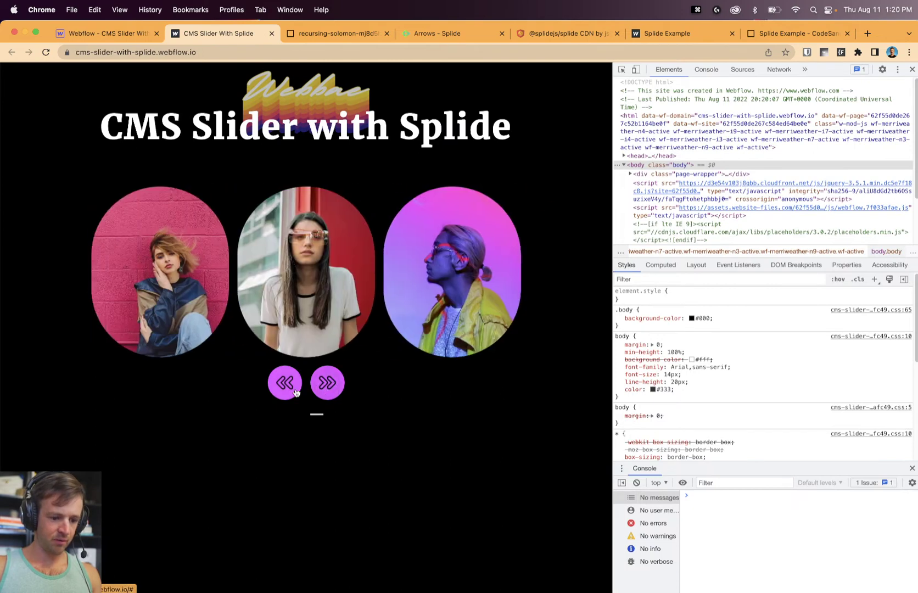
click(296, 392)
click(296, 391)
click(296, 391)
click(319, 390)
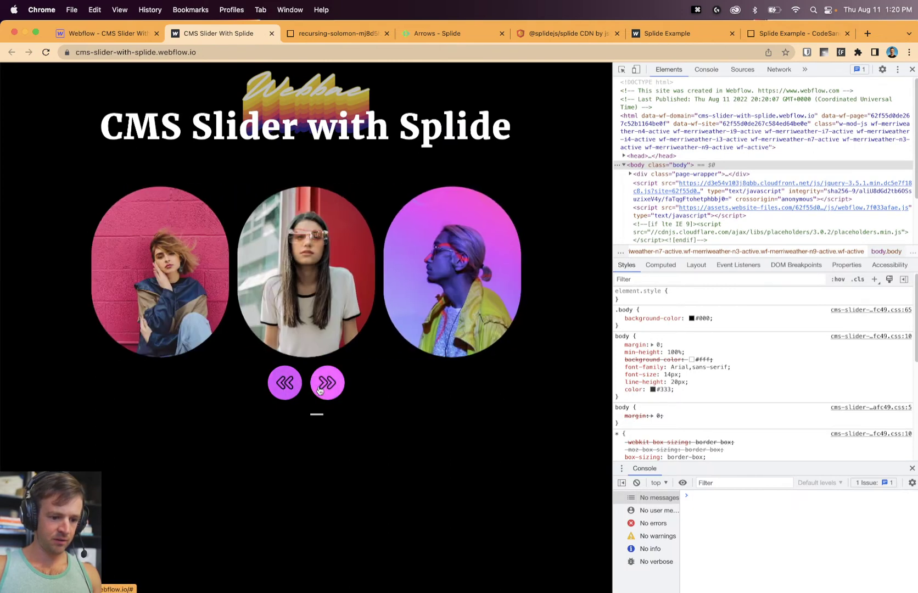
click(320, 391)
click(336, 397)
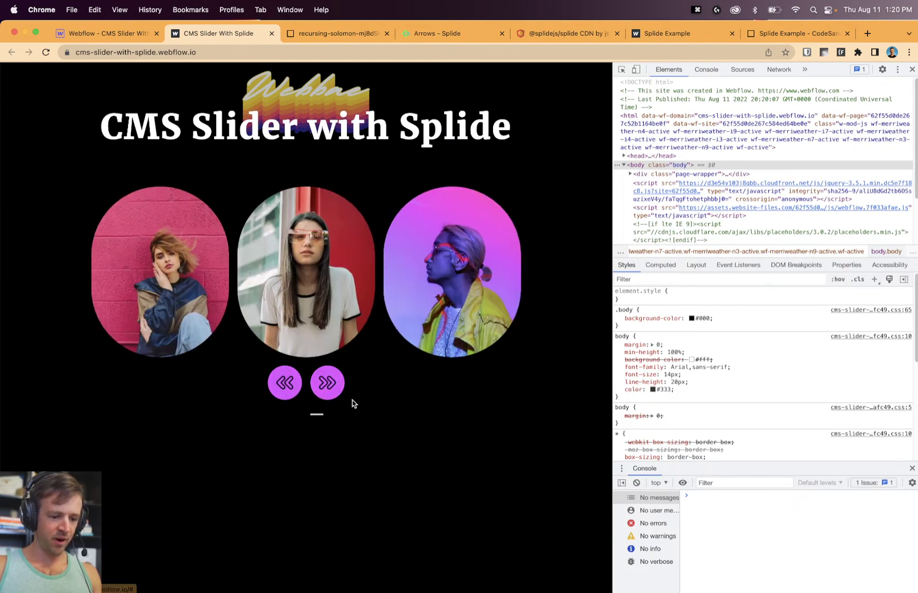
click(330, 391)
click(330, 391)
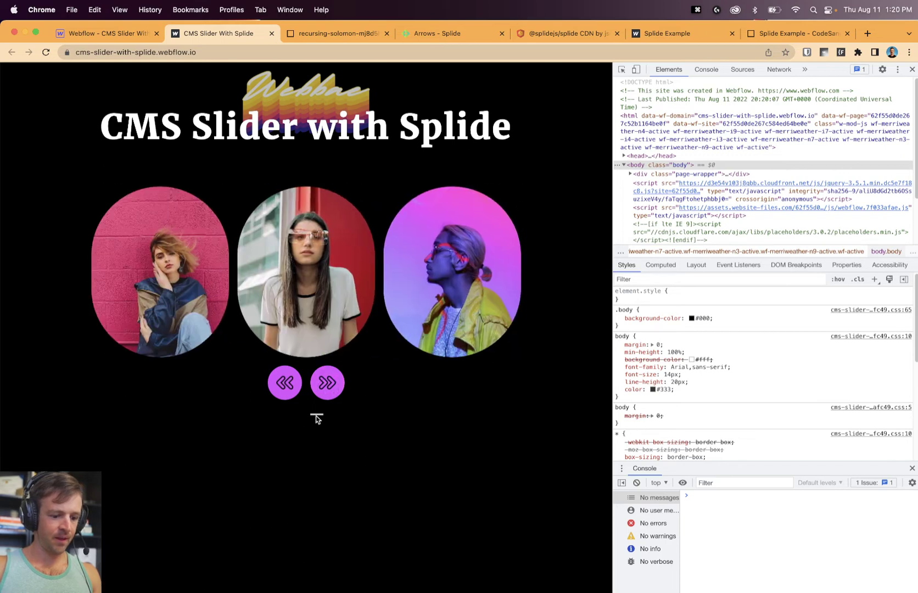
In the CodeSandbox index.js, delete the rewind: true and rewindSpeed: 200 options from the Splide settings and save the file.
click(405, 33)
click(314, 35)
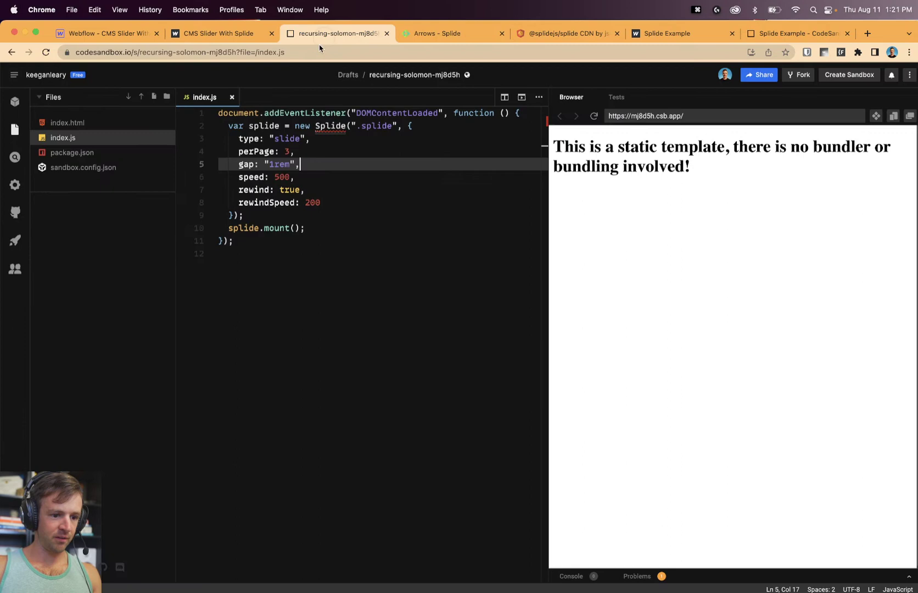
double_click(291, 190)
drag(325, 202, 208, 189)
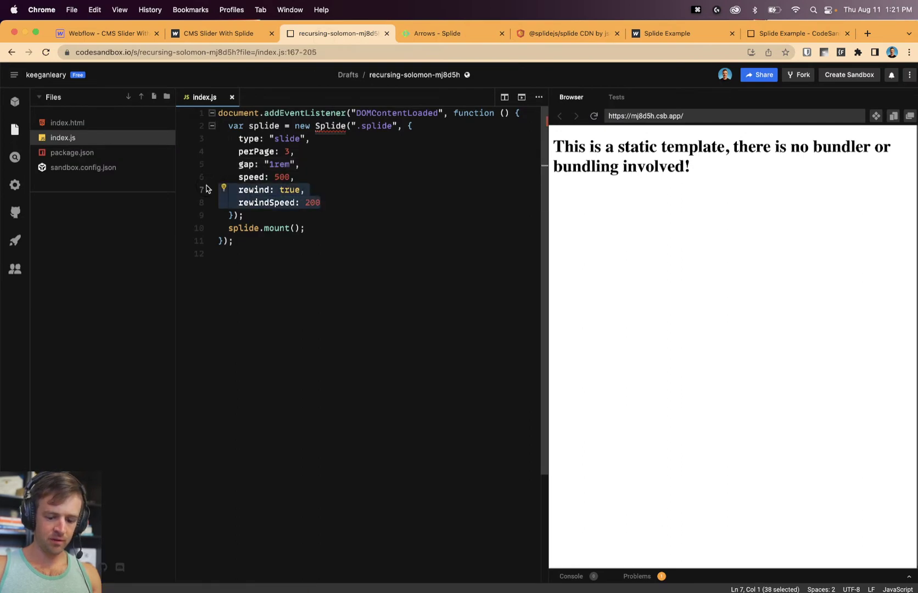
key(BackSpace)
key(super+s)
Reload the published slider page and test both arrows without the rewind options.
click(216, 34)
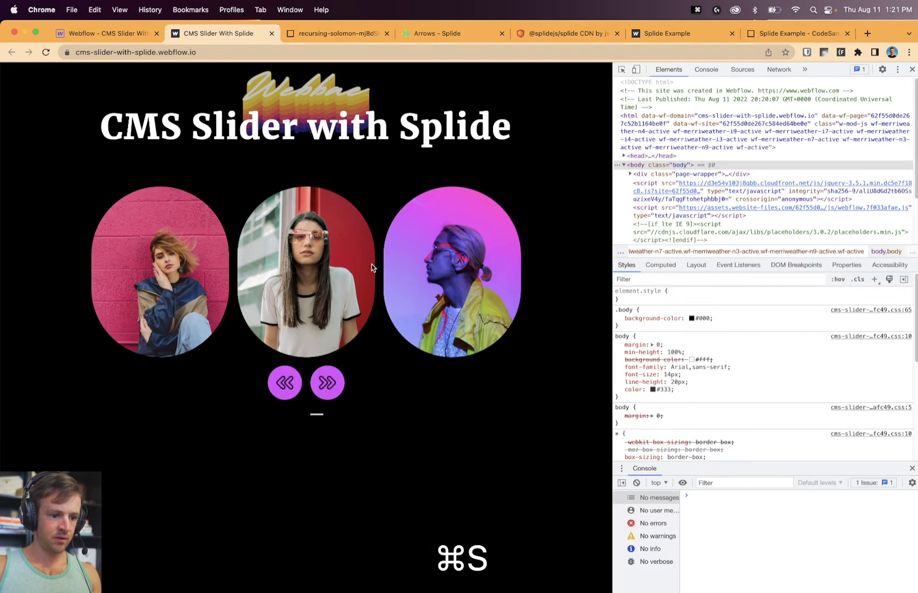
key(super+r)
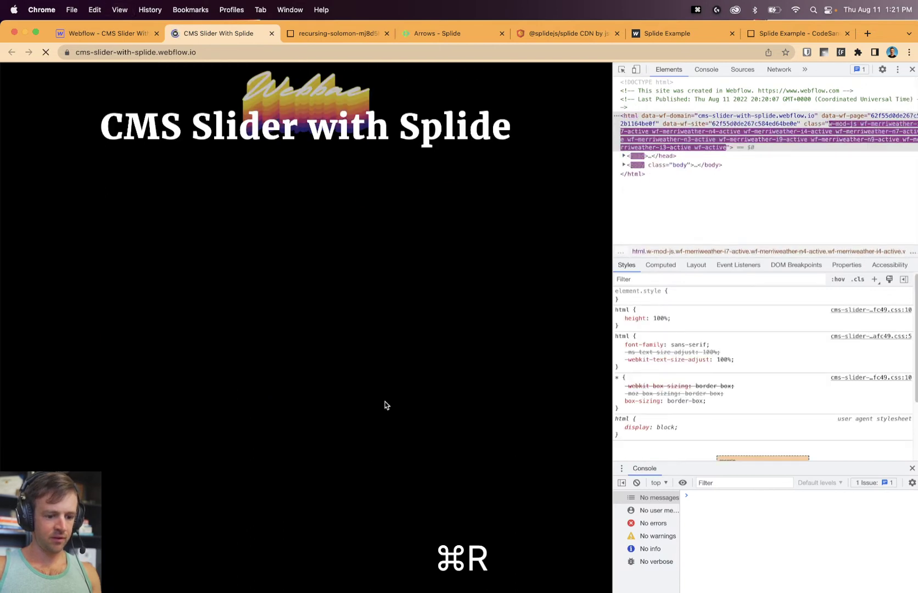
click(329, 388)
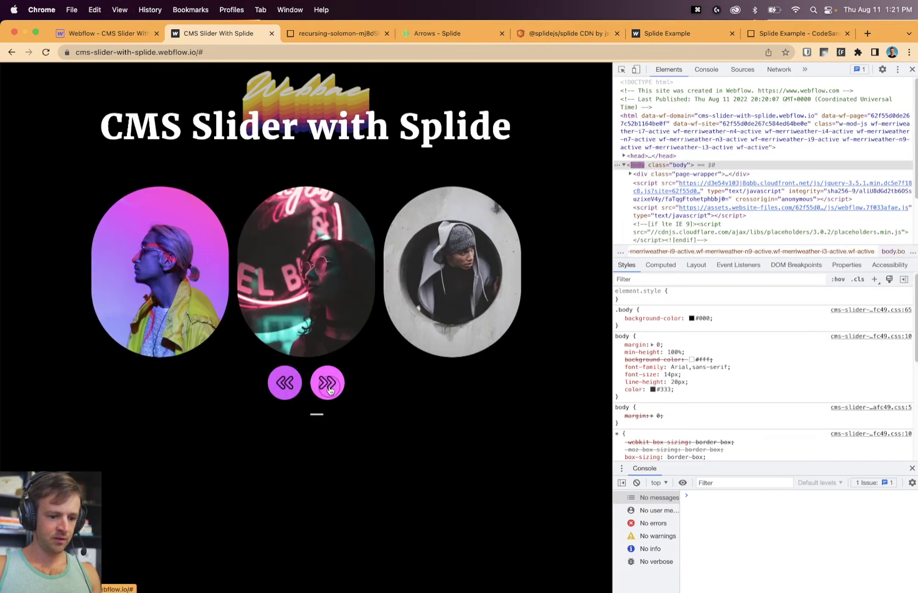
click(329, 389)
click(336, 387)
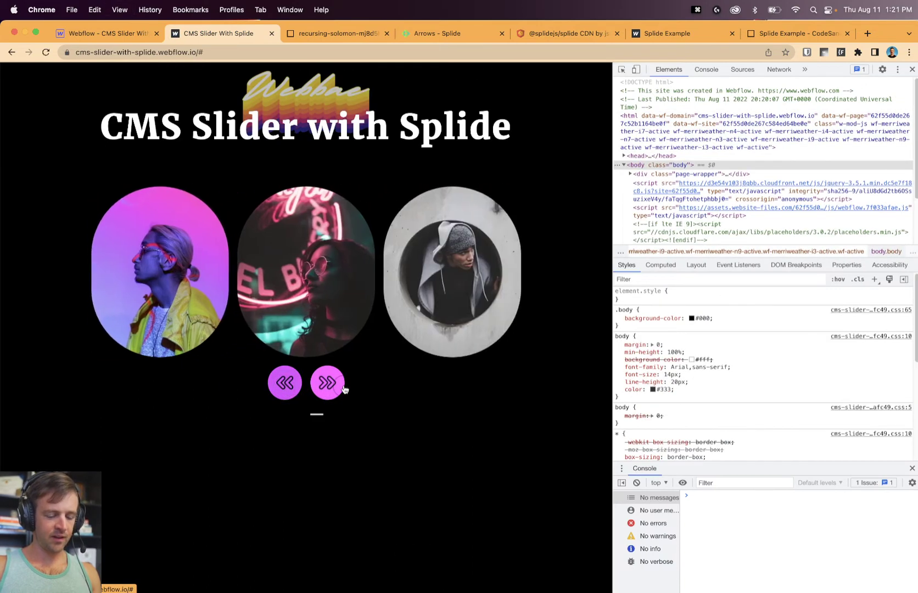
click(285, 383)
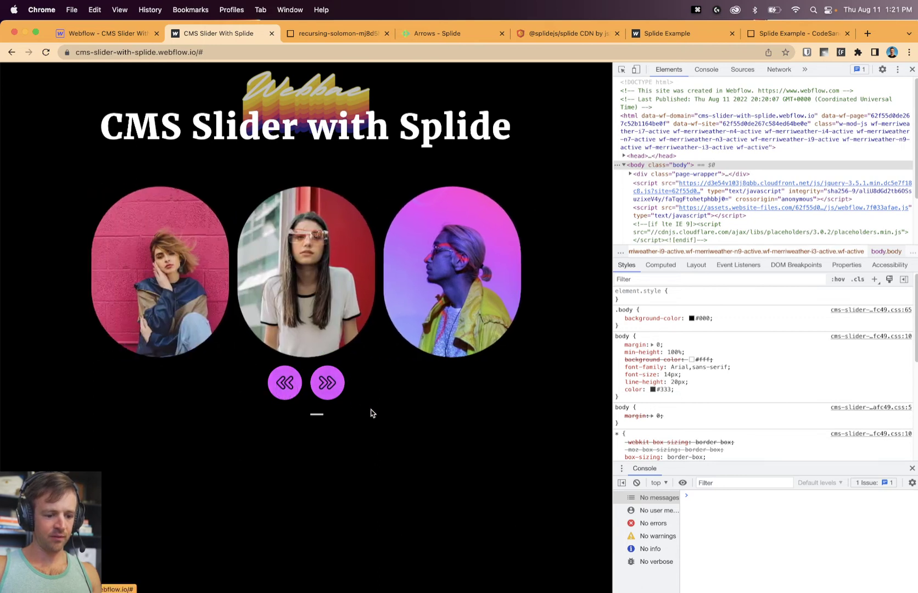
Set the Splide type option to "loop" in the CodeSandbox index.js and save the file.
click(299, 41)
click(439, 35)
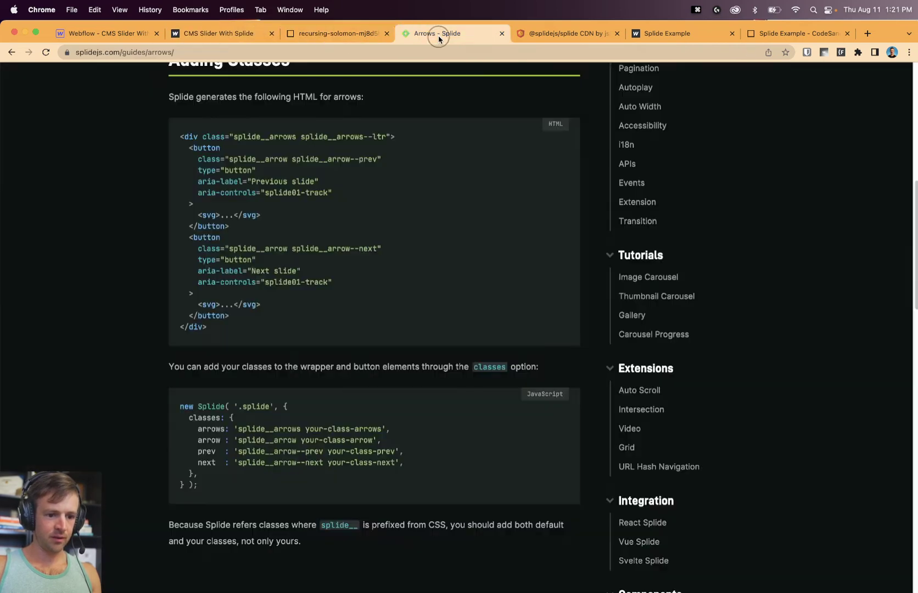
click(352, 39)
click(292, 138)
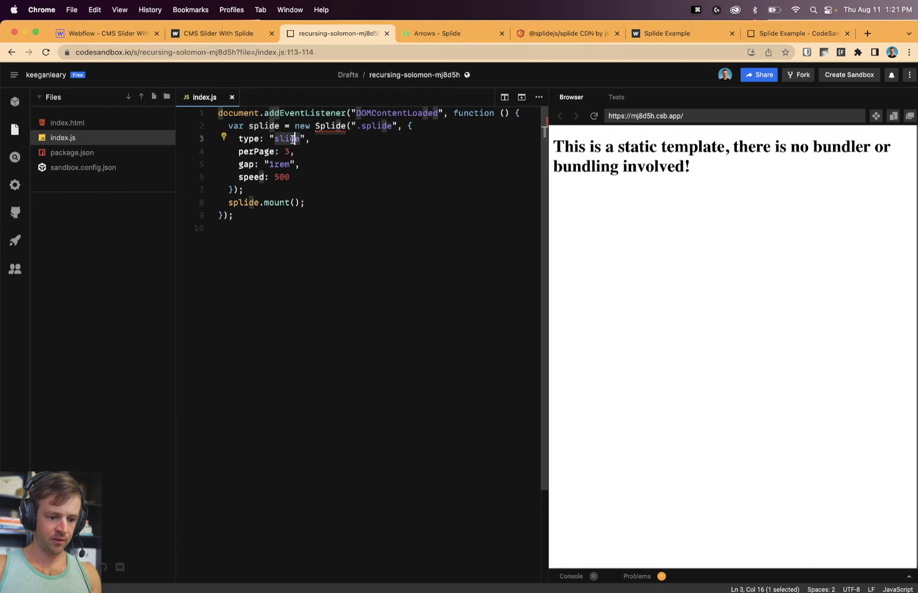
double_click(292, 138)
text(l)
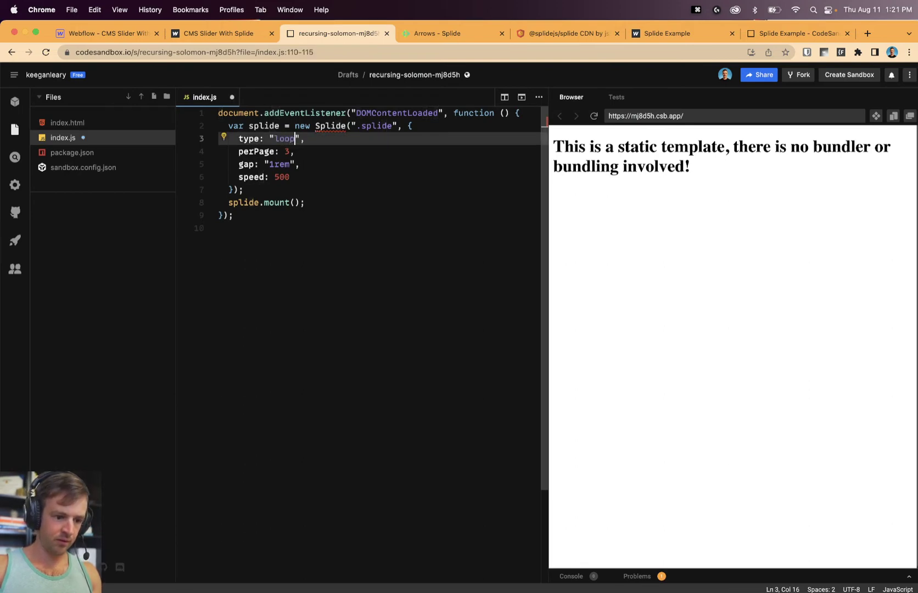
key(cmd+s)
Reload the published slider page and test continuous looping in both directions with the custom arrows.
click(230, 36)
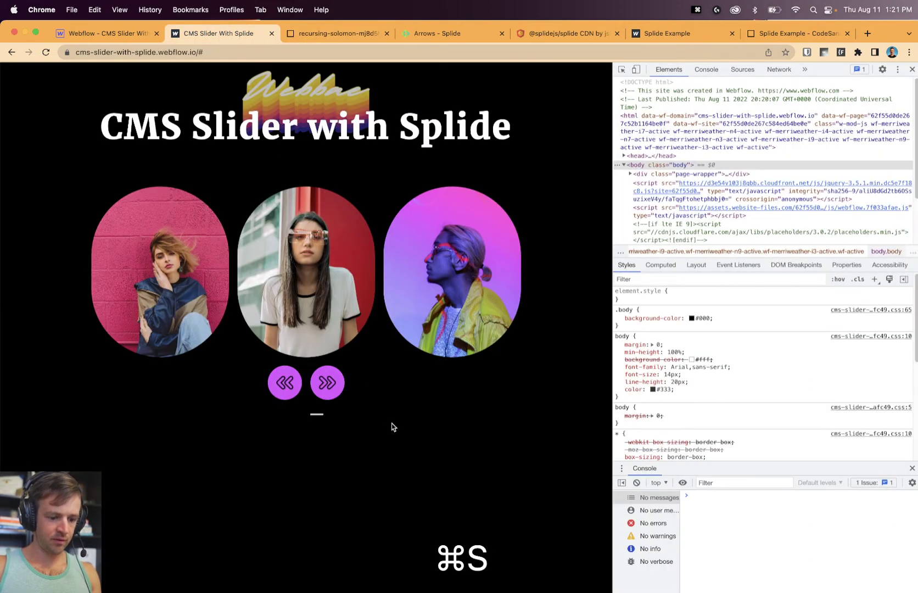
key(super+r)
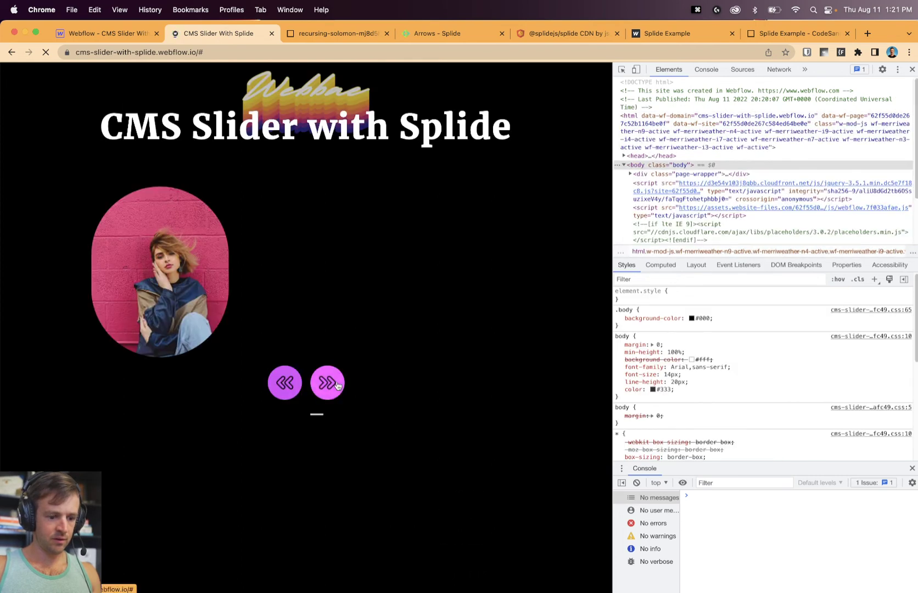
click(333, 385)
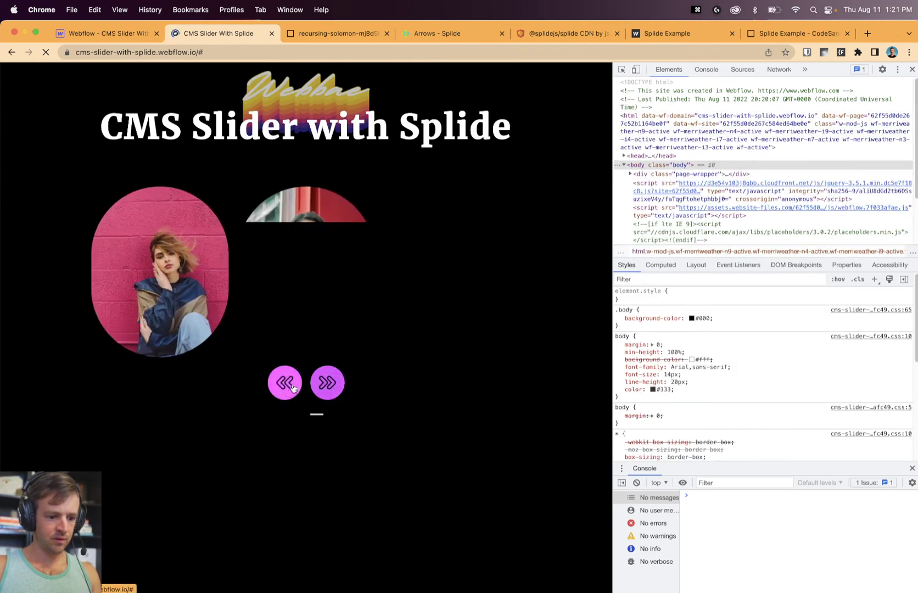
click(324, 382)
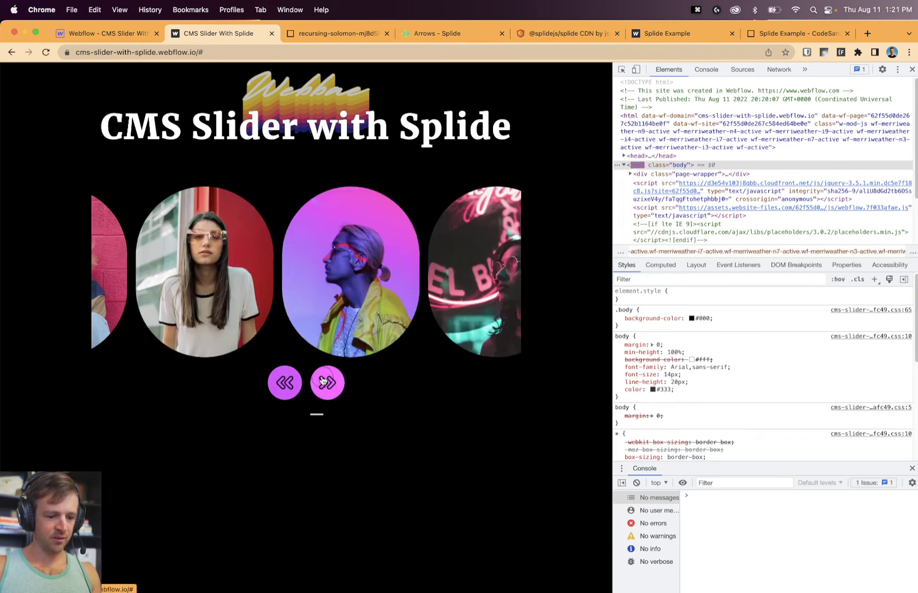
click(323, 380)
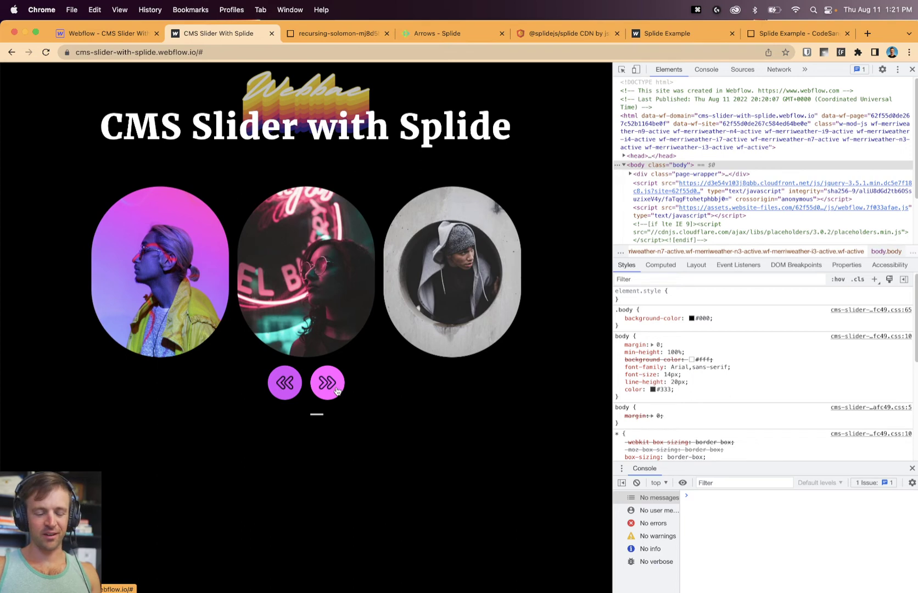
click(337, 392)
click(337, 391)
click(291, 383)
click(292, 382)
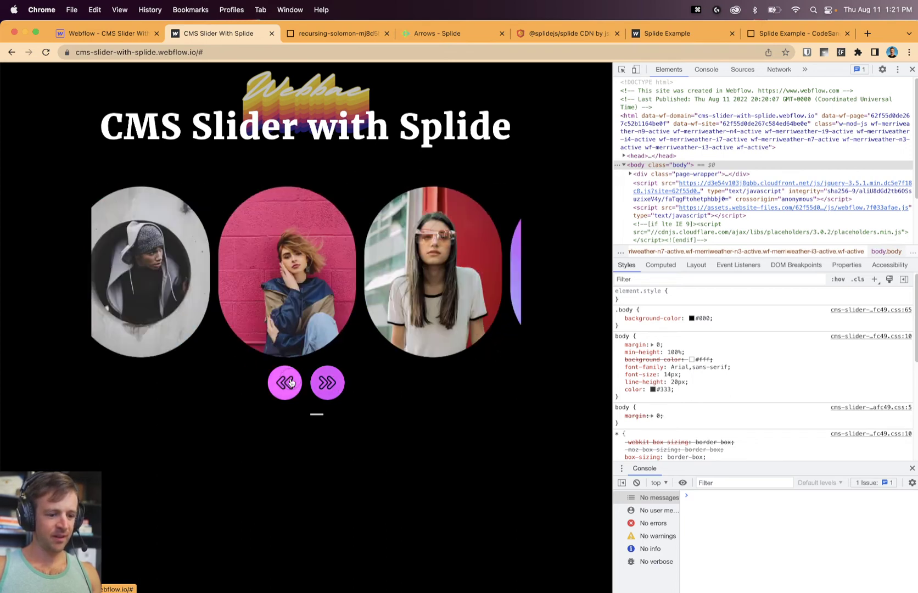
Review the Custom Arrows section of Splide's Arrows guide and open the Pagination guide that follows it.
click(113, 33)
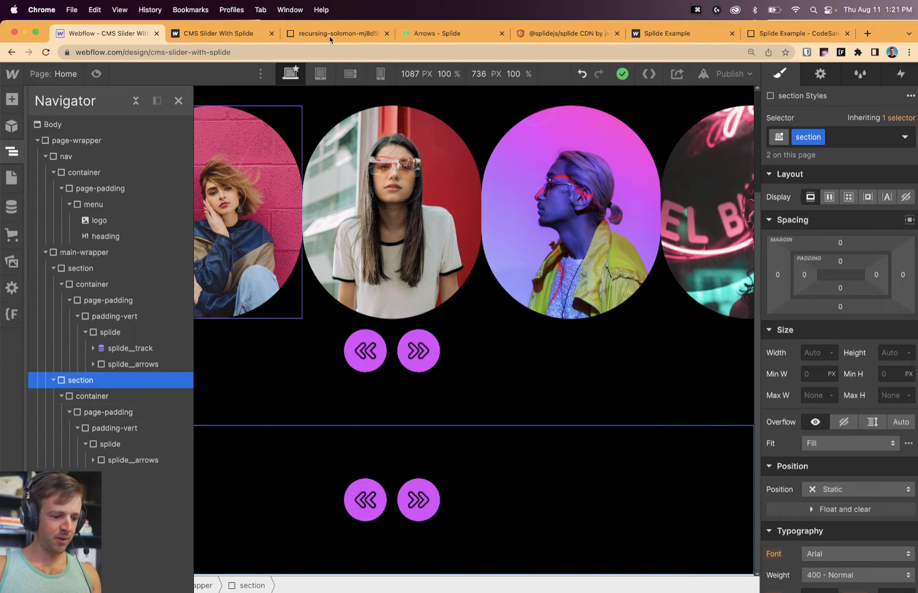
click(437, 33)
scroll(409, 284, down, 2)
scroll(401, 411, down, 15)
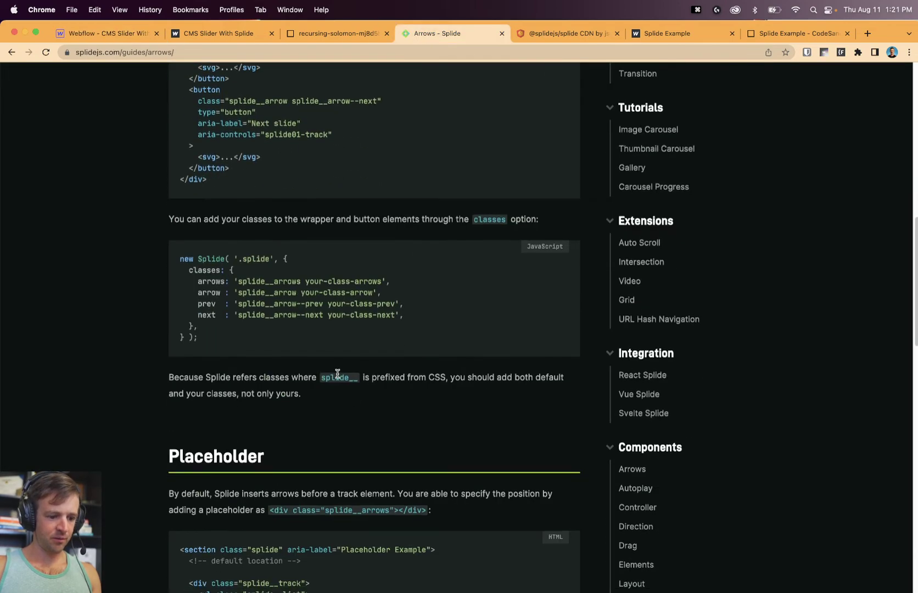
scroll(398, 376, down, 5)
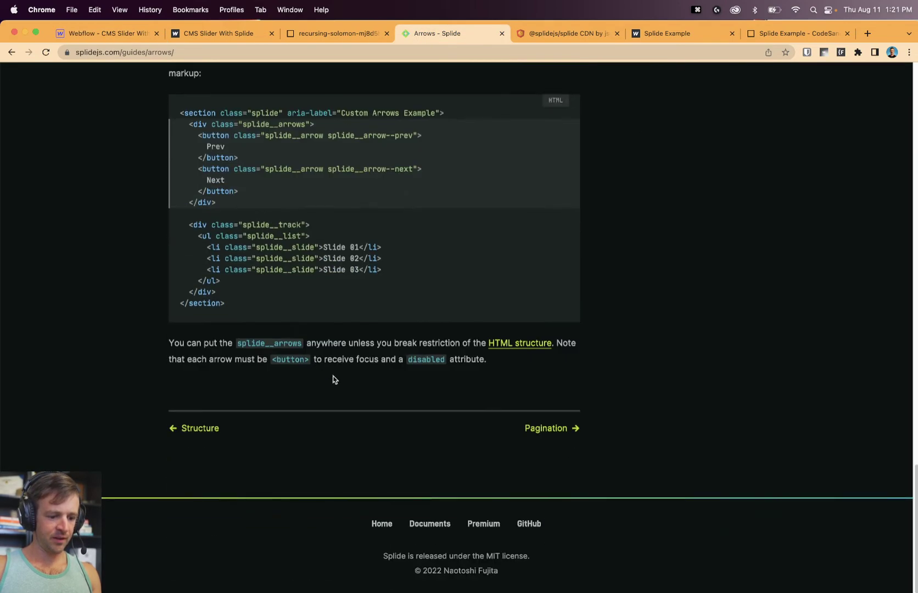
scroll(334, 378, up, 5)
scroll(536, 365, up, 1)
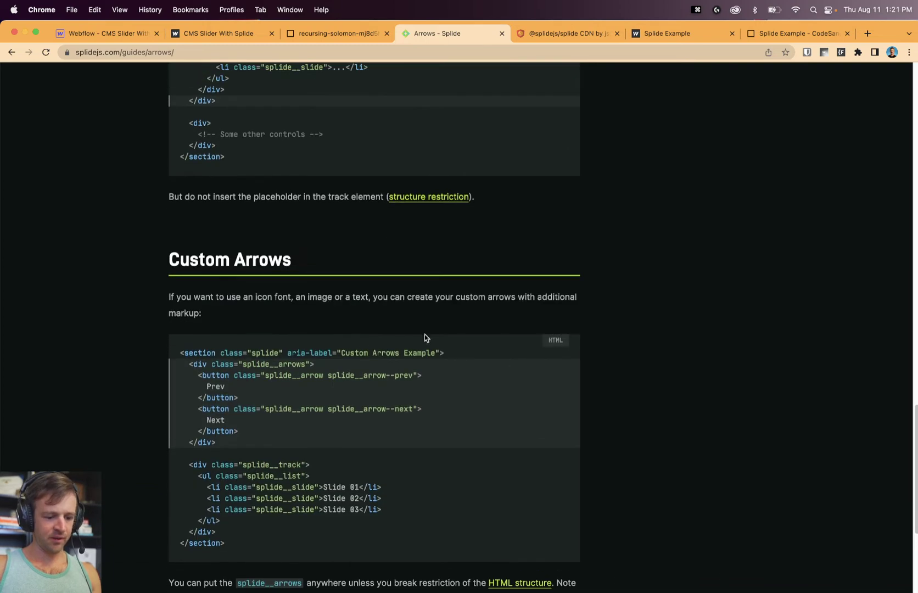
scroll(428, 313, down, 5)
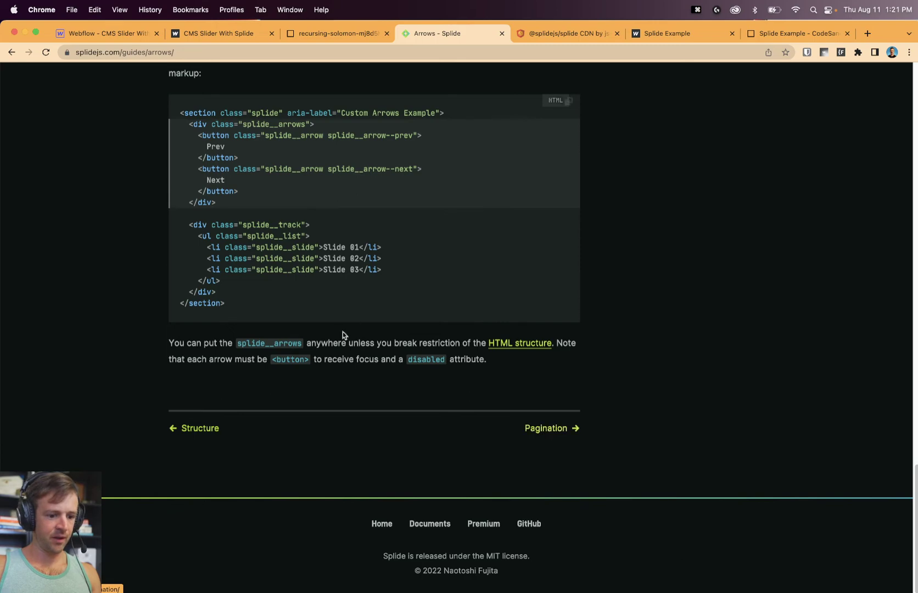
click(563, 431)
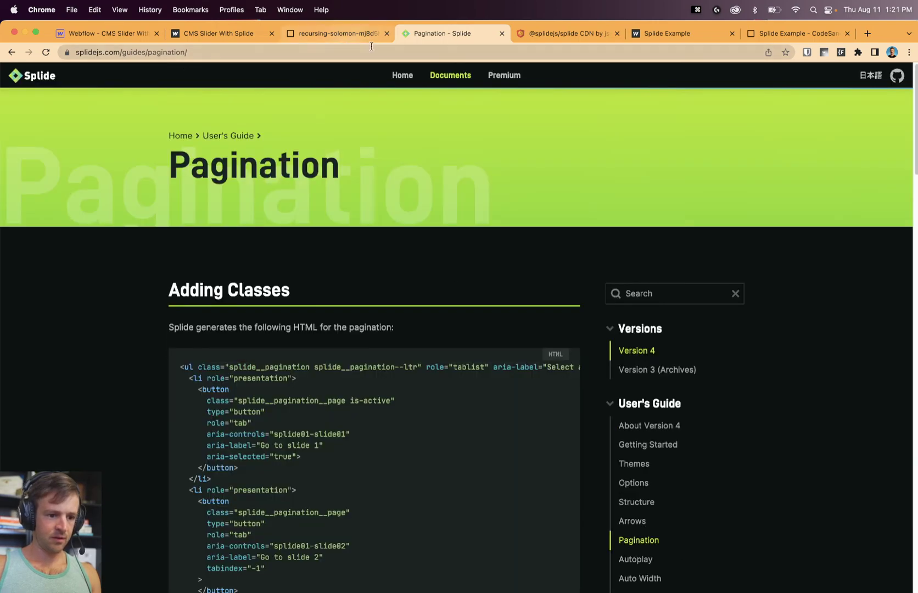
On the published slider page, check that keyboard focus moves between the previous and next arrow buttons.
click(311, 34)
click(225, 34)
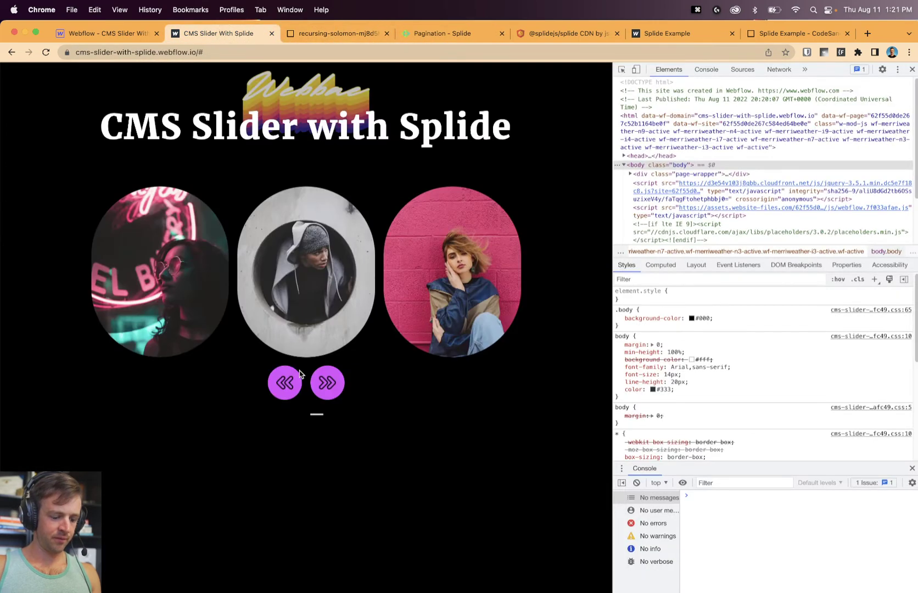
key(shift+Tab)
key(shift+Tab)
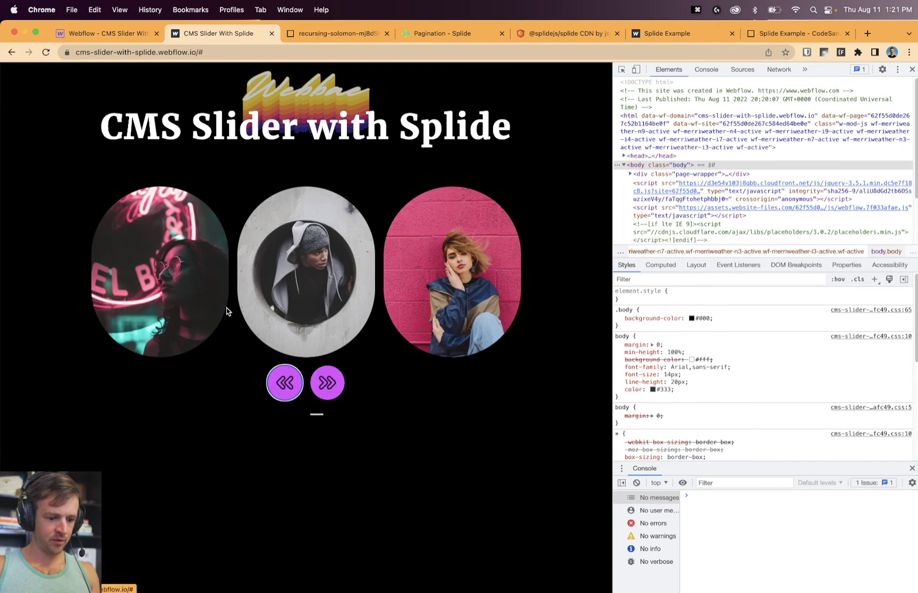
key(Tab)
key(Tab)
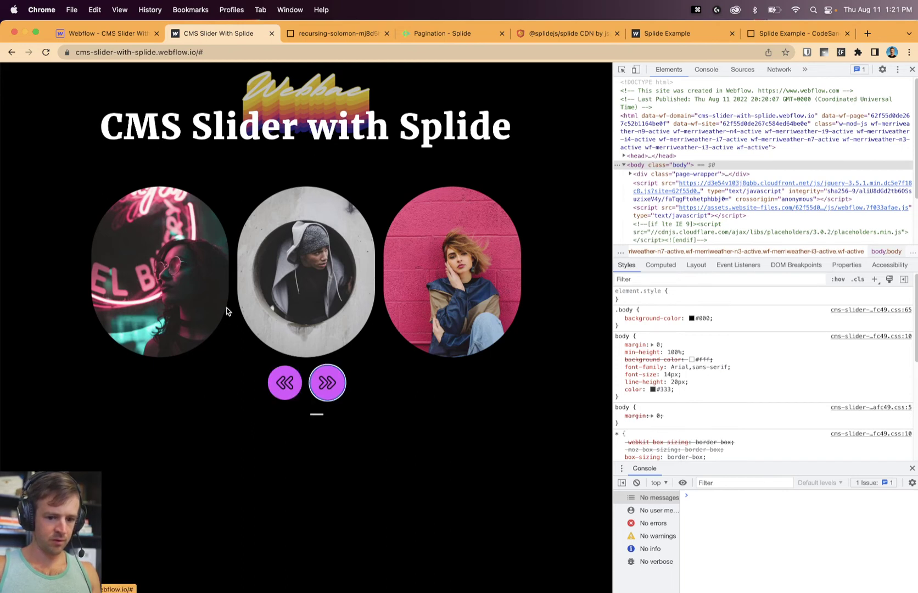
Test the published slider's custom arrows with keyboard and pointer, and inspect the next arrow's markup in the page's HTML.
key(Return)
key(shift+Tab)
key(shift+Tab)
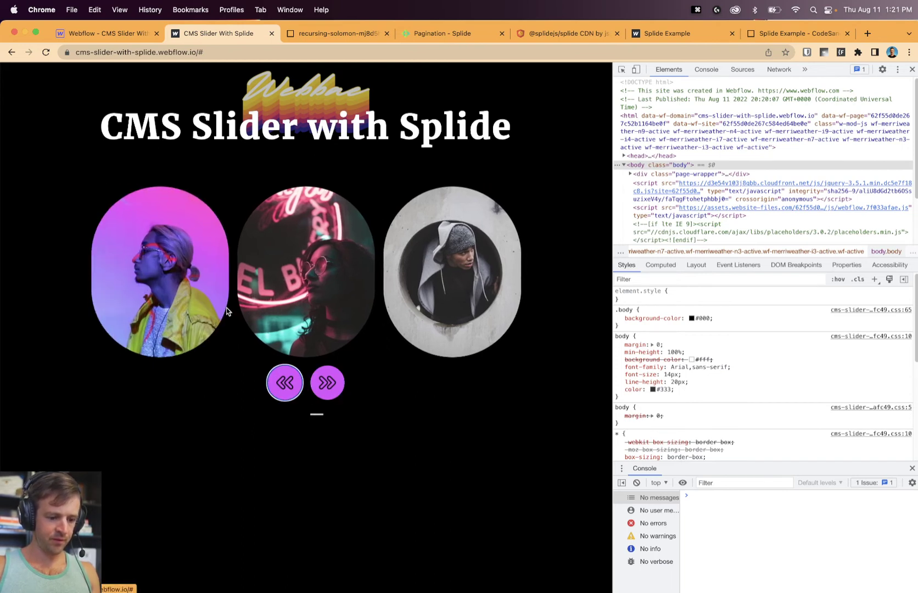
key(Tab)
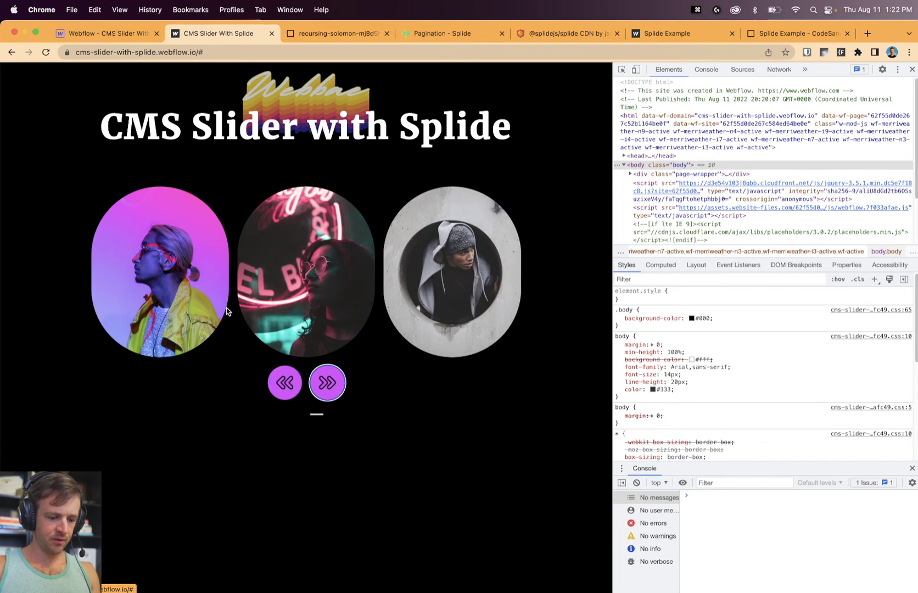
click(327, 385)
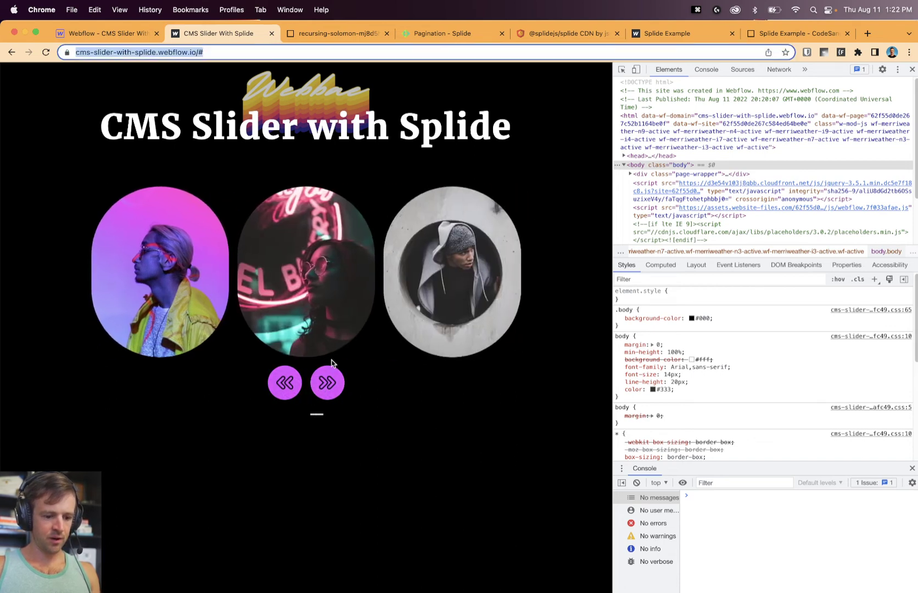
click(301, 384)
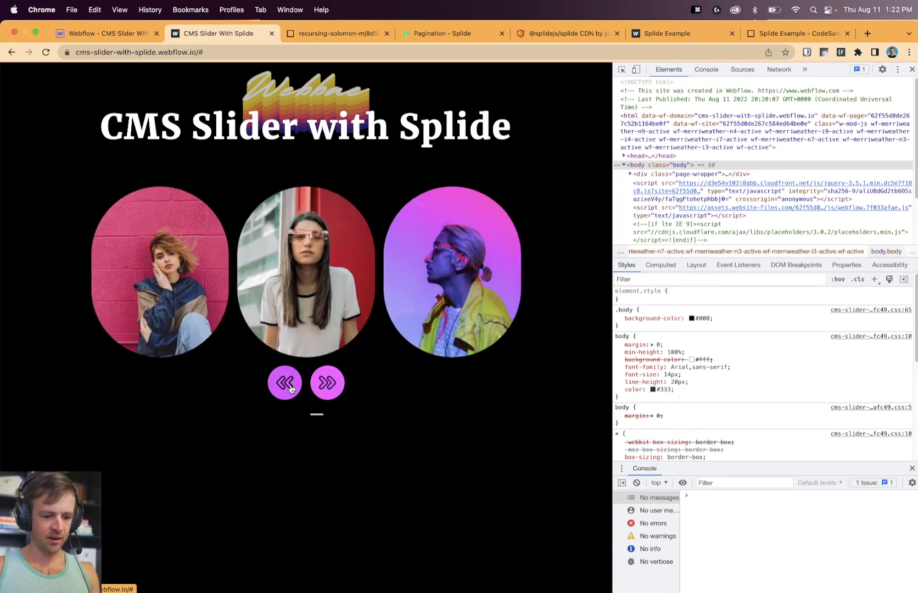
click(622, 69)
click(327, 383)
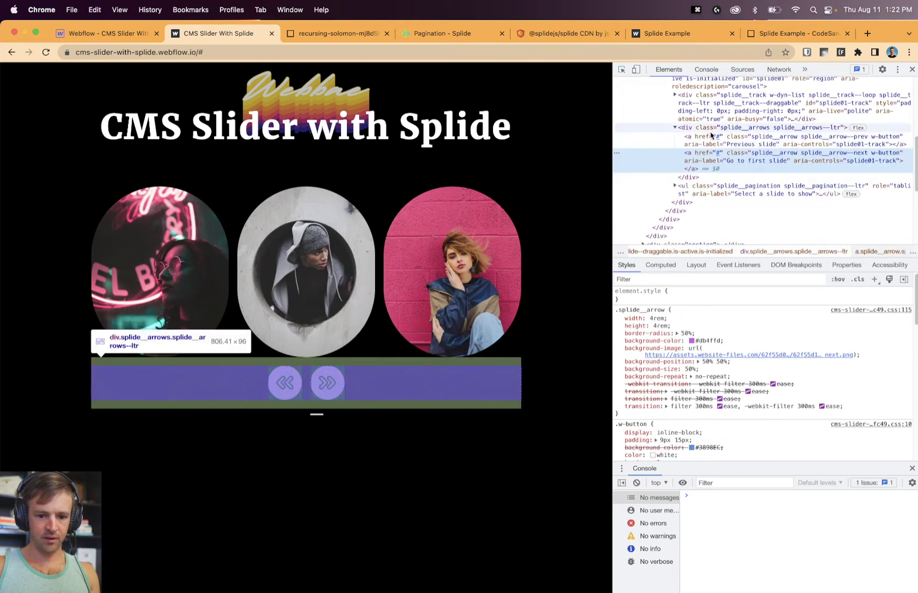
In the Webflow Designer, add an HTML Embed element to the splide__arrows block beneath the CMS slider.
click(130, 36)
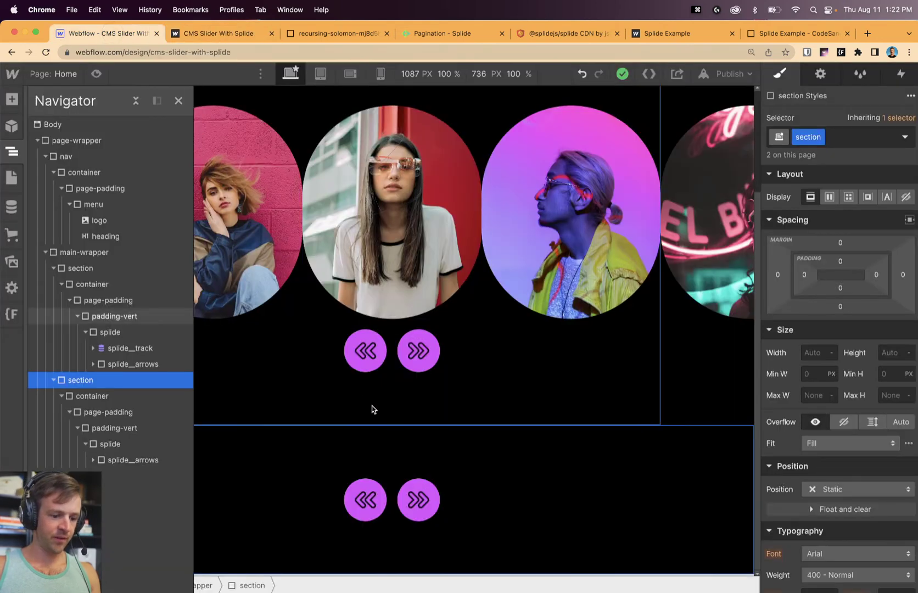
click(368, 354)
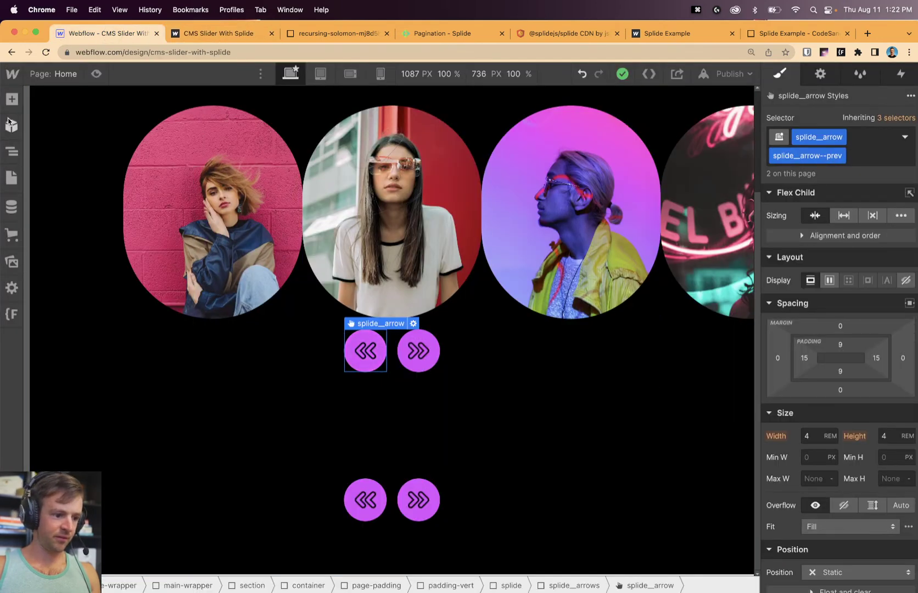
click(12, 99)
scroll(57, 448, down, 10)
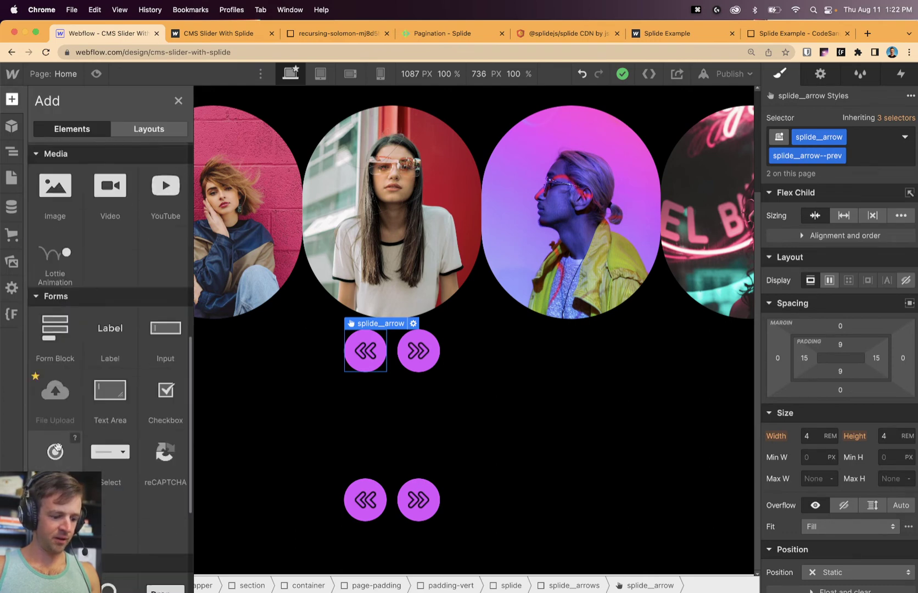
scroll(57, 448, down, 8)
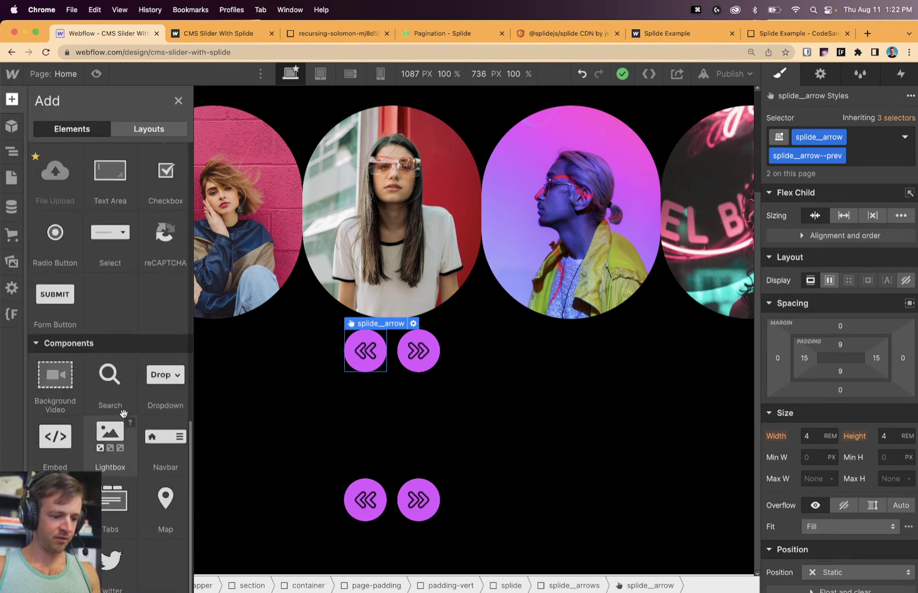
scroll(123, 414, up, 10)
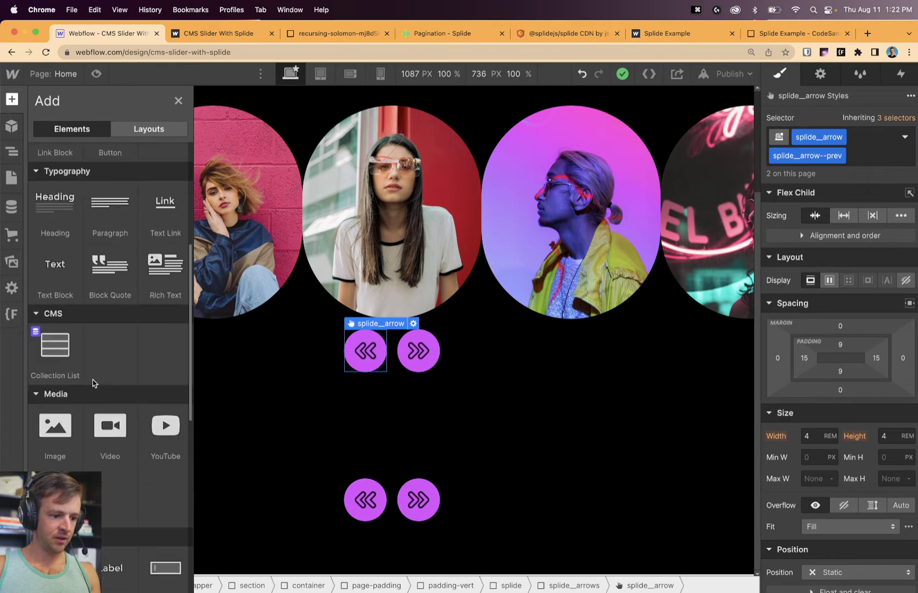
scroll(94, 383, down, 10)
drag(61, 430, 476, 371)
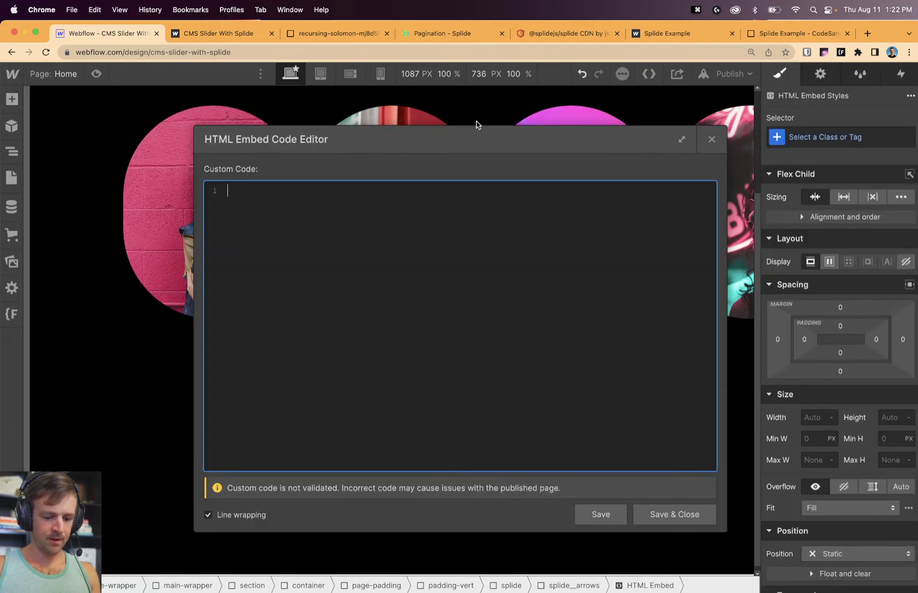
Copy the previous-arrow button markup from the Adding Classes section of Splide's Arrows guide into the embed's custom code.
click(431, 33)
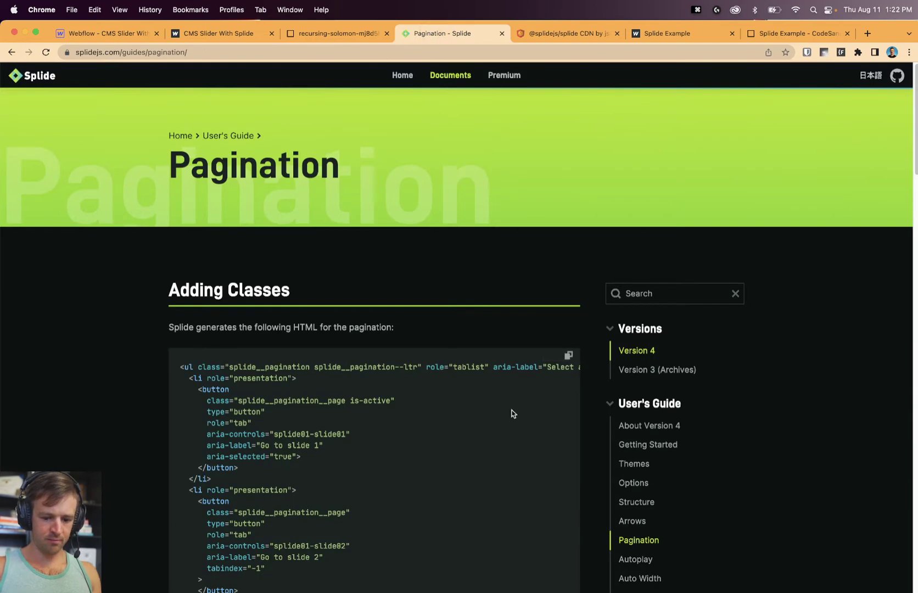
click(631, 521)
scroll(404, 411, down, 5)
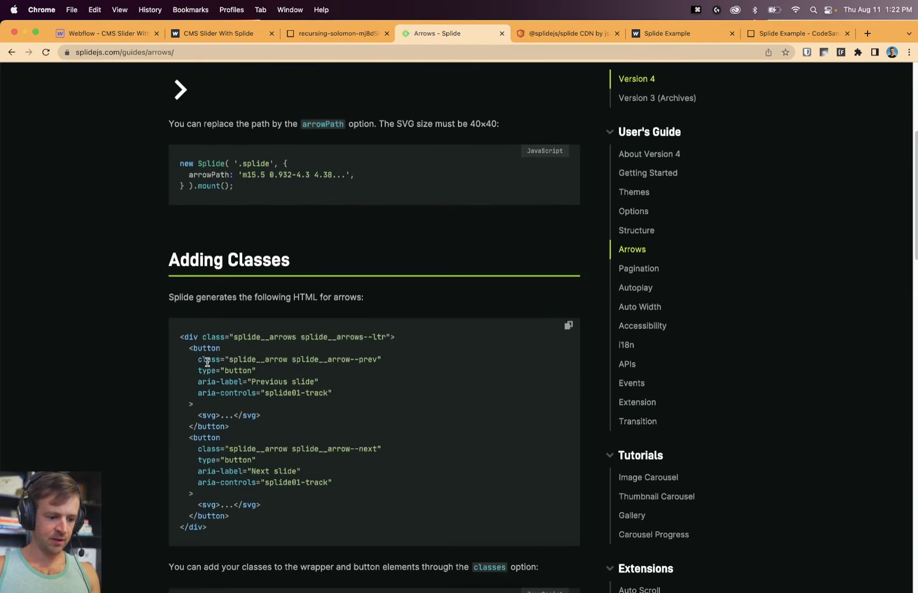
drag(201, 352, 239, 426)
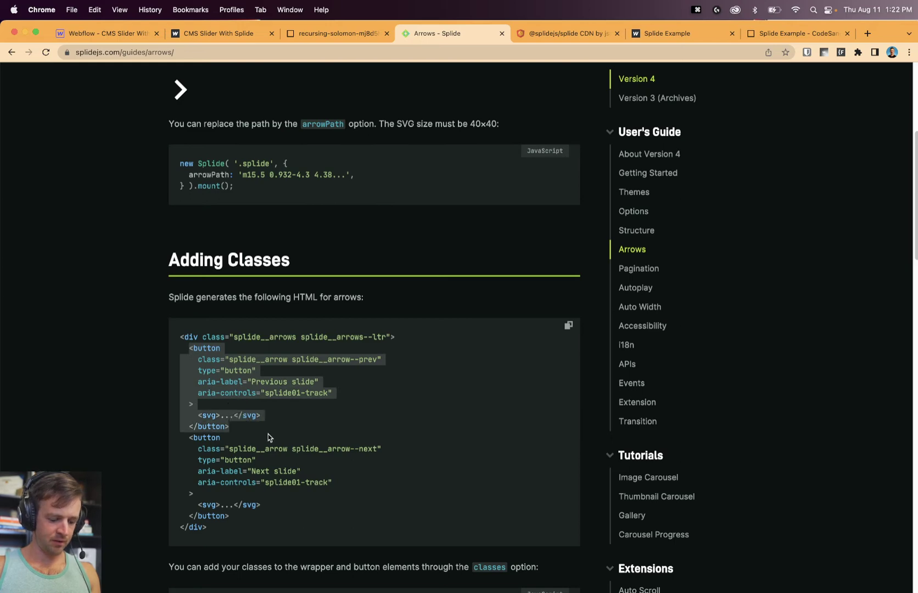
key(super+c)
click(107, 34)
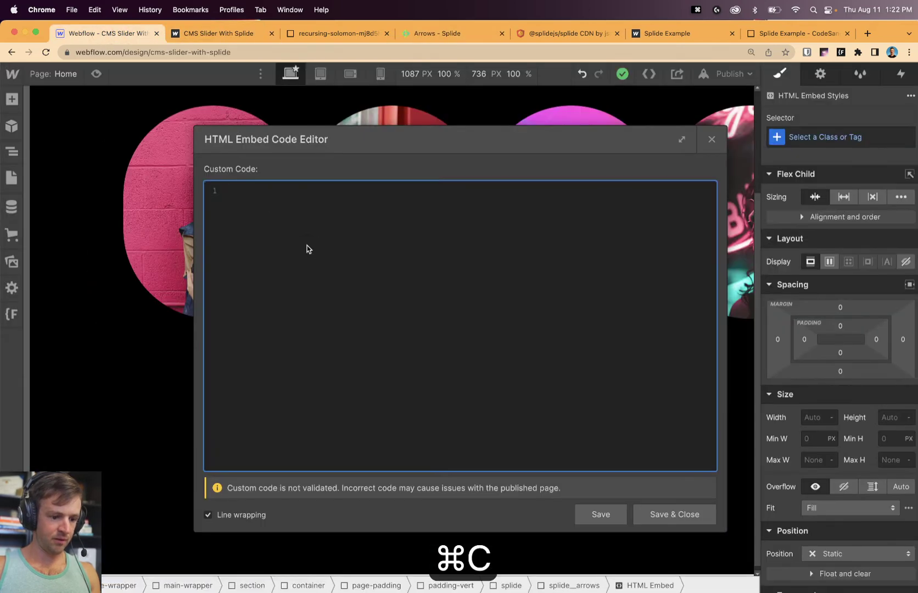
key(super+v)
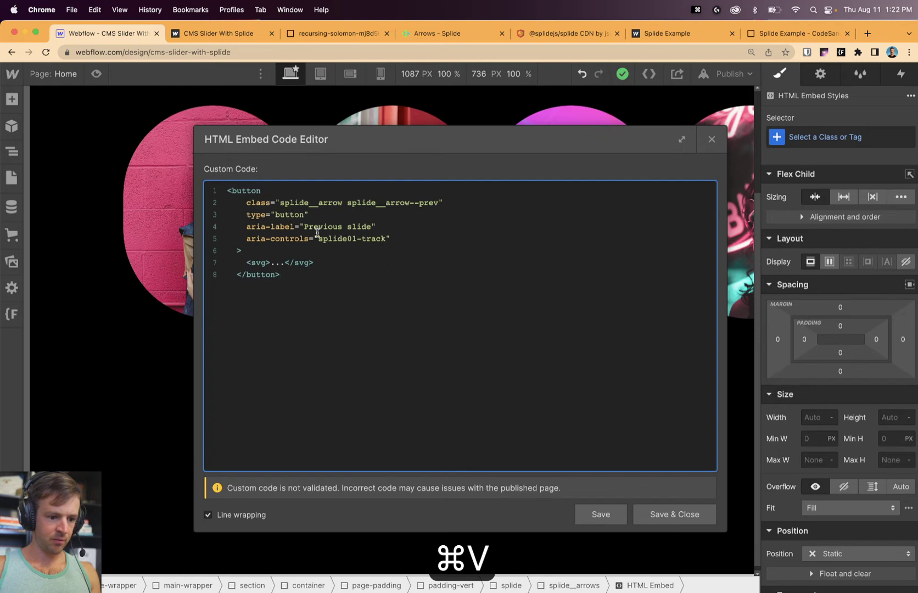
Reduce the embedded button code to its class attribute by deleting the svg, type, aria-label and aria-controls lines, and save the embed.
drag(325, 264, 224, 264)
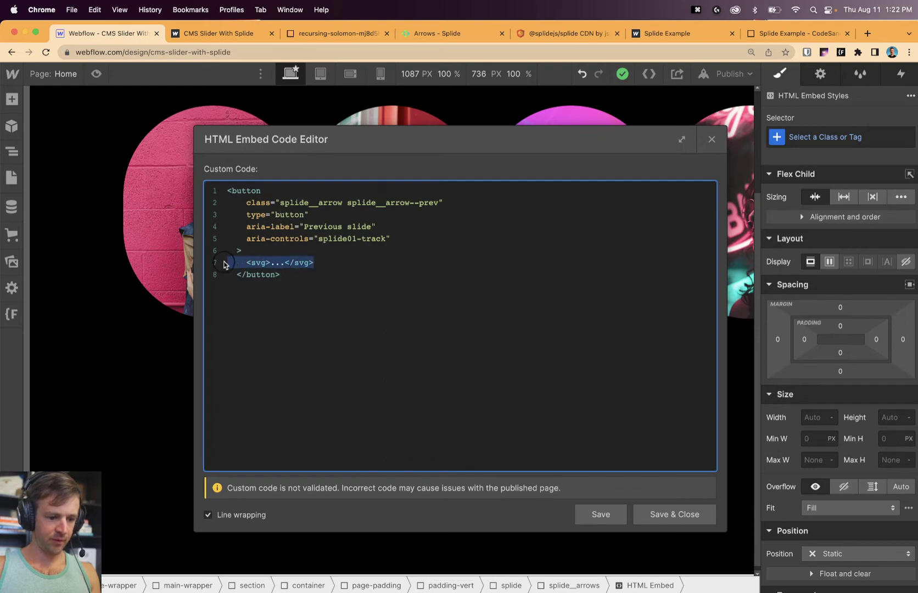
key(BackSpace)
key(BackSpace)
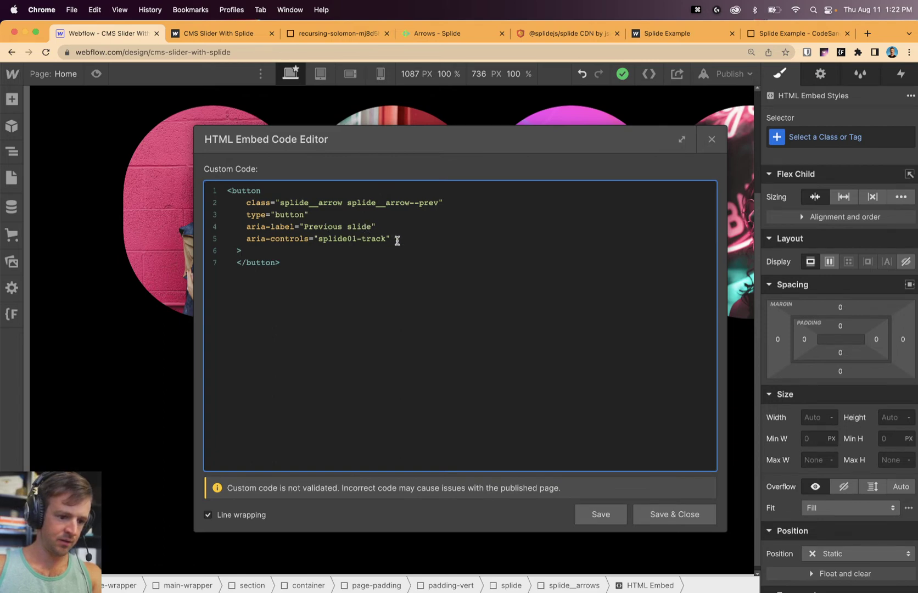
drag(397, 241, 218, 219)
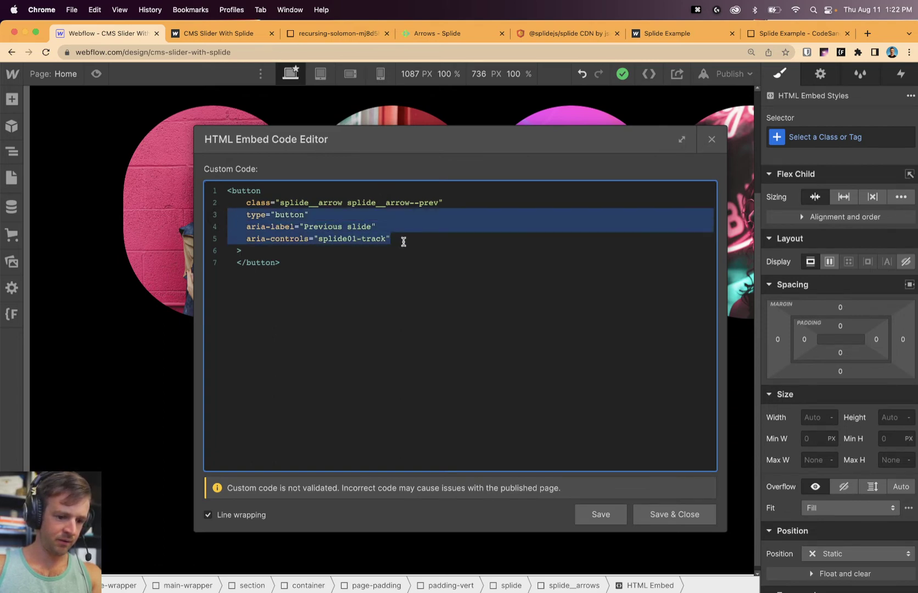
key(BackSpace)
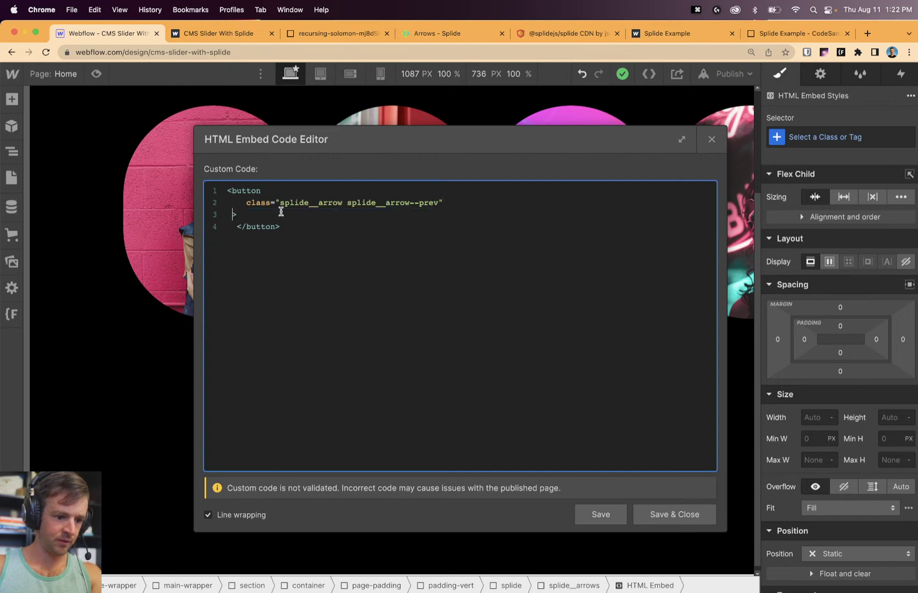
key(BackSpace)
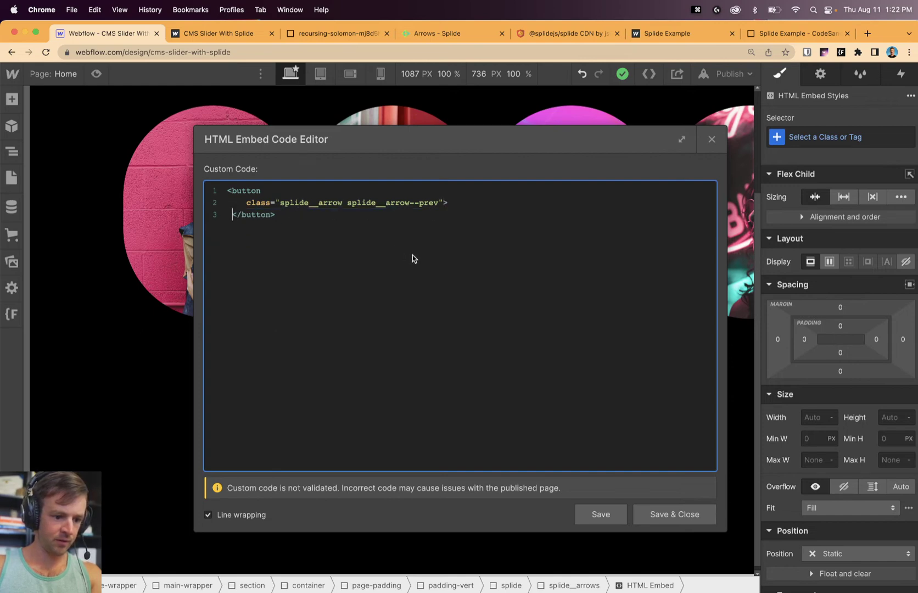
click(683, 522)
Duplicate the previous-arrow embed, change the copy's button class to splide__arrow--next, and save it.
click(466, 377)
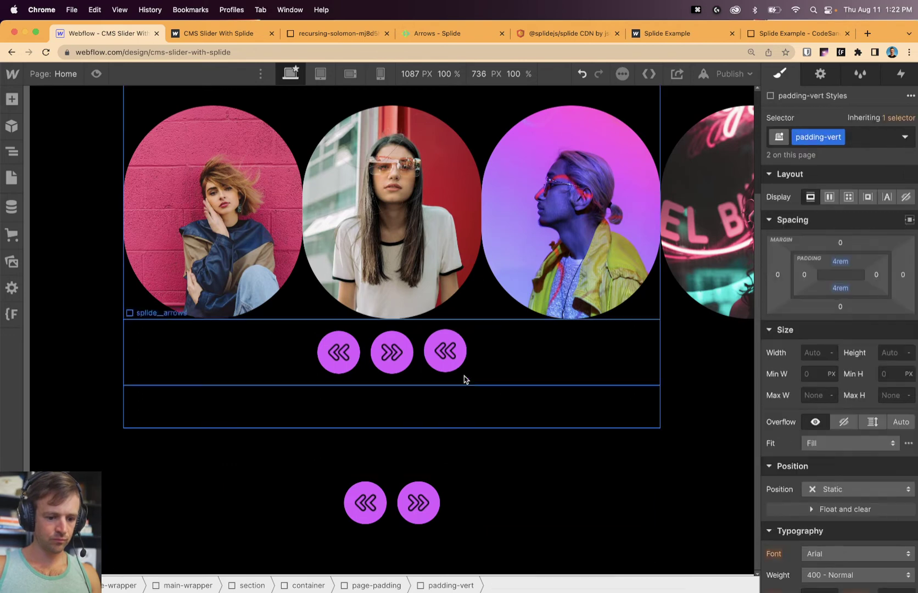
click(454, 368)
key(super+c)
key(super+v)
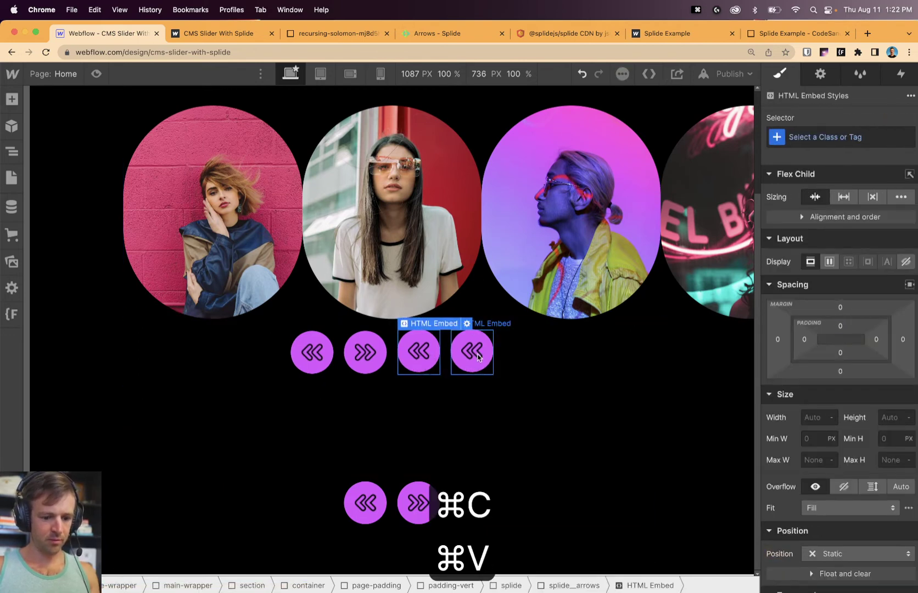
click(481, 358)
double_click(482, 358)
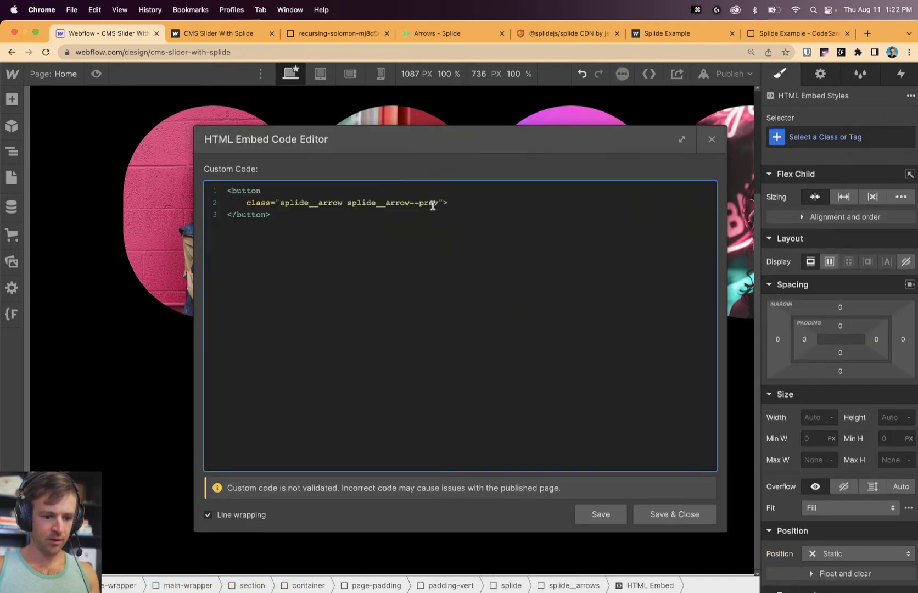
text(next)
key(Return)
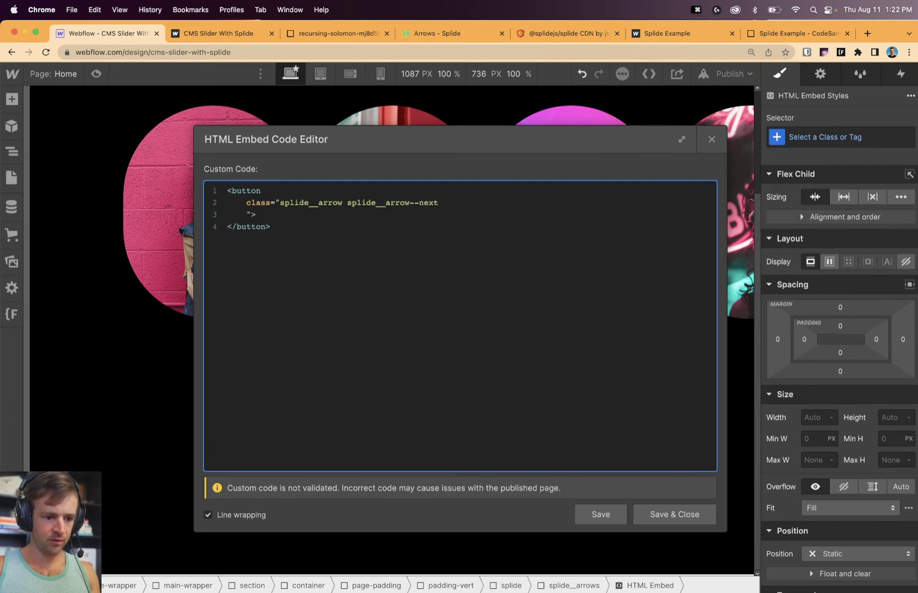
key(BackSpace)
key(BackSpace)
key(BackSpace)
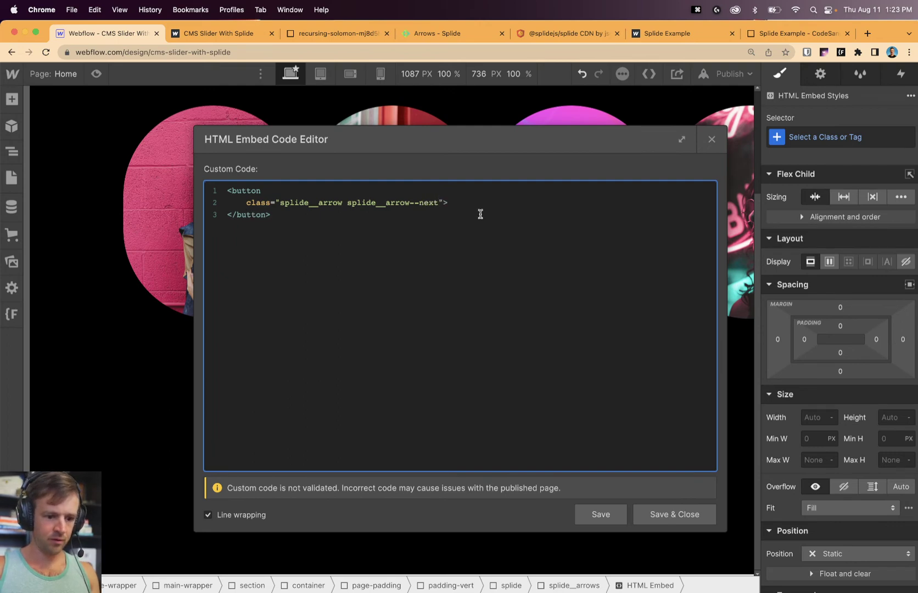
click(709, 515)
Delete the two original link-based arrow buttons from the first slider's splide__arrows block, keeping the embedded buttons.
click(432, 423)
click(327, 364)
key(Delete)
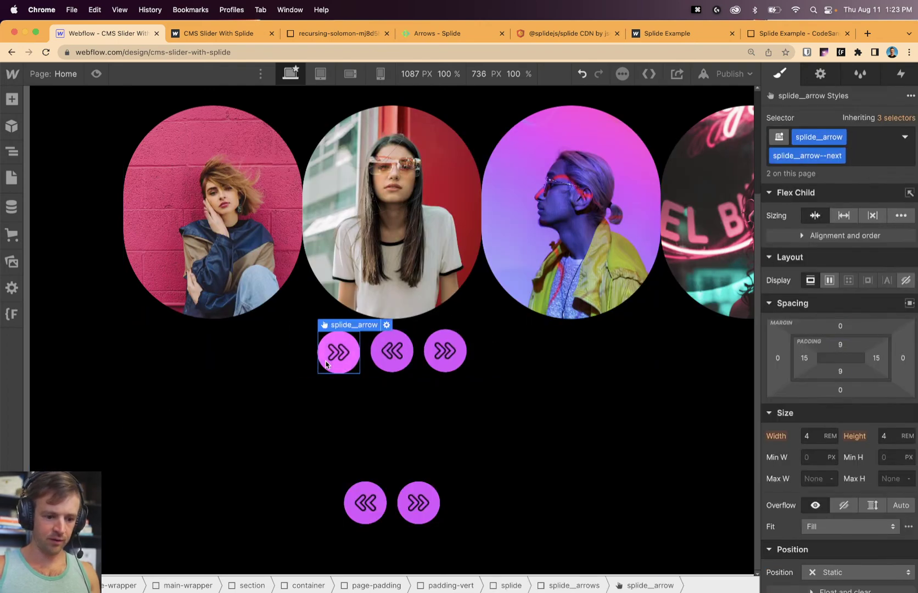
key(Delete)
Publish the site to its webflow.io domain and reload the published slider page.
click(719, 78)
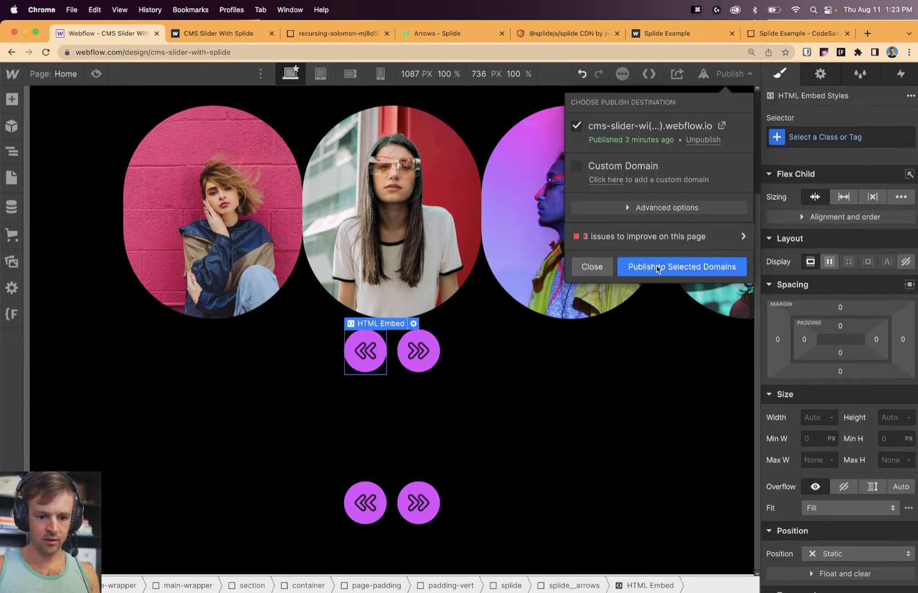
click(648, 268)
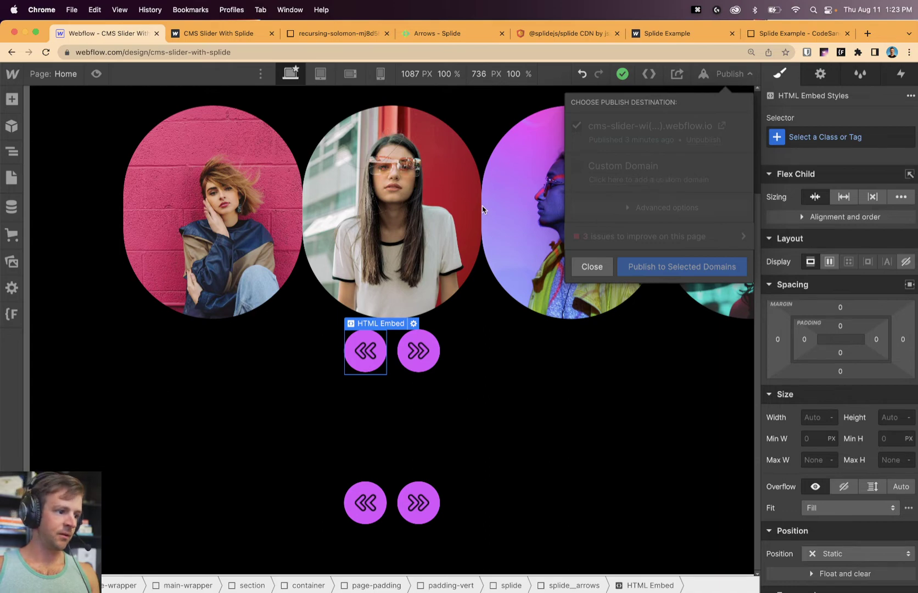
click(236, 33)
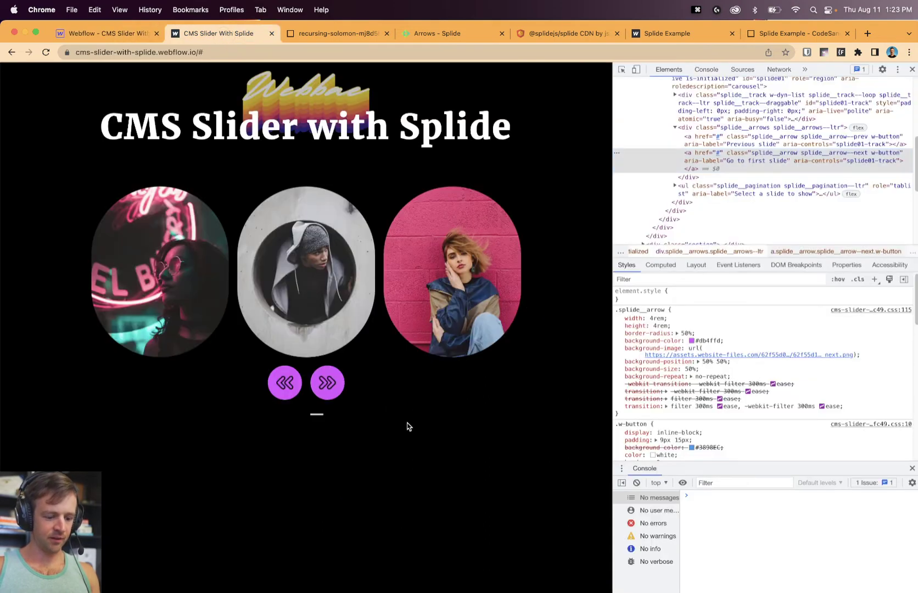
key(super+r)
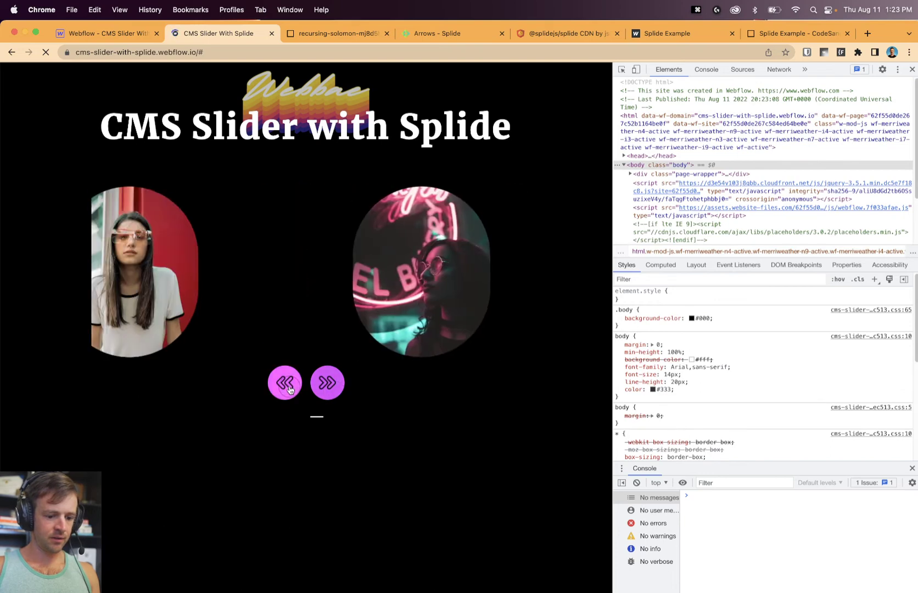
Test the embedded arrow buttons on the published page by pointer and by keyboard.
click(329, 389)
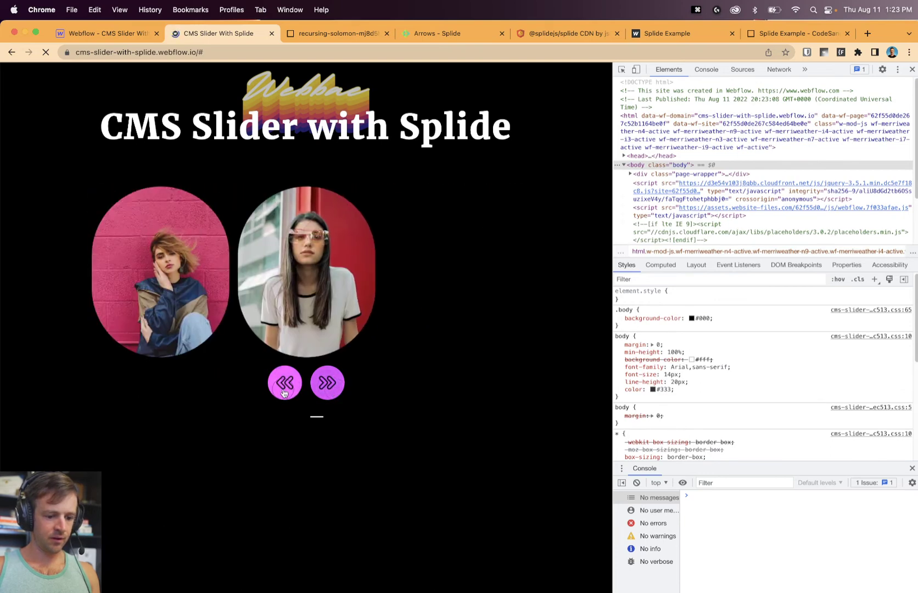
key(Right)
key(Right)
key(Right)
key(Right)
key(Right)
key(Right)
key(Right)
key(Right)
key(Right)
key(Right)
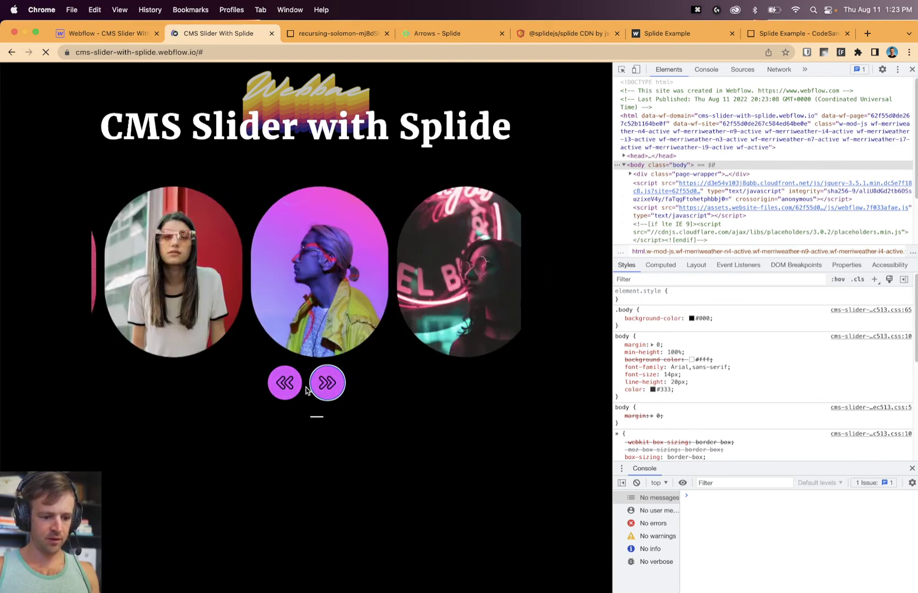
Return to Splide's Arrows guide and review the classes option described below the generated arrow markup.
click(110, 33)
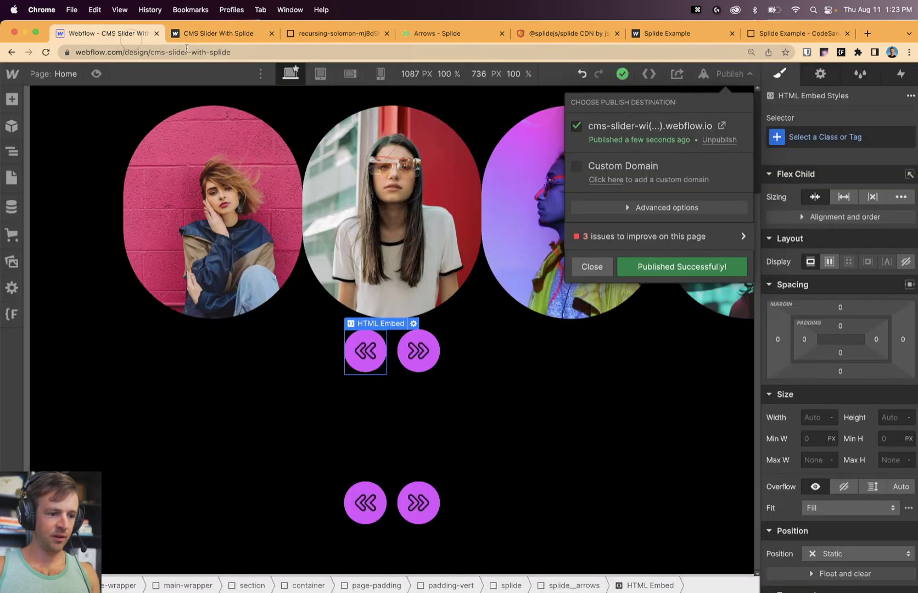
click(469, 38)
scroll(411, 446, down, 5)
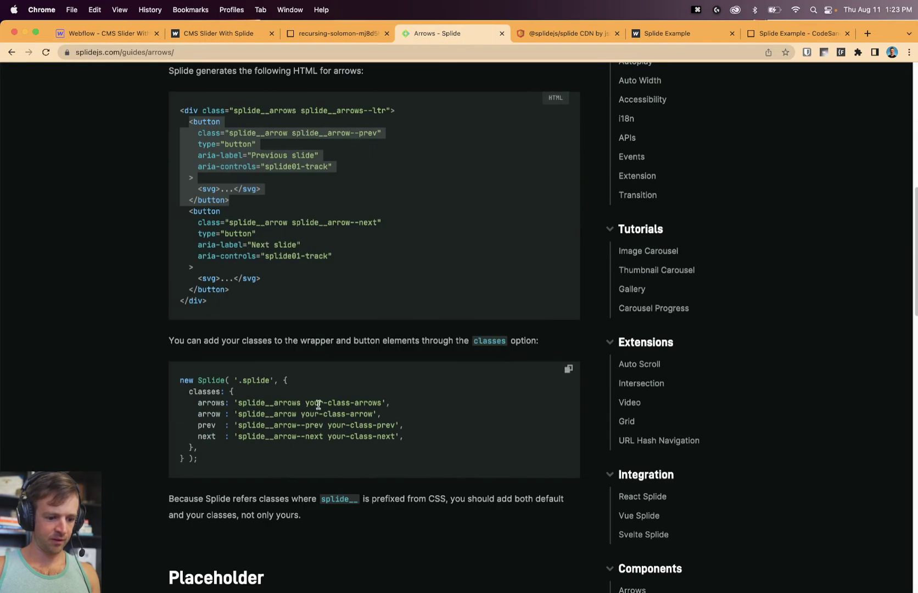
Read the Placeholder and Custom Arrows sections of the Arrows guide, including the note on arrow button elements.
scroll(316, 487, down, 1)
scroll(316, 486, down, 10)
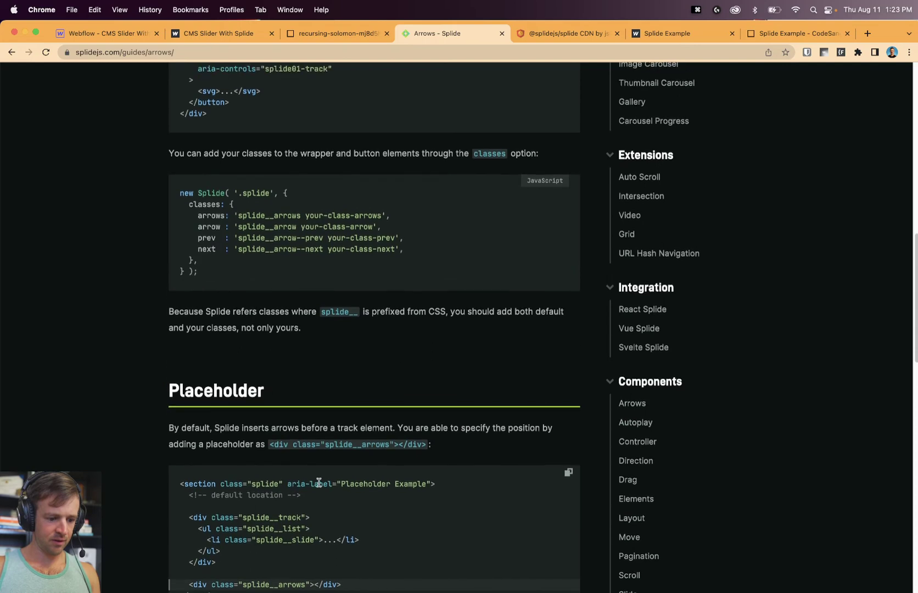
scroll(320, 481, down, 5)
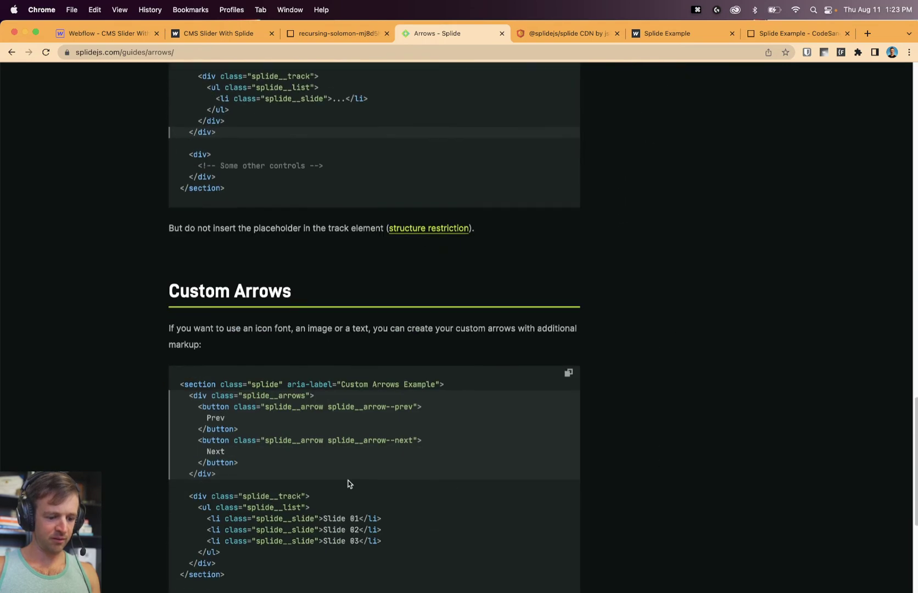
scroll(371, 404, down, 5)
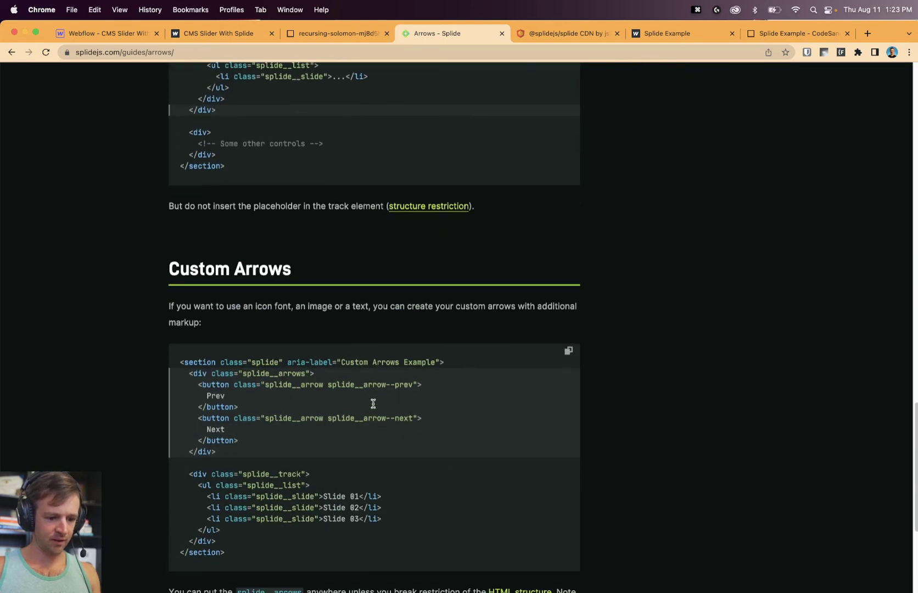
drag(188, 380, 362, 380)
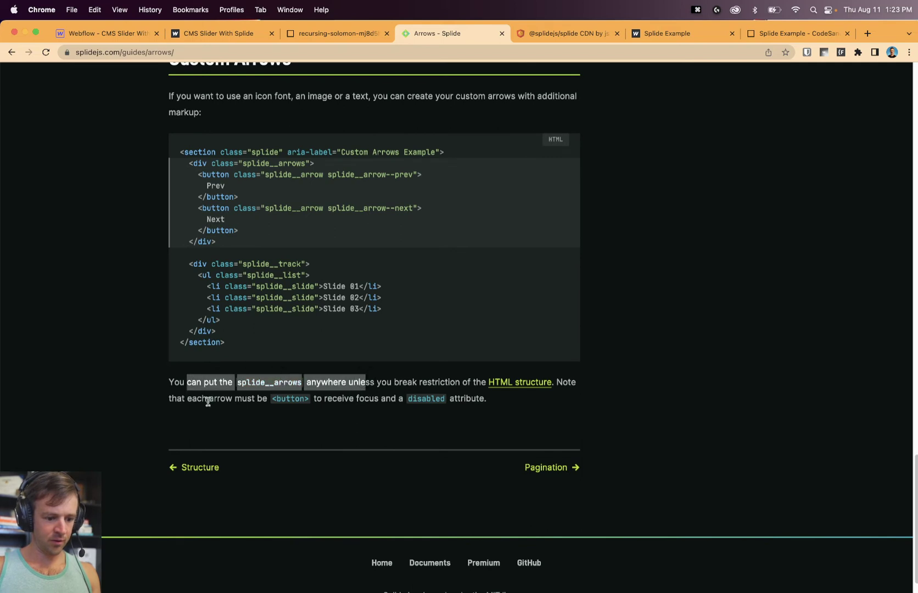
click(205, 401)
drag(189, 399, 444, 397)
click(477, 401)
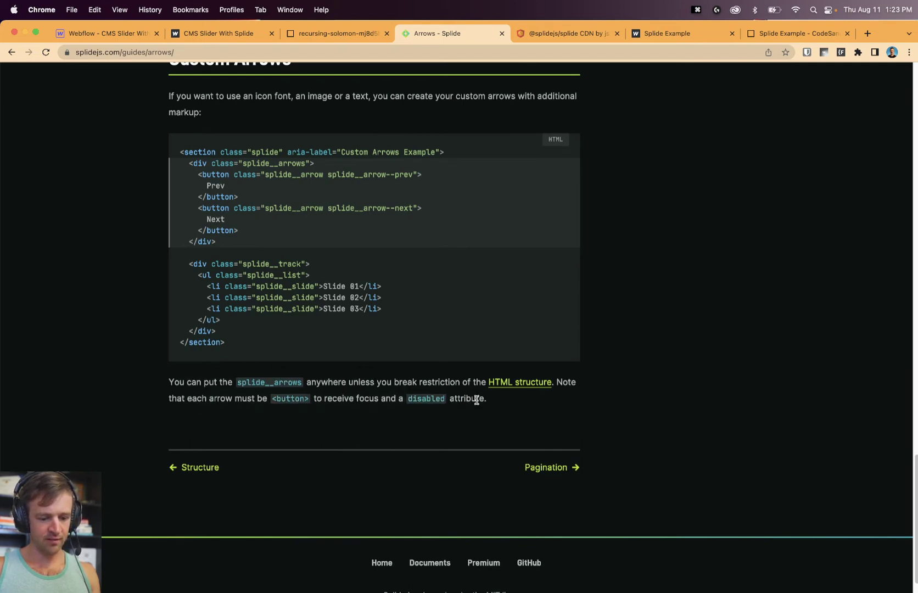
scroll(463, 396, up, 2)
scroll(379, 144, up, 2)
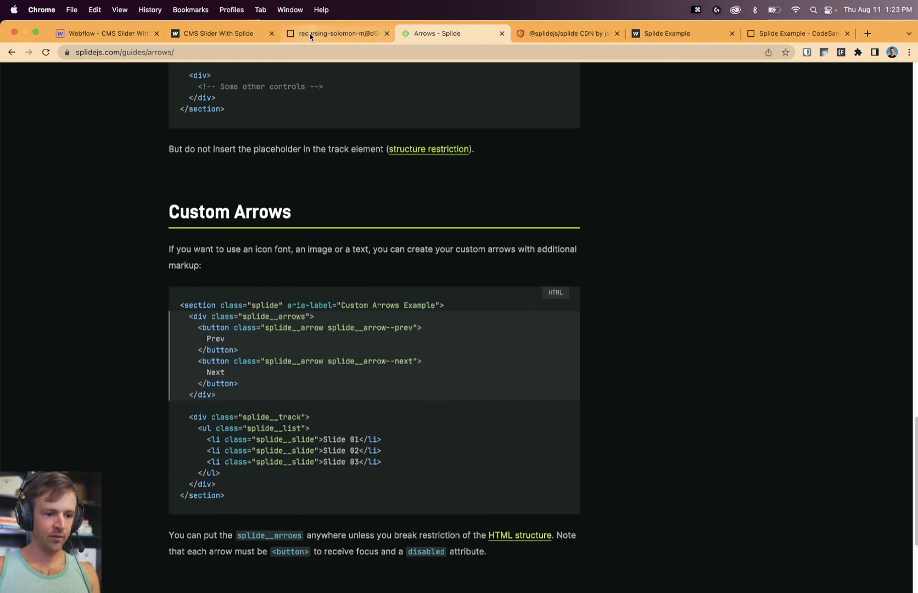
In CodeSandbox, set the slider type to "slide" in index.js, save it, and reload the published slider page.
click(338, 33)
double_click(284, 139)
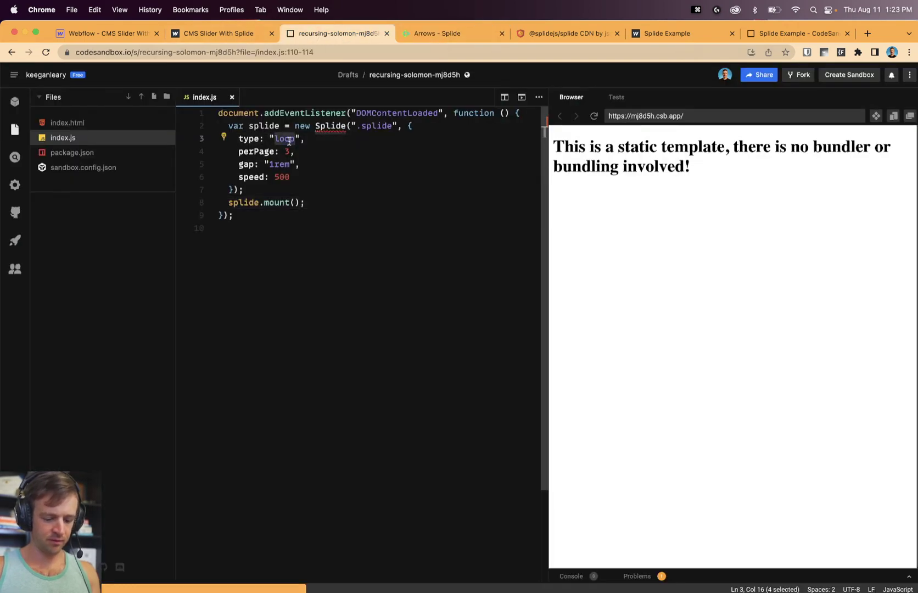
text(slide)
key(cmd+s)
click(236, 33)
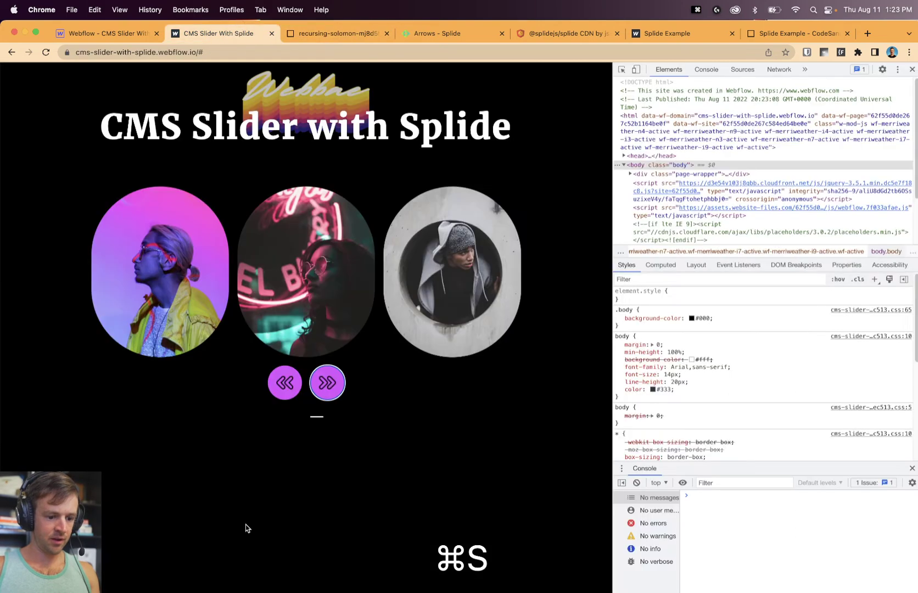
key(super+r)
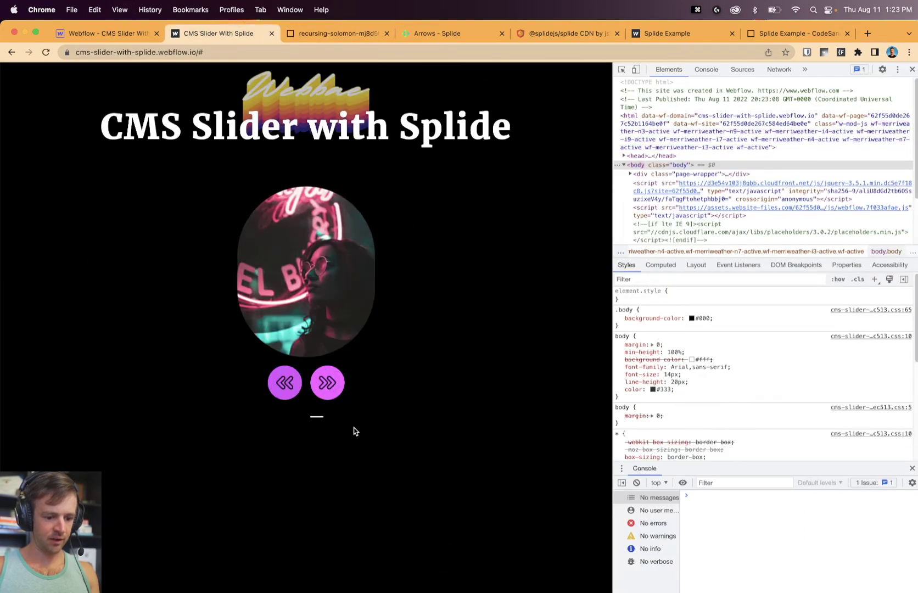
Test the previous and next arrow buttons on the published slider with the slide type.
click(324, 390)
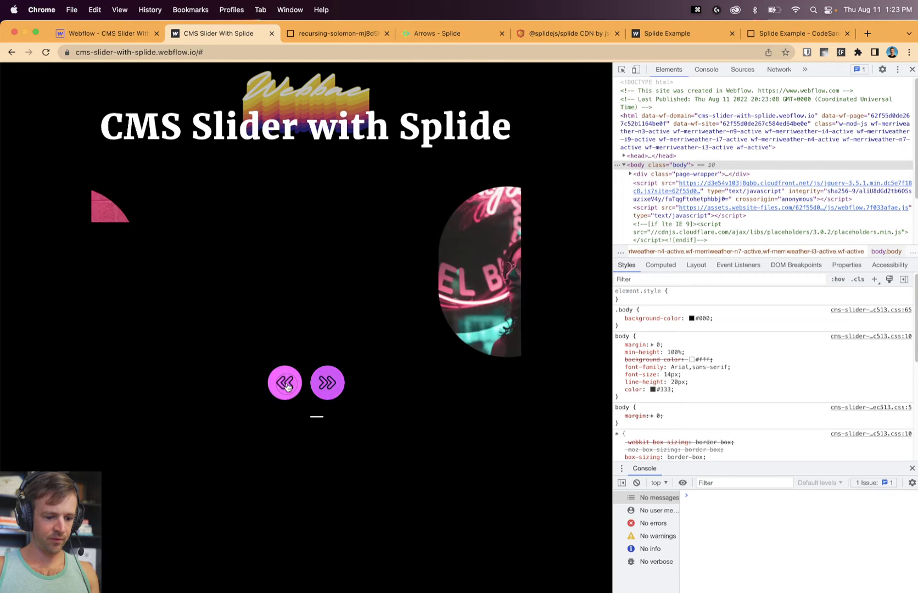
click(322, 392)
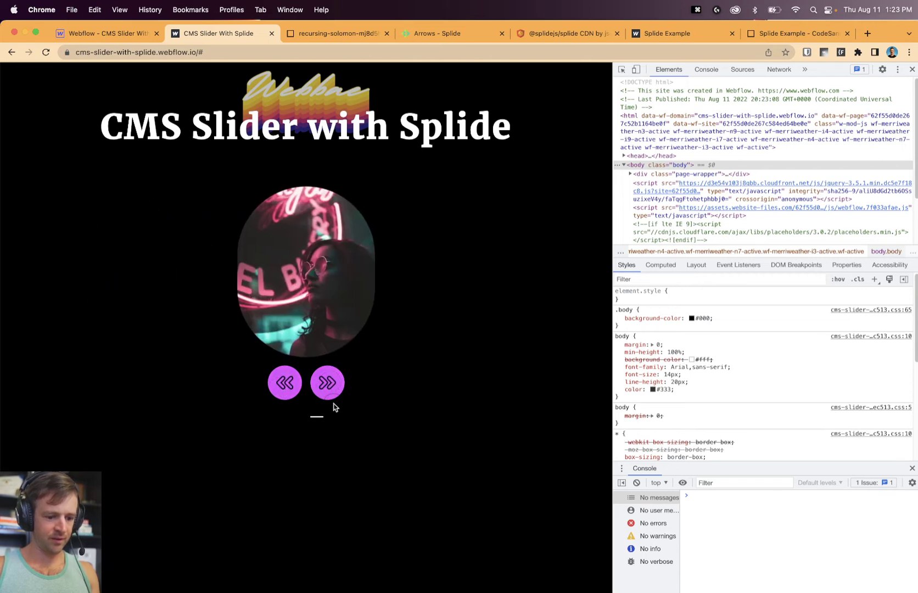
click(325, 389)
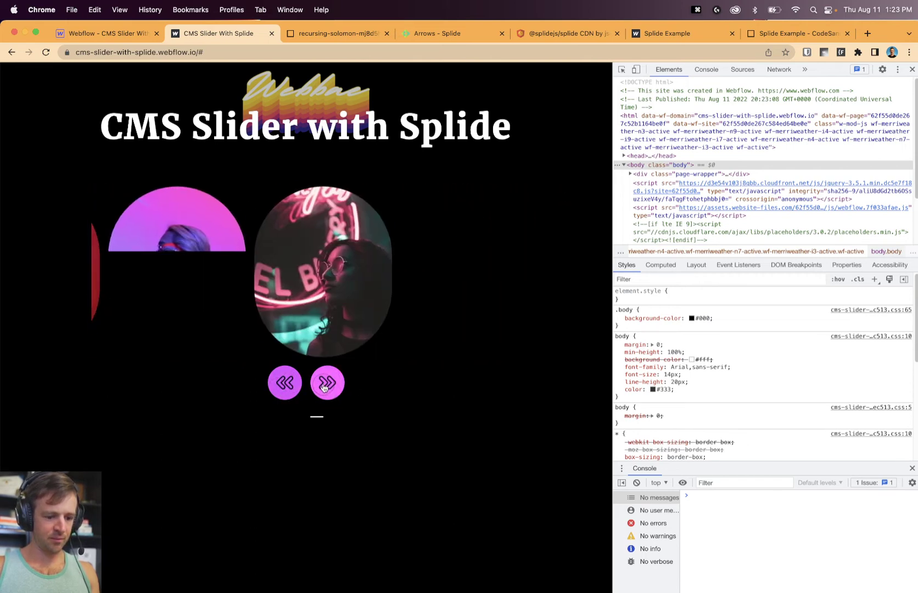
click(277, 395)
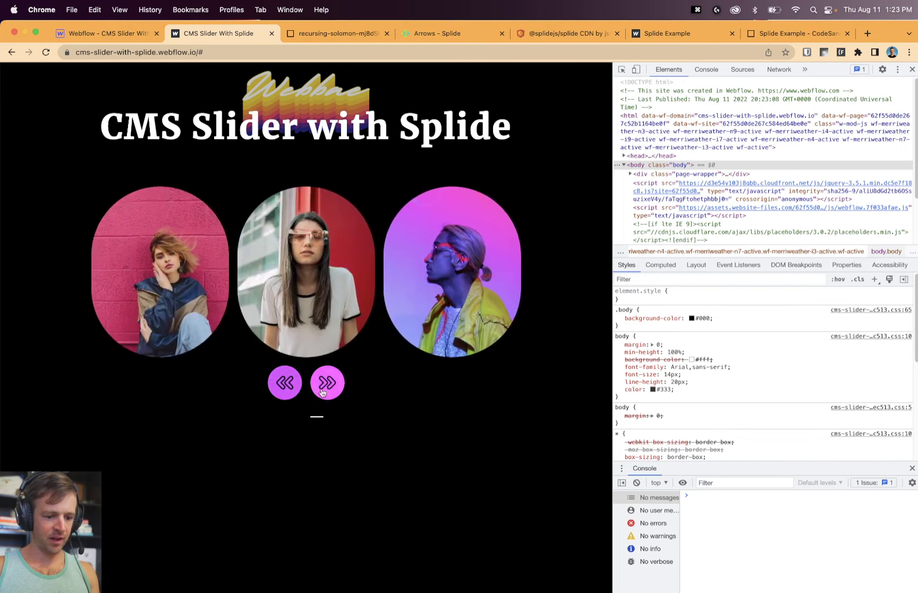
click(320, 389)
click(296, 394)
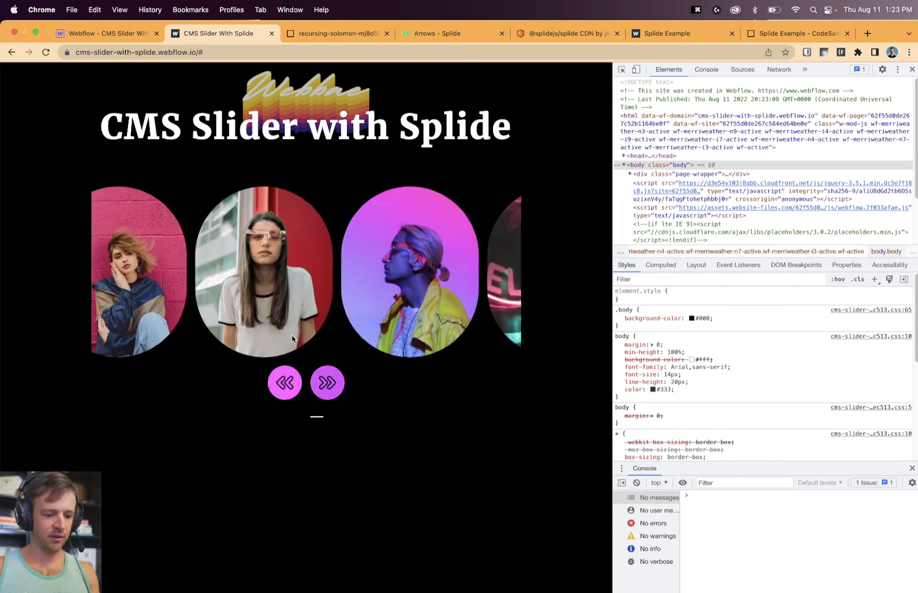
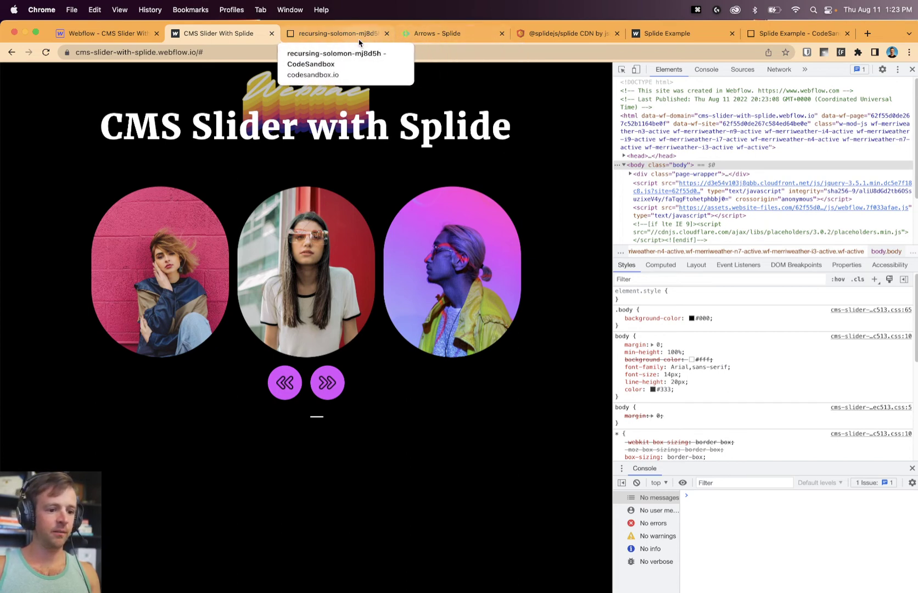
Restore the slider type to "loop" in CodeSandbox's index.js, save it, and return to the published page.
click(442, 33)
scroll(332, 101, up, 3)
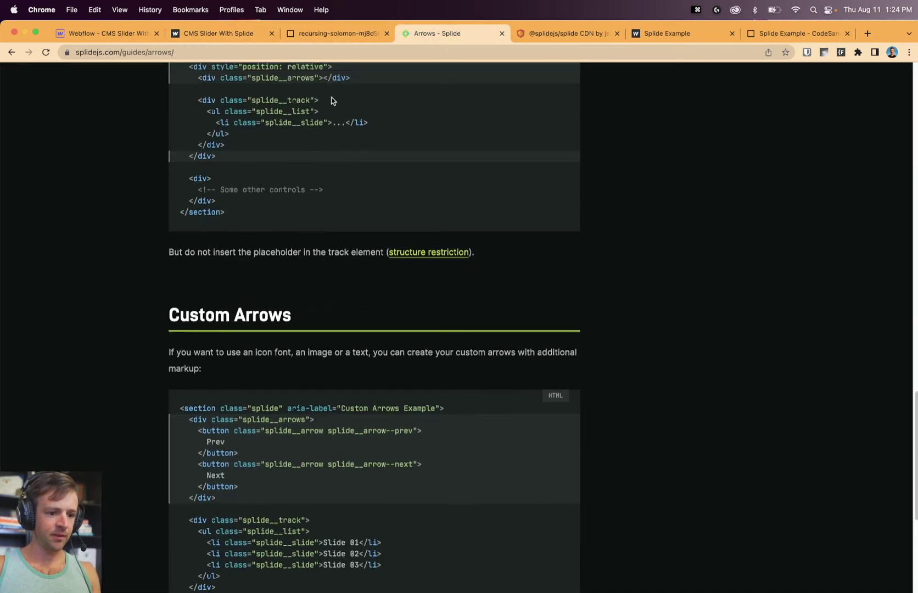
click(335, 34)
double_click(287, 138)
text(loop)
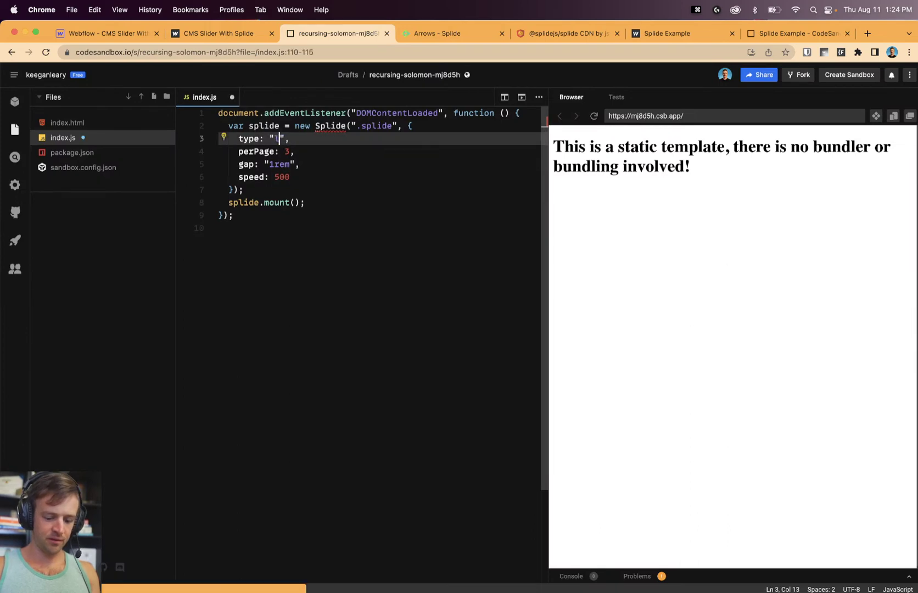
key(super+s)
click(236, 34)
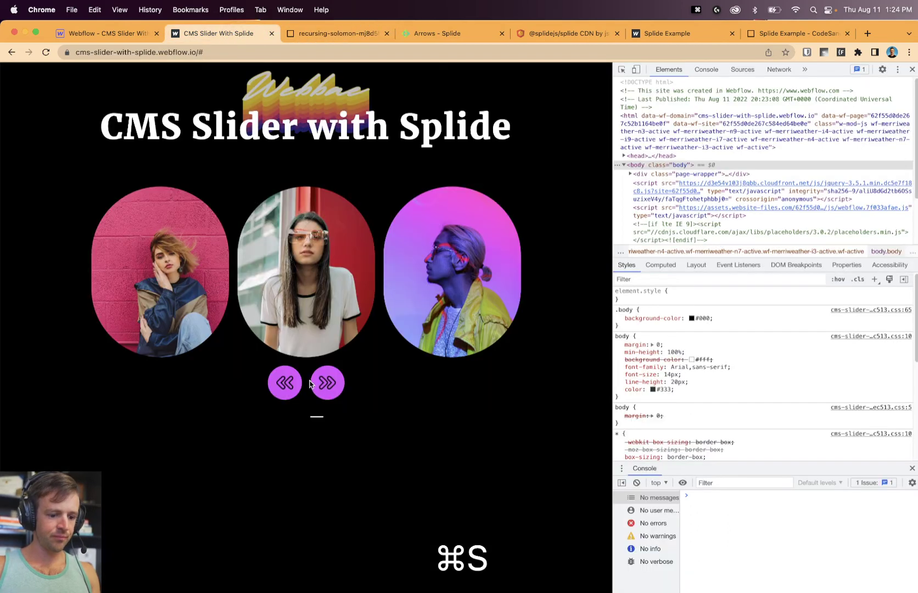
Open Splide's Pagination guide at the Adding Classes section.
click(440, 34)
scroll(385, 303, down, 1)
scroll(631, 308, up, 10)
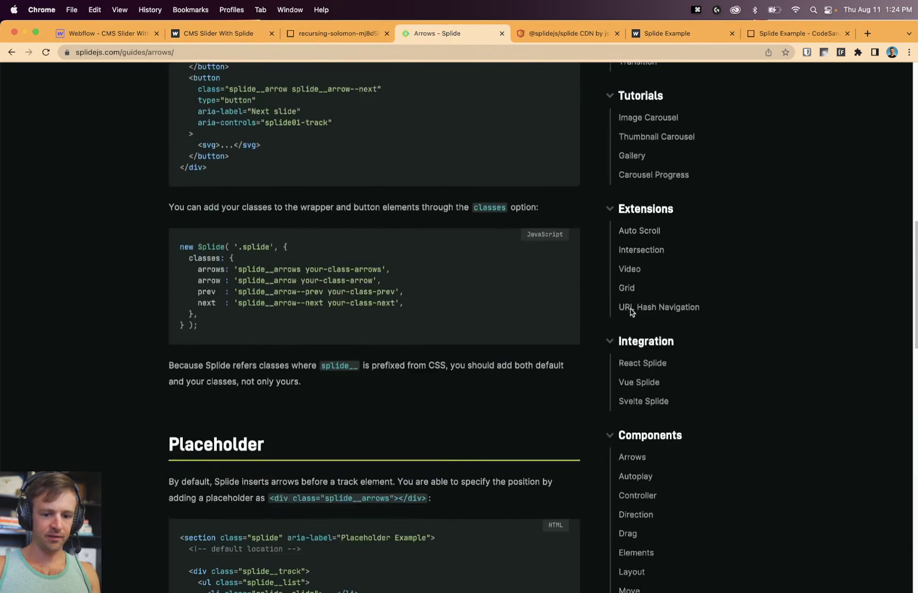
click(659, 353)
scroll(406, 321, down, 5)
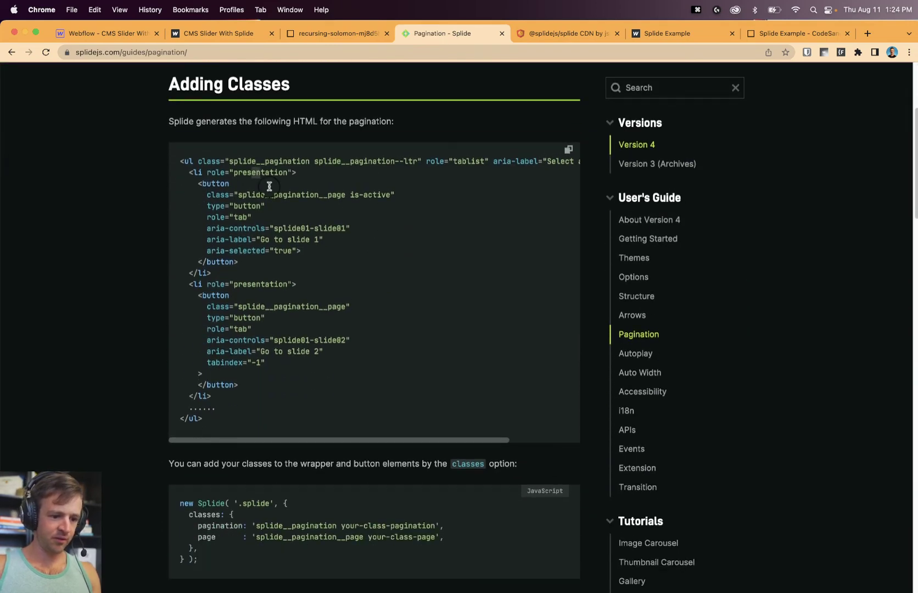
Examine the generated pagination markup, from the list wrapper to its page buttons, and the classes option beneath it.
drag(269, 187, 330, 286)
click(369, 306)
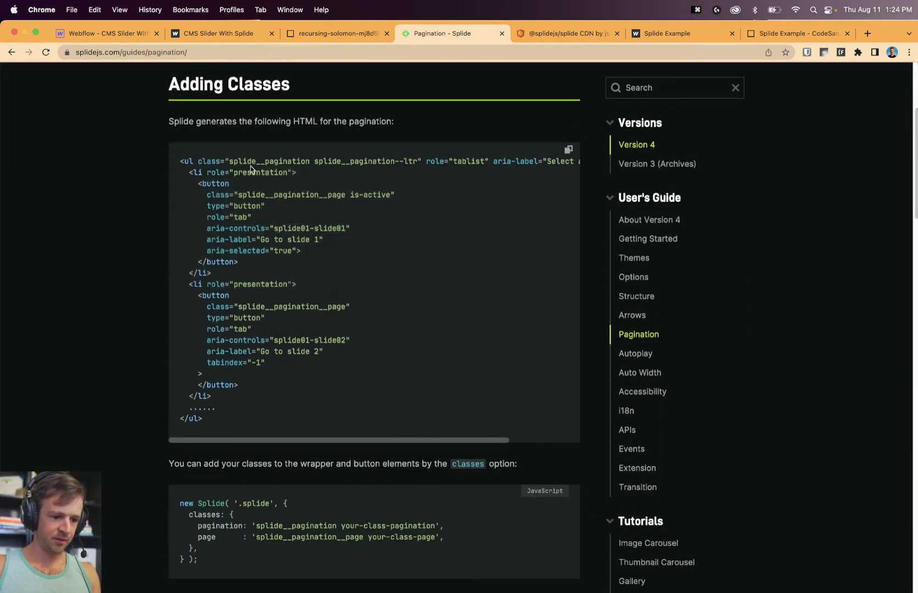
drag(209, 160, 228, 161)
click(185, 164)
drag(207, 184, 301, 332)
click(321, 318)
scroll(342, 259, down, 5)
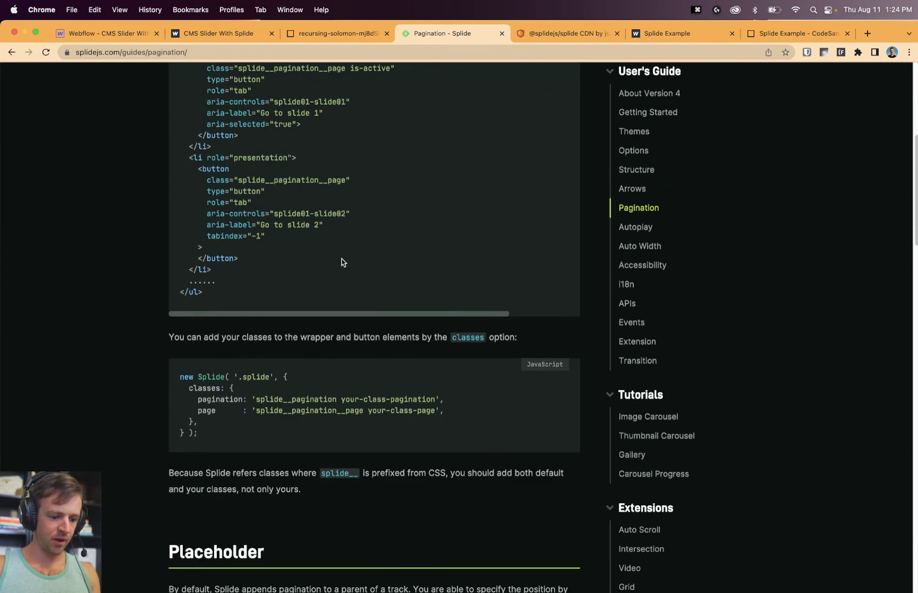
scroll(382, 303, up, 5)
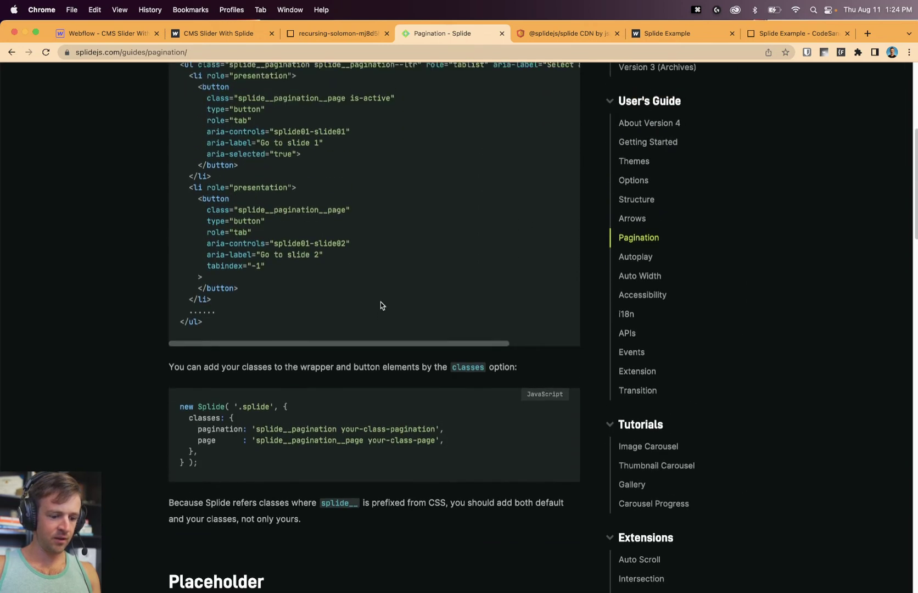
scroll(381, 302, up, 3)
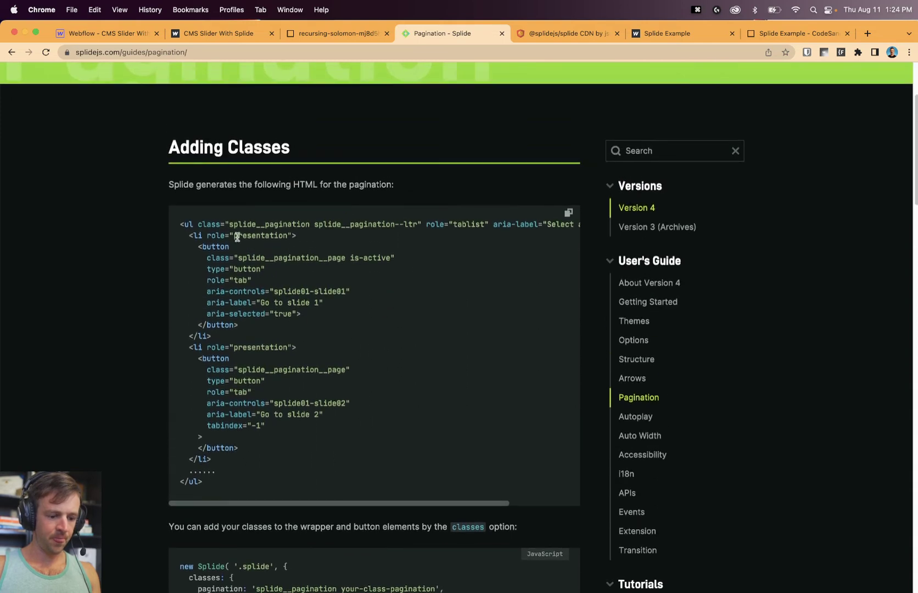
Copy the class name splide__pagination from the guide's list wrapper and switch to the Webflow Designer.
drag(244, 227, 308, 226)
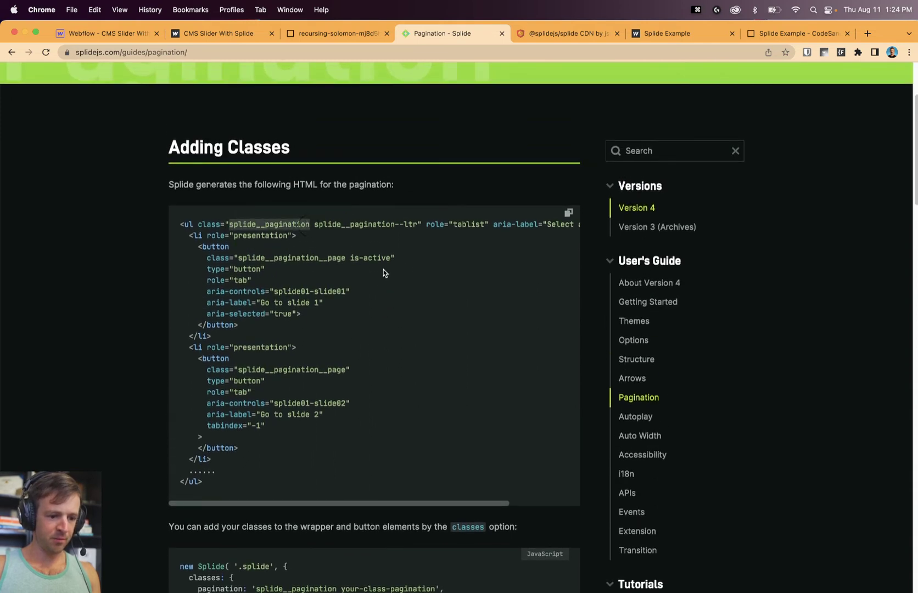
key(super+c)
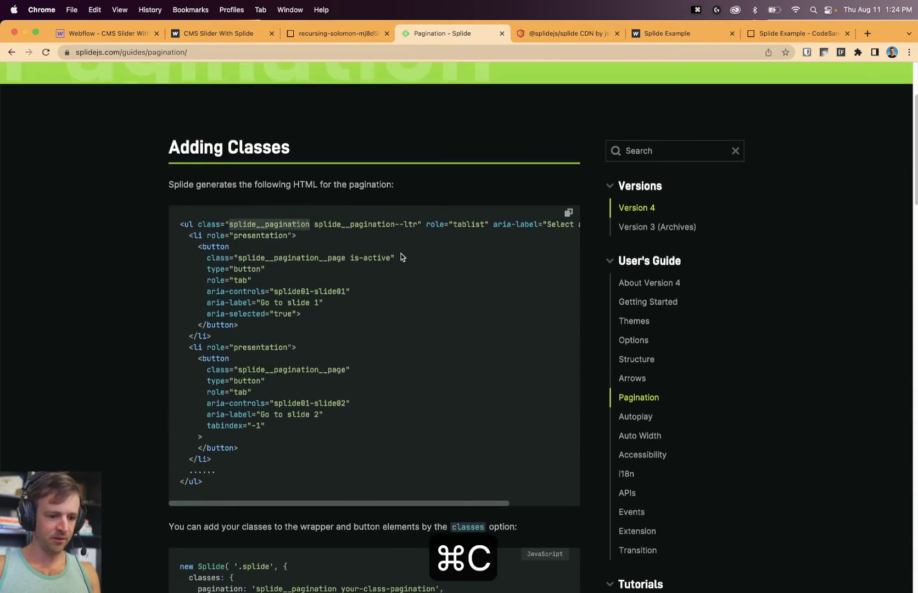
click(218, 34)
key(super+alt+Left)
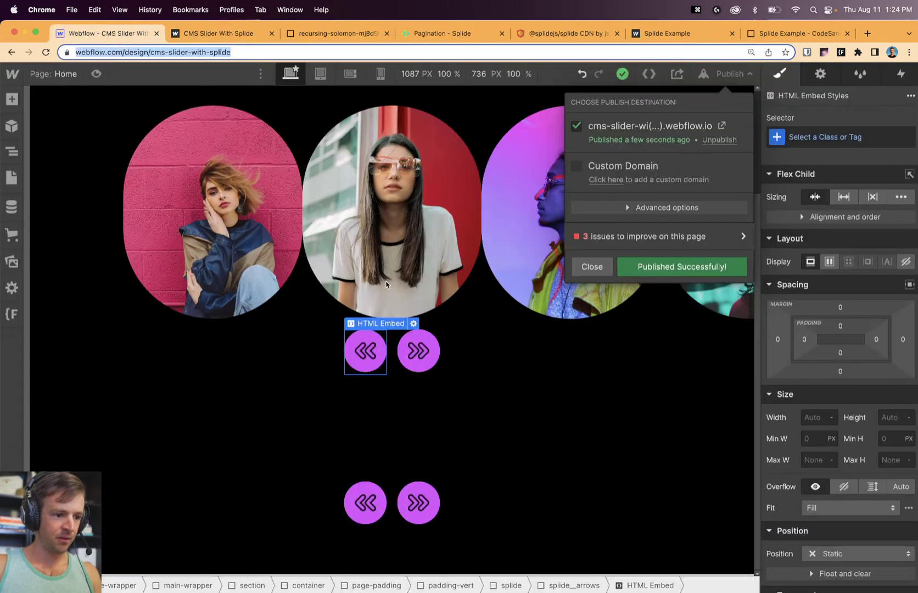
Add a div block inside the second slider's splide element, directly above its splide__arrows block.
click(601, 333)
click(12, 100)
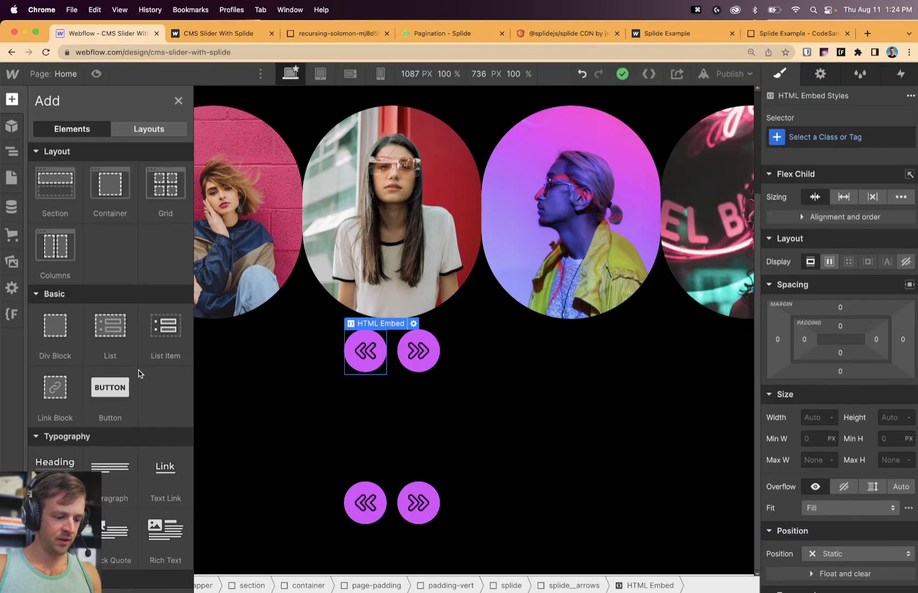
drag(50, 328, 350, 456)
scroll(275, 351, down, 2)
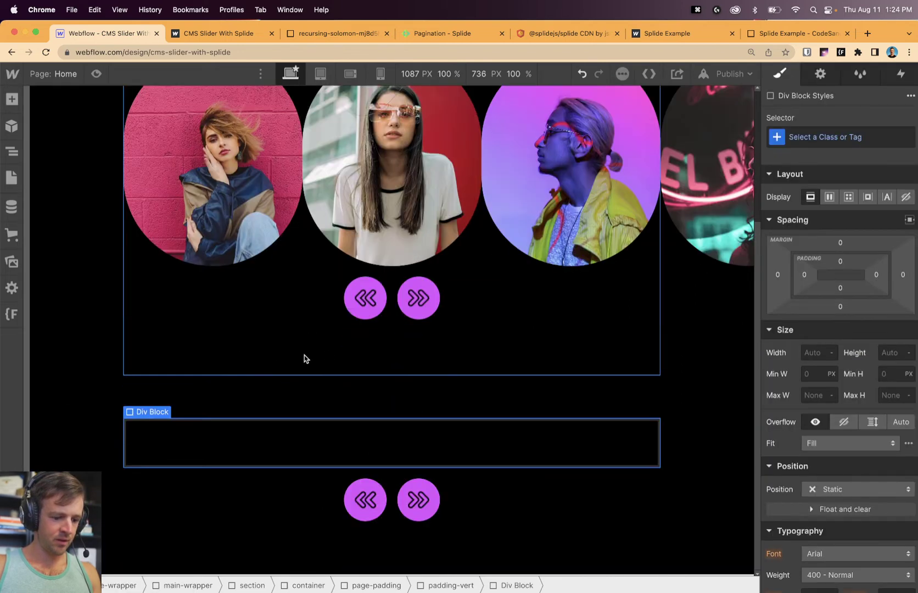
click(12, 152)
drag(130, 483, 128, 495)
Assign the new class splide__pagination to the added div block.
click(863, 134)
key(super+v)
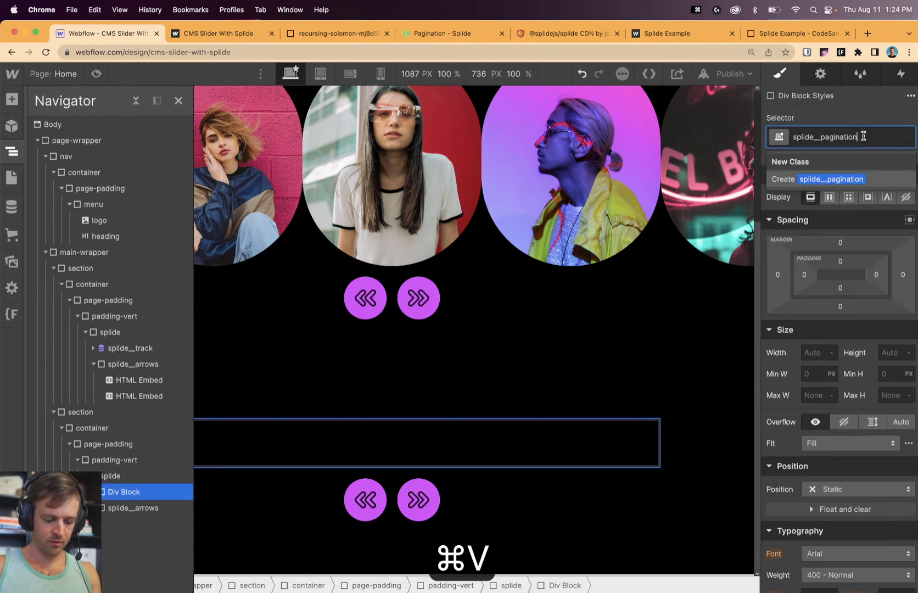
key(Return)
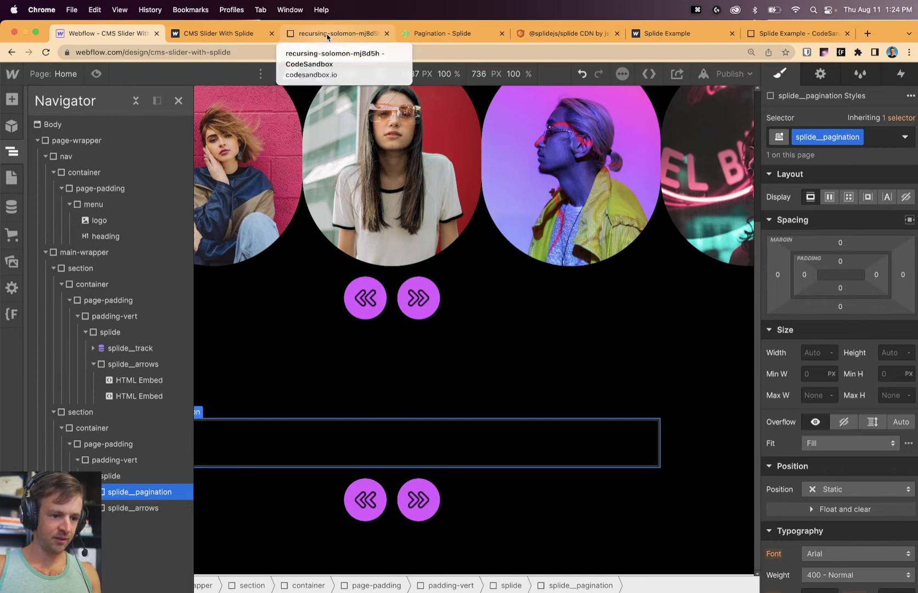
Recheck the pagination wrapper's markup in the Splide guide and remove the splide__pagination div from the second slider.
click(455, 34)
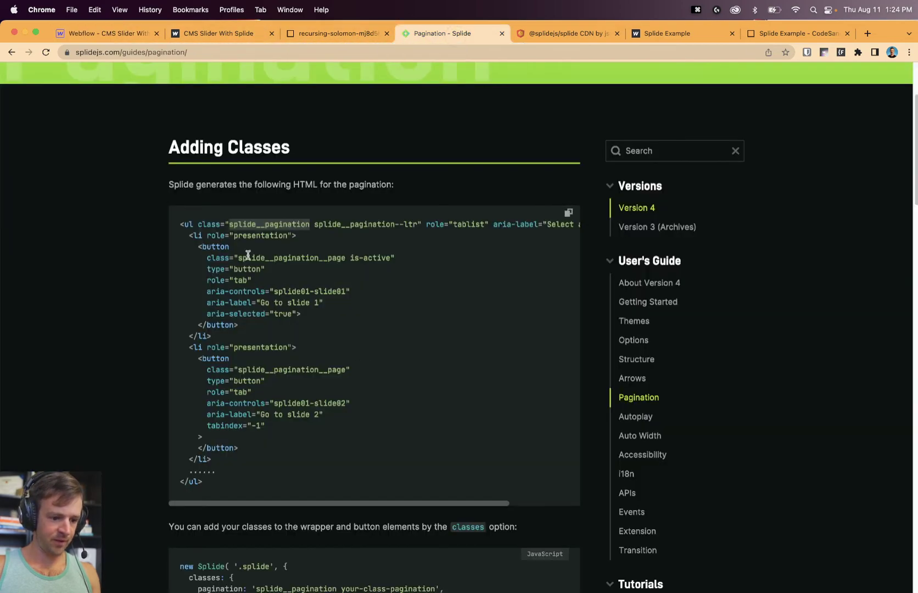
click(107, 34)
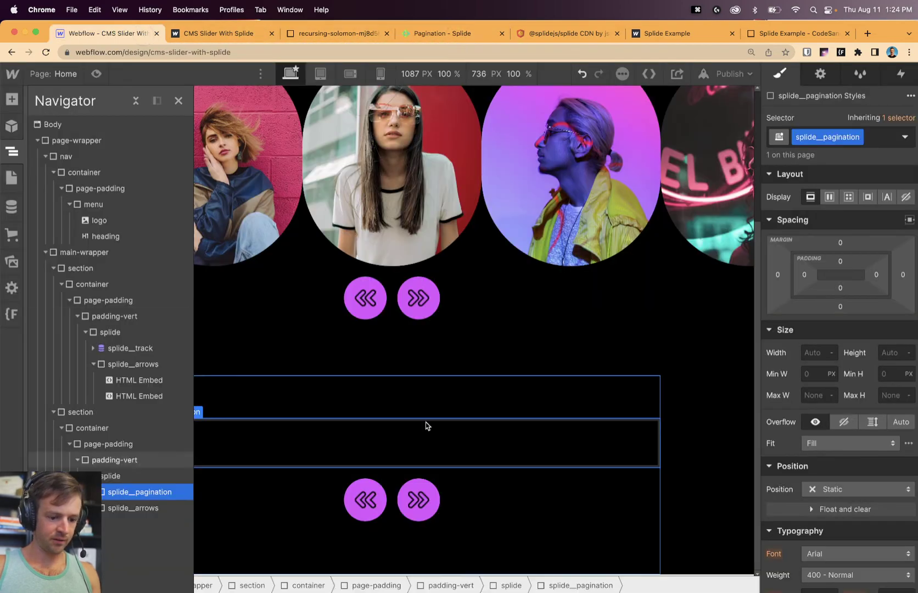
key(super+v)
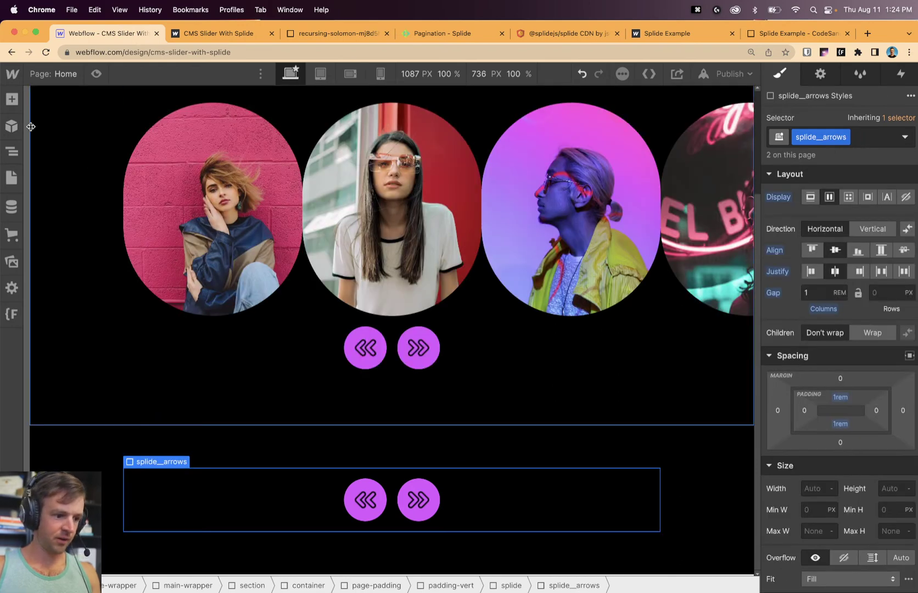
Add a List element inside the second slider's splide element, directly above its splide__arrows block.
click(11, 99)
scroll(57, 262, down, 5)
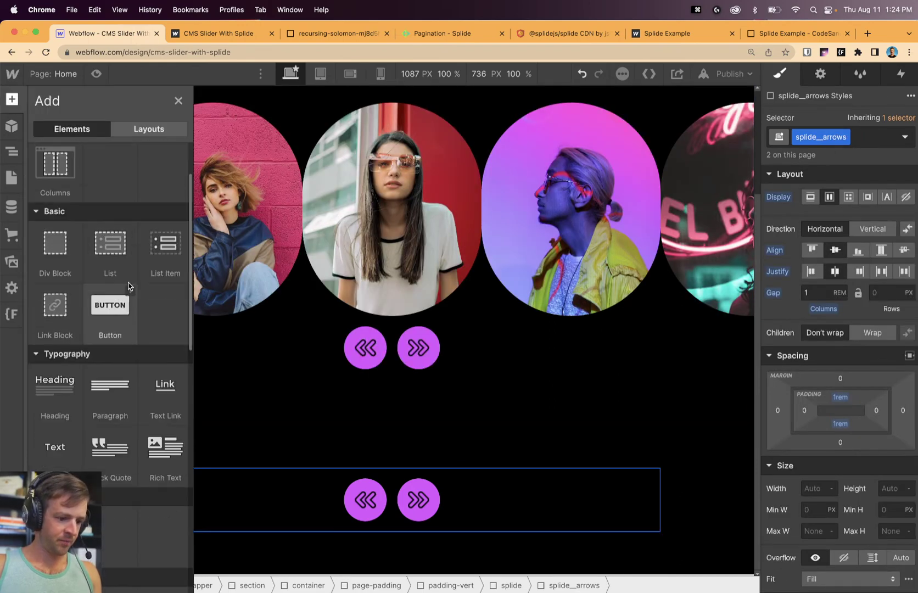
drag(95, 250, 352, 479)
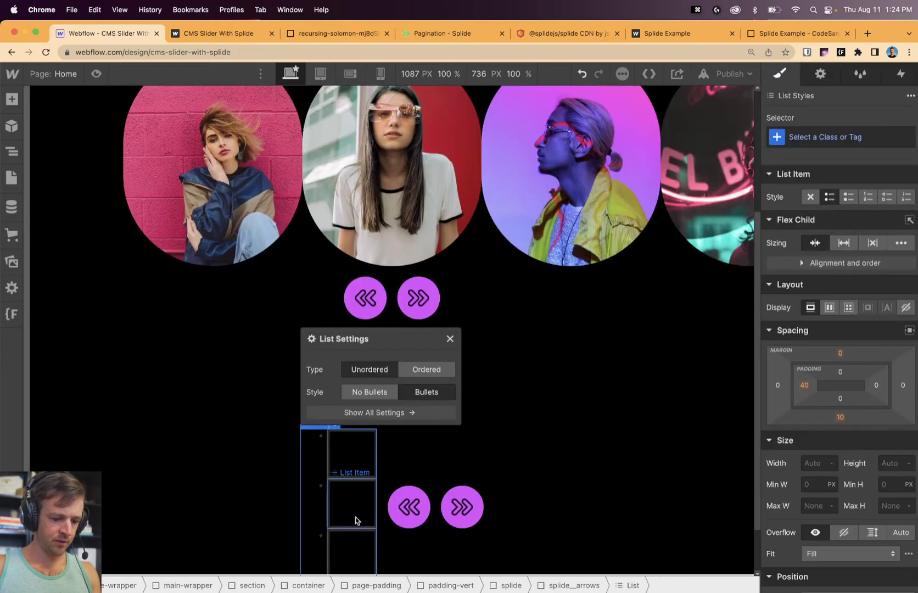
click(451, 339)
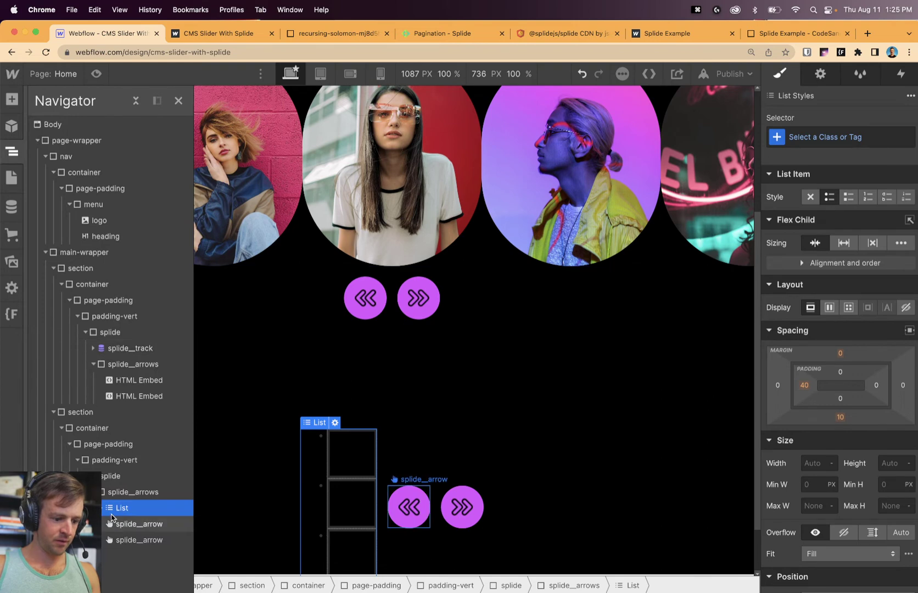
drag(122, 508, 122, 490)
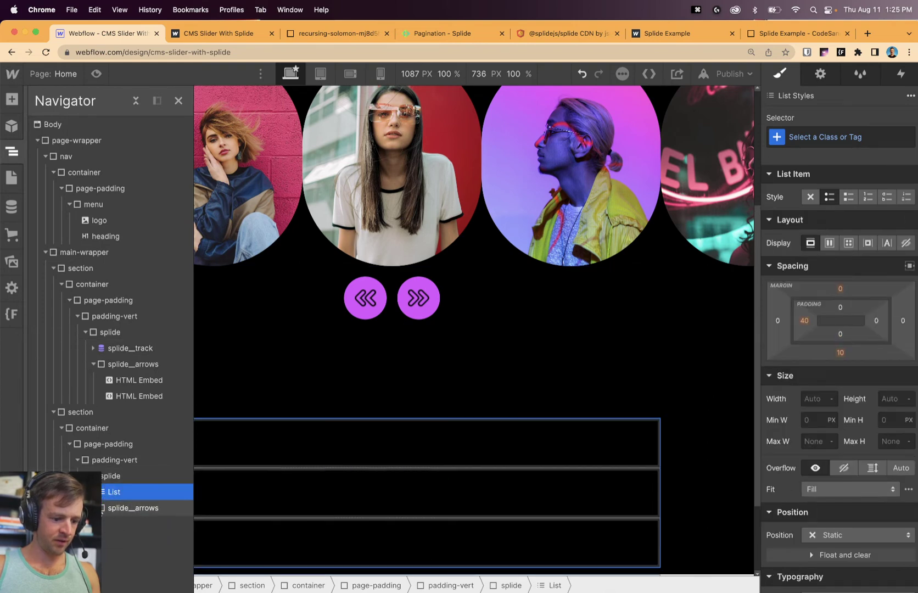
Assign the existing class splide__pagination to the added list.
click(866, 128)
key(cmd+v)
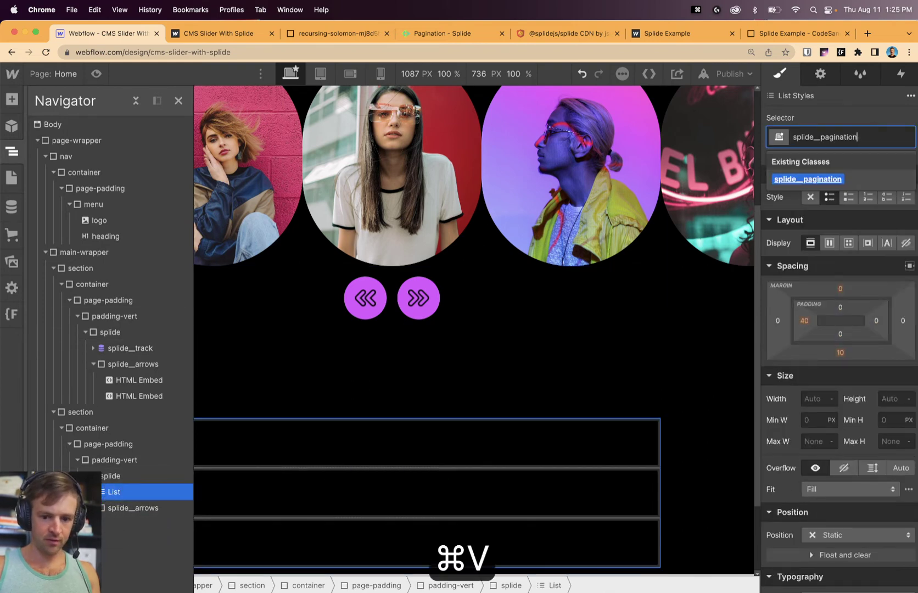
key(Return)
Switch to the Splide pagination guide and copy the list wrapper's second class name, splide__pagination--ltr.
click(448, 34)
click(317, 227)
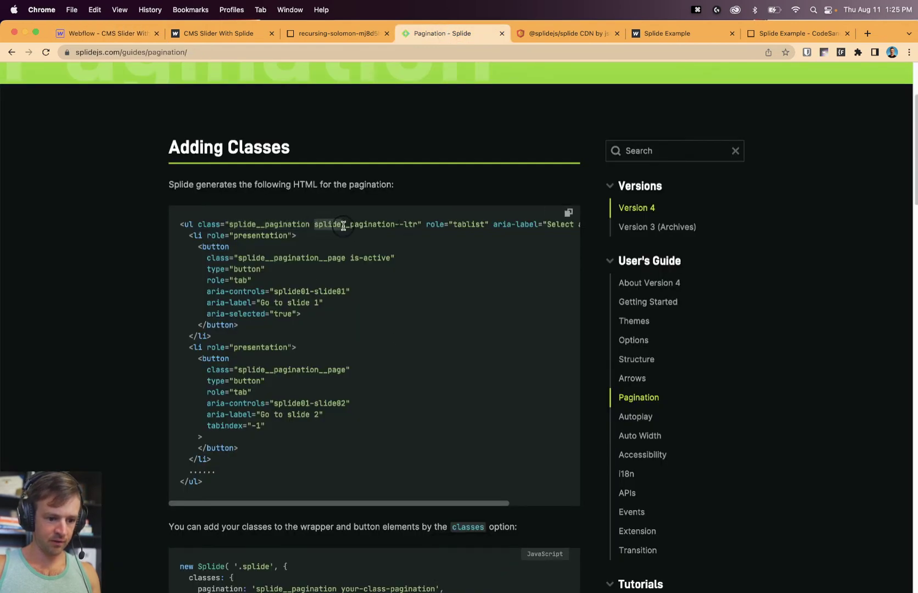
drag(343, 226, 419, 227)
key(super+c)
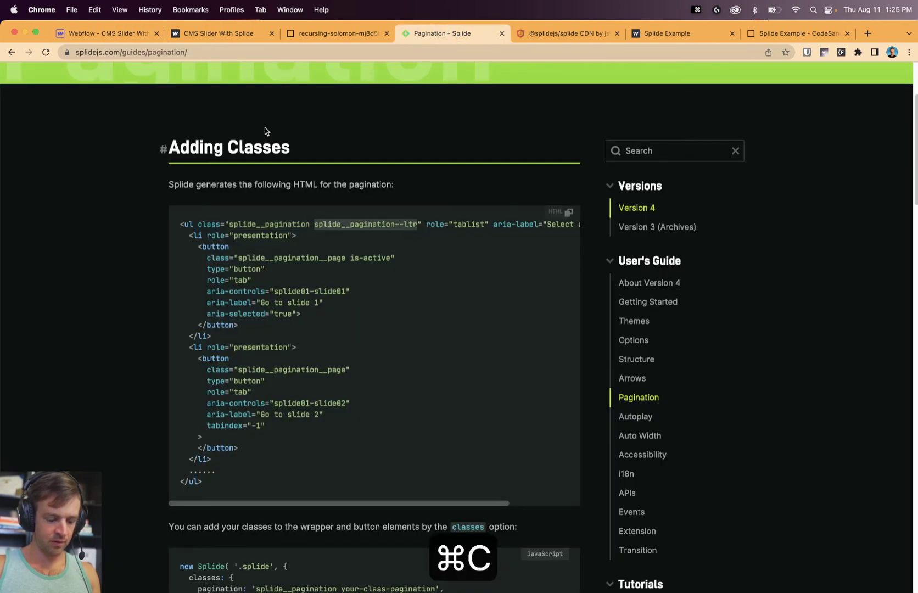
Switch back to the Webflow Designer and add splide__pagination--ltr as a combo class on the splide__pagination list.
click(220, 34)
click(132, 34)
click(879, 142)
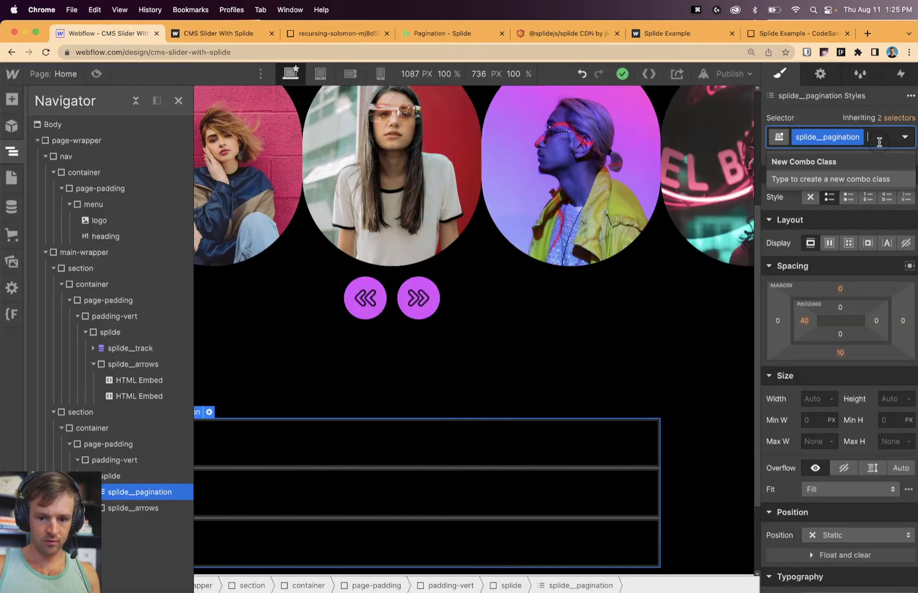
key(super+v)
key(Return)
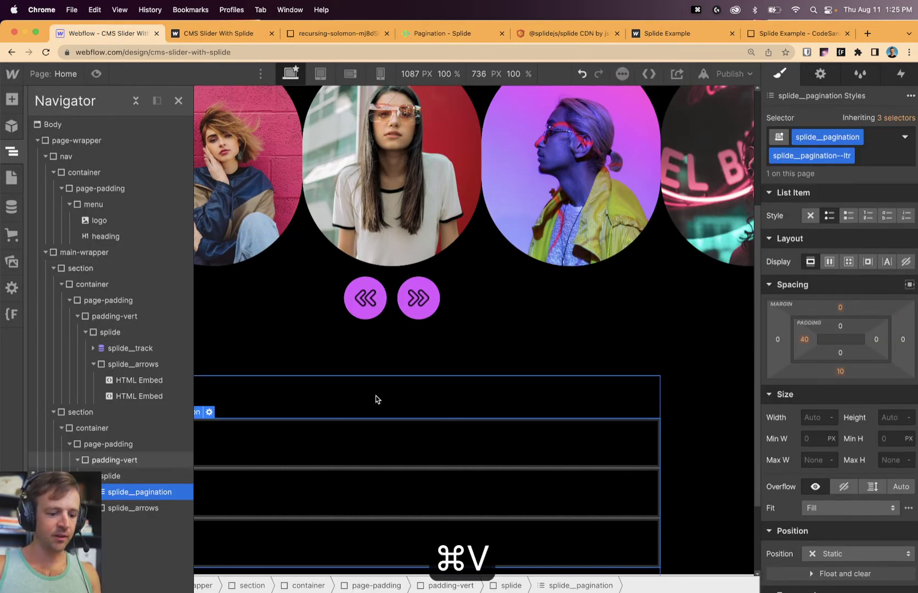
Set the pagination list's left padding and bottom margin to 0.
click(805, 340)
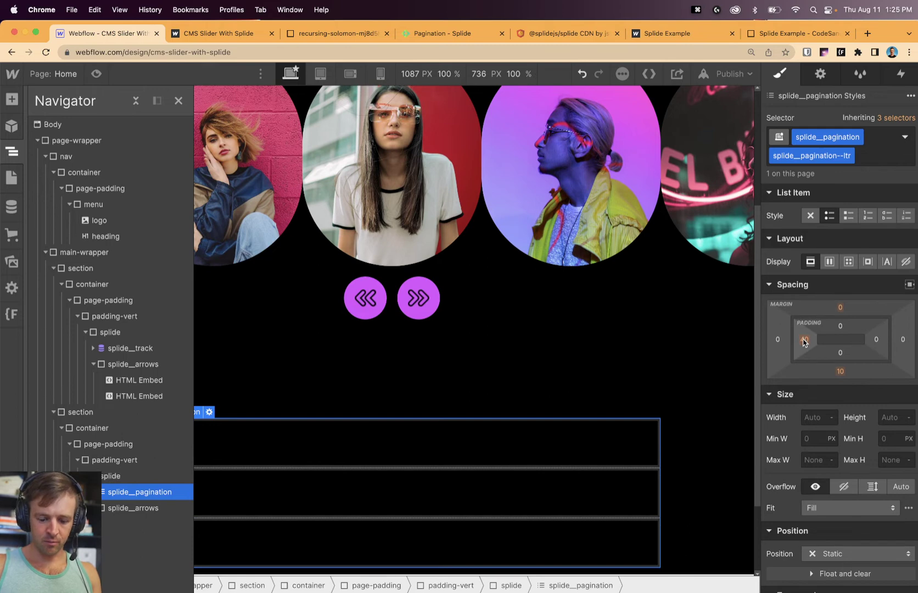
key(Return)
click(273, 328)
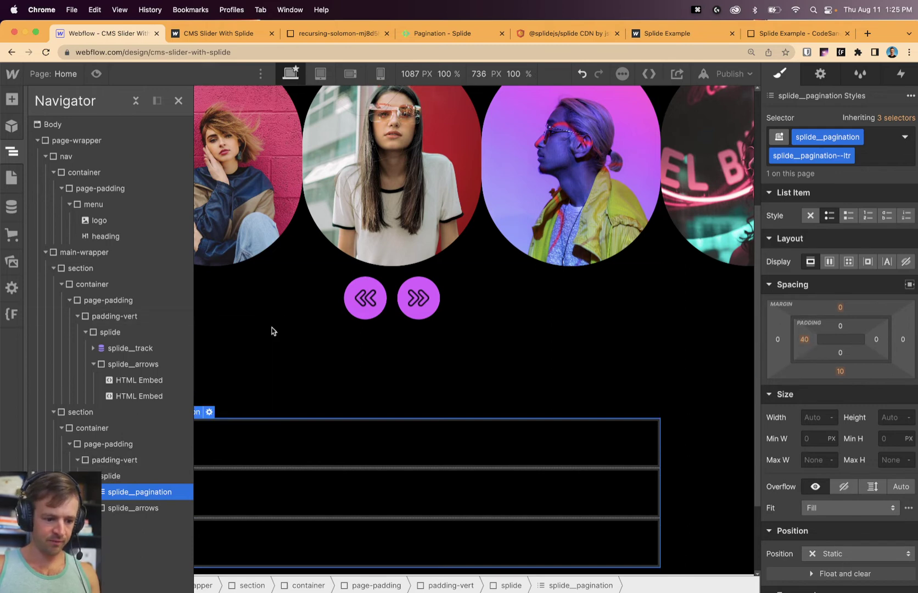
click(803, 340)
text(0)
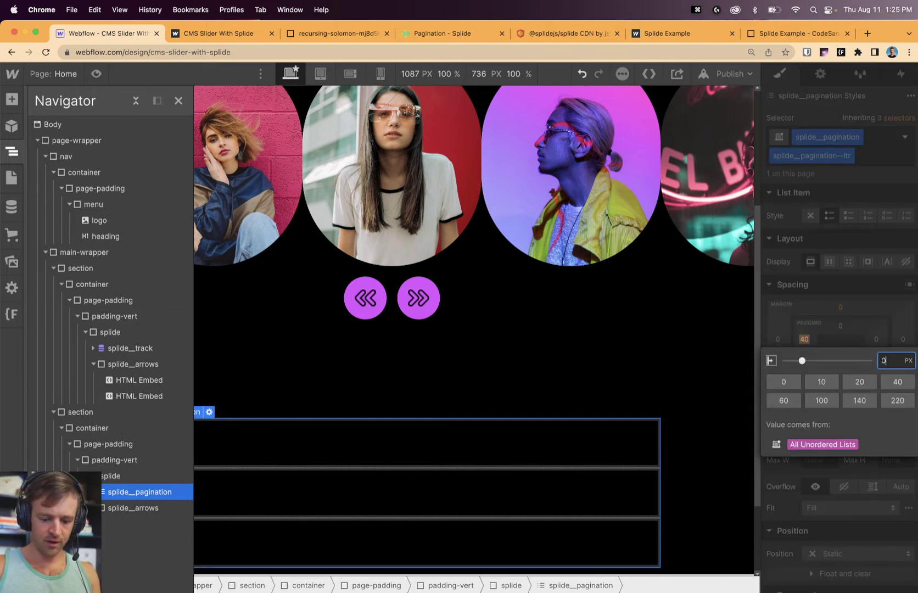
key(Return)
click(841, 374)
text(0)
key(Return)
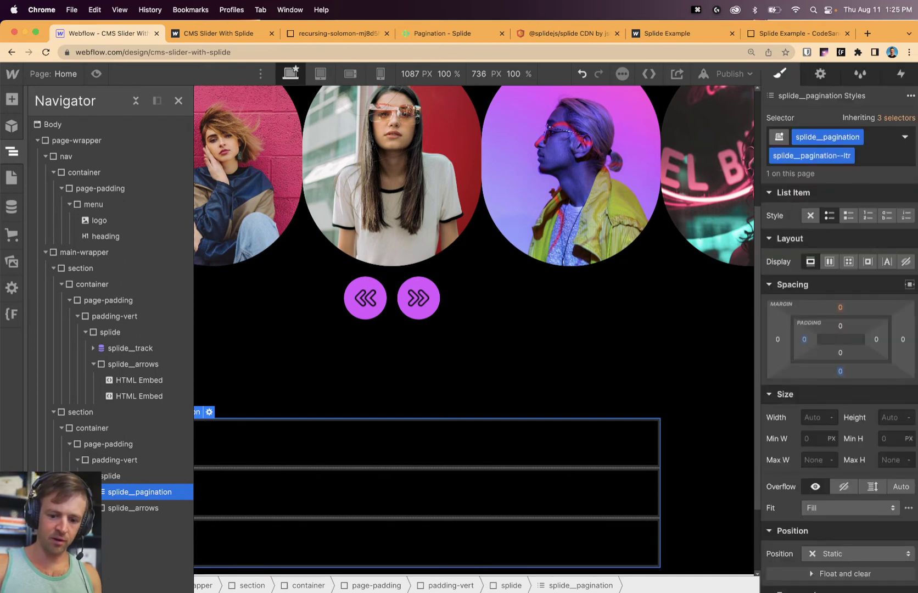
scroll(159, 448, down, 1)
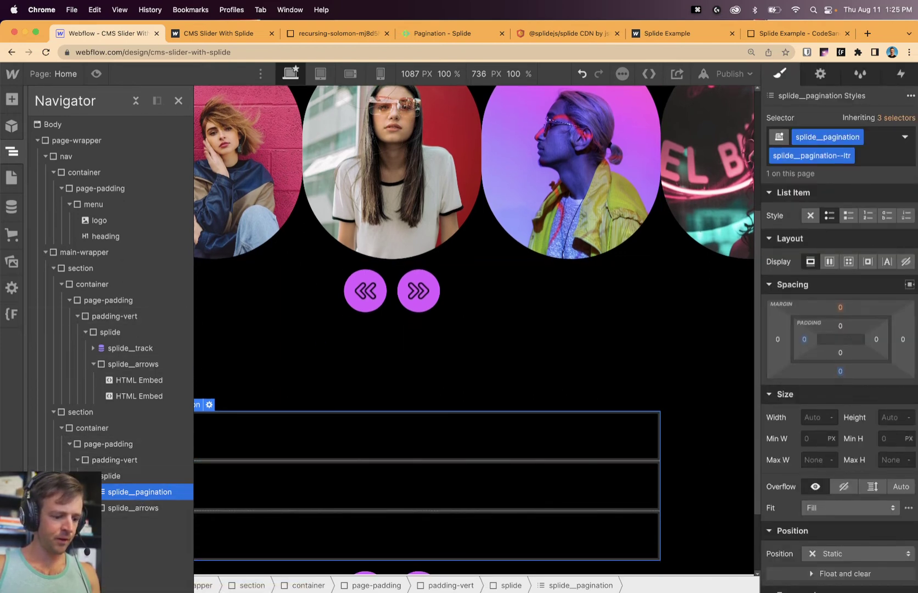
Delete the third list item from the splide__pagination list.
click(94, 492)
click(122, 541)
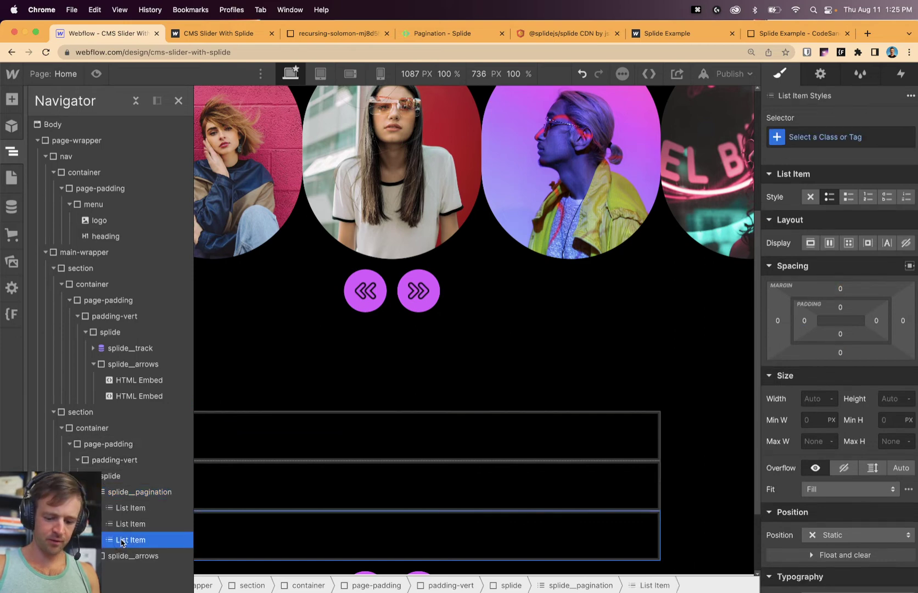
Copy the class name splide__pagination__page from the sample HTML in the Splide pagination guide and return to the Webflow project.
click(434, 34)
click(396, 269)
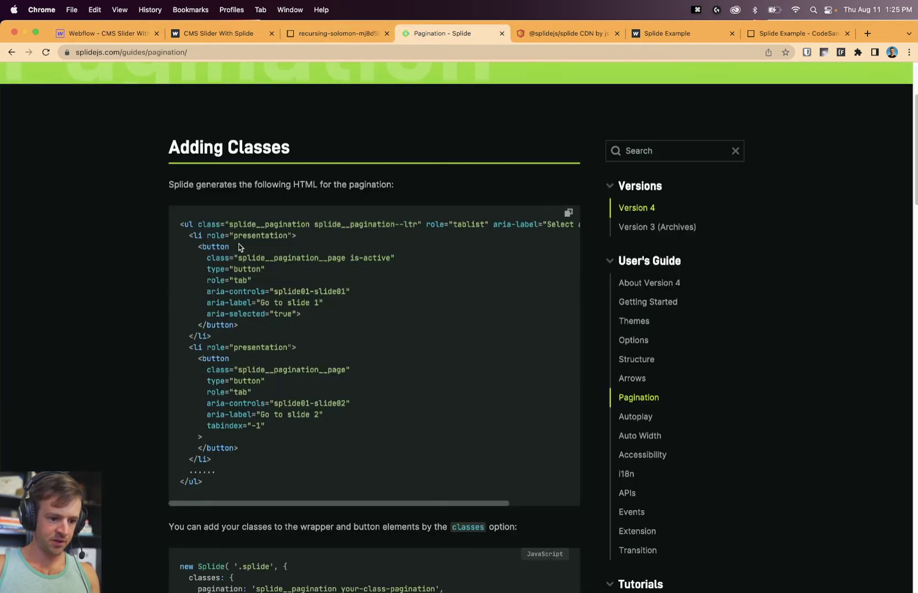
drag(239, 259, 348, 261)
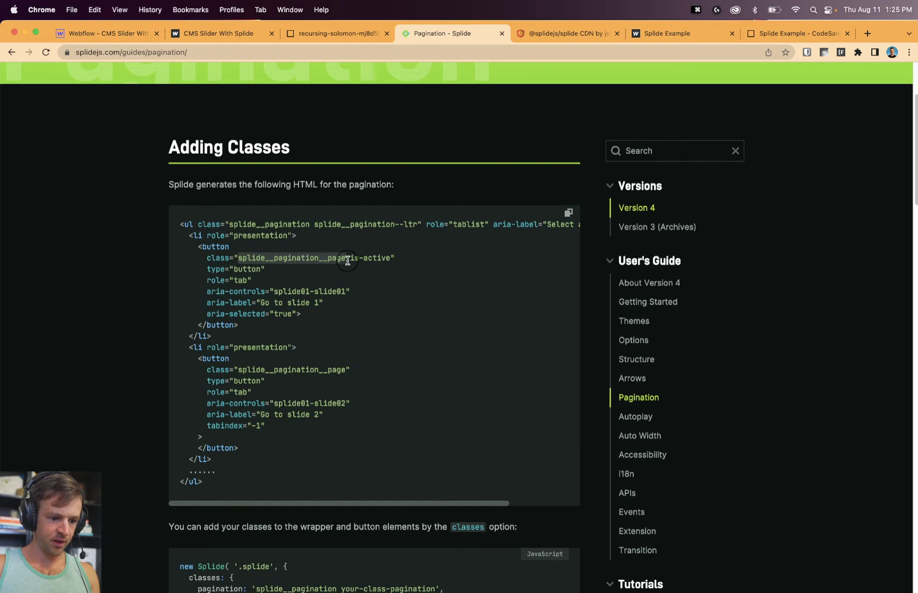
key(cmd+c)
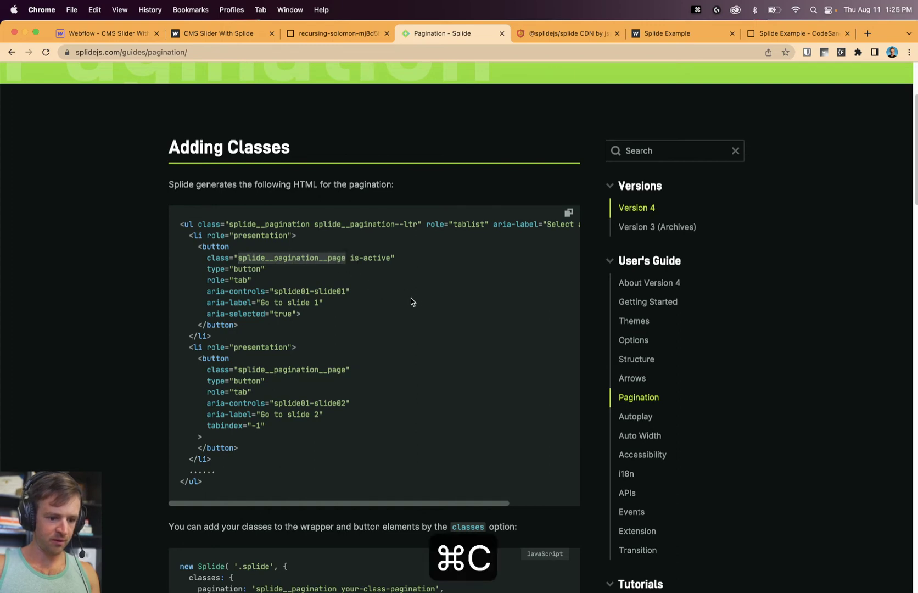
click(124, 33)
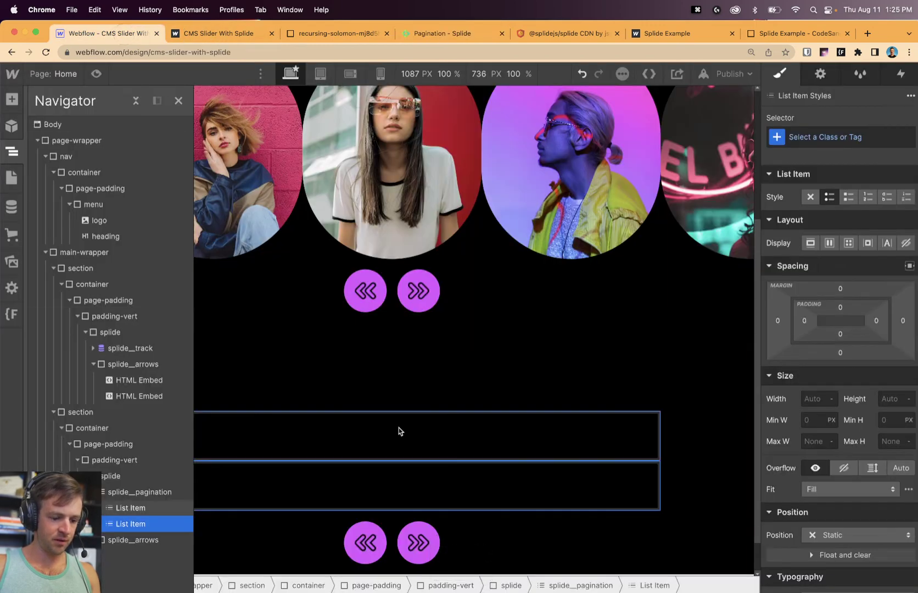
Assign the class splide__pagination__page to both remaining list items in the splide__pagination list.
click(157, 508)
click(847, 136)
key(super+v)
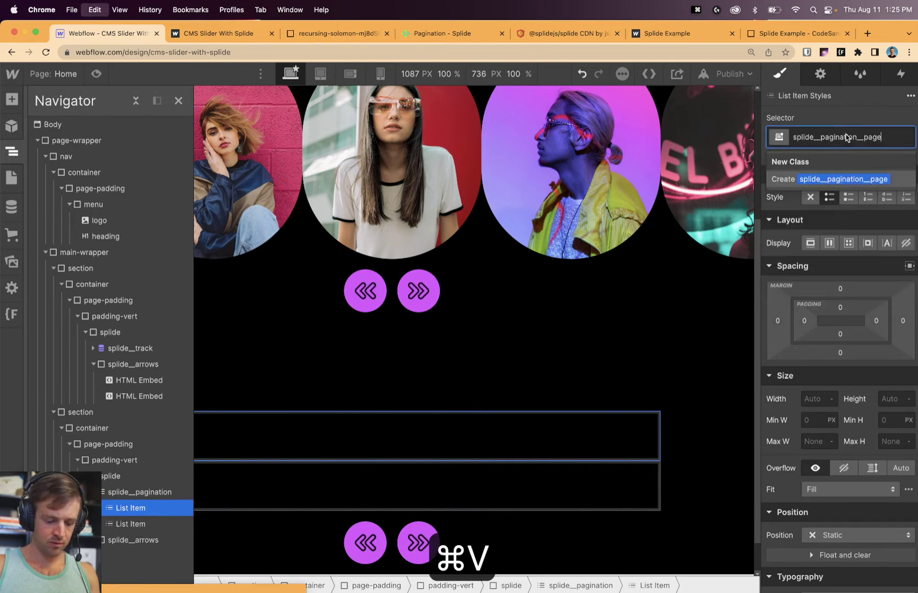
key(Return)
click(128, 524)
click(808, 135)
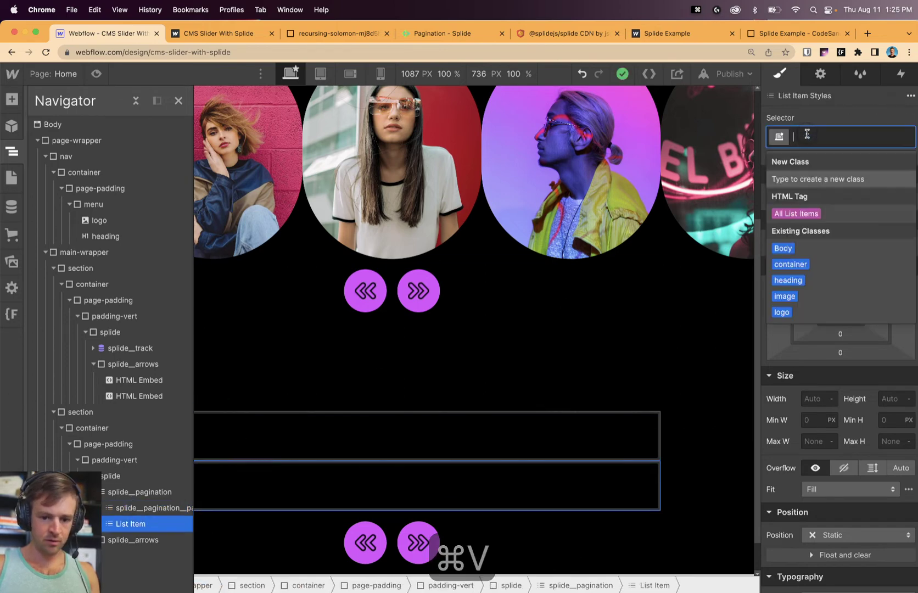
key(super+v)
key(Return)
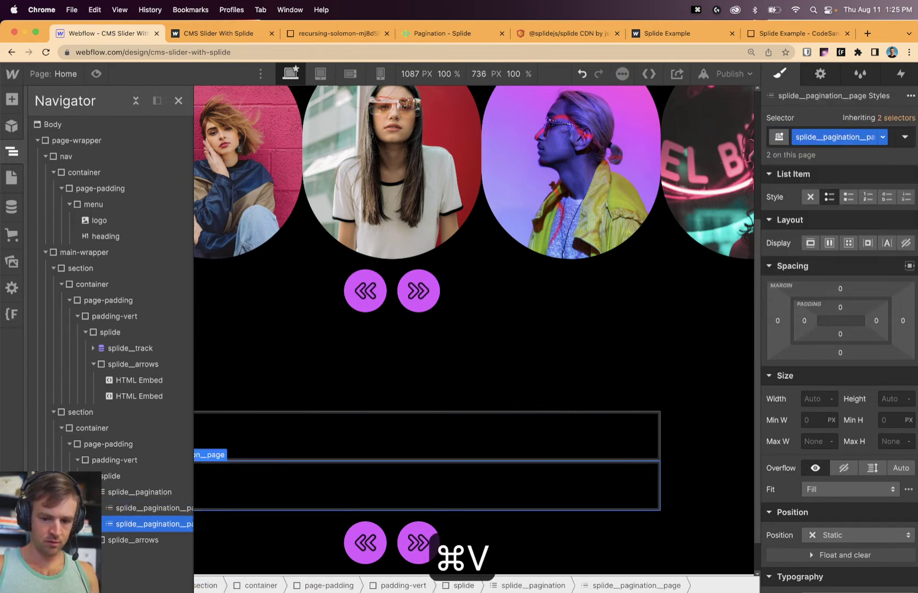
Copy the class name is-active from the Splide pagination guide and return to the Webflow project.
click(438, 33)
click(352, 259)
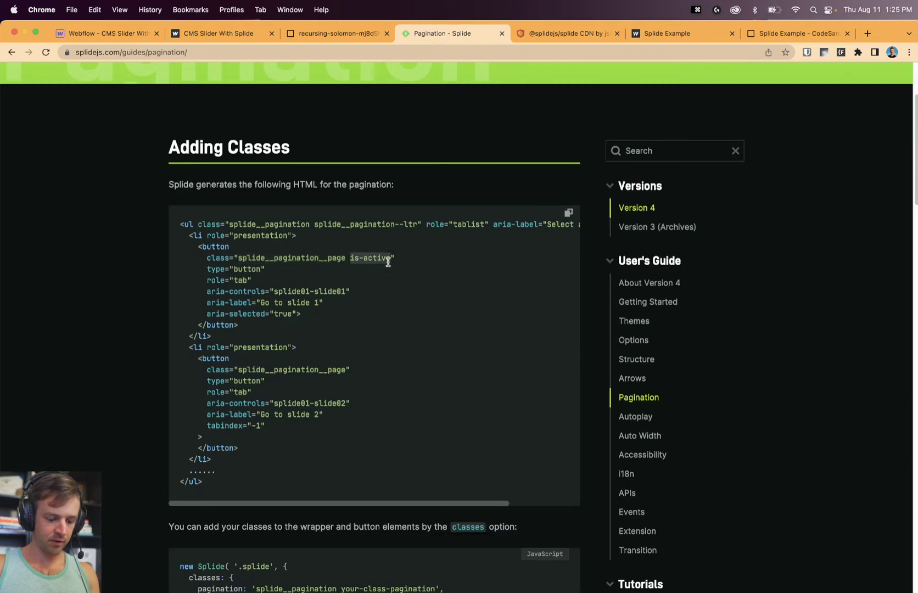
key(super+c)
click(141, 39)
Add is-active as a combo class to the first splide__pagination__page list item.
click(516, 474)
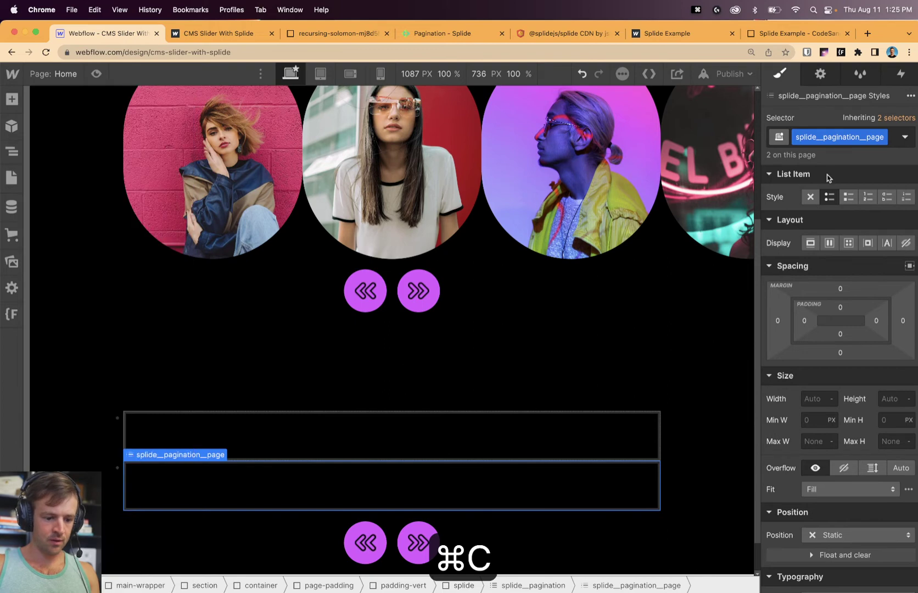
click(576, 421)
click(896, 142)
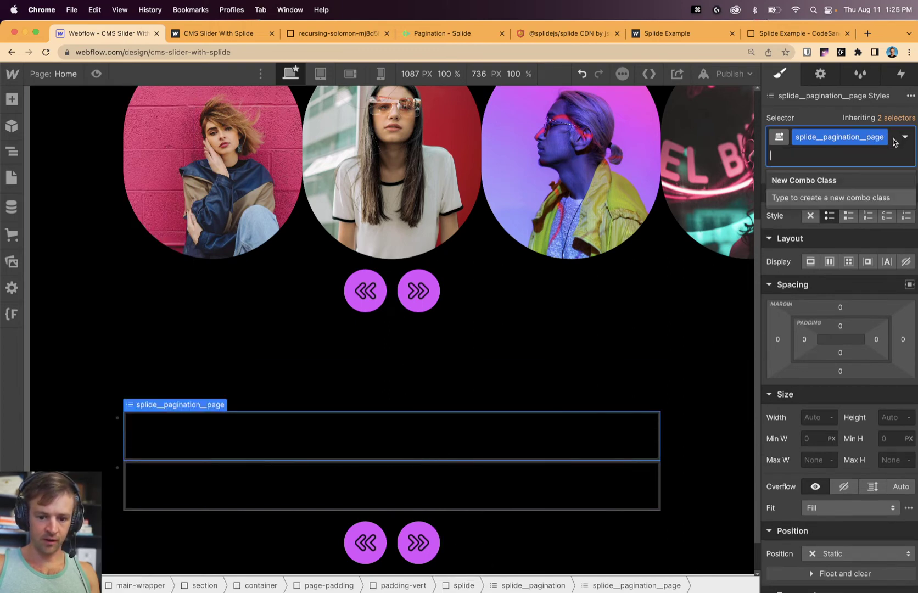
key(super+v)
key(Return)
Set the text color of the second item's splide__pagination__page class to #db4ffd, sampled from the purple arrow button.
click(557, 503)
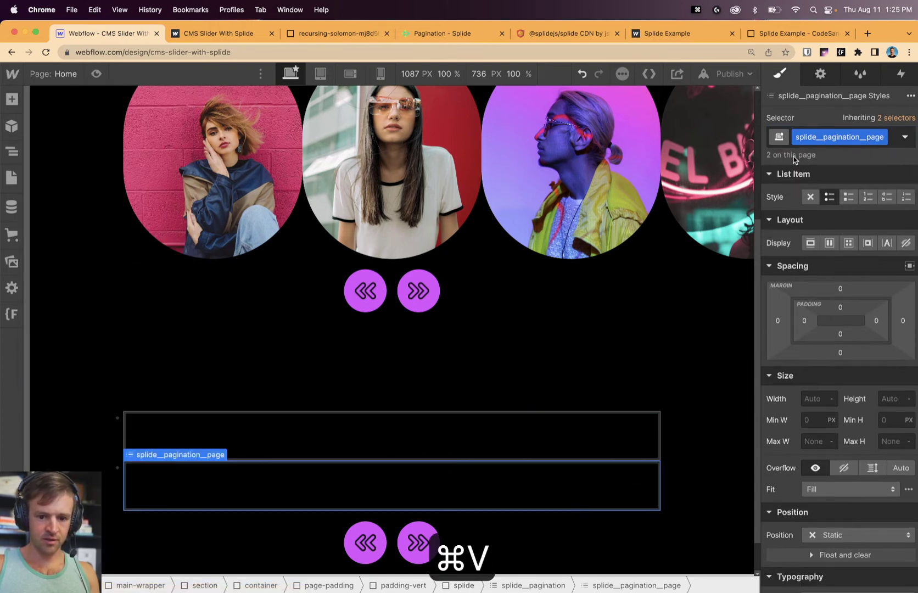
scroll(823, 367, down, 5)
scroll(822, 367, down, 2)
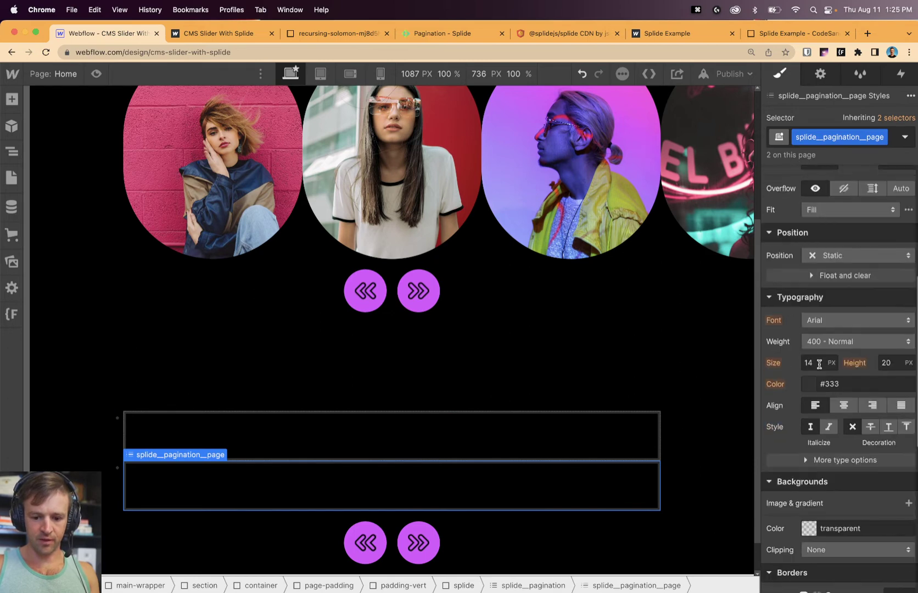
click(810, 385)
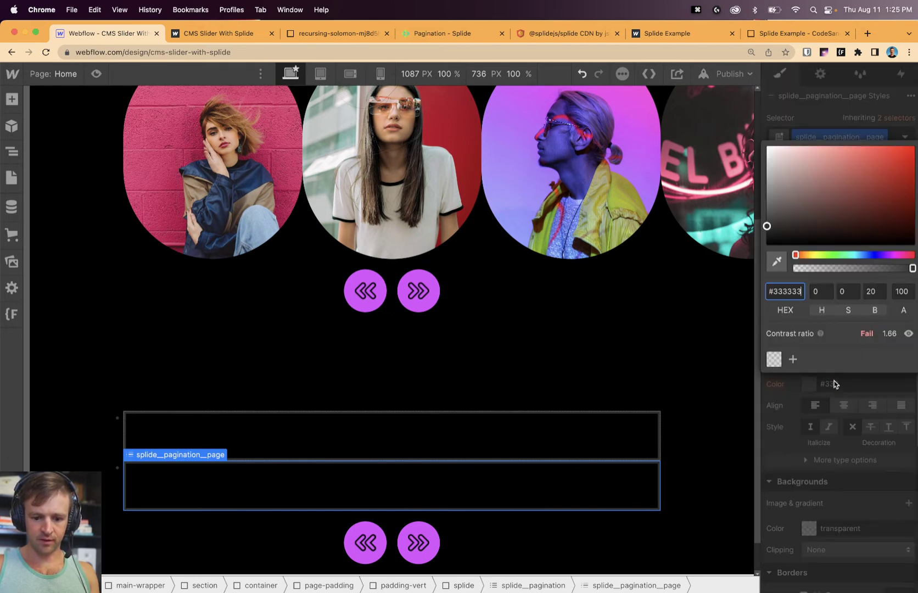
click(777, 262)
click(429, 297)
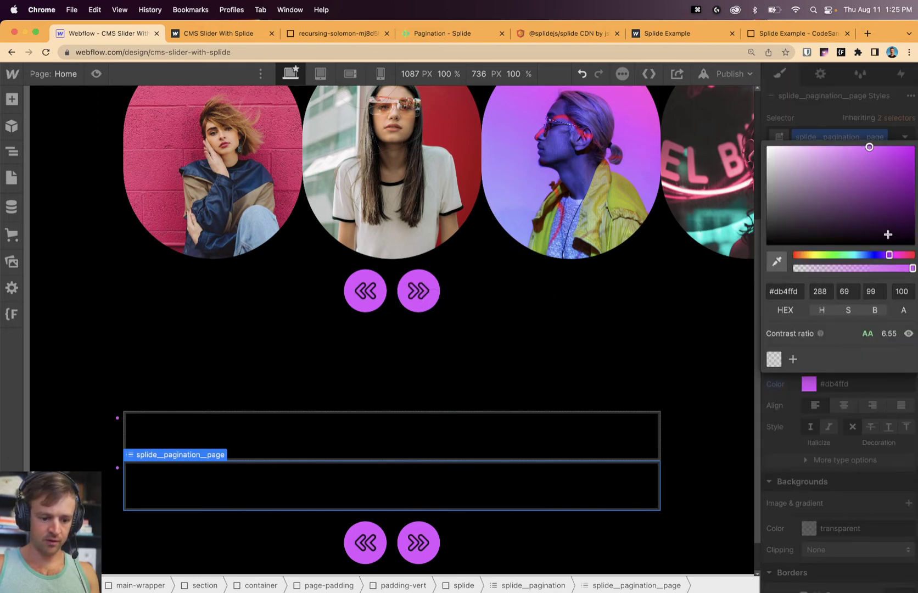
click(869, 448)
Remove the list markers from the splide__pagination__page class and set its size to 2 rem wide by 0.5 rem high.
scroll(849, 216, up, 10)
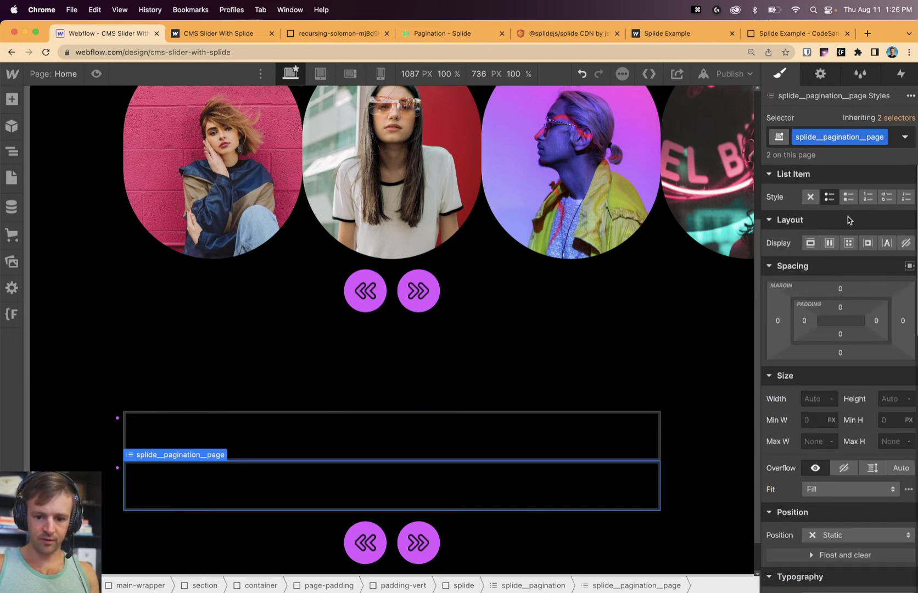
click(811, 199)
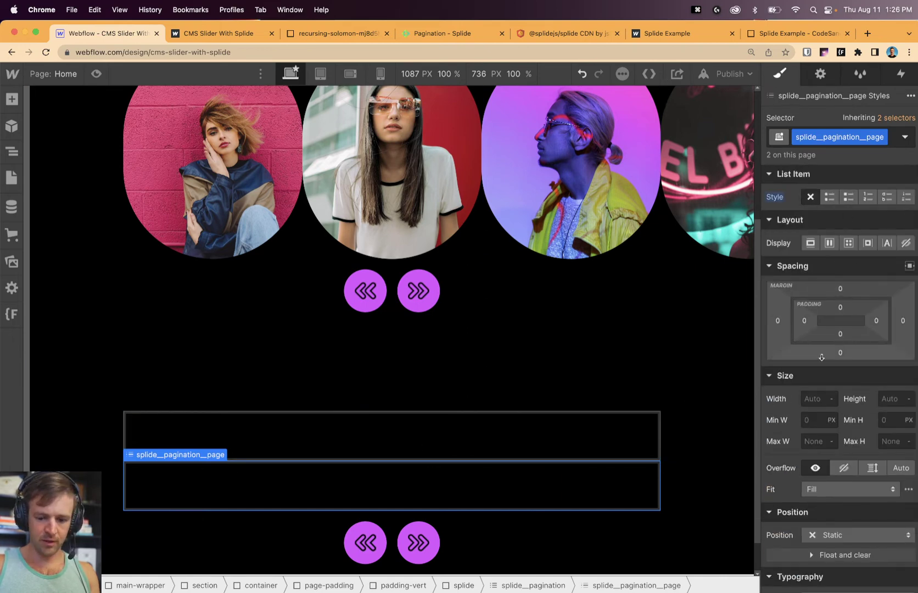
scroll(817, 396, down, 10)
scroll(825, 373, up, 3)
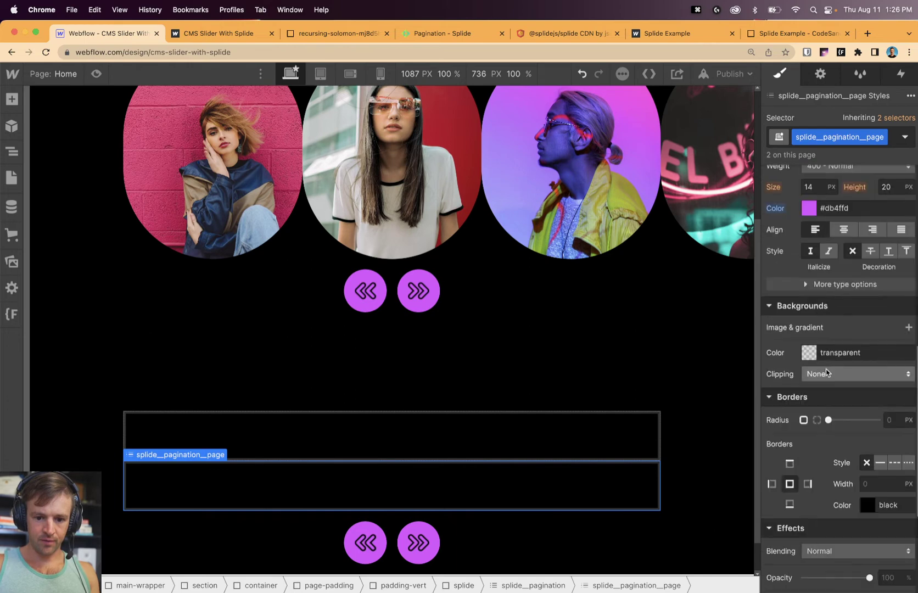
scroll(826, 365, up, 2)
scroll(775, 322, up, 10)
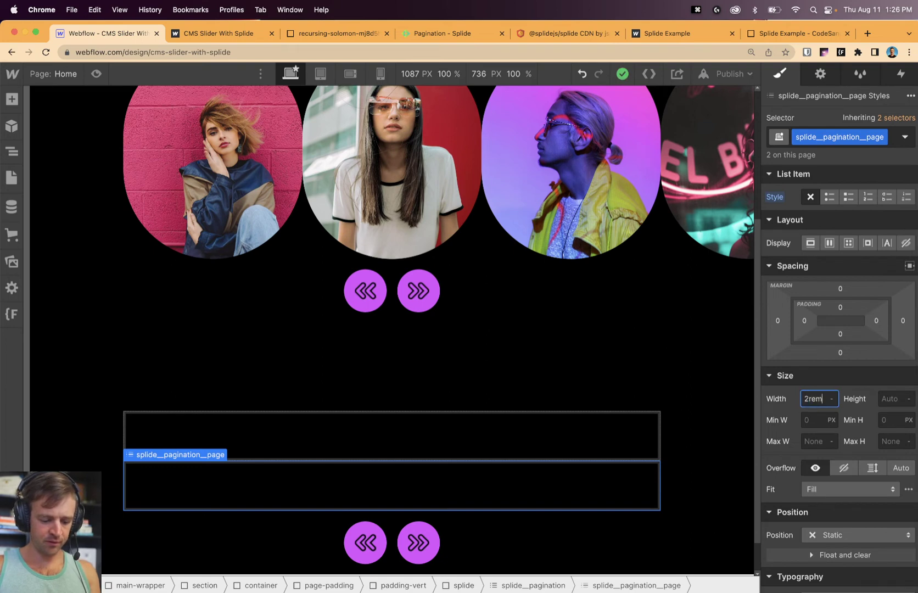
key(Tab)
text(.5)
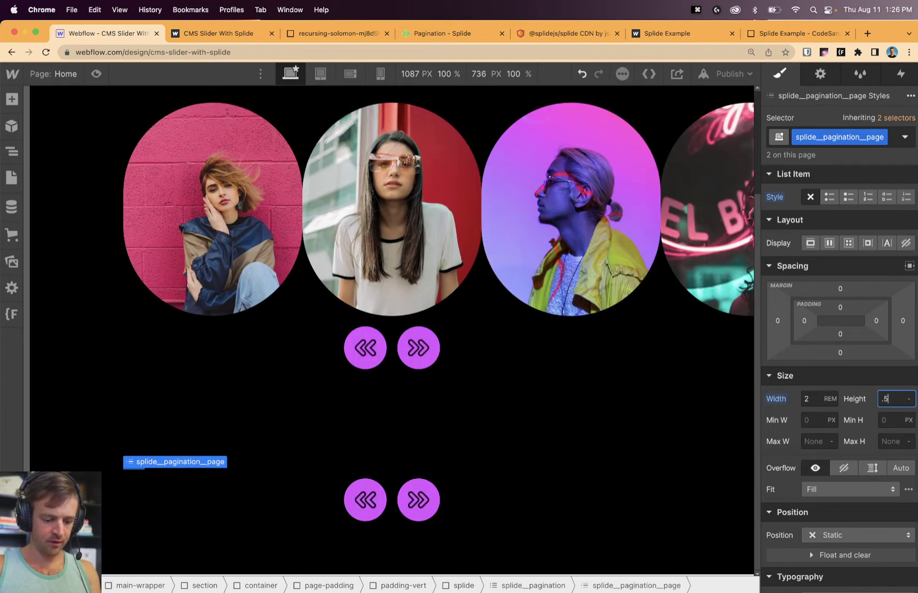
text(rem)
key(Return)
Give the splide__pagination__page class the arrow button's purple #db4ffd as background color and a 100 vw border radius.
scroll(833, 434, down, 5)
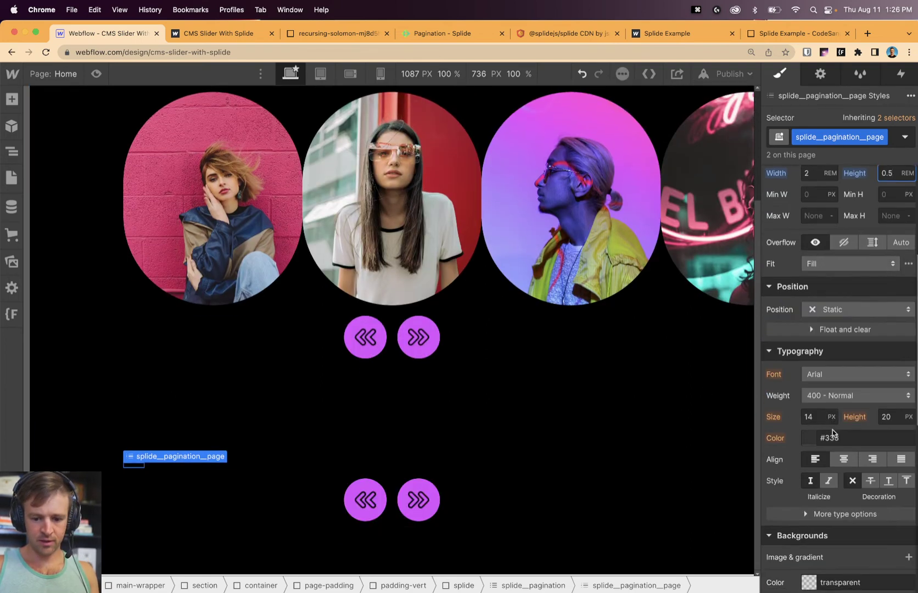
scroll(829, 437, down, 3)
click(807, 494)
click(776, 390)
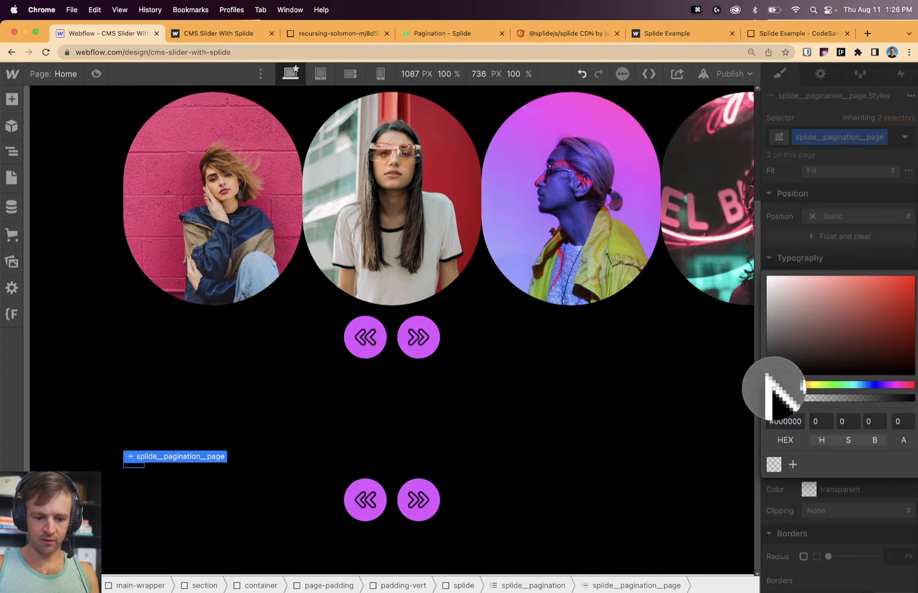
click(416, 326)
key(Escape)
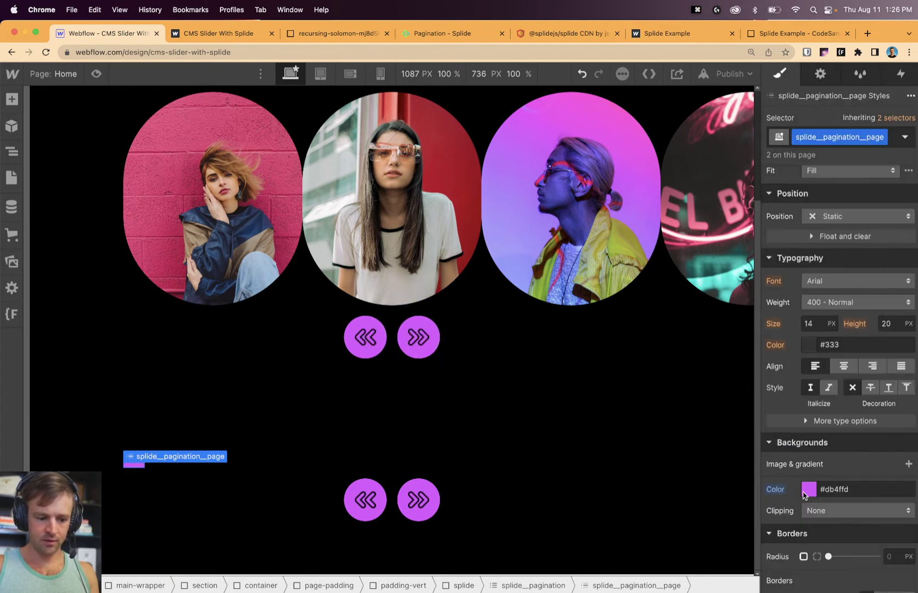
scroll(867, 445, down, 6)
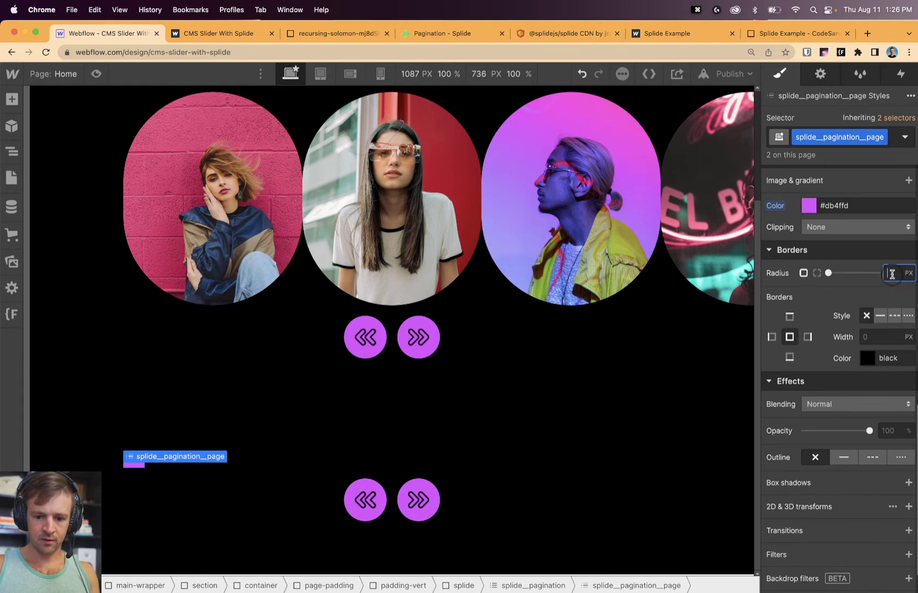
text(0vw)
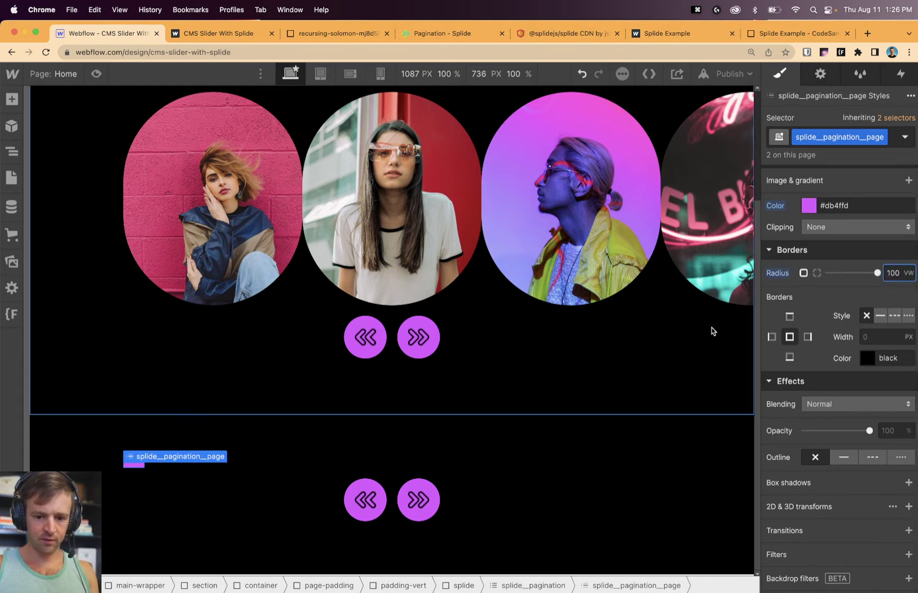
Remove the list markers from the splide__pagination list and arrange its items in a horizontal, centered flex row with a column gap.
click(272, 460)
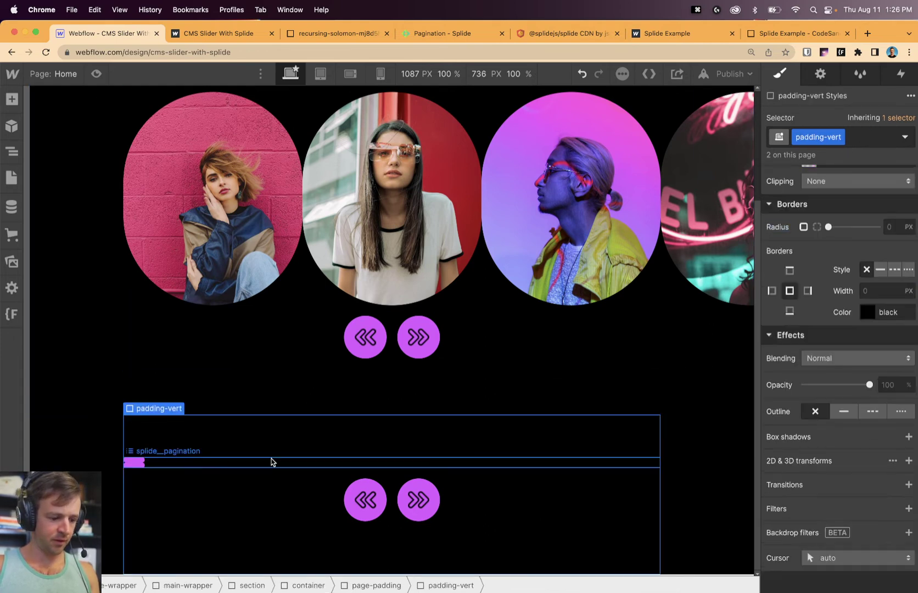
click(148, 465)
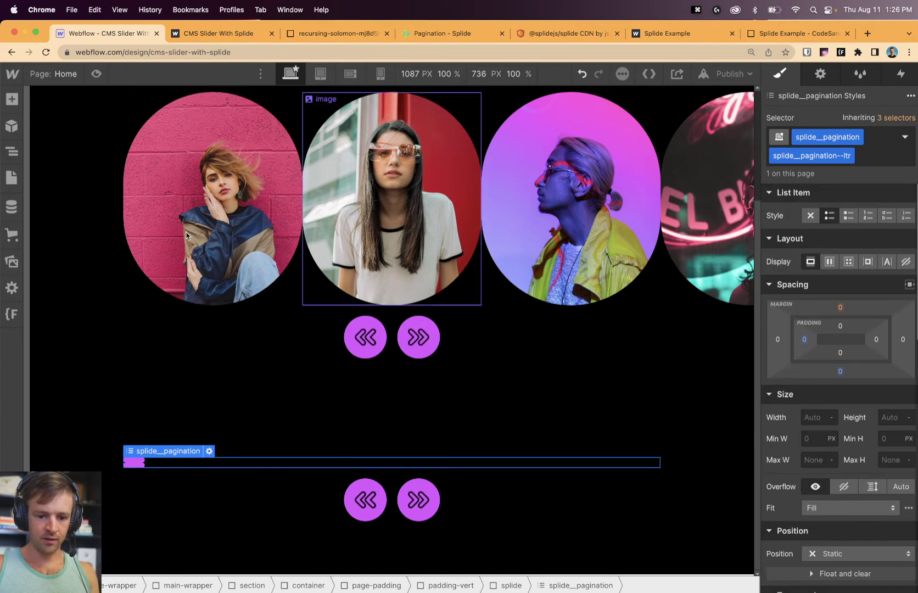
click(12, 152)
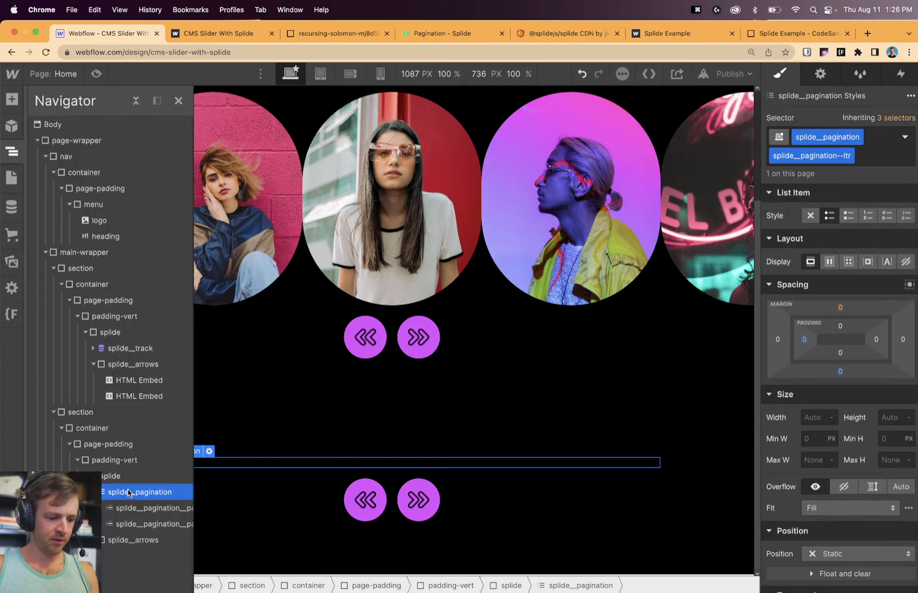
click(807, 216)
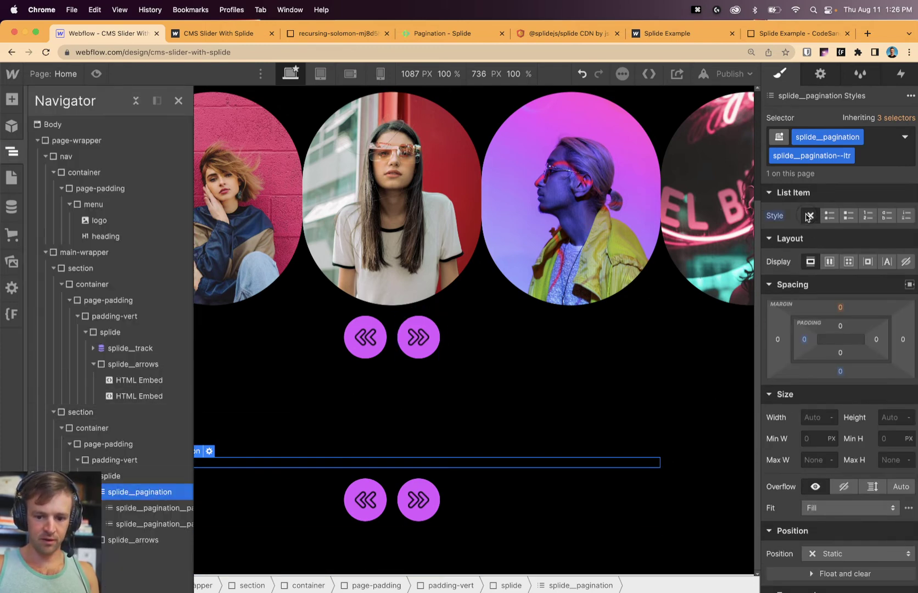
click(830, 261)
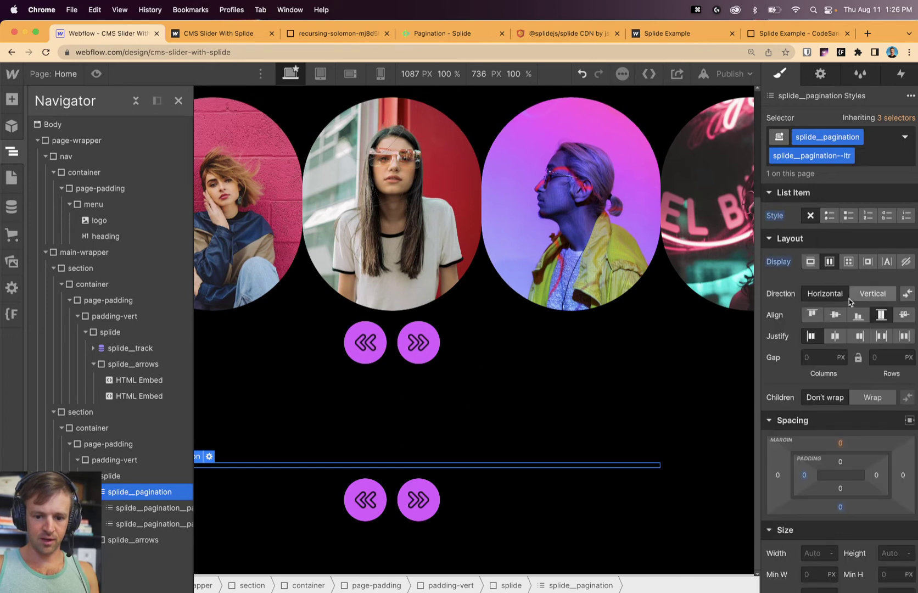
click(835, 336)
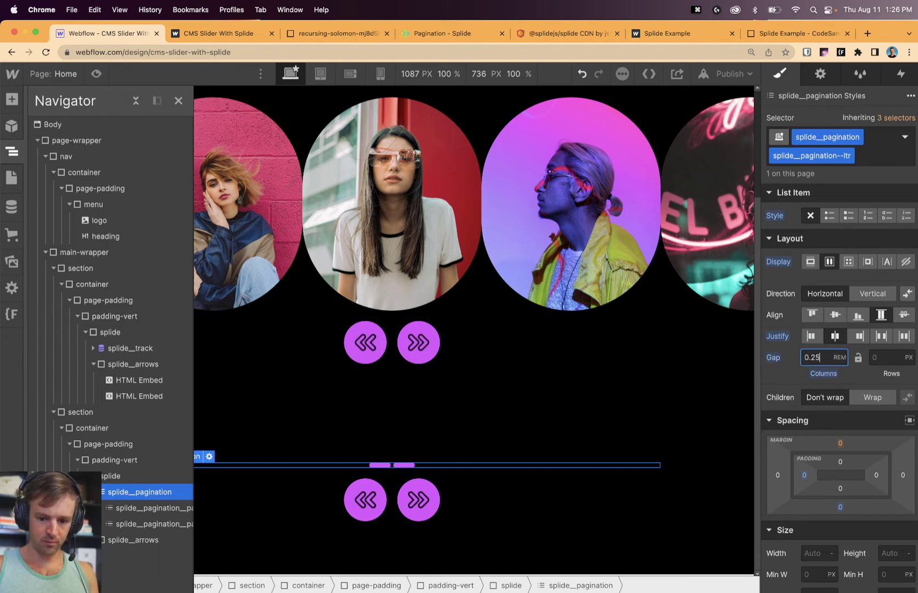
Try 50% opacity on the splide__pagination__page class of the second pagination bar and reset it.
click(427, 453)
click(410, 473)
click(407, 466)
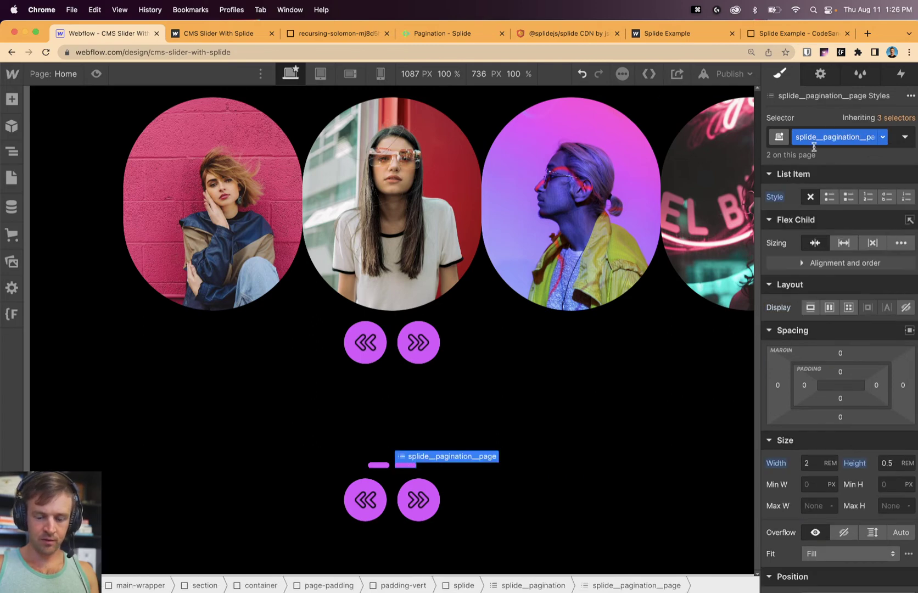
scroll(859, 362, down, 15)
scroll(879, 330, down, 5)
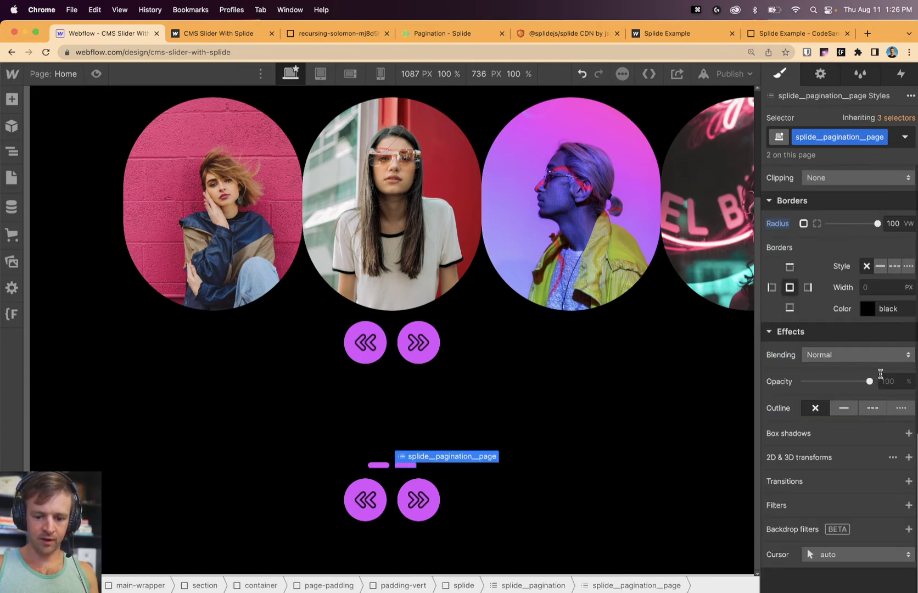
drag(868, 381, 827, 383)
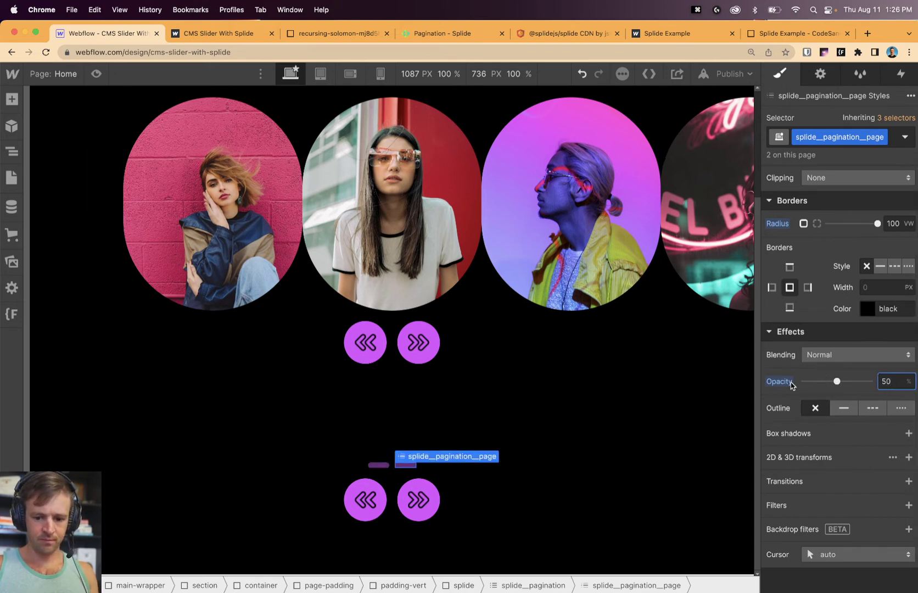
alt+click(773, 384)
Lighten the background color of the splide__pagination__page class to the pale pink #f1b7ff.
scroll(811, 365, up, 3)
click(810, 338)
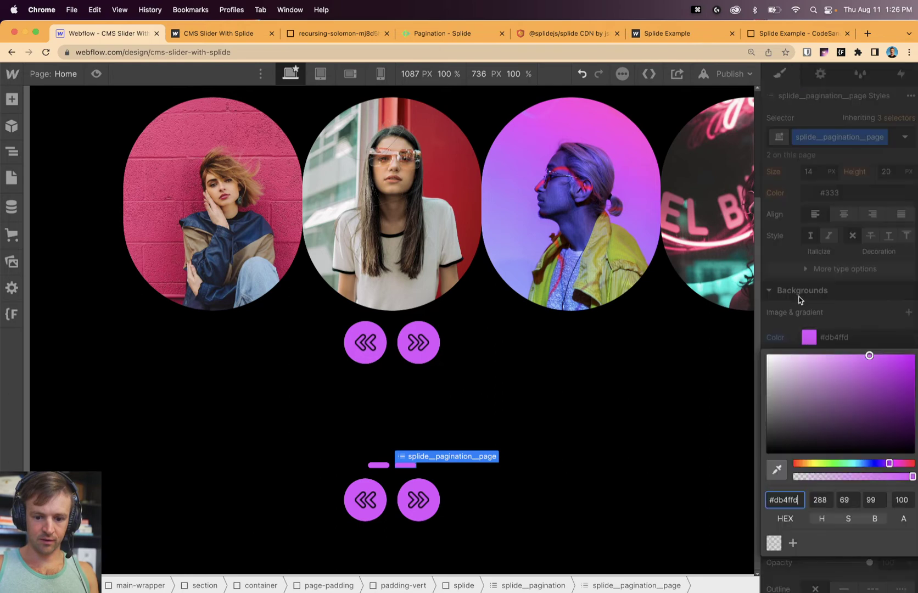
click(820, 357)
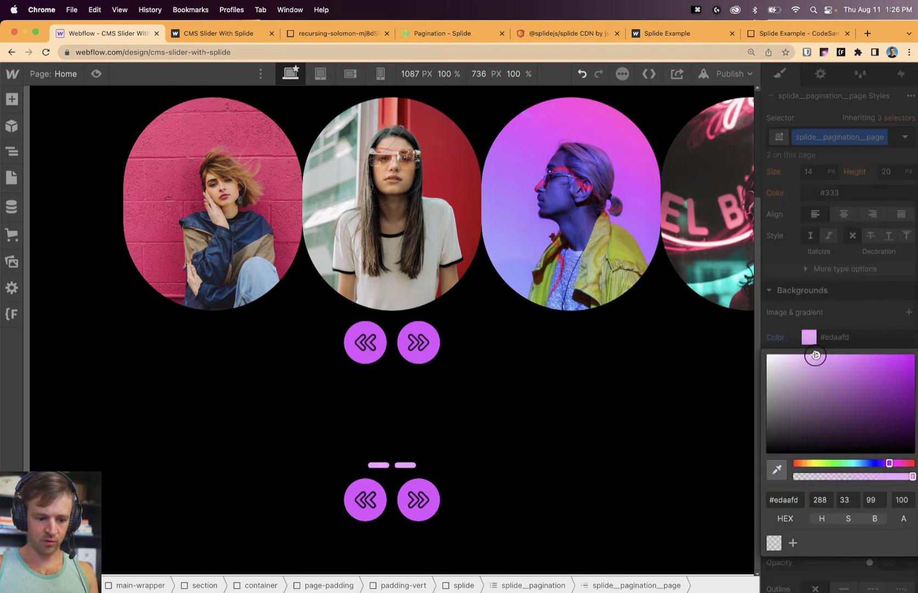
drag(815, 355, 812, 354)
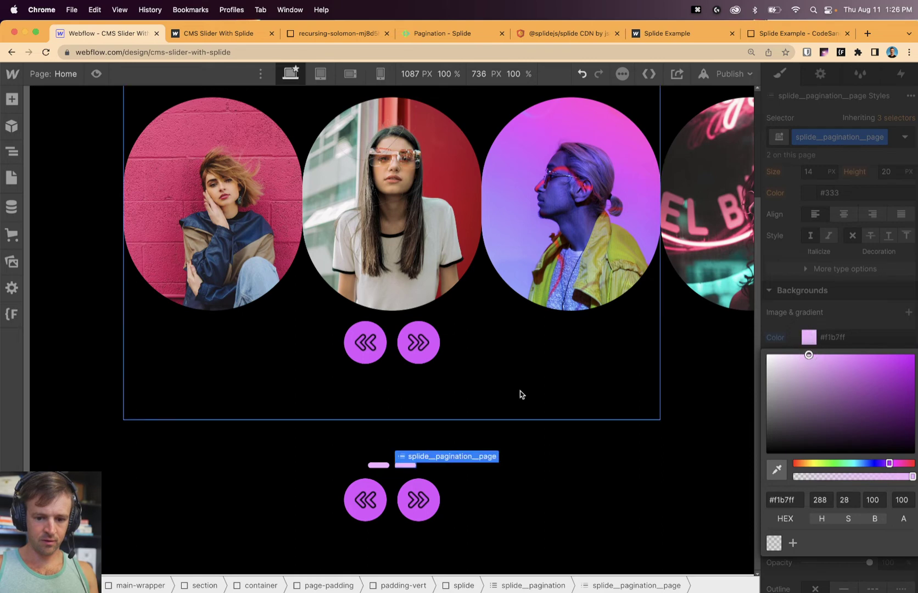
click(458, 434)
Give the is-active pagination bar the arrow button's purple as background color, sampled from the canvas.
click(381, 465)
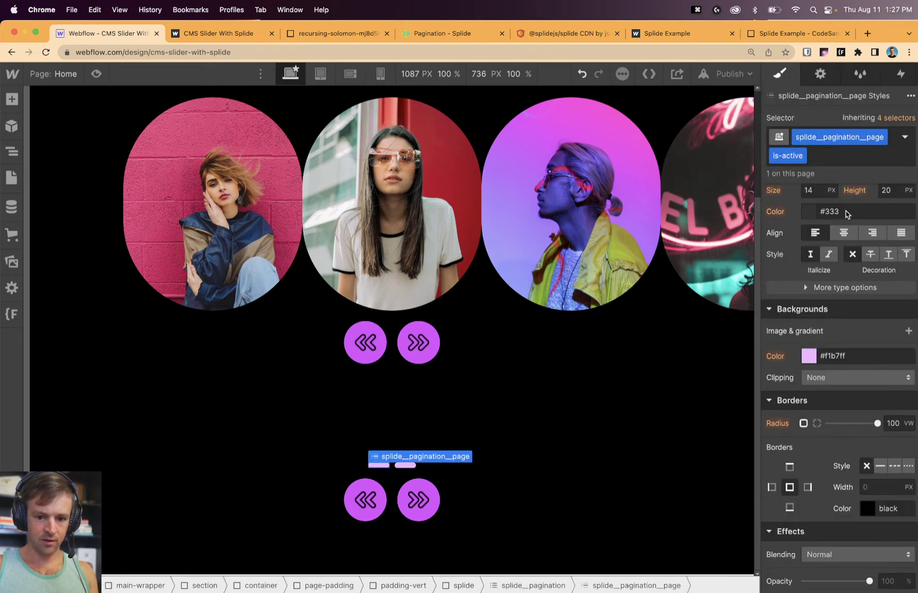
click(818, 356)
click(778, 487)
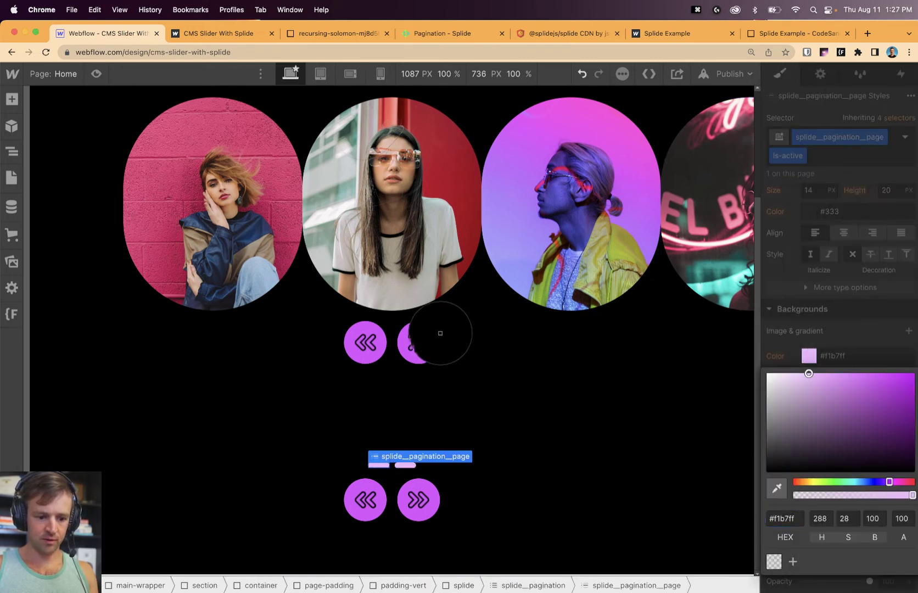
click(431, 340)
click(800, 328)
click(583, 364)
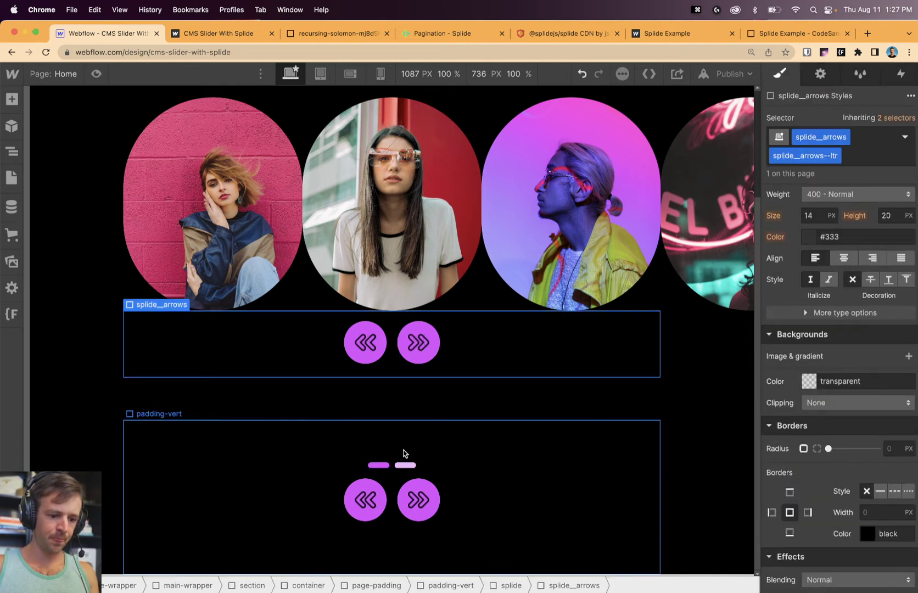
Duplicate the splide__pagination list into the upper slider and place it between splide__track and splide__arrows.
click(390, 465)
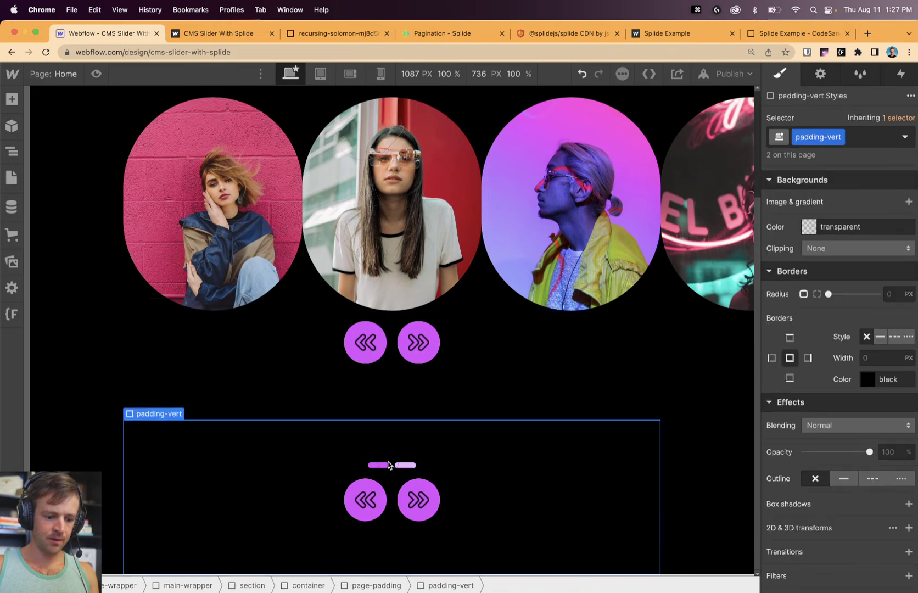
click(394, 465)
drag(393, 466, 395, 327)
click(517, 362)
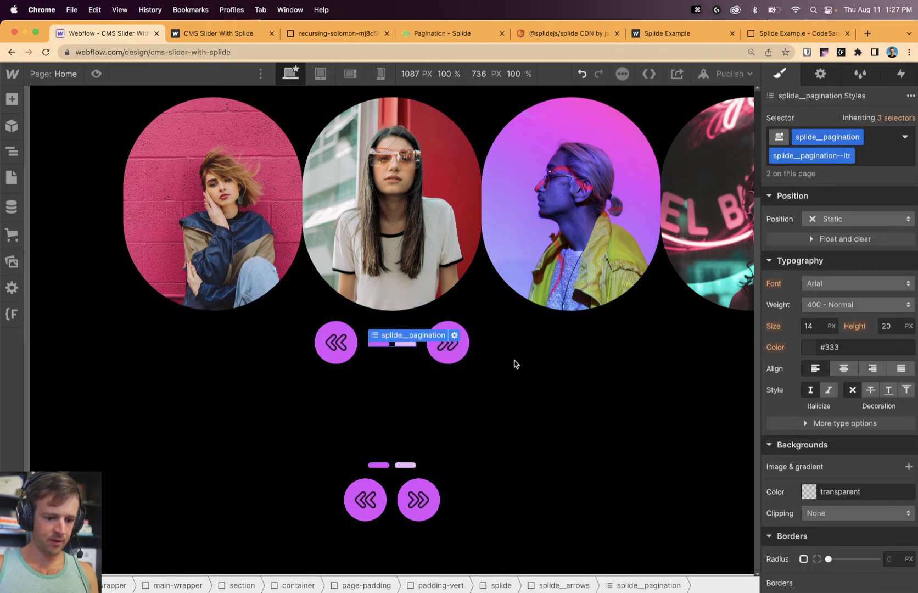
click(12, 152)
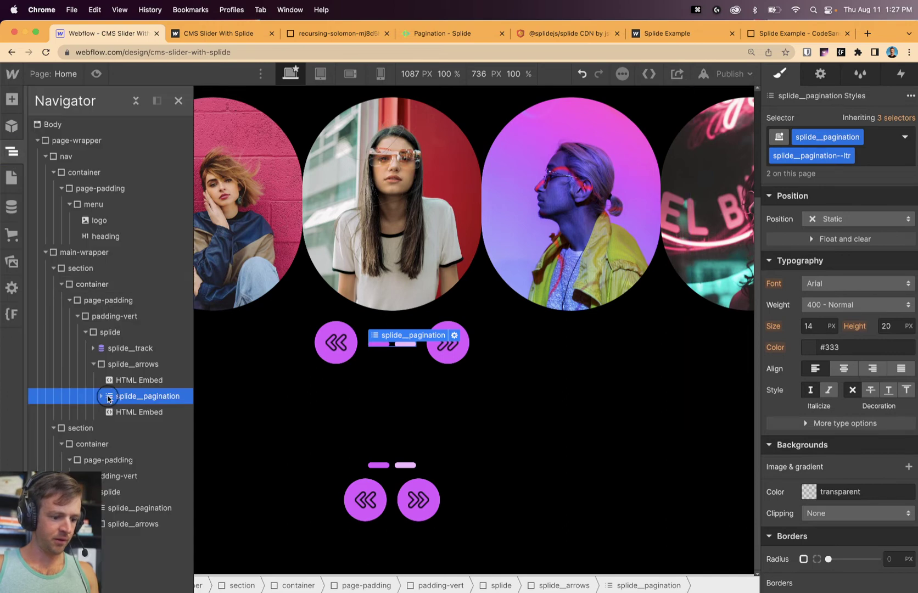
drag(108, 398, 118, 363)
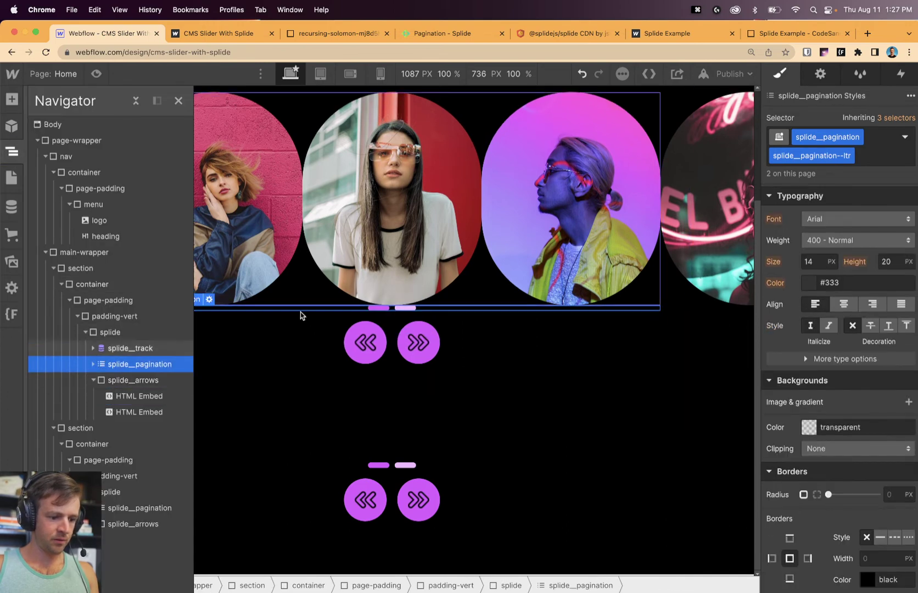
Set the top padding of the splide__pagination list to 1 rem after trying 0.5 rem.
scroll(841, 253, up, 5)
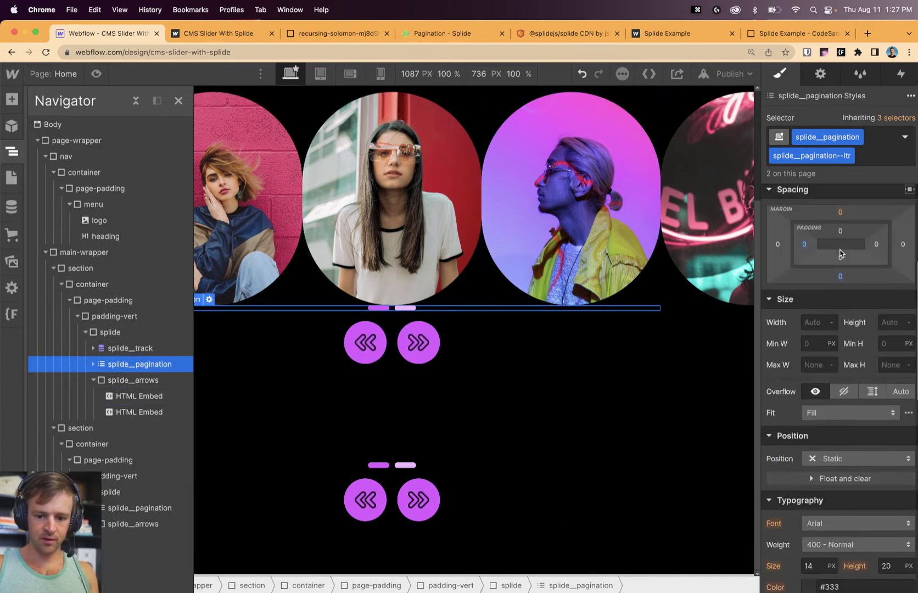
click(840, 231)
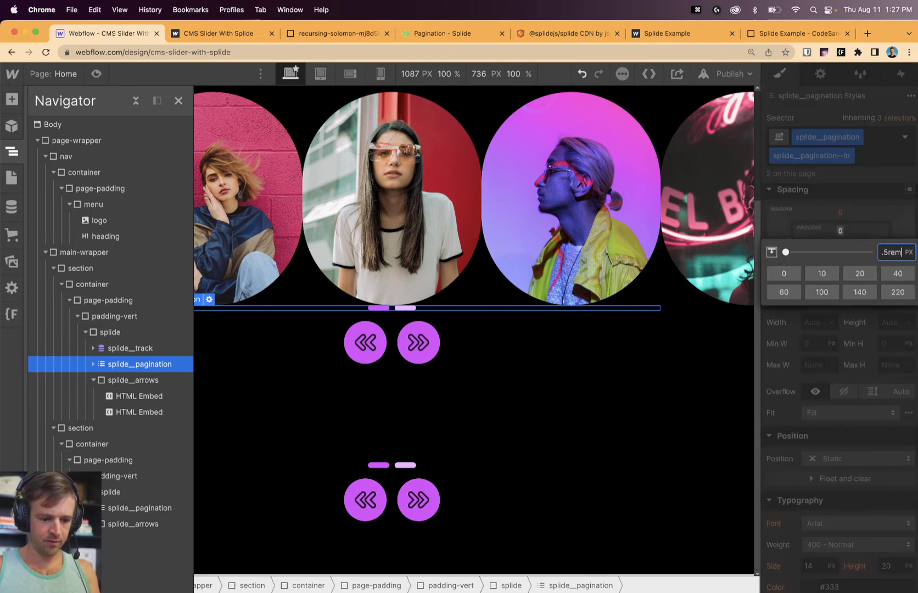
key(Return)
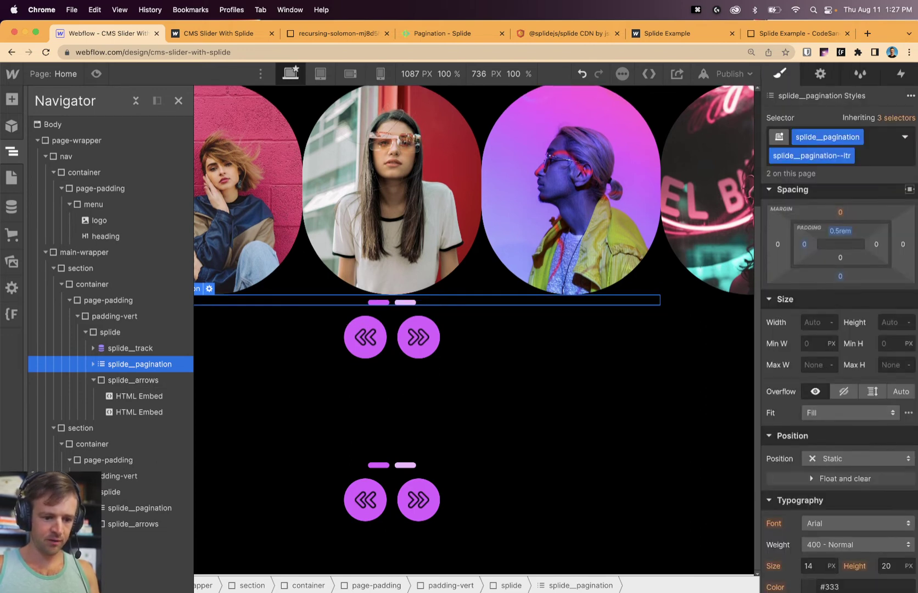
click(837, 233)
text(1rem)
key(Return)
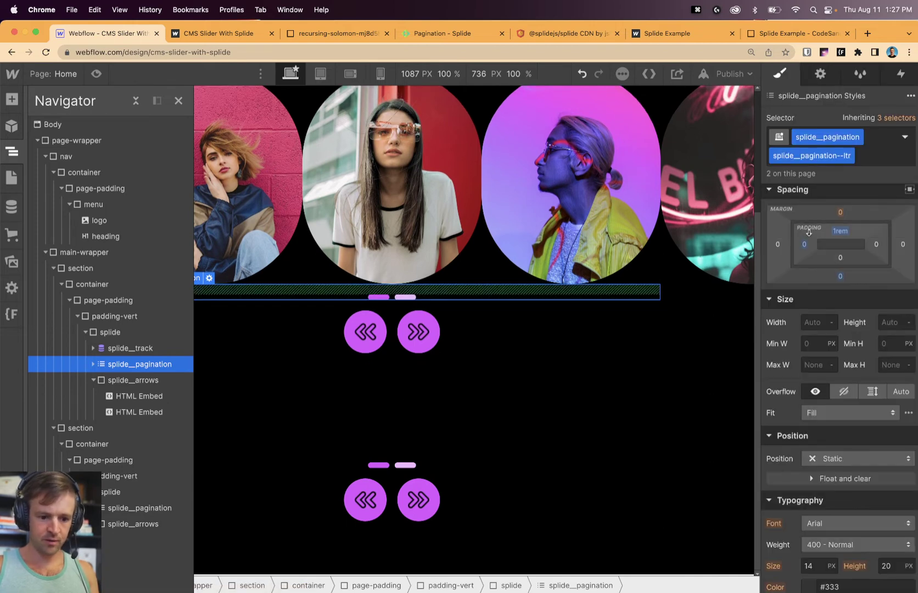
Publish the site to its webflow.io domain and reload the live CMS Slider With Splide page.
click(730, 74)
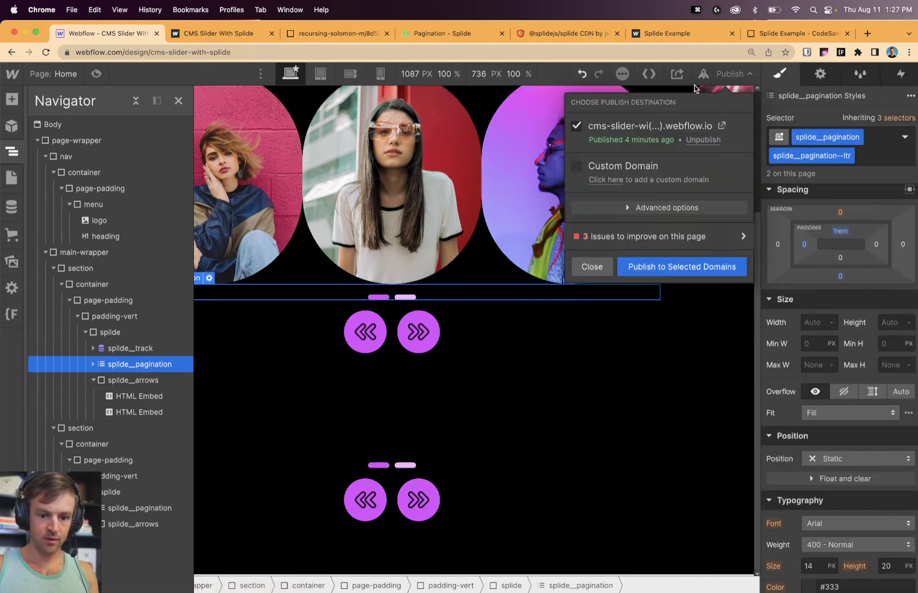
click(684, 267)
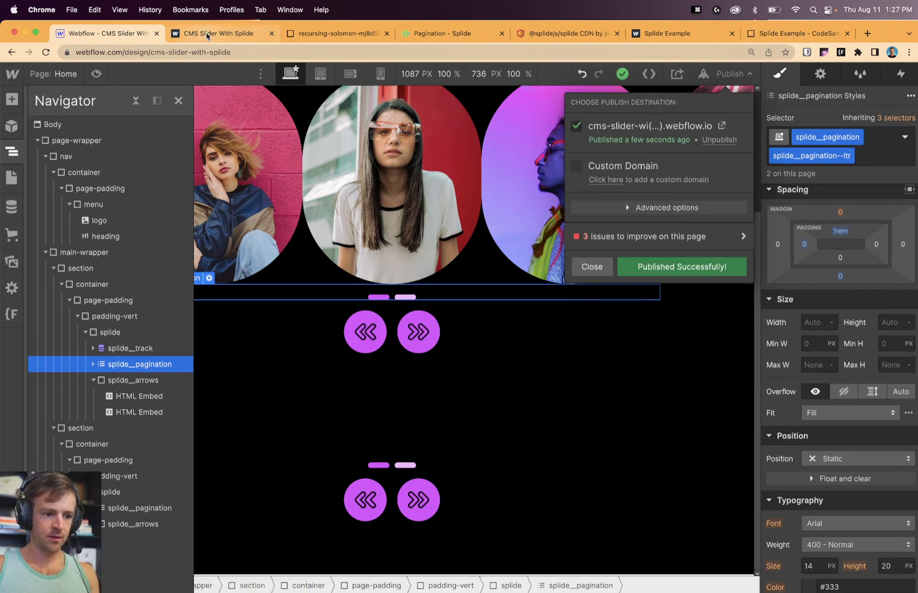
click(206, 34)
key(super+r)
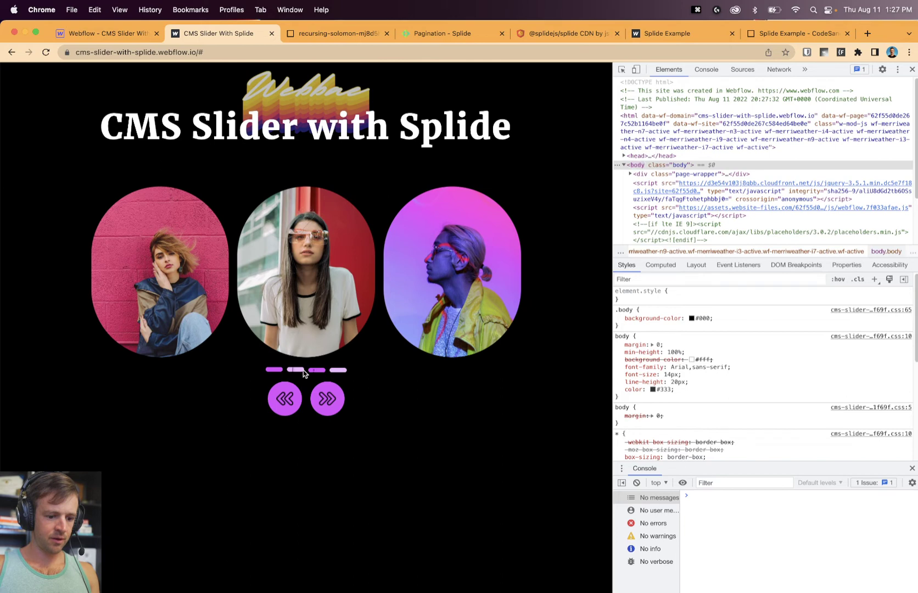
Test the pagination bars and the previous and next arrows on the live slider.
click(337, 371)
click(318, 371)
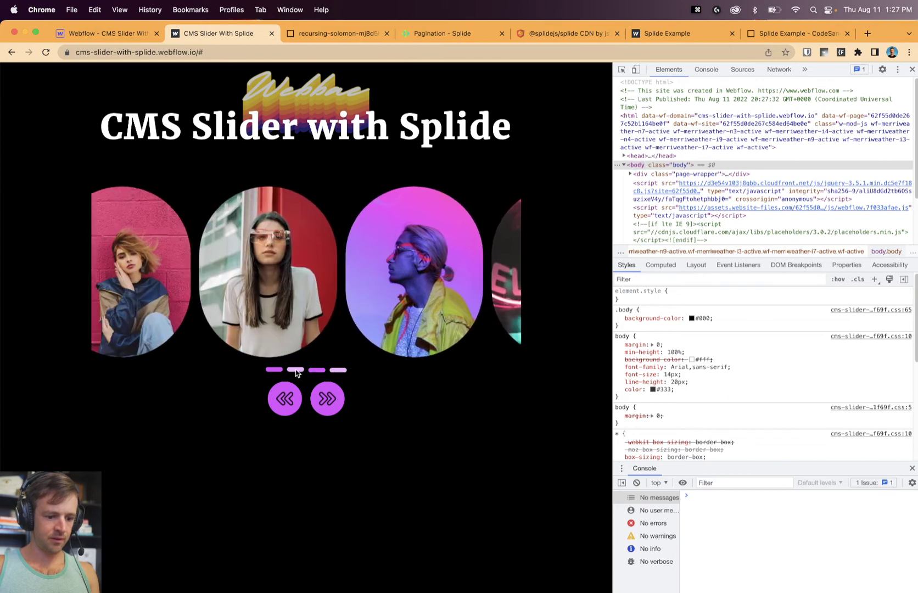
click(322, 395)
click(296, 402)
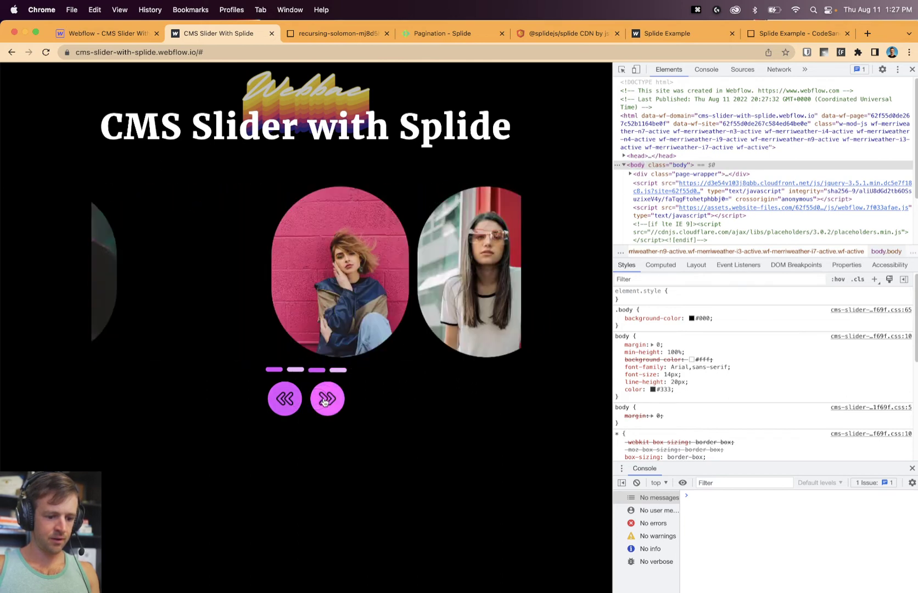
click(326, 402)
click(327, 398)
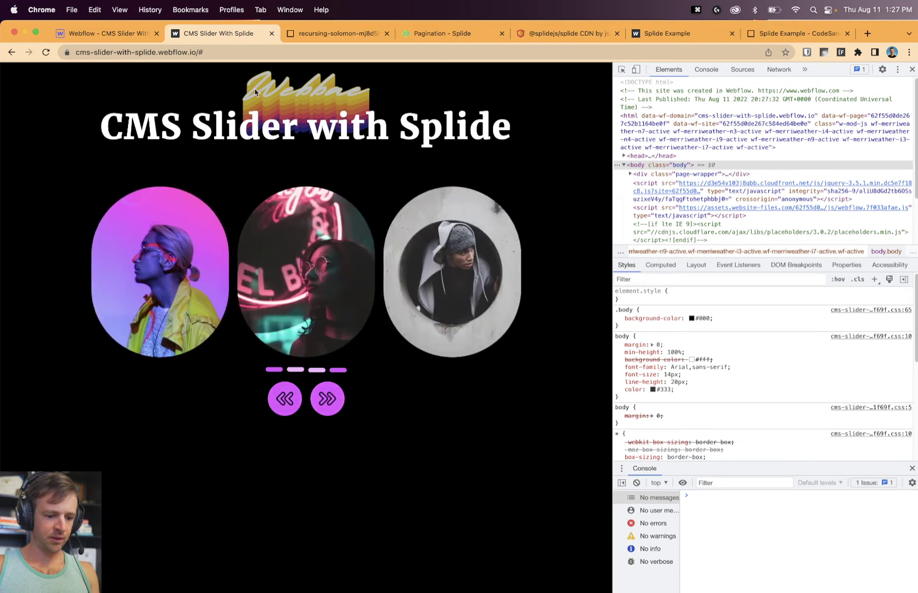
Return to the Webflow Designer and delete the splide__pagination list from the upper slider.
click(105, 33)
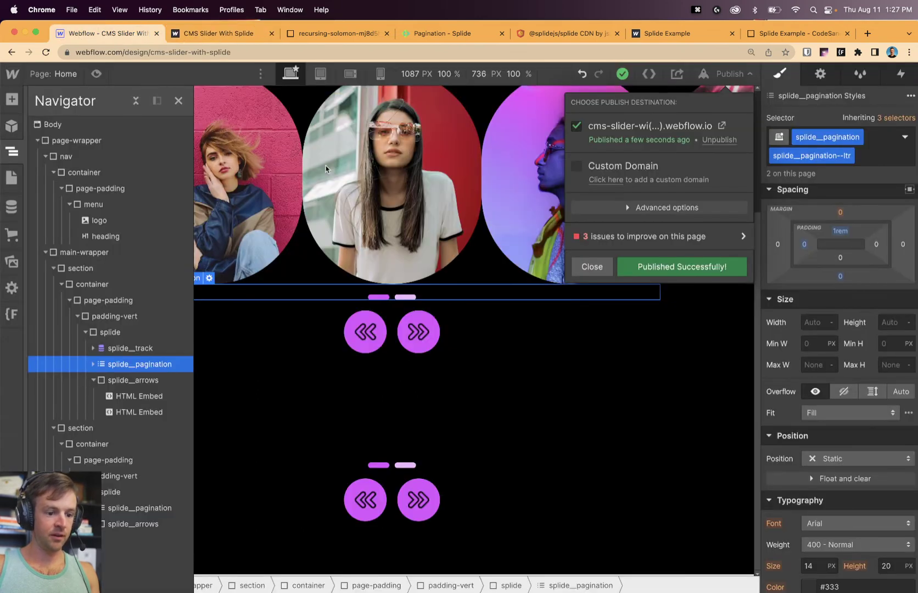
click(579, 280)
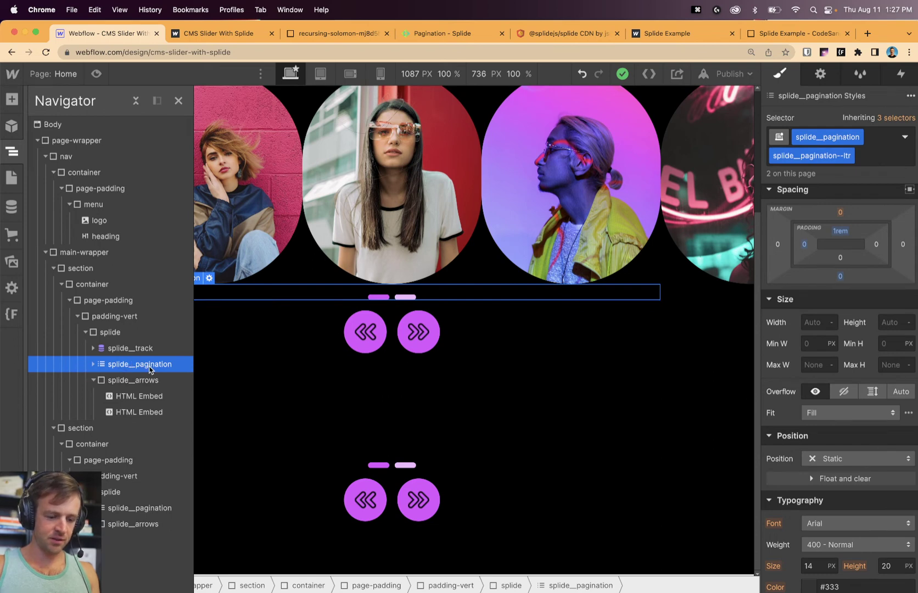
key(Delete)
Republish the site to its webflow.io domain and refresh the live slider page.
click(732, 73)
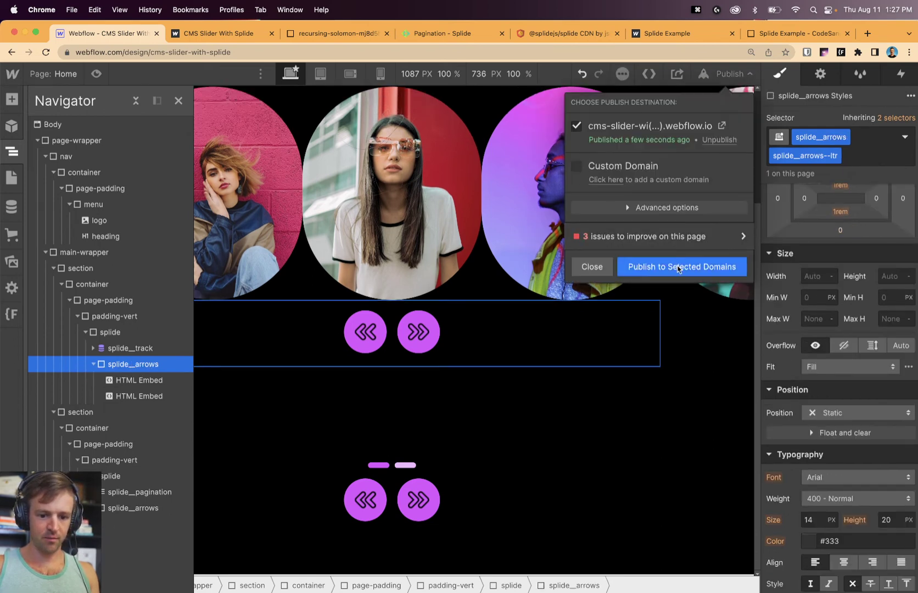
click(679, 267)
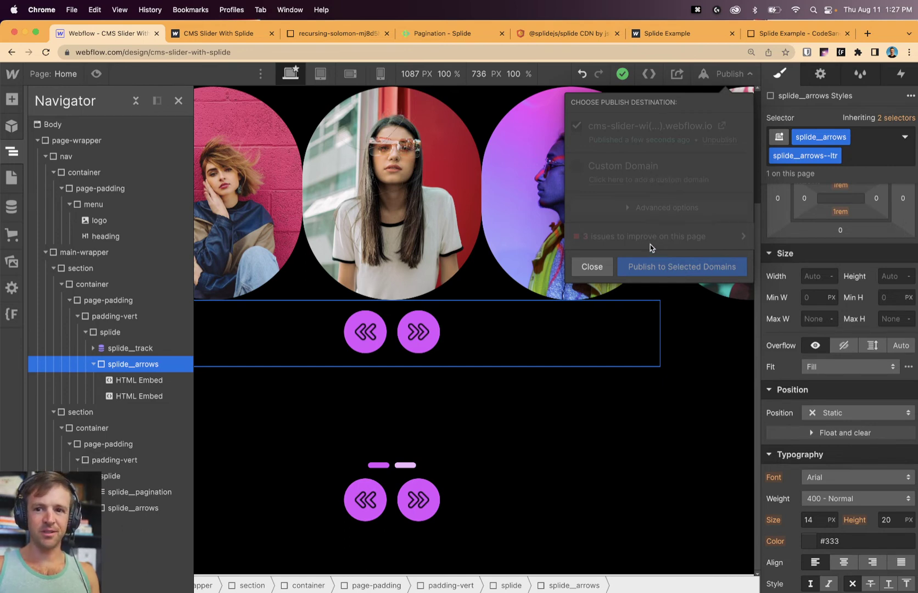
click(226, 34)
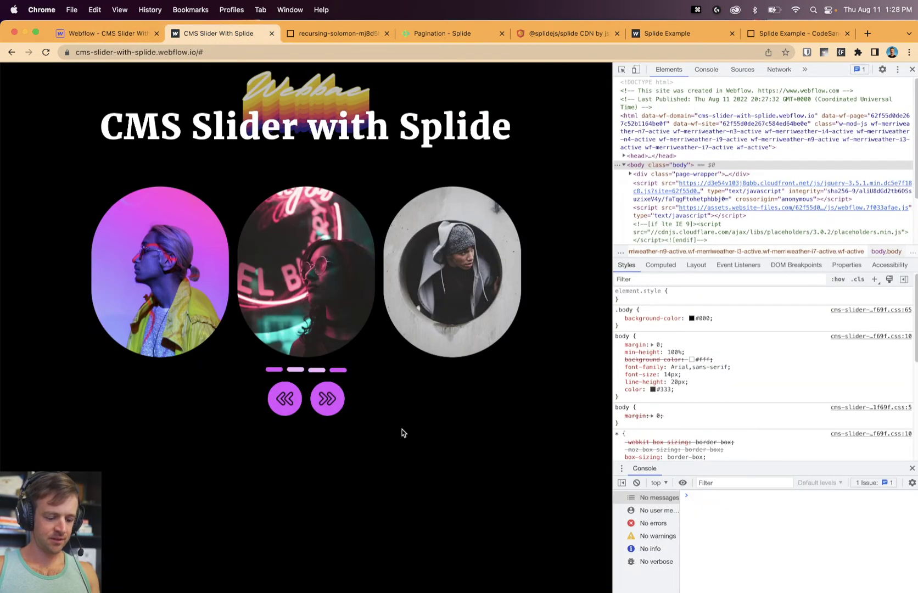
key(super+r)
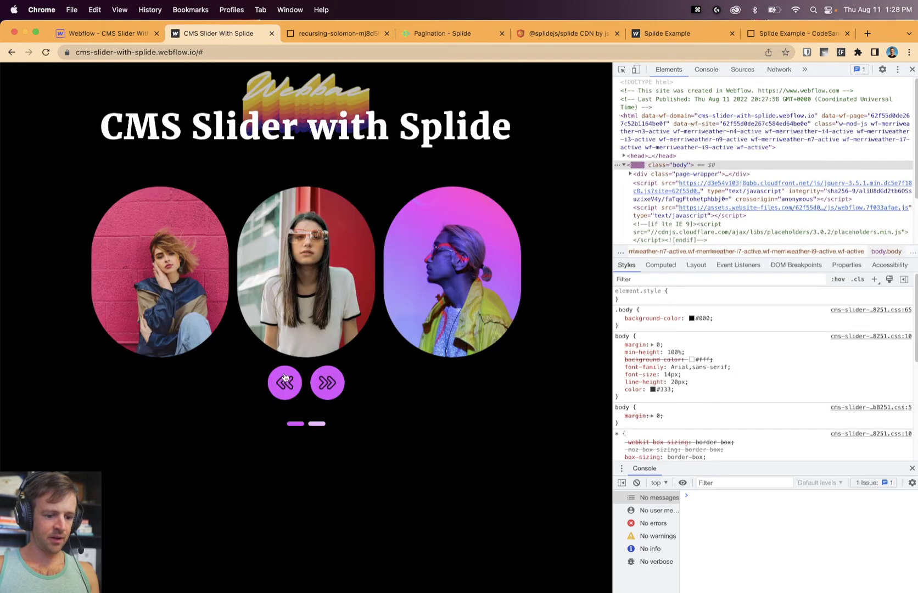
Check on the live page that each of the two pagination bars moves the slider.
click(317, 424)
click(298, 424)
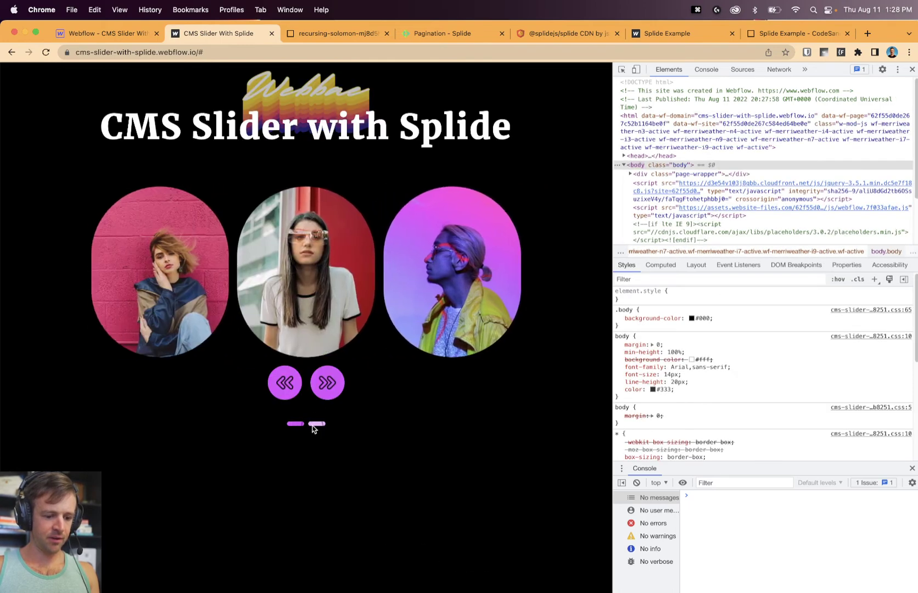
click(317, 424)
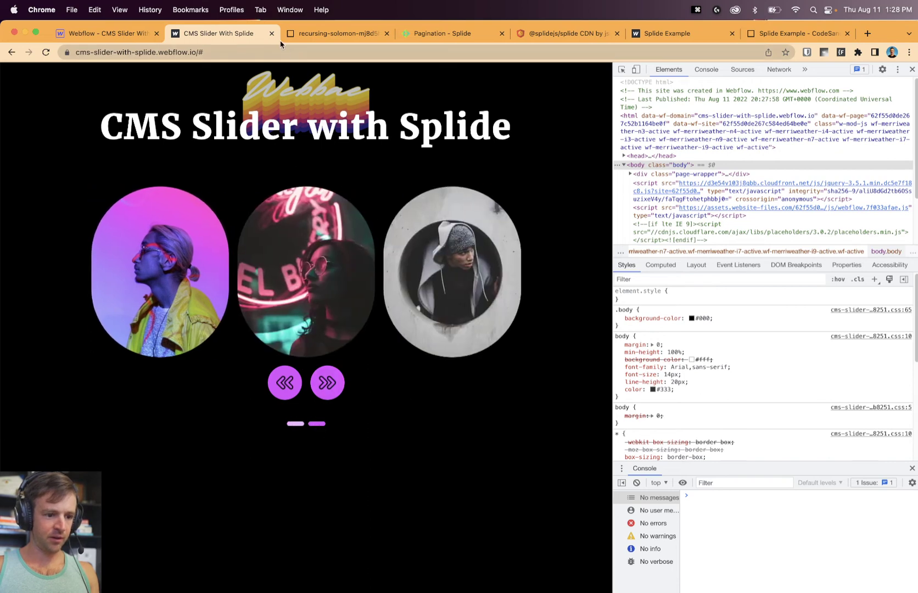
Go back to the Webflow Designer, dismiss the publish dialog and select the upper section's splide element.
click(86, 34)
click(594, 271)
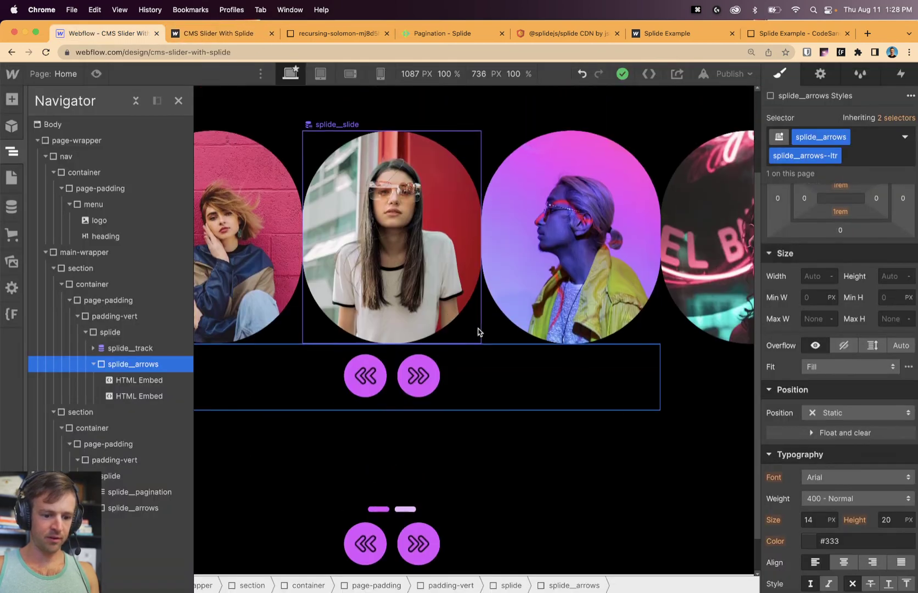
click(118, 348)
click(117, 336)
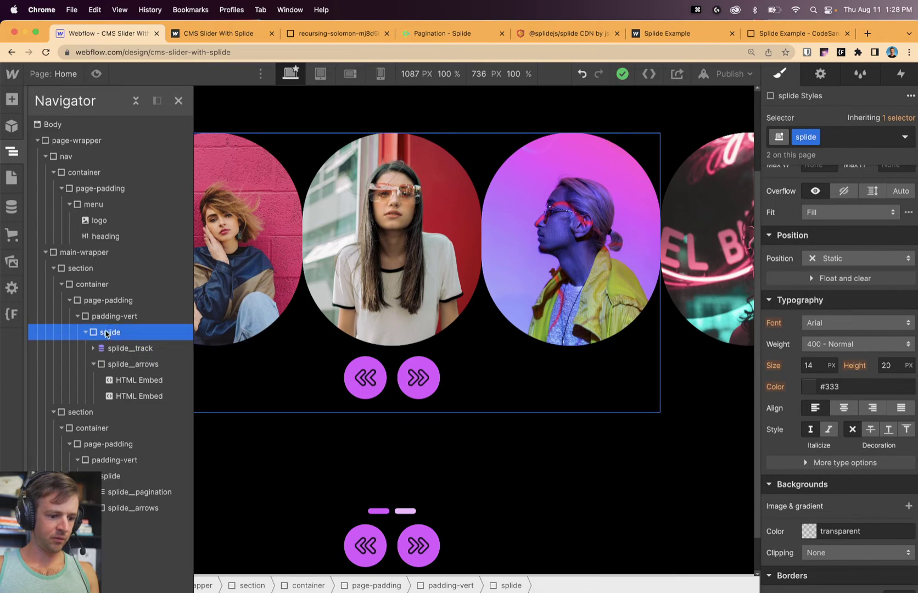
Inspect the live page's splide element to see where splide__pagination is inserted, and return to the Webflow Designer.
click(246, 34)
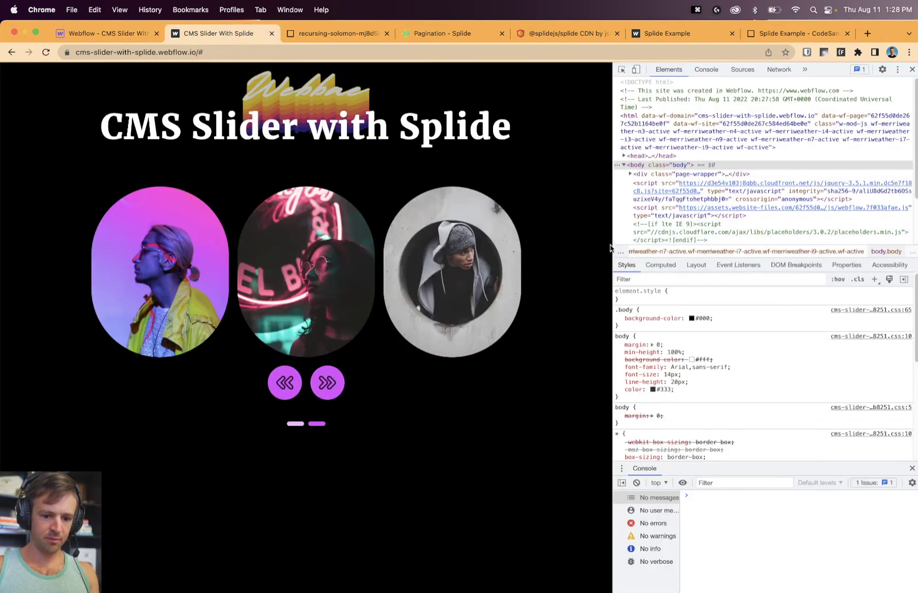
drag(613, 240, 546, 240)
key(super+shift+c)
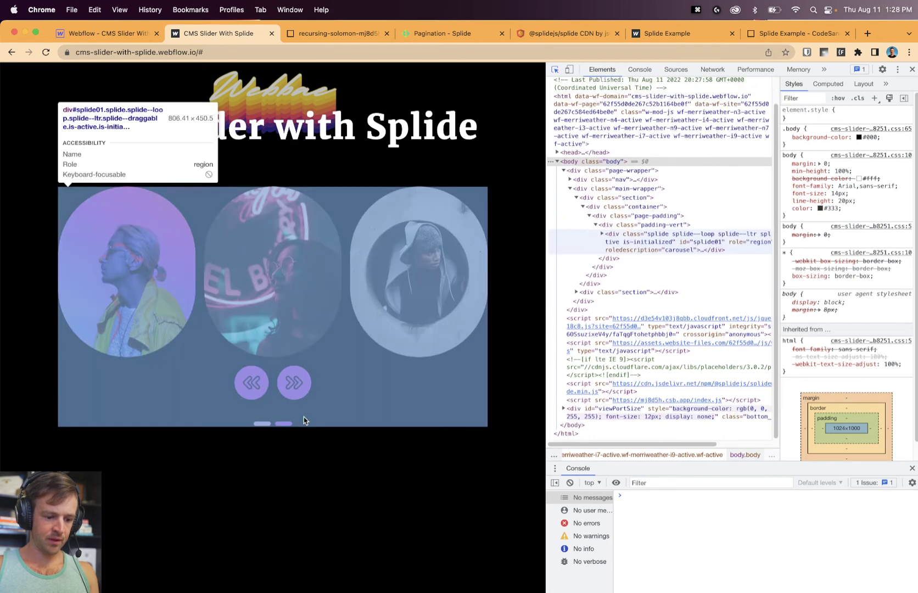
click(304, 416)
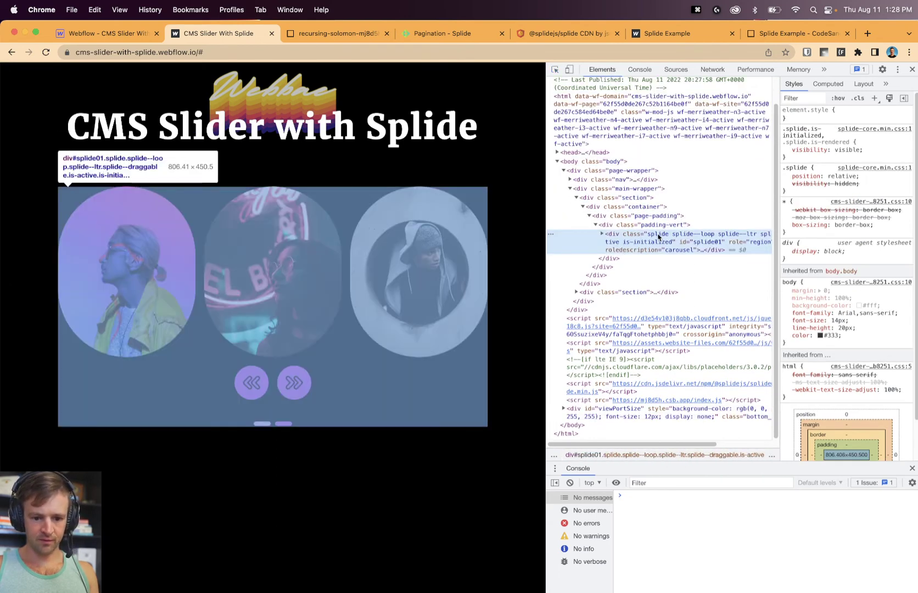
click(602, 235)
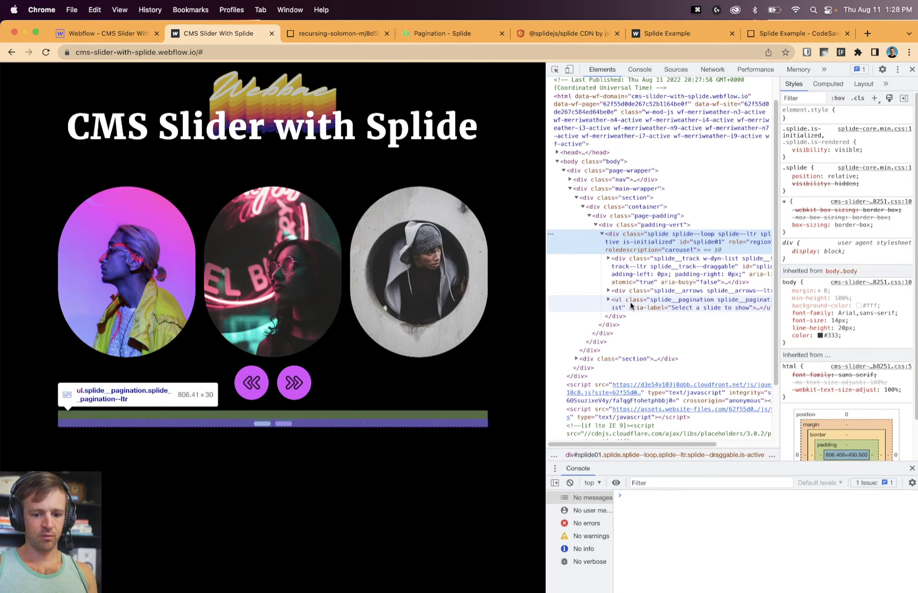
click(119, 33)
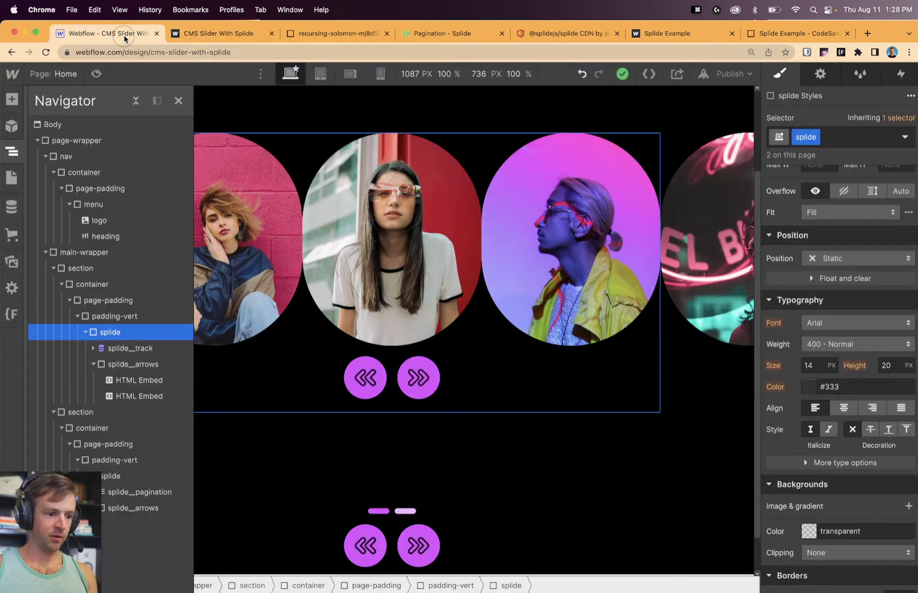
Make the upper section's splide element a vertical flex container with its children centred on both axes.
click(137, 347)
scroll(822, 312, up, 5)
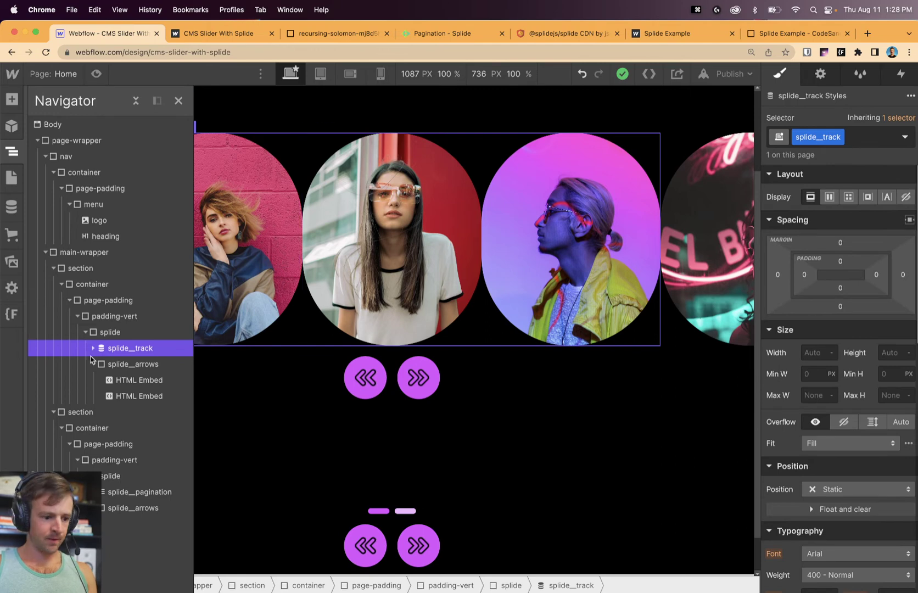
click(110, 332)
click(830, 198)
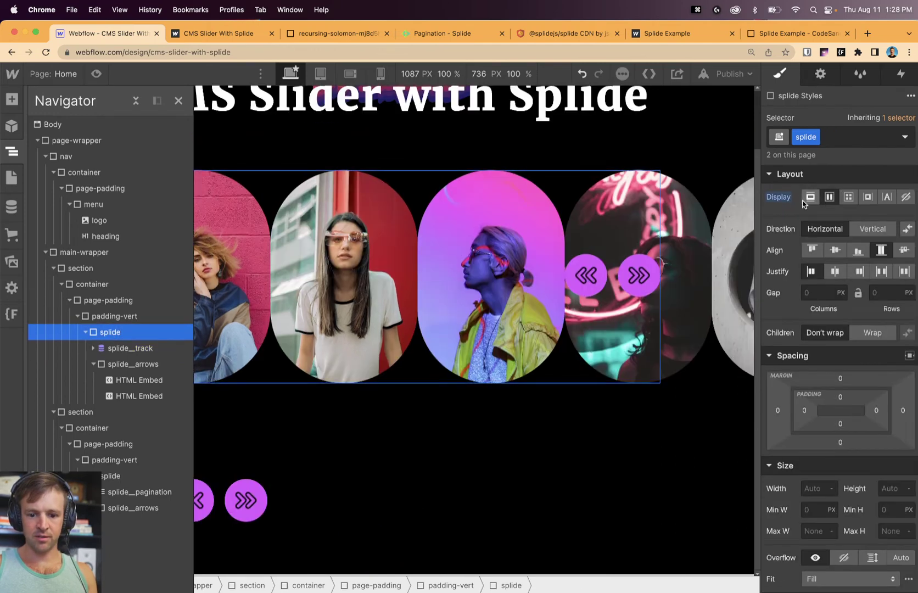
click(869, 231)
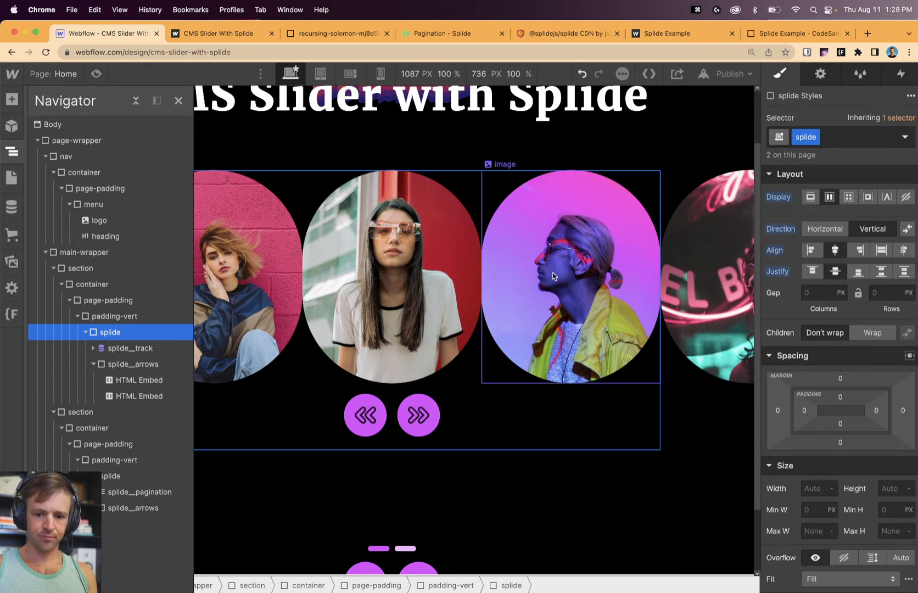
Set the flex order of splide__track to First and of splide__arrows to Last.
click(116, 349)
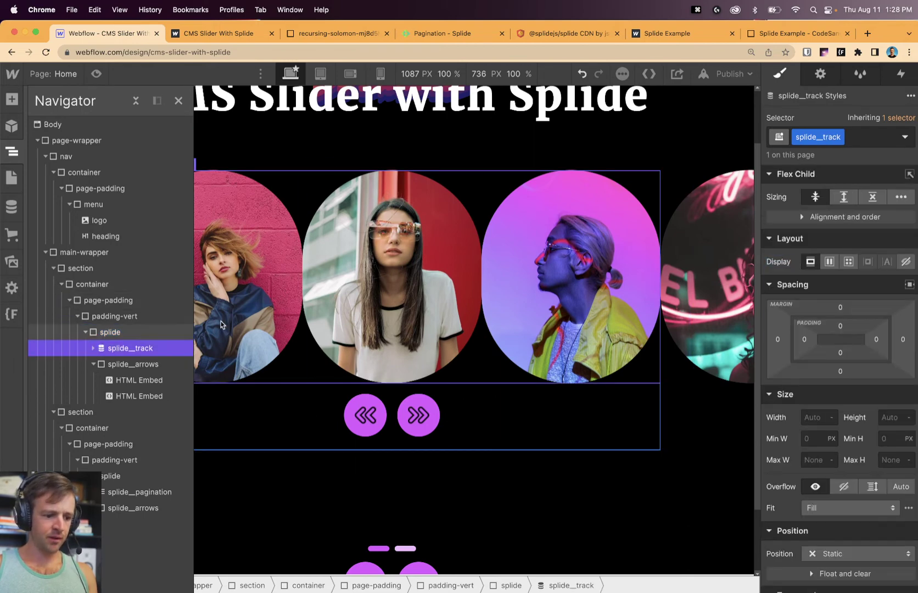
click(854, 217)
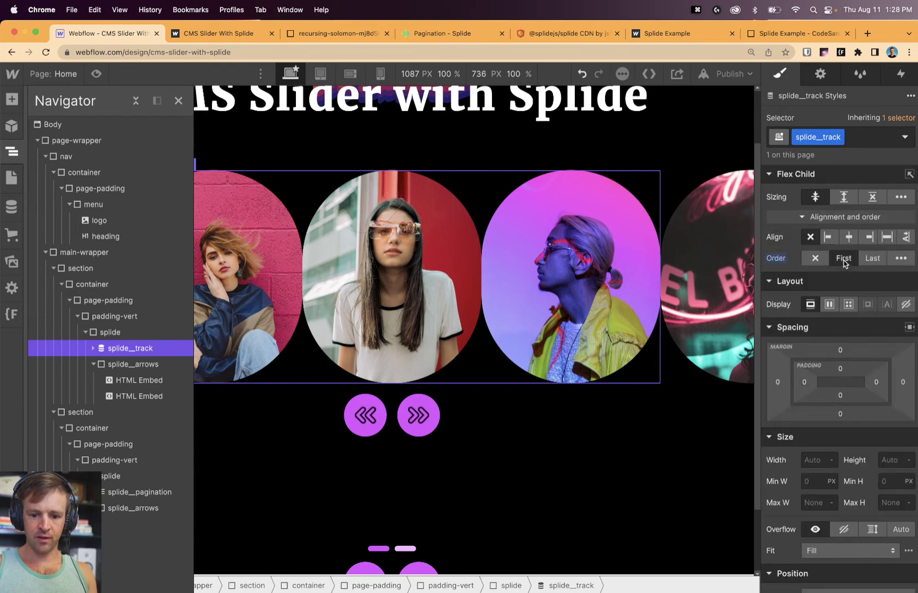
click(137, 365)
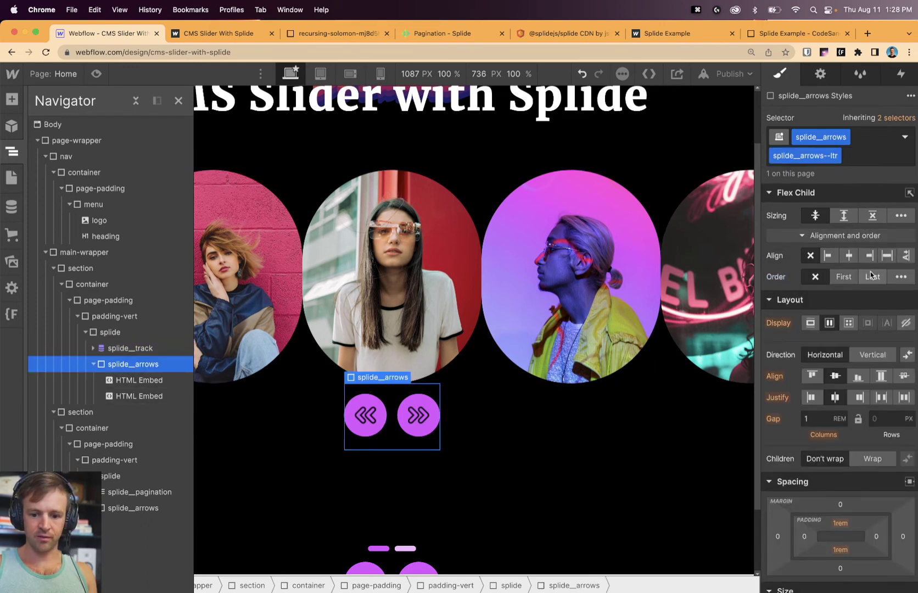
click(93, 364)
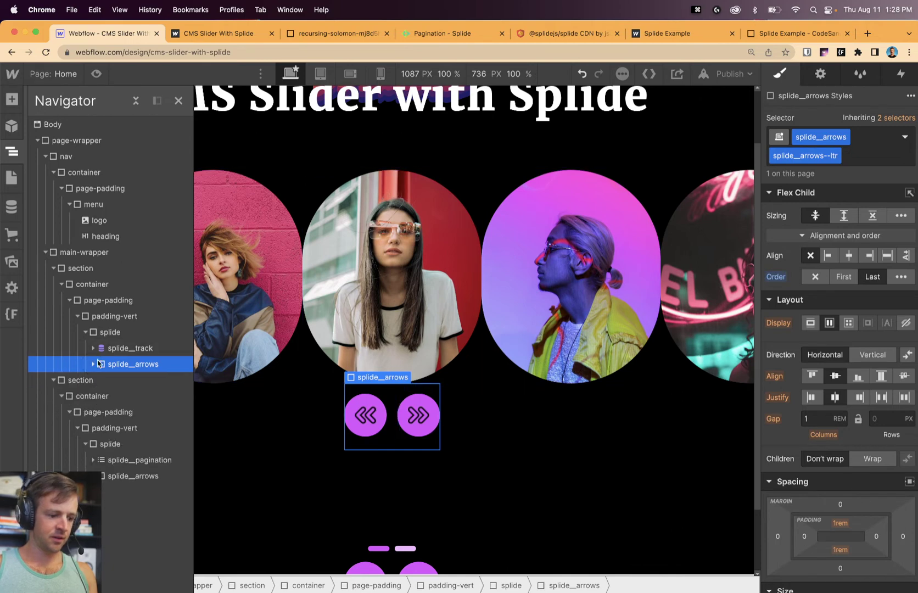
Publish the site to its webflow.io domain and refresh the live slider page.
click(733, 77)
click(648, 267)
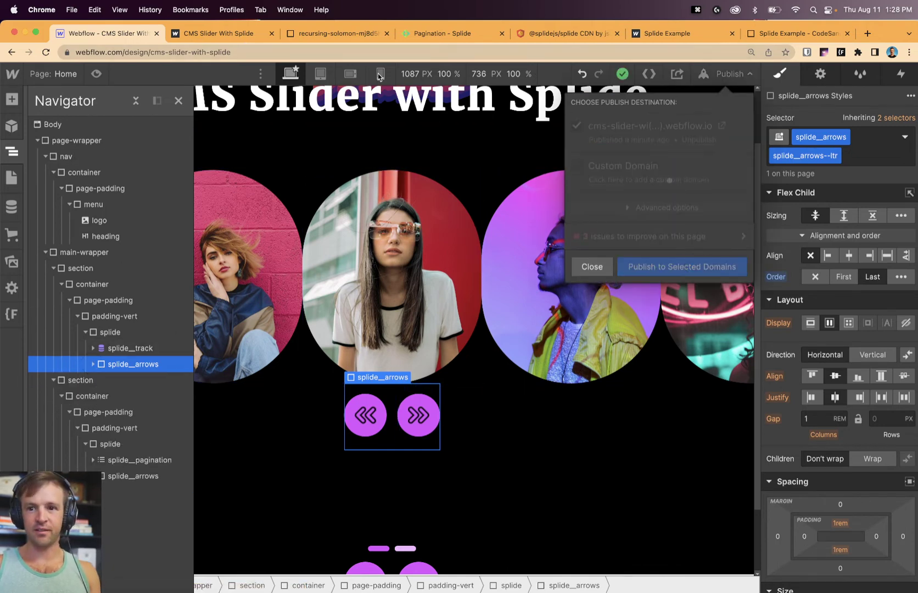
click(235, 42)
key(super+r)
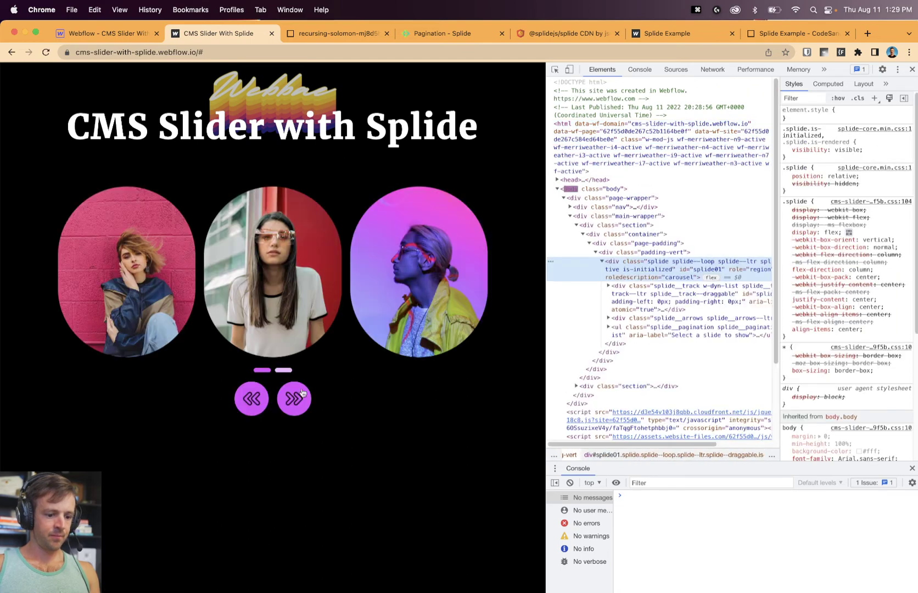
Test the live slider's previous and next arrows, with the developer tools open and again after closing them.
click(294, 400)
click(246, 402)
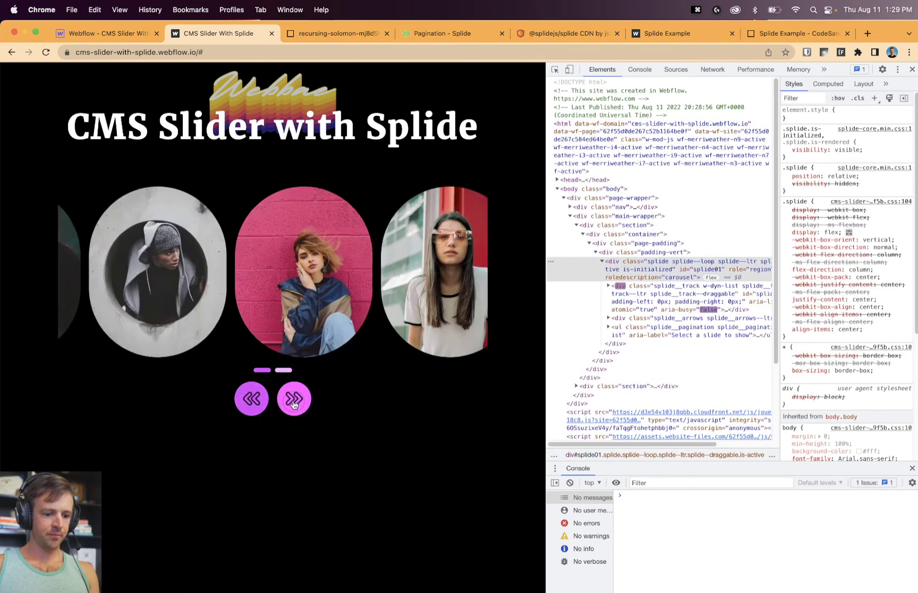
click(294, 402)
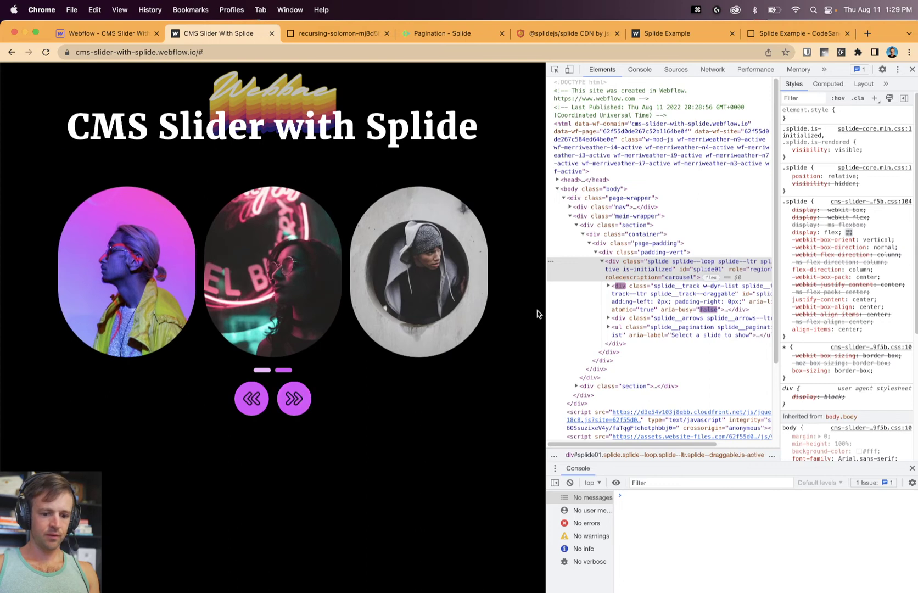
drag(546, 317, 652, 317)
key(super+alt+i)
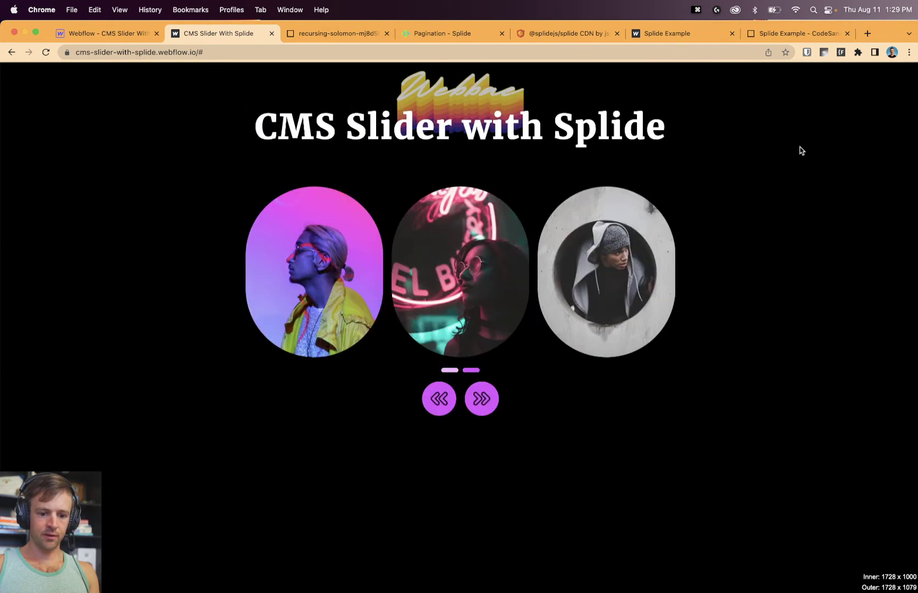
click(488, 402)
click(488, 402)
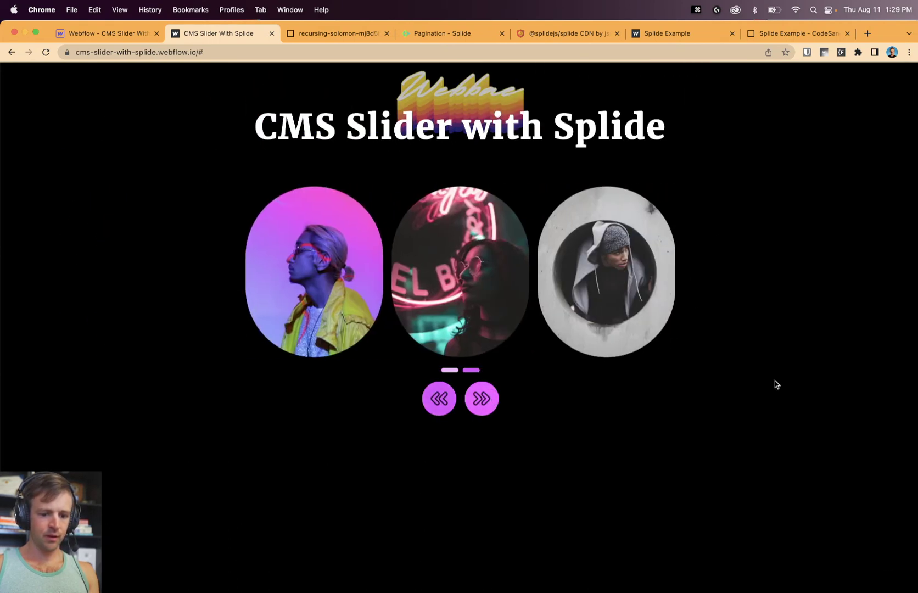
drag(916, 378, 913, 412)
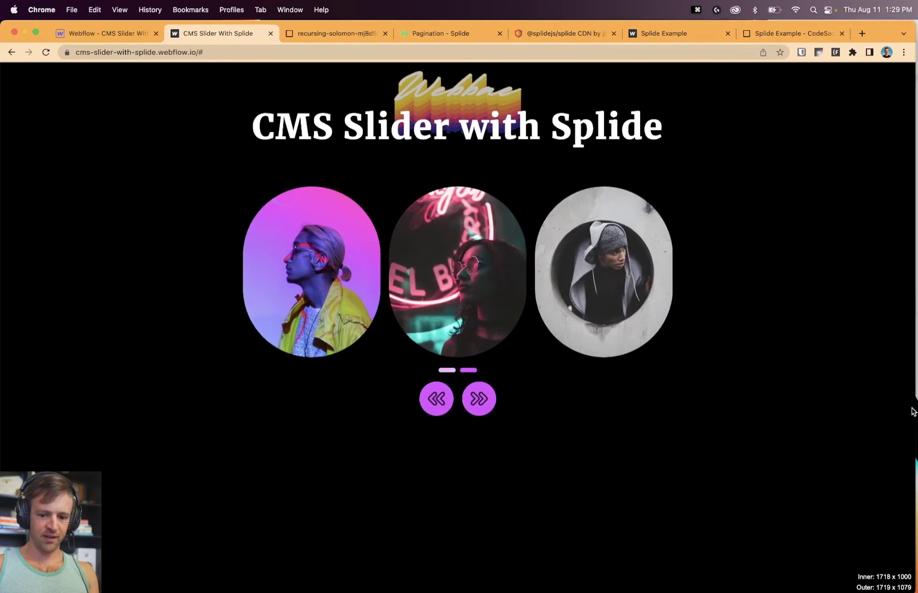
Return to the Webflow Designer and select the page heading to view its typography styles.
click(95, 35)
click(587, 267)
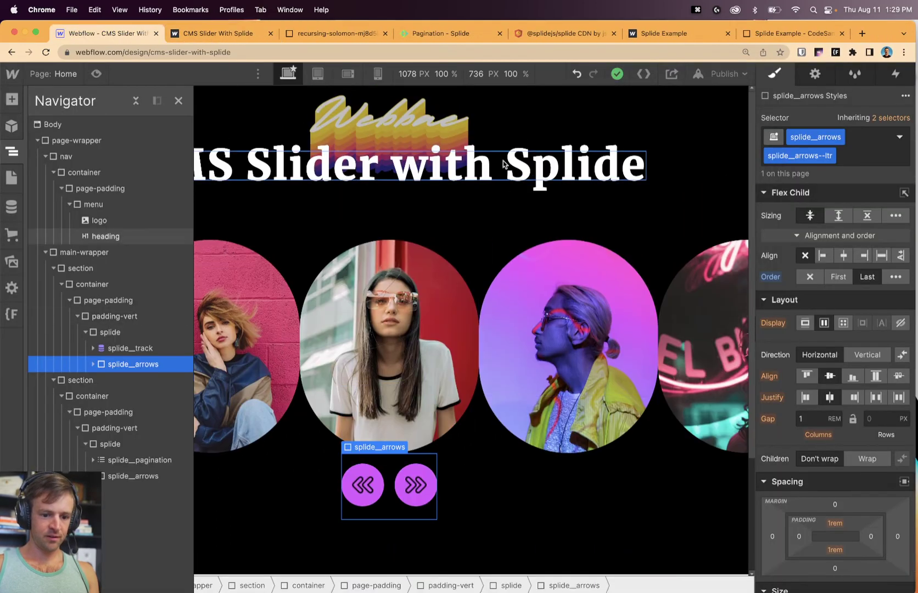
click(357, 160)
scroll(835, 278, down, 10)
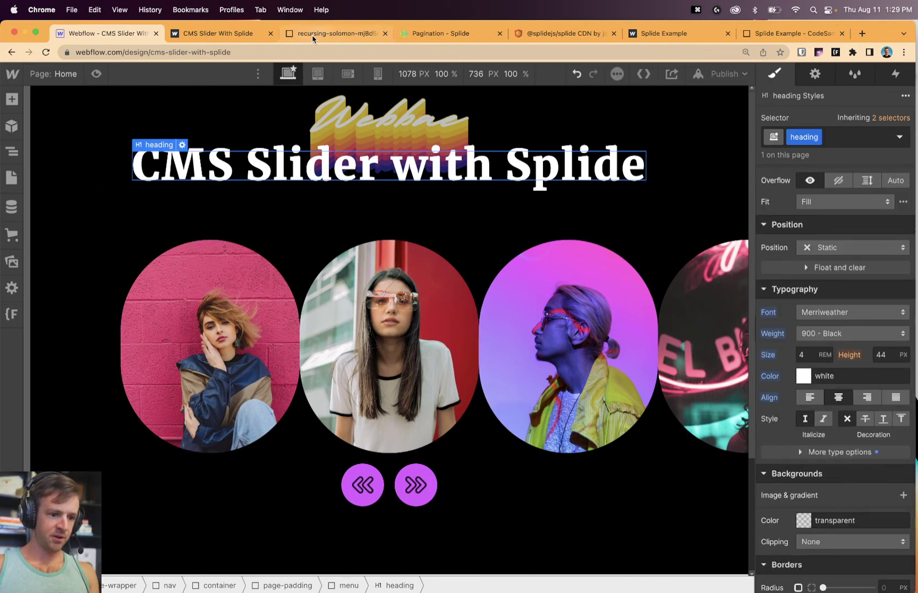
Switch to the Splide documentation's Options guide and find the explanation of the breakpoints option.
click(434, 33)
click(636, 344)
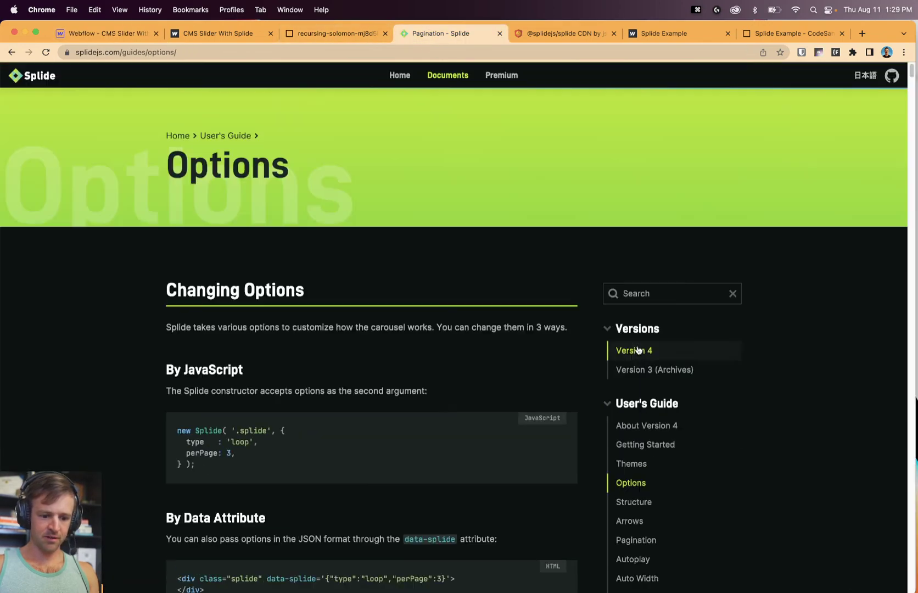
scroll(381, 361, down, 7)
scroll(574, 285, up, 2)
scroll(539, 304, up, 2)
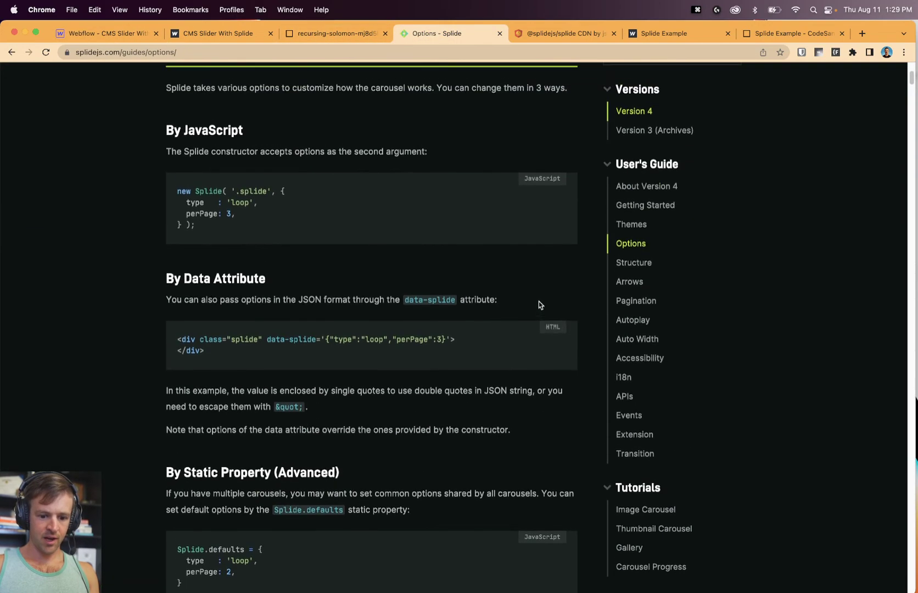
scroll(621, 296, up, 1)
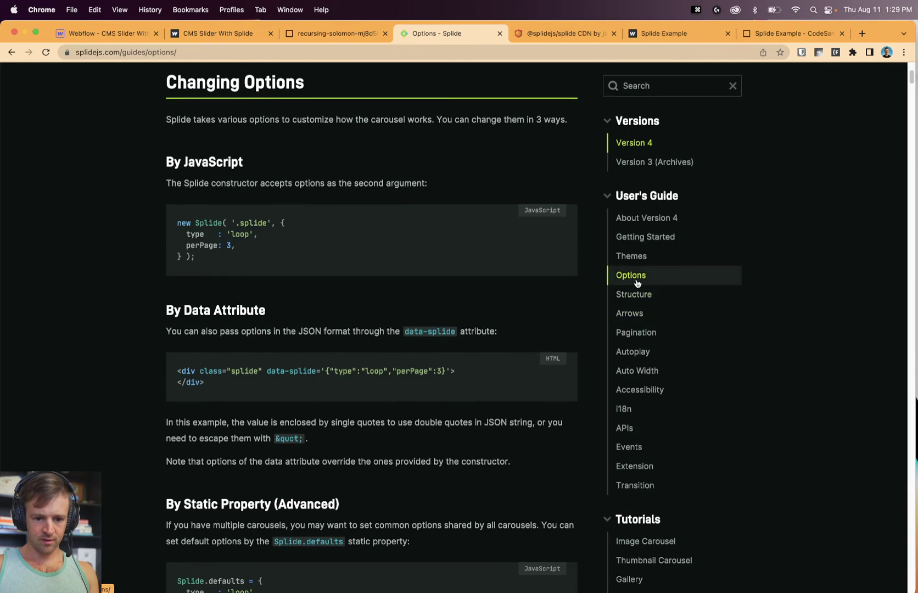
scroll(348, 349, down, 14)
scroll(266, 365, down, 12)
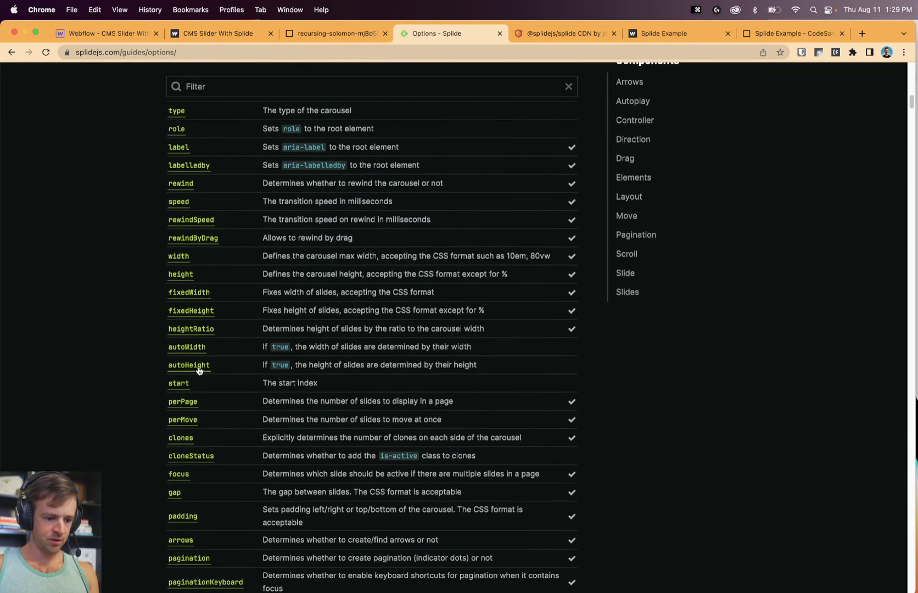
scroll(194, 324, down, 15)
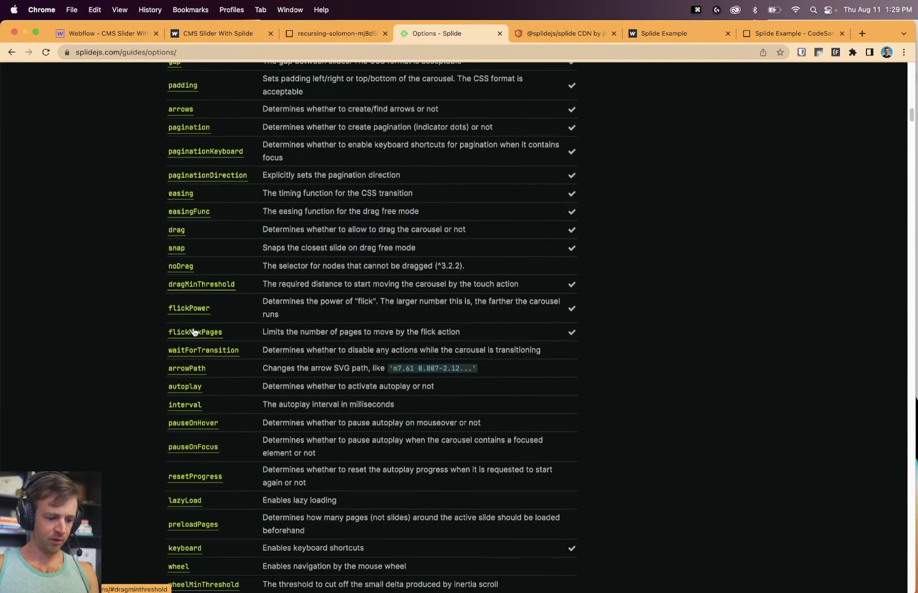
scroll(195, 339, down, 8)
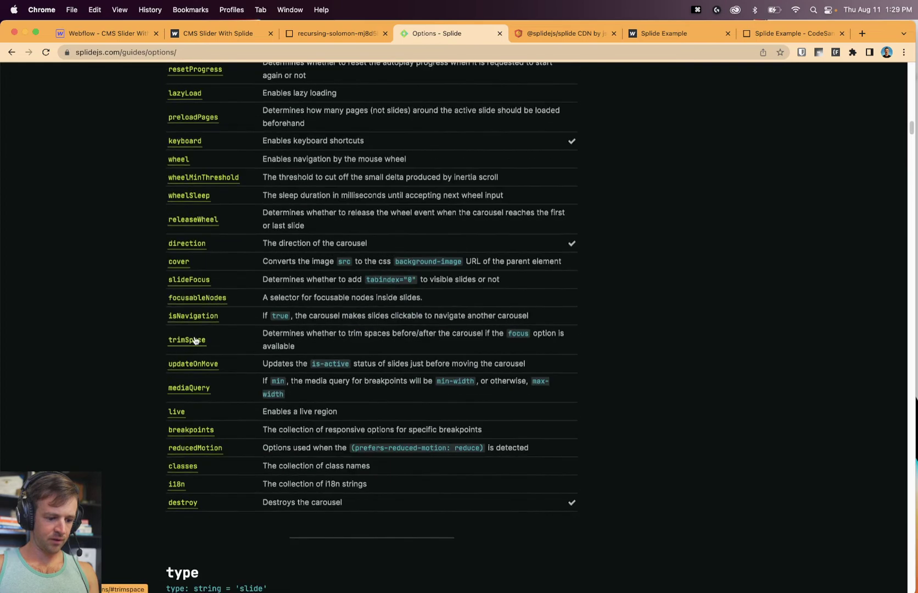
click(191, 433)
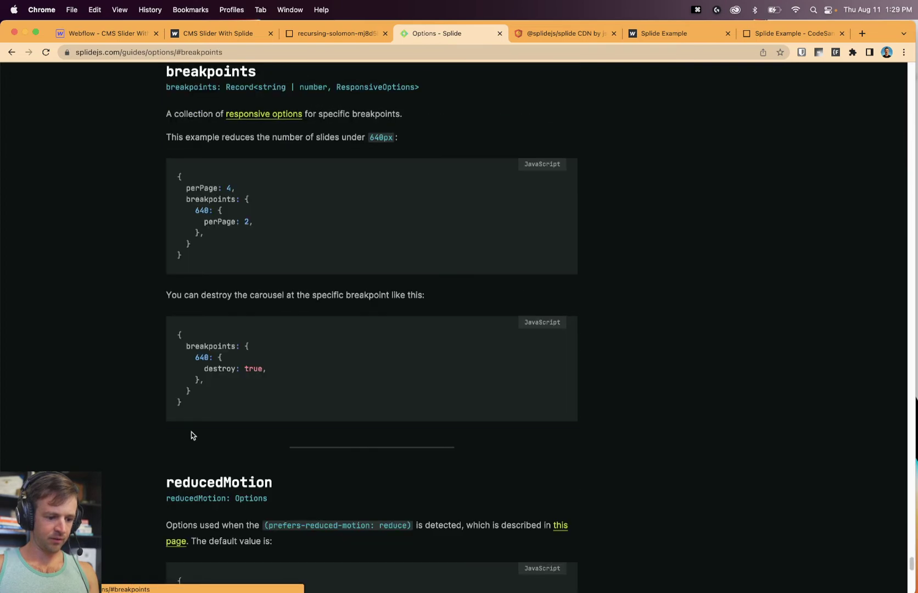
scroll(275, 281, up, 1)
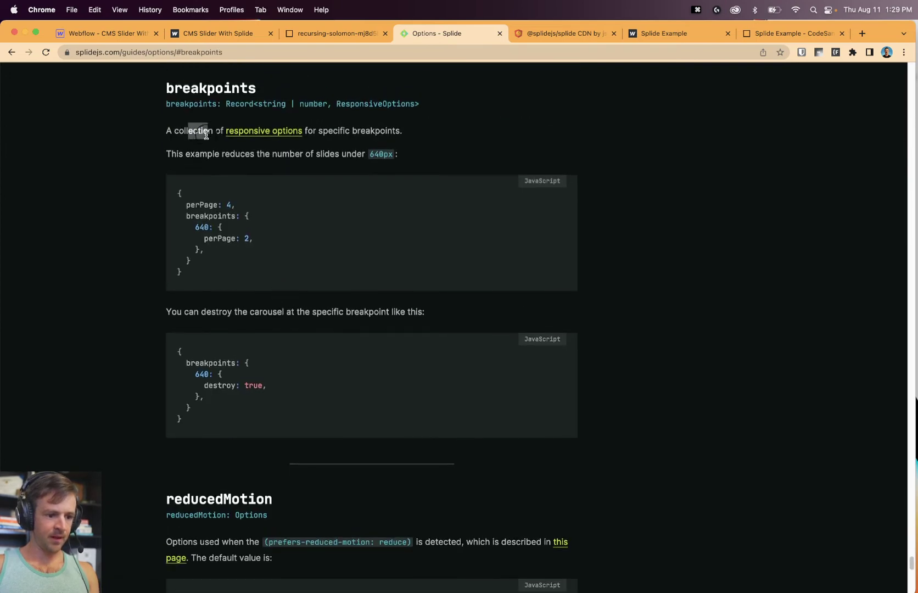
Copy the breakpoints block from the 640px example and paste it below speed: 500 in CodeSandbox's index.js.
drag(206, 135, 335, 150)
click(288, 209)
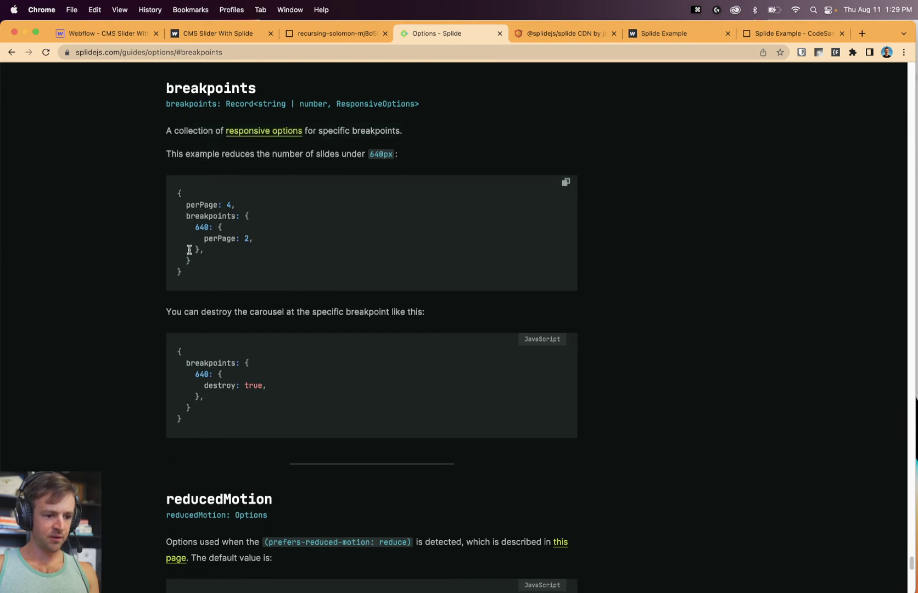
drag(198, 252, 187, 219)
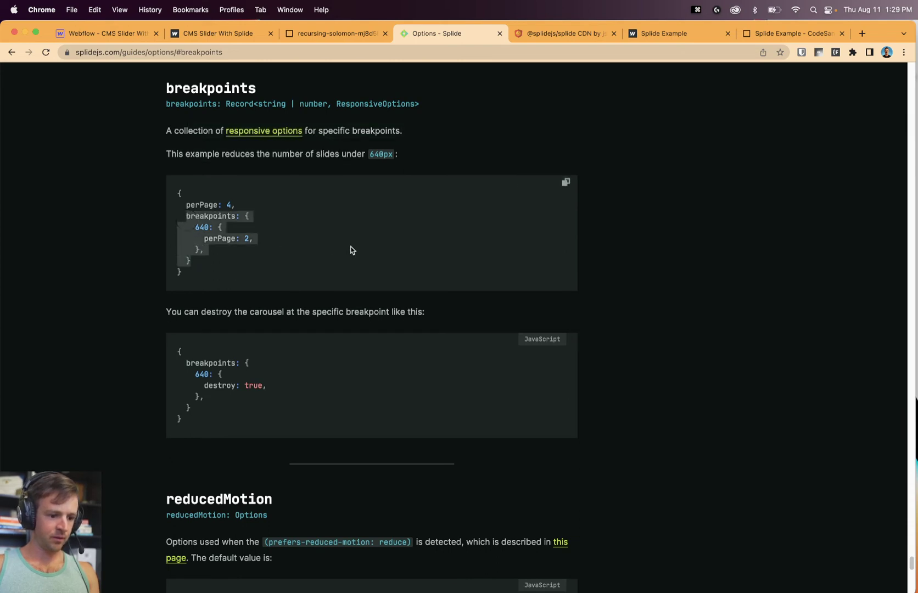
key(super+c)
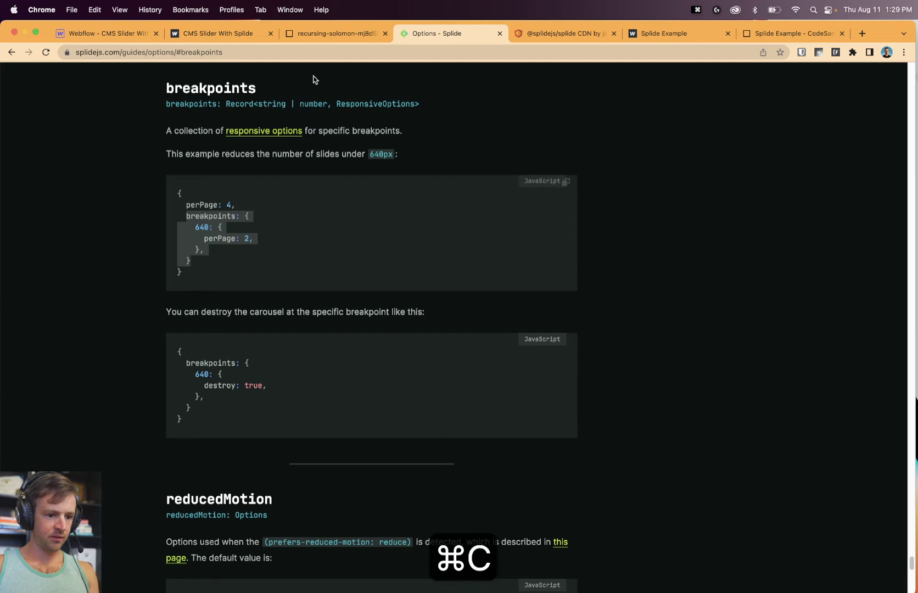
click(311, 39)
click(301, 206)
click(296, 177)
key(Return)
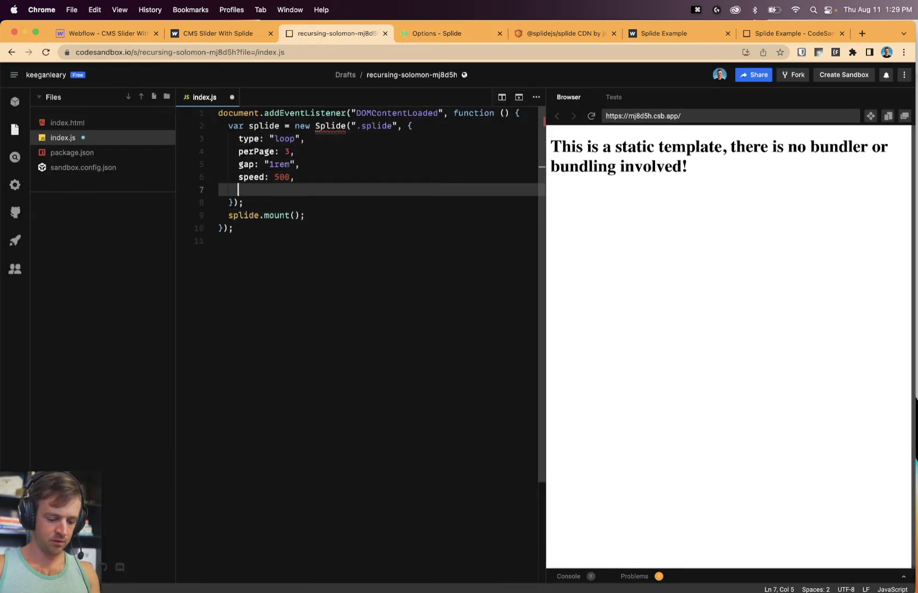
key(super+v)
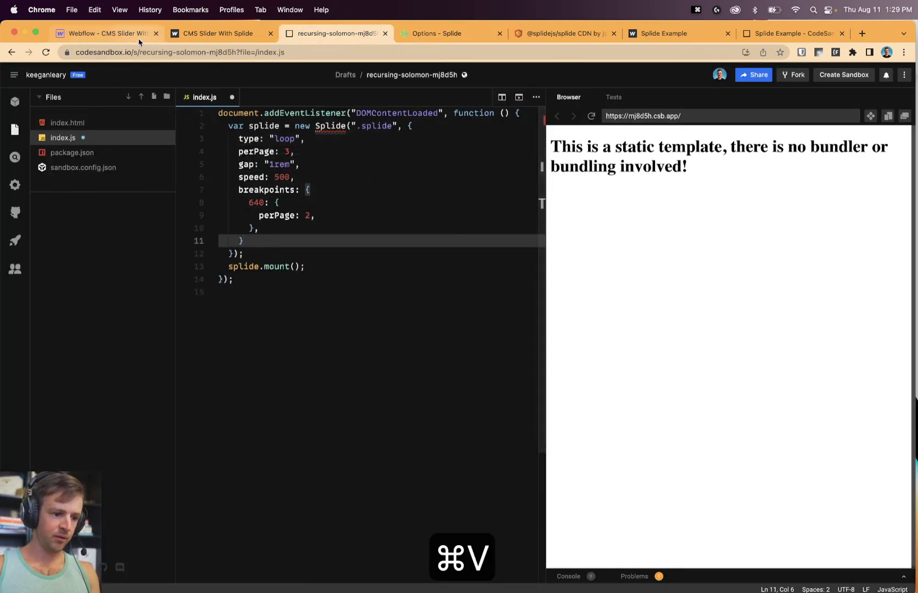
Check in the Webflow Designer which maximum widths the tablet and mobile landscape breakpoints cover.
click(104, 33)
click(320, 73)
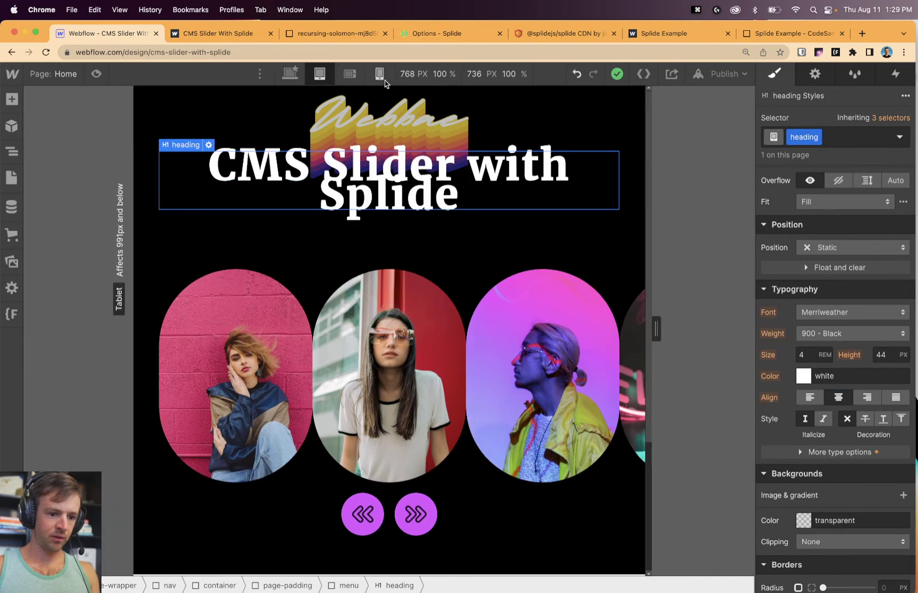
drag(657, 330, 730, 329)
click(350, 74)
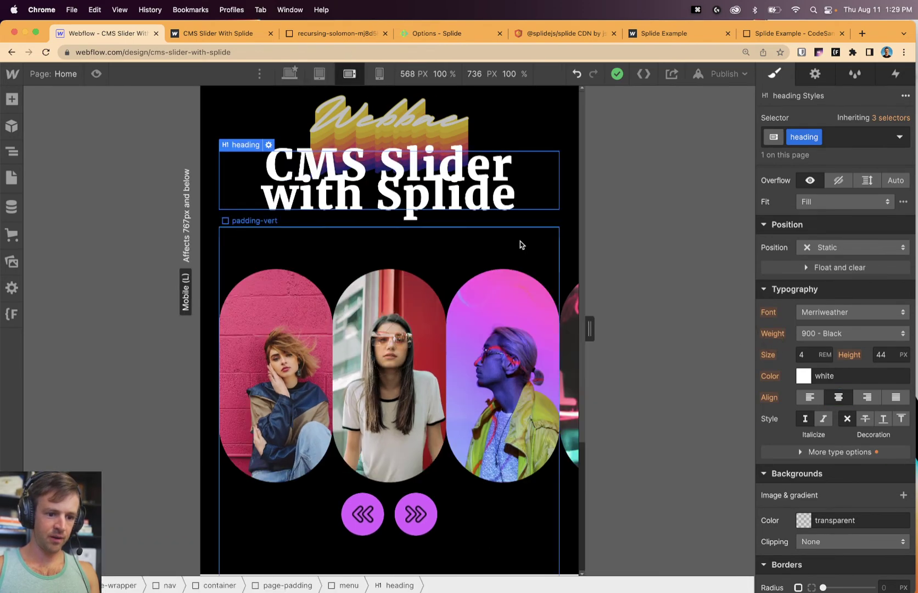
drag(589, 330, 686, 330)
drag(748, 329, 748, 329)
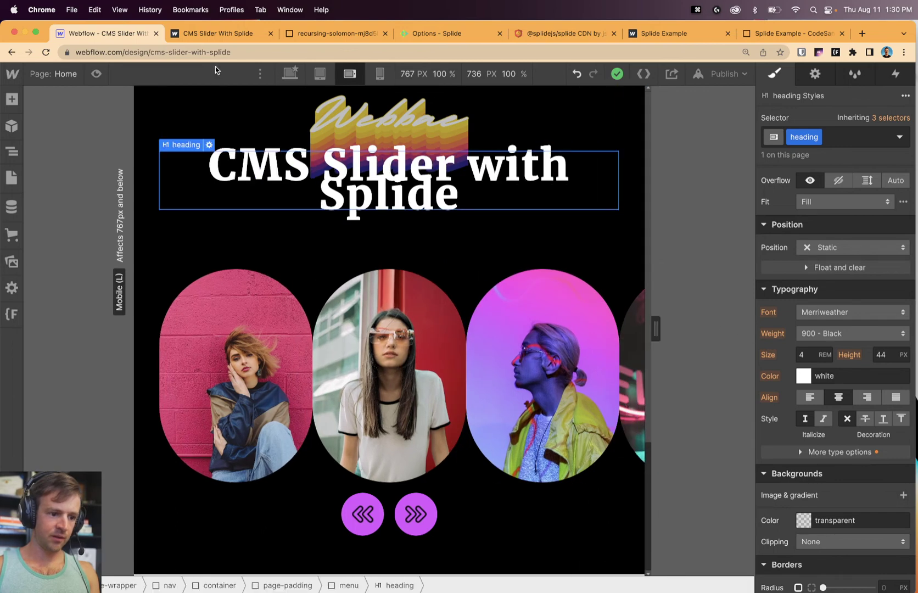
Go back to index.js in CodeSandbox and change the breakpoint width to 991.
click(317, 34)
double_click(256, 203)
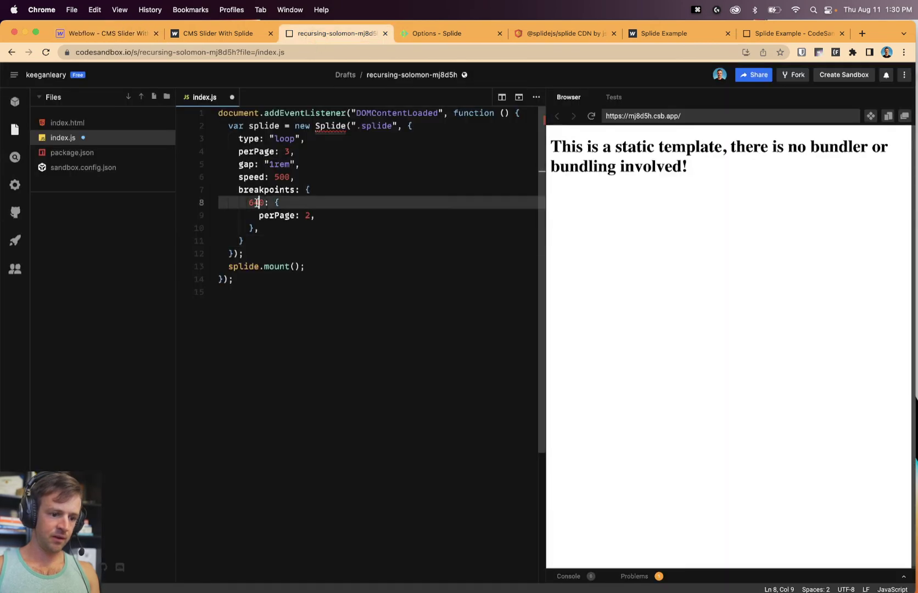
text(991)
Duplicate the 991 breakpoint block directly below itself in index.js and change the copy's width to 767.
click(258, 227)
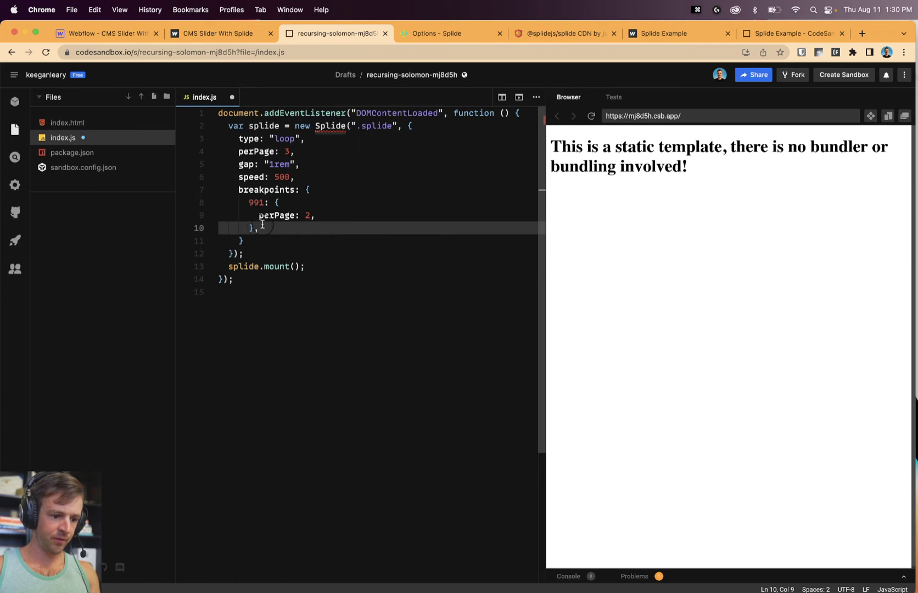
drag(262, 225, 249, 203)
key(super+c)
click(276, 228)
key(Return)
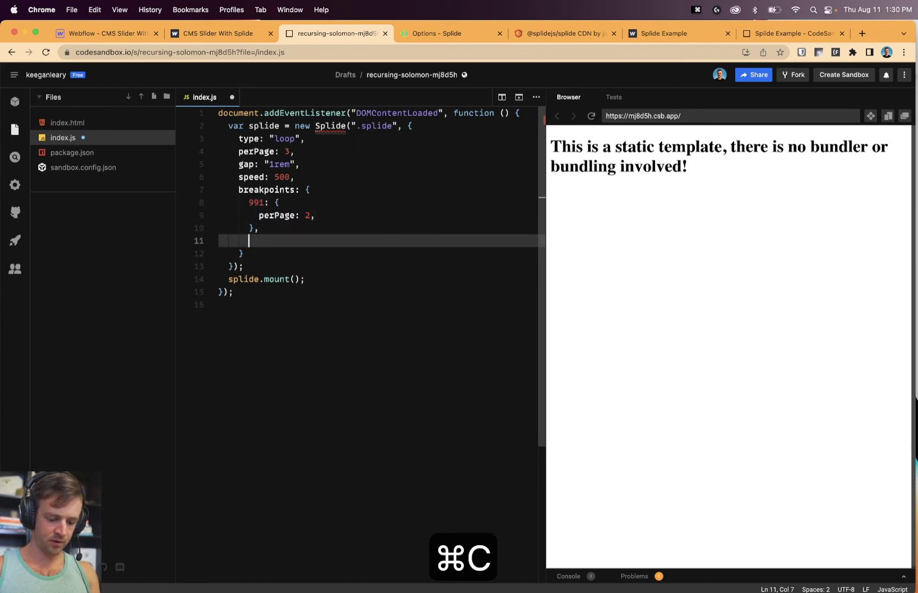
key(super+v)
double_click(256, 240)
text(767)
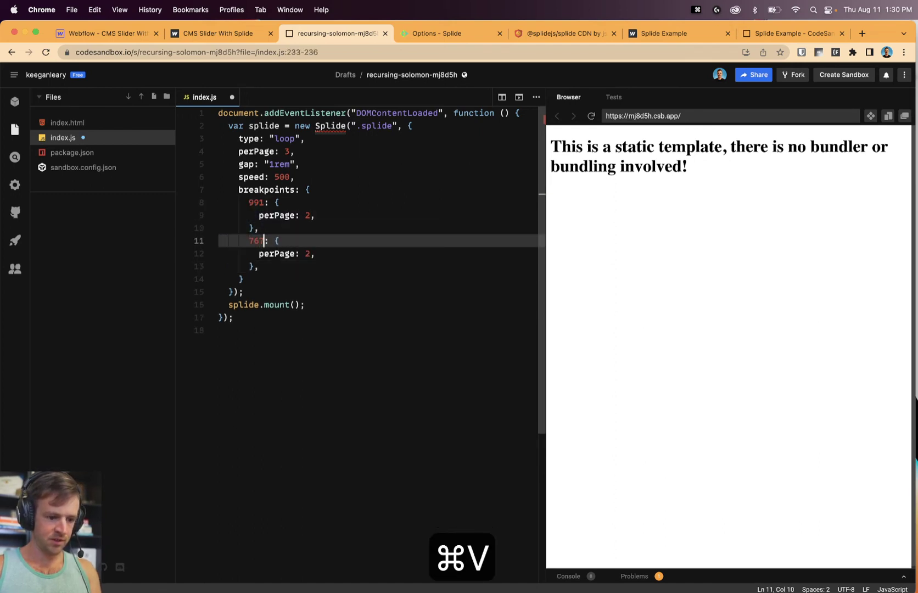
Set perPage to 1 in the 767 breakpoint and save index.js.
click(317, 215)
click(310, 253)
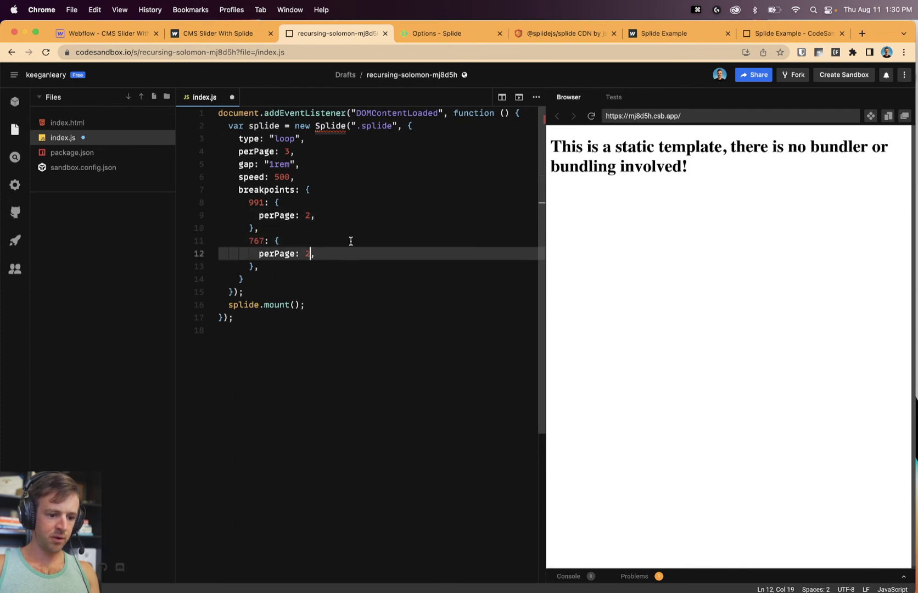
key(super+s)
click(353, 241)
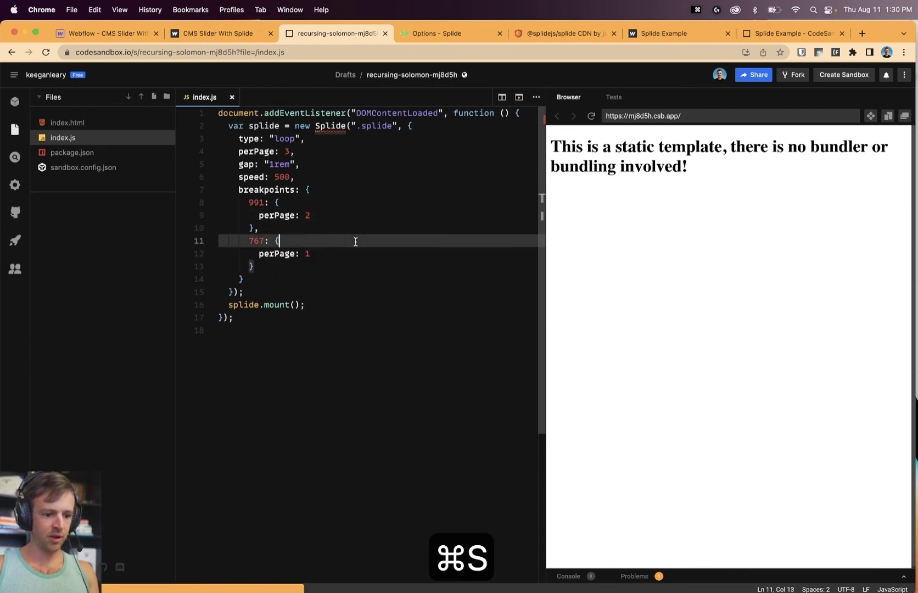
Switch to the published CMS slider page, reload it and narrow the browser window to check the slides.
click(207, 34)
key(super+r)
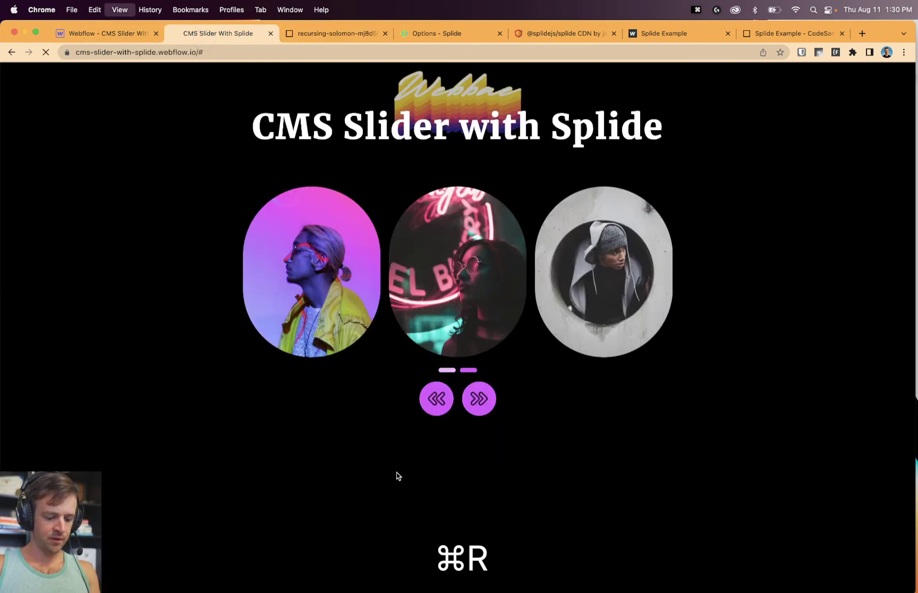
drag(915, 398, 838, 431)
Go back to the Webflow Designer and set the splide__slide width to 50% on the tablet breakpoint.
click(111, 34)
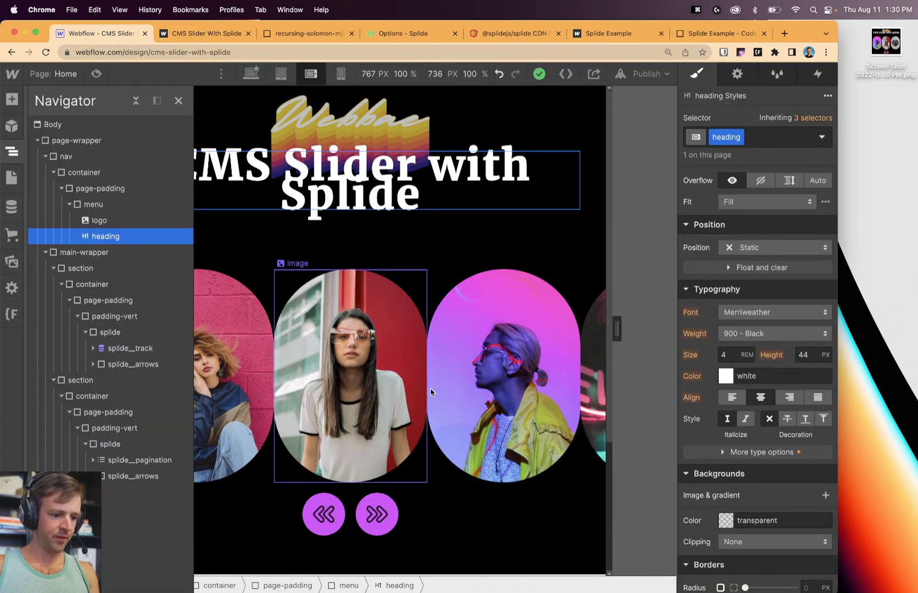
click(281, 74)
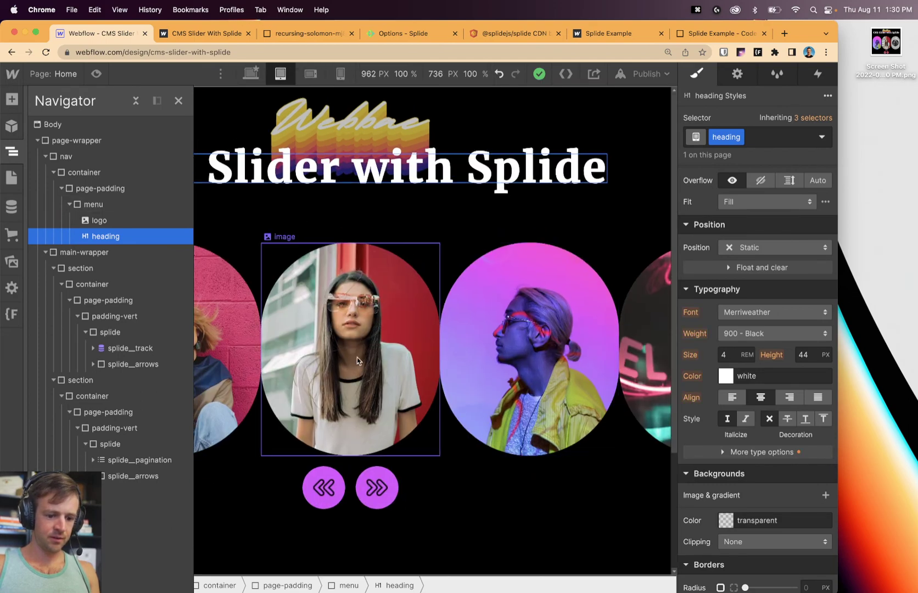
click(224, 350)
scroll(747, 293, up, 5)
scroll(768, 310, up, 3)
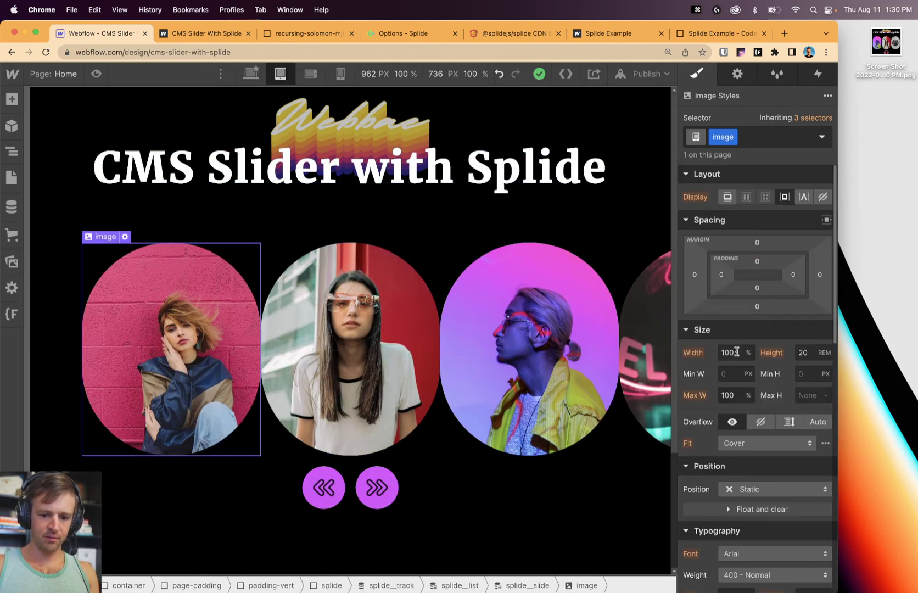
click(12, 152)
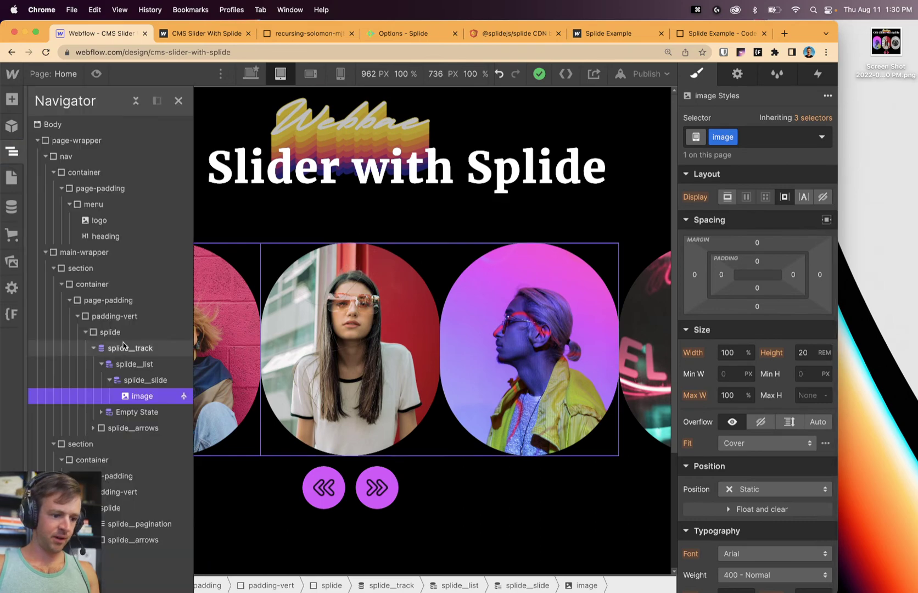
click(129, 381)
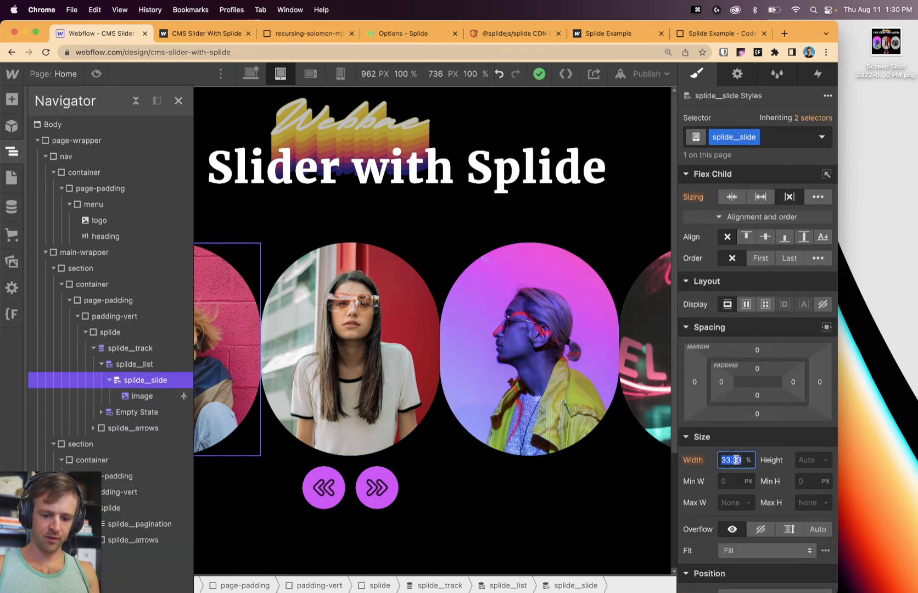
text(50)
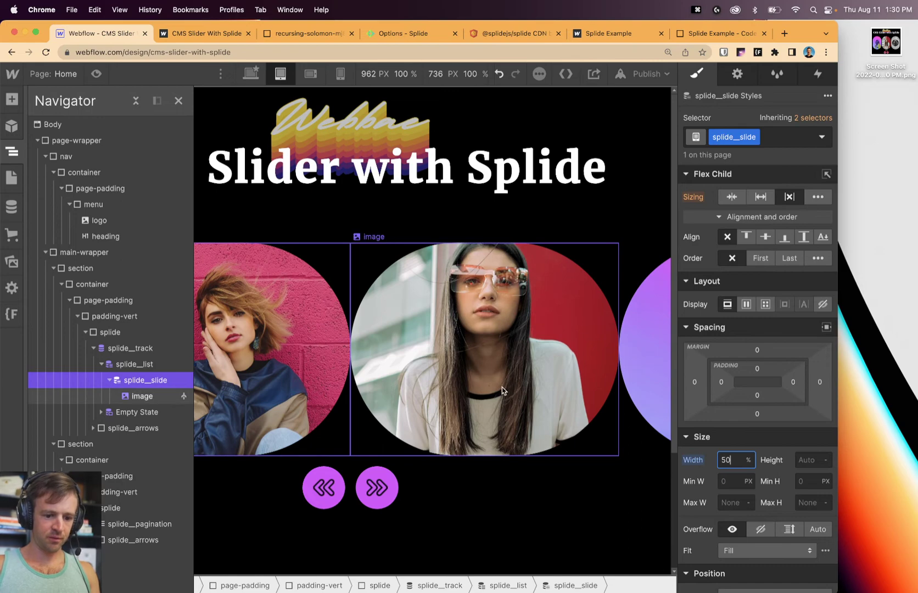
Set the slide image's height to 30 rem on the tablet breakpoint.
click(599, 423)
scroll(369, 377, down, 3)
scroll(369, 378, up, 2)
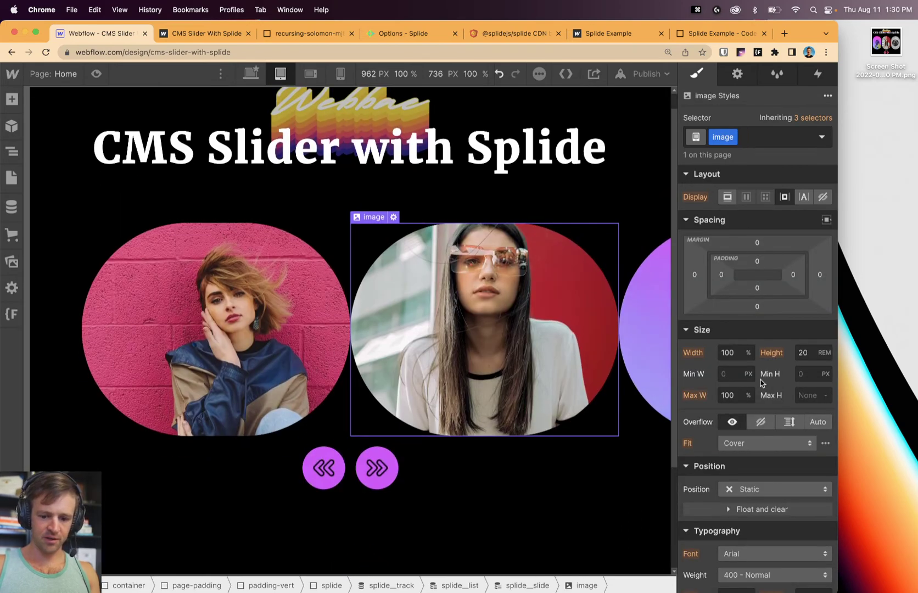
scroll(761, 379, down, 1)
scroll(814, 438, down, 5)
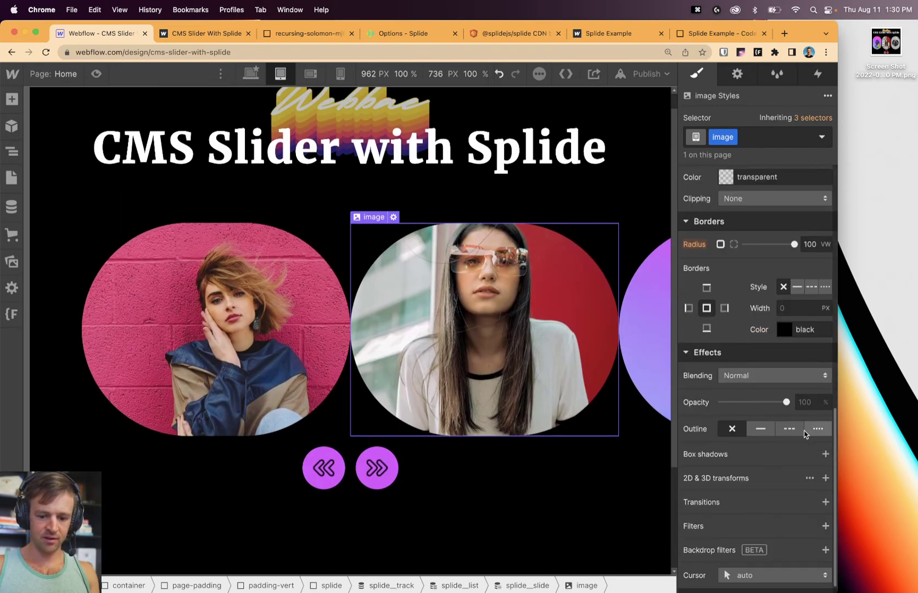
scroll(805, 432, up, 7)
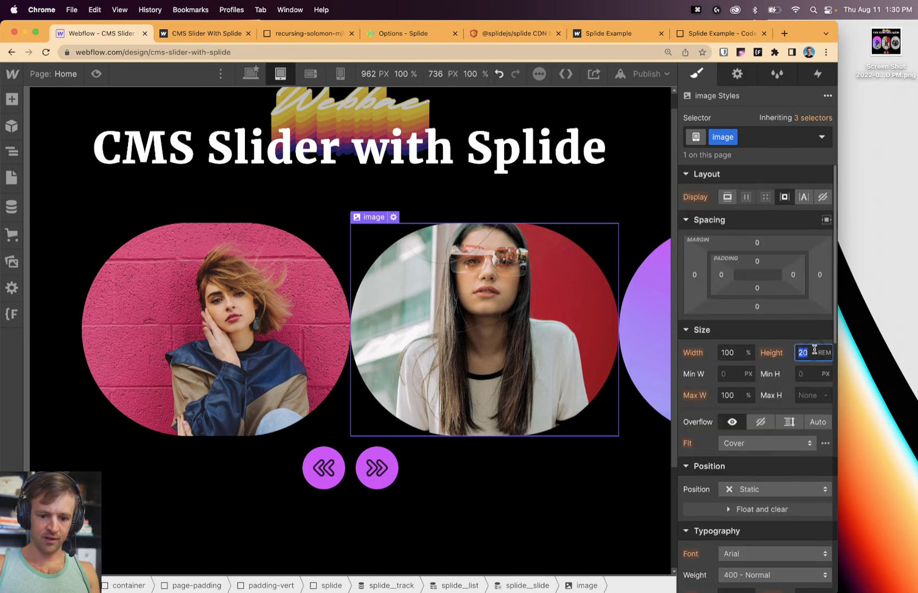
key(Up)
key(Up)
key(Up)
key(Up)
key(Up)
key(Up)
key(Up)
key(Up)
key(Up)
key(Up)
key(Up)
key(Up)
key(Up)
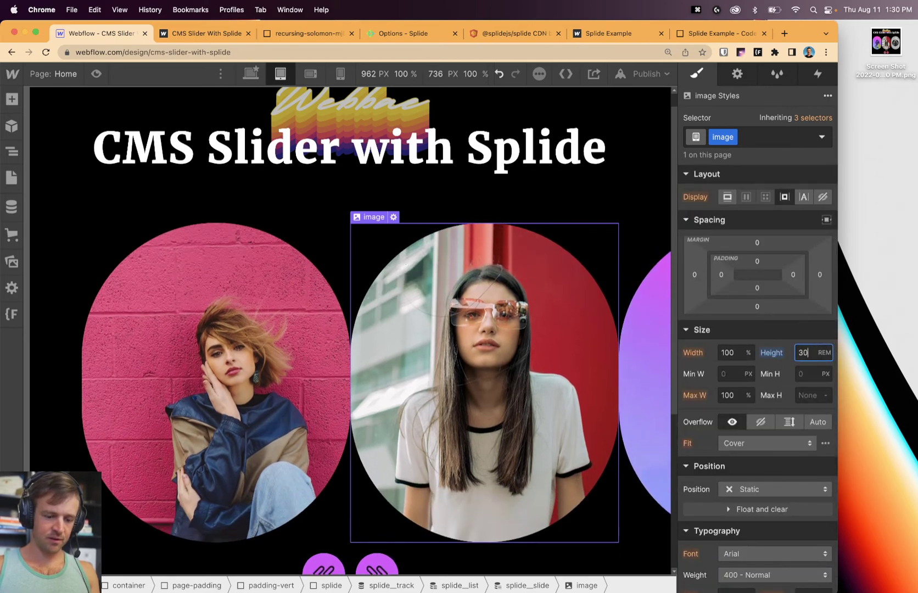
key(Down)
key(Down)
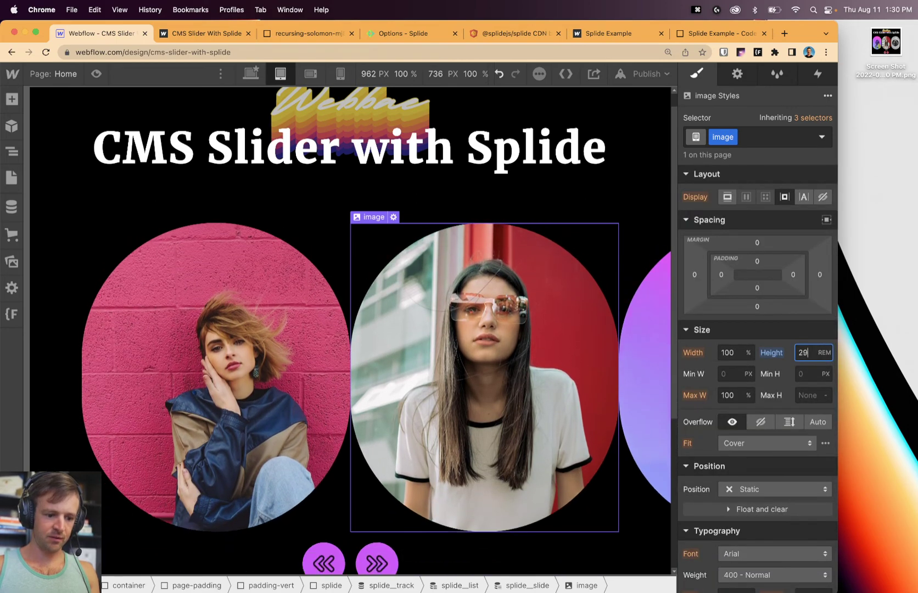
key(Up)
key(Down)
key(Down)
key(Down)
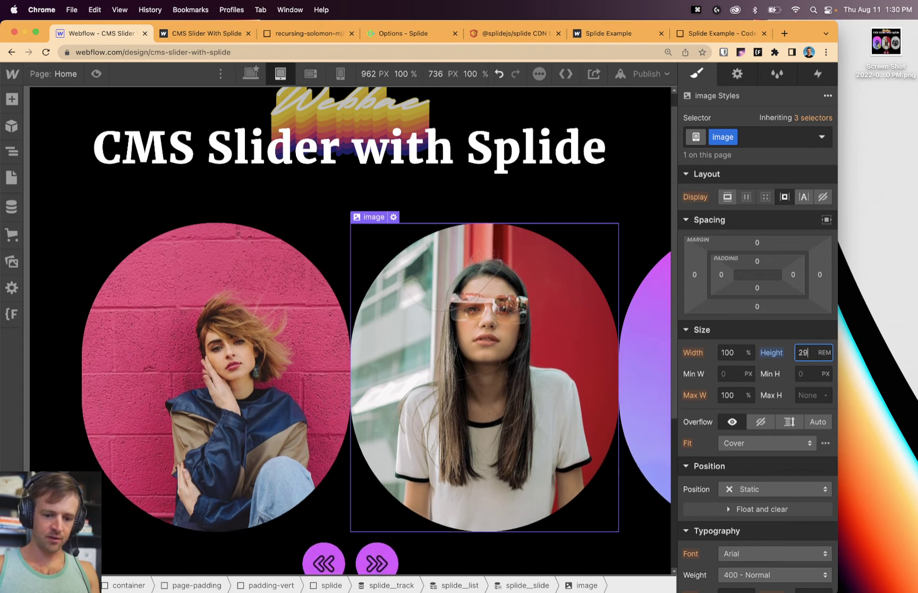
key(Up)
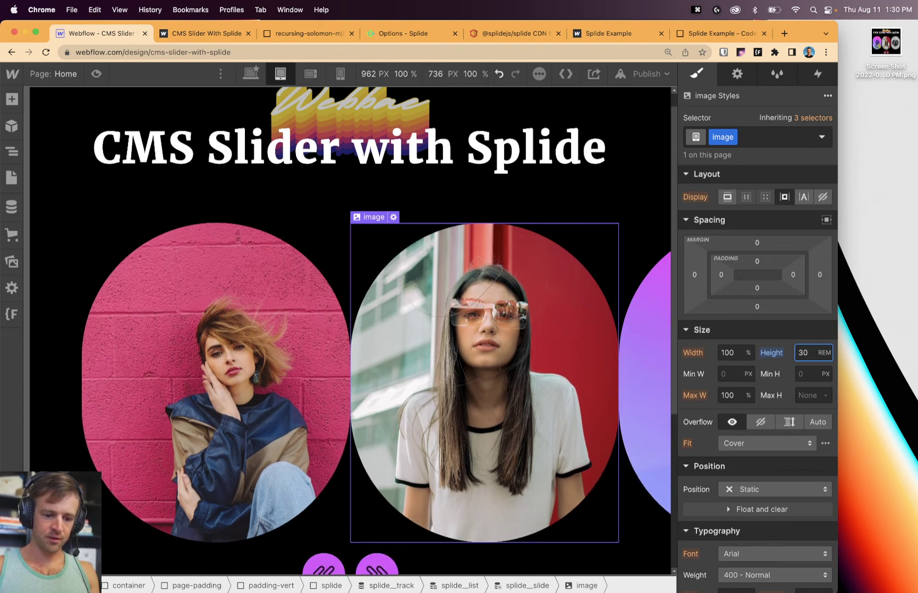
scroll(758, 384, down, 10)
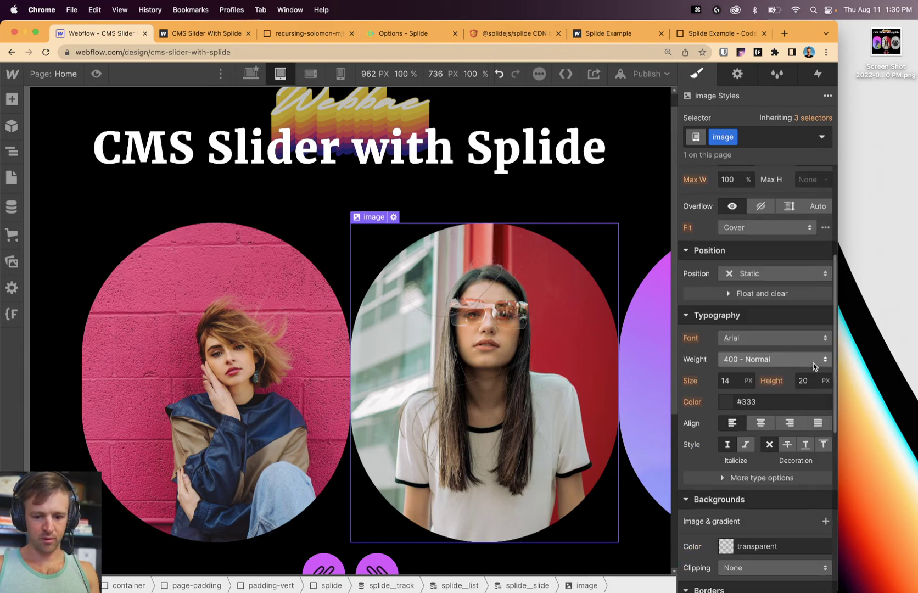
scroll(758, 385, up, 10)
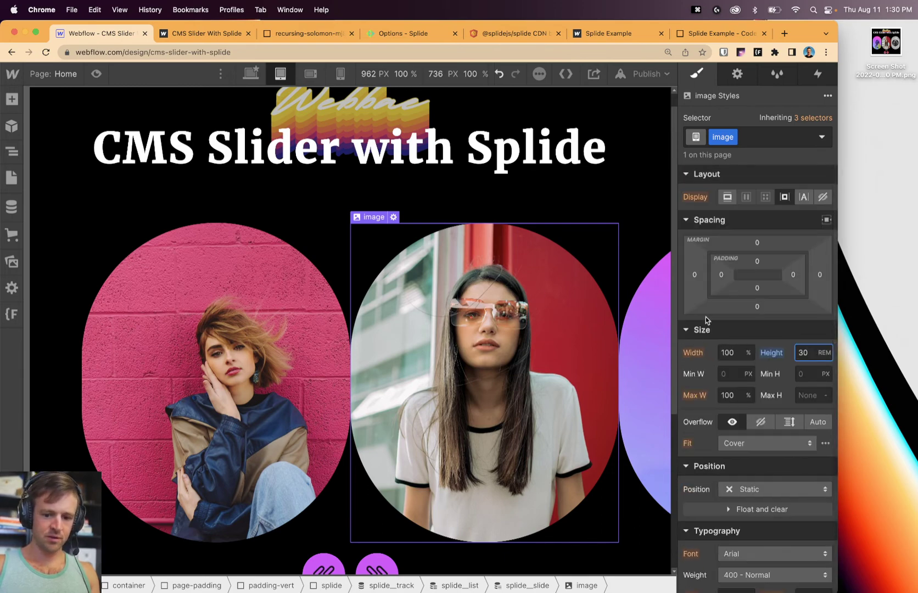
On the mobile landscape breakpoint, make the splide__slide element span the full width of the slider.
click(341, 73)
click(318, 77)
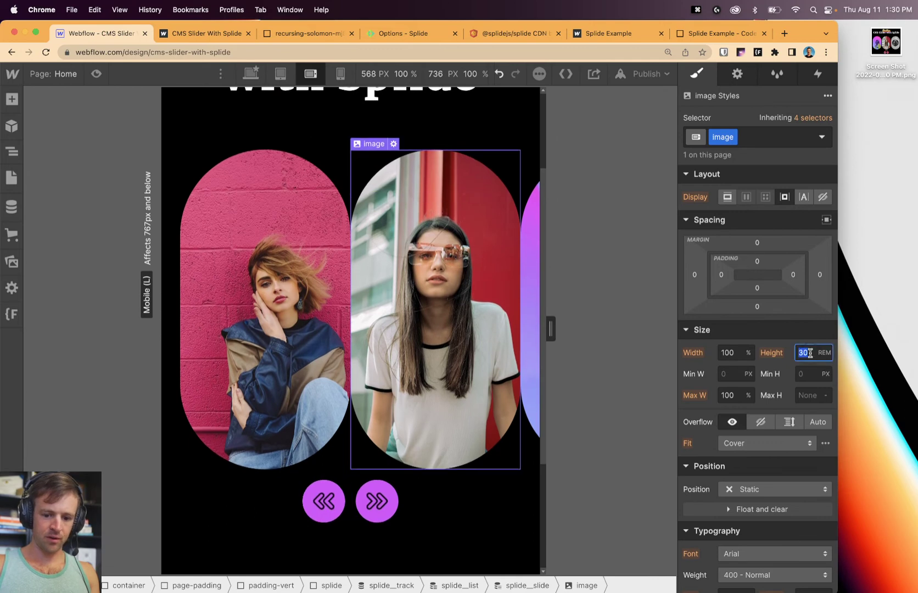
click(274, 308)
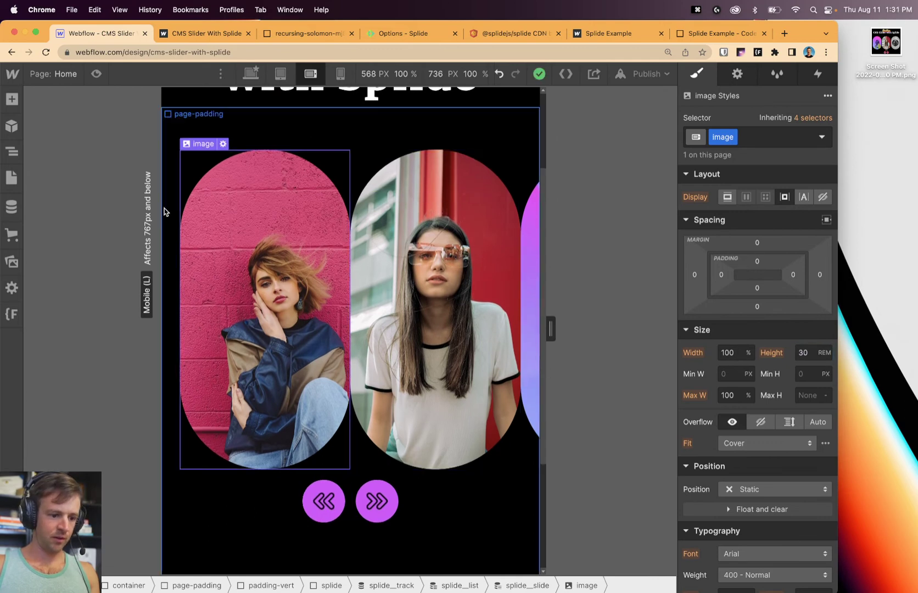
click(12, 151)
click(112, 377)
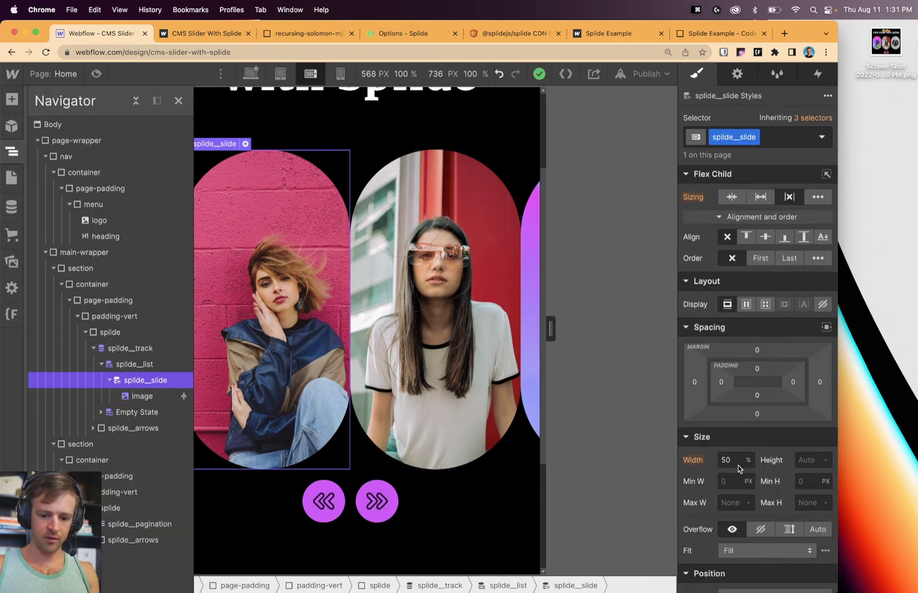
key(Return)
Set the slide image's height to 33 rem on the mobile landscape breakpoint.
click(442, 336)
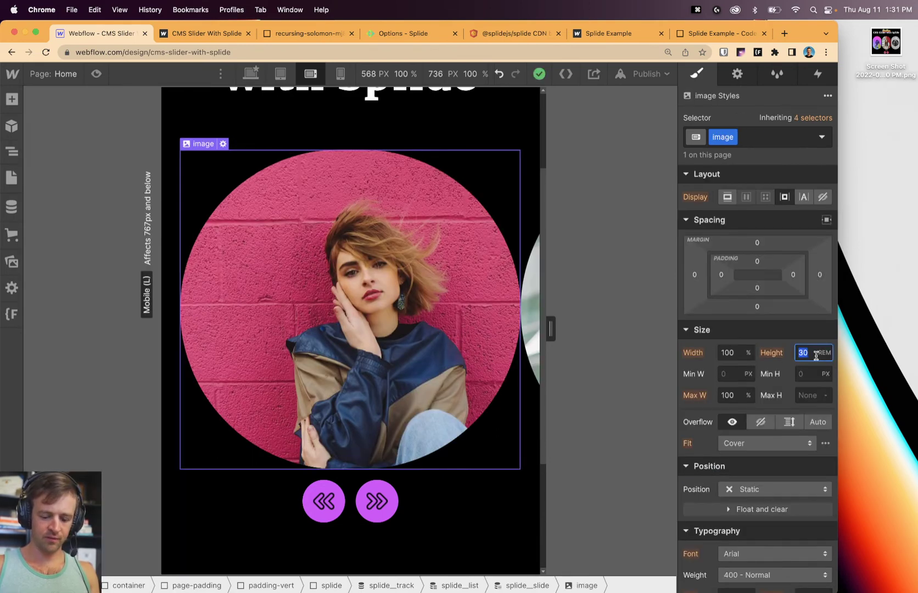
key(Up)
key(Up)
key(Up)
key(Up)
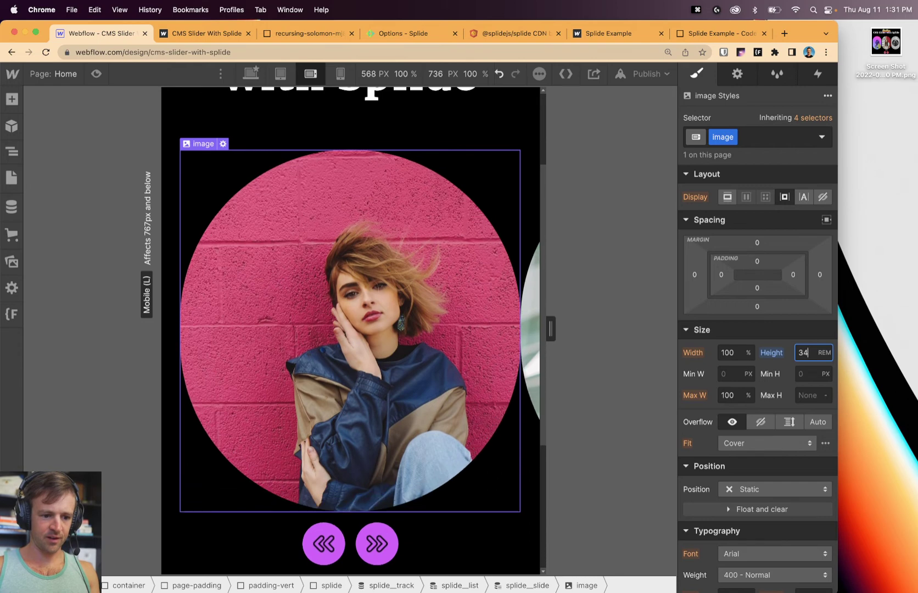
key(Down)
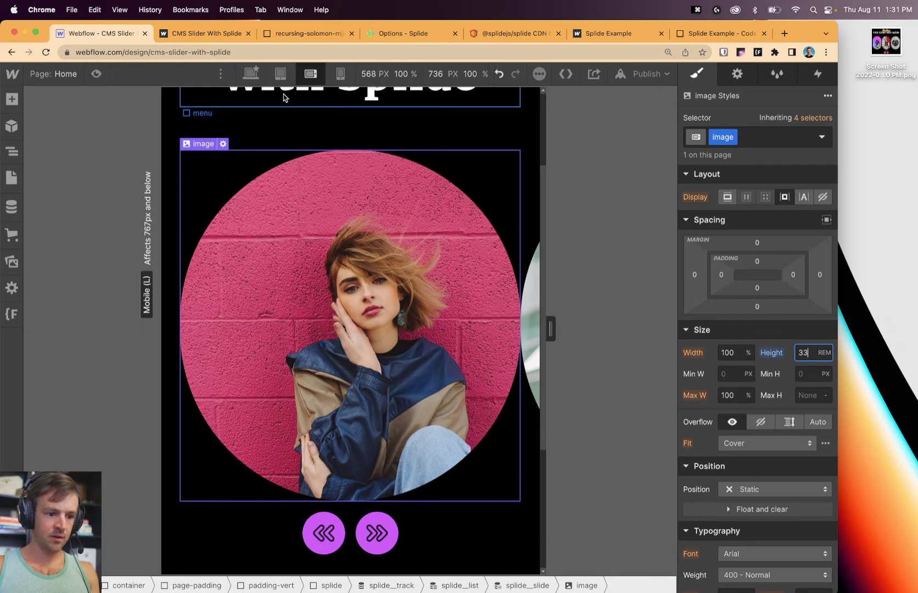
Compare the page layout across the desktop, tablet and mobile landscape breakpoints.
click(253, 74)
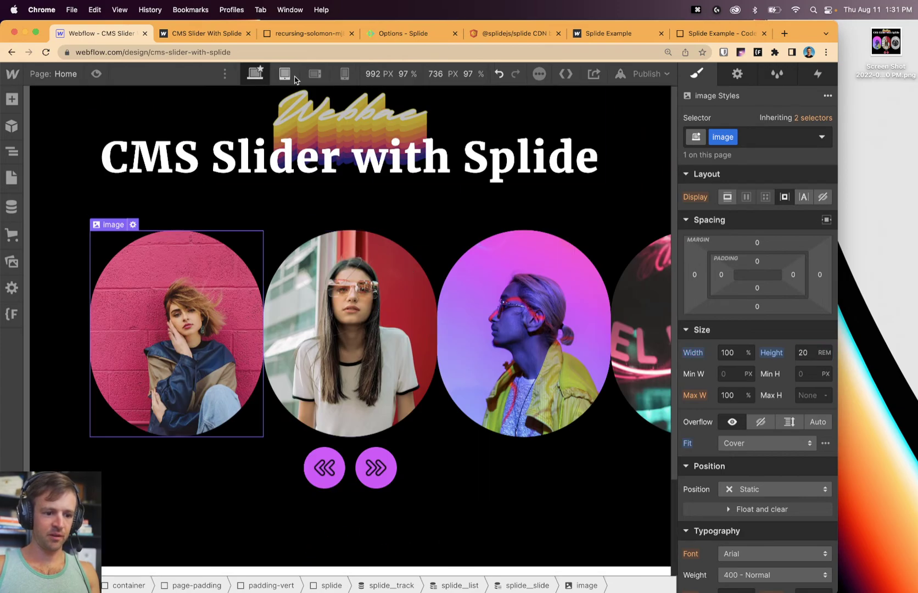
click(281, 73)
click(255, 76)
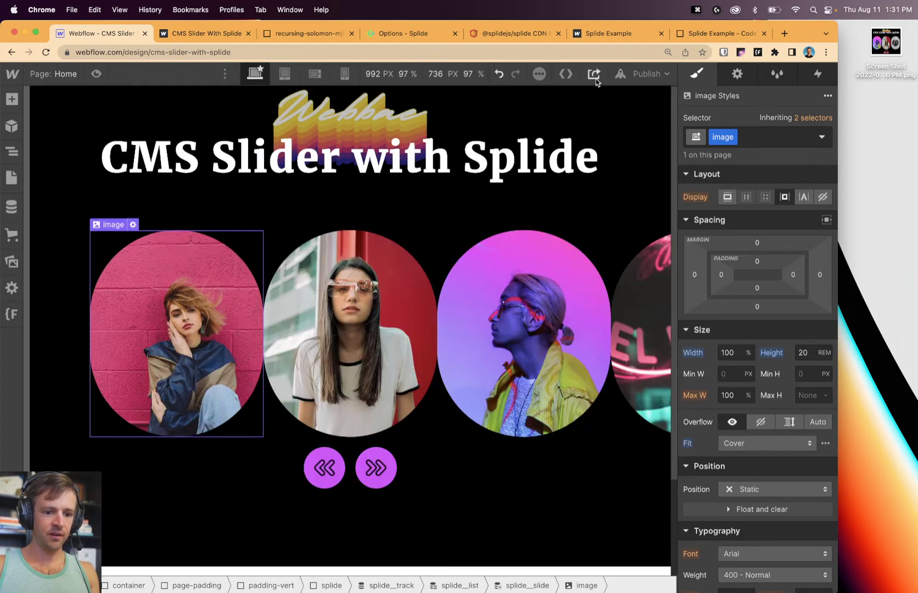
click(643, 73)
click(363, 159)
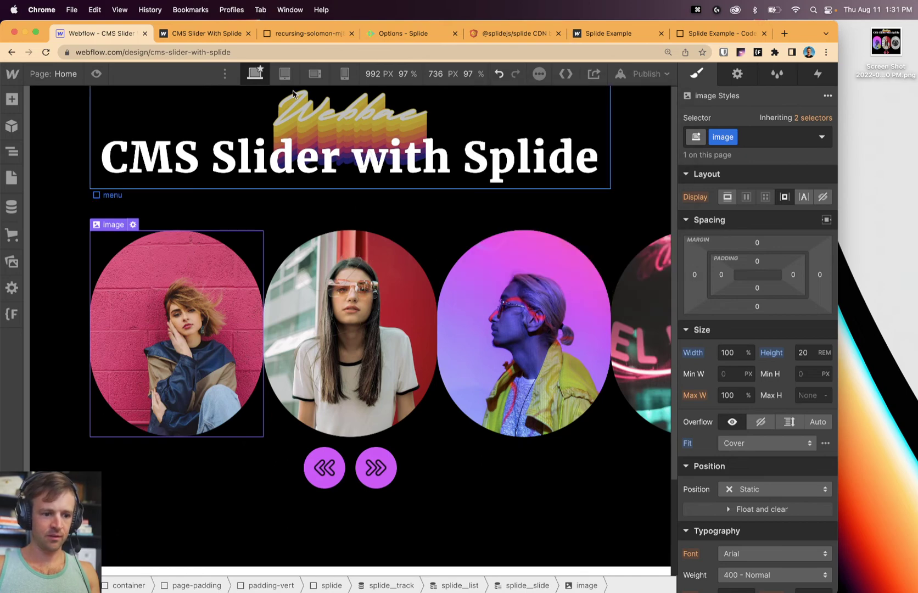
click(284, 74)
click(312, 74)
Select the CMS Slider with Splide heading and set its line height to 1.2 on the desktop breakpoint.
click(349, 178)
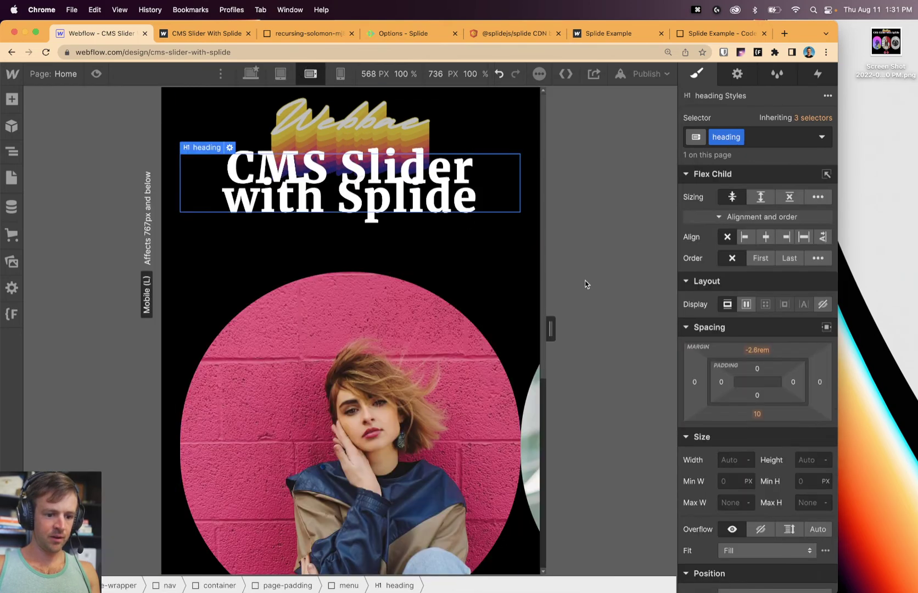
scroll(778, 463, down, 2)
click(281, 74)
click(251, 76)
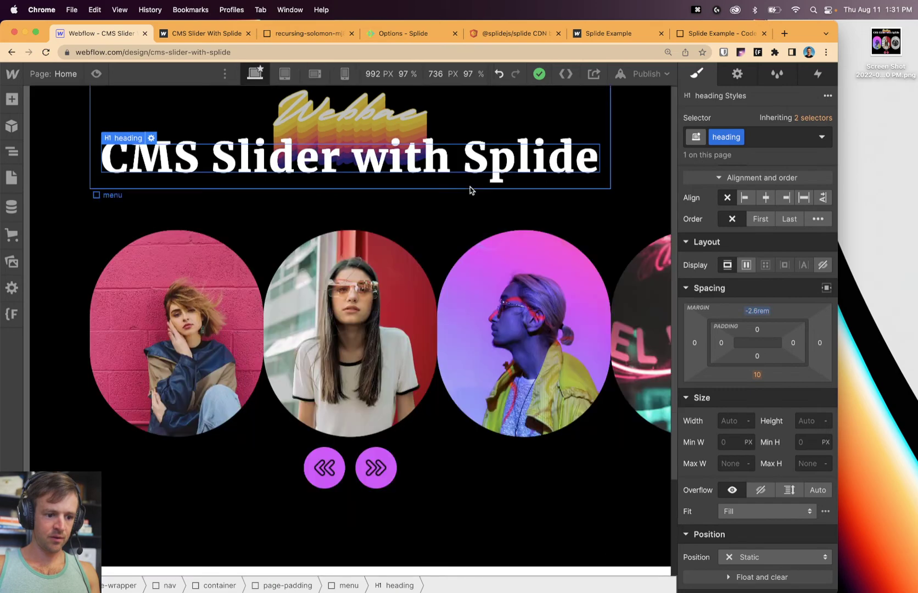
scroll(800, 474, down, 10)
scroll(800, 474, up, 5)
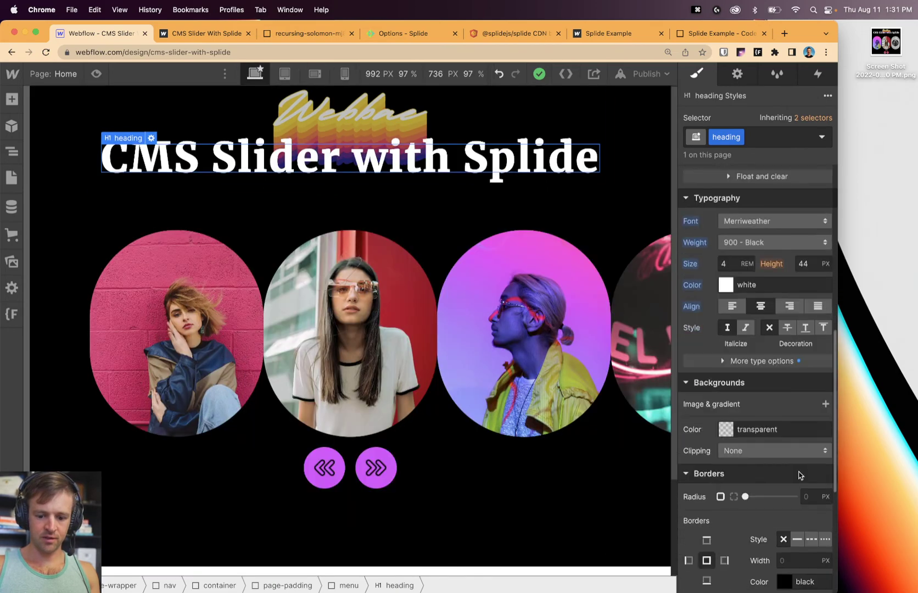
click(803, 325)
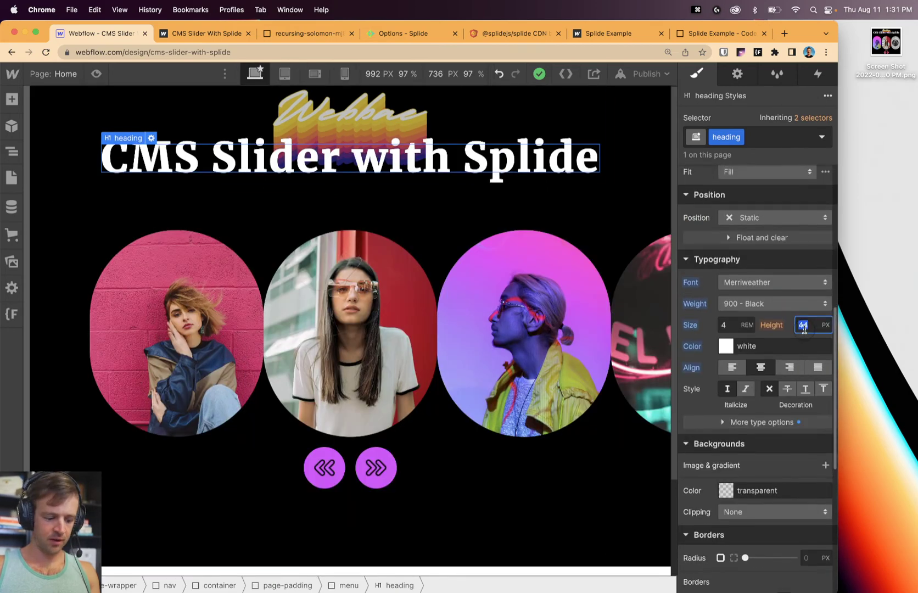
text(1.2)
key(Return)
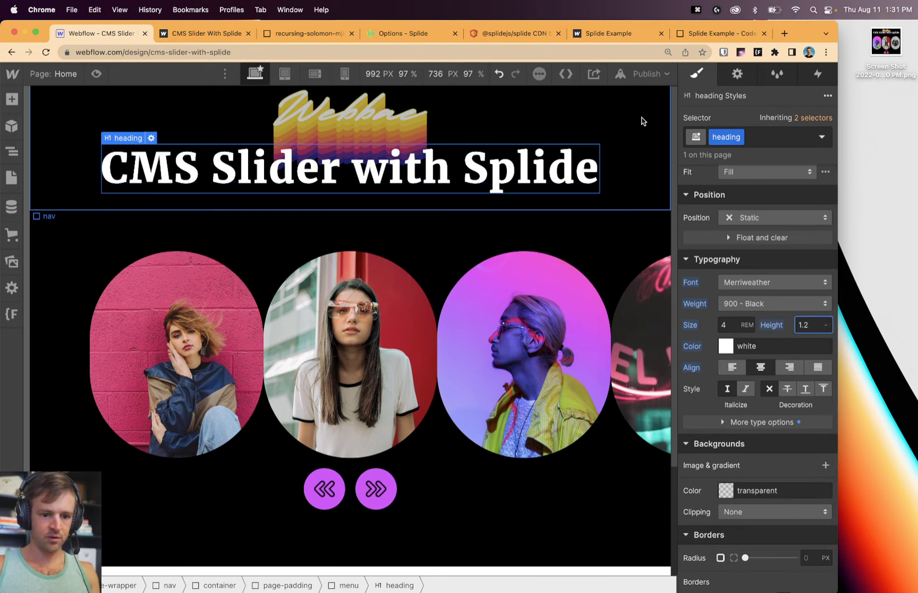
Publish the site to its webflow.io domain and check the publish status.
click(637, 74)
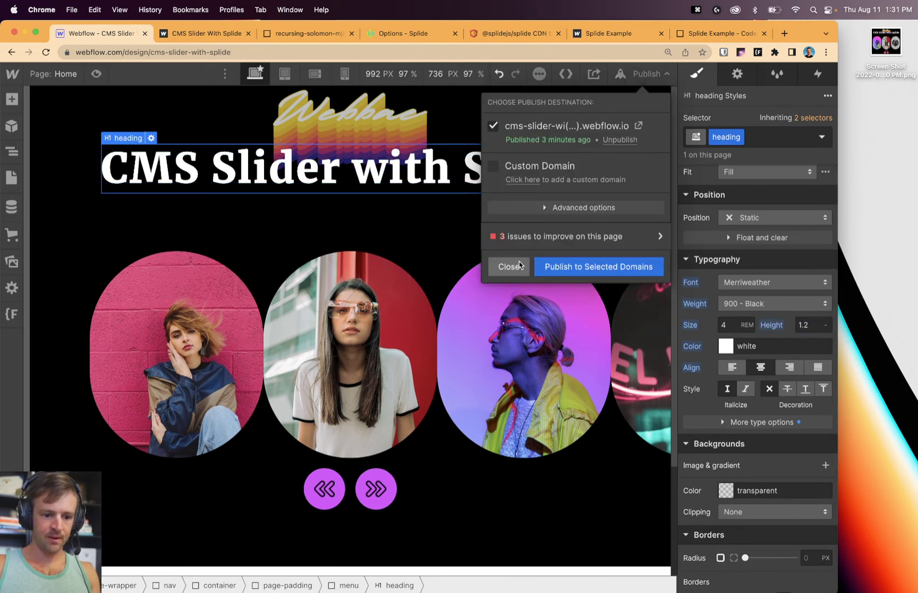
click(567, 270)
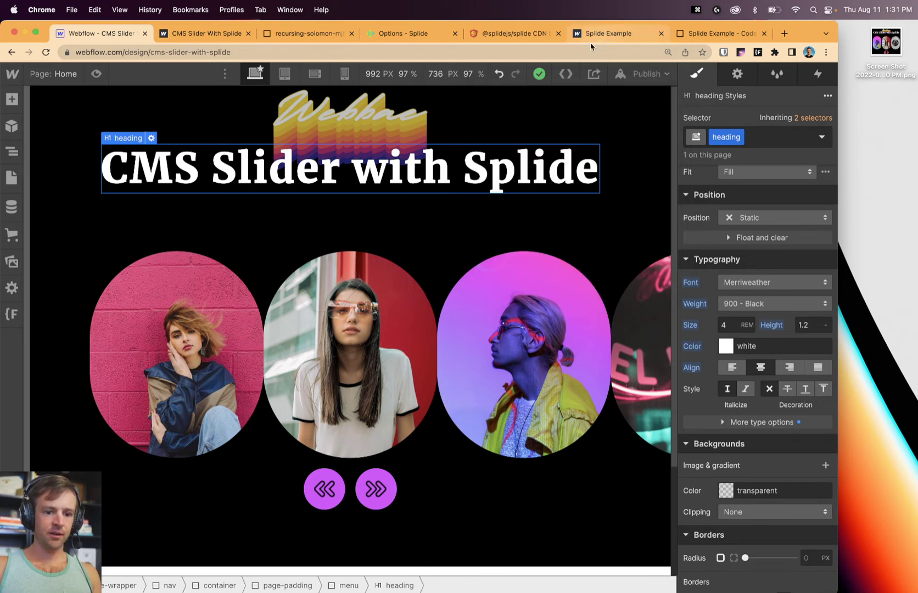
click(656, 78)
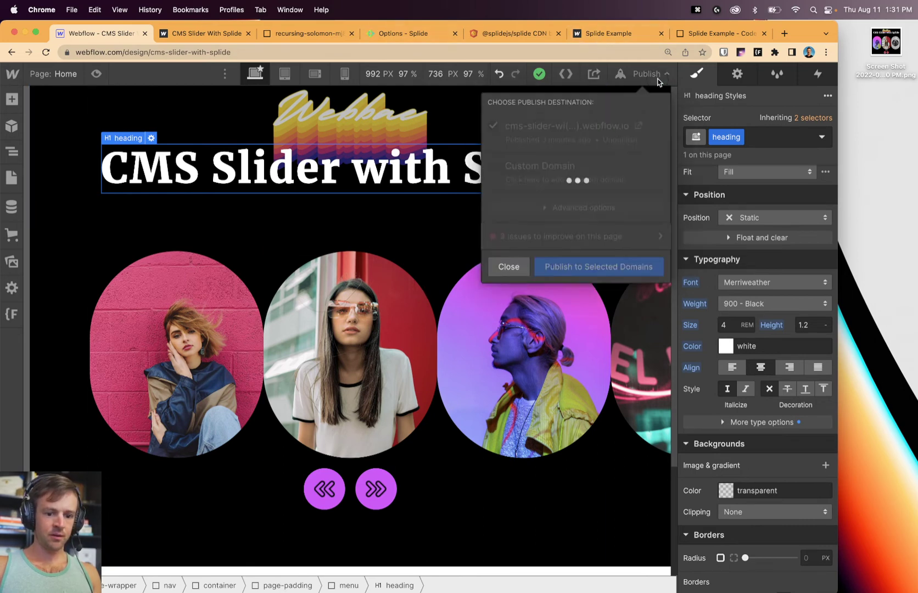
click(13, 152)
click(401, 34)
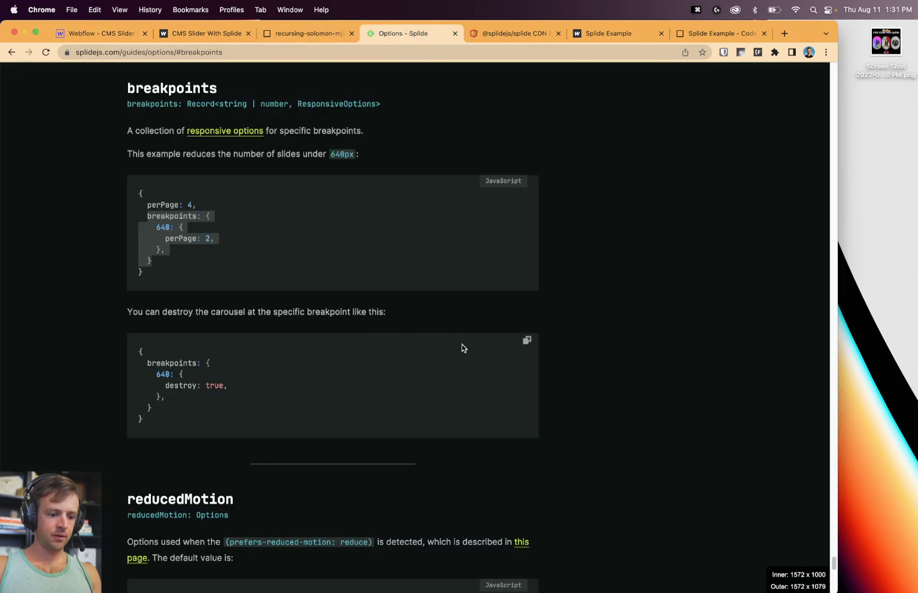
scroll(464, 364, up, 2)
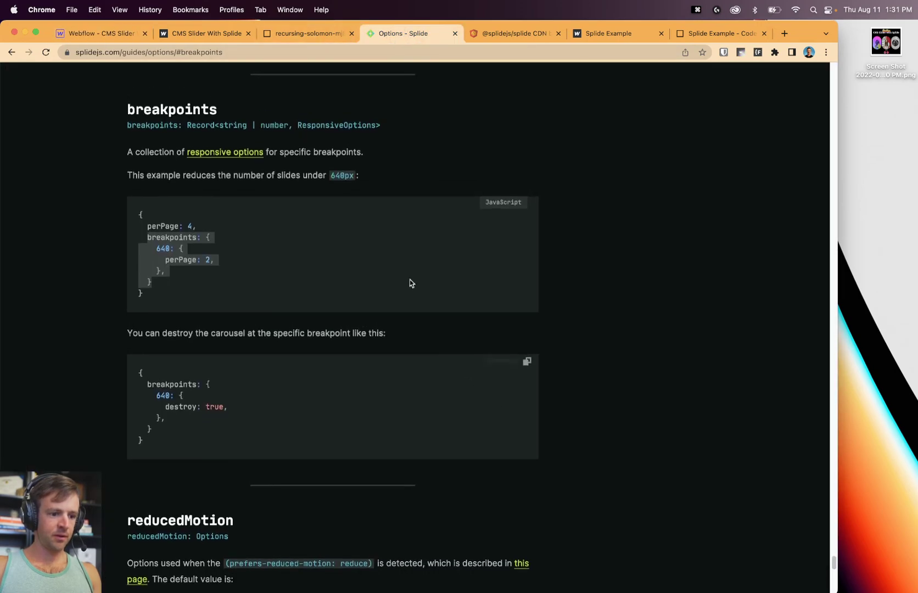
click(123, 33)
click(645, 79)
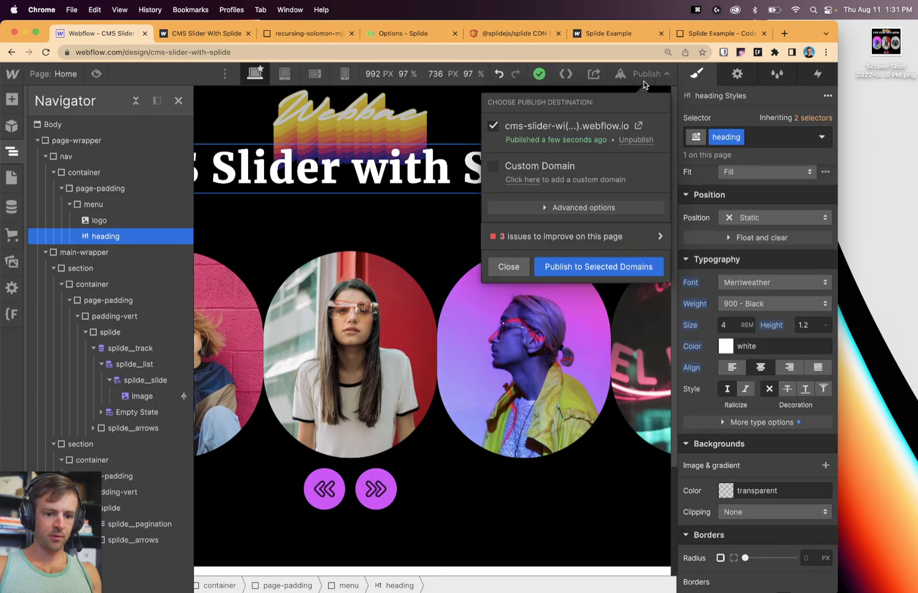
Reload the published CMS slider page and narrow the browser window to check the responsive layout.
click(203, 33)
key(super+r)
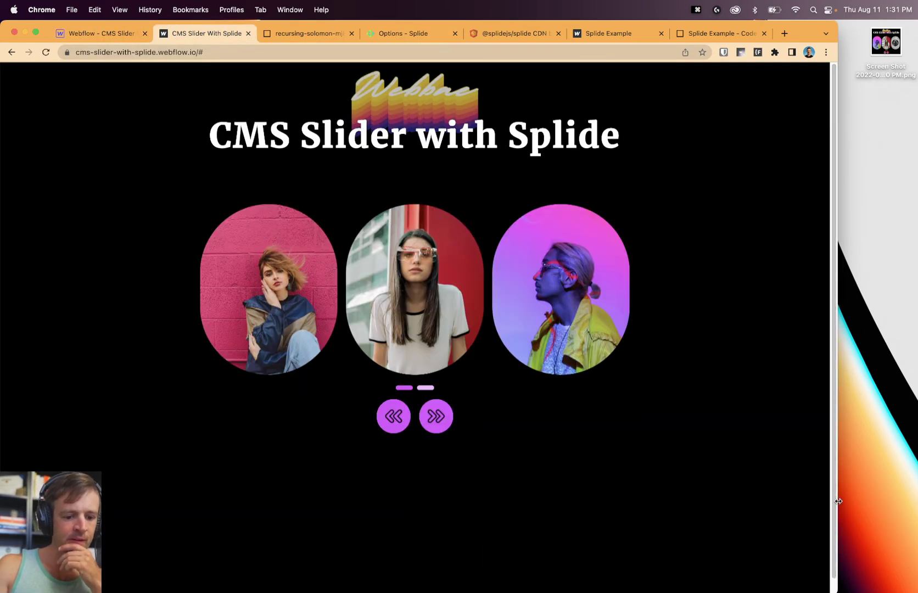
drag(837, 500, 650, 475)
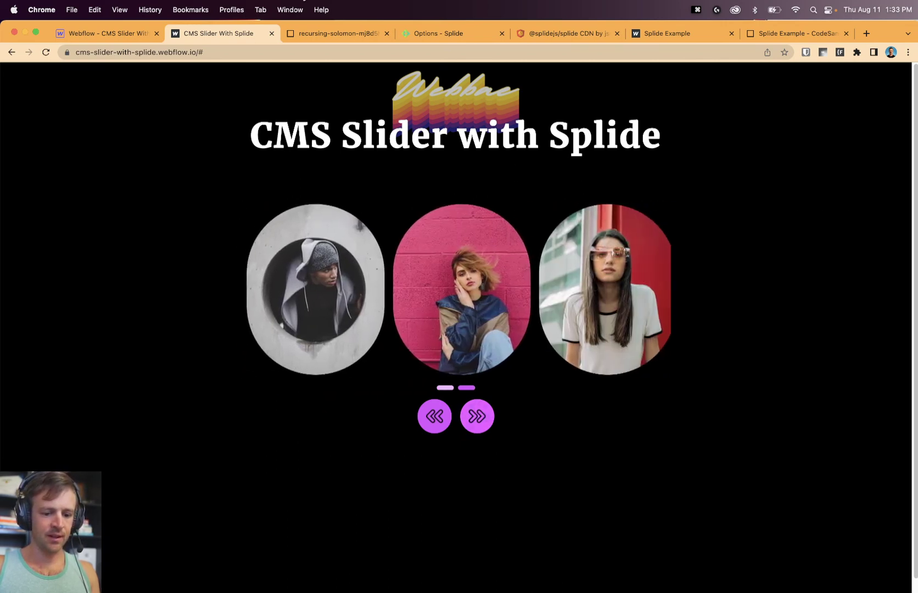
Read the description of the focus option in the Splide options documentation.
click(440, 34)
scroll(375, 291, down, 10)
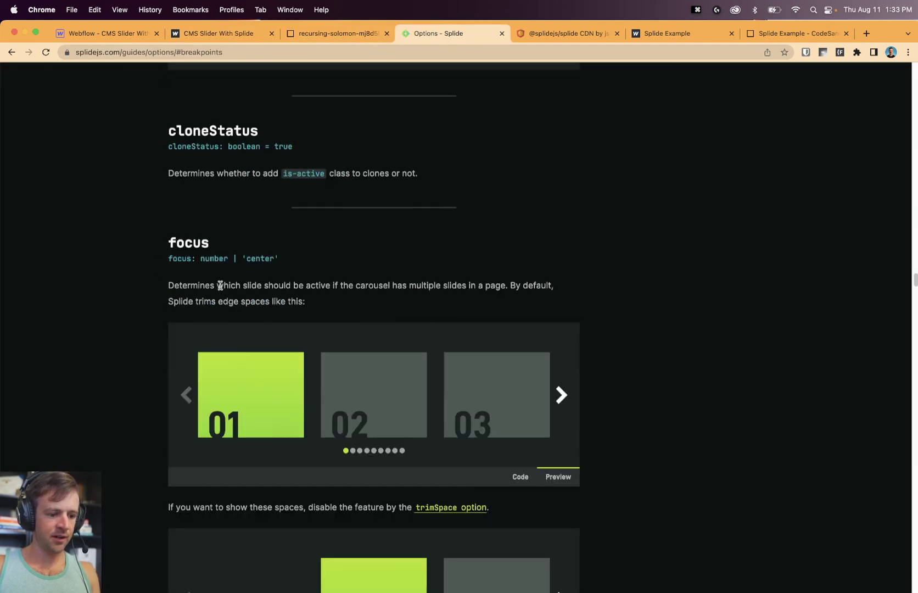
scroll(358, 303, down, 4)
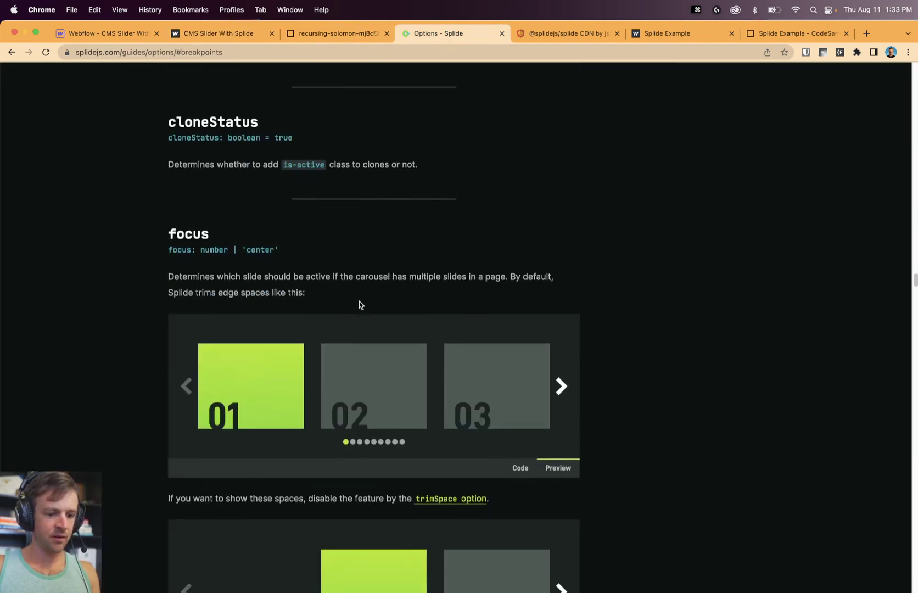
drag(273, 187, 230, 165)
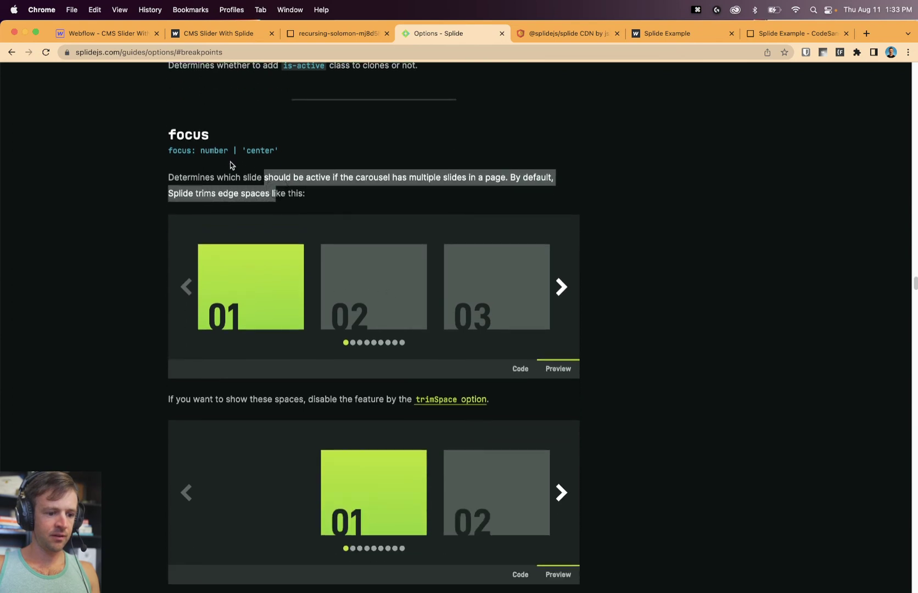
click(245, 150)
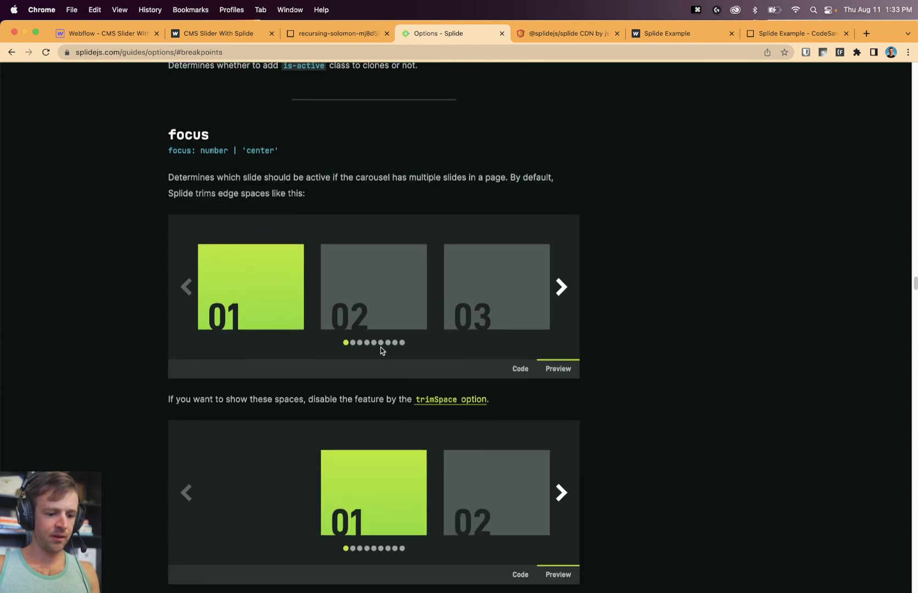
drag(199, 176, 354, 192)
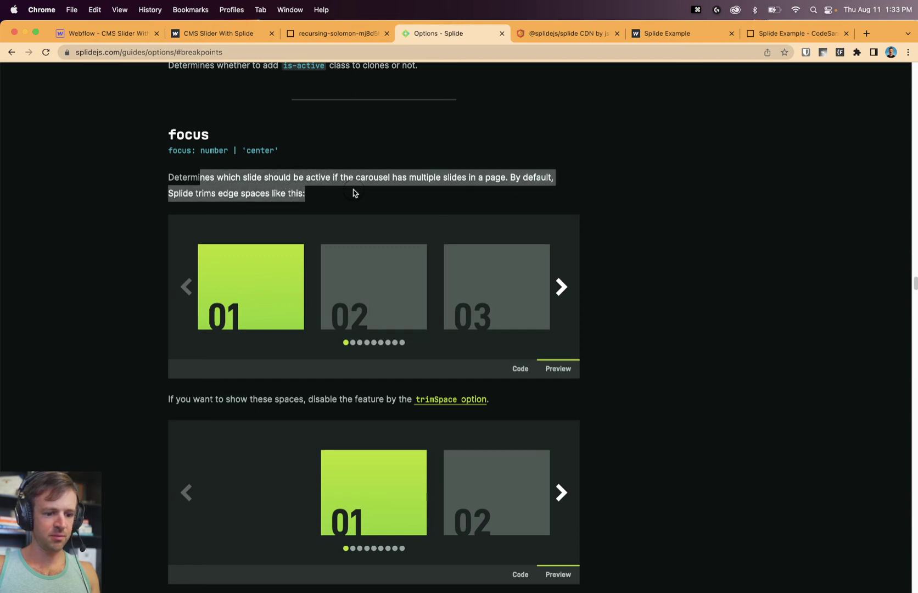
click(384, 180)
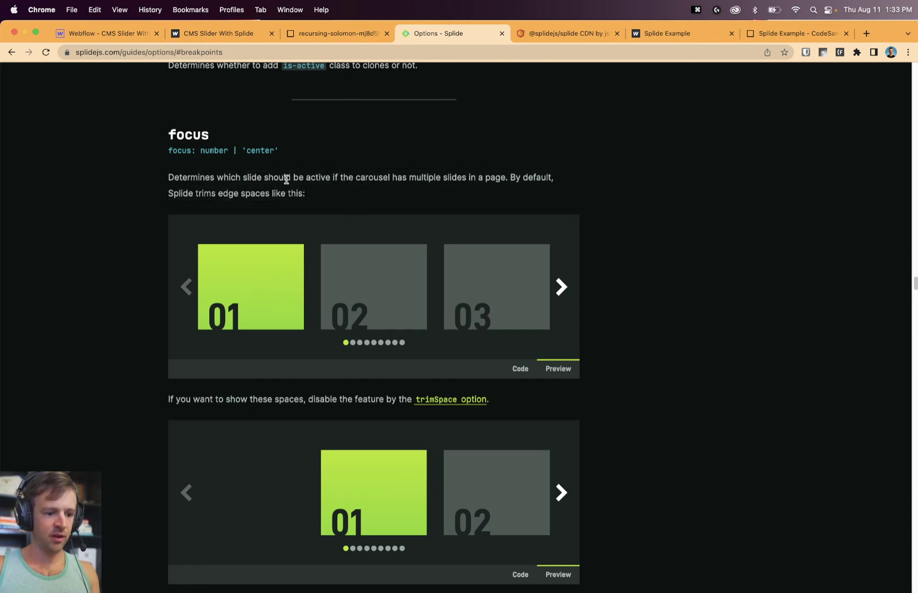
In index.js on CodeSandbox, add focus: 'center' below perMove in the Splide options and save the file.
click(330, 34)
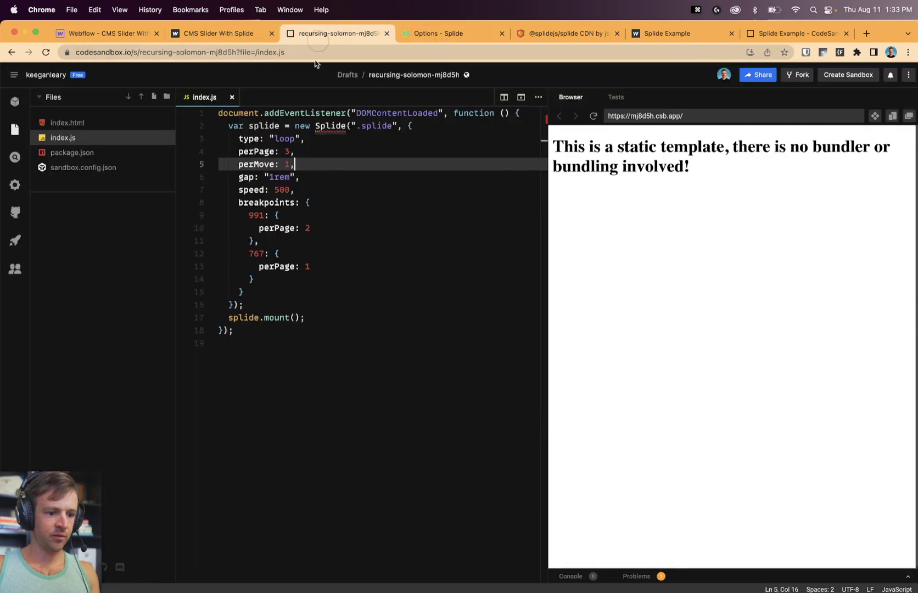
key(Return)
text(focus:)
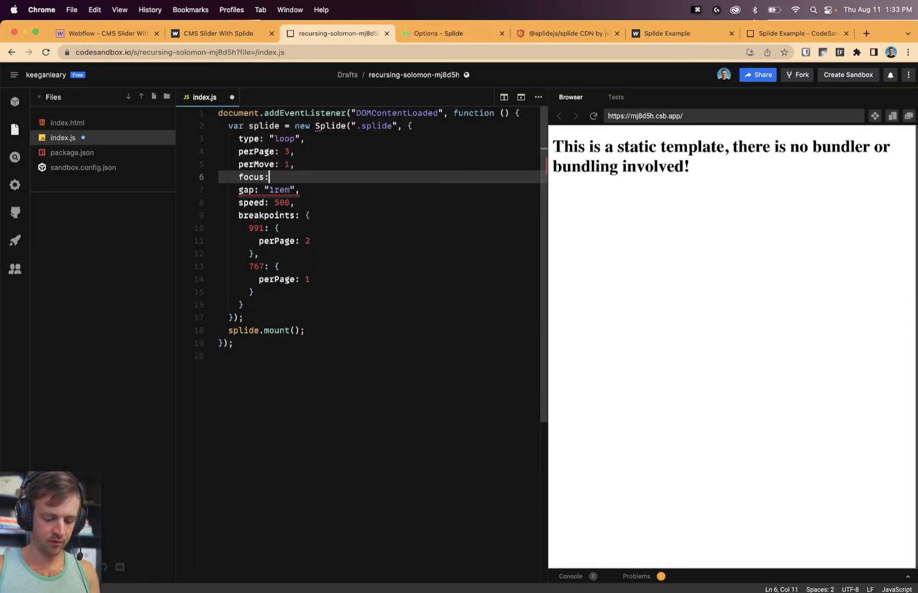
text( 'center')
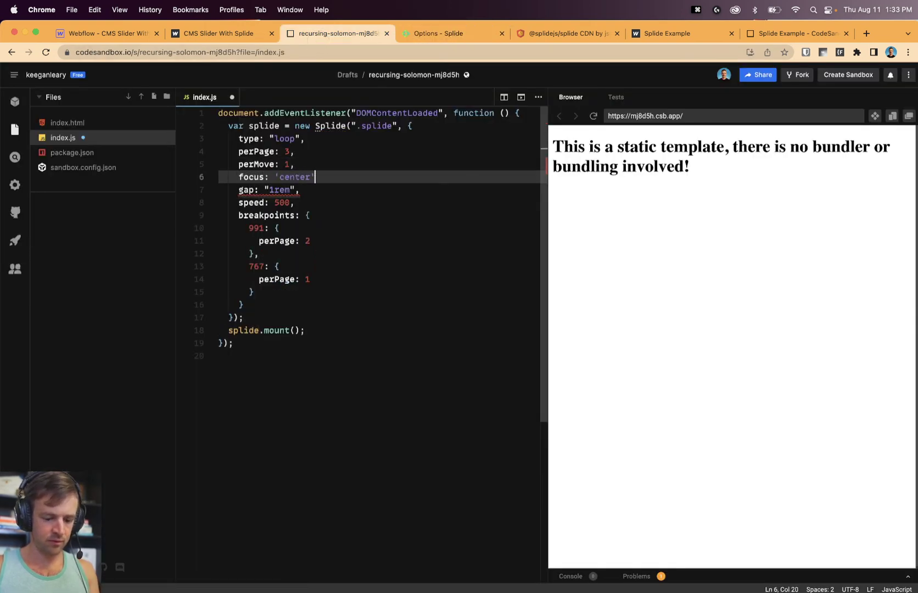
text(,)
key(cmd+s)
Reload the published slider page and move through the slides with the arrows to test the centered focus and looping.
click(219, 33)
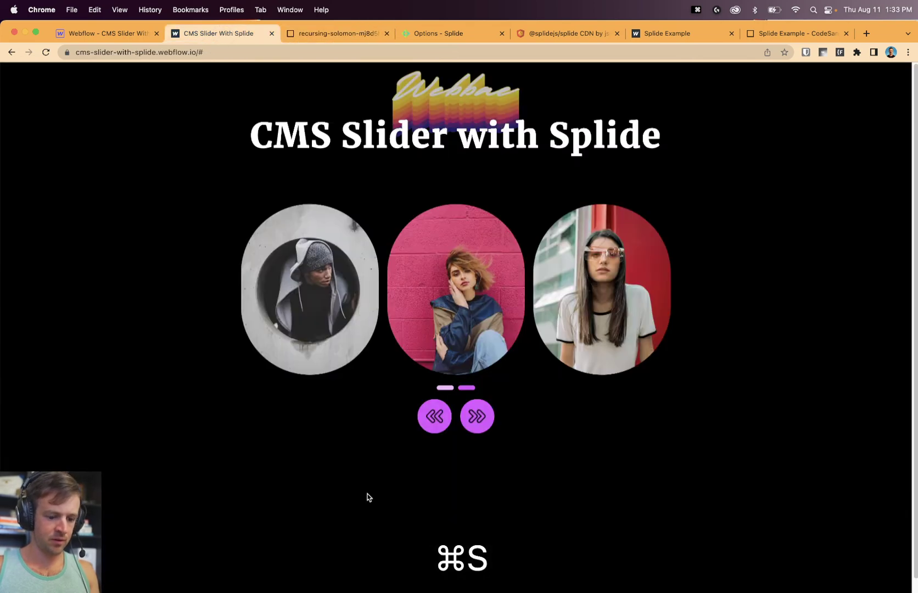
key(cmd+r)
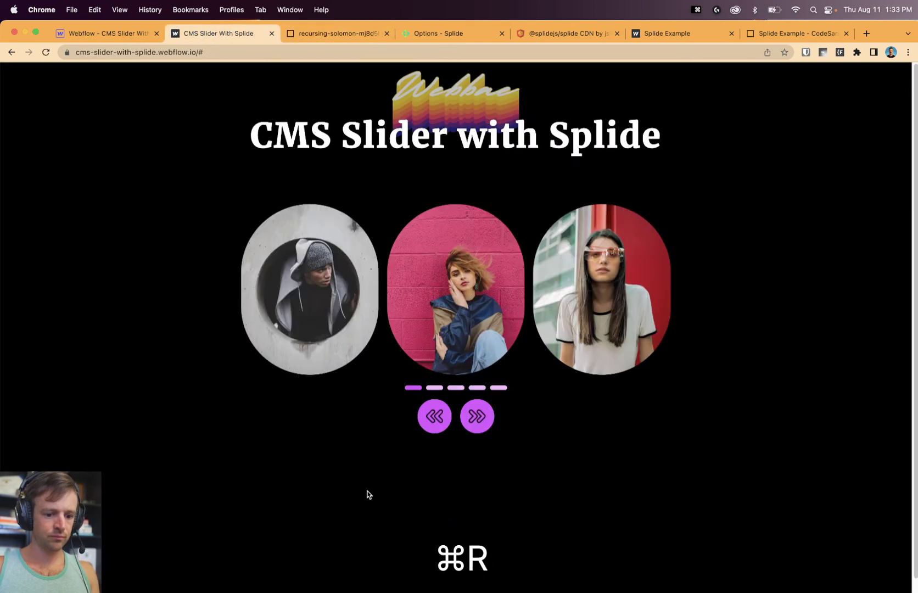
click(470, 424)
click(470, 424)
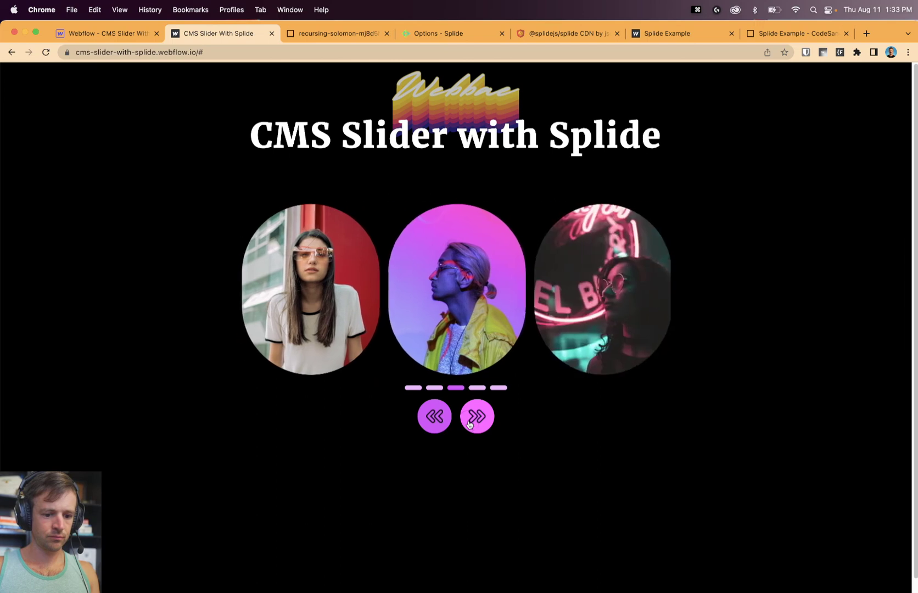
click(470, 424)
click(470, 424)
click(469, 424)
click(470, 424)
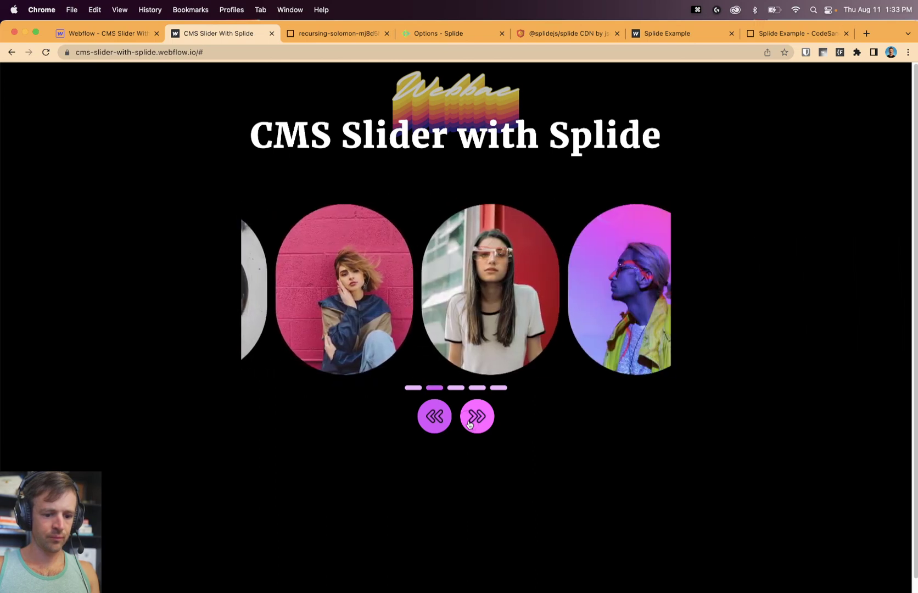
click(469, 424)
click(470, 424)
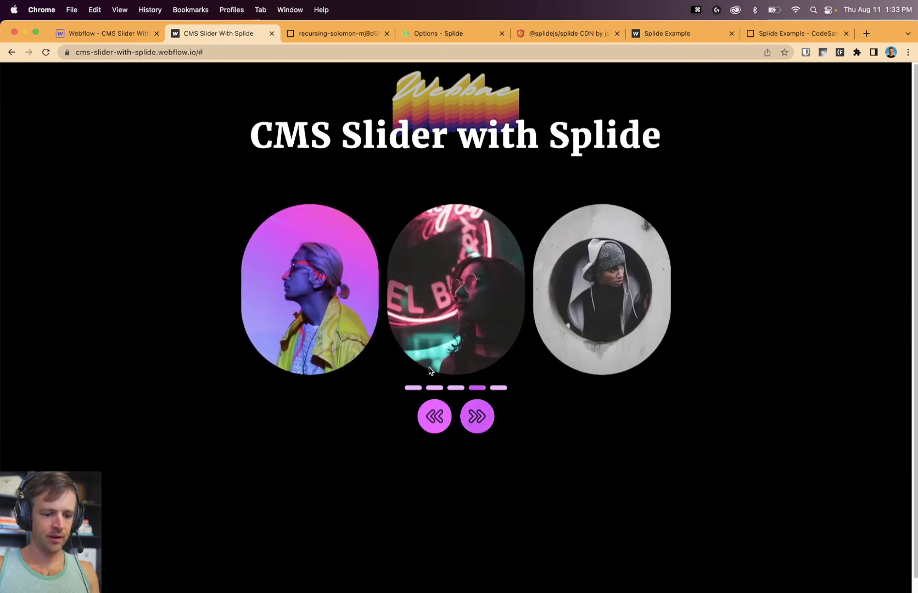
click(440, 428)
key(super+r)
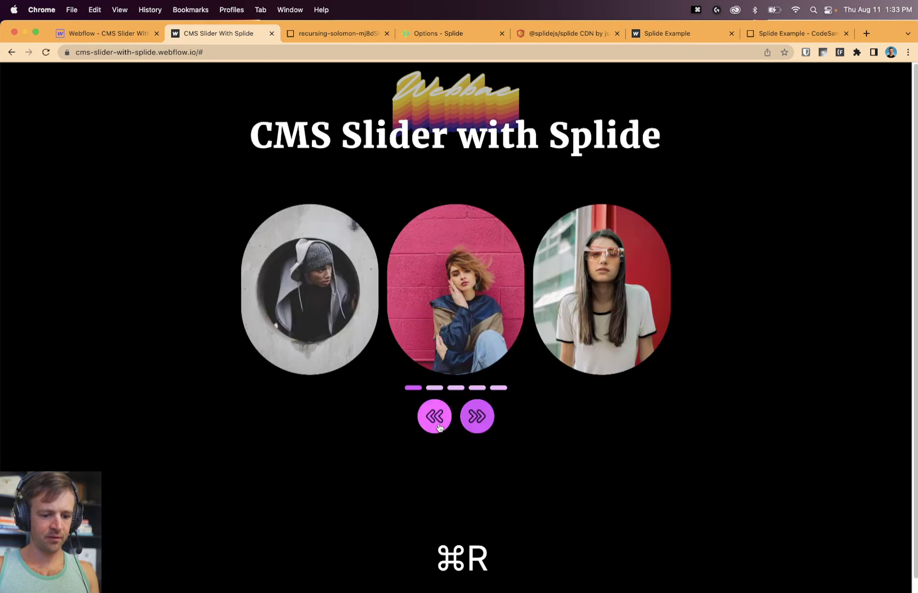
click(476, 416)
click(476, 416)
click(477, 416)
click(477, 416)
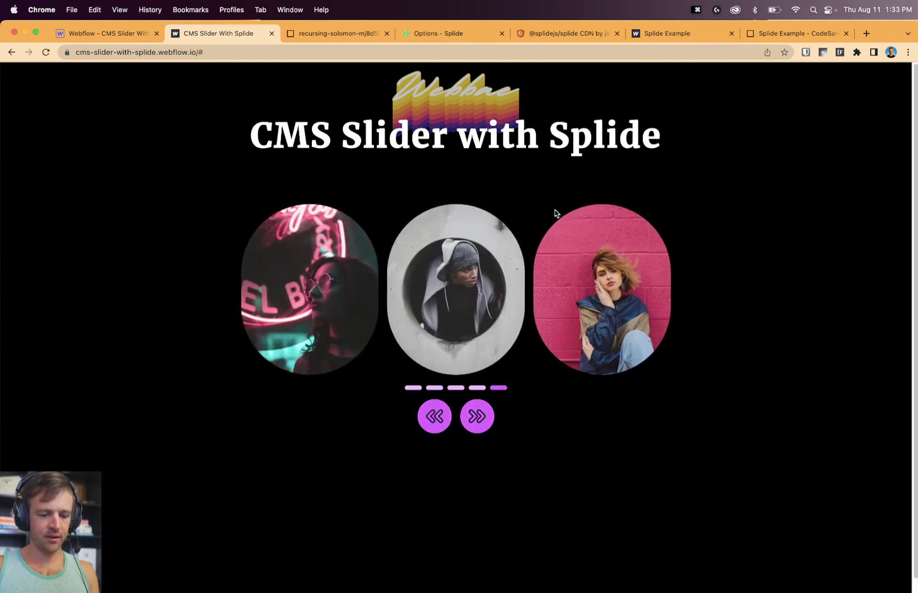
Read through the gap, padding and arrows options in the Splide documentation.
click(445, 40)
scroll(451, 363, down, 10)
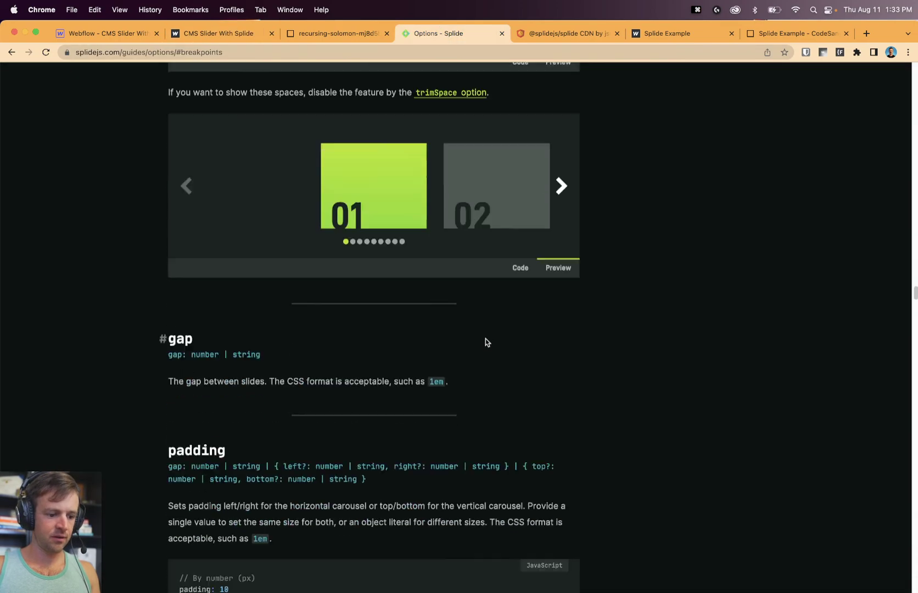
scroll(248, 338, down, 8)
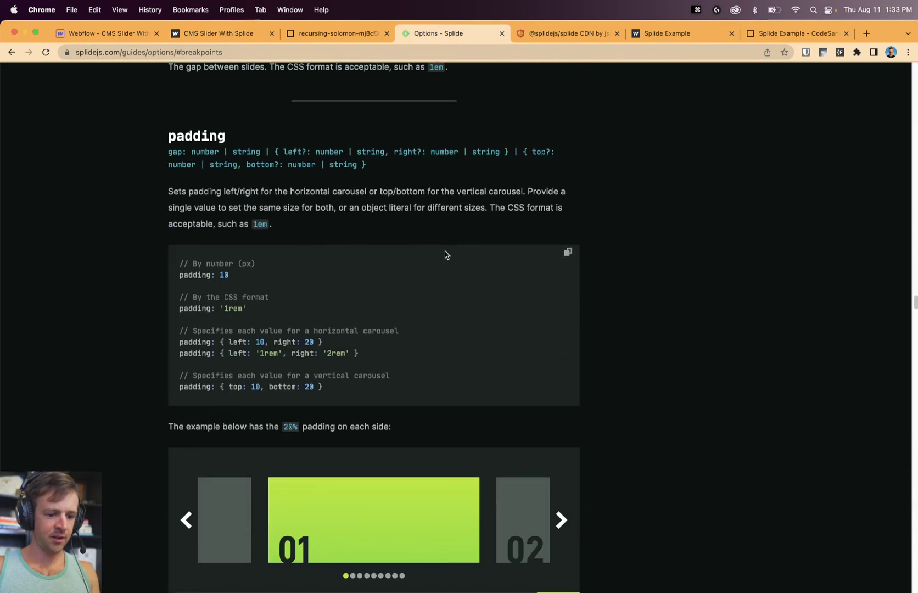
scroll(461, 259, down, 10)
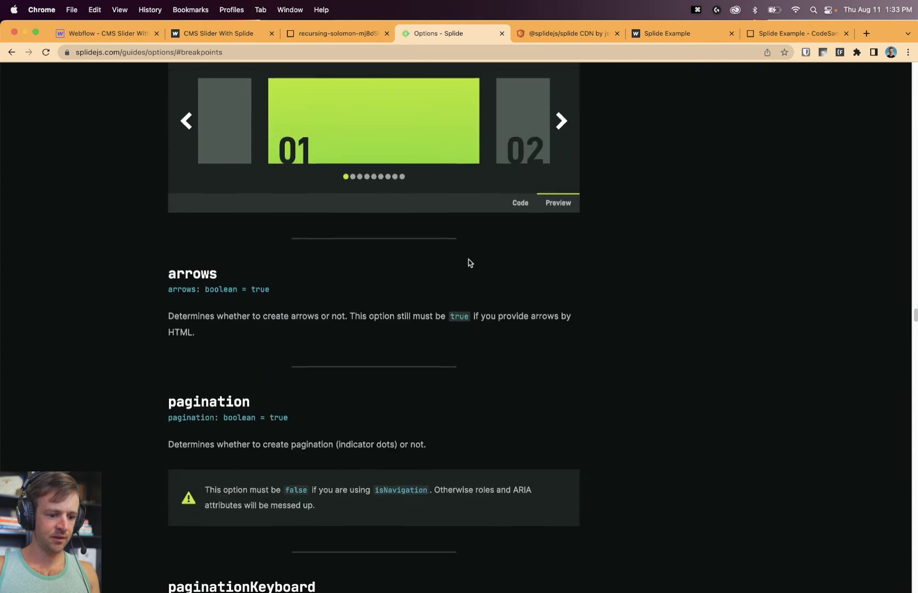
drag(225, 304, 271, 314)
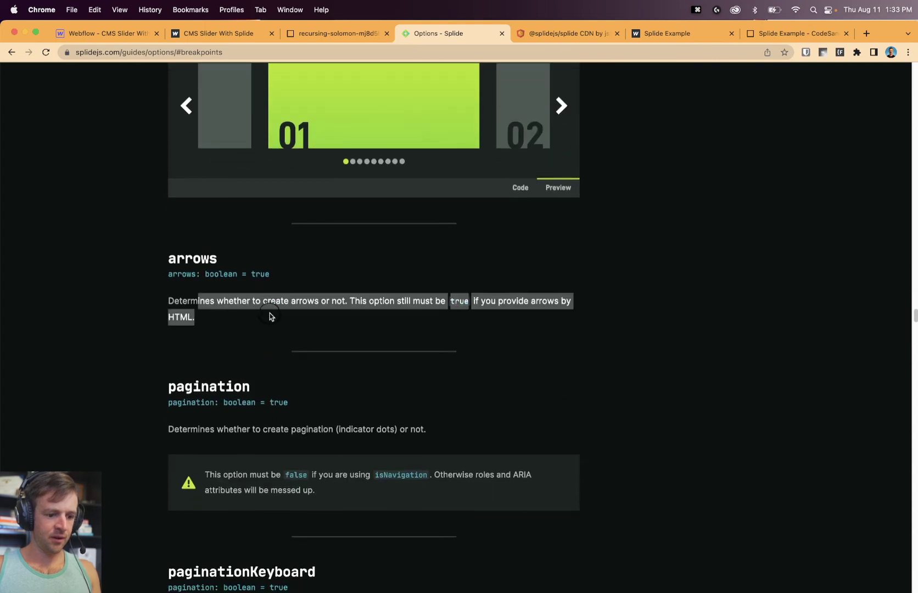
click(242, 306)
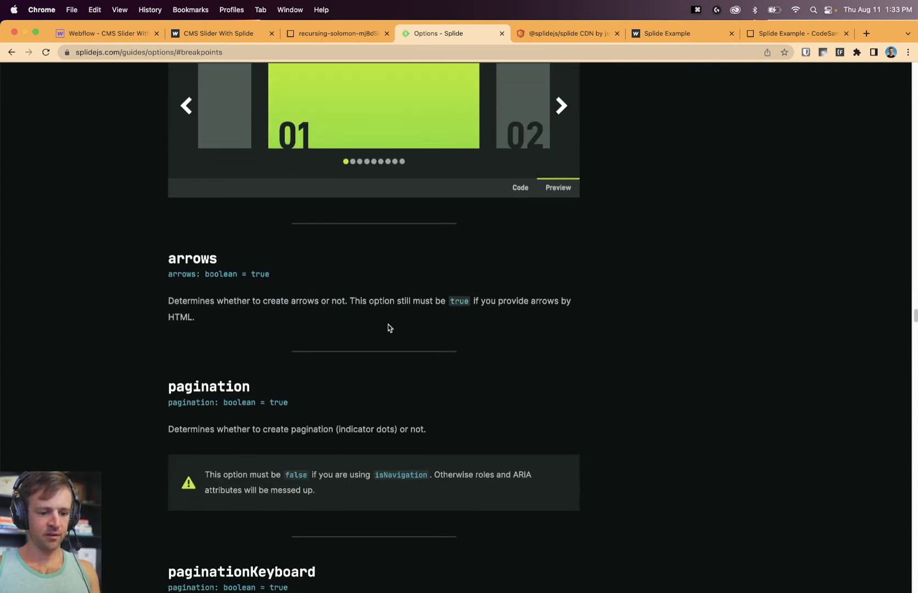
drag(231, 270, 272, 278)
click(284, 299)
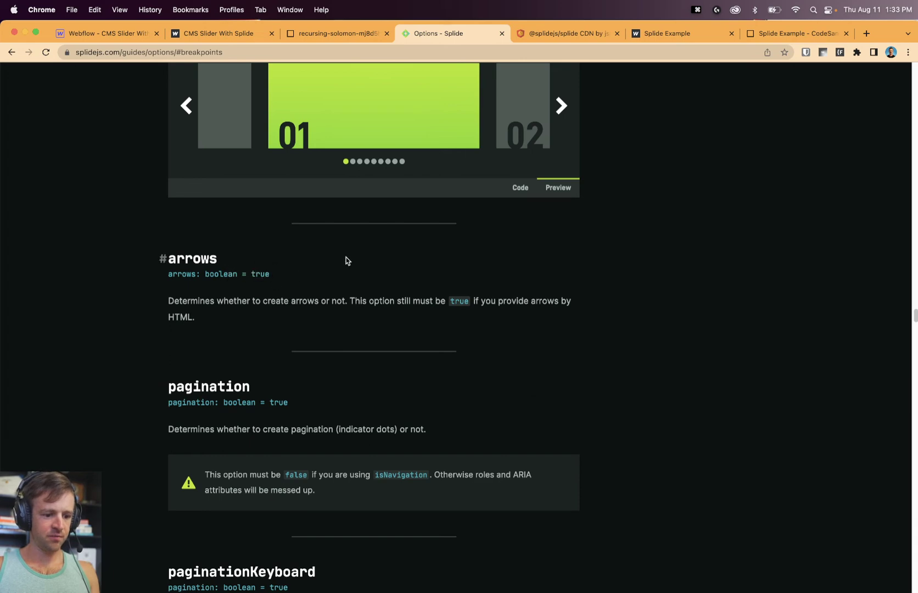
Read the pagination, paginationKeyboard and paginationDirection options in the Splide documentation, continuing to the easing section.
scroll(352, 258, down, 5)
scroll(378, 257, up, 2)
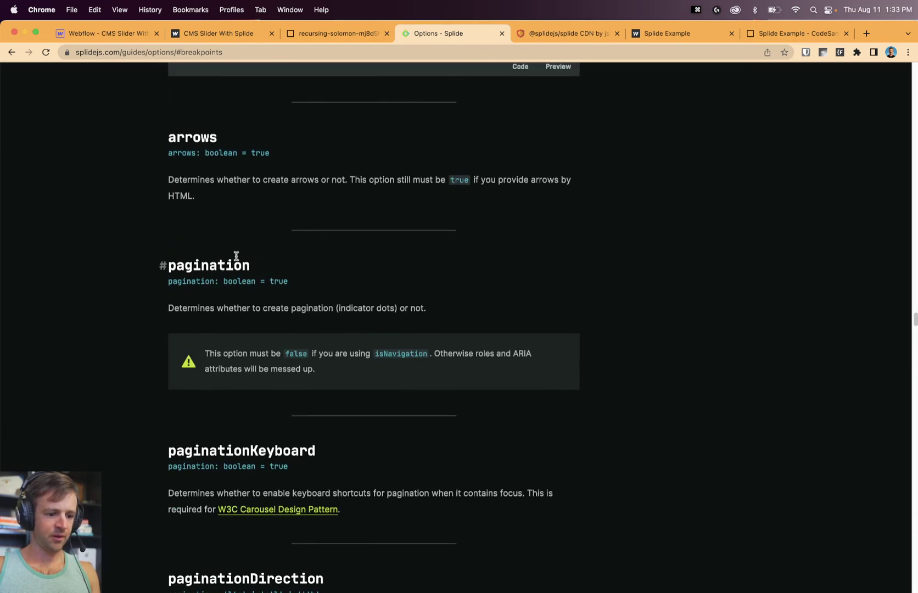
drag(212, 265, 308, 306)
click(392, 305)
scroll(418, 277, down, 5)
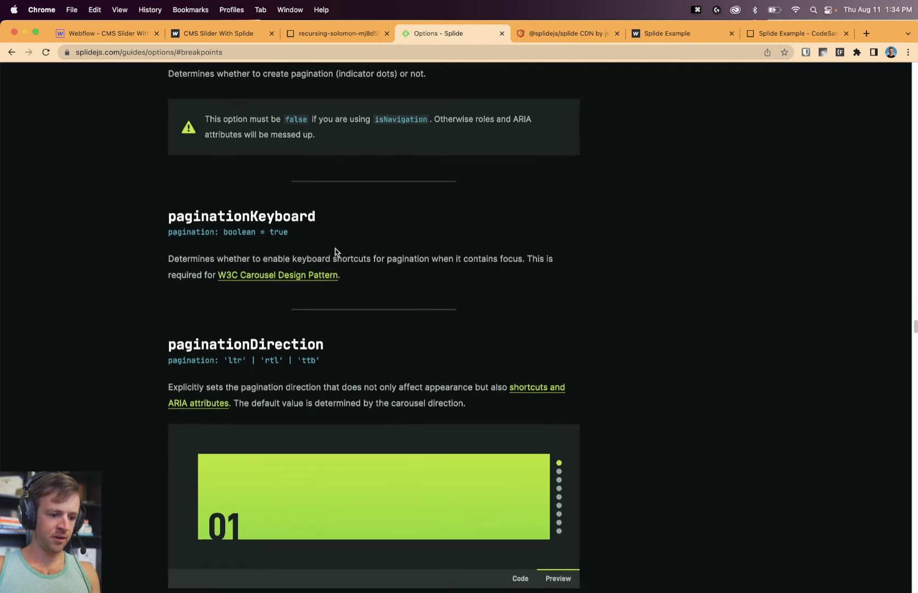
scroll(332, 253, down, 4)
scroll(320, 226, up, 2)
drag(199, 175, 413, 174)
click(467, 174)
scroll(445, 189, down, 4)
scroll(446, 188, down, 3)
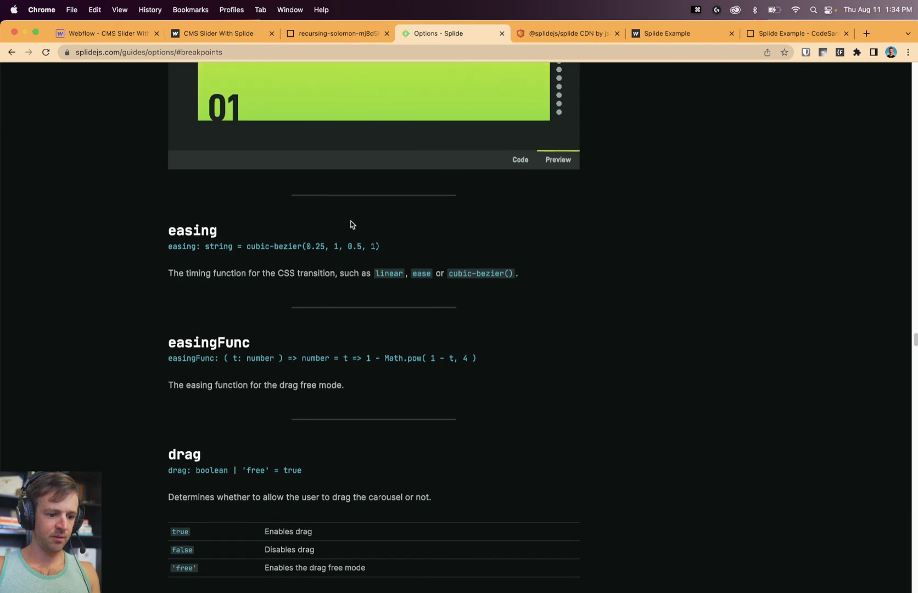
Copy the default easing value cubic-bezier(0.25, 1, 0.5, 1) from the Splide documentation and switch to the Webflow designer.
drag(258, 252, 251, 249)
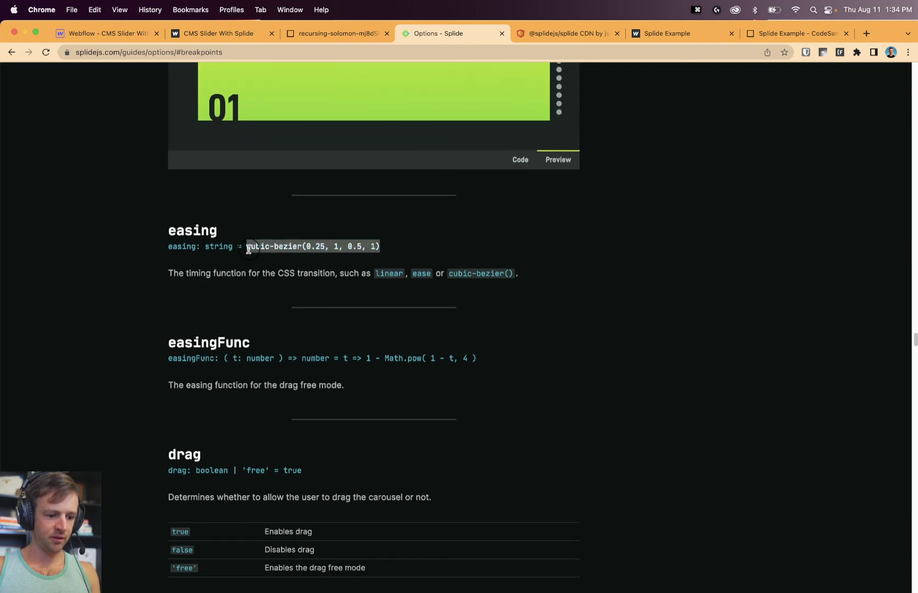
key(super+c)
click(457, 255)
click(122, 35)
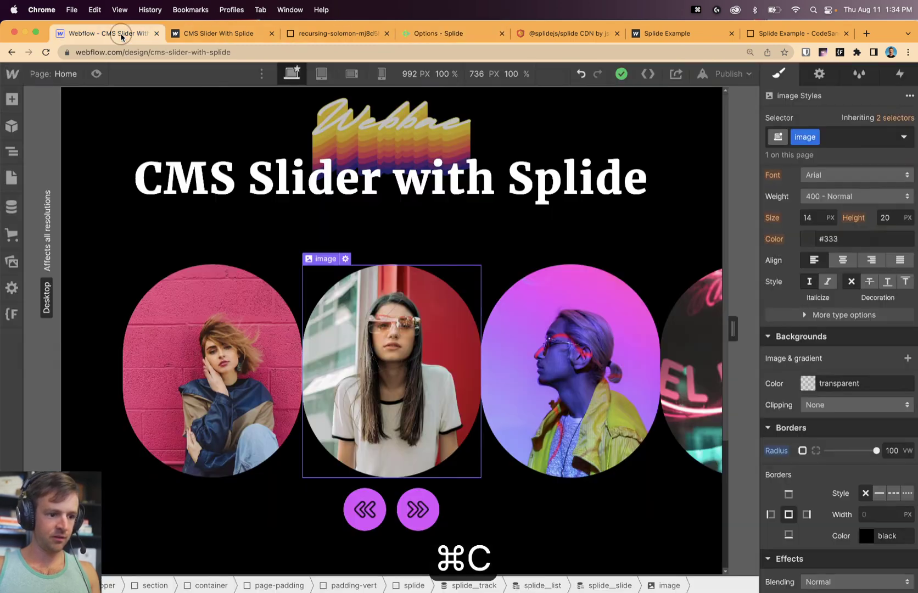
Switch to the CodeSandbox index.js and add easing: cubic-bezier(0.25, 1, 0.5, 1), on a new line below the speed option.
click(242, 34)
click(330, 34)
click(338, 226)
click(276, 304)
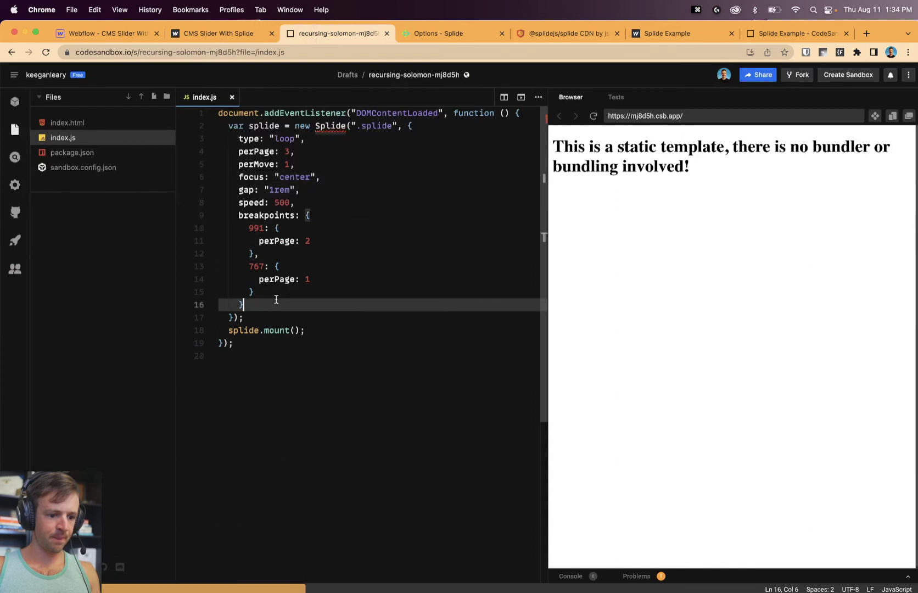
click(334, 213)
click(302, 202)
key(Return)
key(super+v)
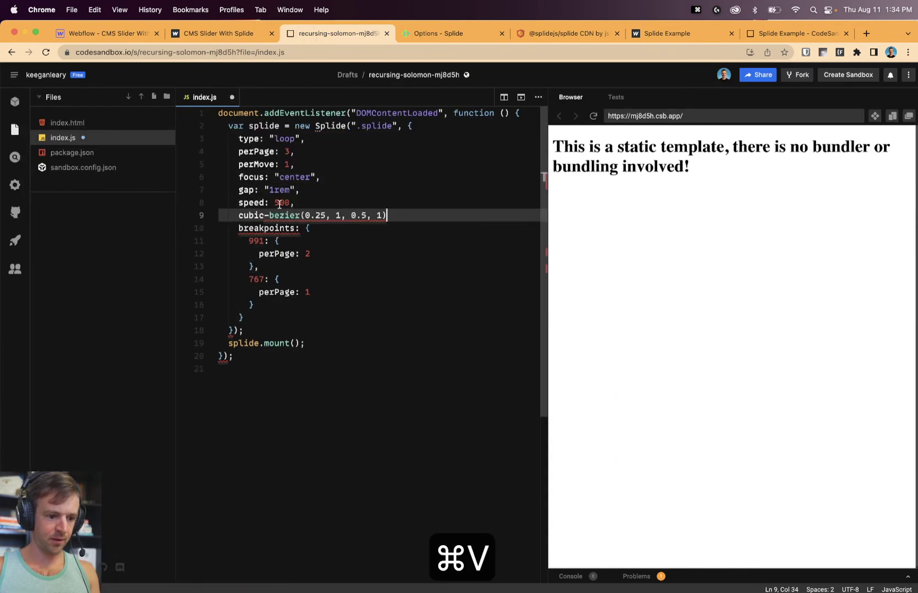
text(easing: )
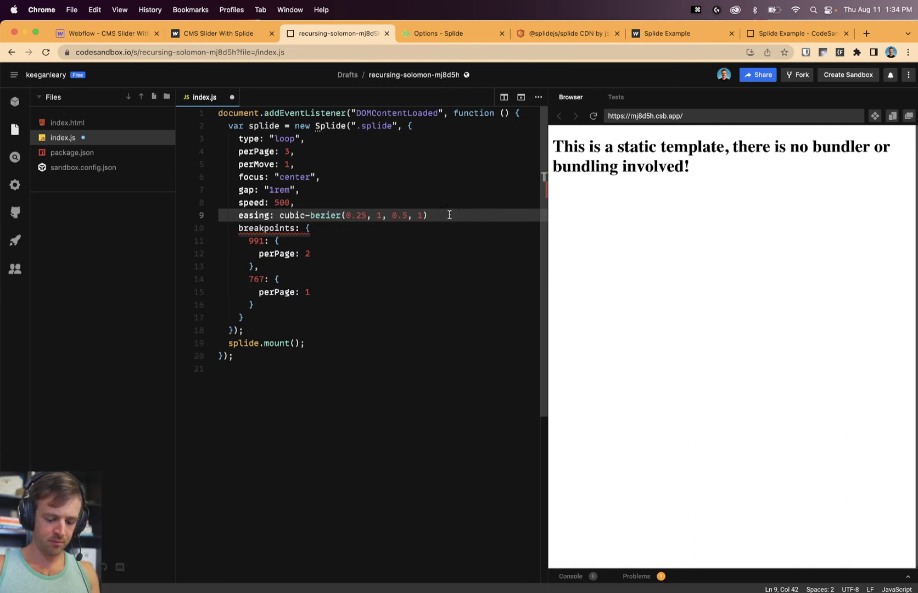
text(,)
Wrap the cubic-bezier easing value in quotes to make it a string, check it against the Splide documentation, and save index.js.
drag(427, 215, 274, 216)
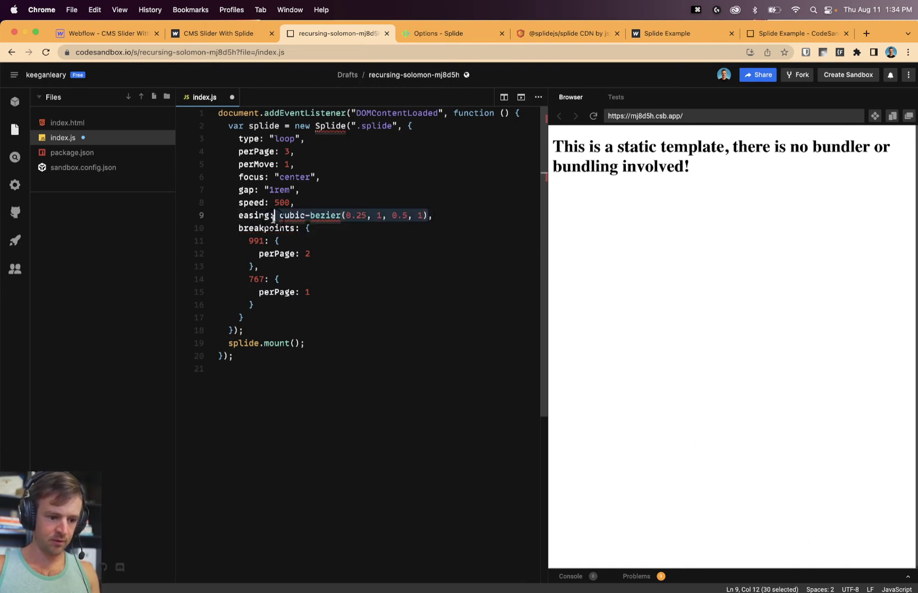
text(")
click(424, 266)
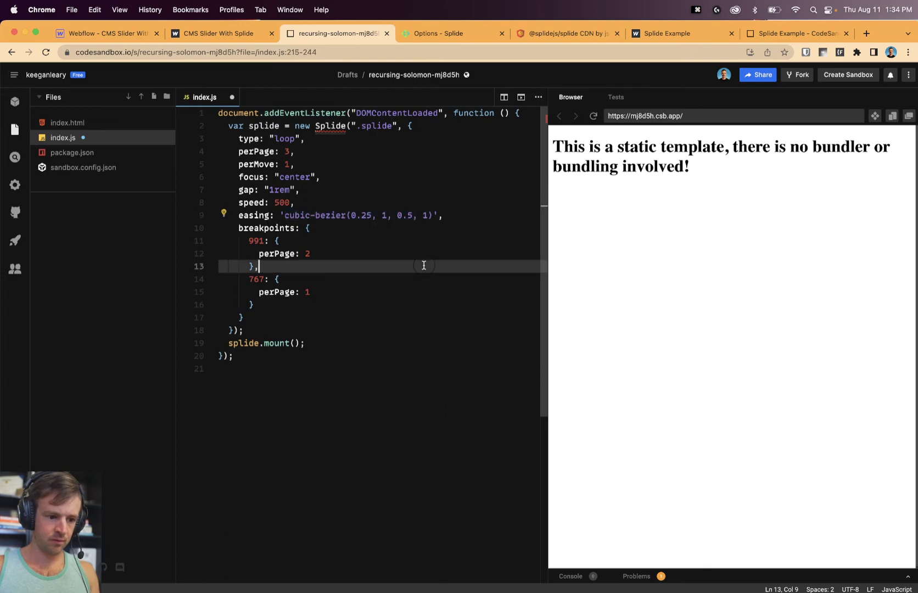
key(super+s)
click(420, 34)
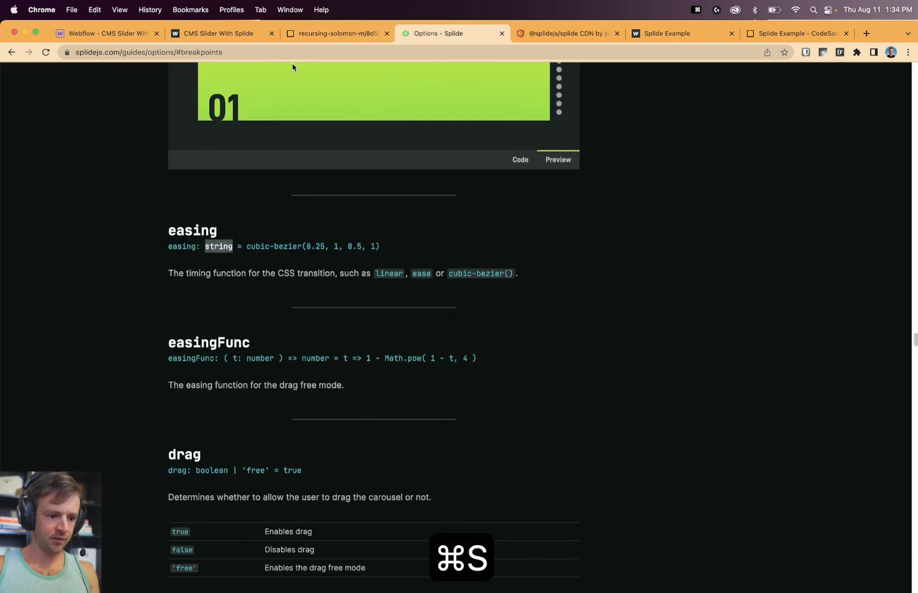
click(318, 34)
click(331, 200)
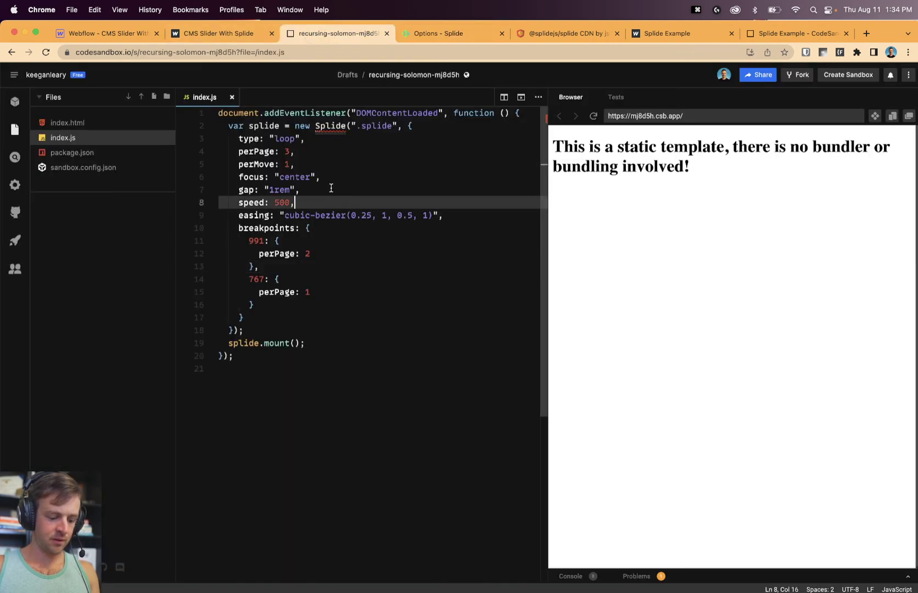
key(super+s)
Reload the published slider page and advance the slides to test the default easing.
click(236, 34)
key(super+r)
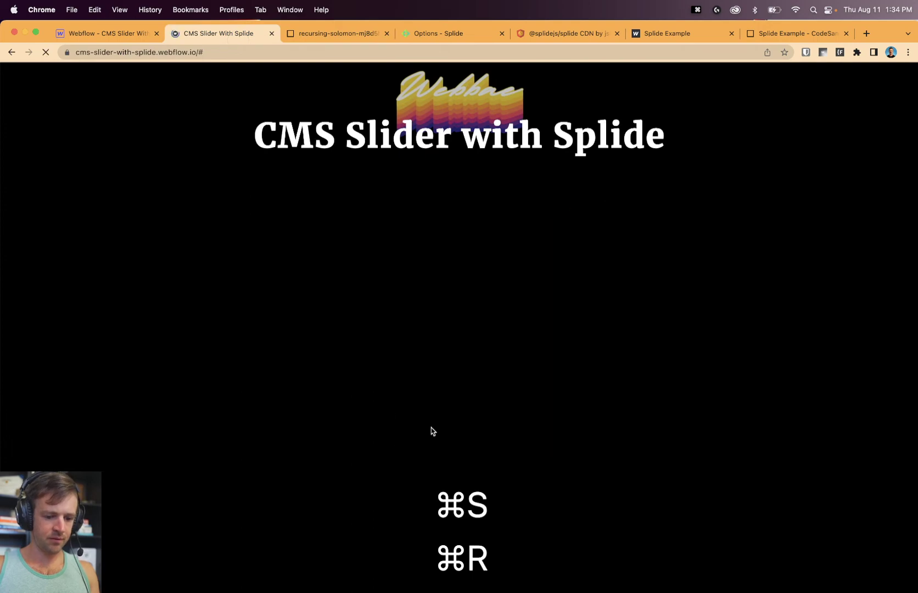
click(476, 420)
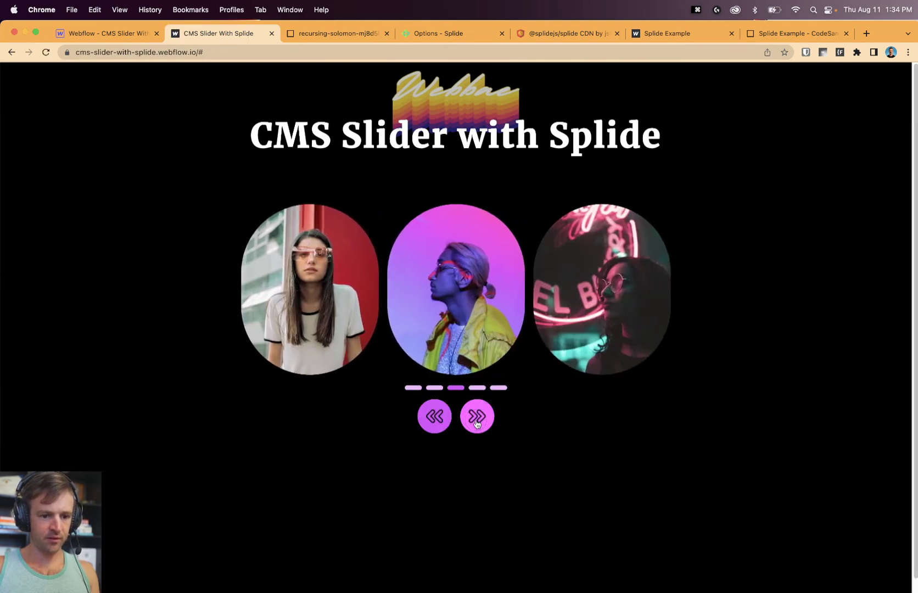
Try to find an easing reference by going to easing.net in a new browser tab.
key(super+t)
text(es)
key(BackSpace)
key(BackSpace)
text(asin)
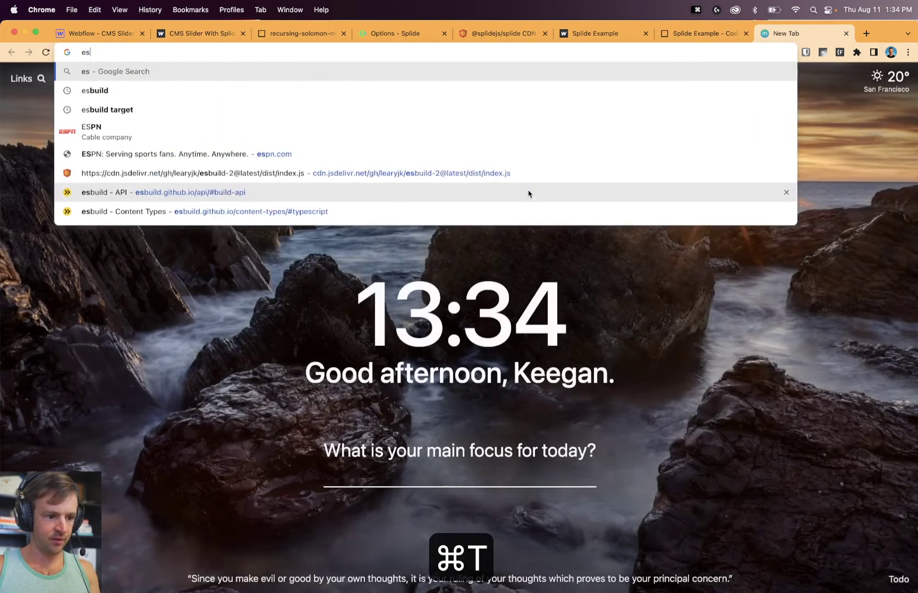
text(g.net)
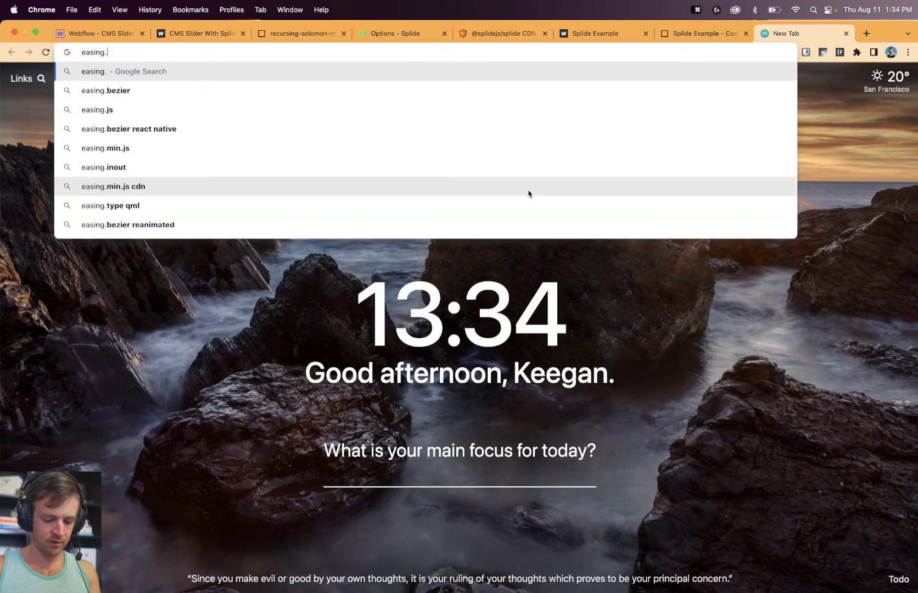
key(Return)
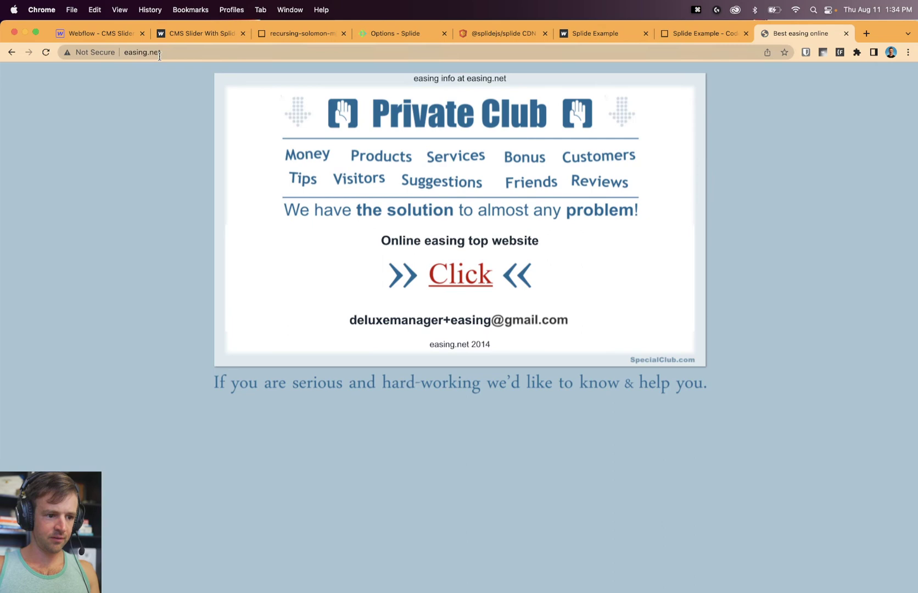
Search the web for "easing visualizer" and open the Easing Functions Cheat Sheet at easings.net.
click(159, 55)
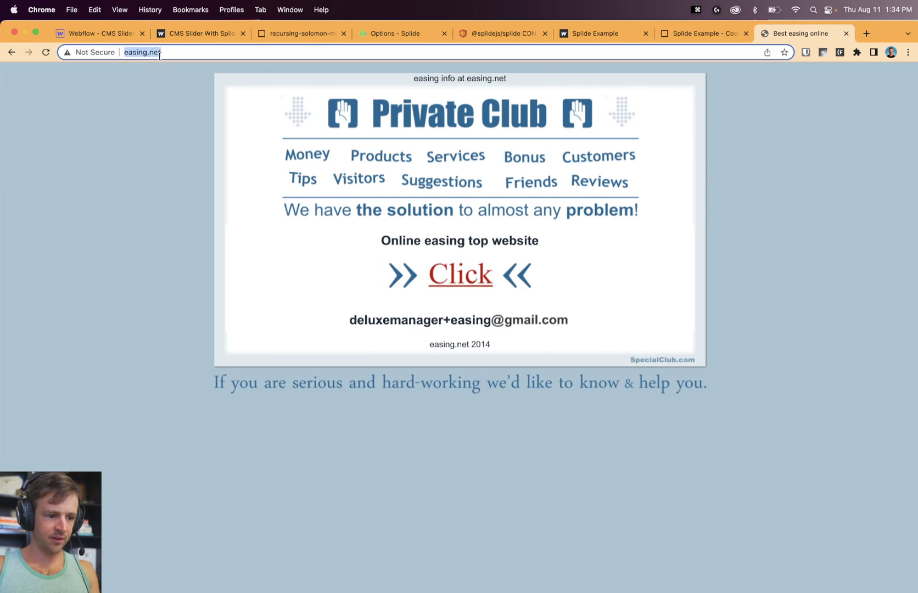
text(easing visualizer)
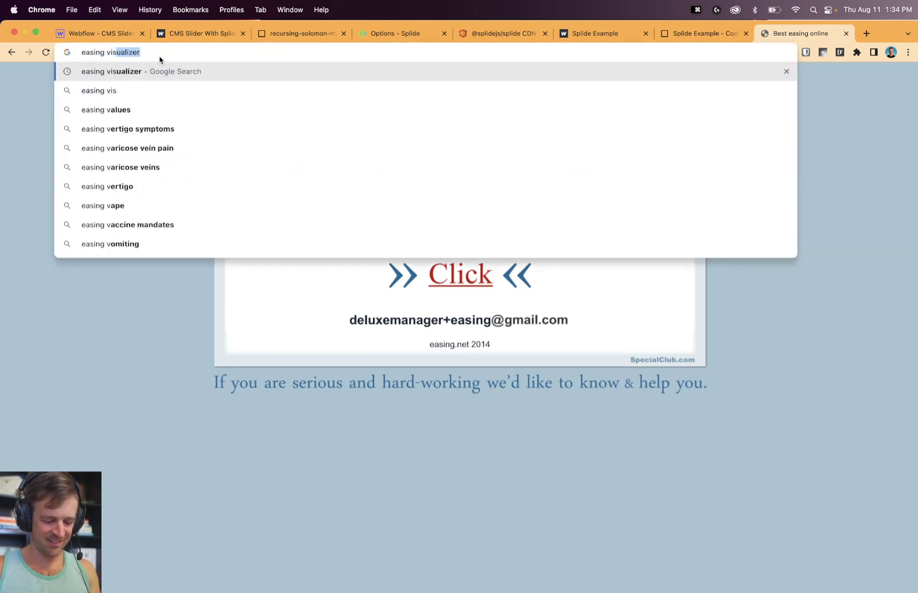
key(Return)
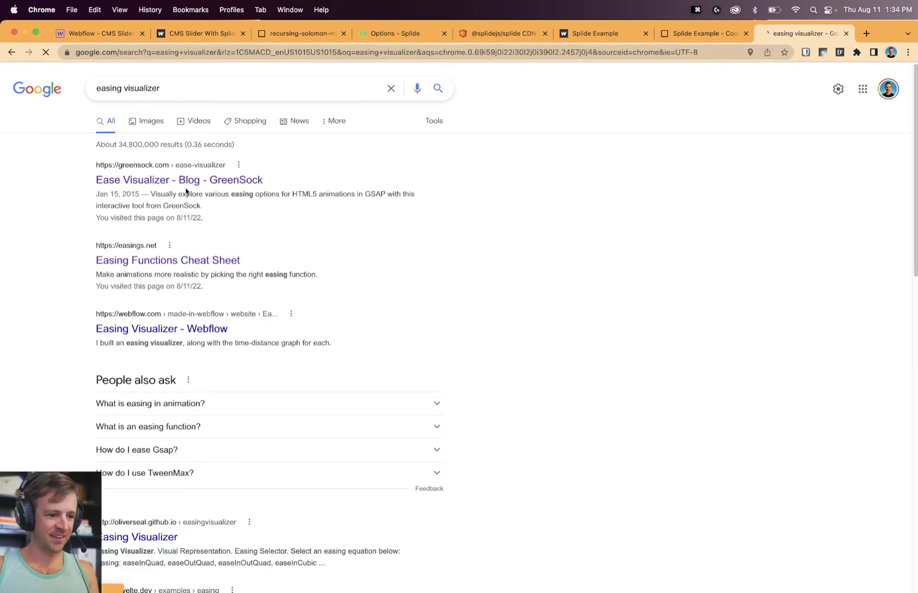
click(184, 261)
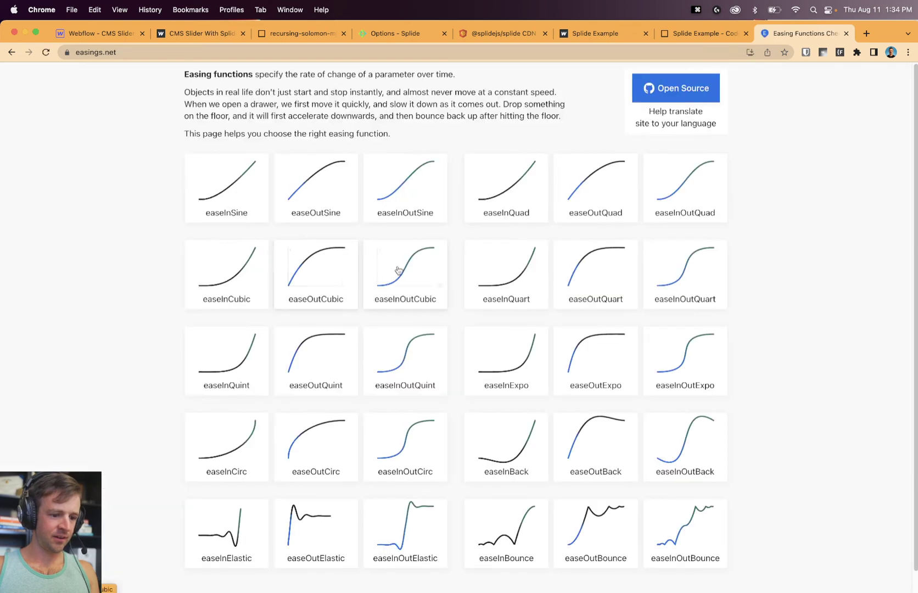
Examine the easeInOutElastic function and its CSS size, position and transparency keyframes on easings.net.
scroll(565, 275, down, 2)
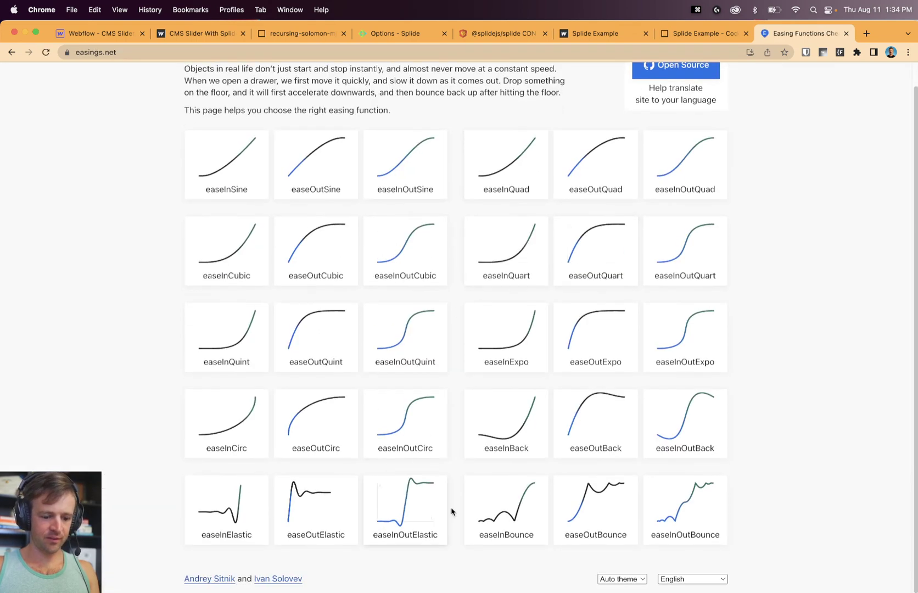
click(421, 508)
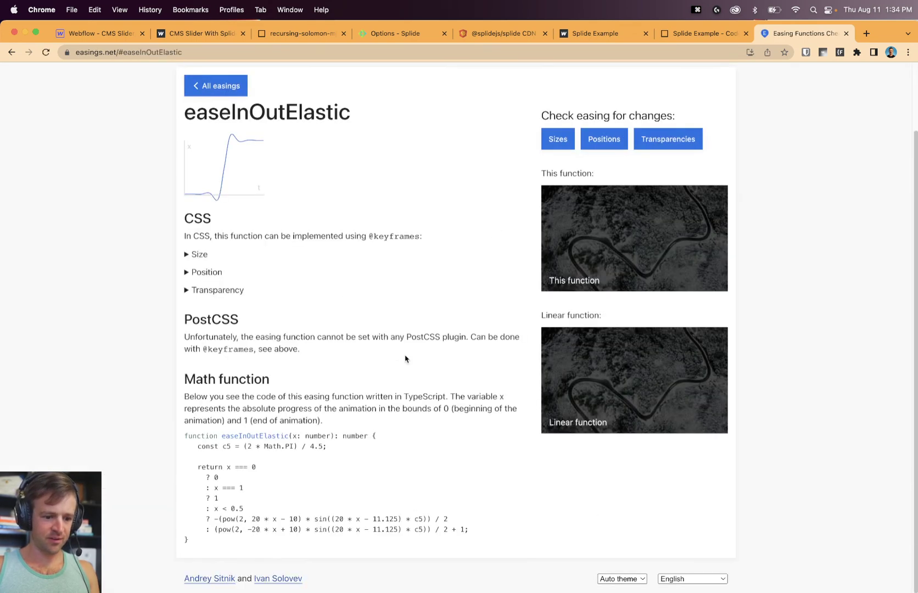
scroll(389, 346, up, 1)
scroll(388, 376, down, 1)
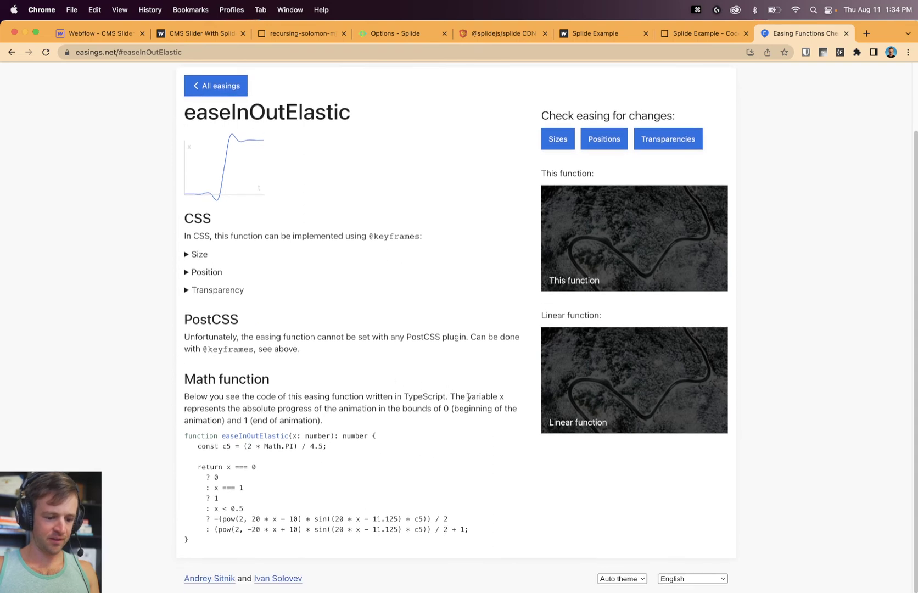
scroll(414, 365, up, 2)
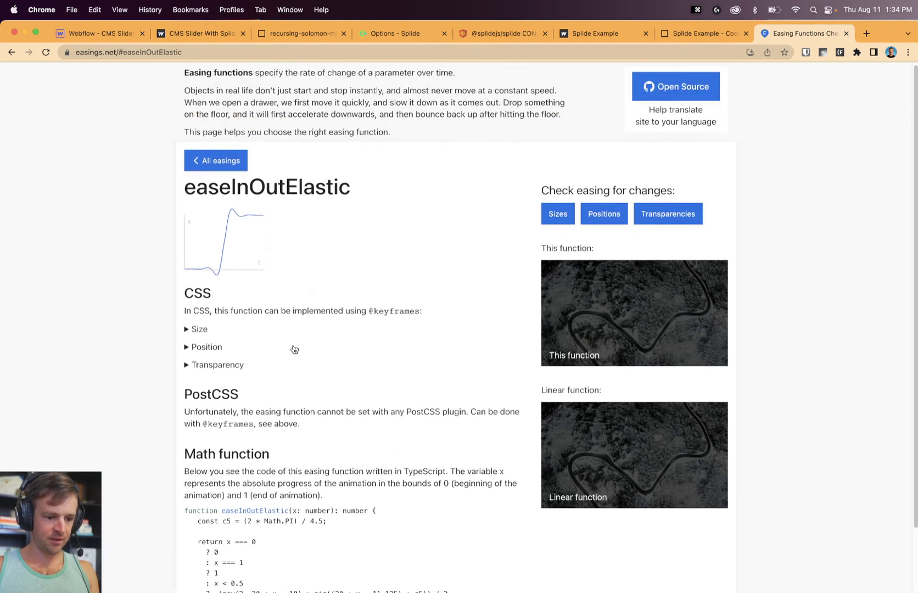
click(187, 330)
click(187, 330)
click(187, 347)
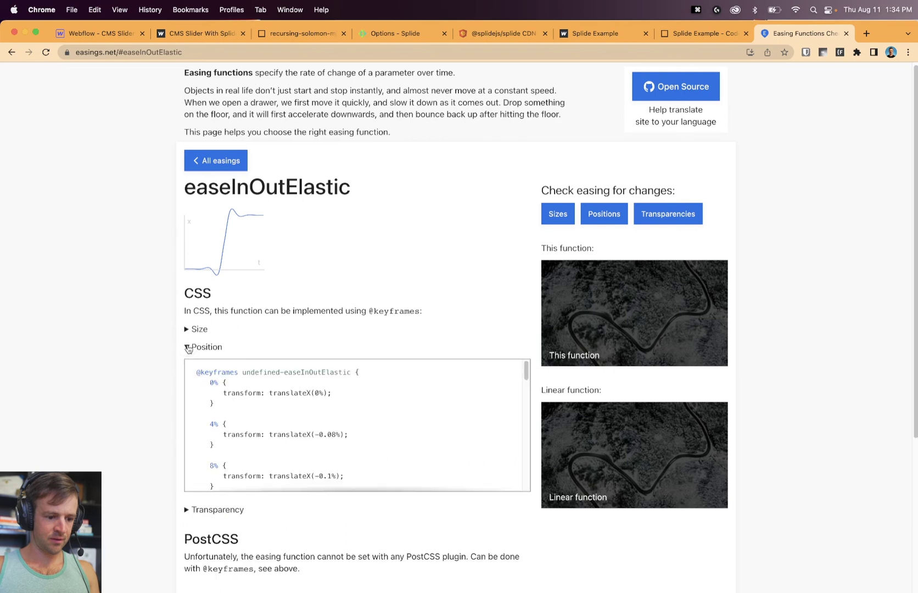
click(187, 347)
click(187, 365)
click(187, 365)
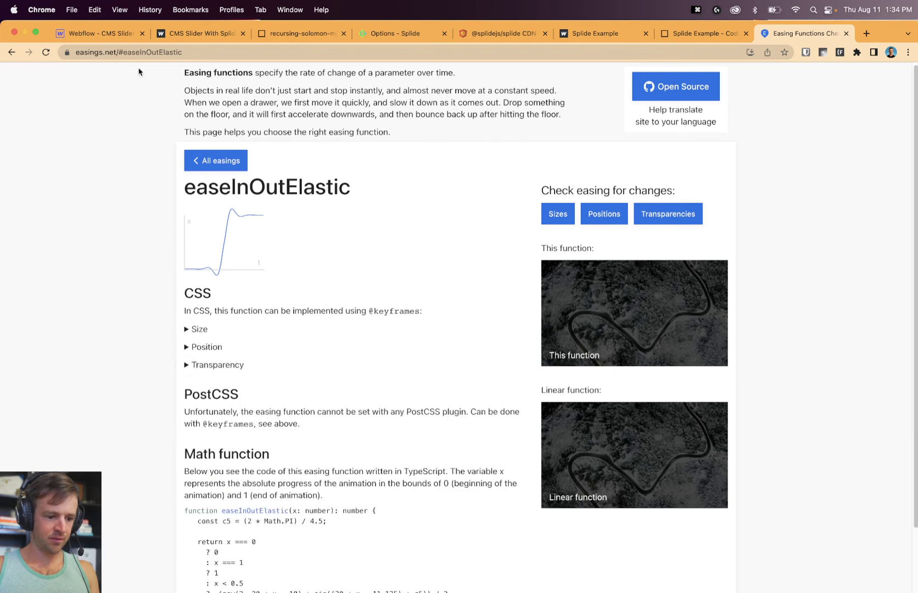
Return to the list of easings, open easeOutExpo and copy its CSS value cubic-bezier(0.16, 1, 0.3, 1).
click(10, 52)
click(597, 345)
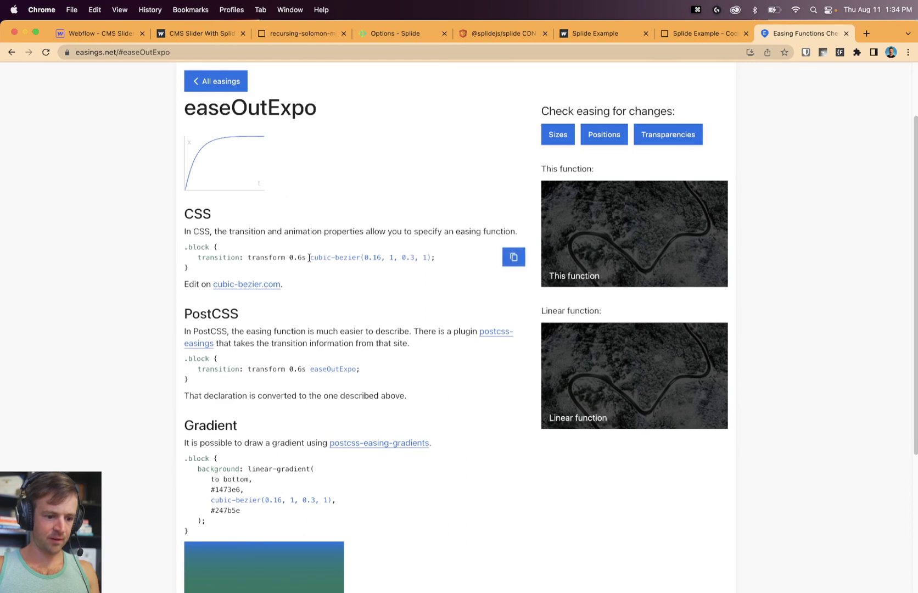
drag(310, 259, 412, 261)
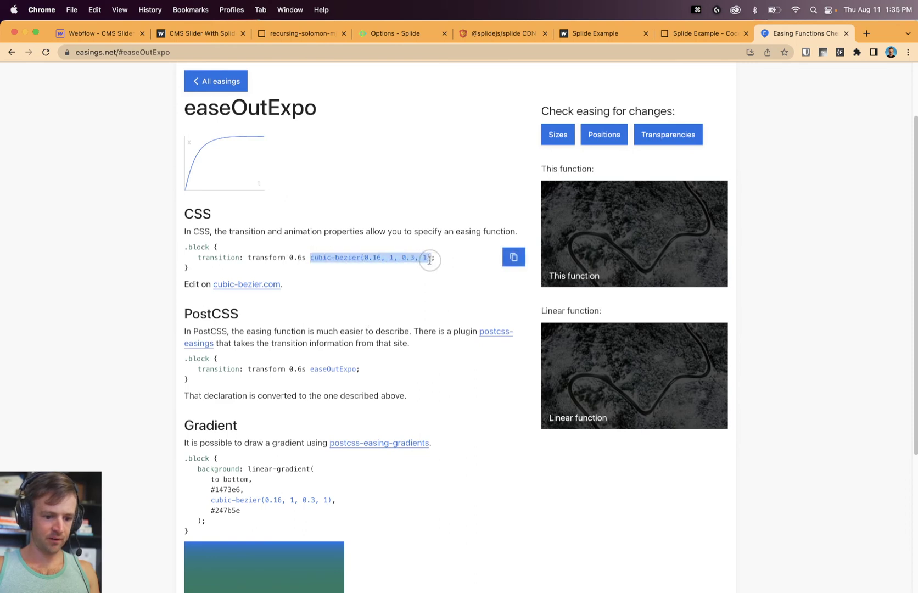
key(super+c)
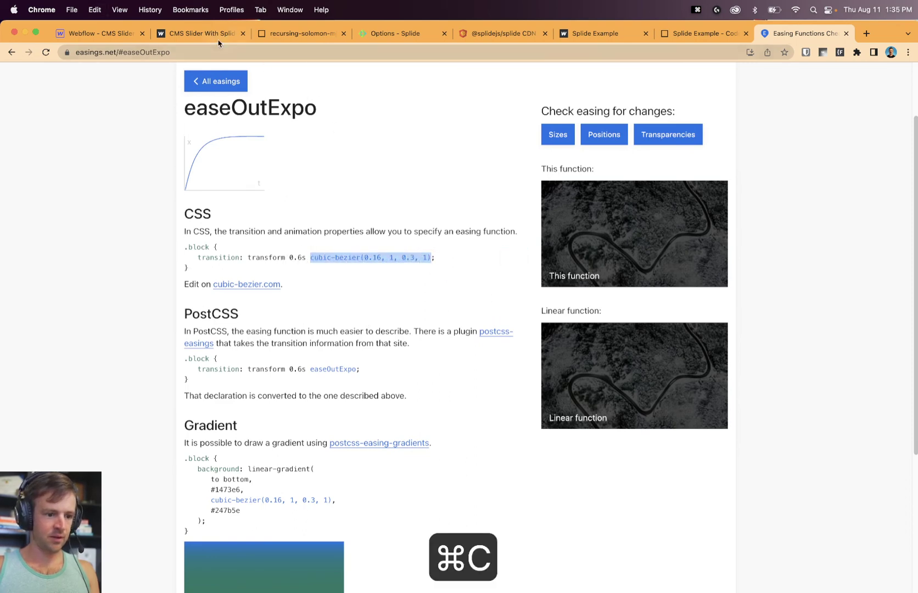
Set the easing option in the CodeSandbox index.js to "cubic-bezier(0.16, 1, 0.3, 1)" and save the file.
click(302, 33)
drag(433, 216, 319, 216)
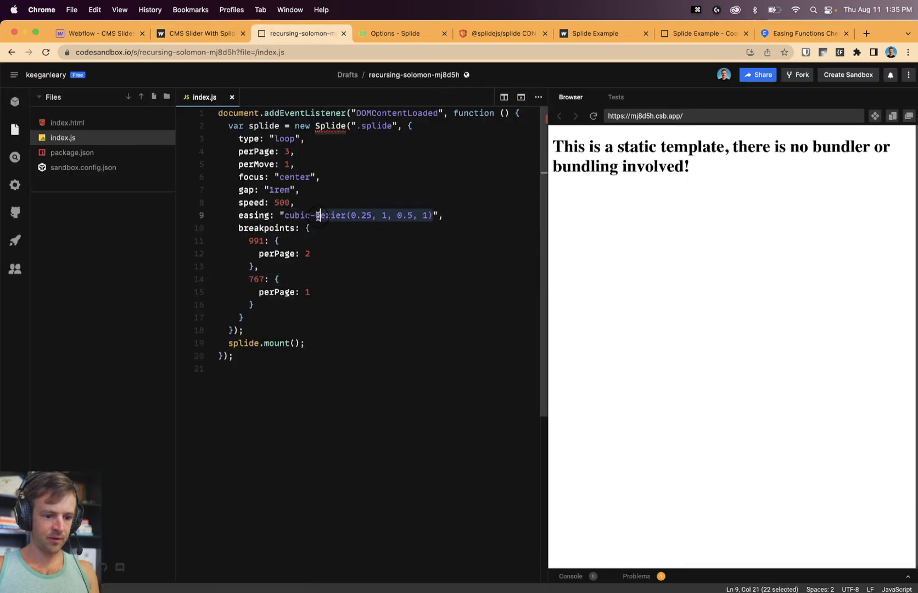
key(super+v)
click(387, 236)
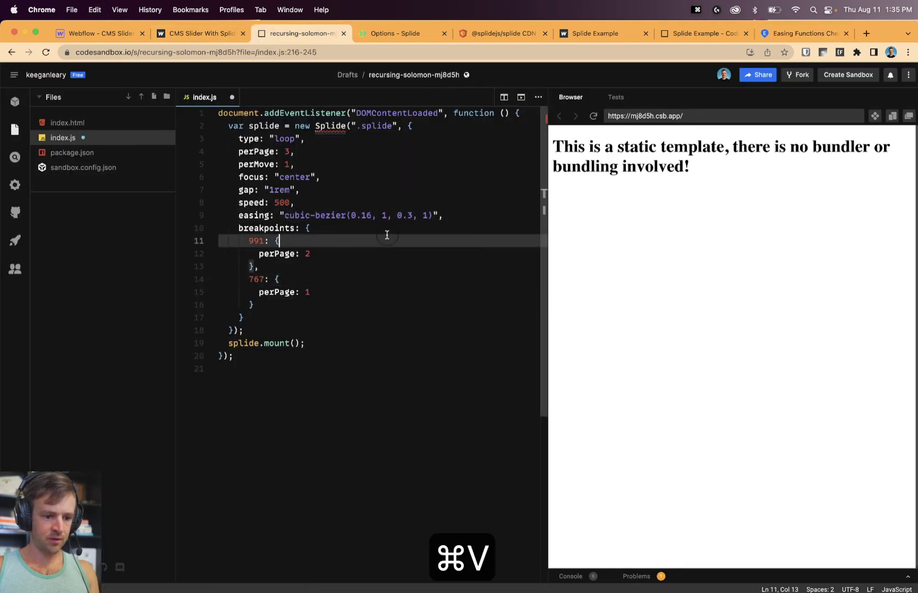
key(super+s)
Reload the published slider page and advance through the slides to test the easeOutExpo easing.
click(220, 36)
key(super+r)
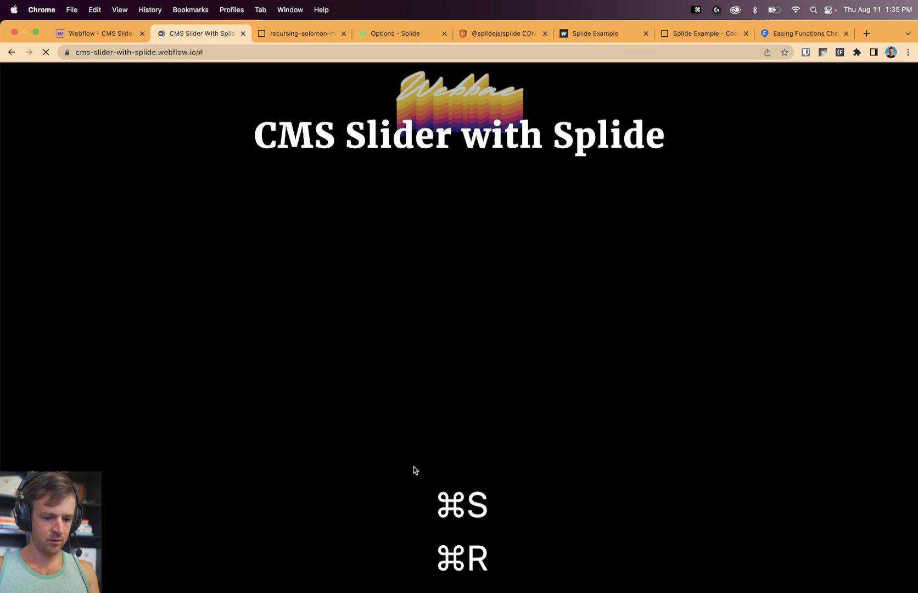
click(486, 426)
click(487, 426)
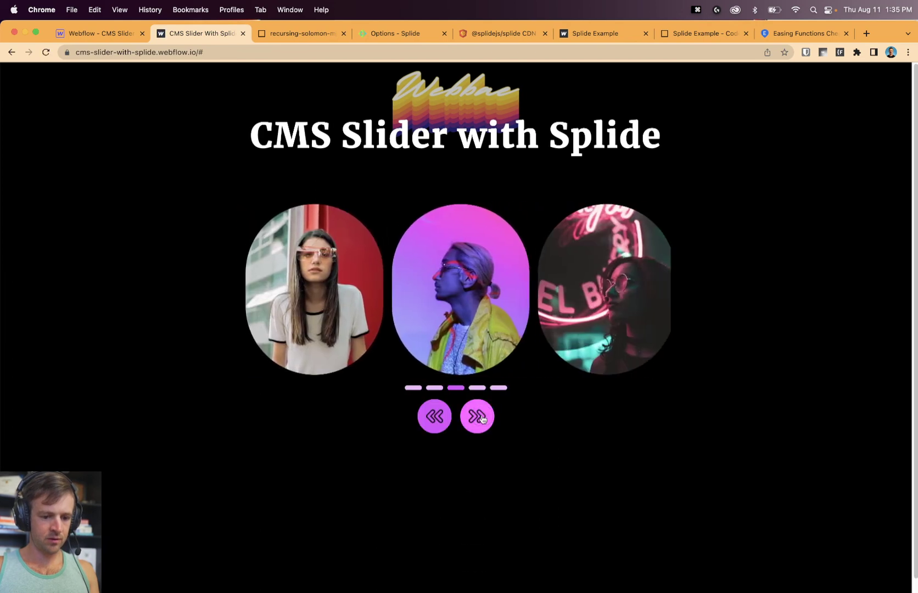
click(486, 425)
click(486, 426)
click(486, 426)
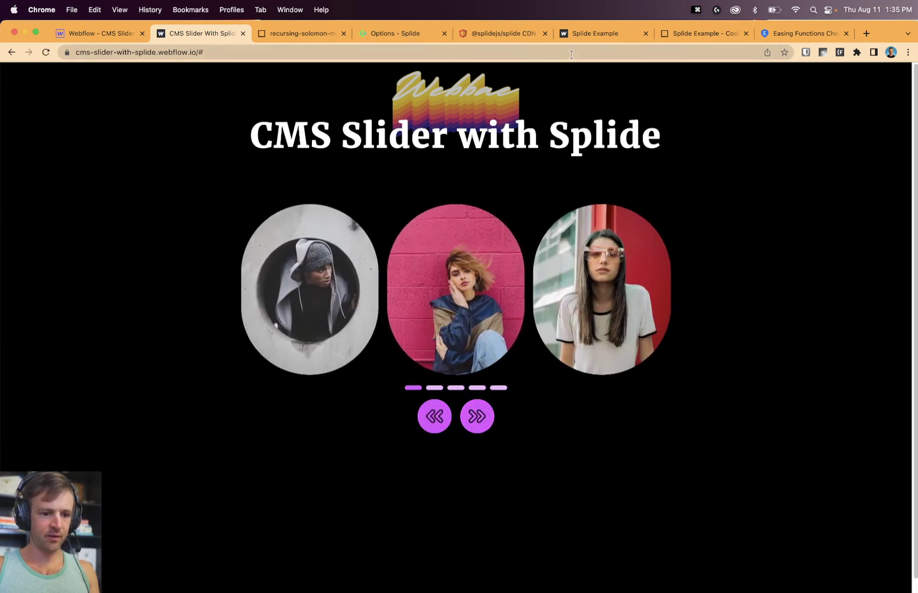
Go back to easings.net and look over the full list of easing functions.
click(771, 38)
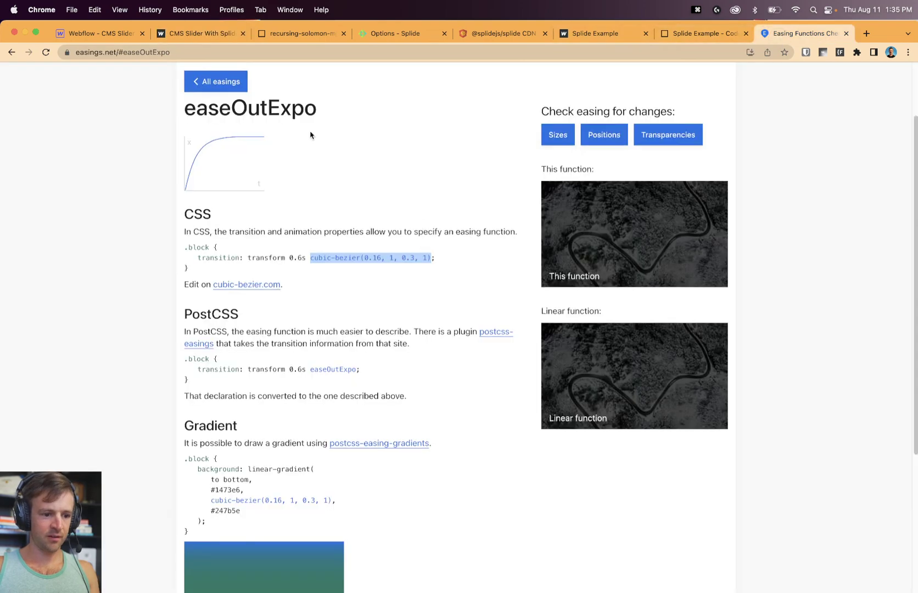
scroll(208, 87, up, 2)
click(218, 160)
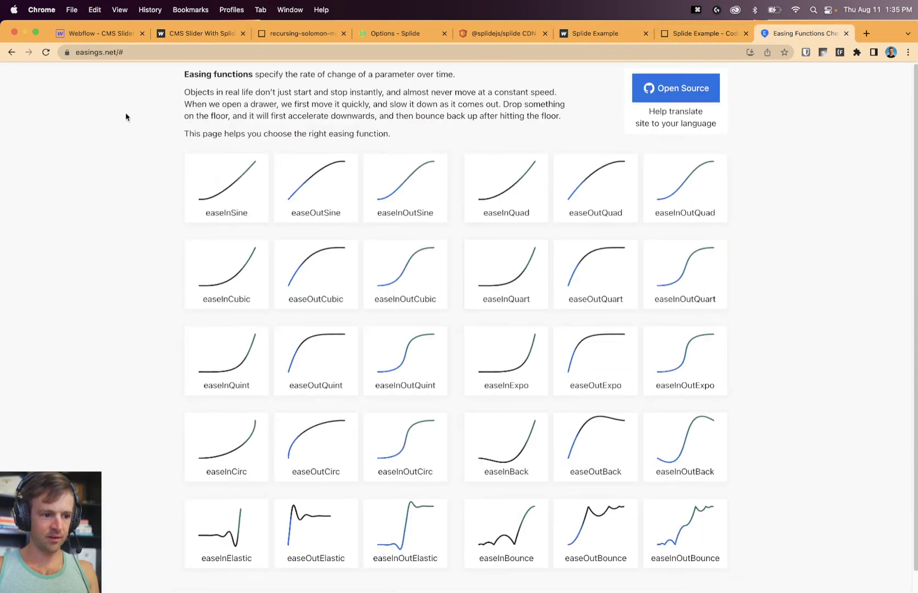
scroll(551, 324, down, 1)
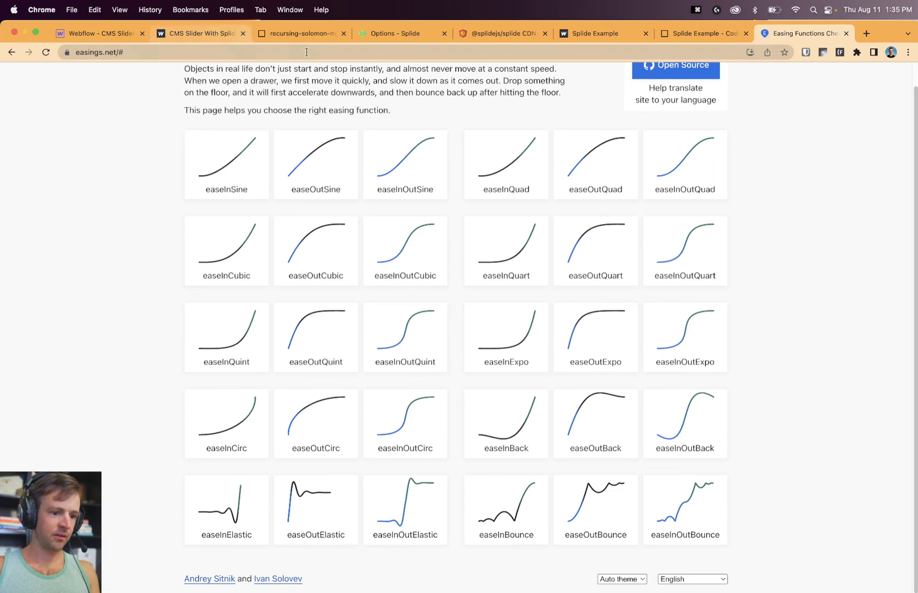
Read the drag option in the Splide documentation, try its free-mode example, and continue to the snap option.
click(367, 34)
scroll(364, 307, down, 3)
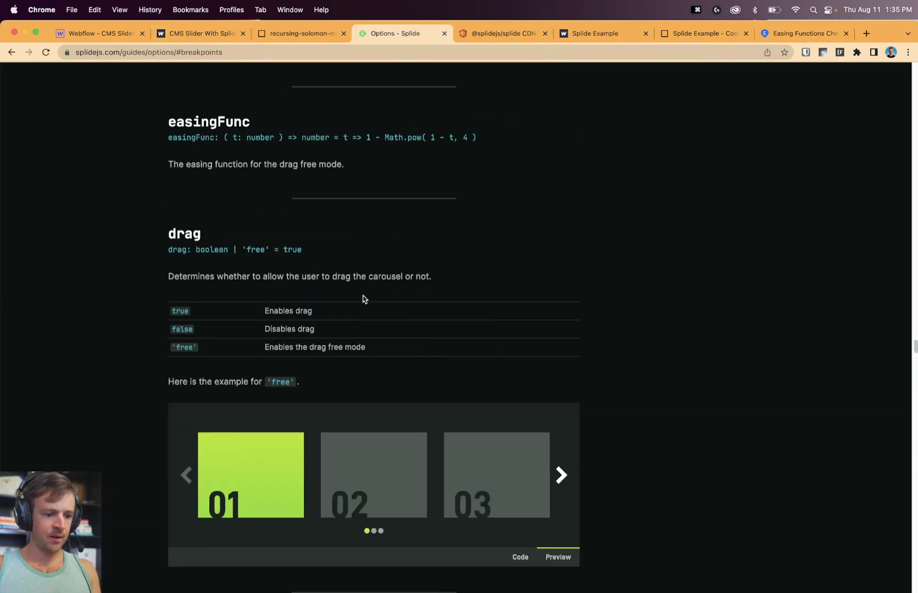
scroll(363, 292, up, 2)
drag(209, 235, 431, 313)
scroll(329, 280, down, 2)
click(566, 299)
scroll(561, 295, down, 5)
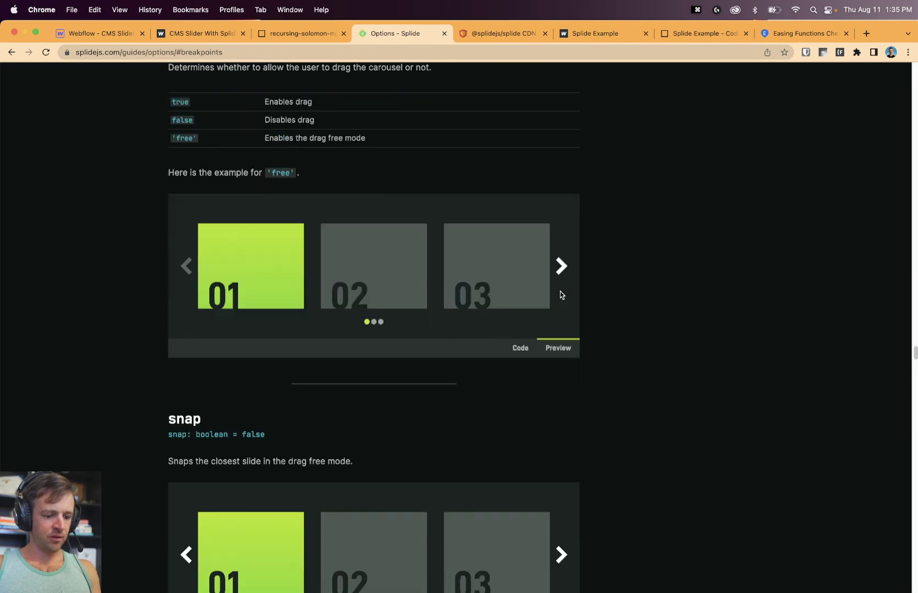
Read on through the Splide options documentation from snap to autoplay, including flickPower, waitForTransition and arrowPath.
scroll(560, 295, down, 4)
scroll(428, 225, down, 9)
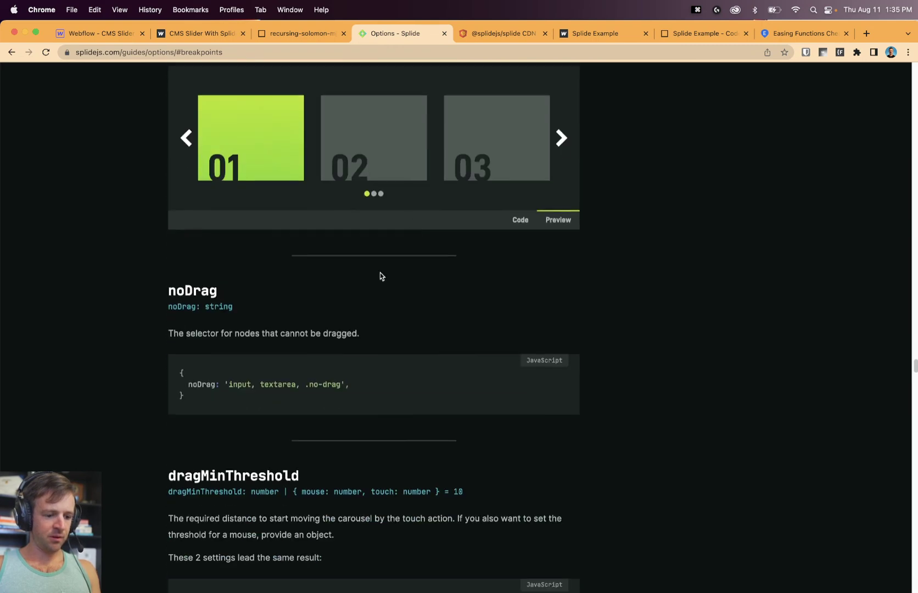
scroll(314, 249, down, 10)
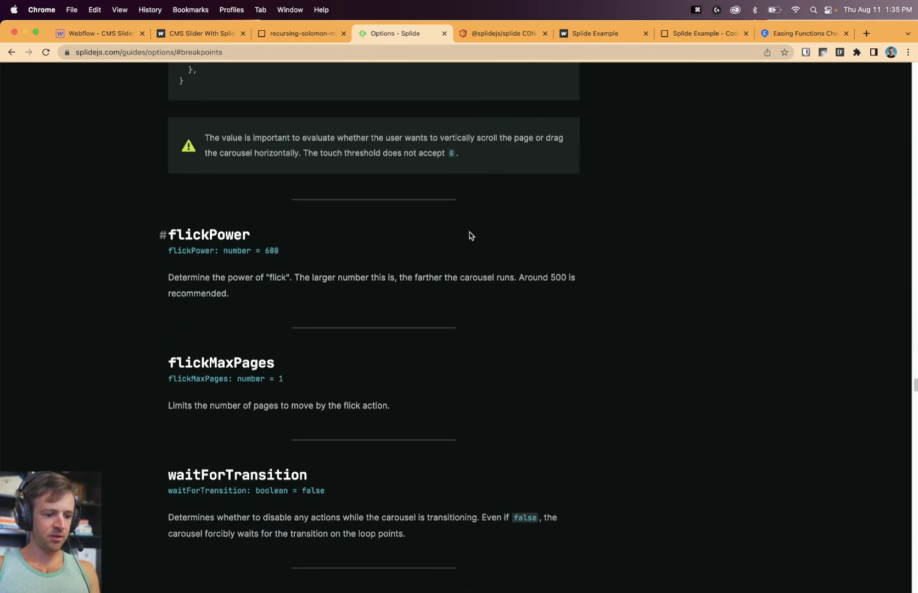
scroll(357, 258, down, 2)
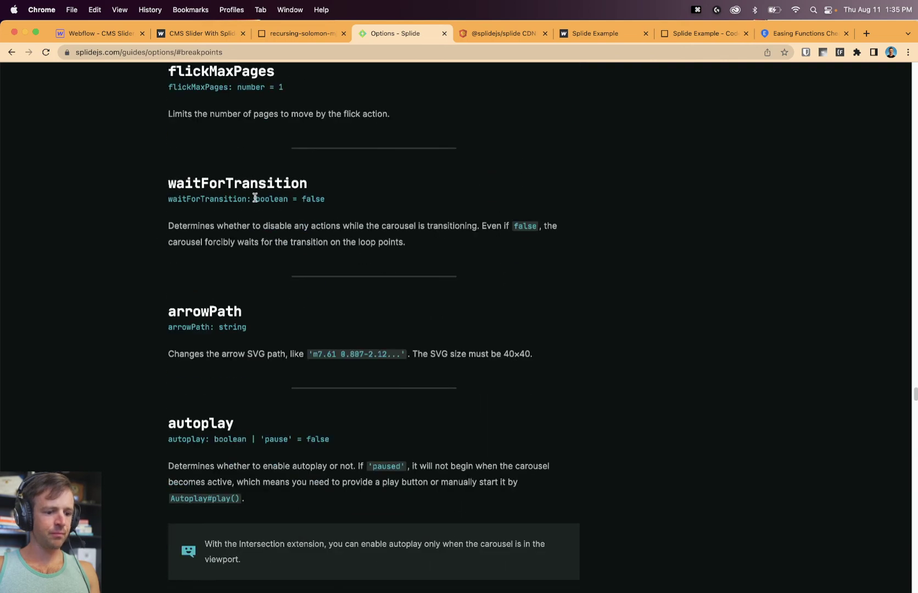
drag(213, 201, 433, 246)
click(242, 237)
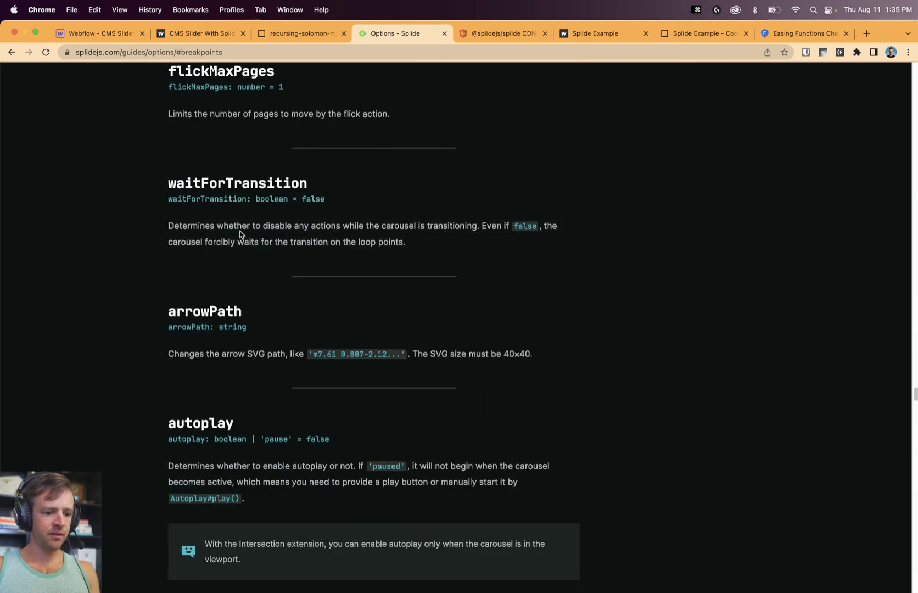
drag(228, 225, 390, 239)
click(390, 239)
scroll(444, 238, down, 4)
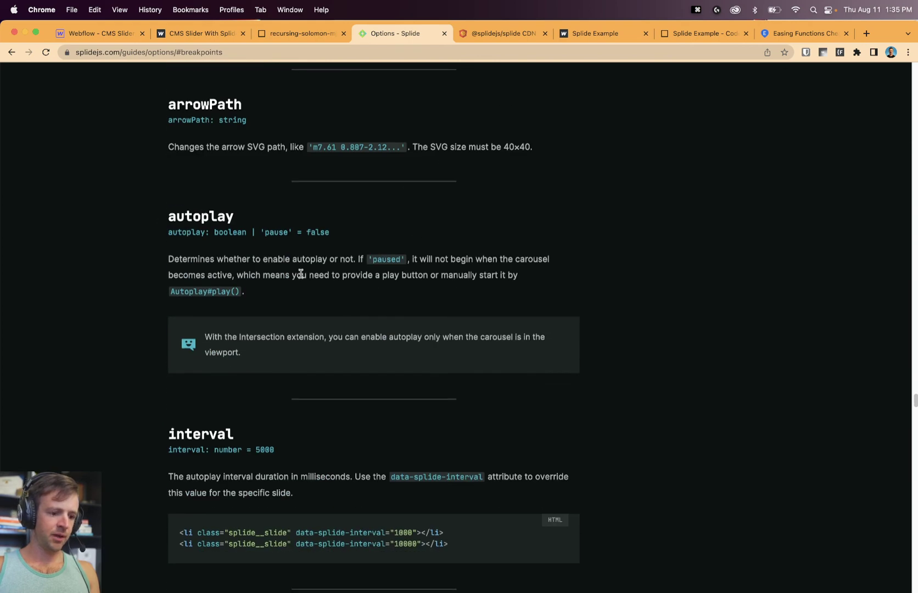
scroll(378, 272, down, 2)
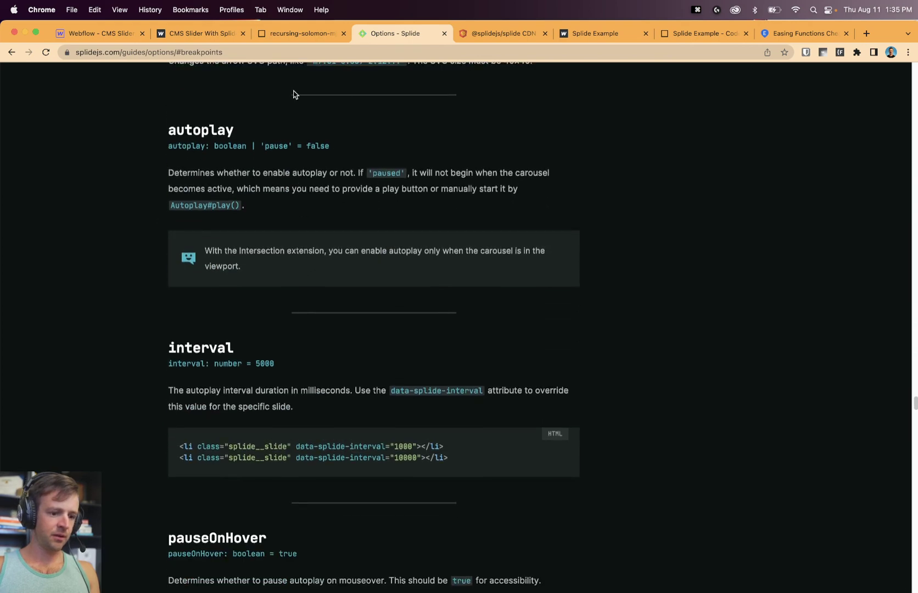
Add the option autoplay: true below easing in the CodeSandbox index.js and save the file.
click(294, 33)
click(445, 222)
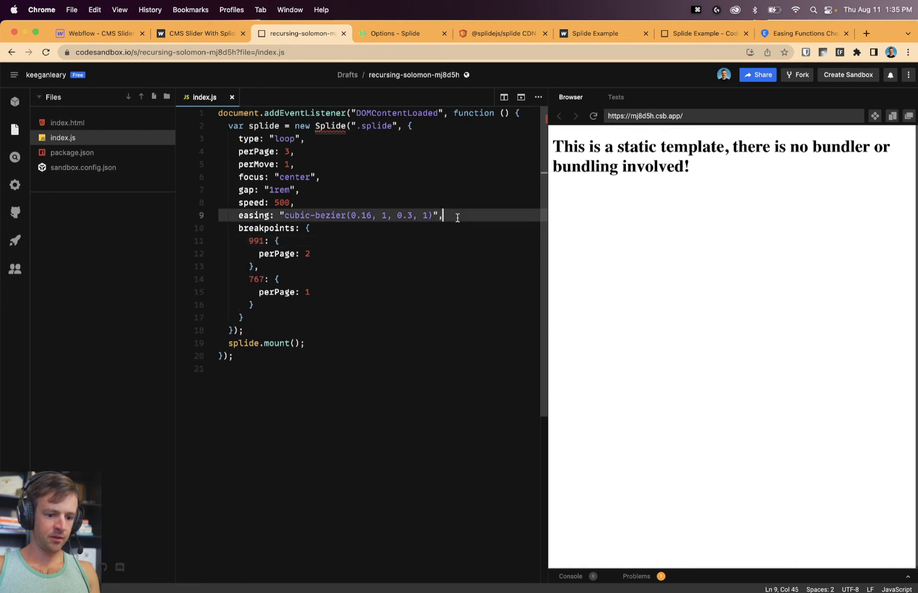
key(Return)
text(autopla)
text(yL )
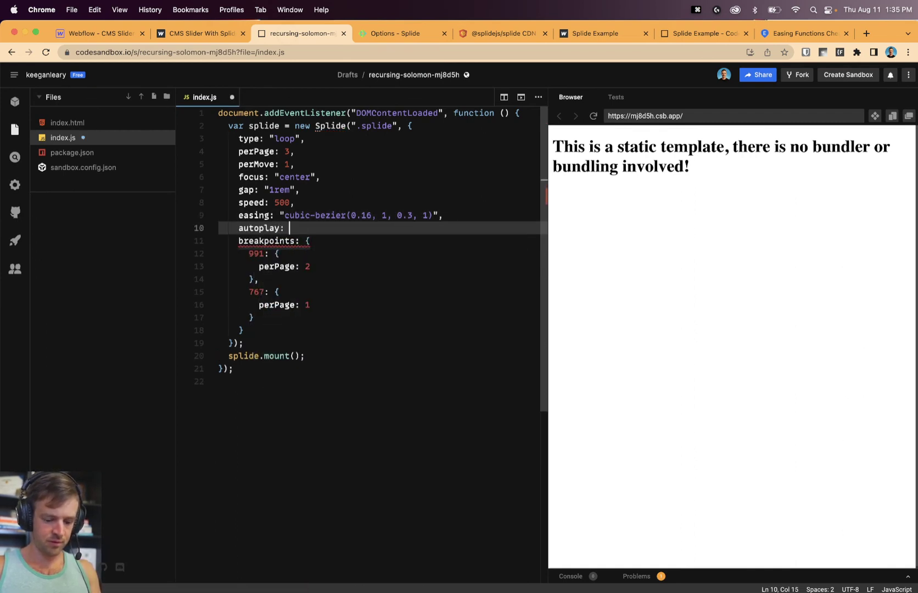
text(true,)
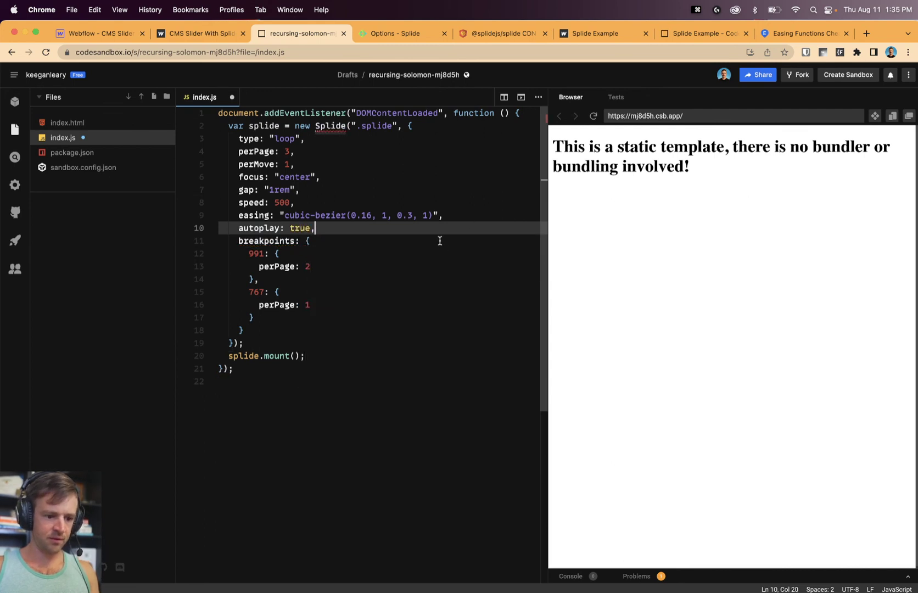
key(super+s)
Reload the published slider page to test autoplay, saving the CodeSandbox index.js once more between reloads.
click(214, 38)
key(super+r)
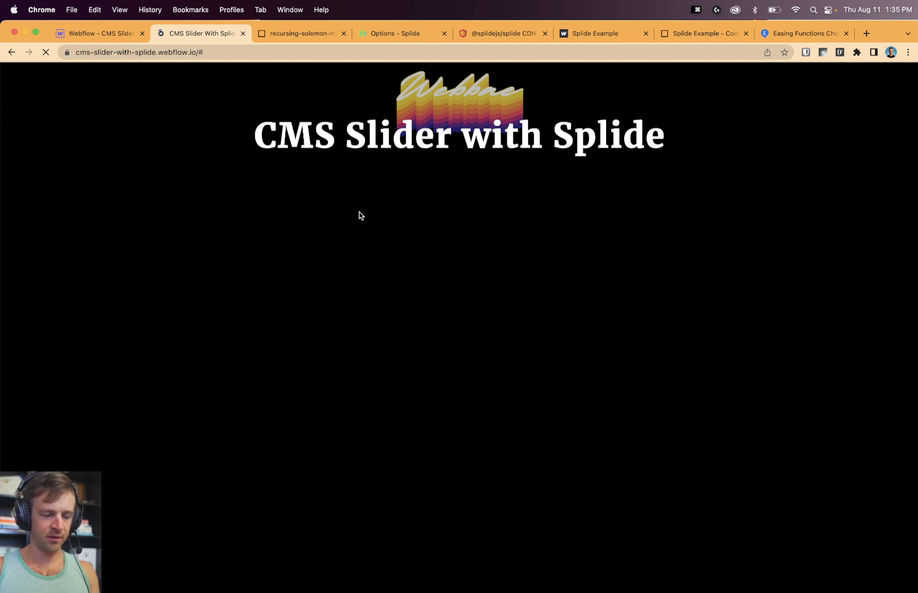
click(304, 35)
click(316, 414)
key(super+s)
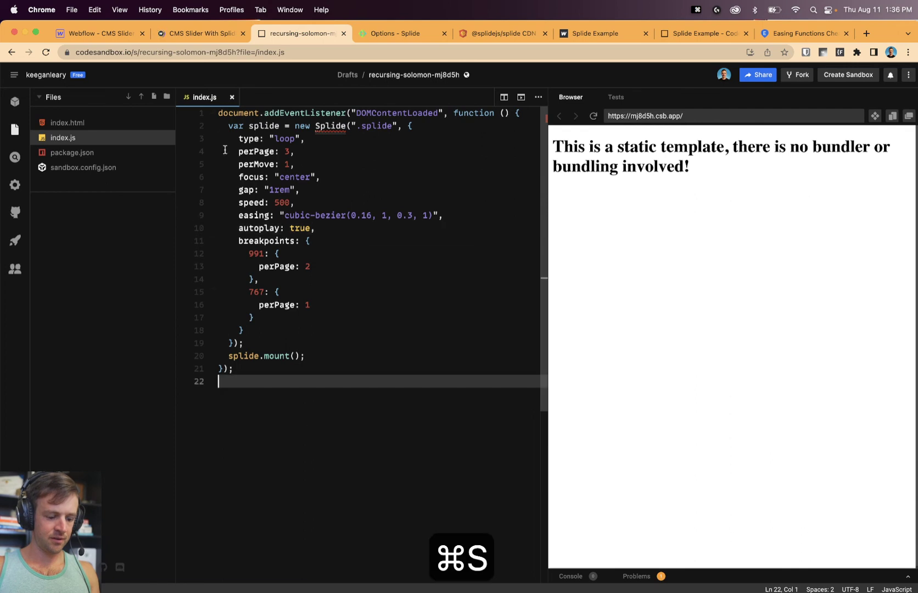
click(205, 35)
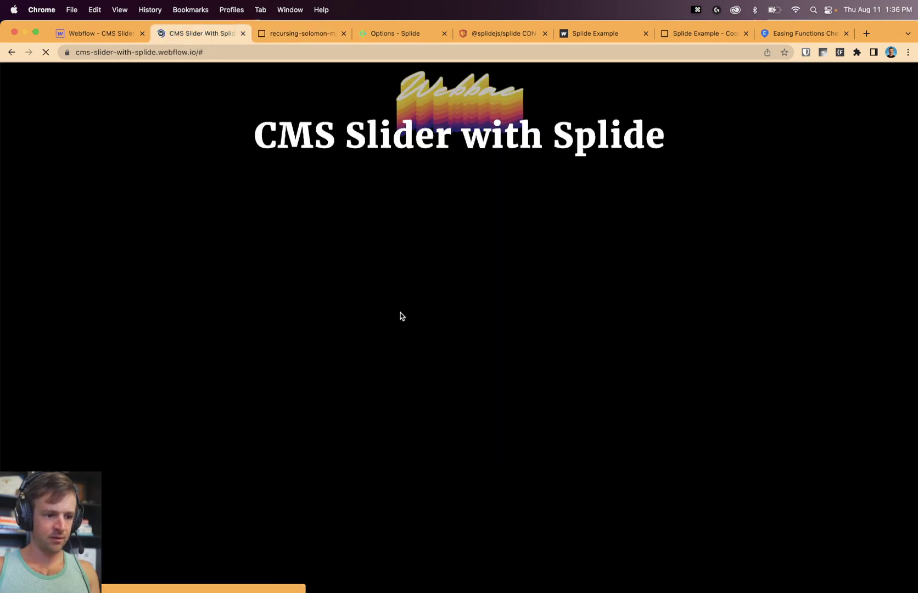
key(super+r)
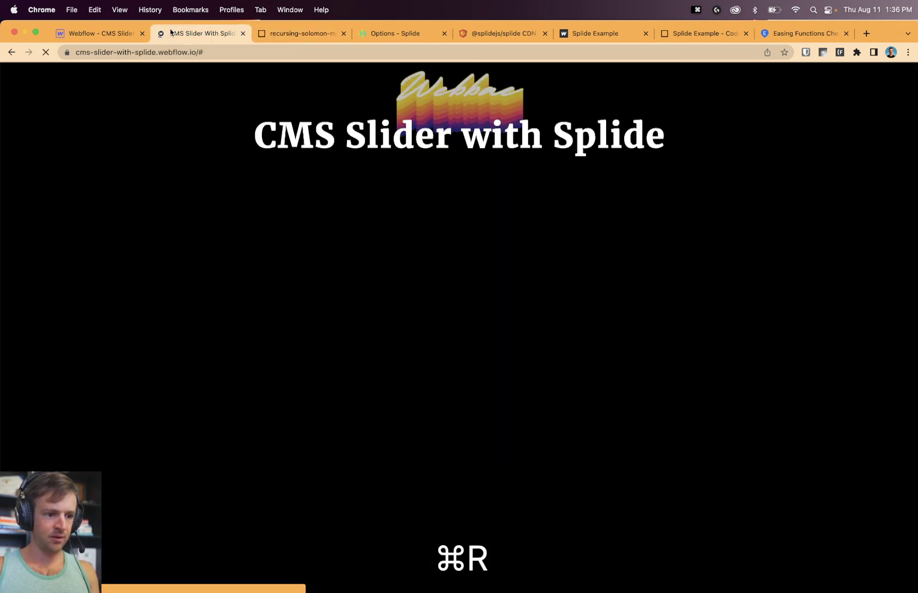
click(276, 32)
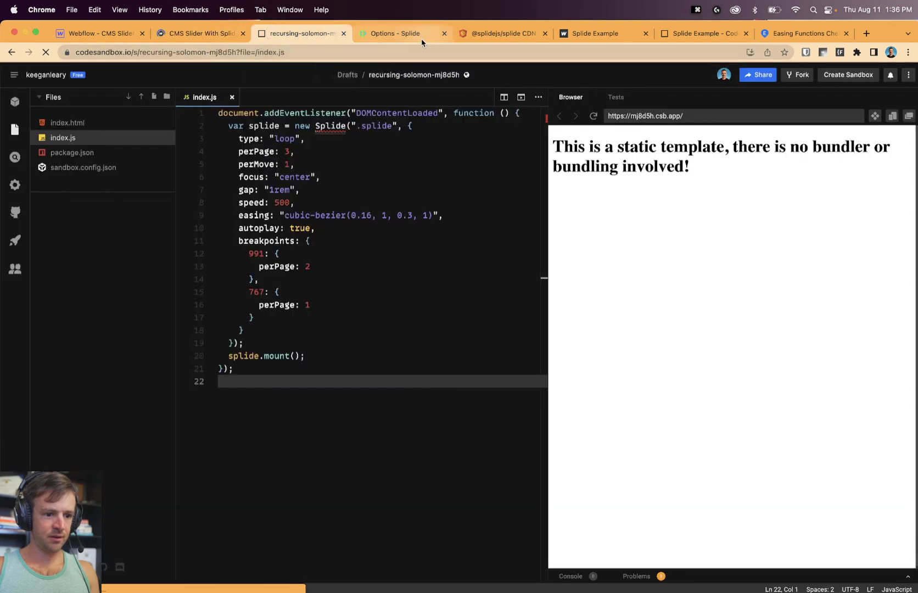
click(183, 36)
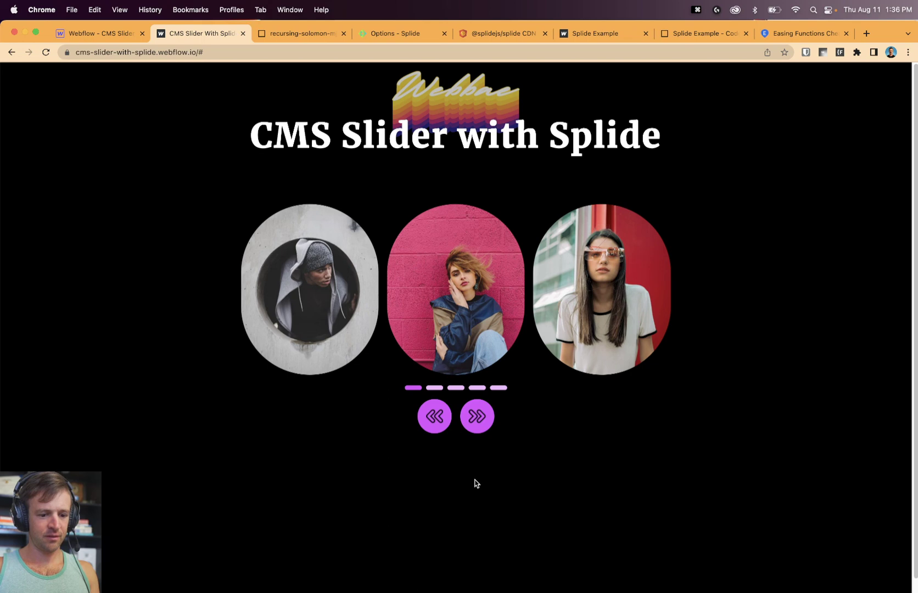
key(super+r)
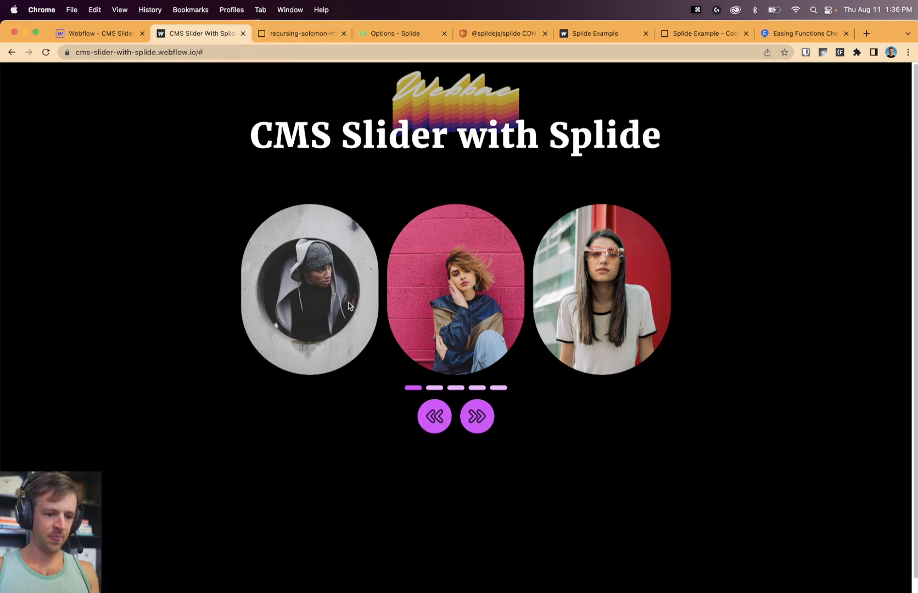
Read the interval option in the Splide documentation and copy its name.
click(393, 35)
scroll(327, 425, down, 5)
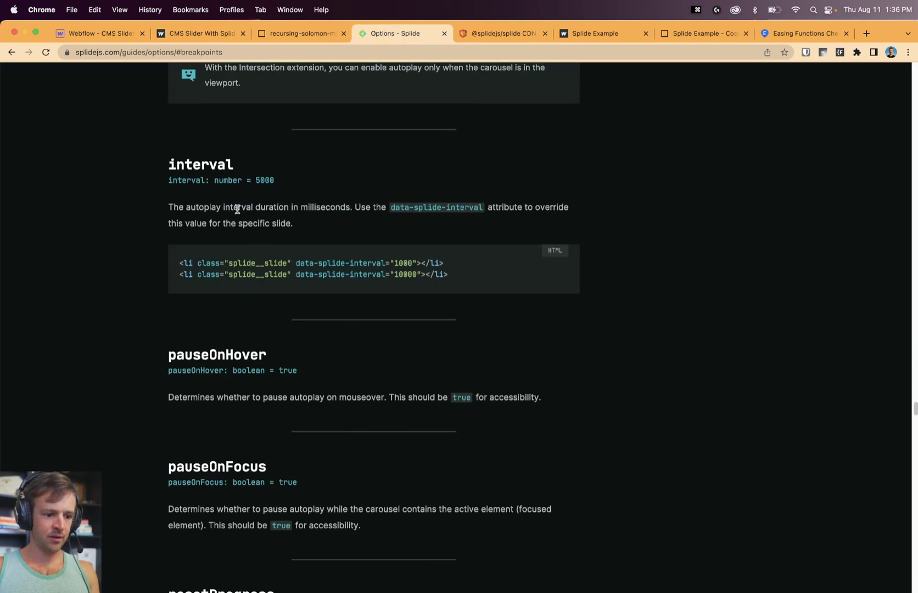
drag(237, 209, 275, 219)
click(308, 221)
scroll(368, 240, up, 1)
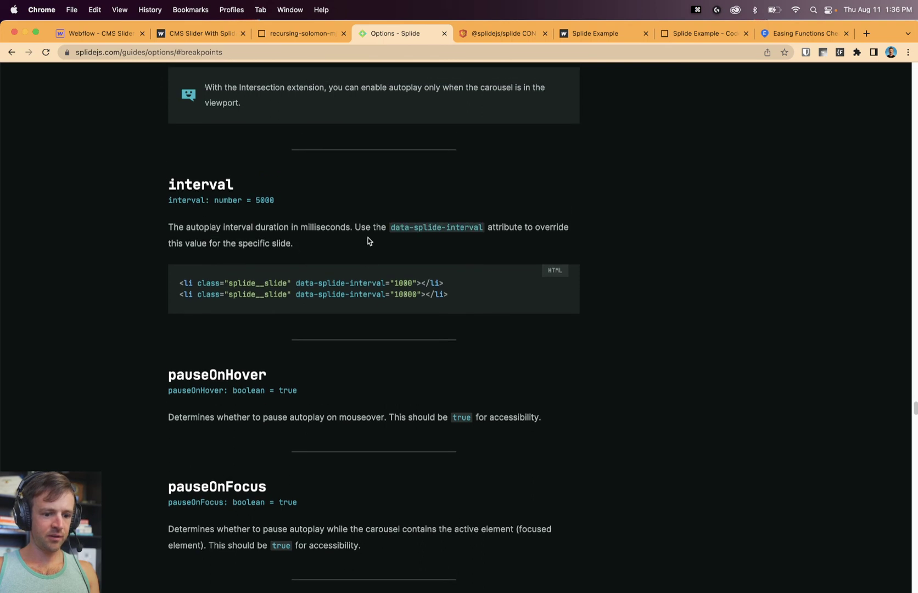
double_click(219, 184)
key(super+c)
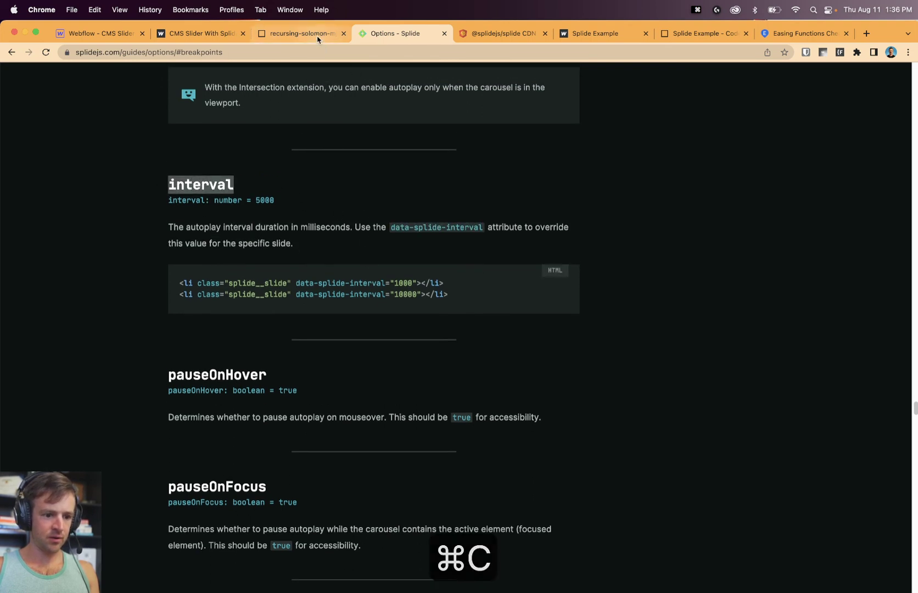
Add interval: 1000 below autoplay in the CodeSandbox index.js, save it, and reload the published slider page to test it.
click(302, 33)
click(339, 228)
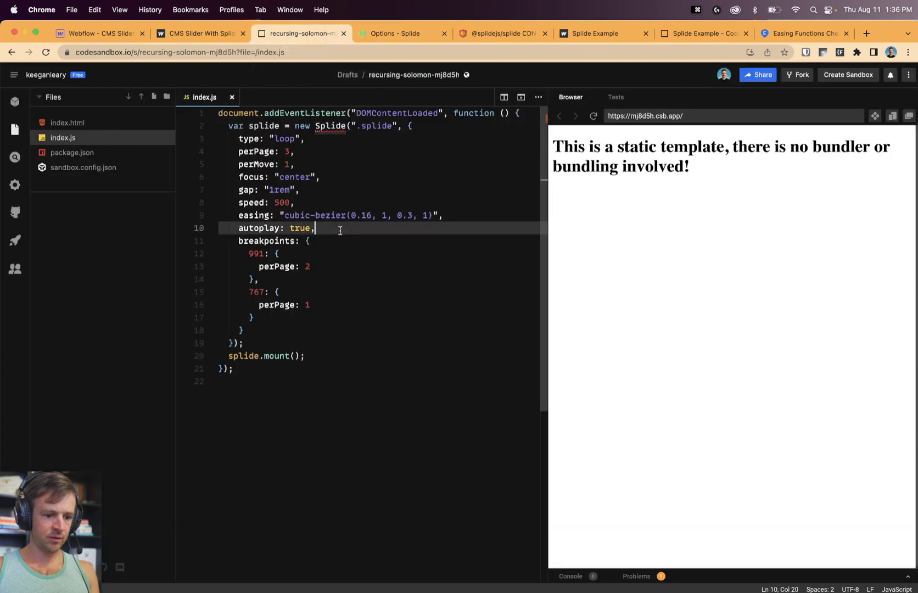
key(Return)
key(super+v)
text(: )
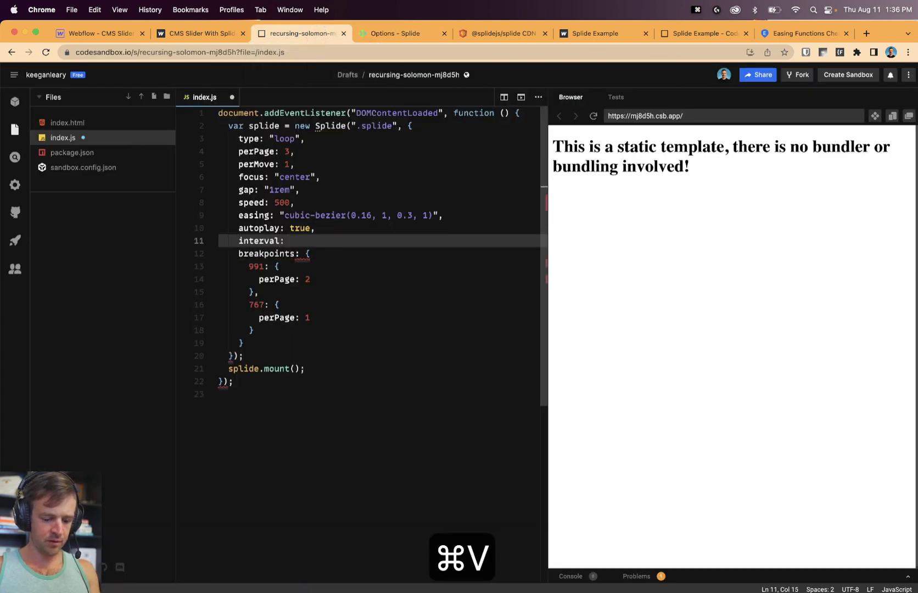
text(1000,)
key(super+s)
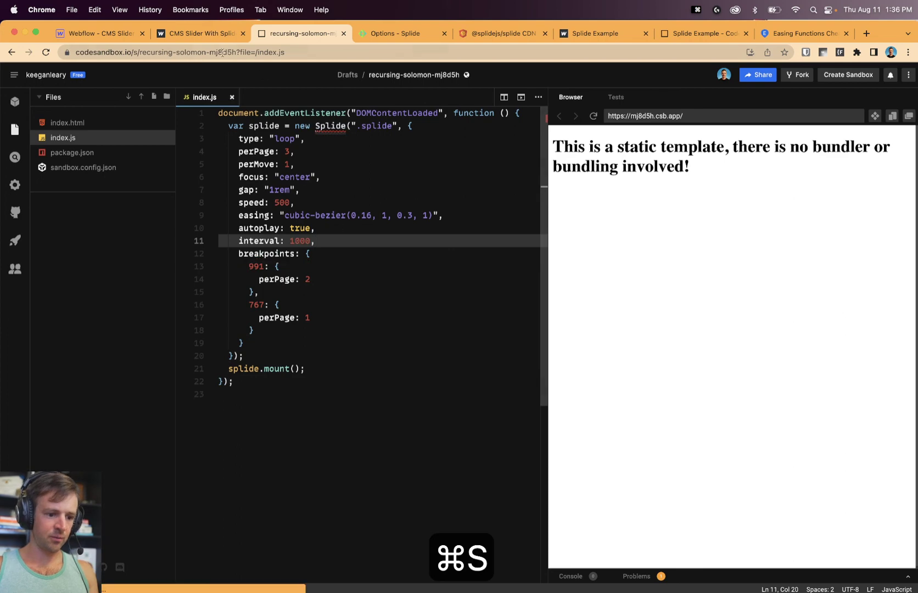
click(201, 34)
key(super+r)
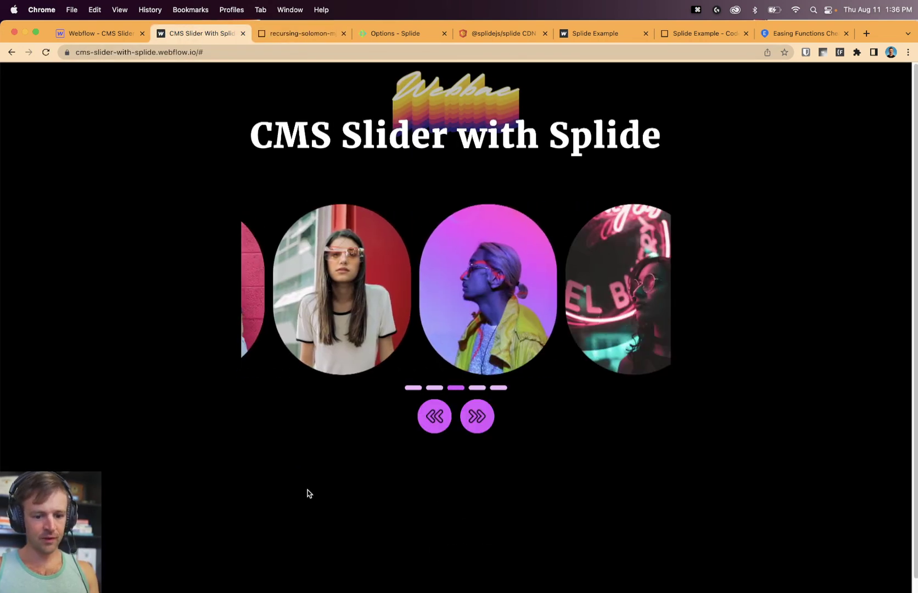
Look up pauseOnHover in the Splide documentation, add pauseOnHover: true below interval in index.js, save, and reload the published page to test it.
click(385, 34)
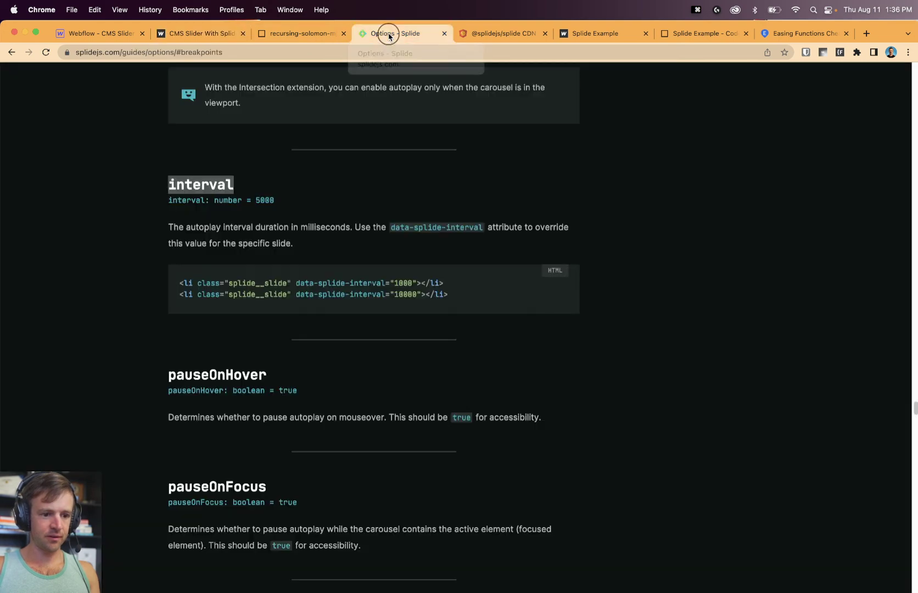
scroll(411, 273, down, 3)
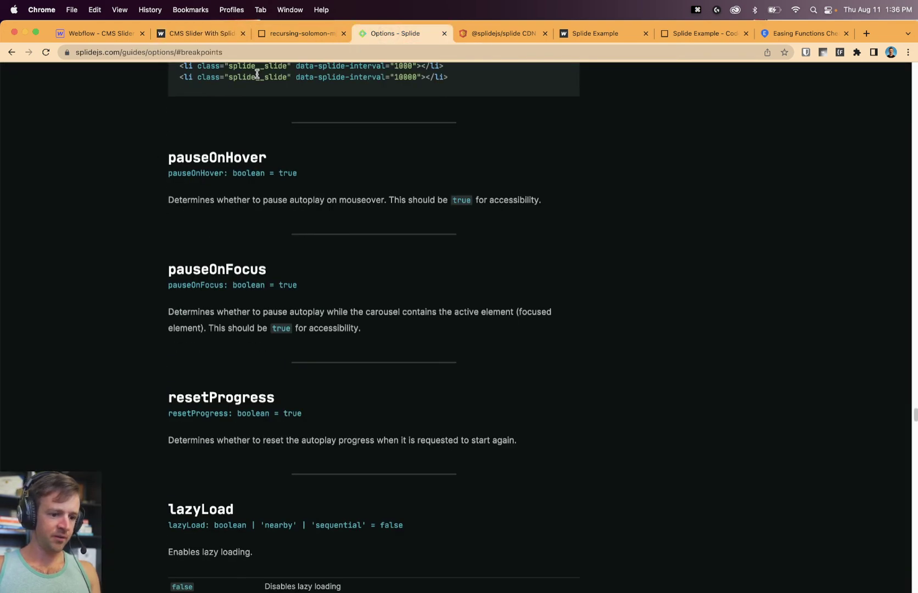
click(289, 34)
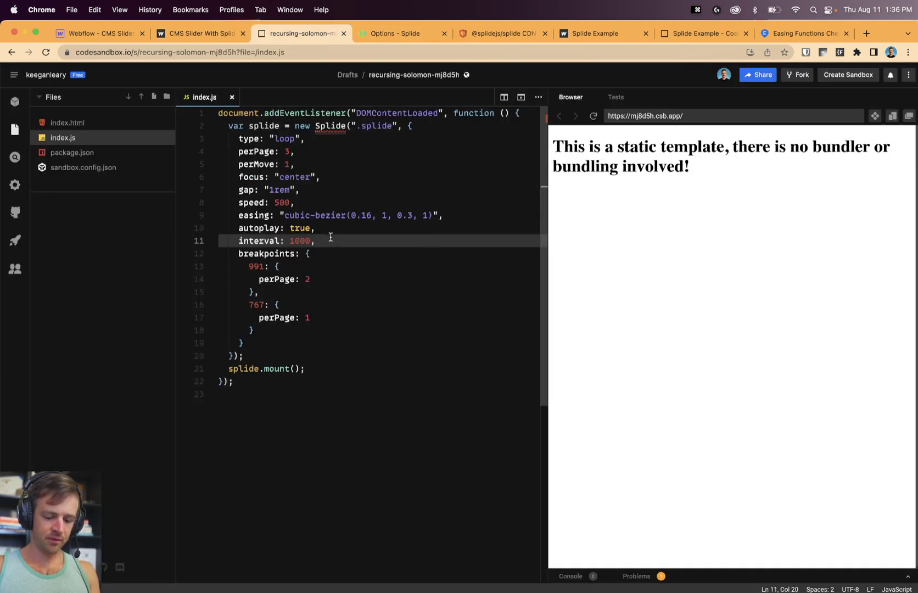
key(Return)
text(pauseOnH)
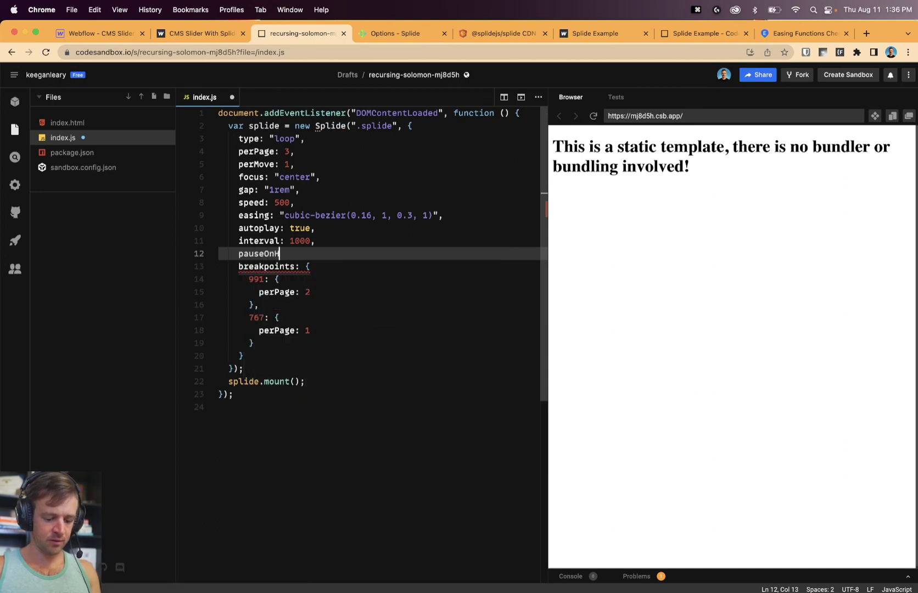
text(over: true,)
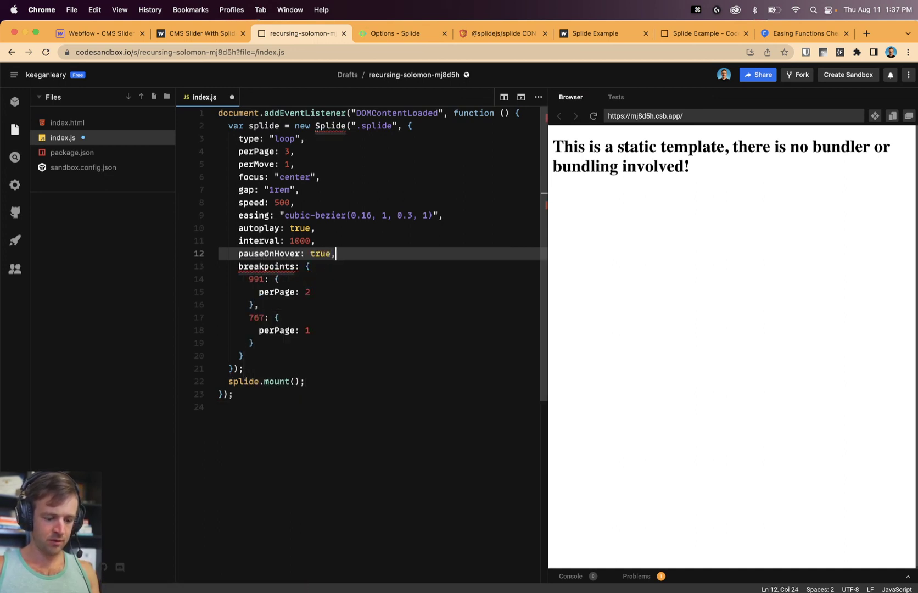
key(super+s)
click(202, 33)
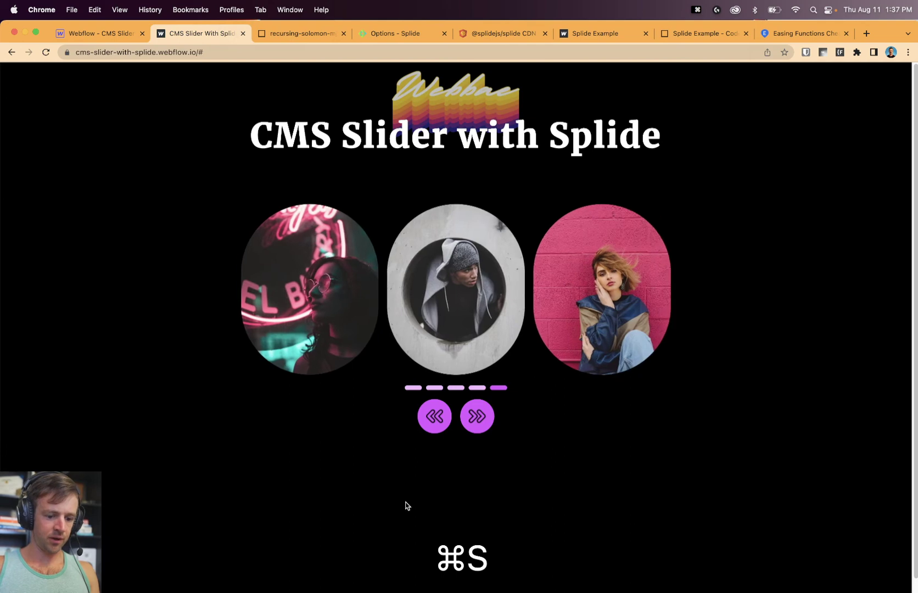
key(super+r)
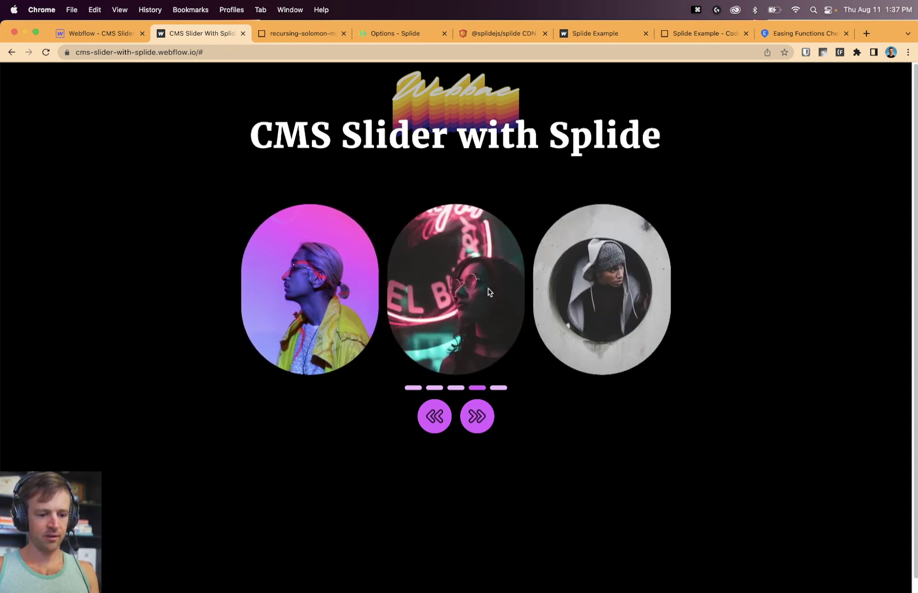
Read the pauseOnFocus, resetProgress and lazyLoad options in the Splide documentation.
click(393, 37)
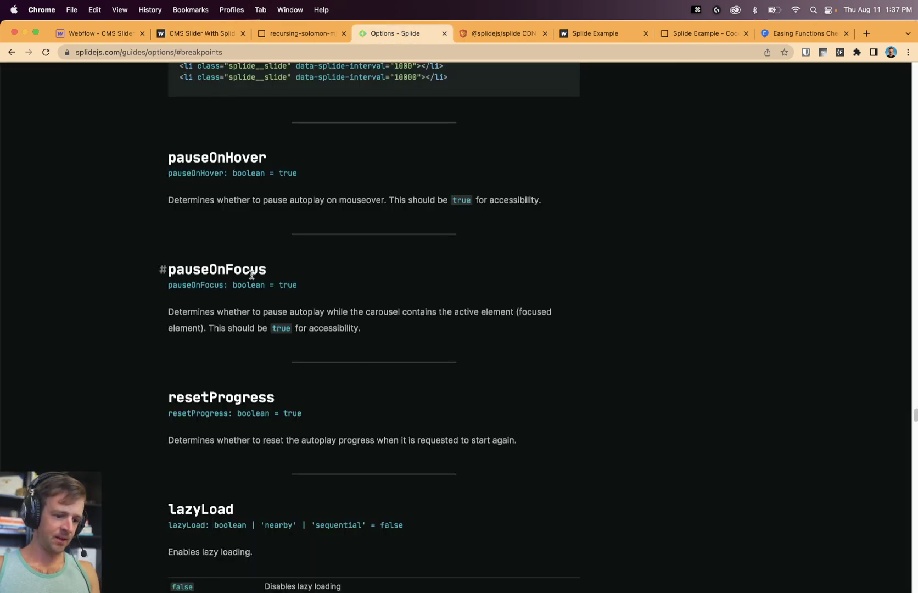
scroll(251, 274, down, 5)
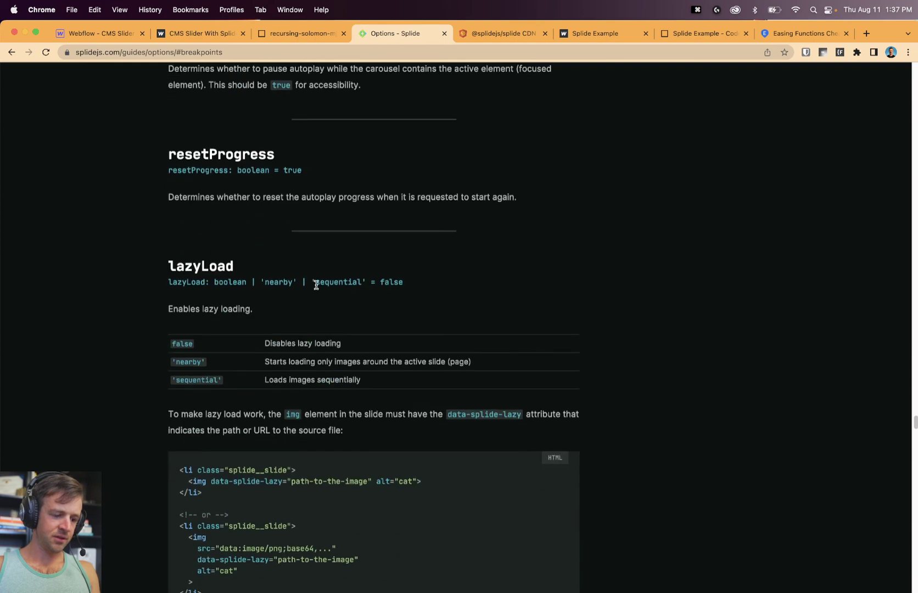
scroll(281, 205, down, 3)
scroll(422, 234, up, 1)
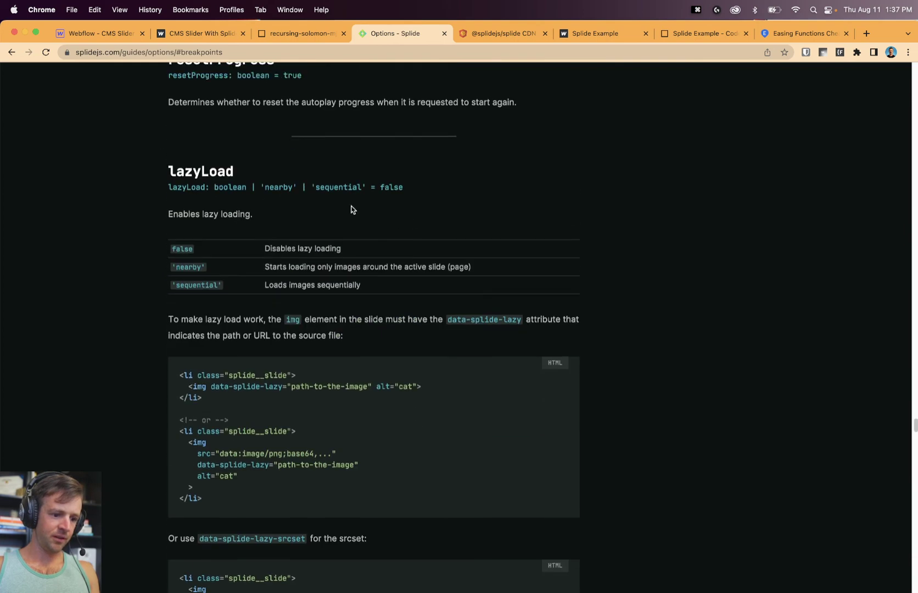
double_click(217, 169)
scroll(215, 203, down, 1)
In Webflow, set the selected slide image's loading to Eager: loads with page and publish the site to the selected domains.
key(super+1)
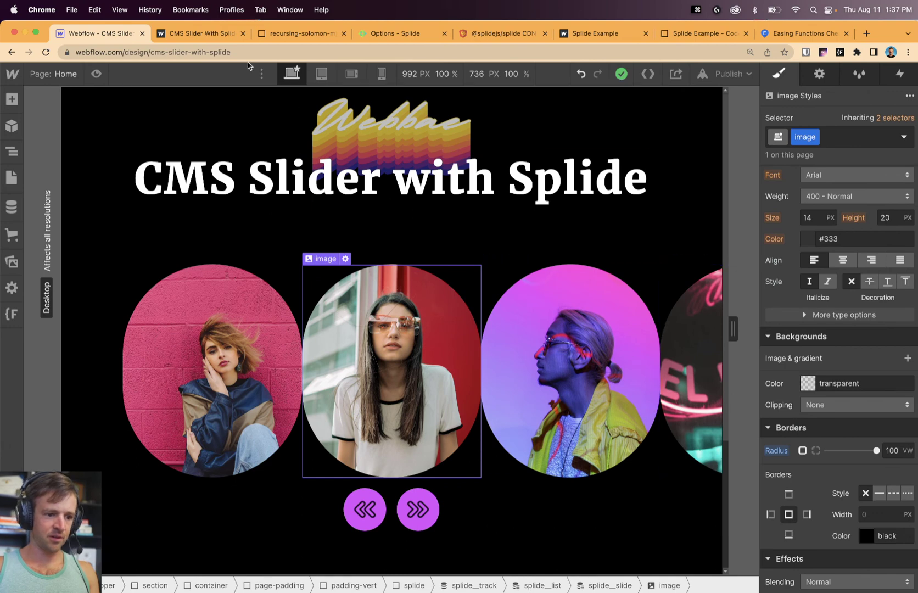
click(819, 74)
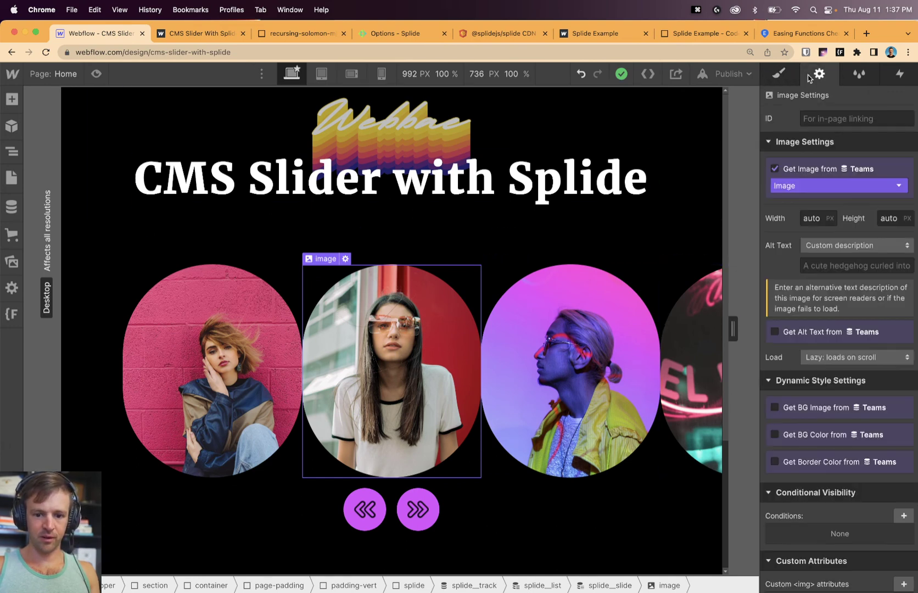
click(829, 358)
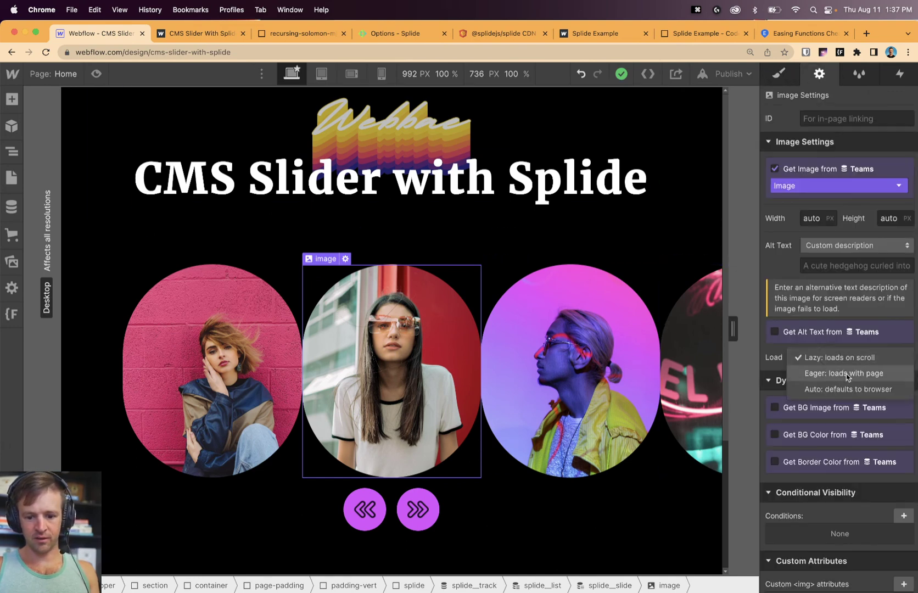
click(824, 366)
click(732, 73)
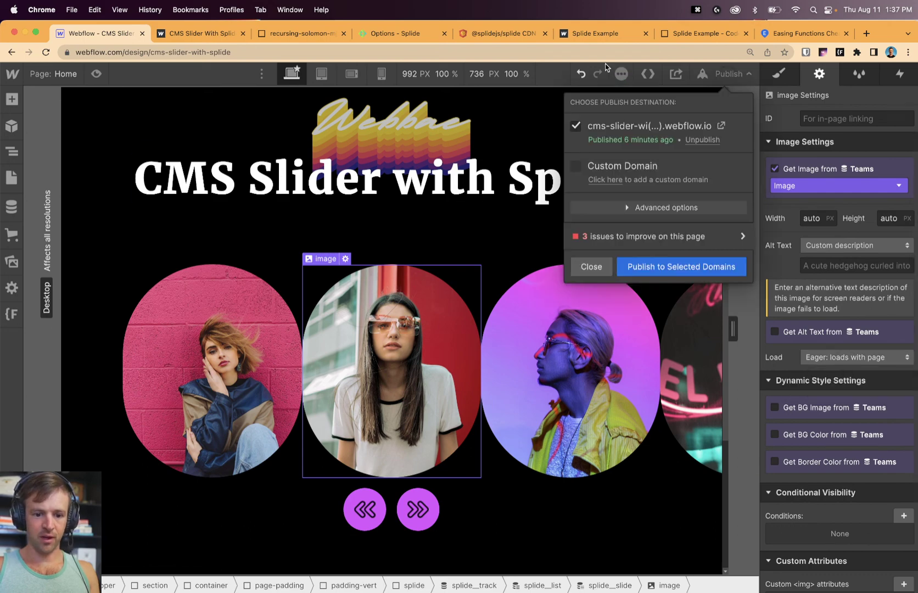
click(709, 269)
Find the keyboard option in the Splide documentation and select its name.
click(408, 36)
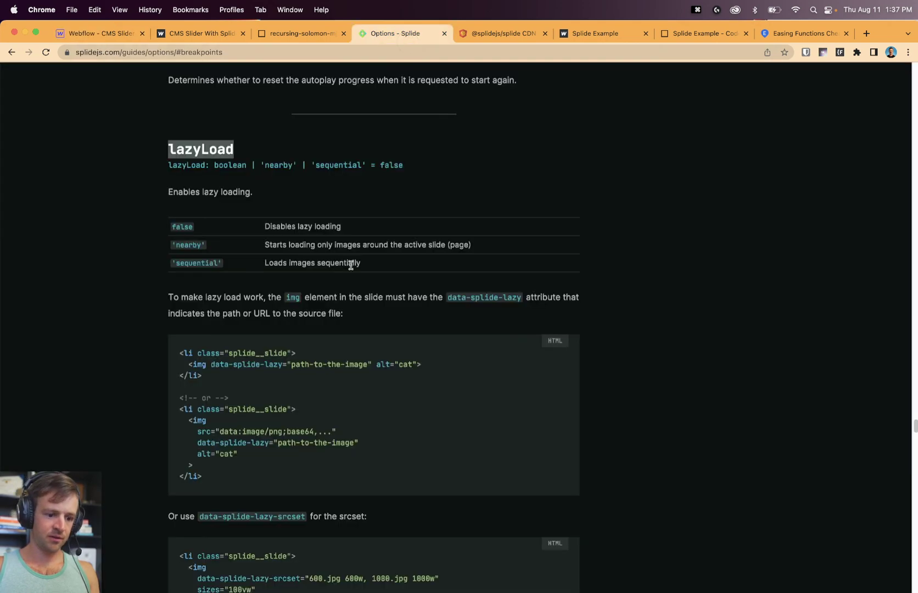
scroll(357, 242, down, 8)
scroll(361, 226, down, 10)
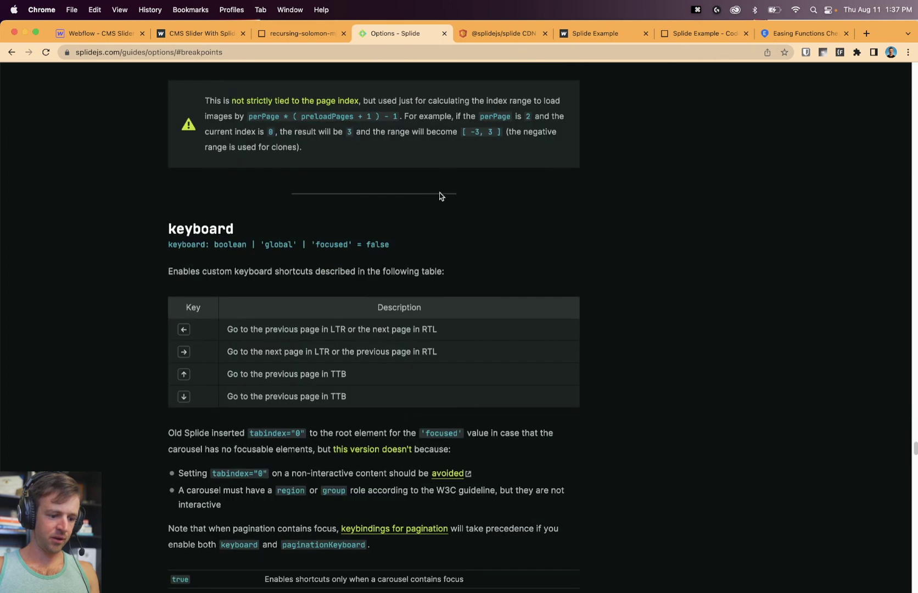
scroll(227, 191, up, 1)
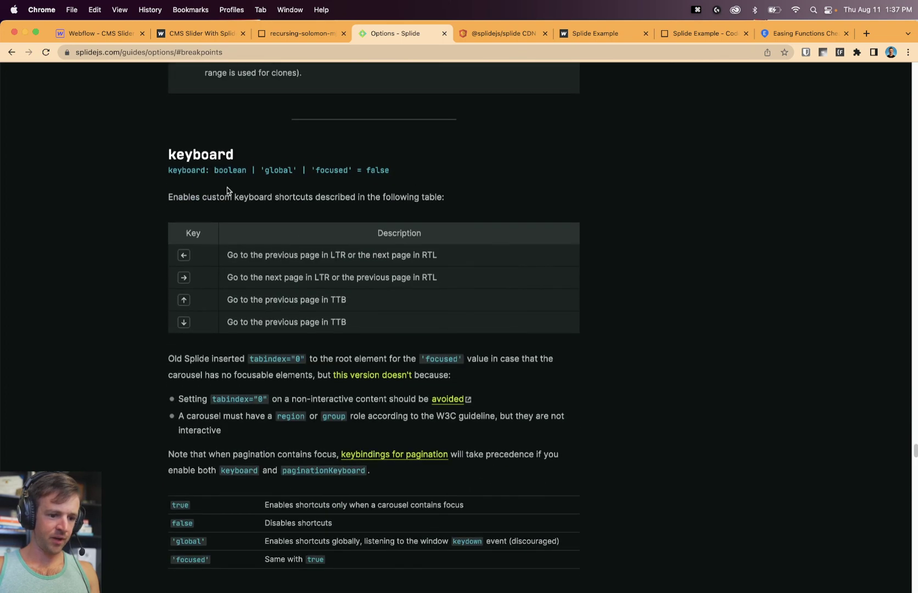
double_click(222, 157)
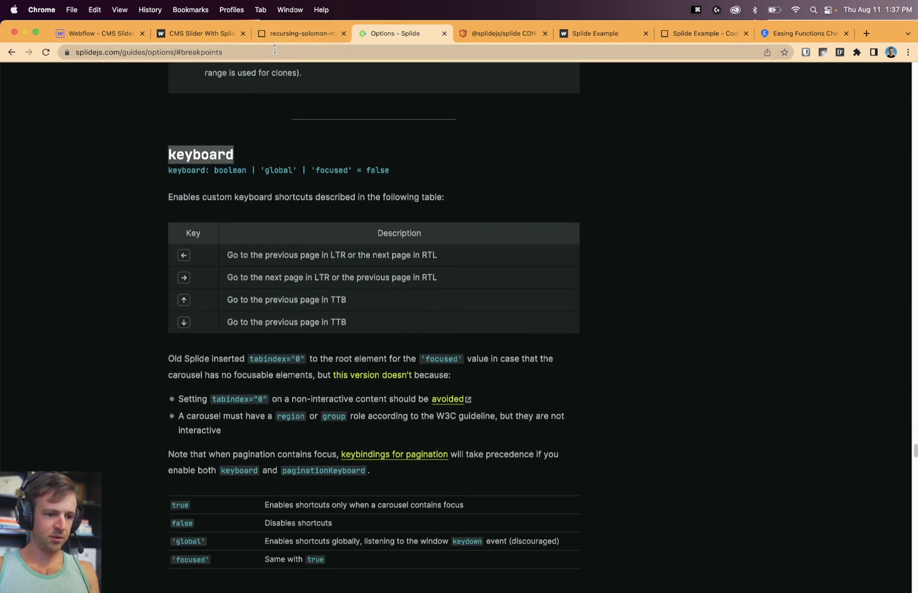
Add keyboard: true below pauseOnHover in the CodeSandbox index.js, save it, and reload the published slider page to test it.
click(297, 34)
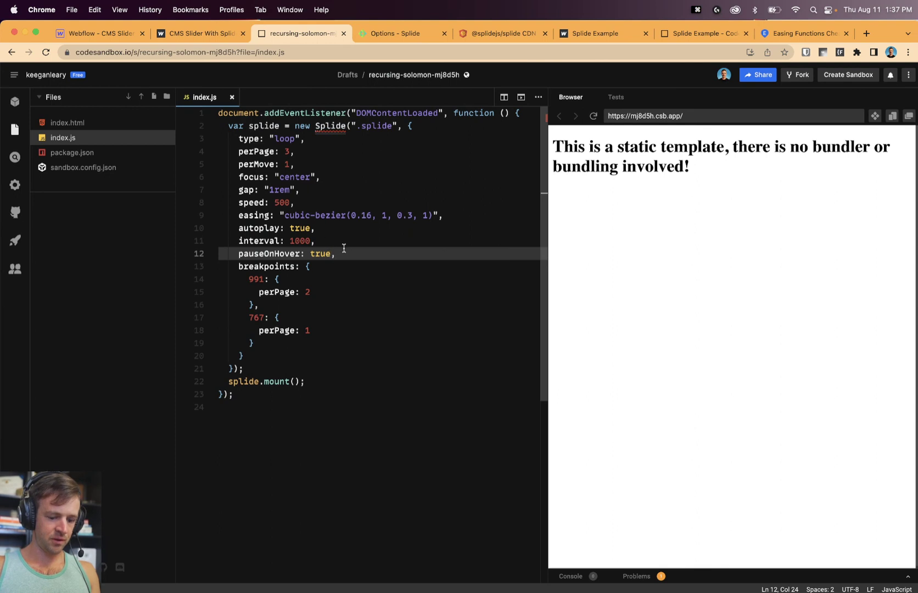
key(Return)
text(keyboard)
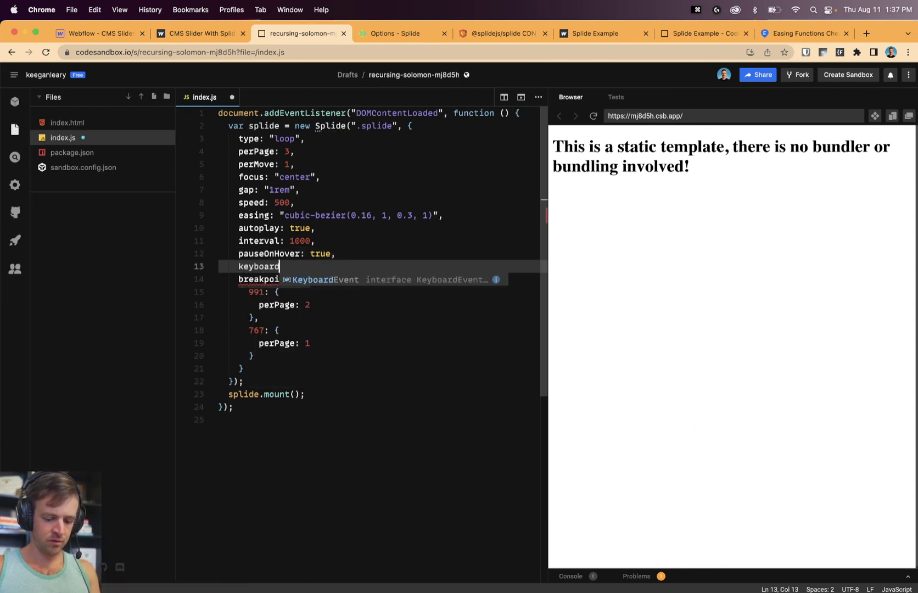
text(: true,)
key(super+s)
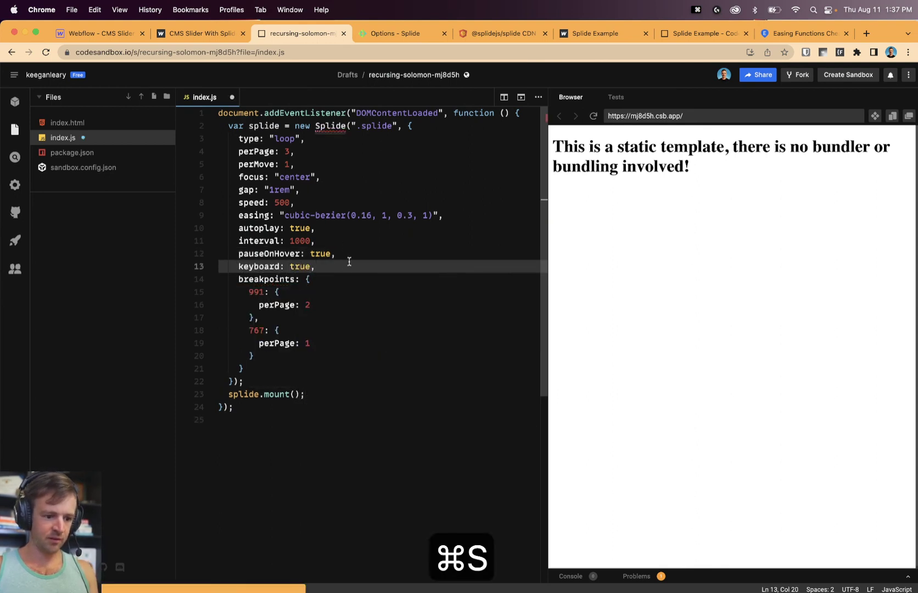
key(super+s)
click(225, 35)
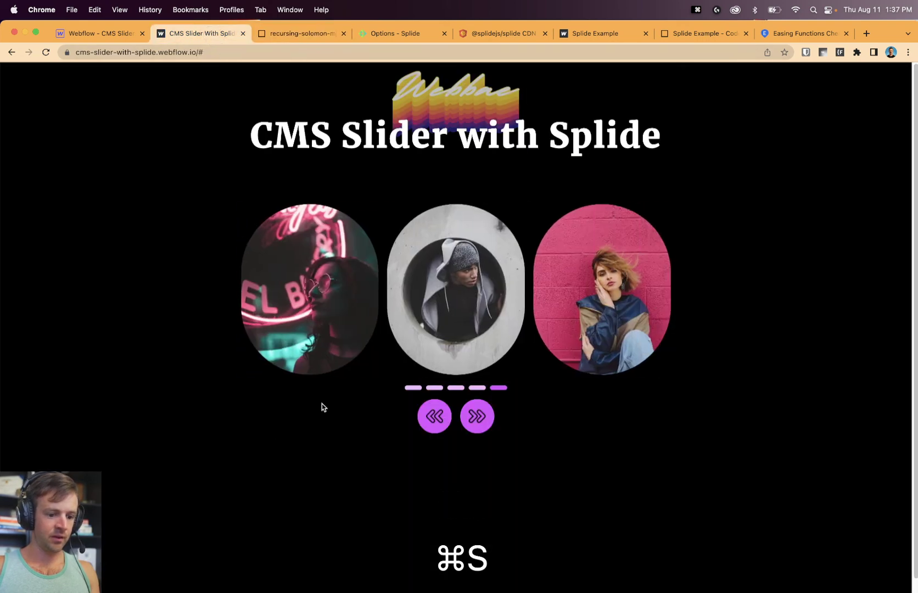
key(super+r)
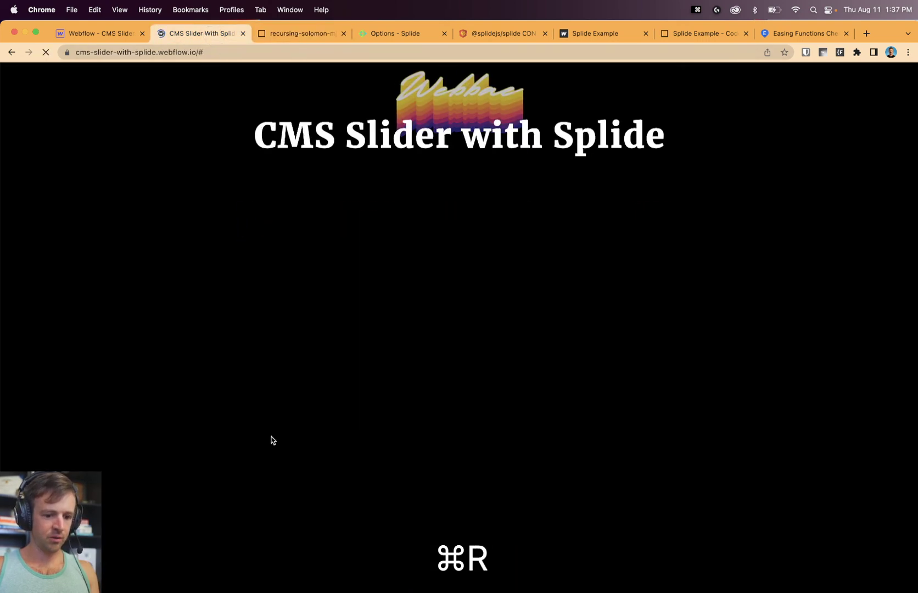
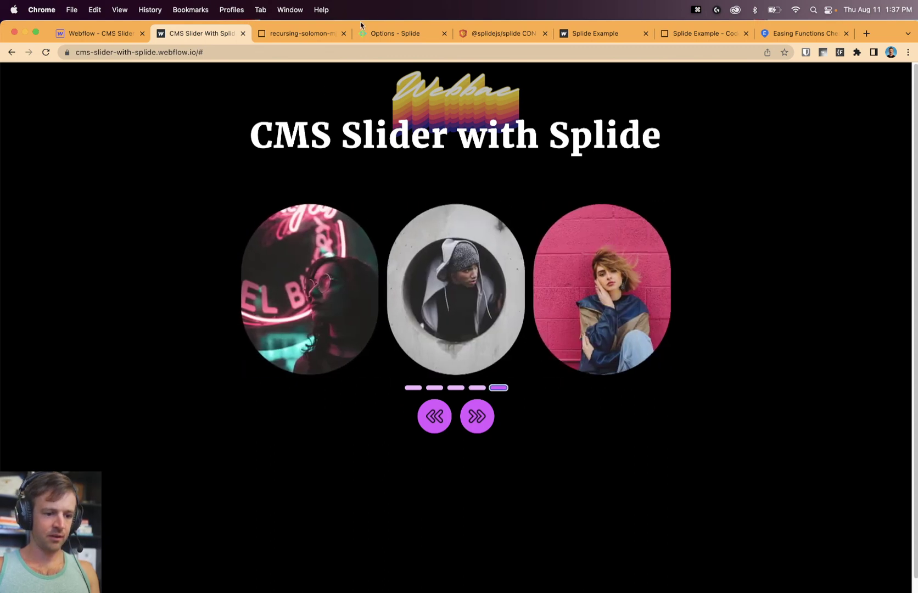
Read the wheel, direction, cover, slideFocus and focusableNodes options in the Splide documentation.
click(413, 35)
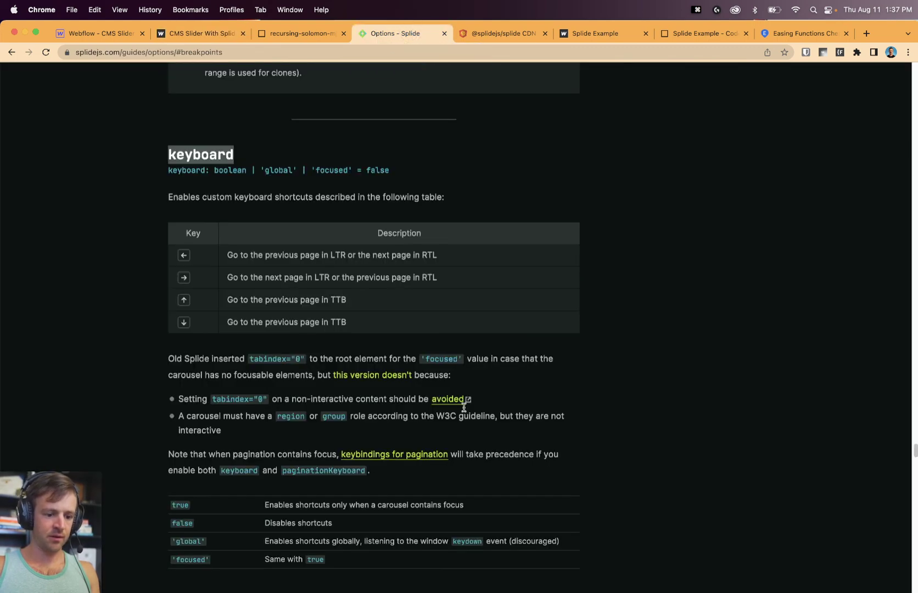
scroll(493, 389, down, 3)
scroll(492, 389, down, 10)
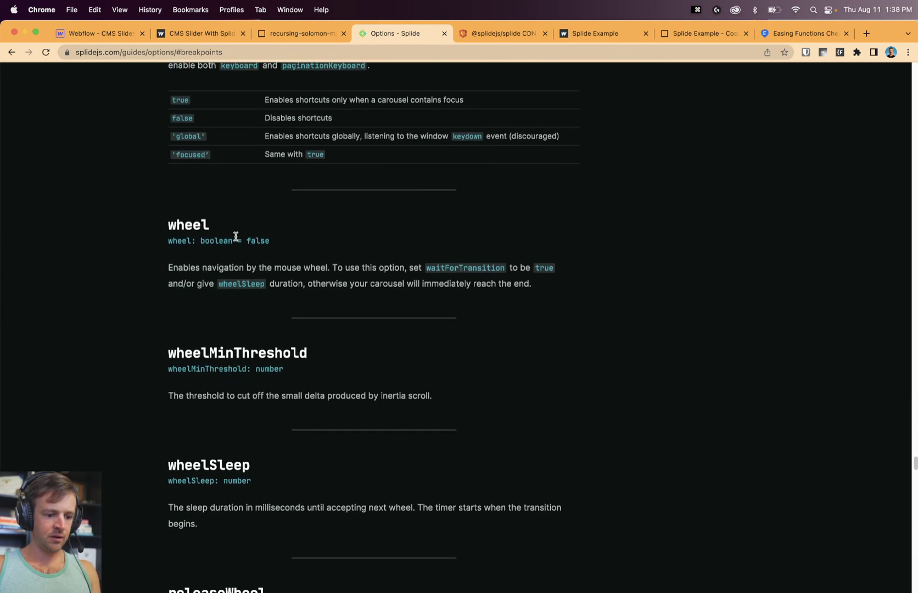
scroll(443, 333, down, 1)
scroll(358, 252, down, 15)
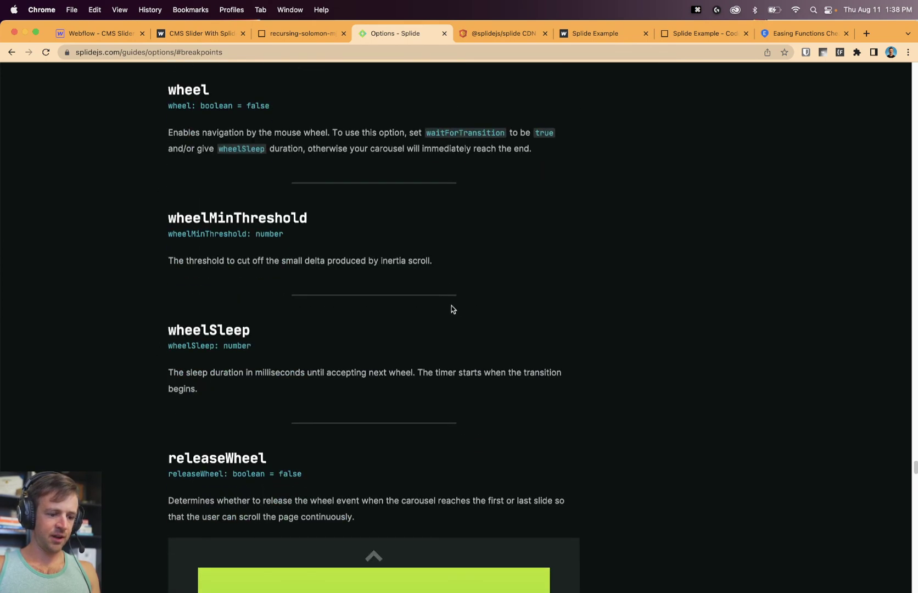
scroll(336, 241, down, 7)
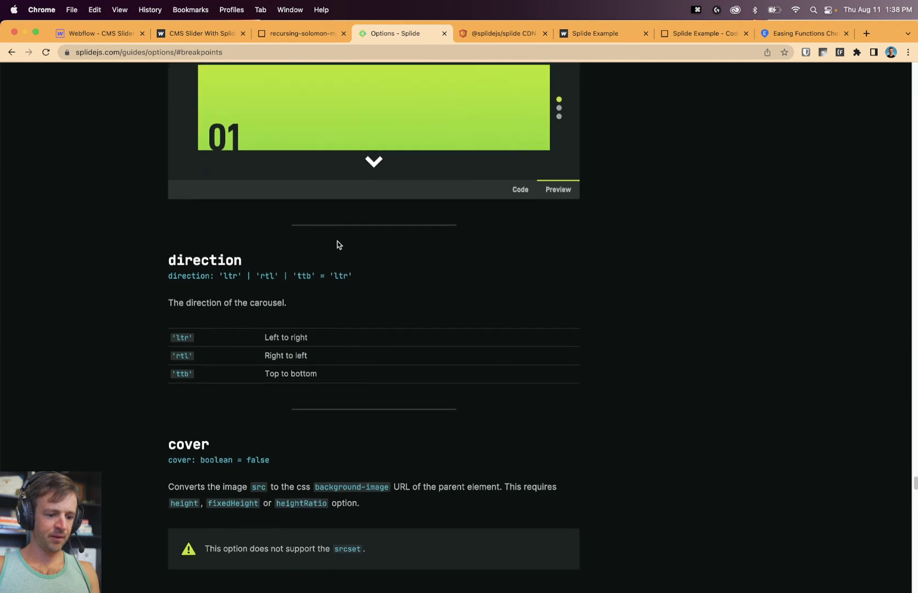
scroll(423, 268, down, 1)
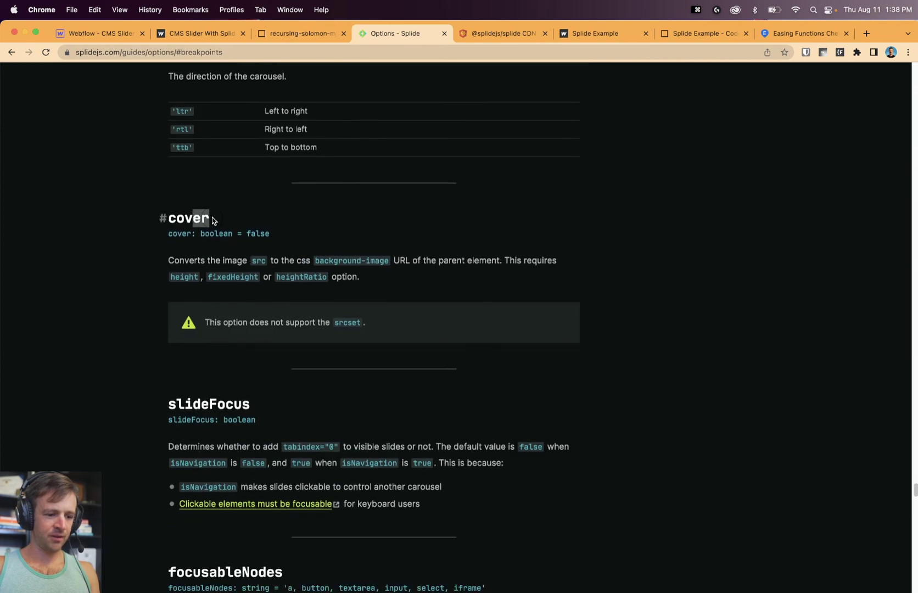
scroll(554, 265, down, 6)
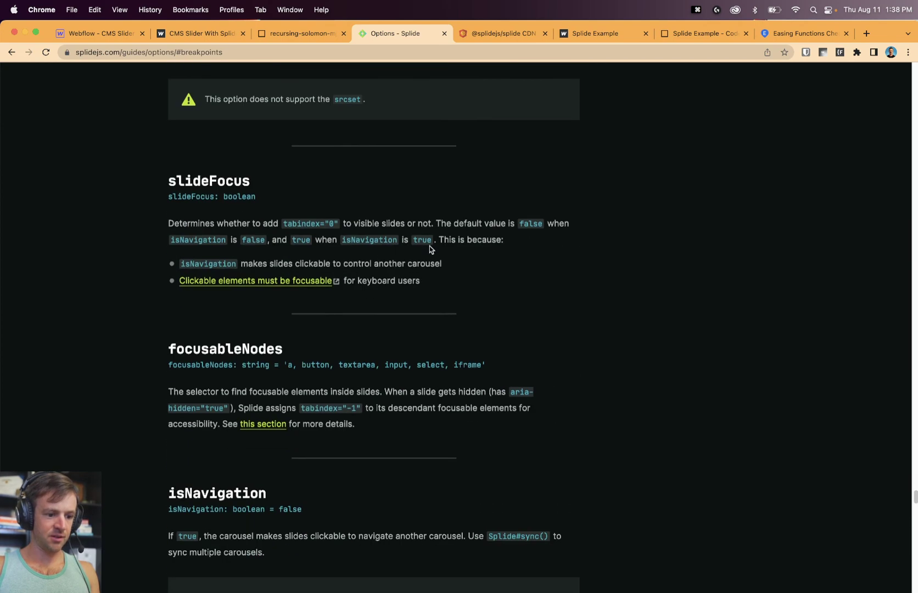
scroll(430, 246, down, 2)
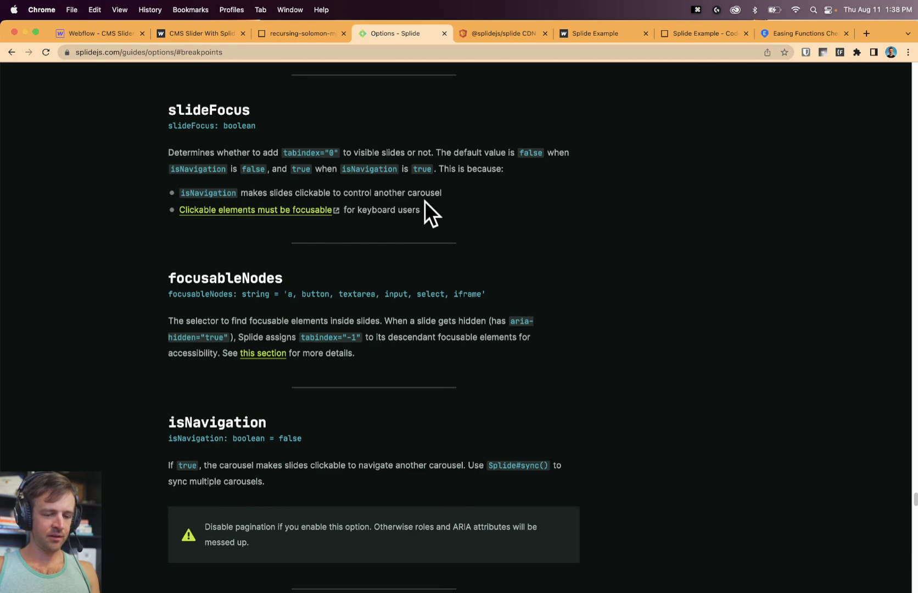
scroll(411, 290, down, 6)
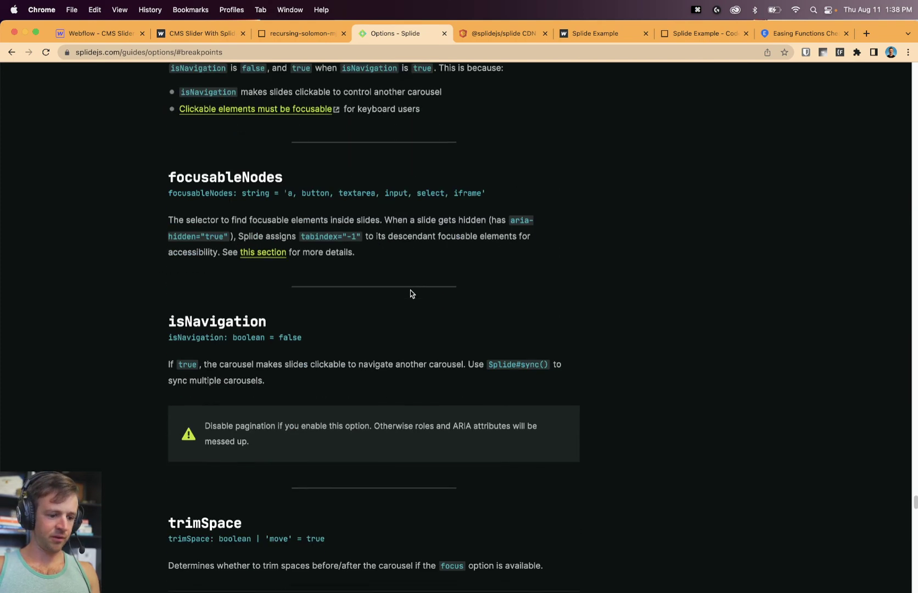
drag(185, 179, 324, 240)
click(308, 240)
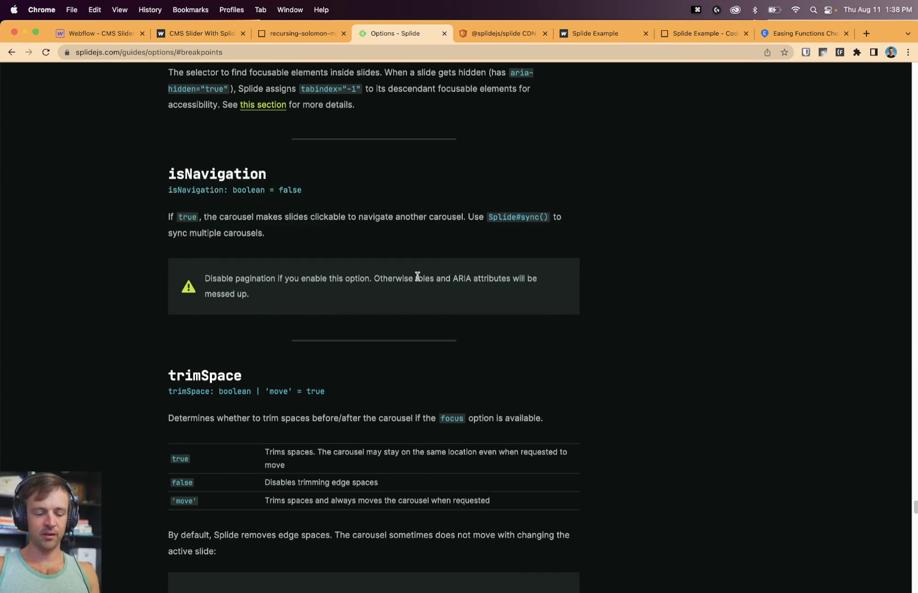
Read the trimSpace option and advance its preview carousel for the false setting to the last slide.
scroll(416, 277, down, 10)
scroll(416, 277, up, 4)
scroll(283, 225, up, 2)
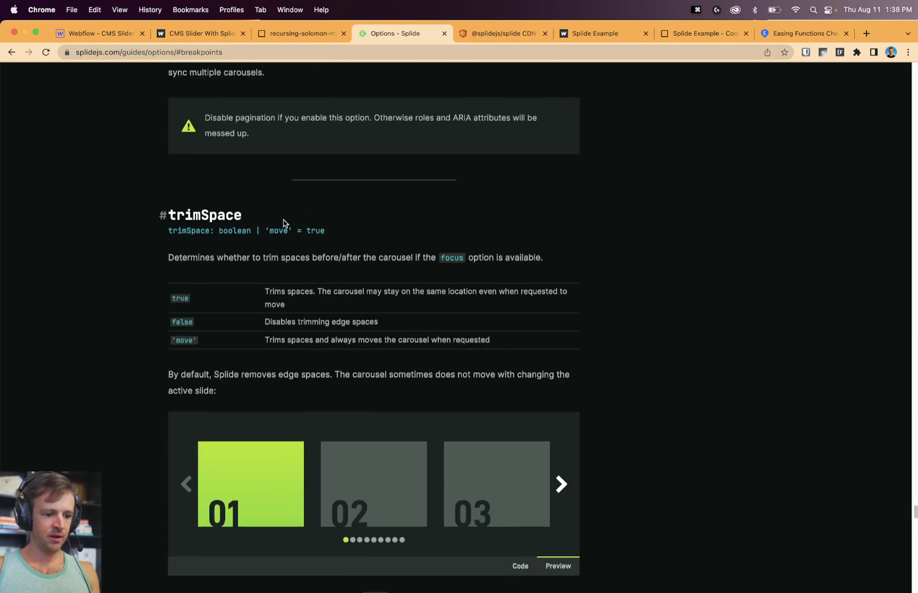
scroll(455, 314, down, 8)
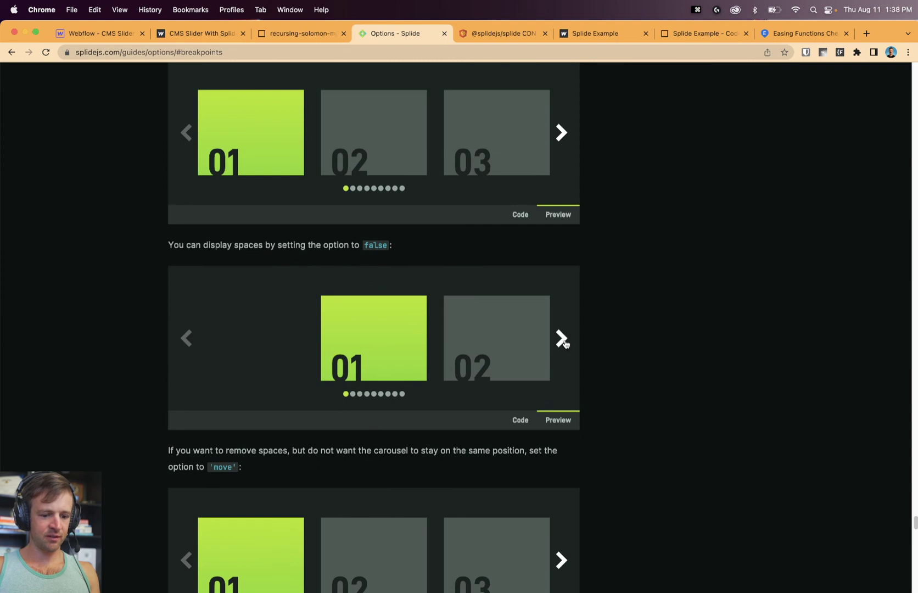
click(562, 339)
click(561, 339)
click(562, 339)
click(561, 339)
click(561, 339)
click(561, 339)
click(561, 339)
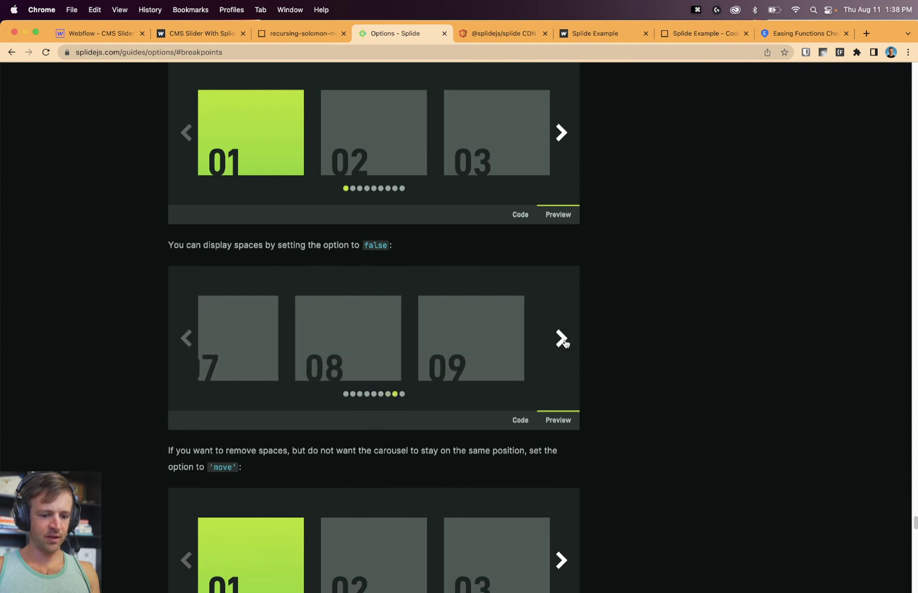
click(563, 341)
Advance the trimSpace preview carousel for the 'move' setting to the last slide.
scroll(562, 376, down, 2)
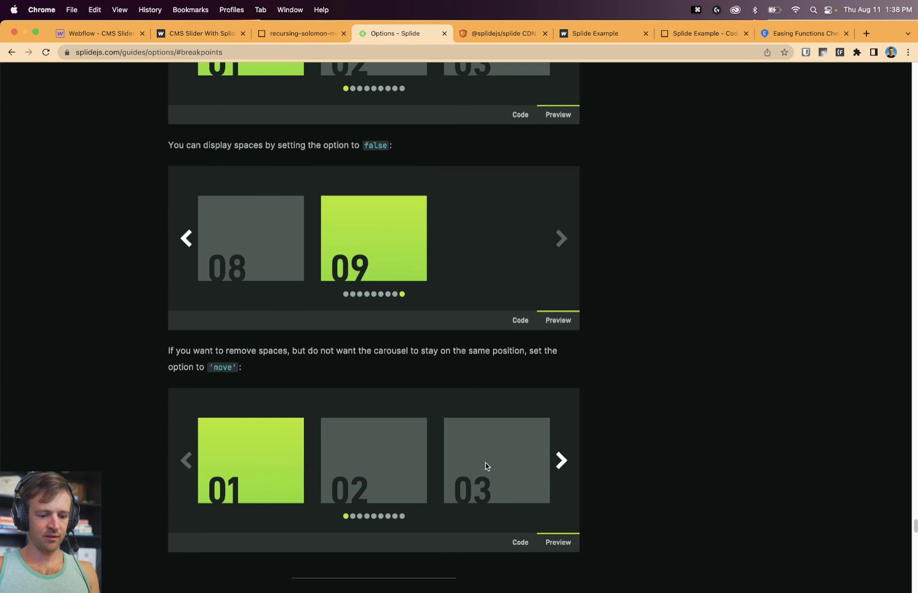
click(562, 460)
click(561, 460)
click(561, 461)
click(561, 460)
click(561, 460)
click(561, 460)
click(561, 460)
click(562, 460)
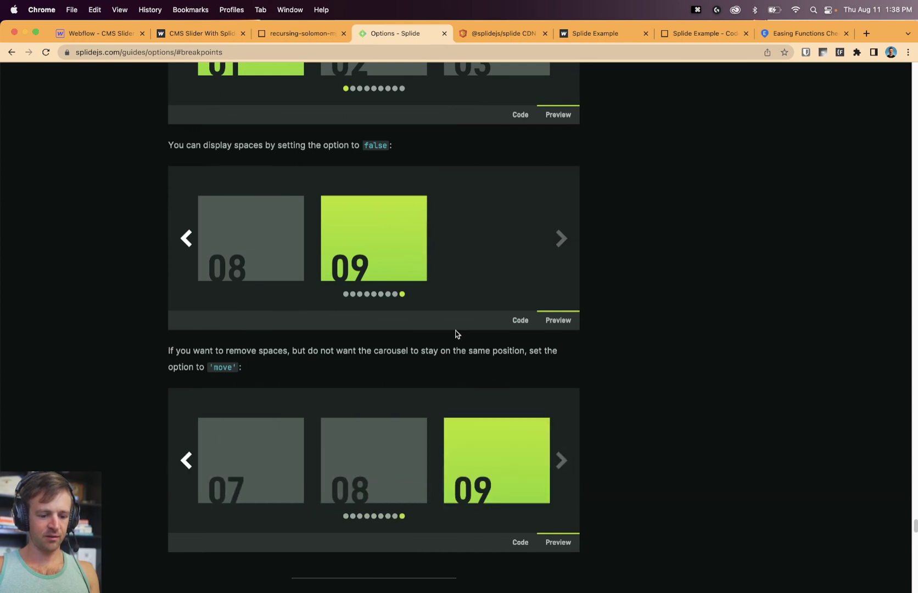
Examine the updateOnMove option with its preview carousel, and read the destroy, mediaQuery and live options.
scroll(456, 334, down, 10)
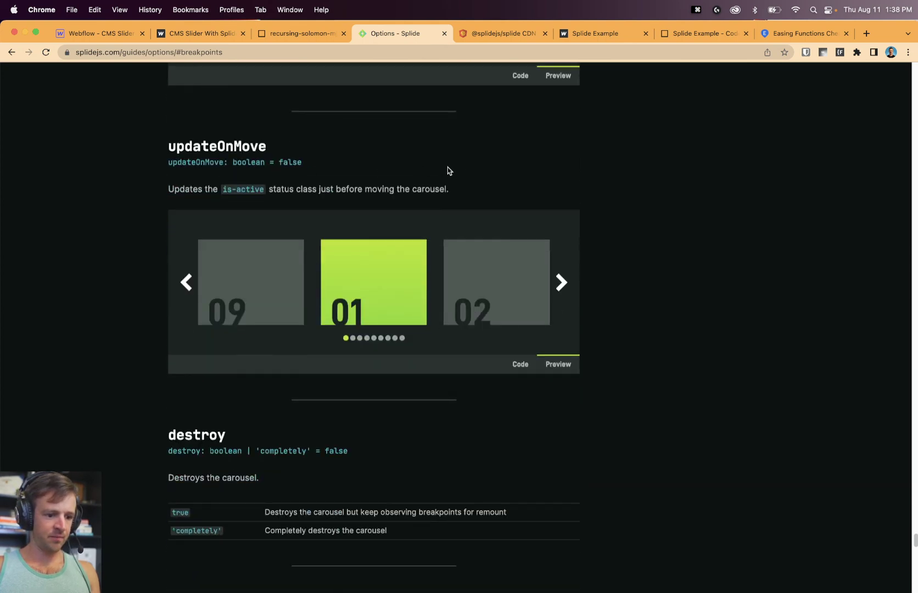
scroll(691, 189, down, 5)
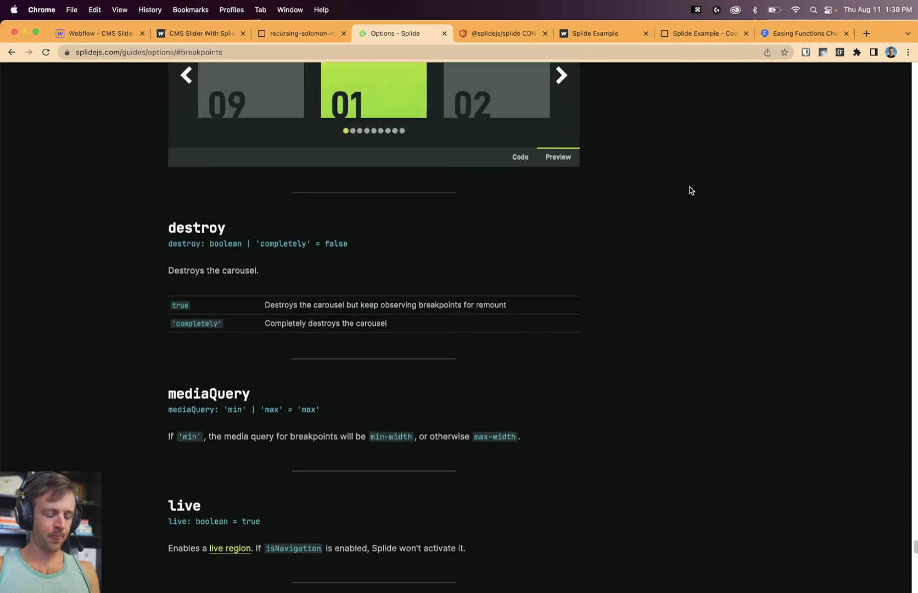
scroll(691, 191, down, 3)
scroll(346, 174, up, 7)
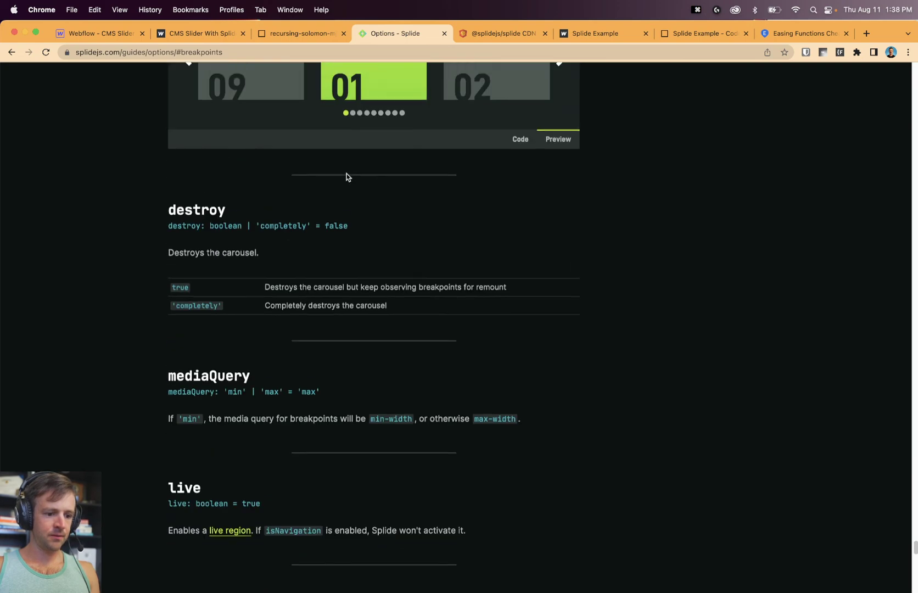
drag(184, 182, 370, 183)
click(422, 188)
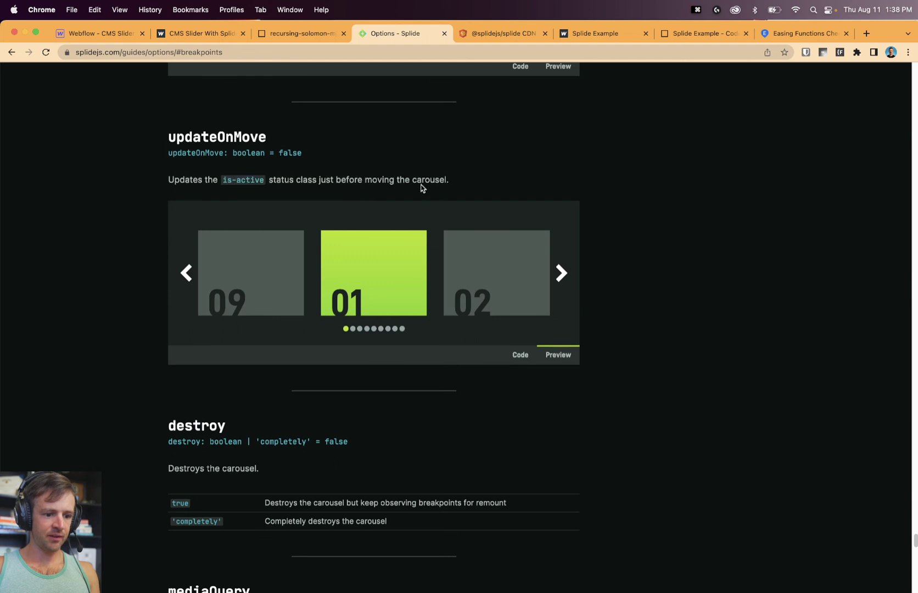
click(564, 275)
click(563, 274)
click(564, 275)
click(563, 274)
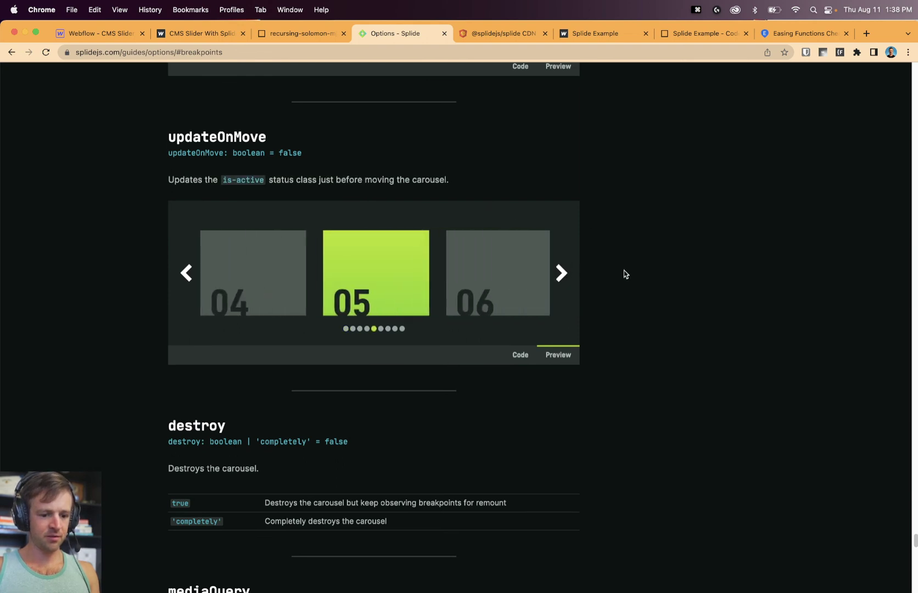
scroll(624, 262, down, 5)
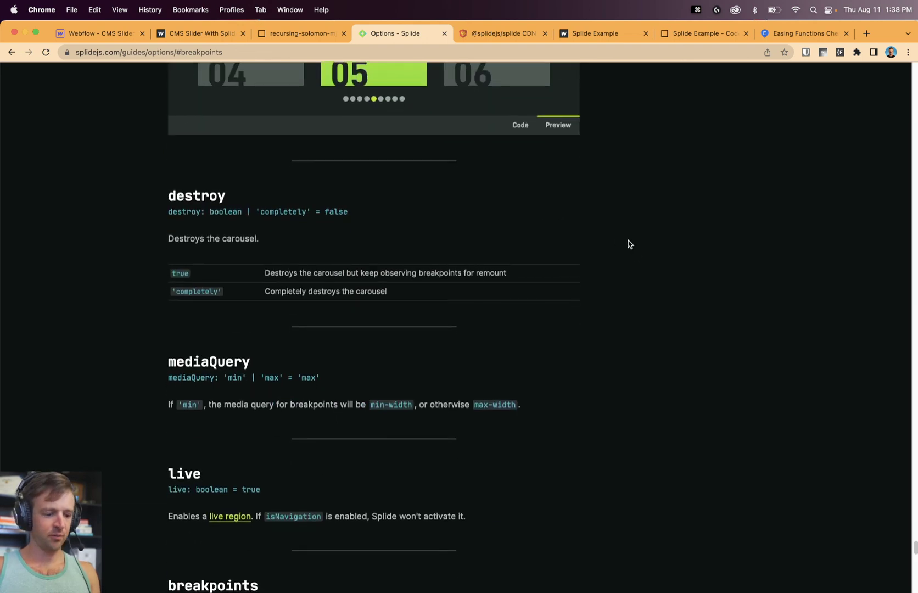
scroll(629, 242, down, 3)
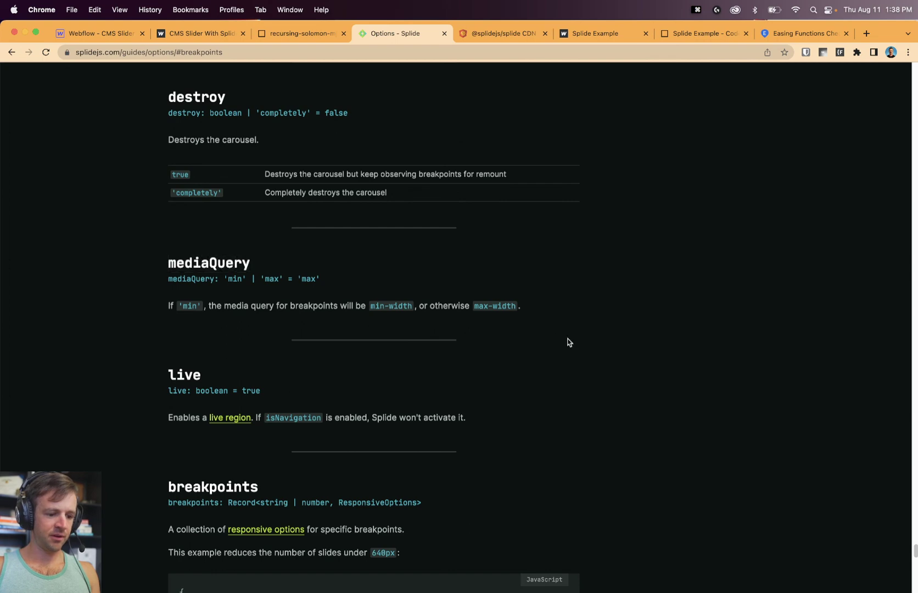
Review the breakpoints option in the Splide documentation and copy the default reducedMotion code object.
scroll(556, 321, down, 5)
scroll(459, 281, up, 5)
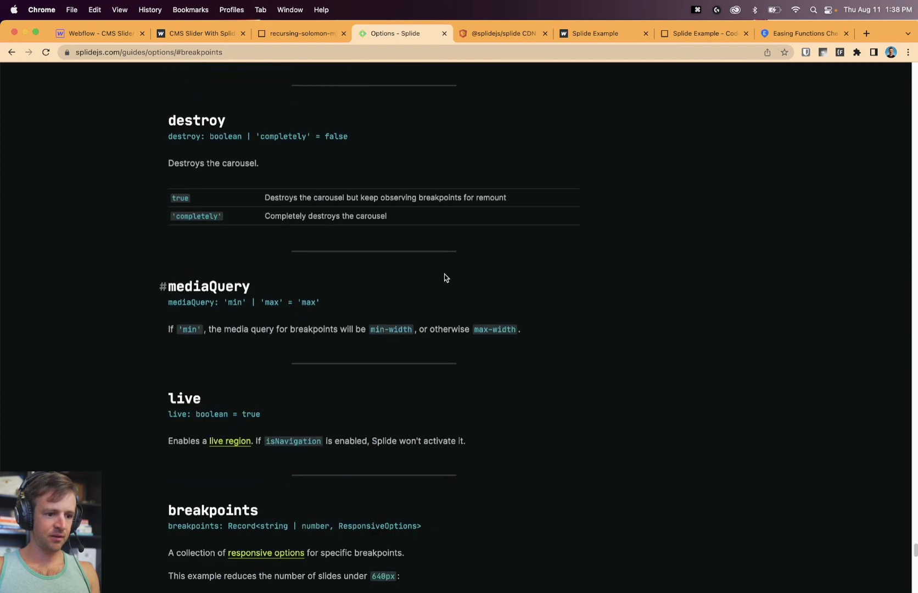
scroll(220, 335, down, 2)
double_click(233, 396)
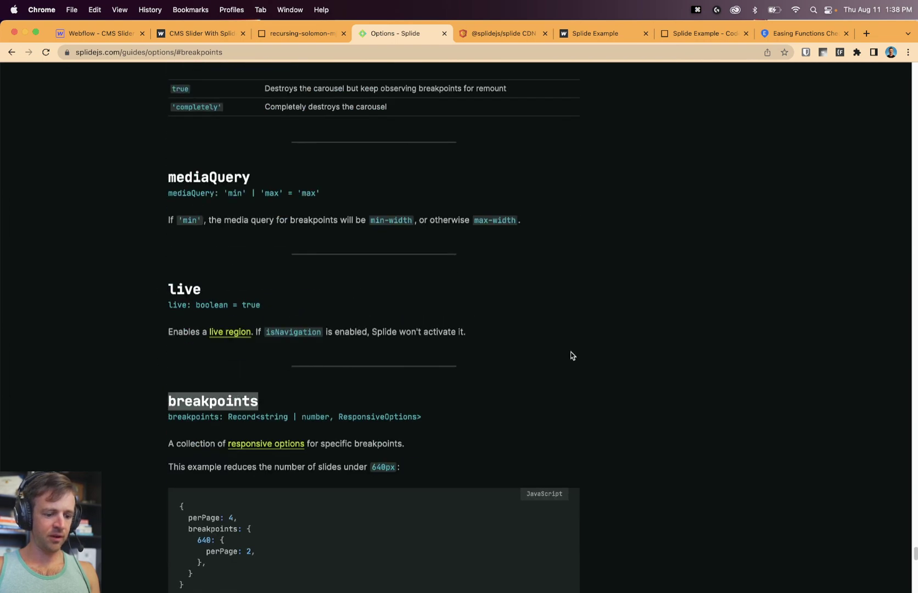
scroll(571, 353, down, 6)
scroll(569, 353, down, 6)
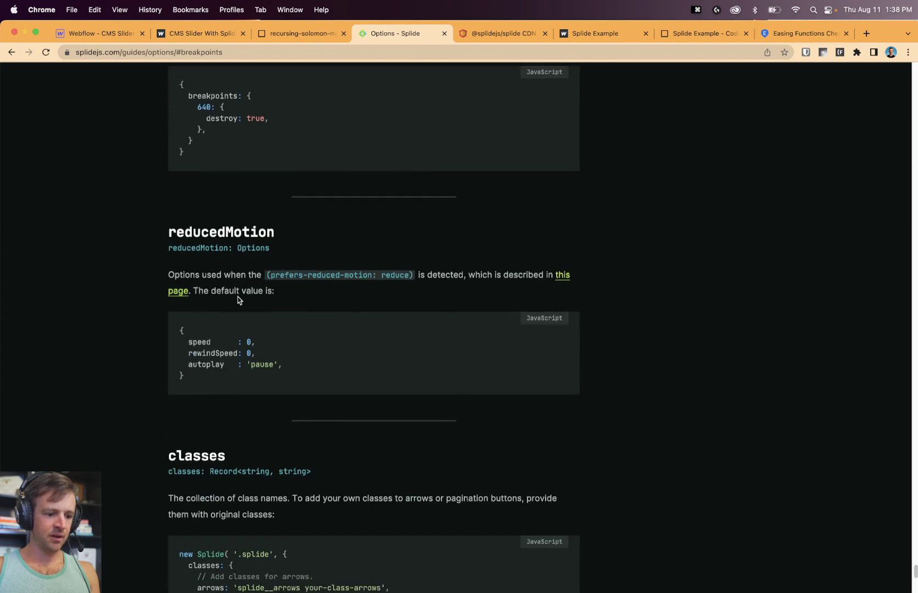
drag(207, 379, 171, 330)
key(super+c)
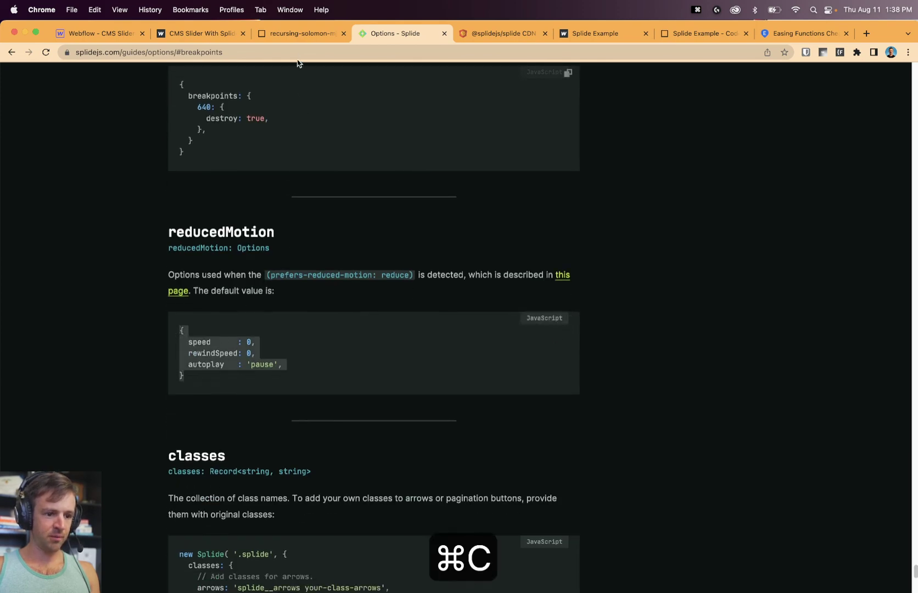
In CodeSandbox's index.js, add reducedMotion after the keyboard option with speed 0, rewindSpeed 0 and autoplay "pause", and save the file.
click(301, 35)
key(Return)
text(reducedMotion:)
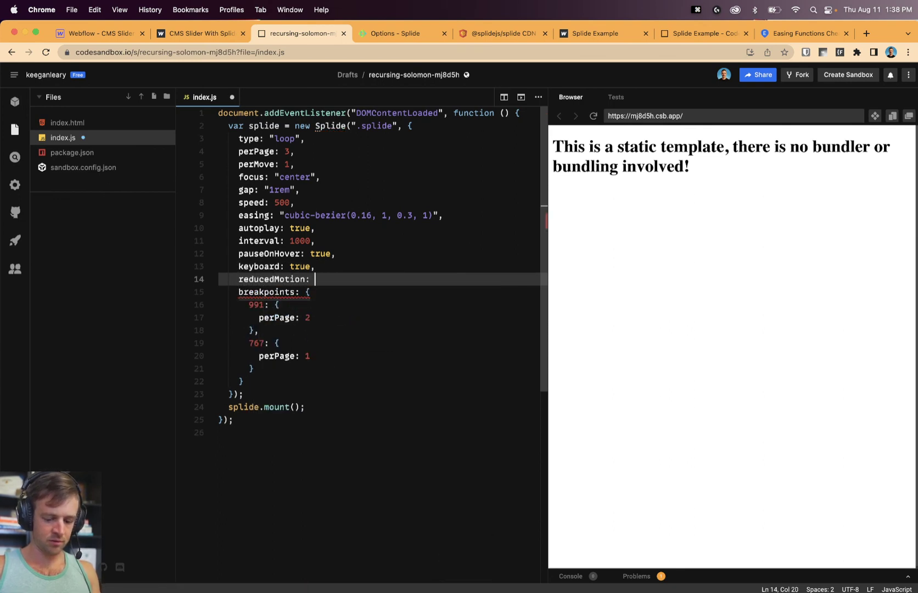
key(super+v)
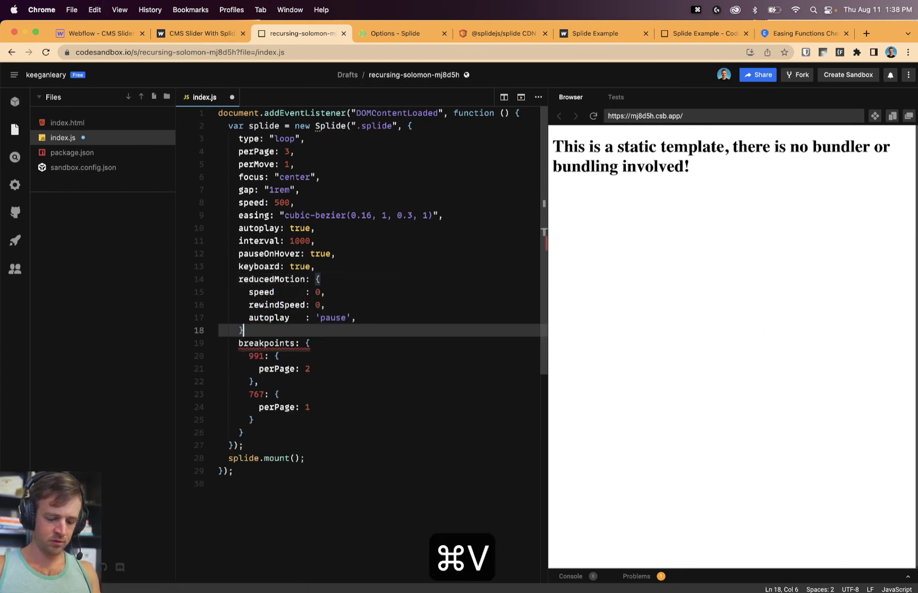
click(376, 305)
key(super+s)
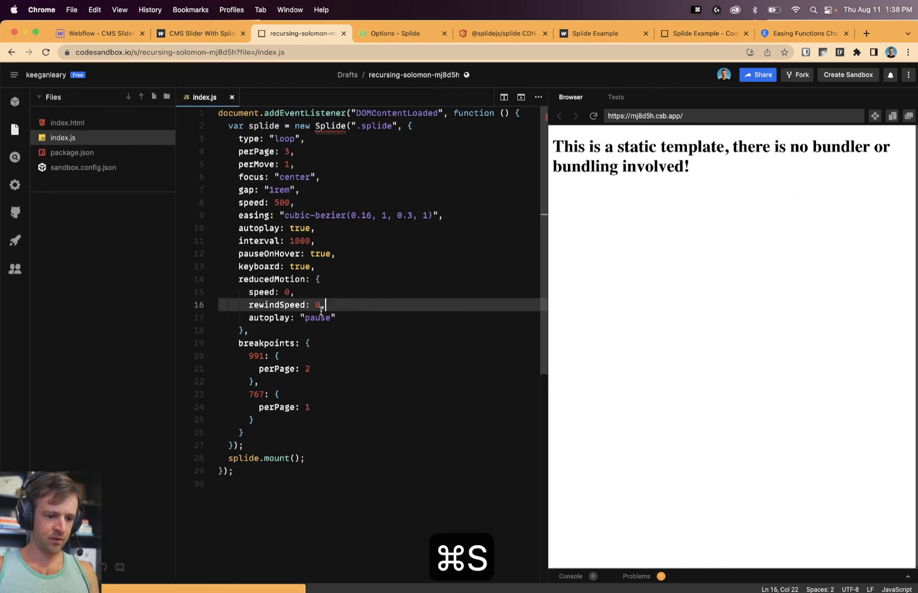
key(Up)
double_click(319, 317)
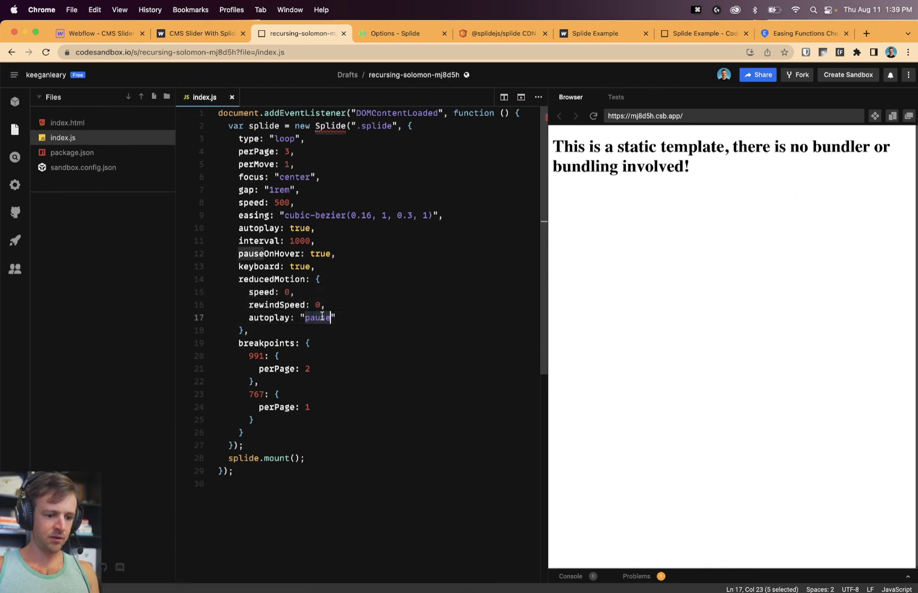
click(355, 317)
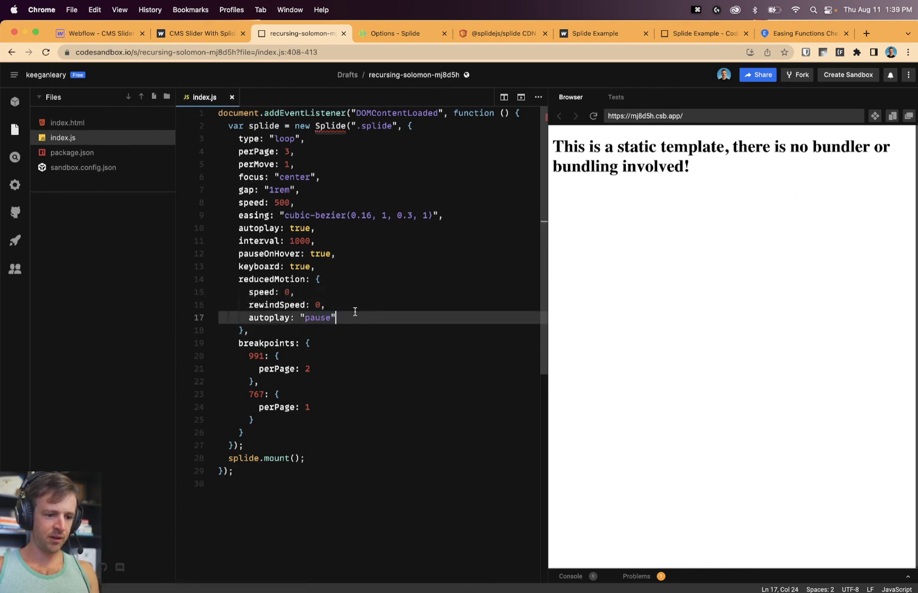
Return to the Splide options documentation and read the classes code example and the i18n option.
click(385, 36)
scroll(419, 261, down, 6)
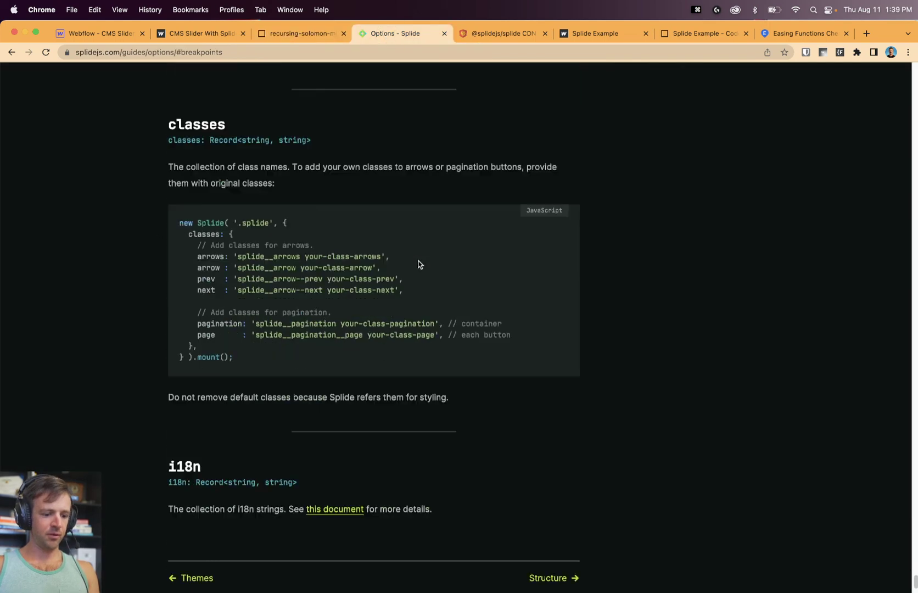
drag(239, 217, 387, 347)
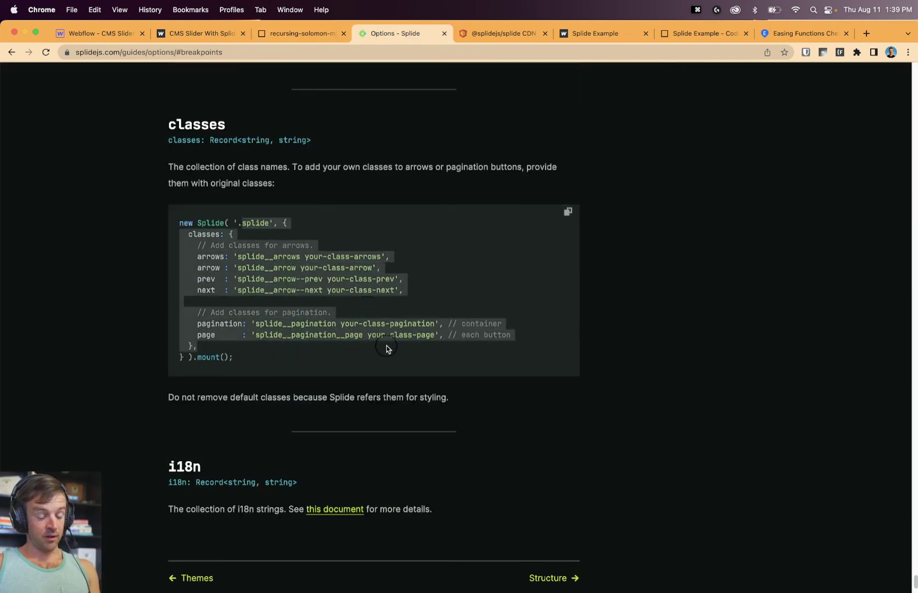
click(388, 345)
scroll(531, 364, down, 3)
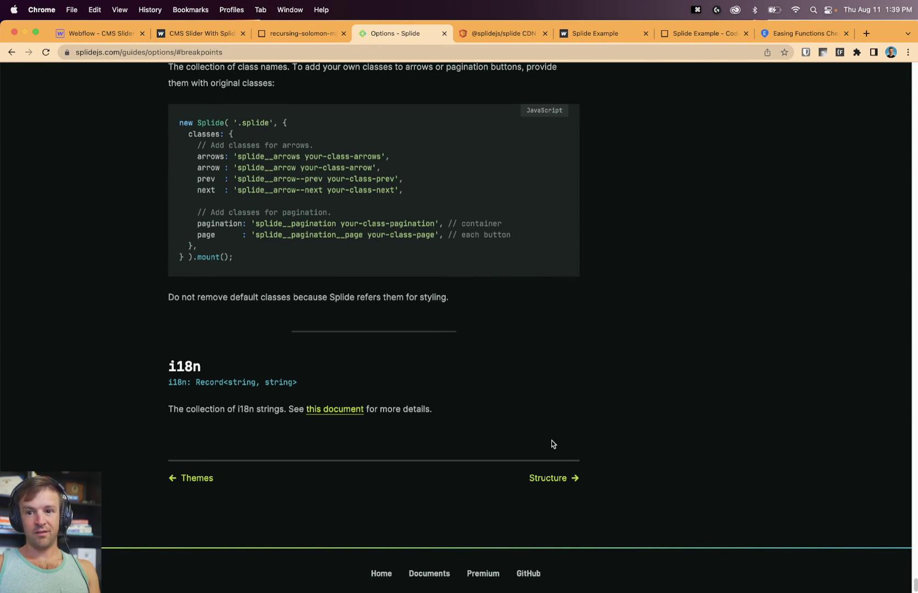
Test the published CMS slider by swiping its slides and using both arrows, and return to the project in the Webflow Designer.
click(190, 33)
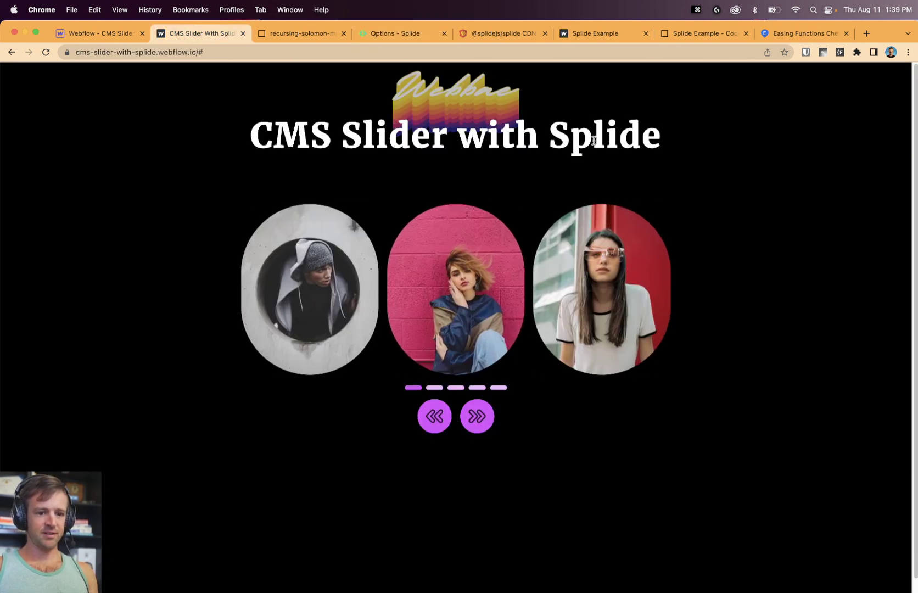
drag(577, 321, 302, 306)
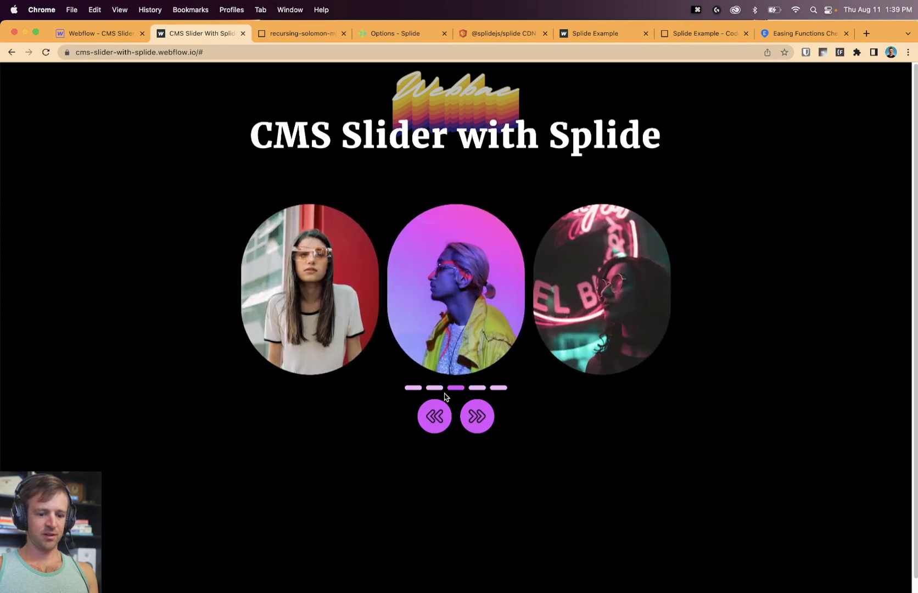
click(478, 418)
click(480, 419)
click(438, 419)
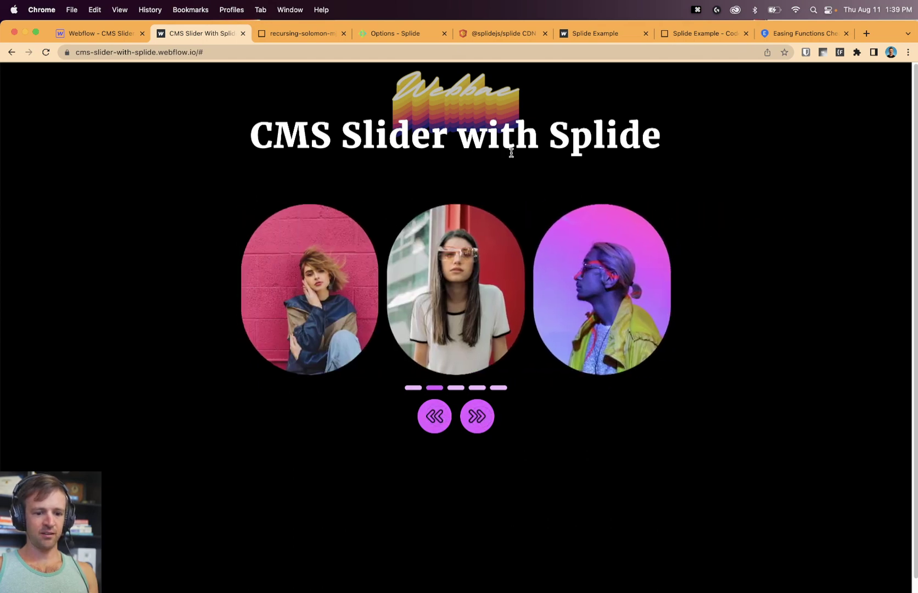
triple_click(409, 144)
click(95, 32)
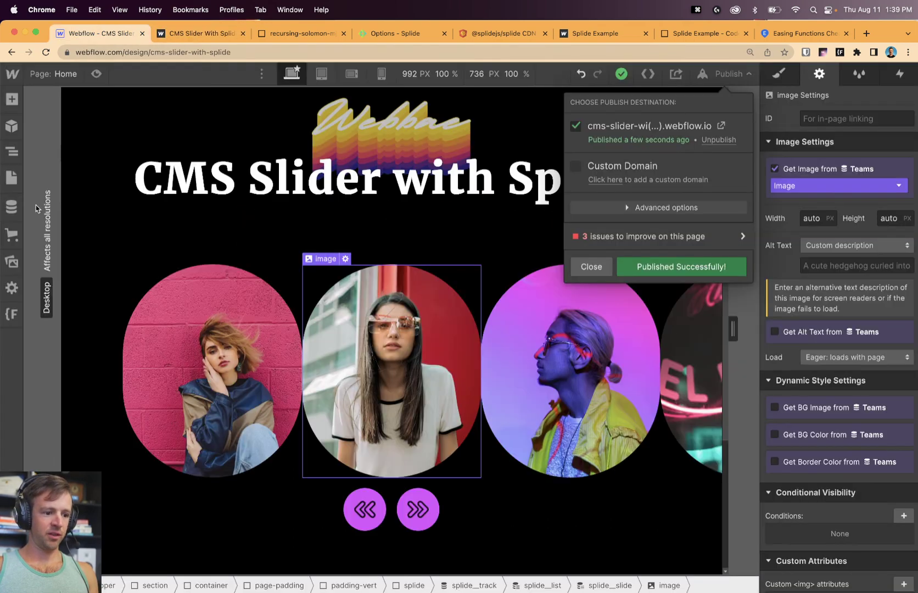